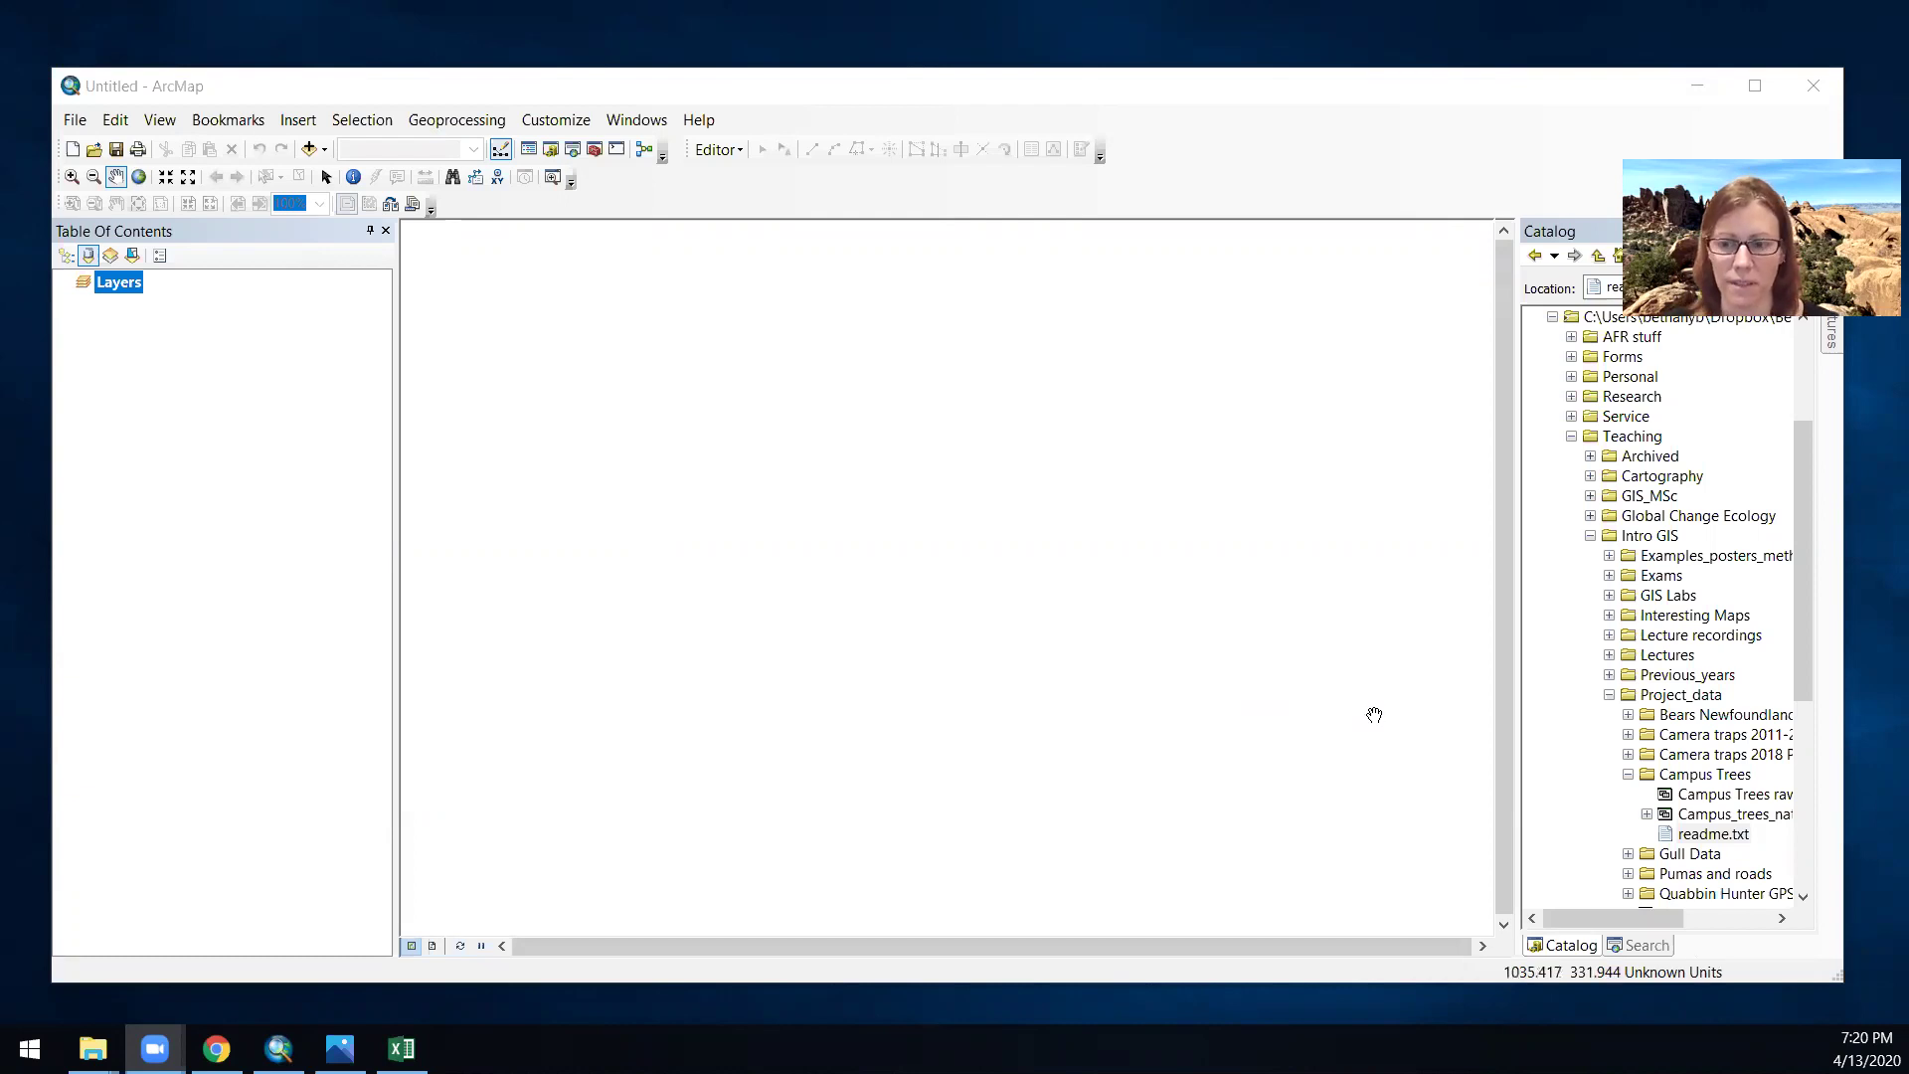
- Open readme.txt from the Campus Trees folder, read the possible questions and dataset descriptions, and close the file
double_click(1712, 833)
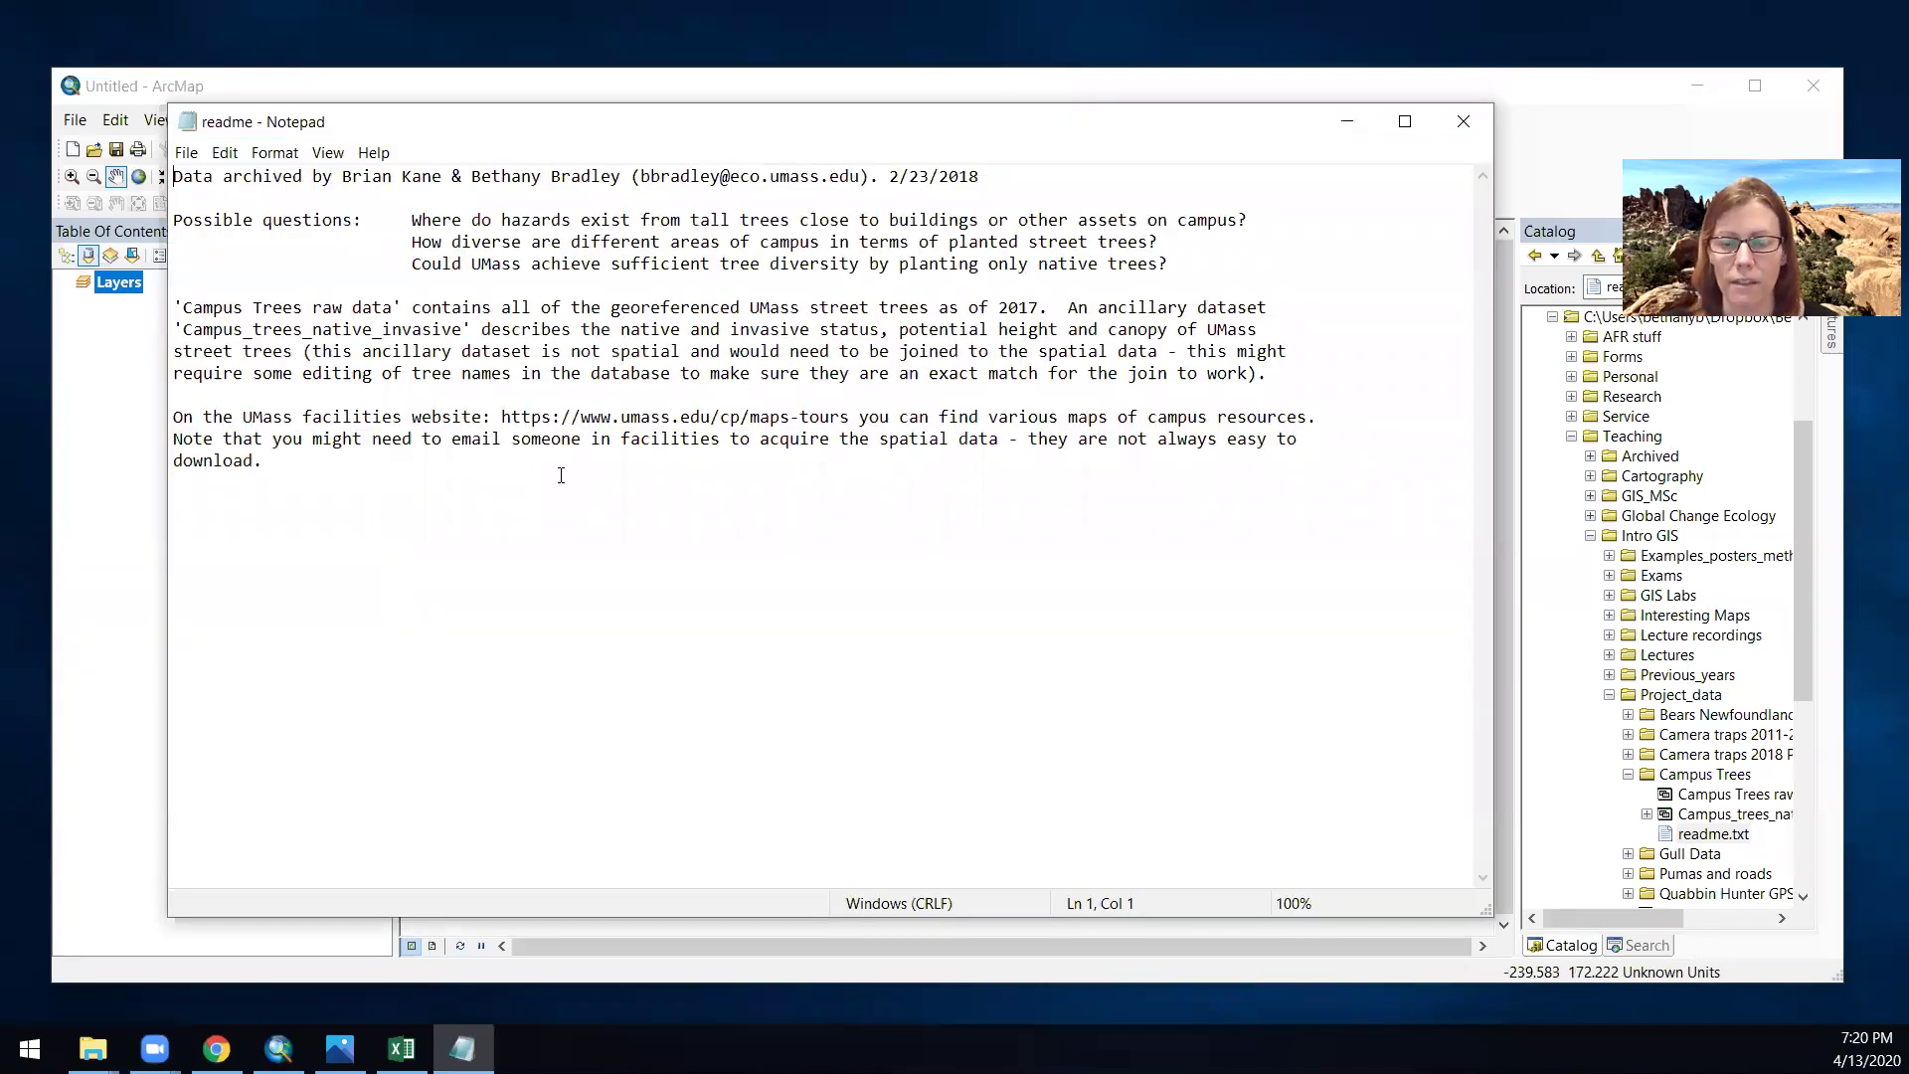
click(414, 220)
key(shift+End)
key(Delete)
key(ctrl+z)
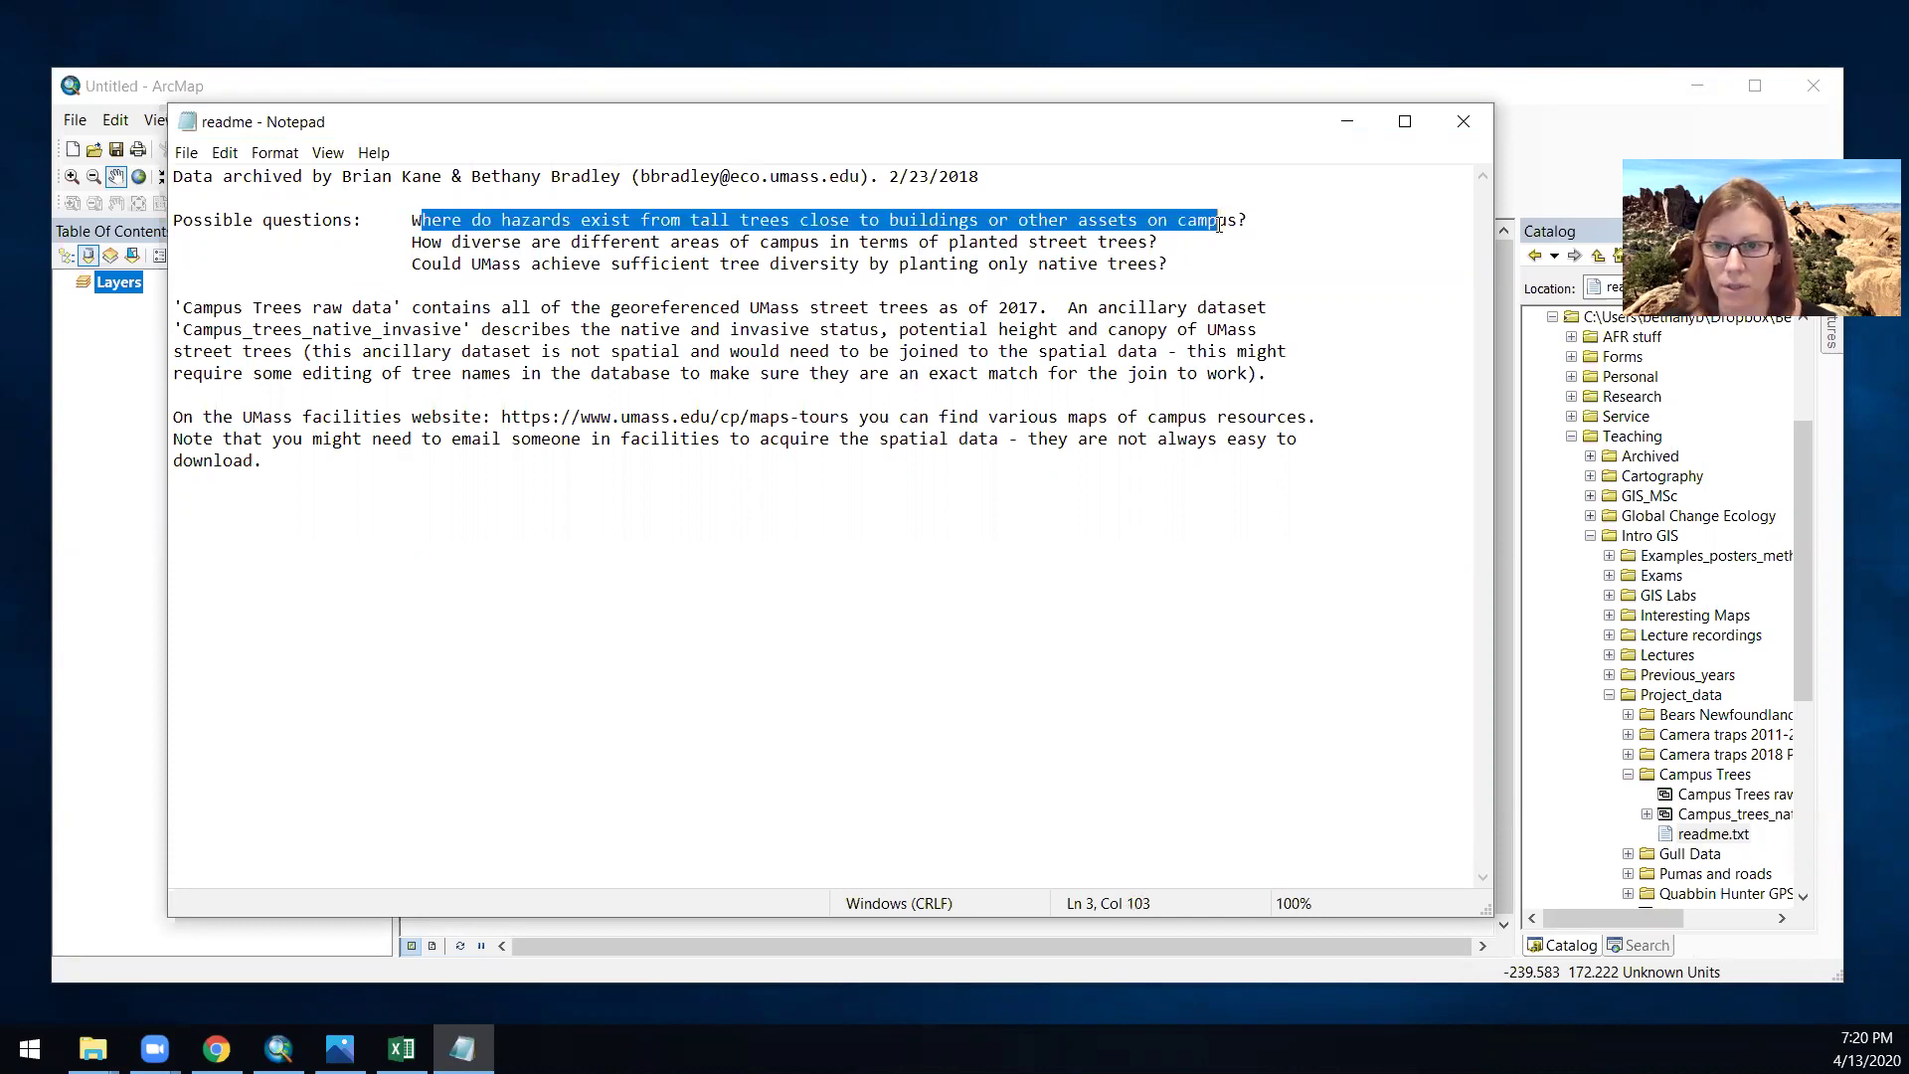
click(1242, 223)
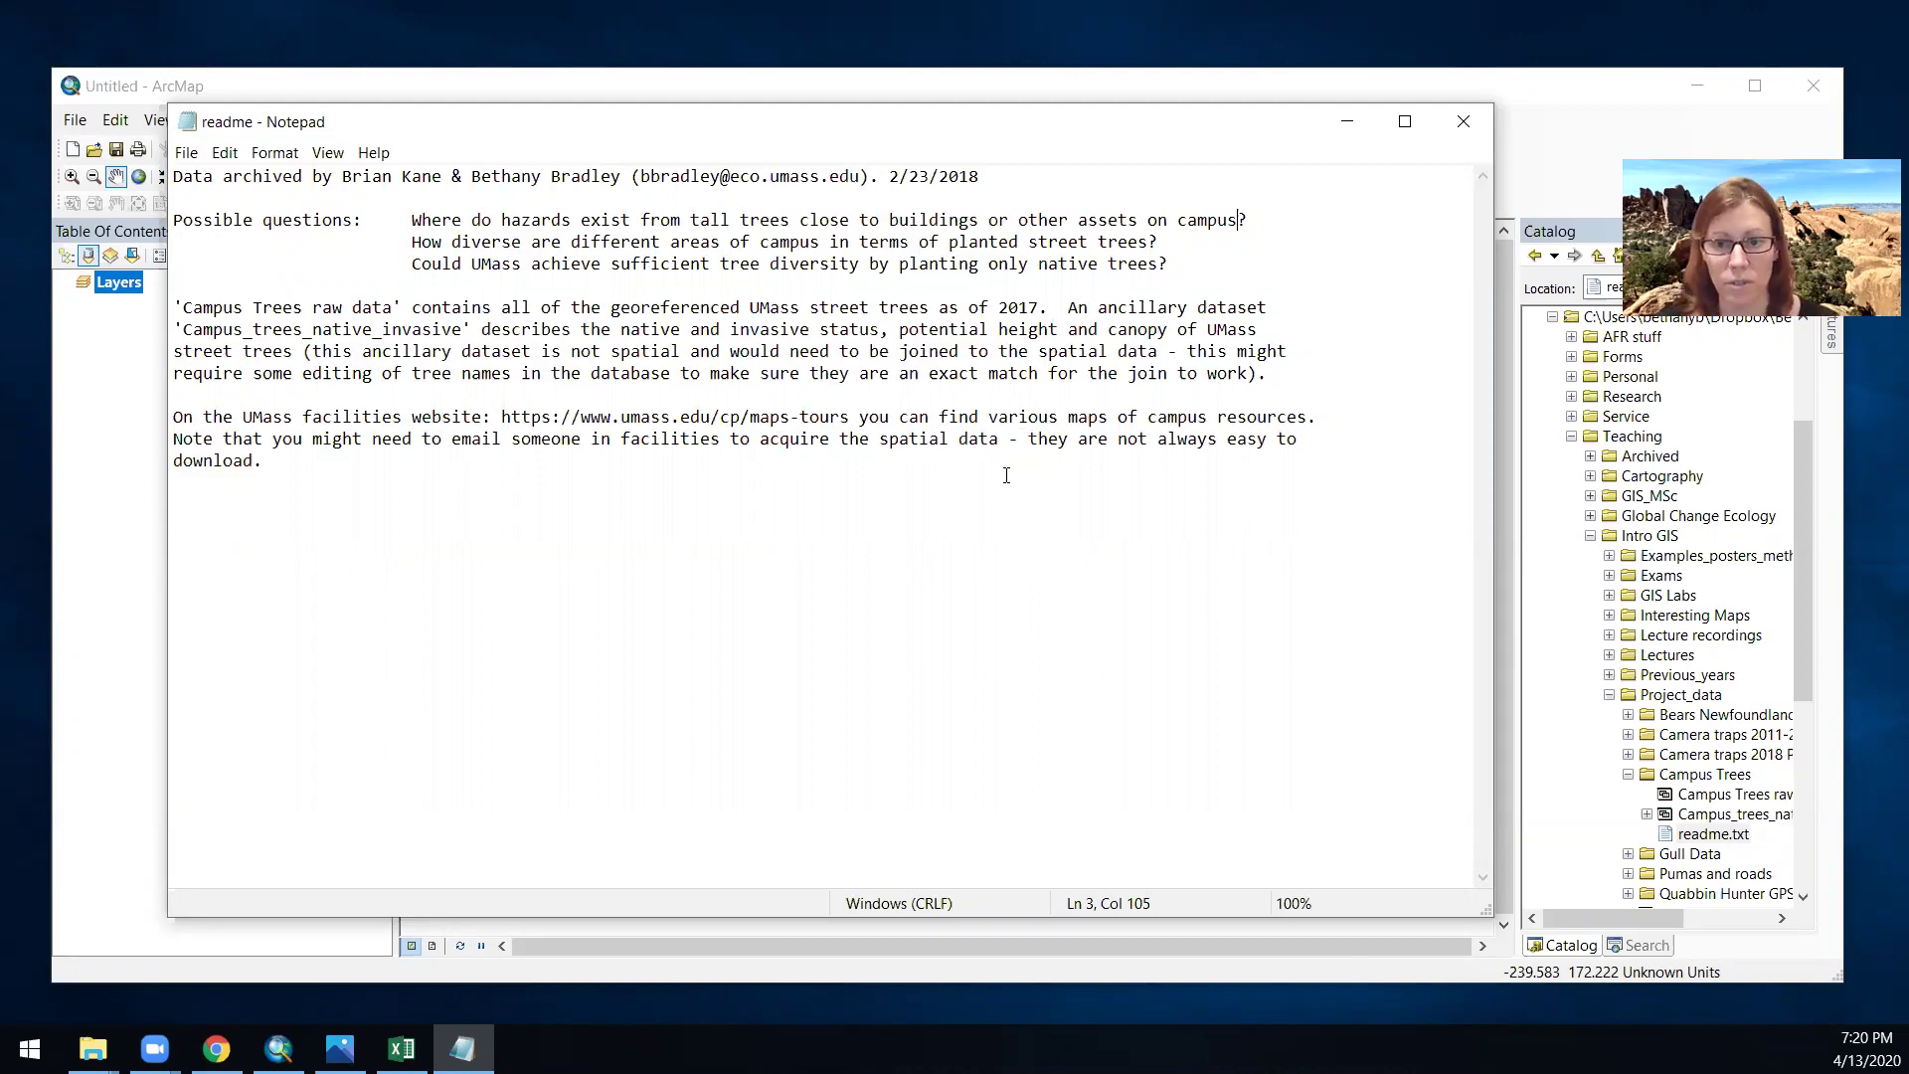
click(1476, 121)
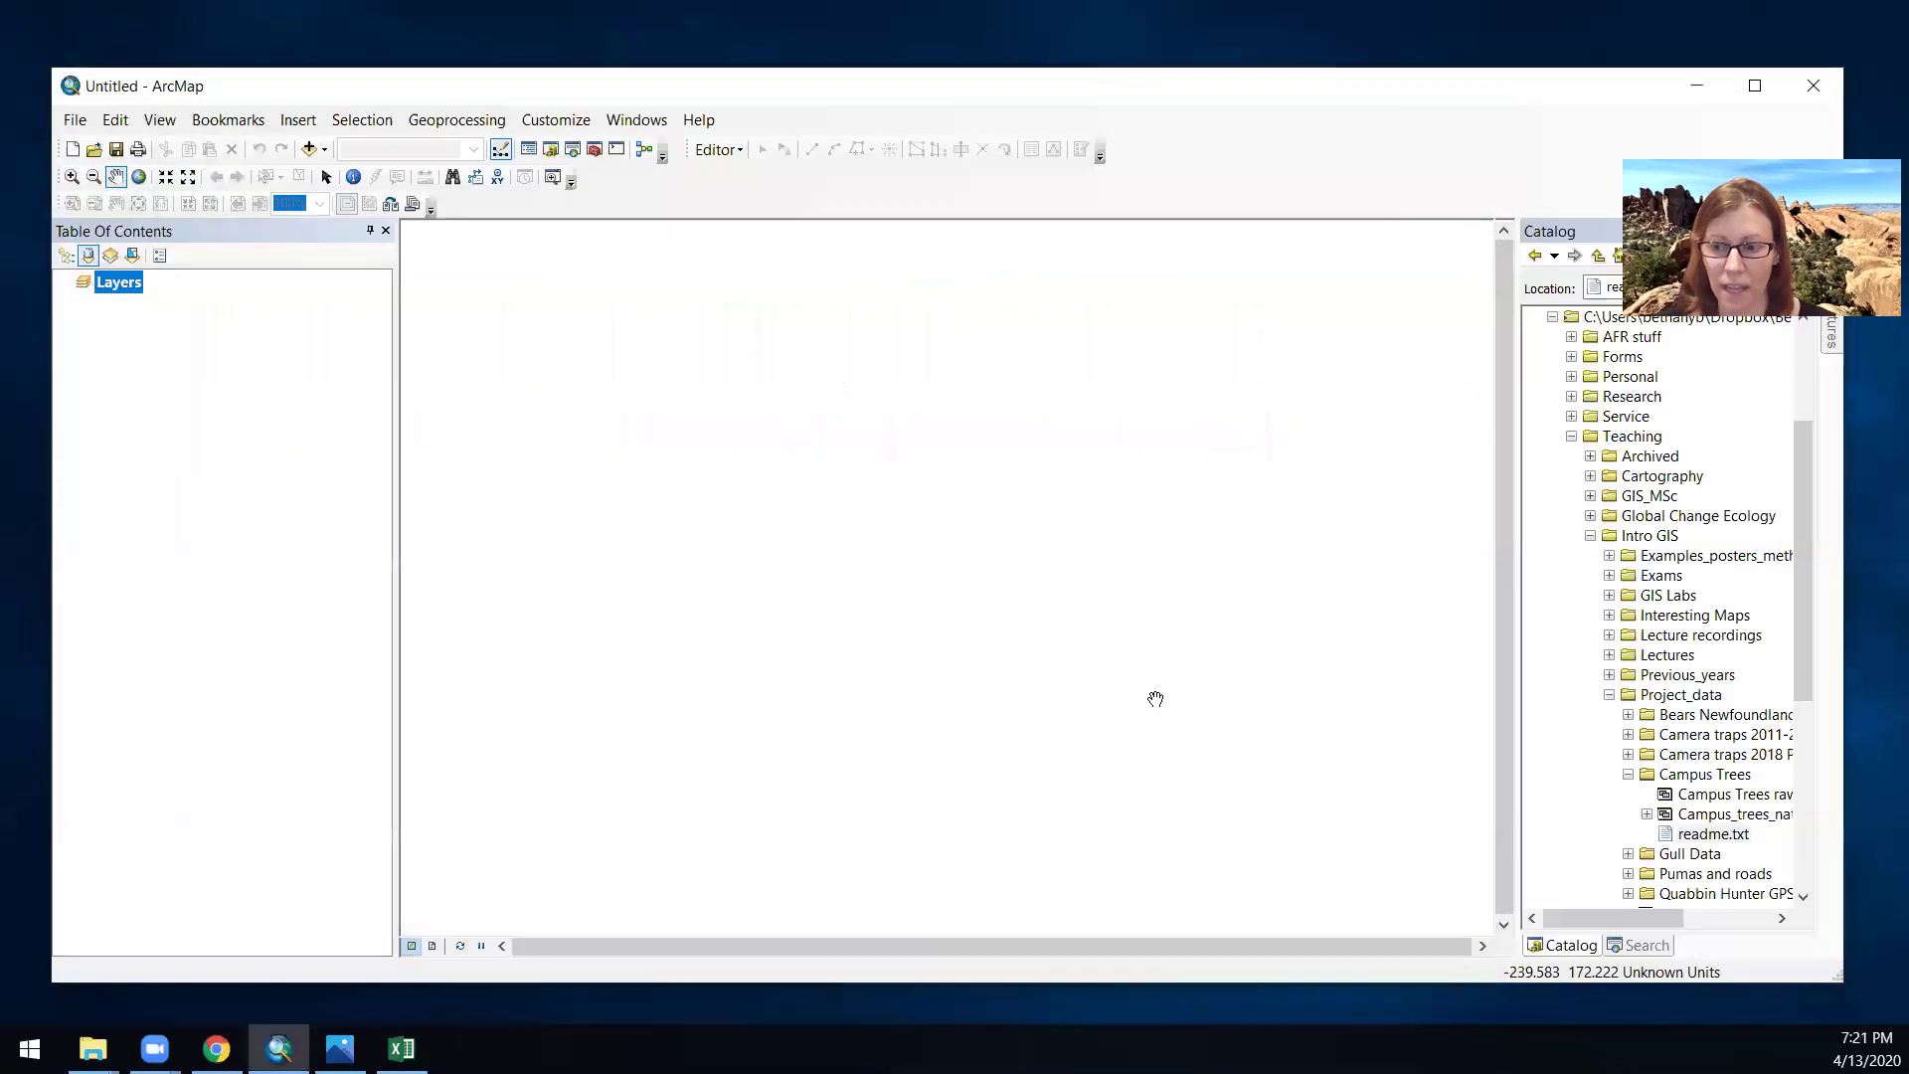
- Try to add the Campus Trees raw data Excel file directly to the map
click(1713, 799)
drag(1072, 632, 963, 470)
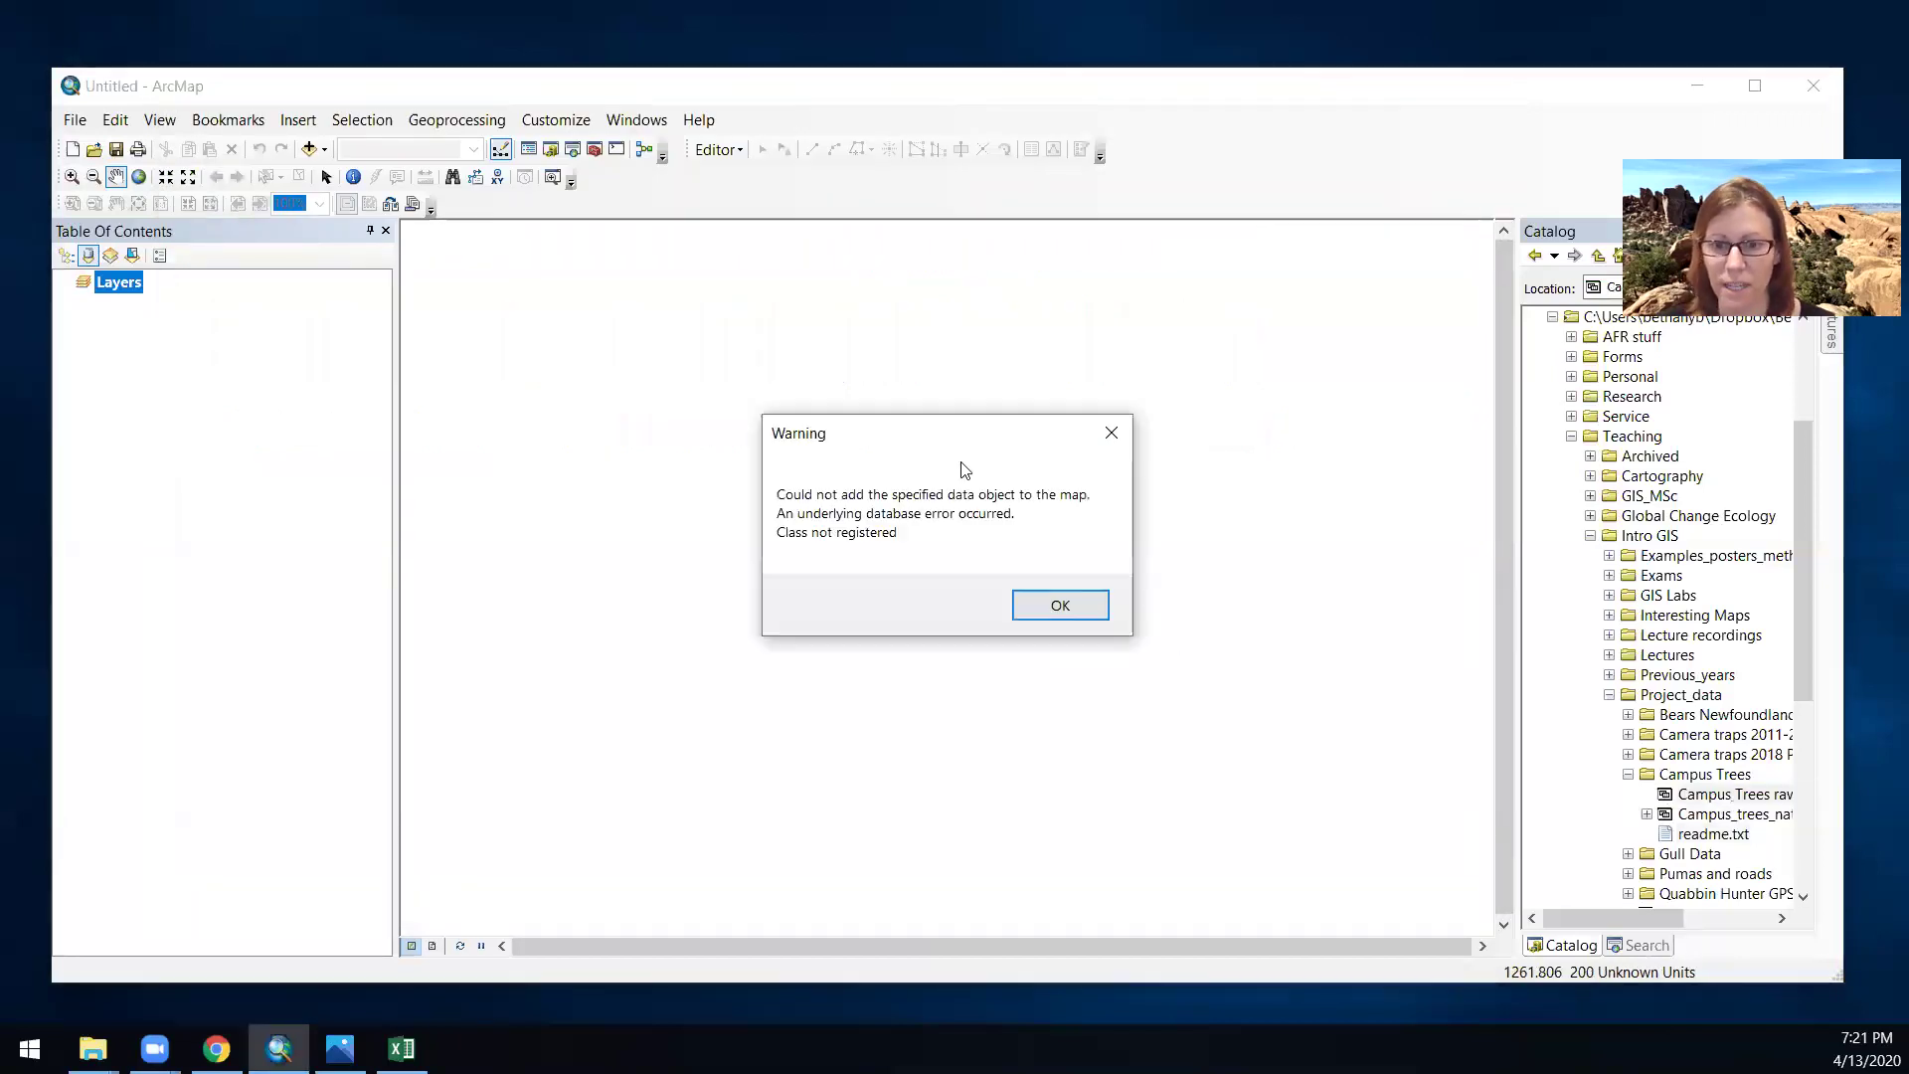
click(1060, 608)
- Switch to Excel and browse for an existing workbook in the personal Dropbox folder
mouse_move(402, 1049)
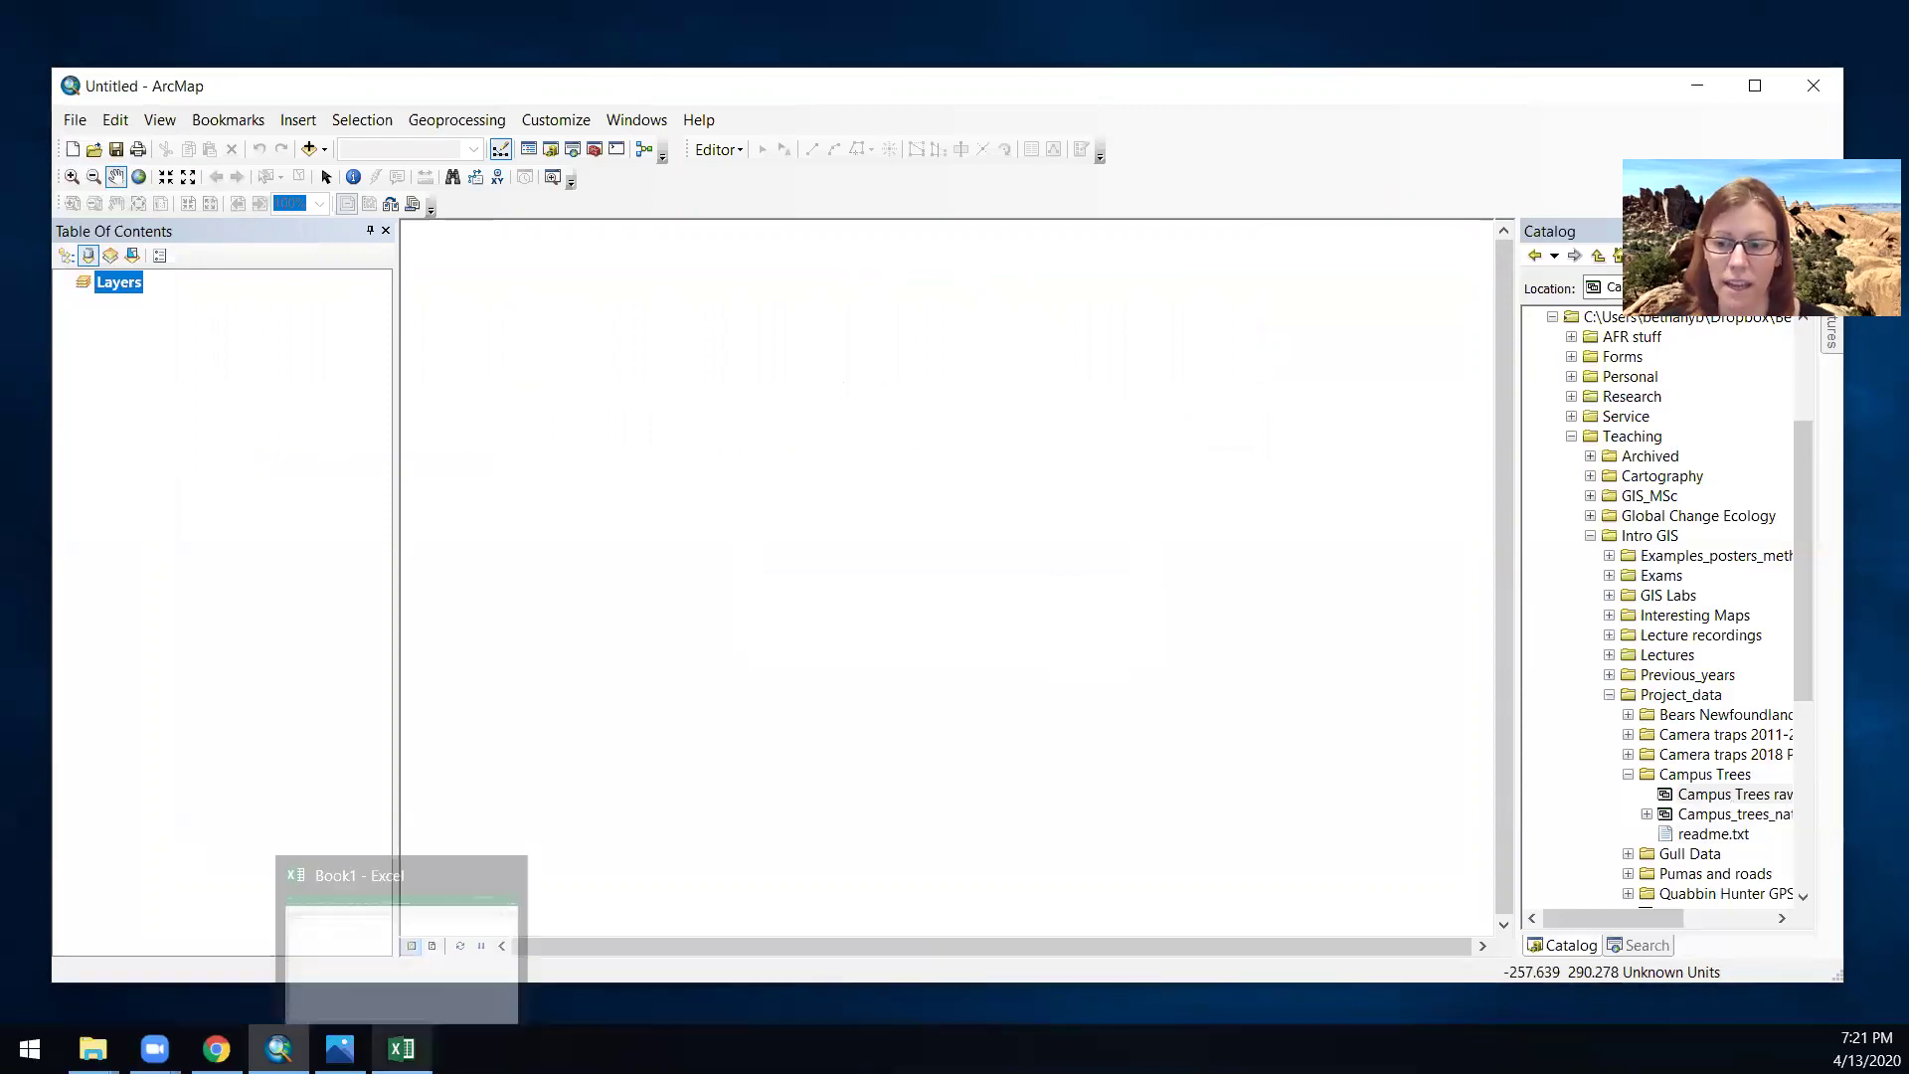
click(402, 1050)
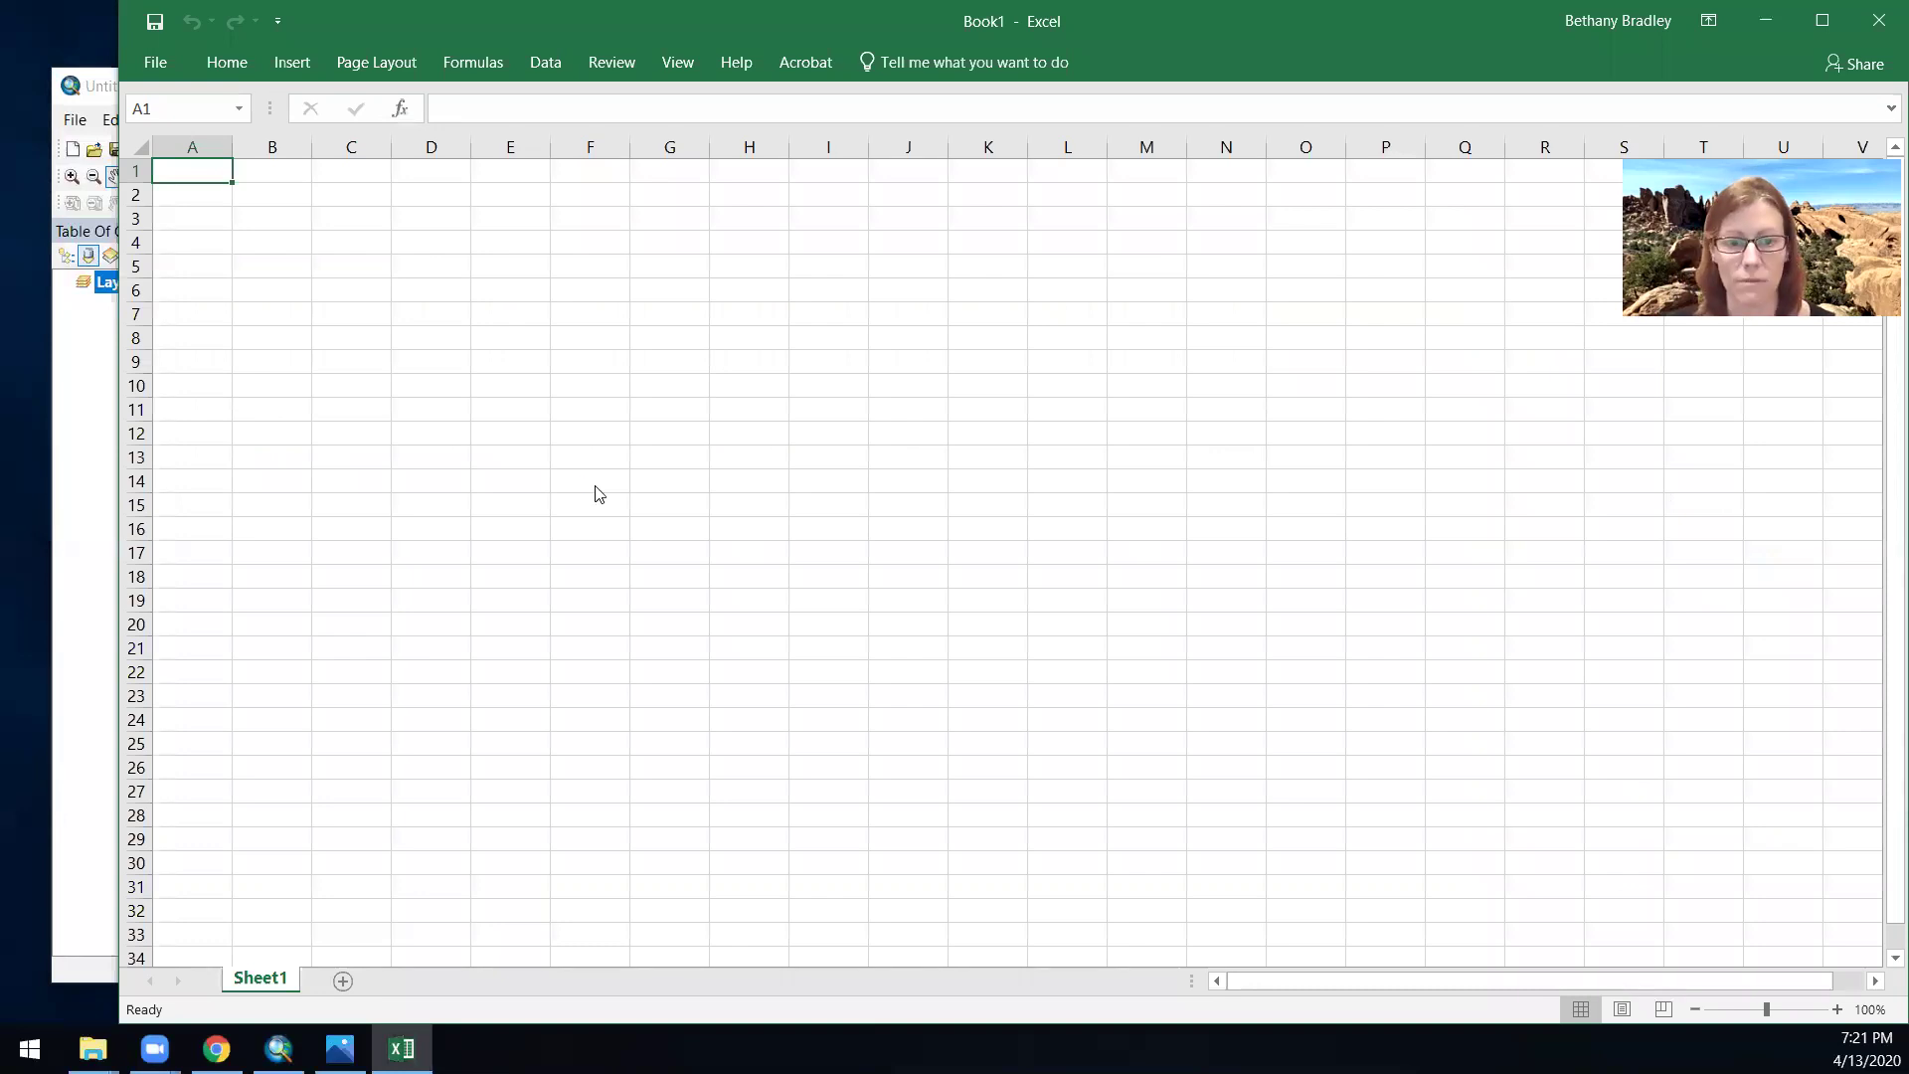
key(ctrl+o)
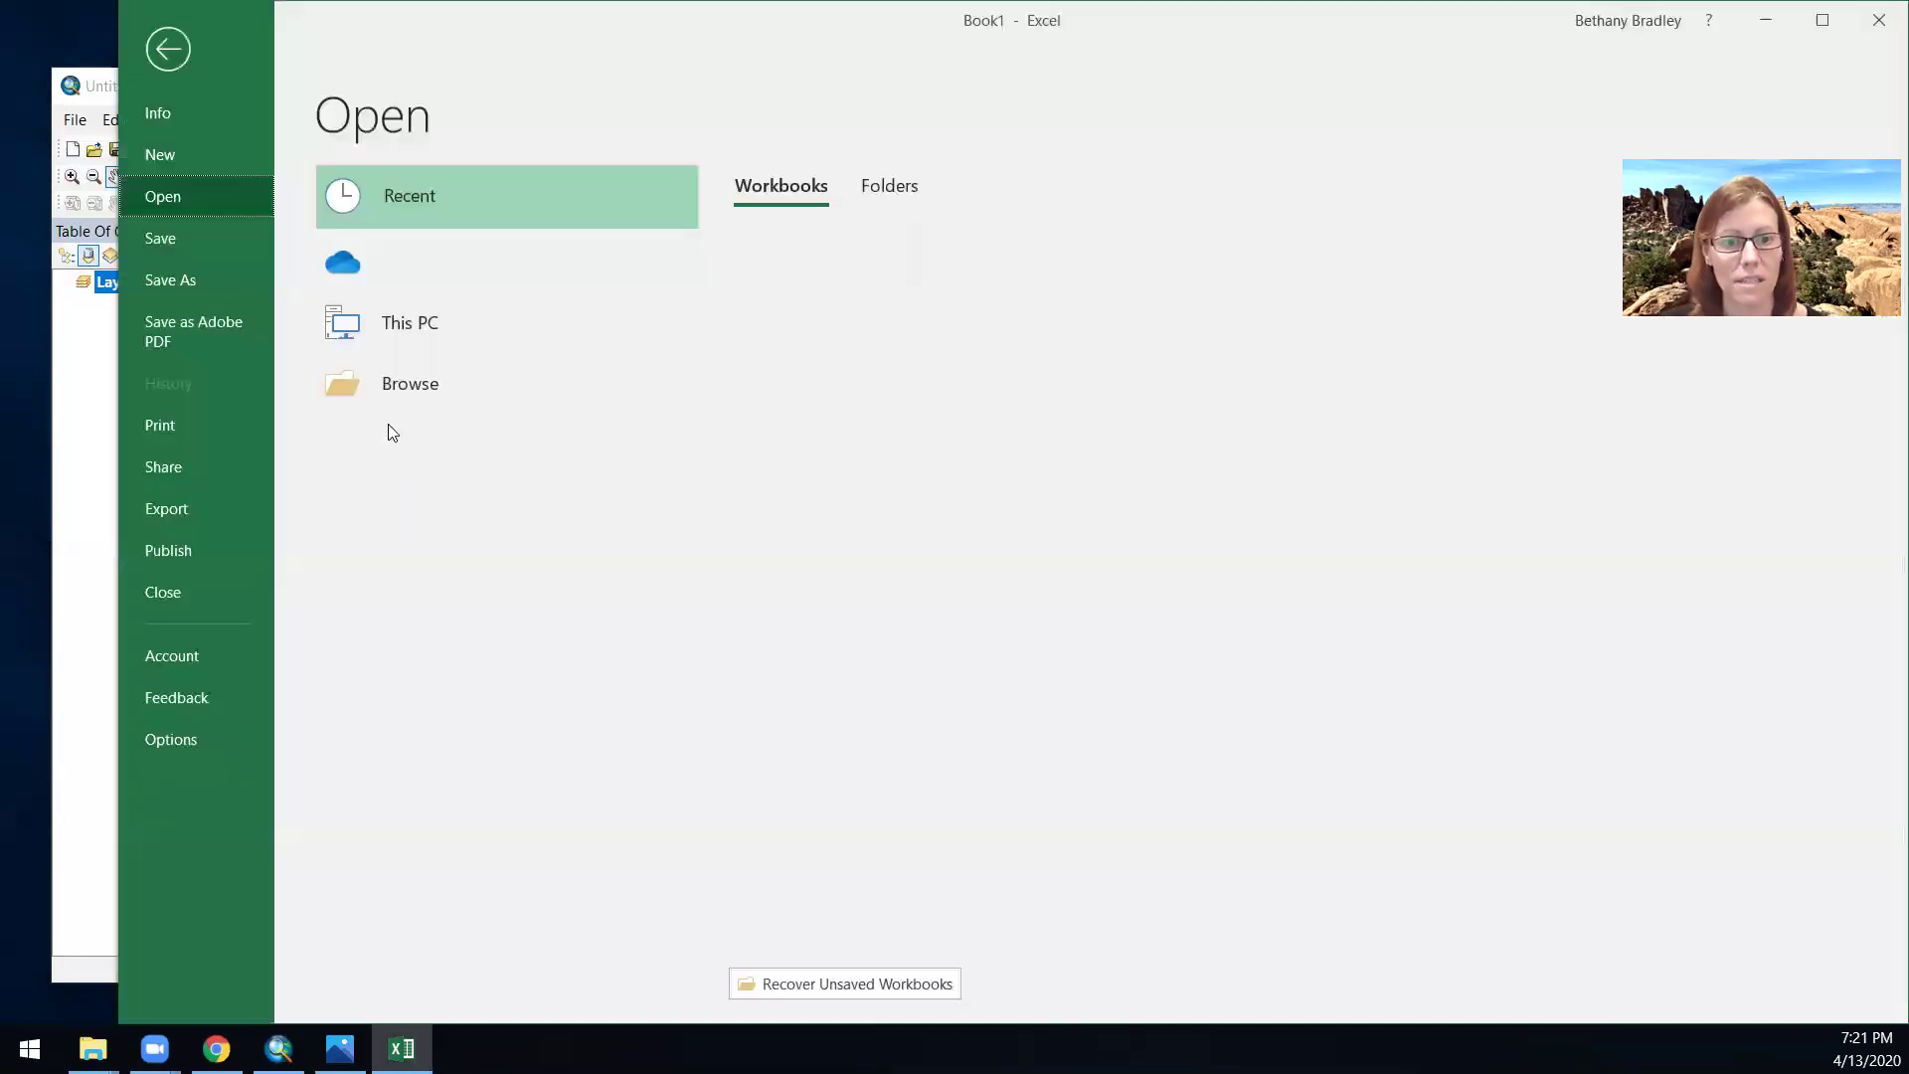
click(418, 451)
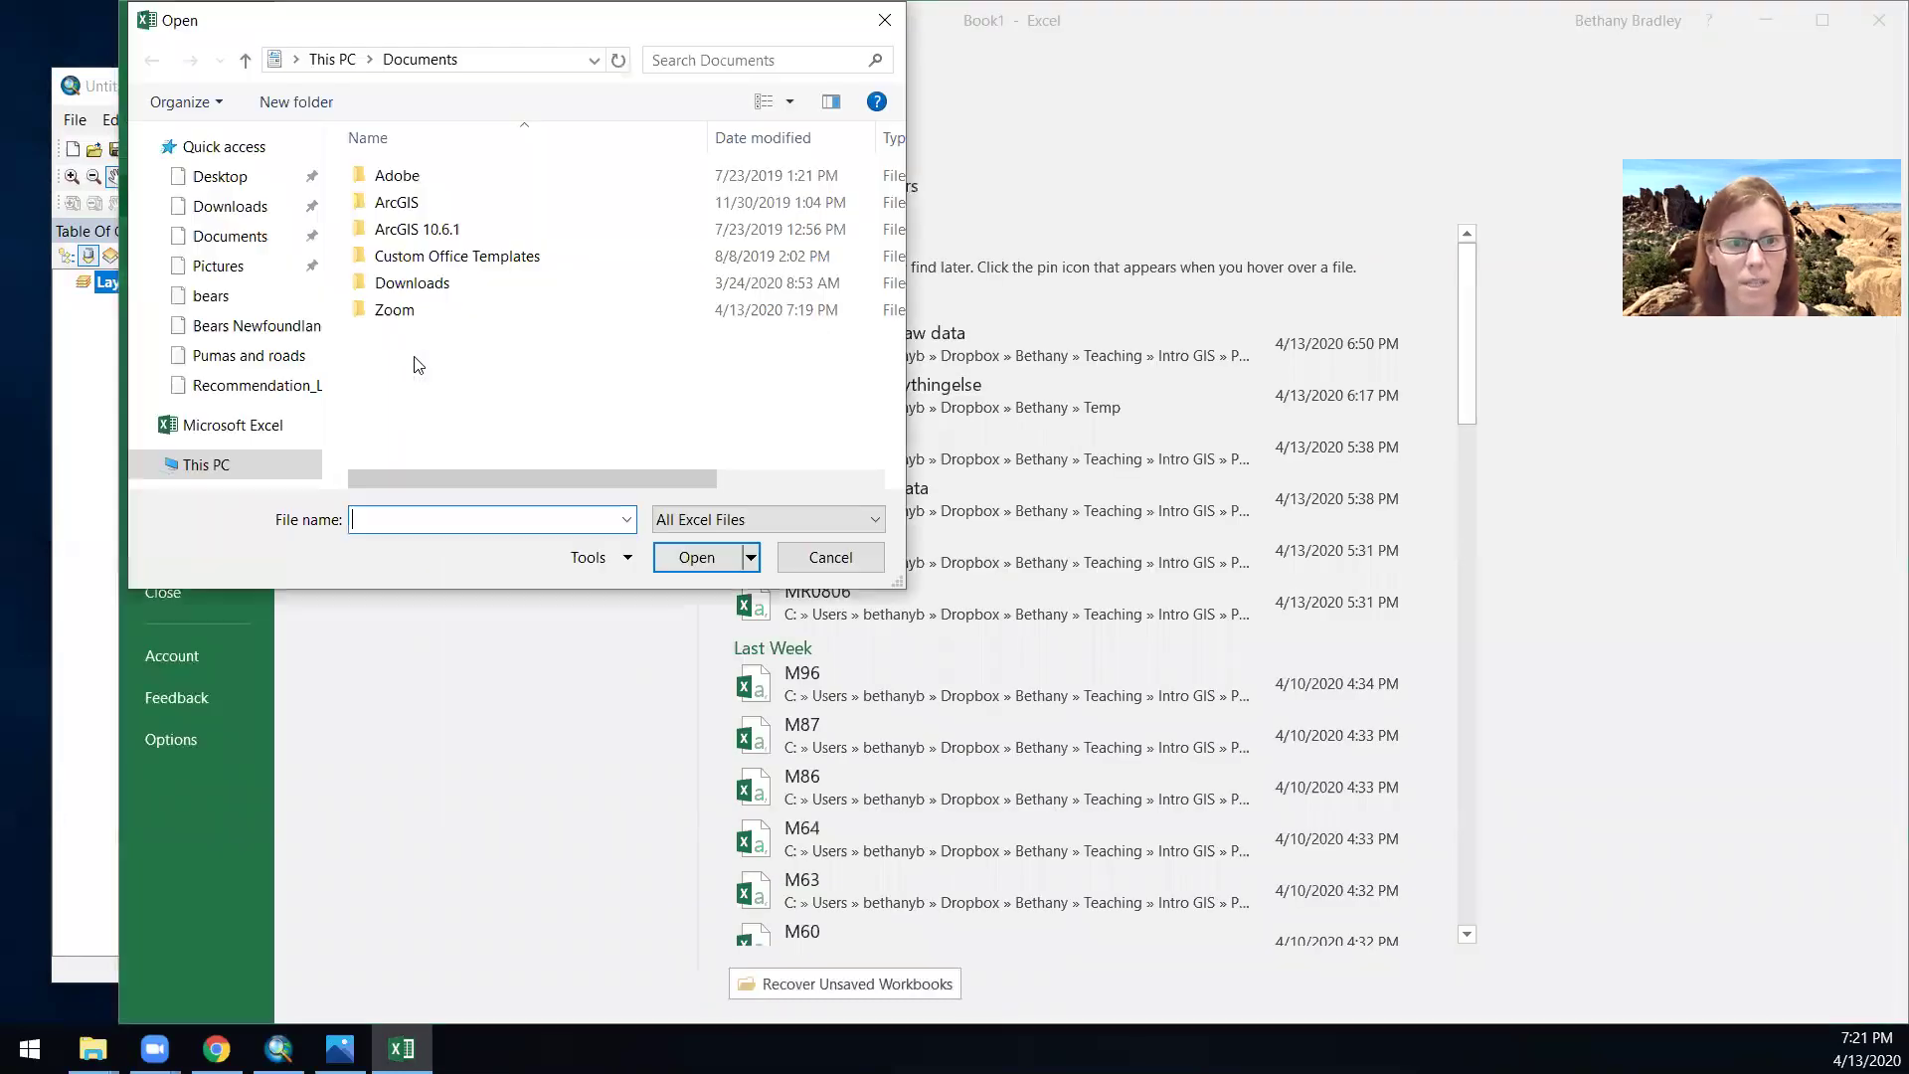
scroll(301, 273, down, 2)
scroll(266, 276, down, 1)
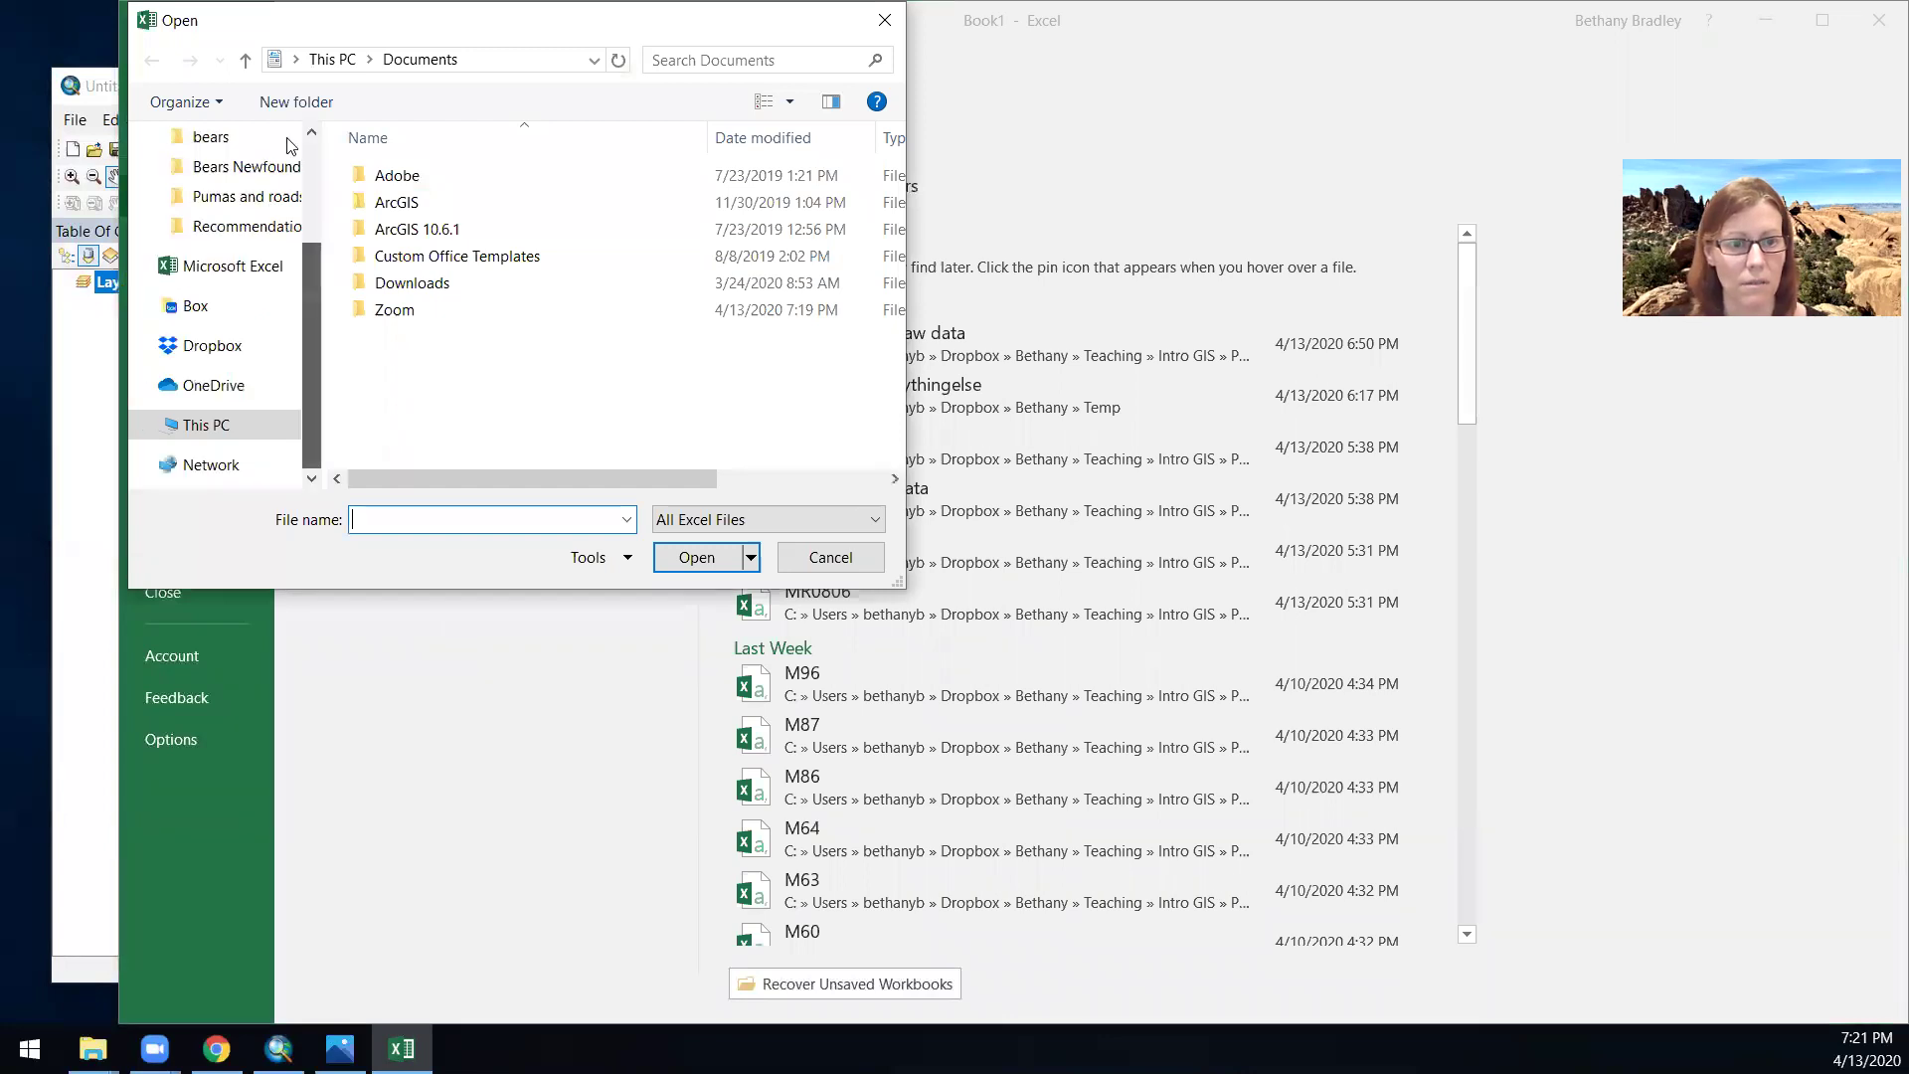
scroll(267, 275, up, 3)
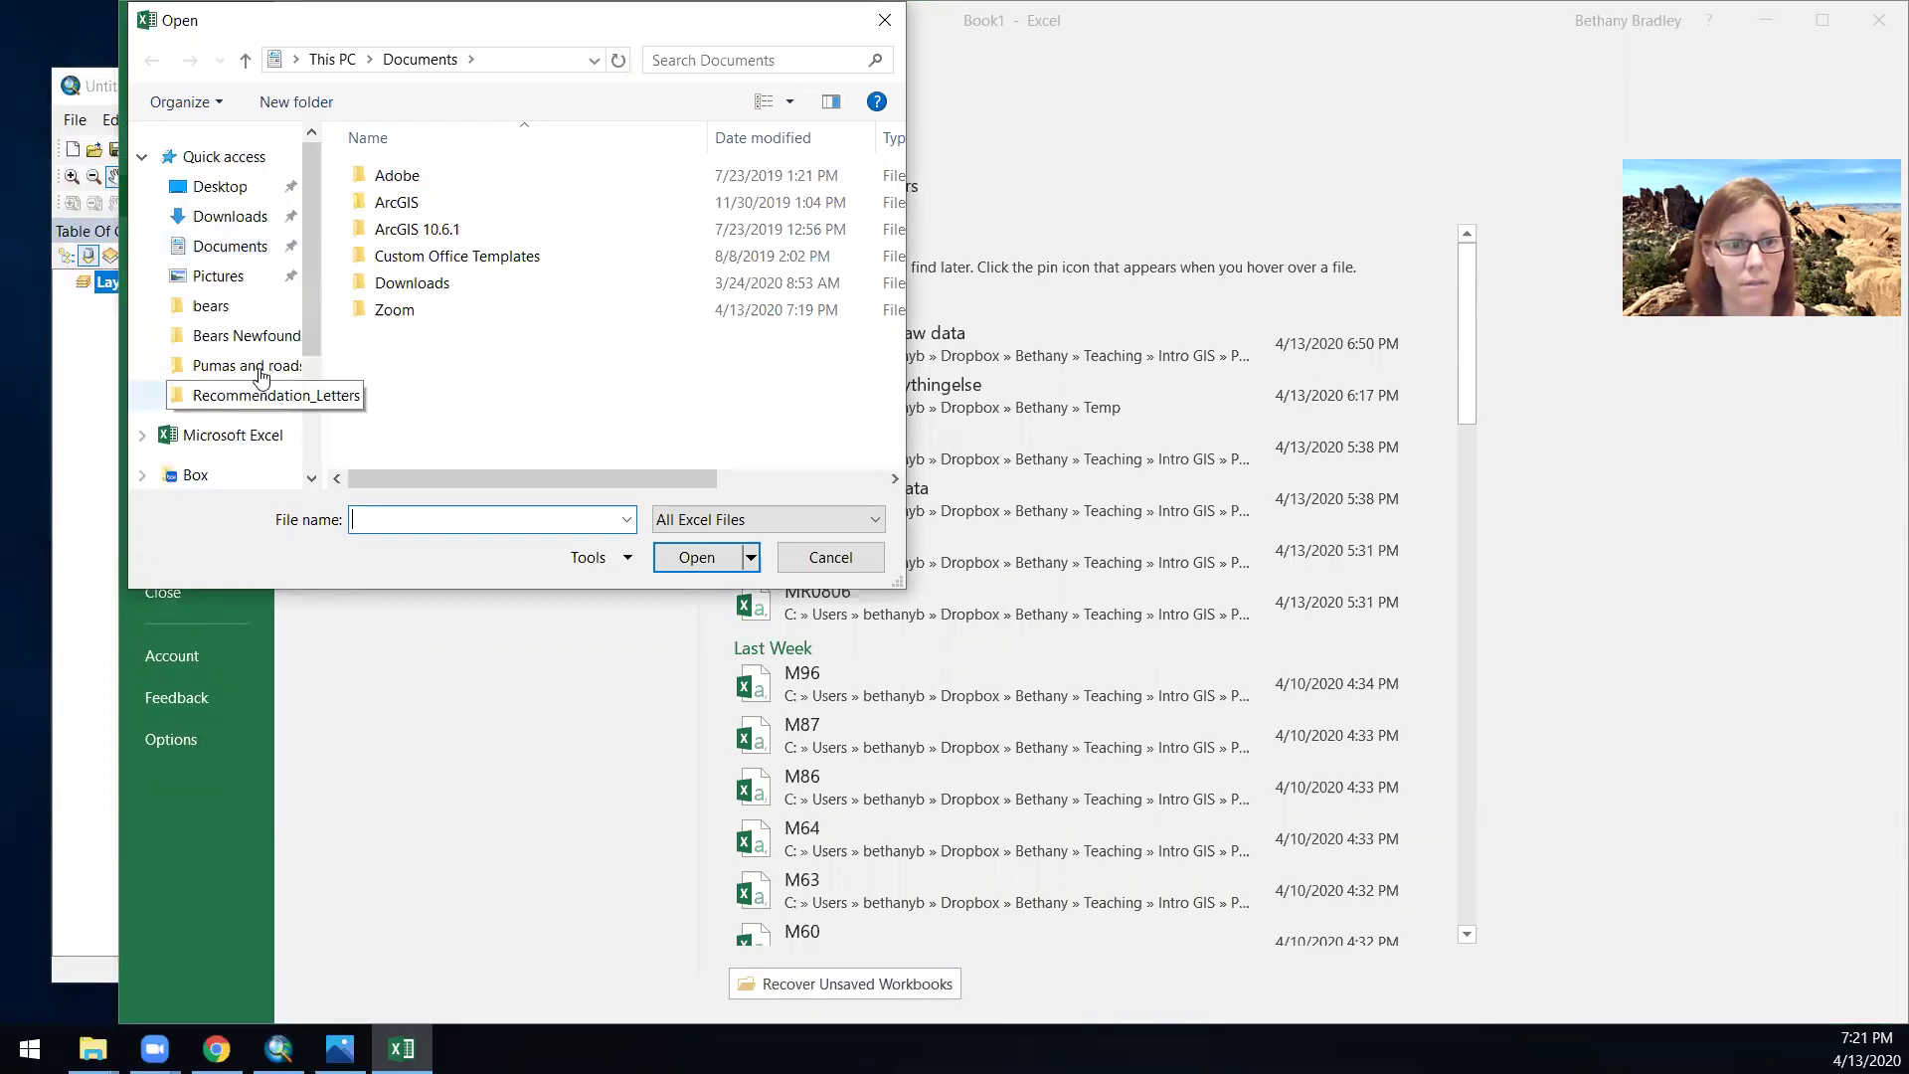
scroll(201, 472, down, 1)
click(204, 465)
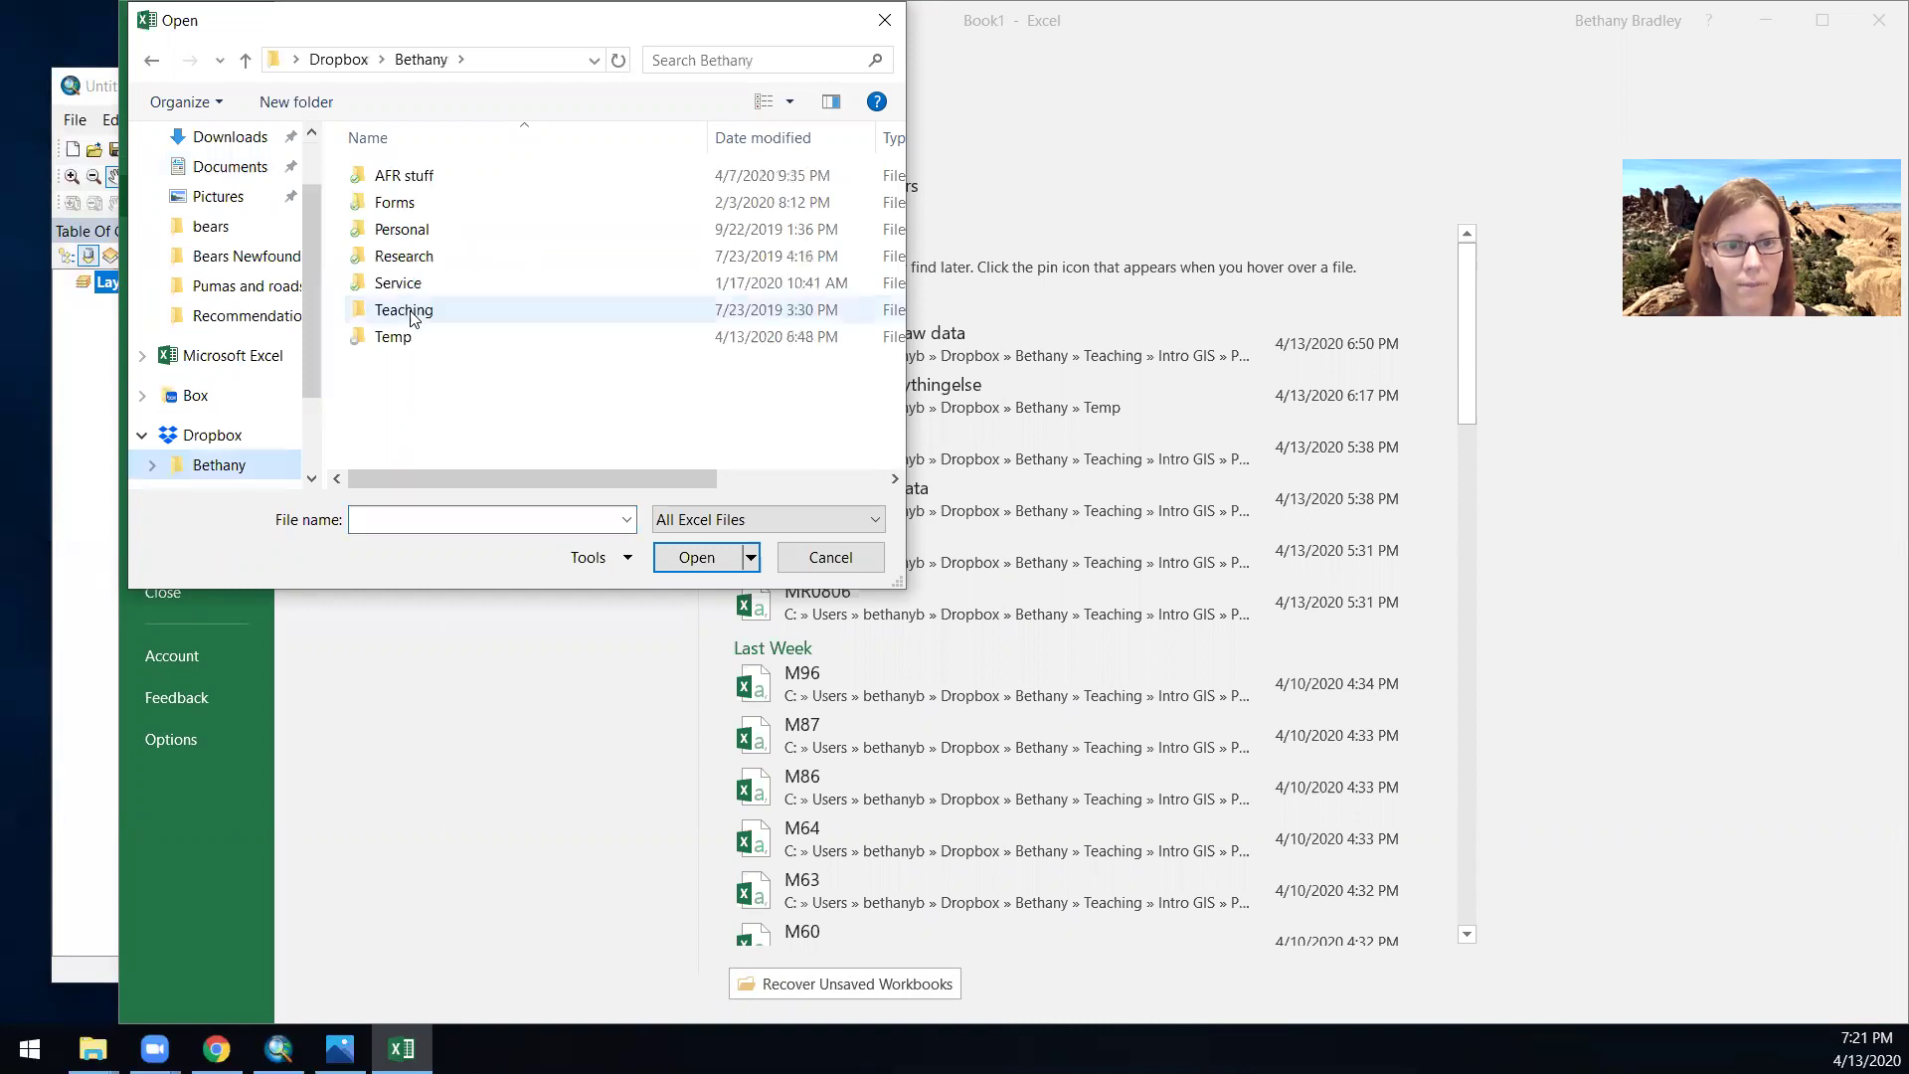
- Open the Campus Trees raw data workbook from the Teaching, Intro GIS, Project_data, Campus Trees folder
double_click(416, 301)
double_click(418, 293)
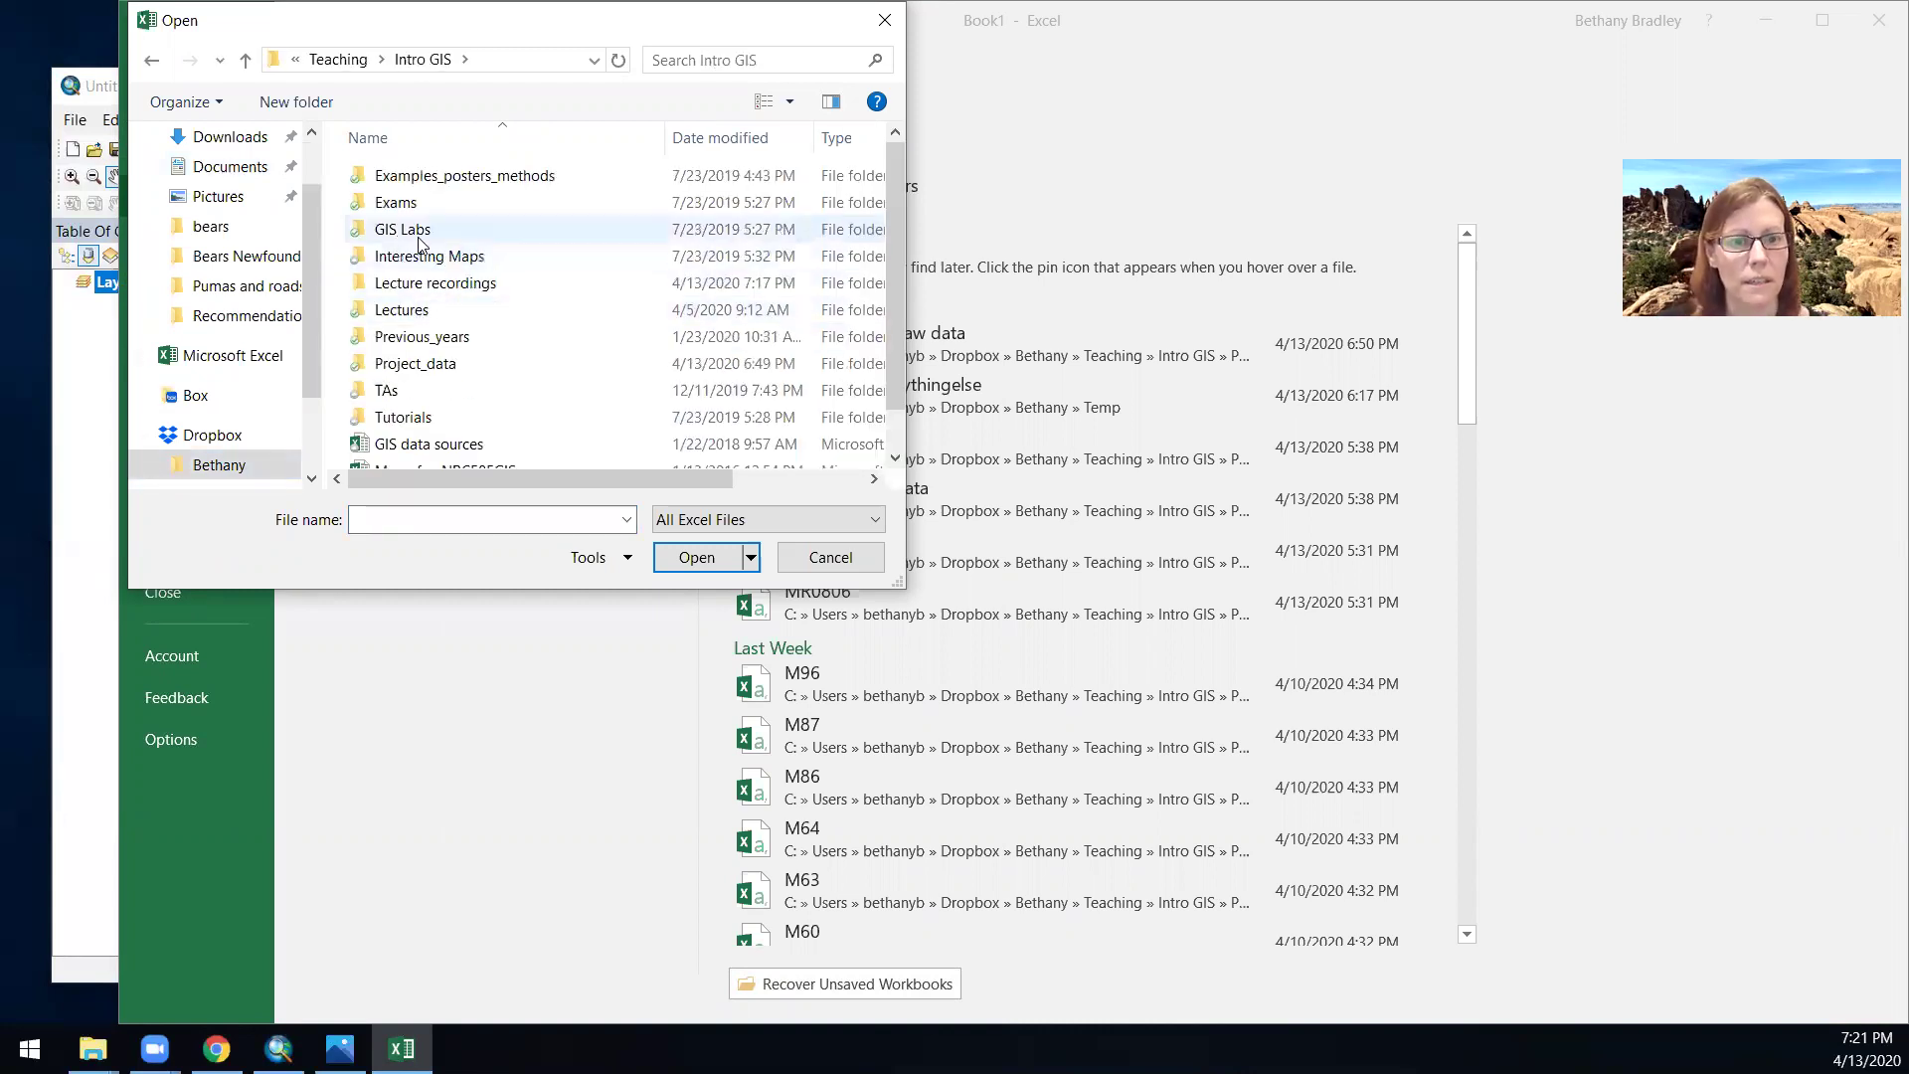
click(429, 370)
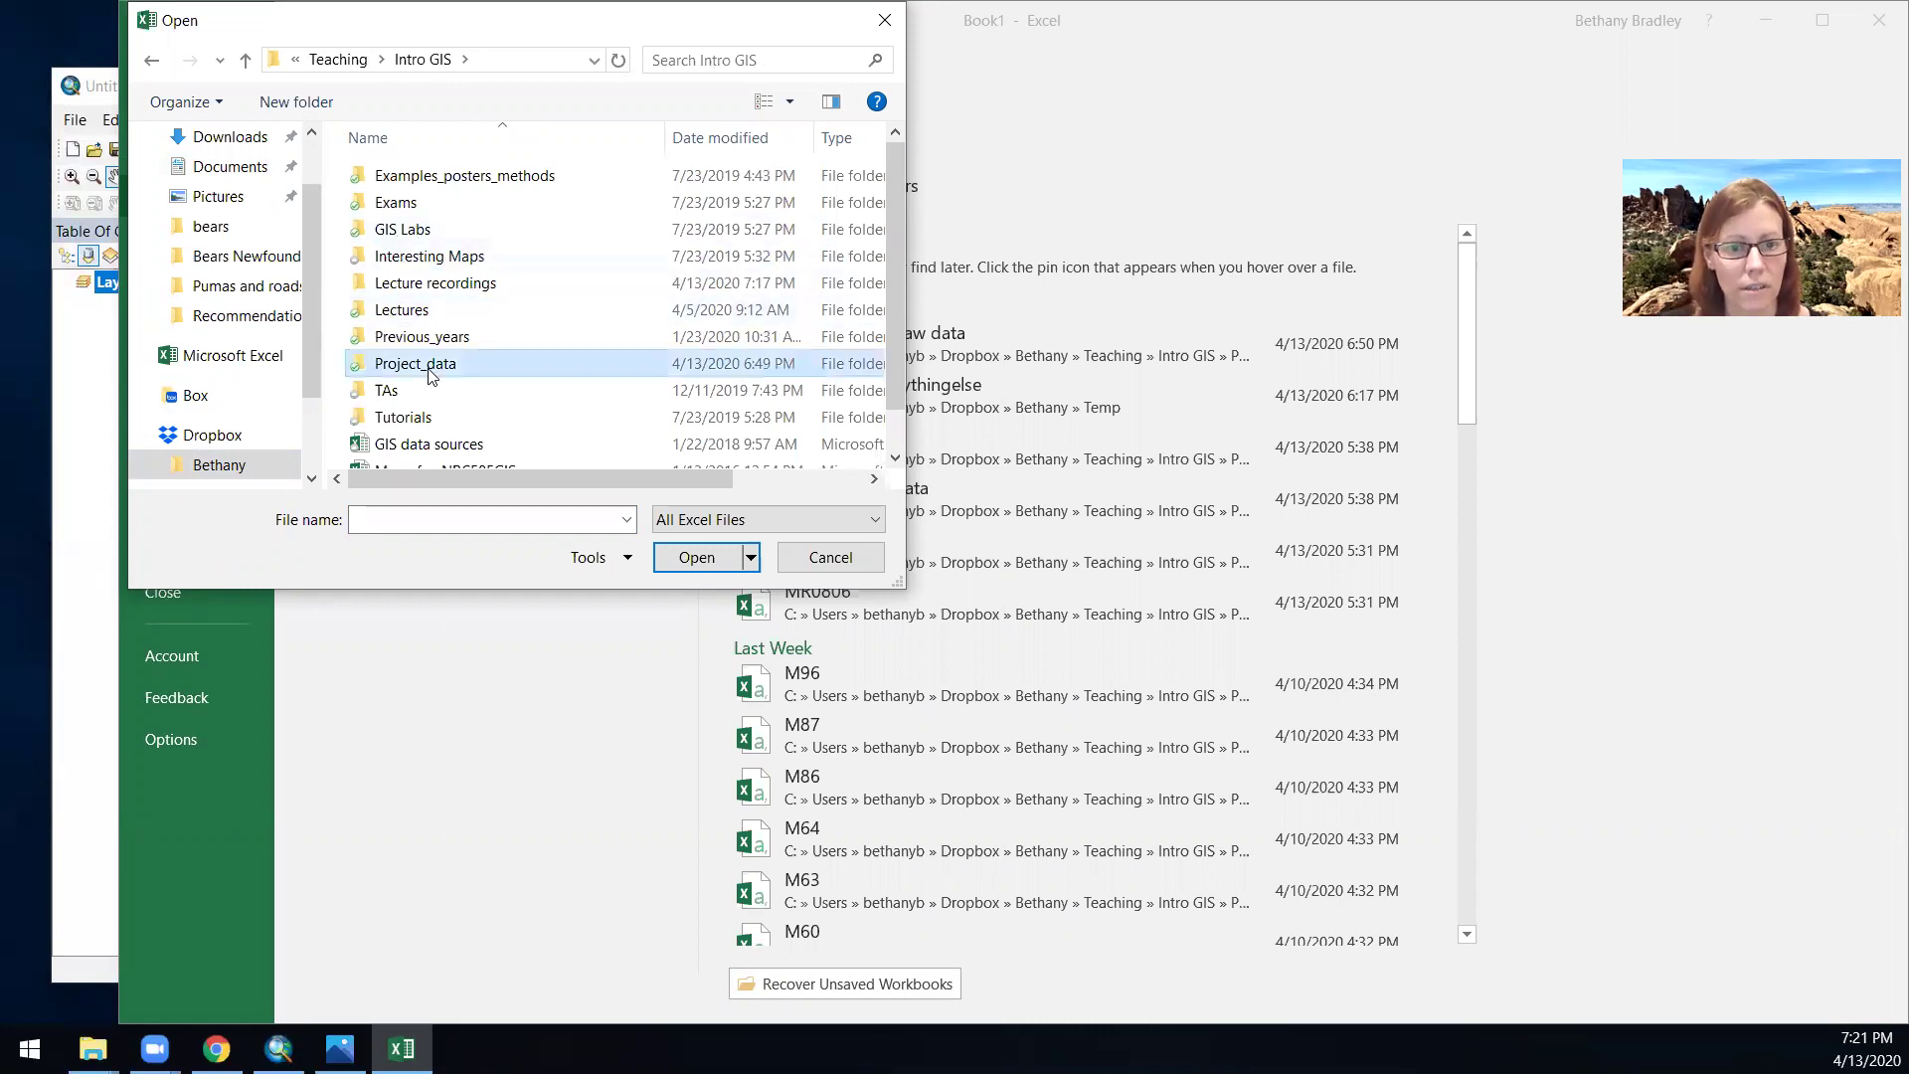
double_click(430, 374)
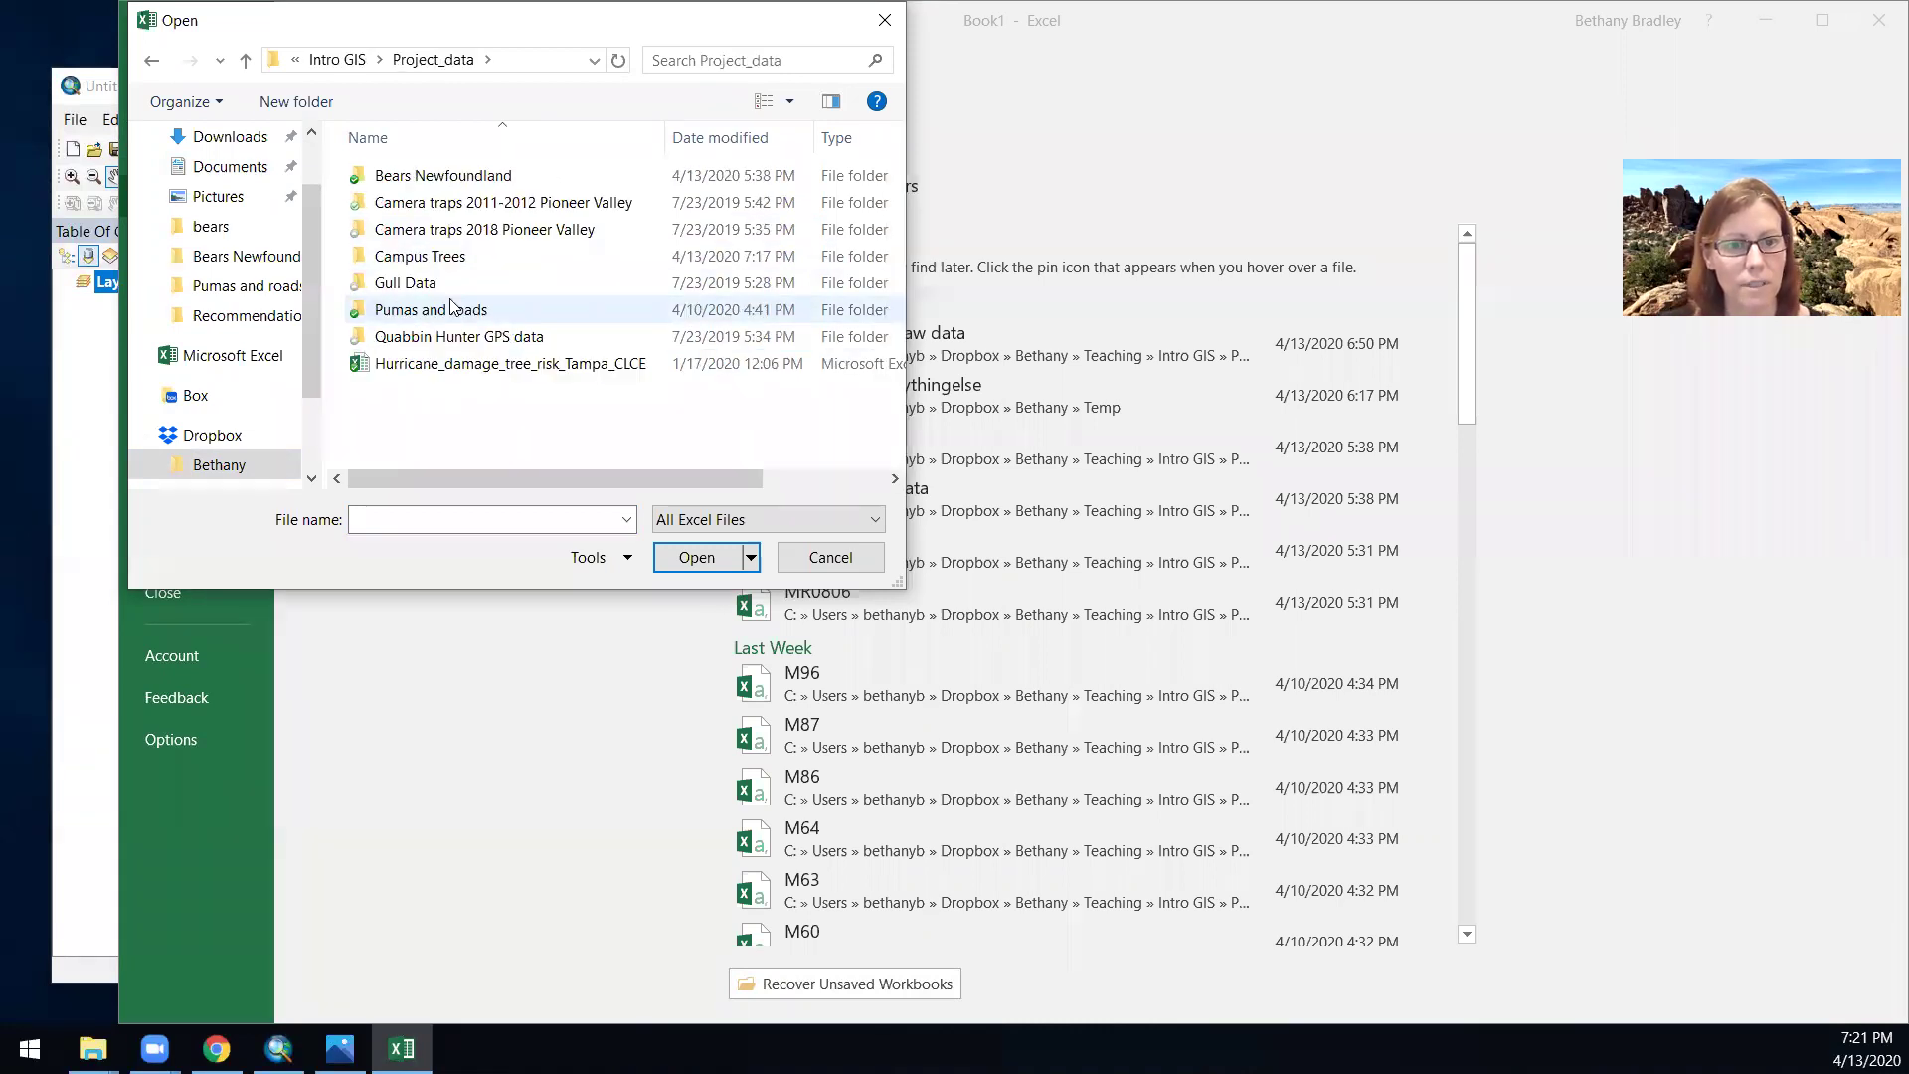
click(439, 258)
double_click(439, 259)
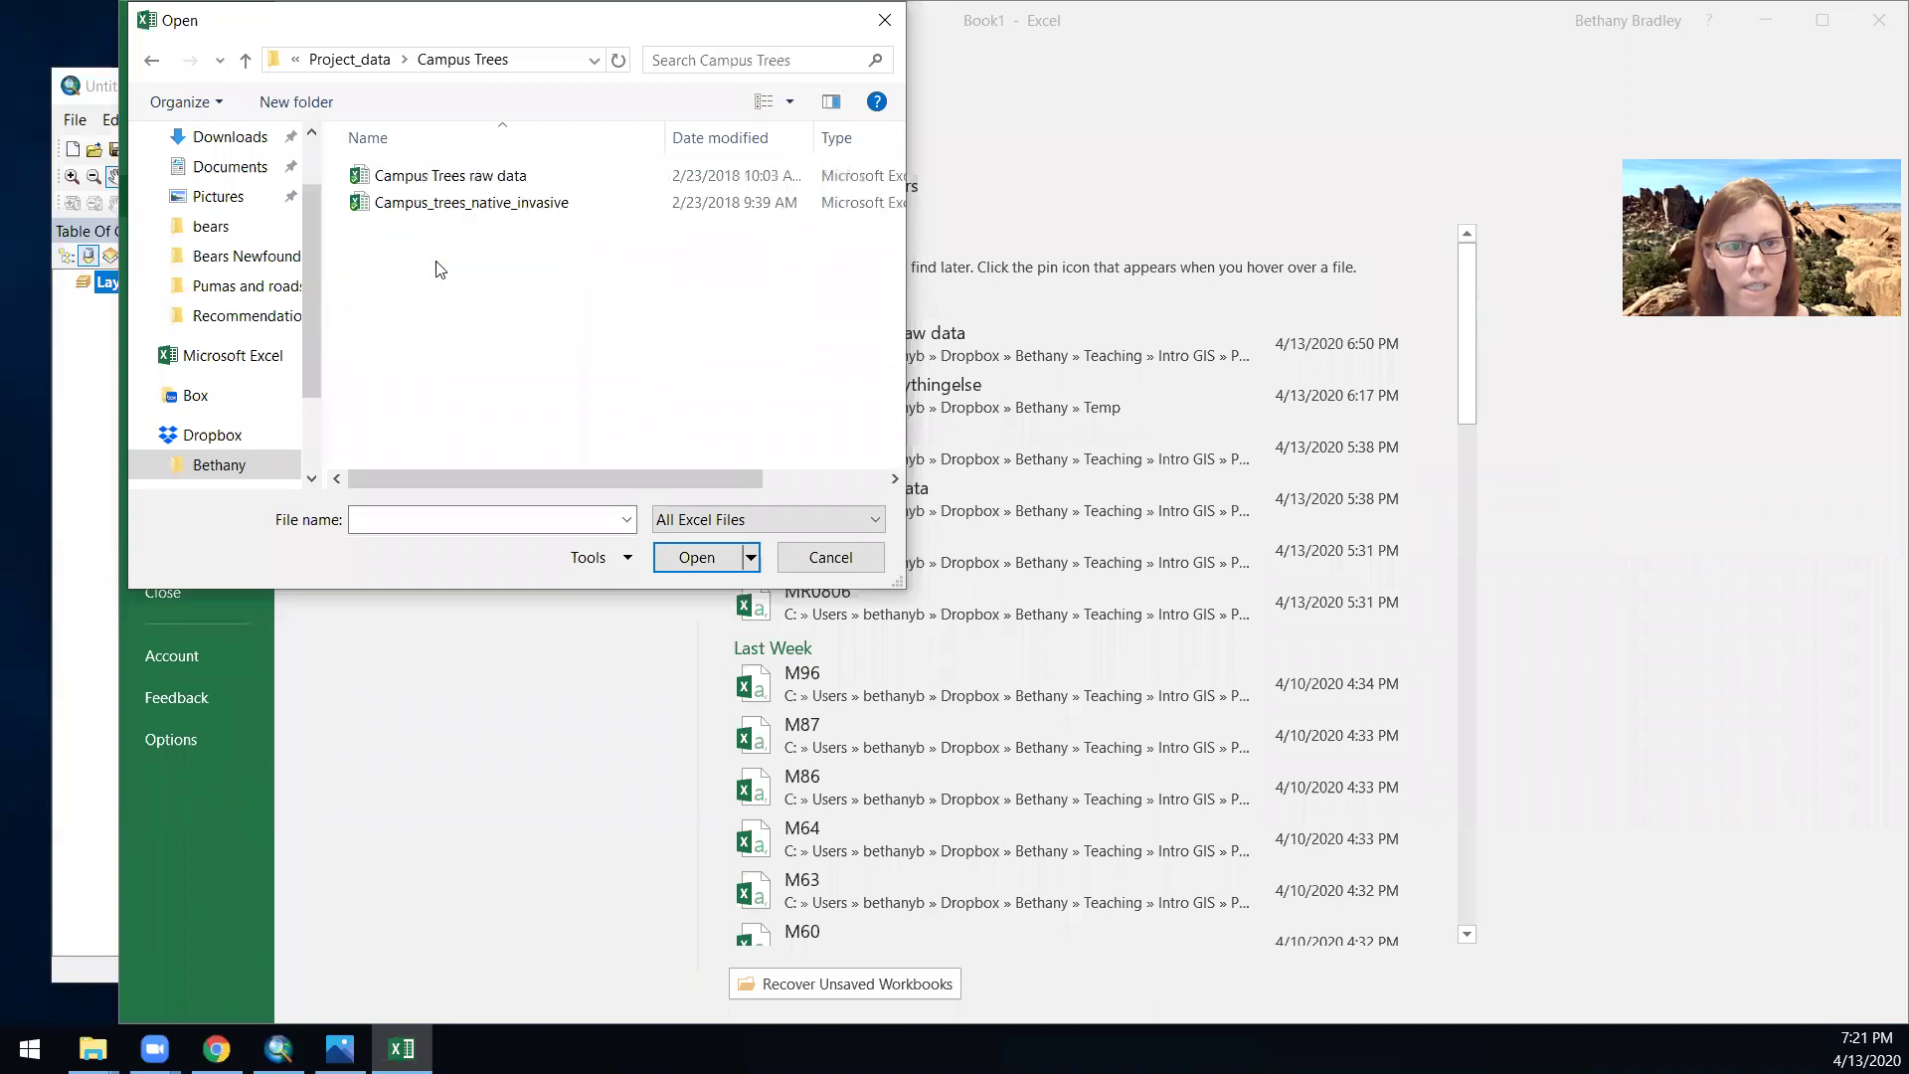
click(438, 177)
click(716, 557)
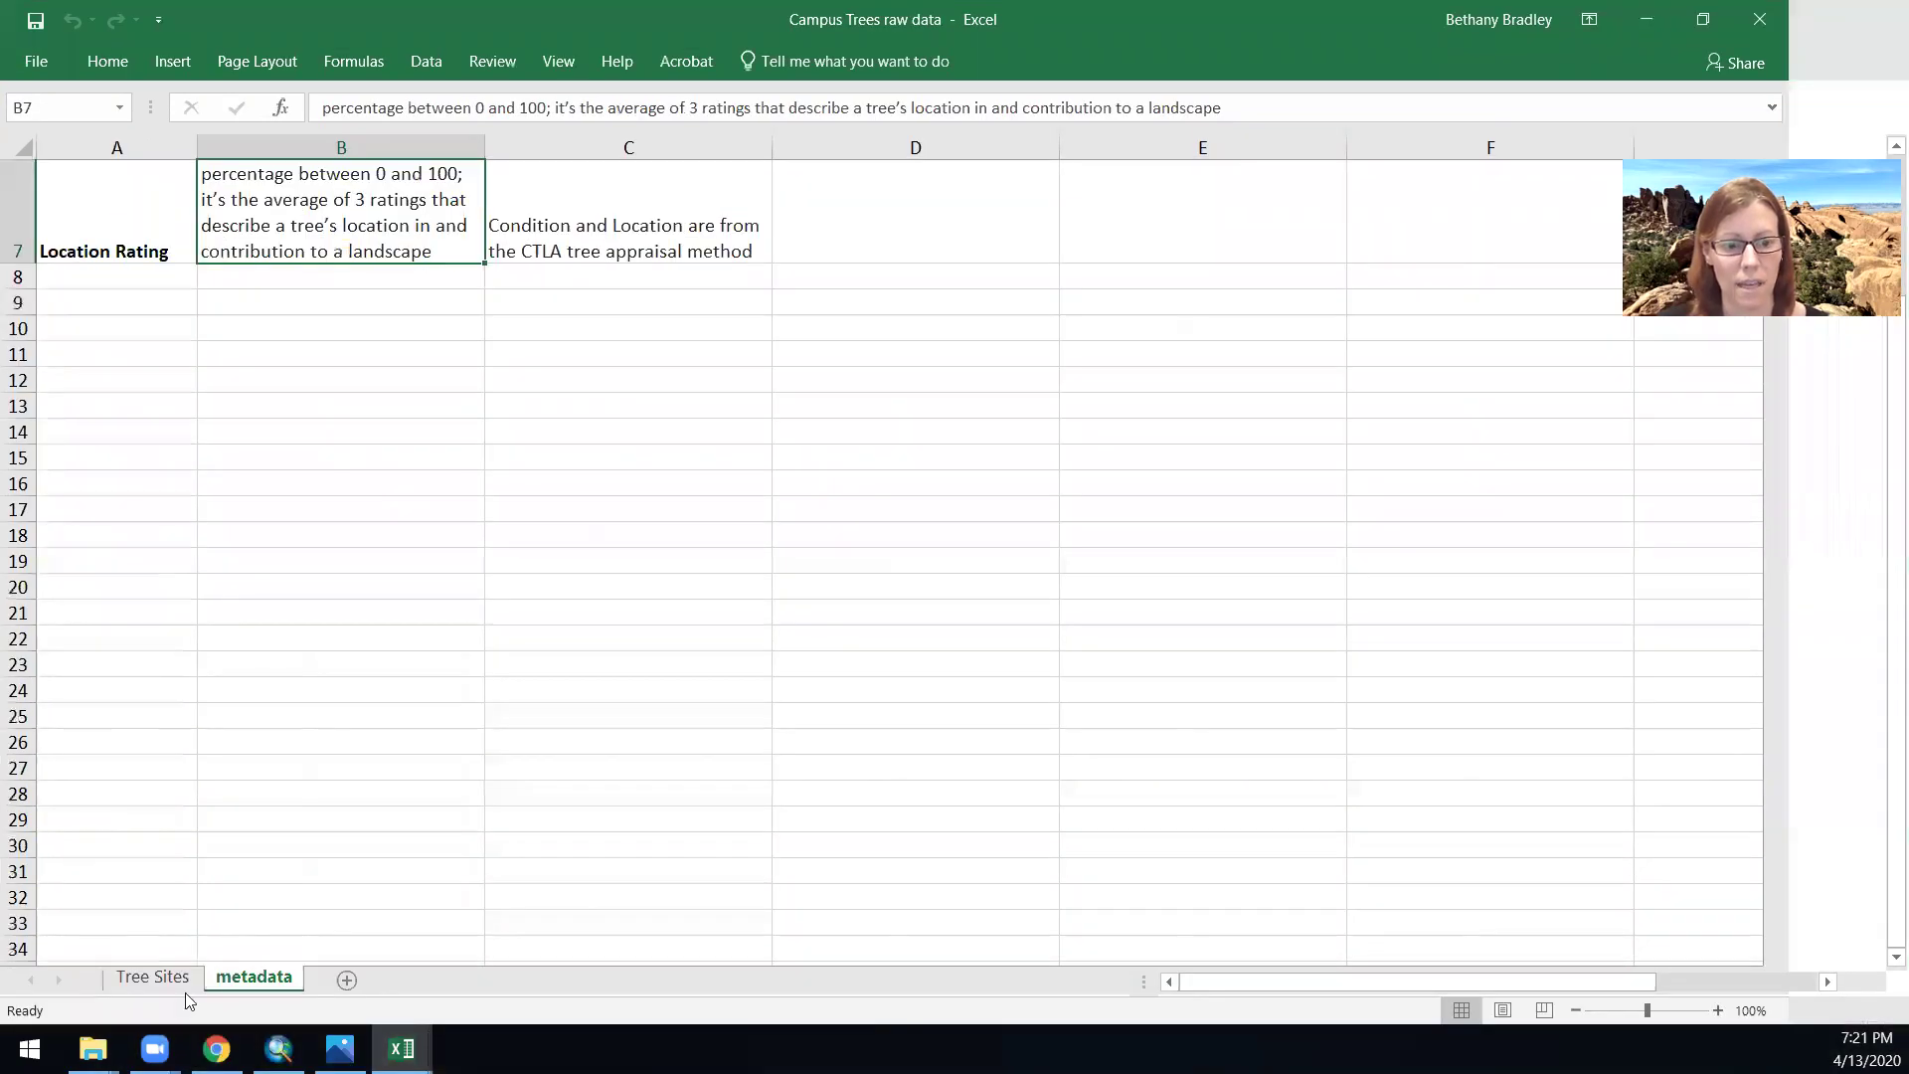
- Switch to the Tree Sites sheet and review its tree attributes, including the Genus and Species columns
click(185, 991)
drag(1597, 979, 1128, 964)
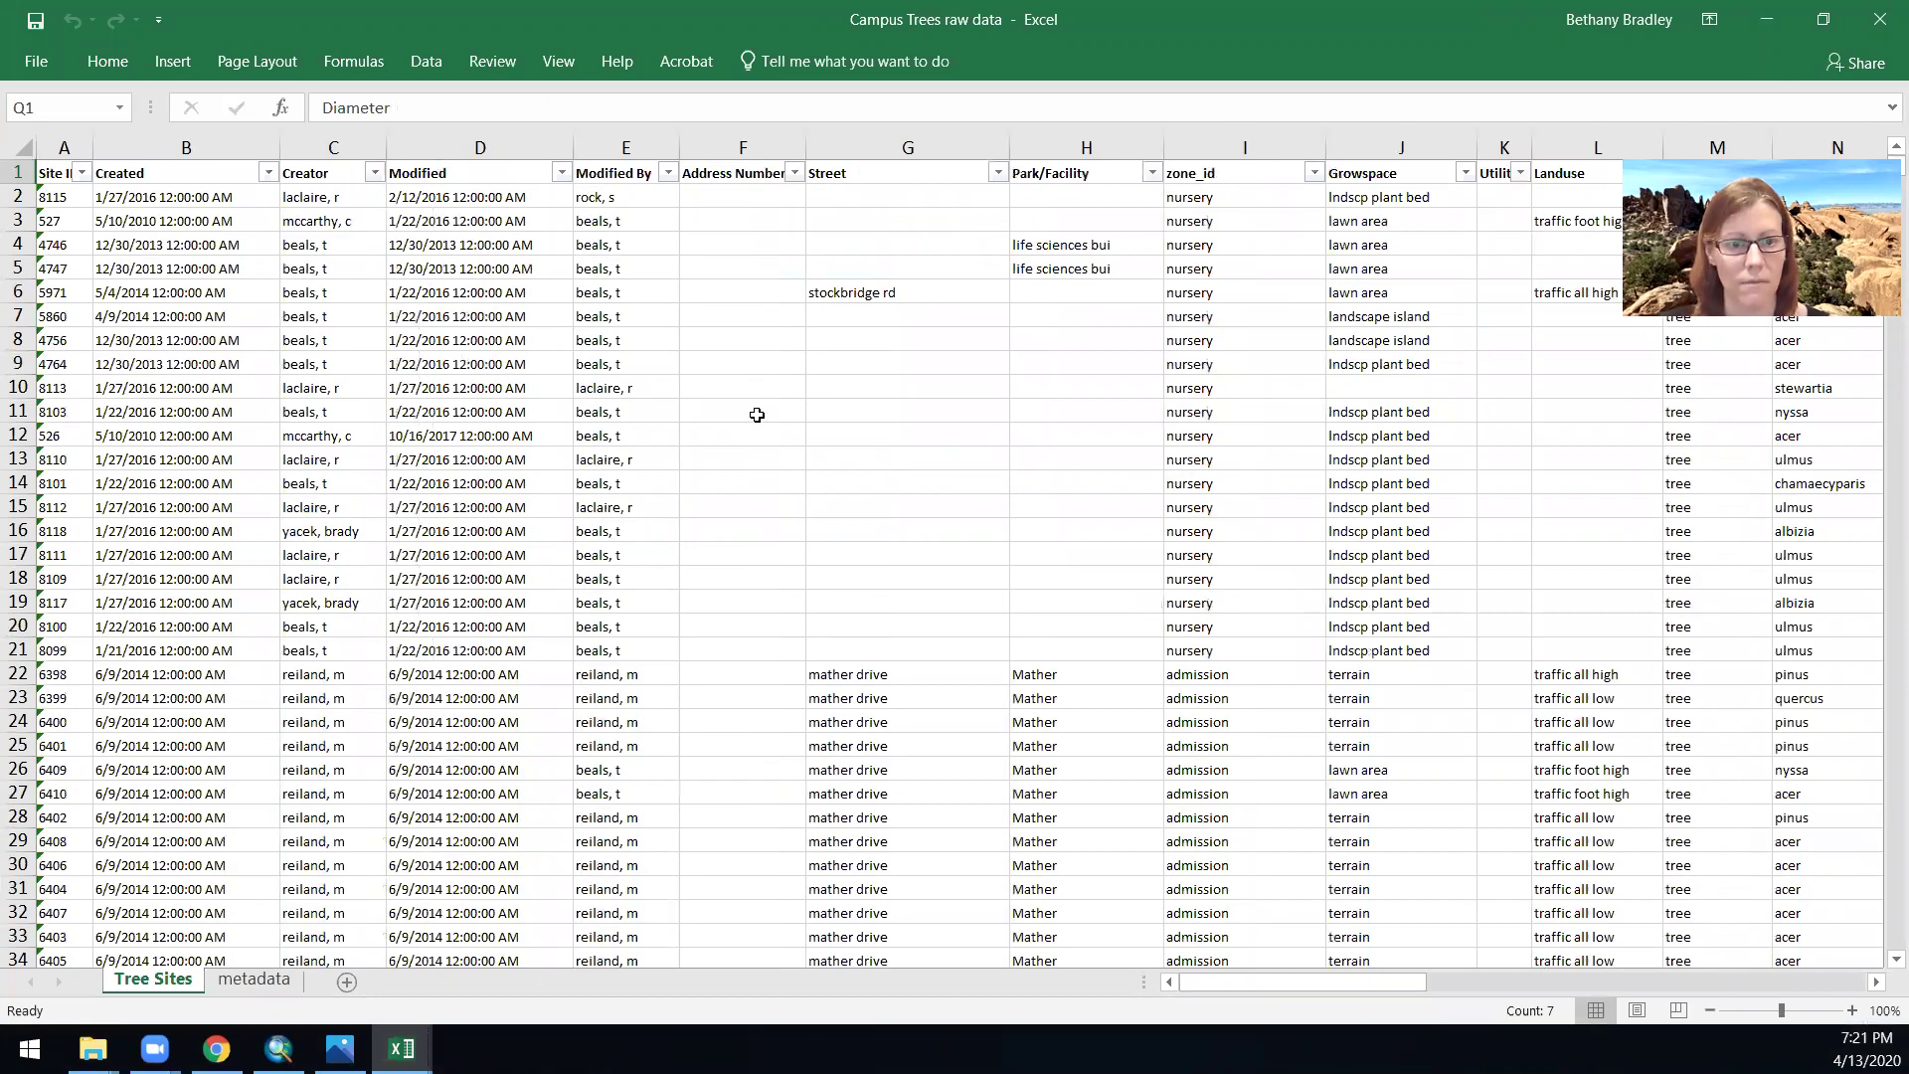
click(762, 435)
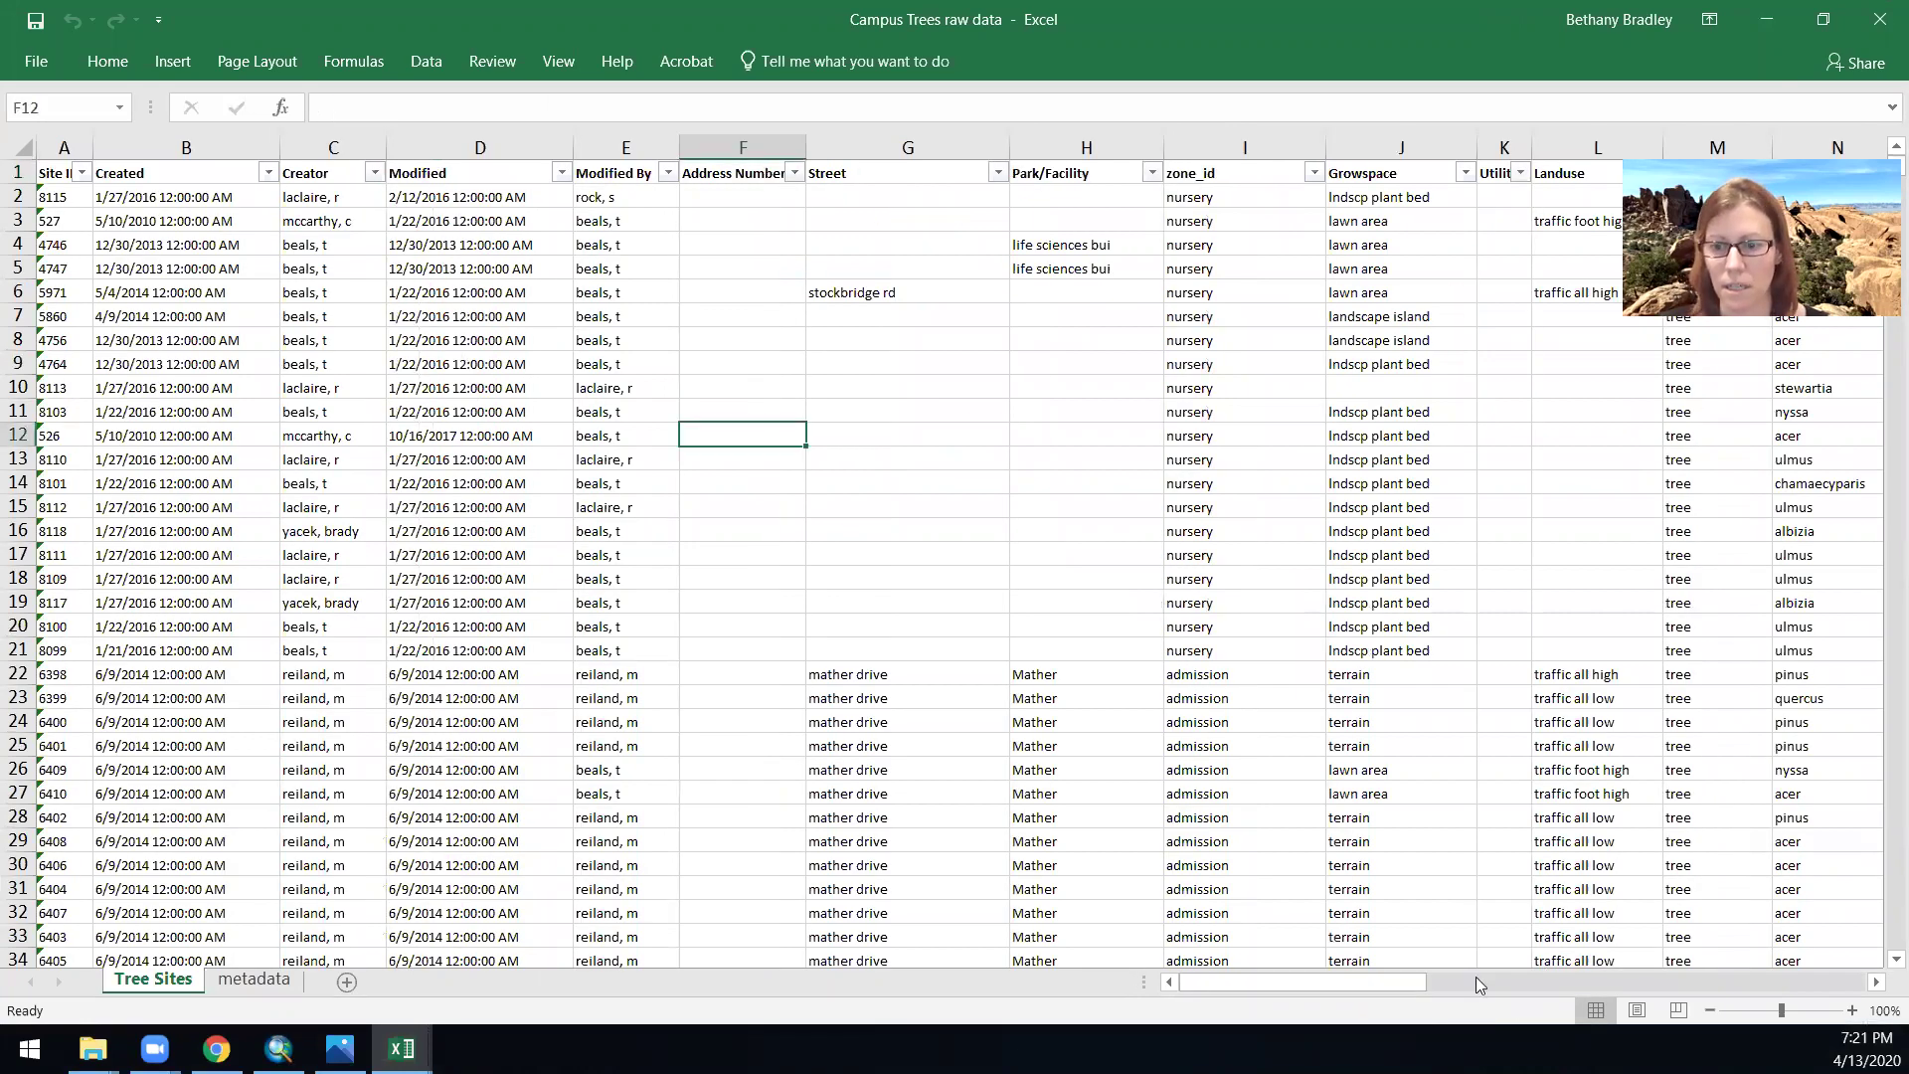
drag(1493, 985, 1539, 985)
click(1035, 197)
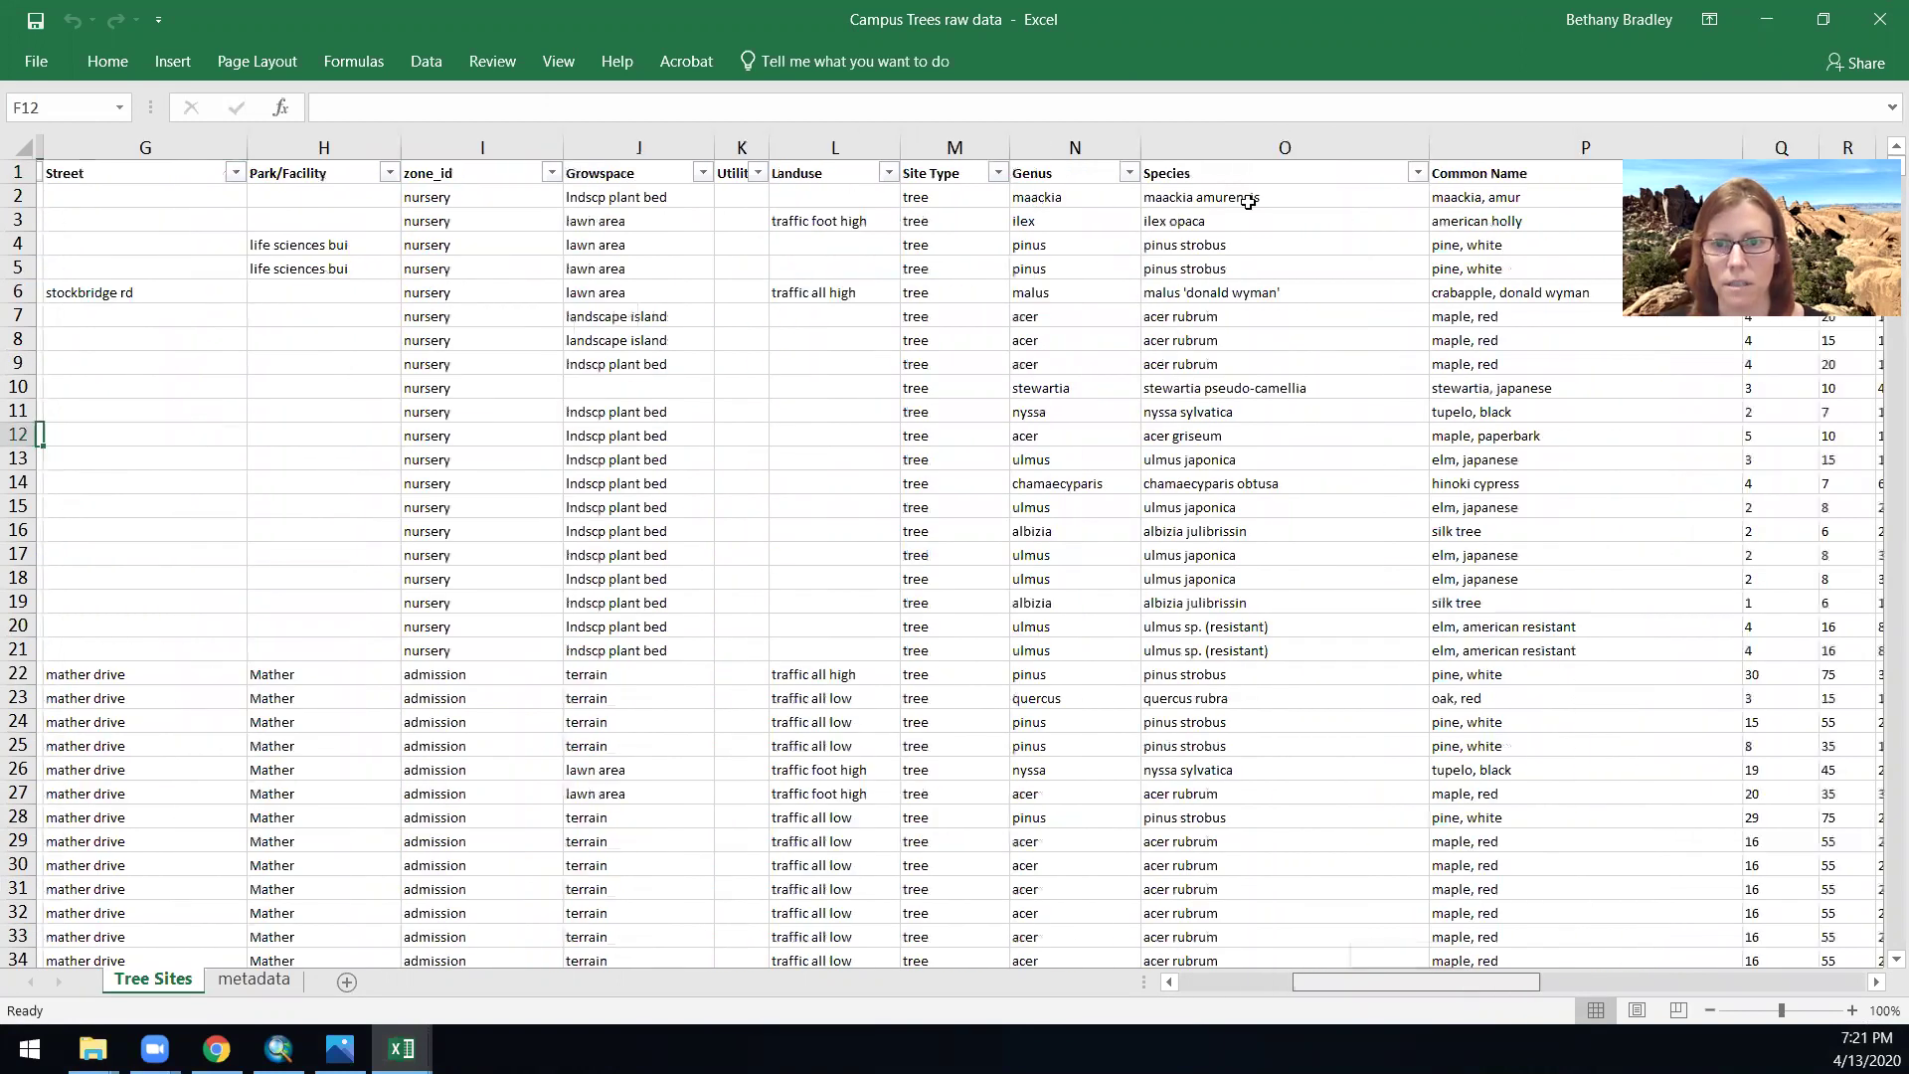
click(1256, 200)
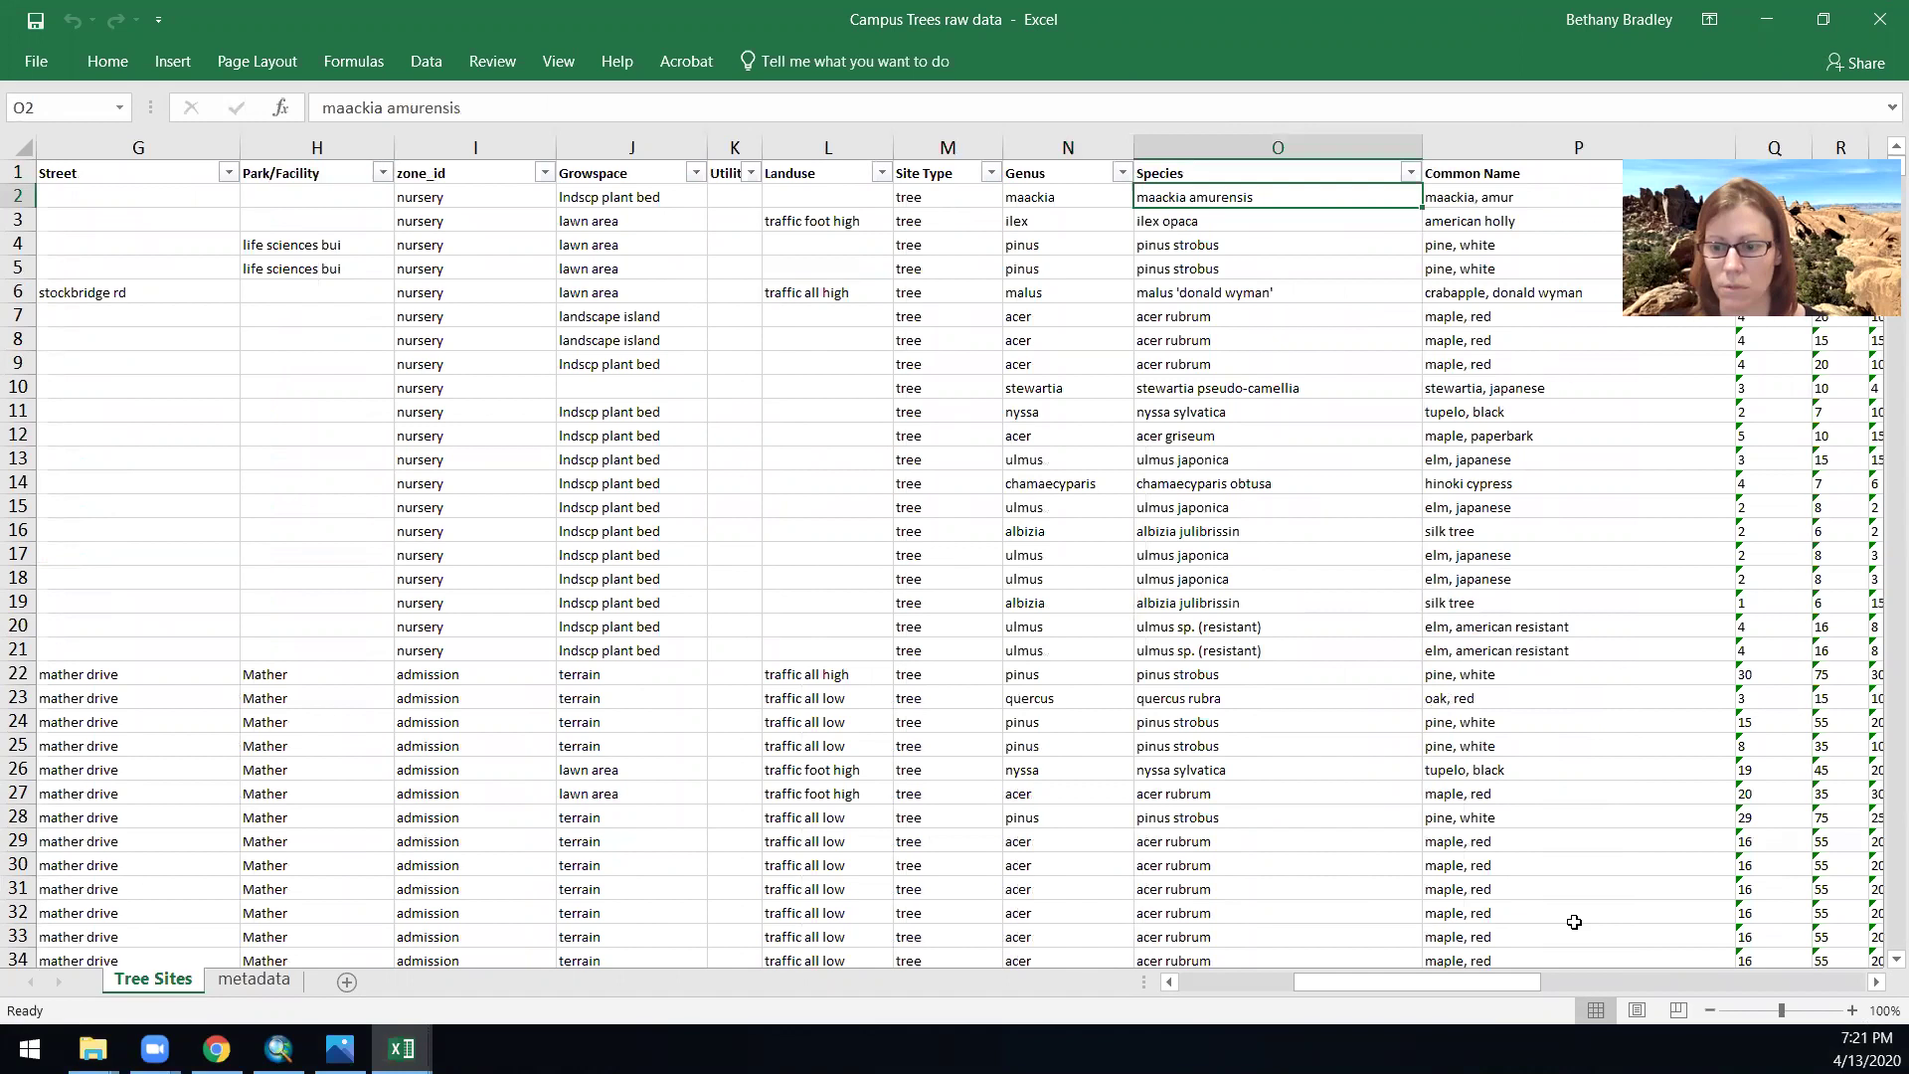
- Examine the X_Coord and Y_Coord columns of the Tree Sites sheet for the tree coordinates
drag(1511, 985, 1874, 976)
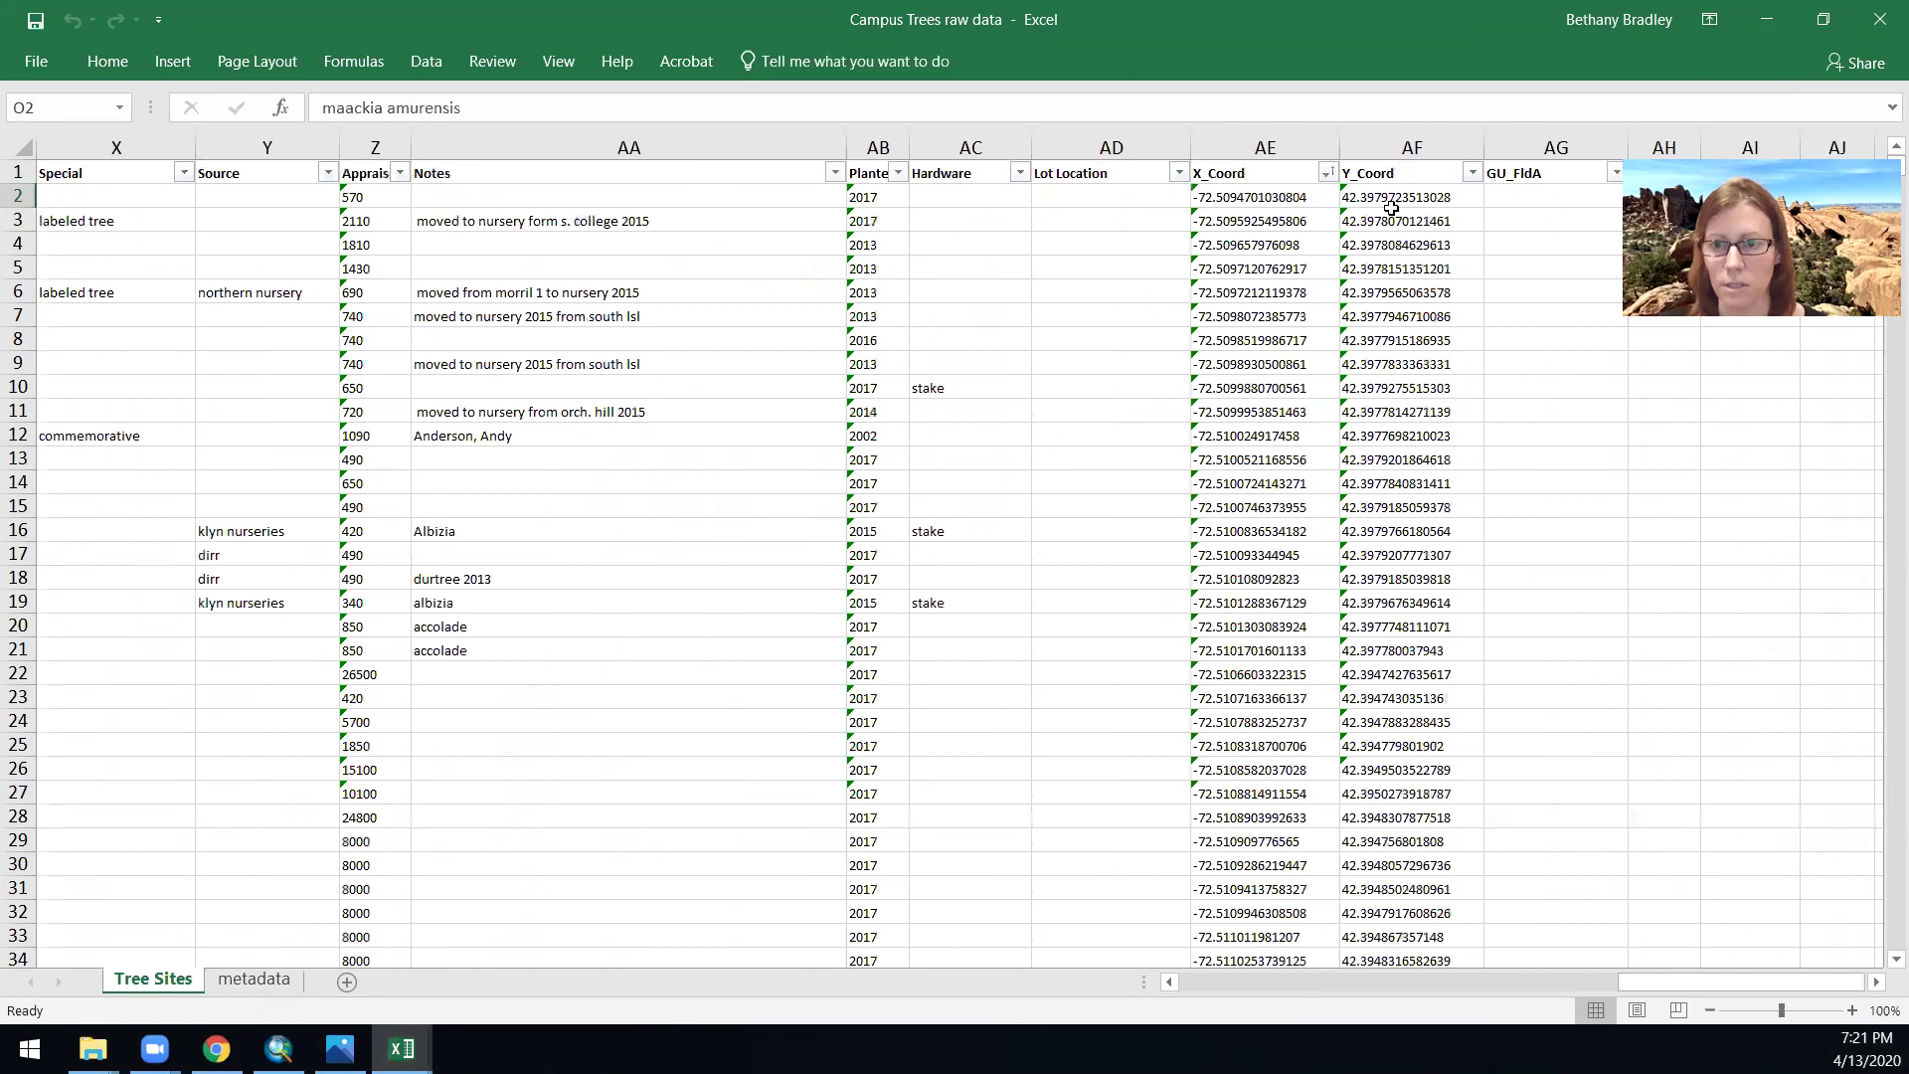
drag(1291, 197, 1402, 198)
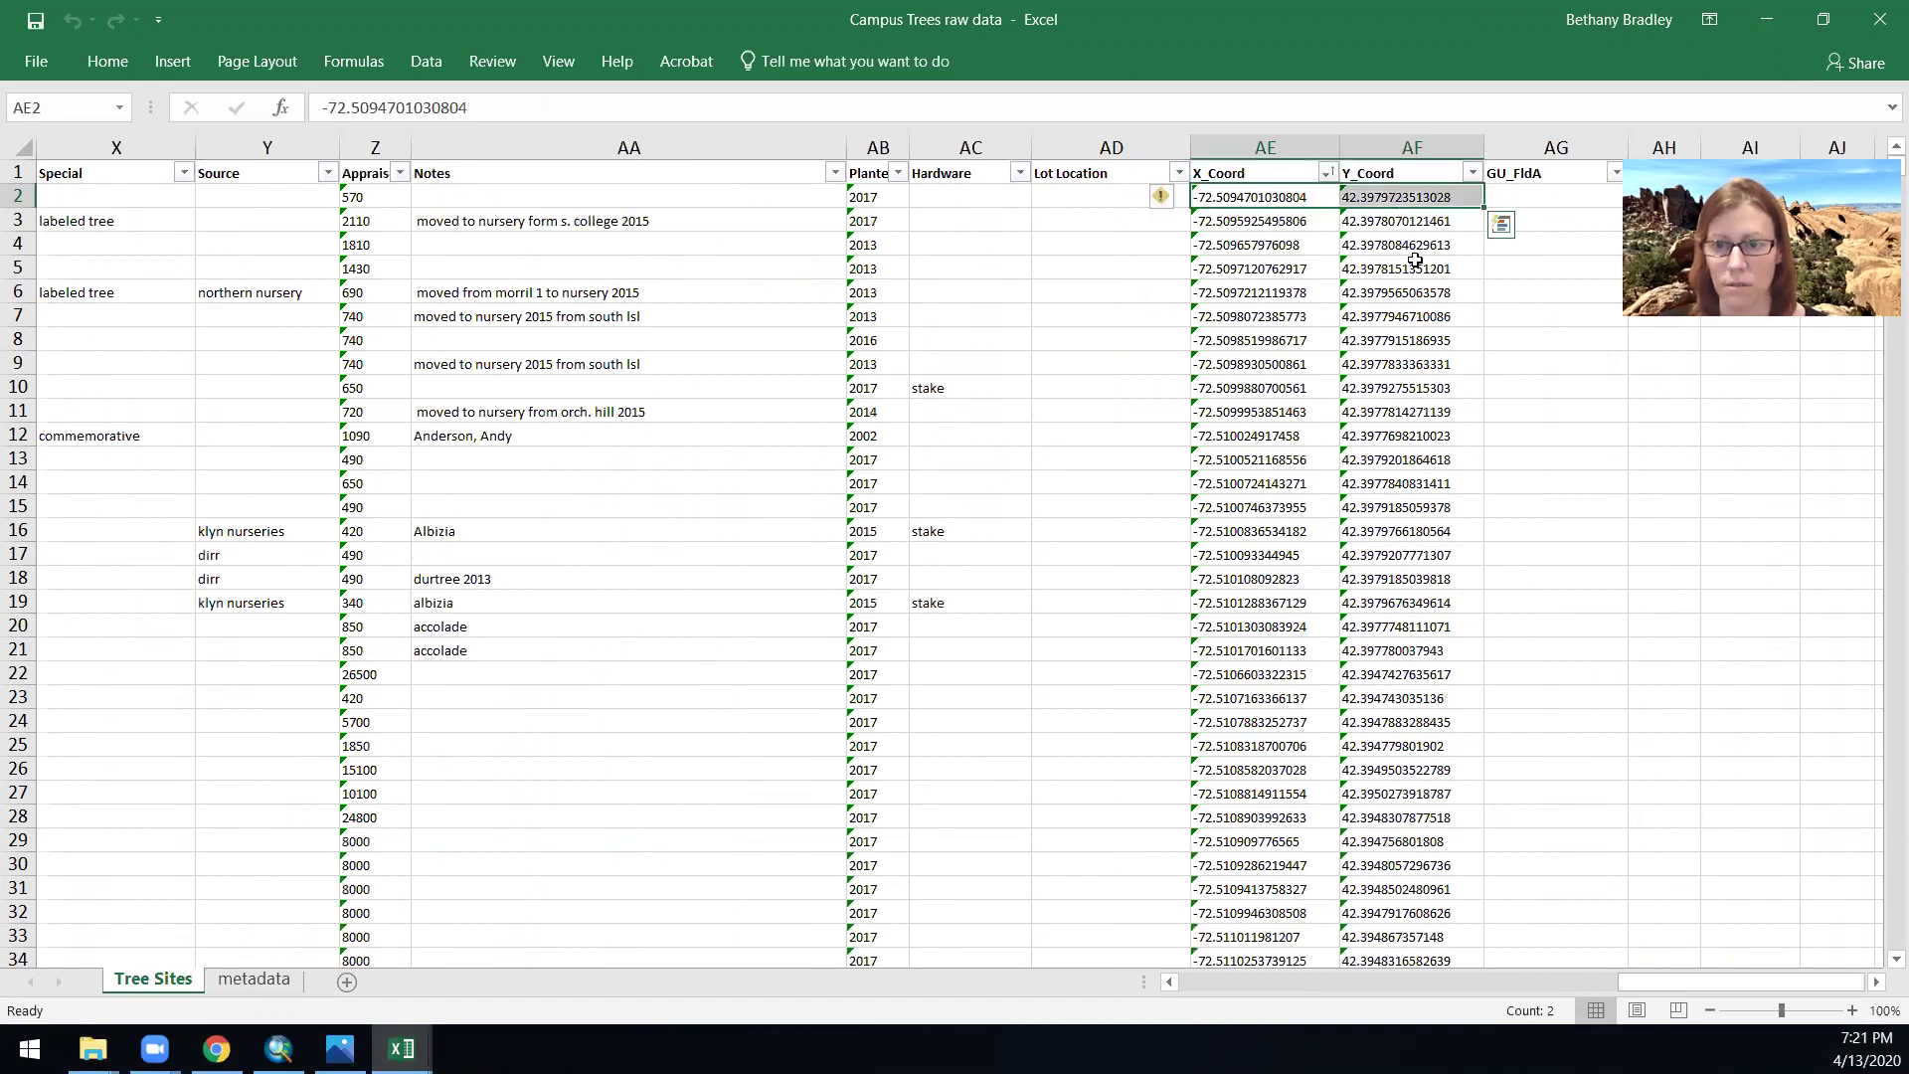
click(1540, 315)
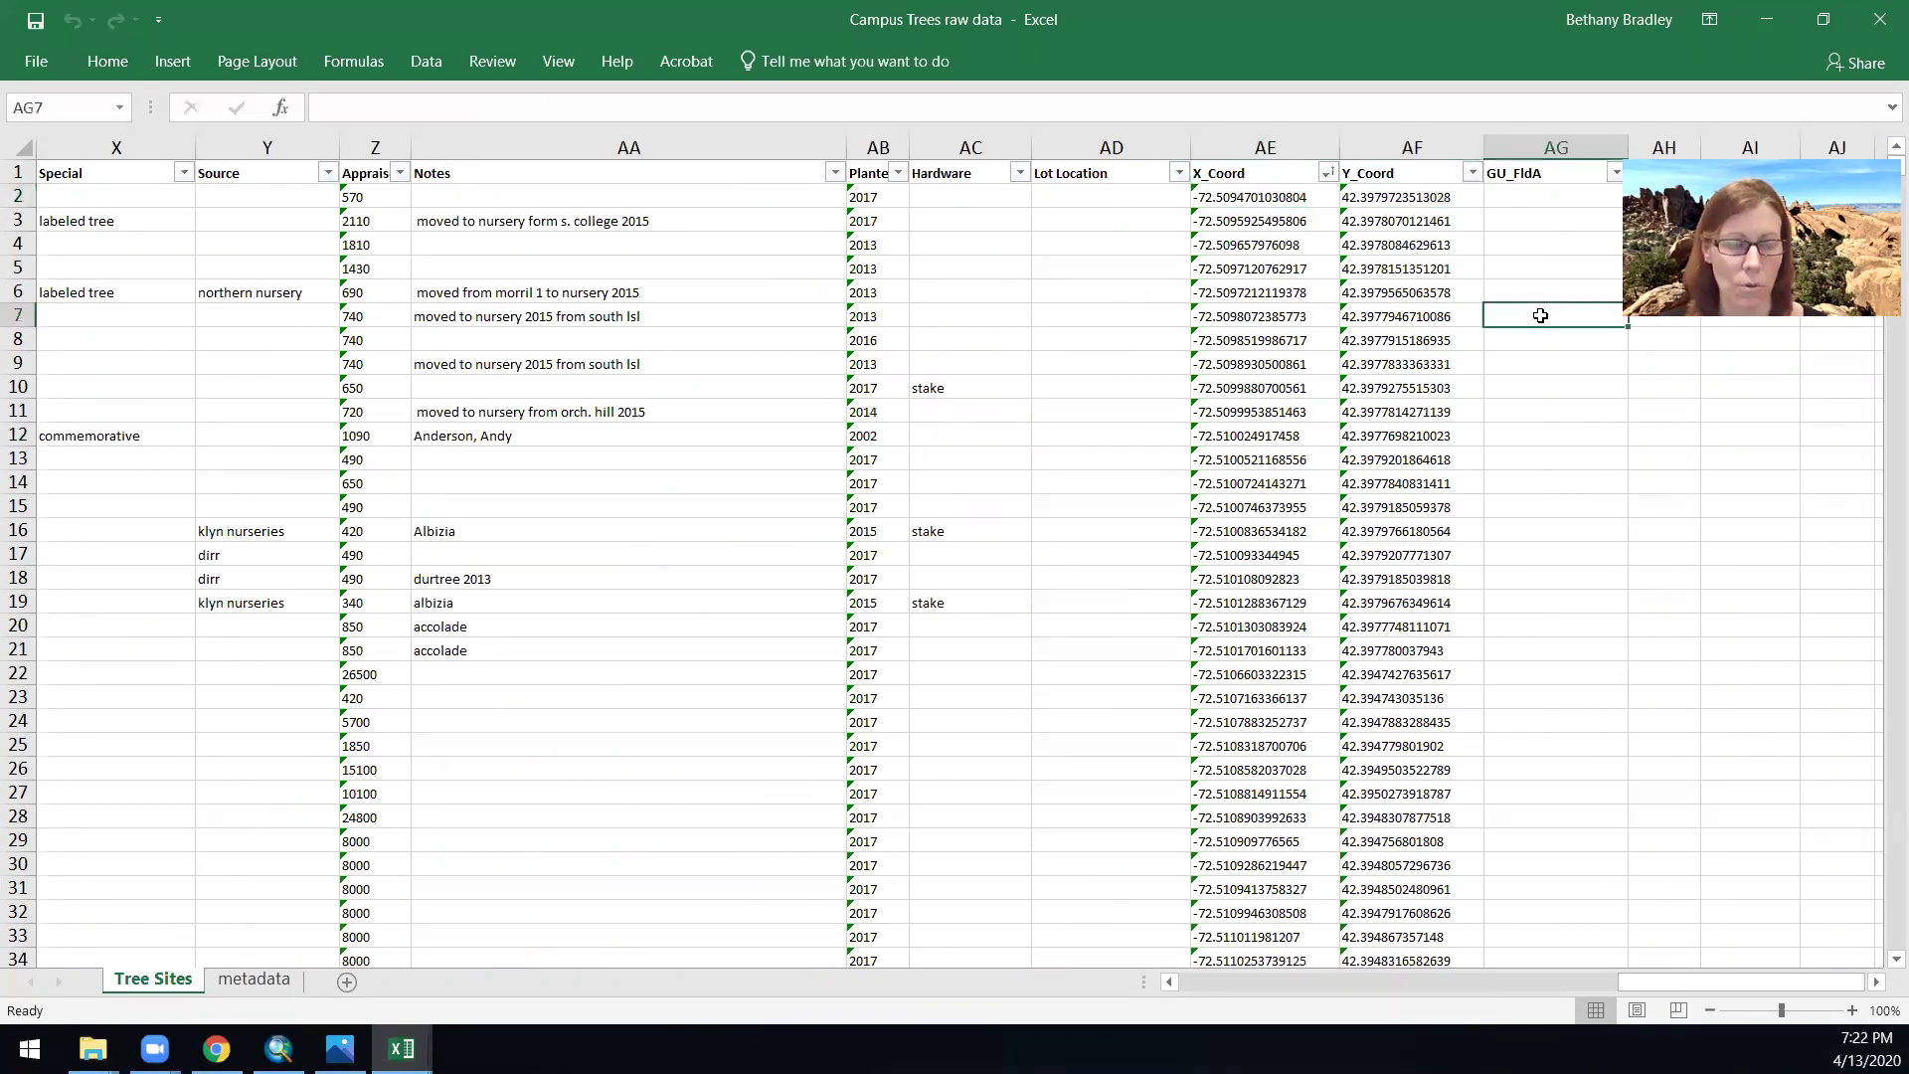
- Save the Tree Sites sheet as Campus Trees raw data in CSV (Comma delimited) format in the Campus Trees folder
click(48, 60)
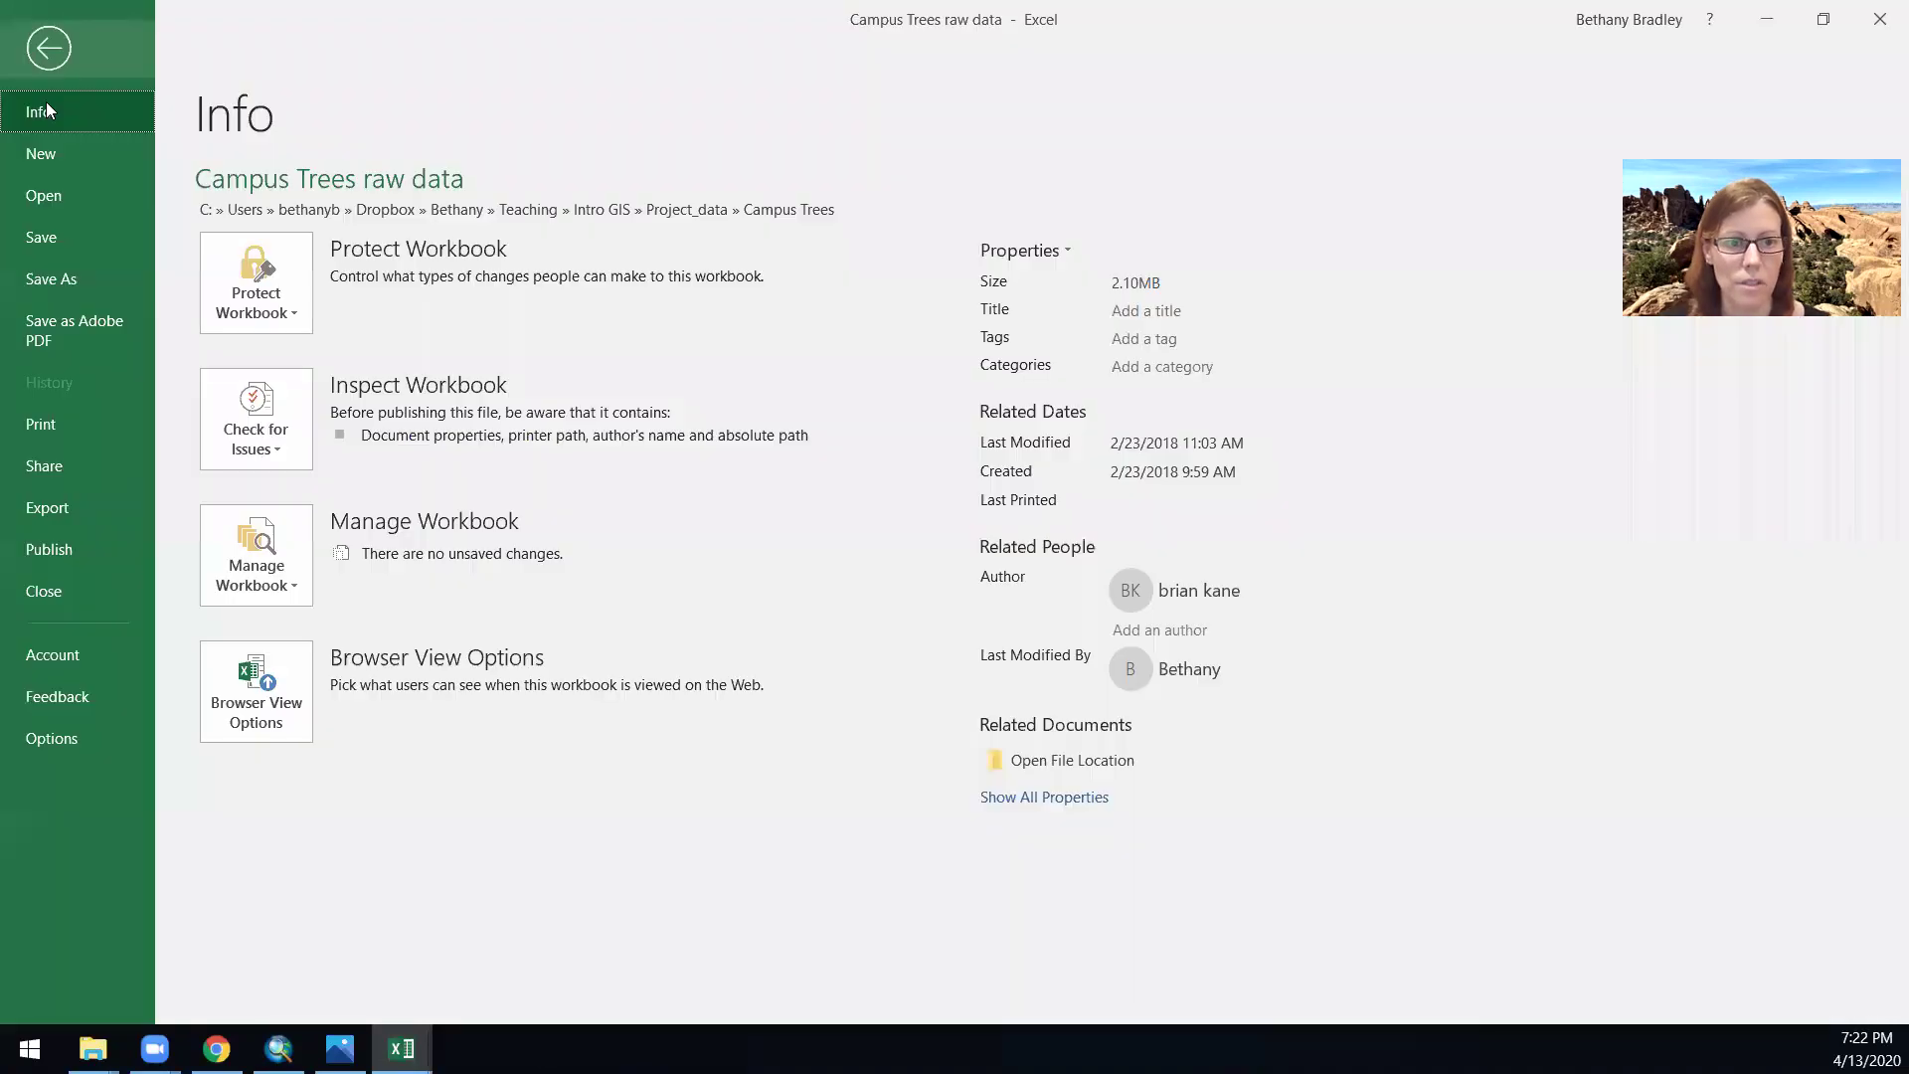
click(70, 277)
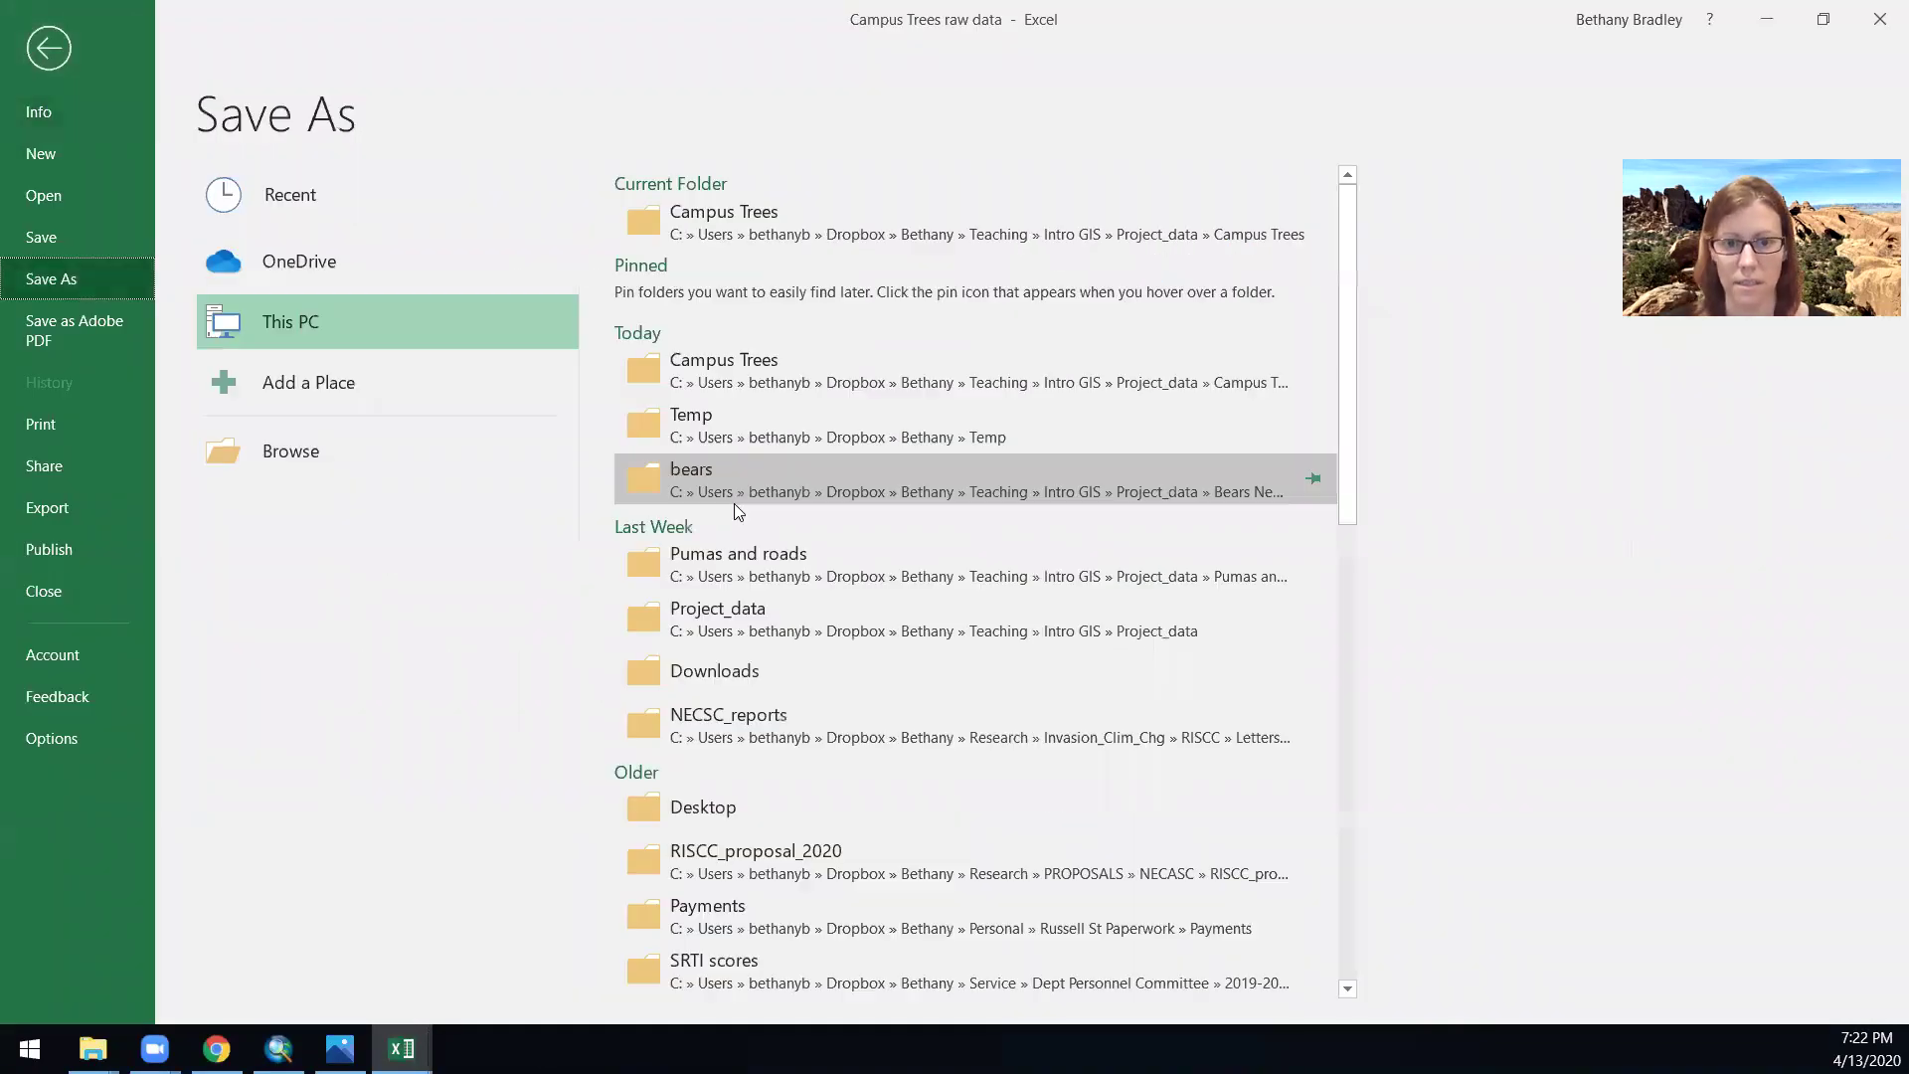
click(754, 227)
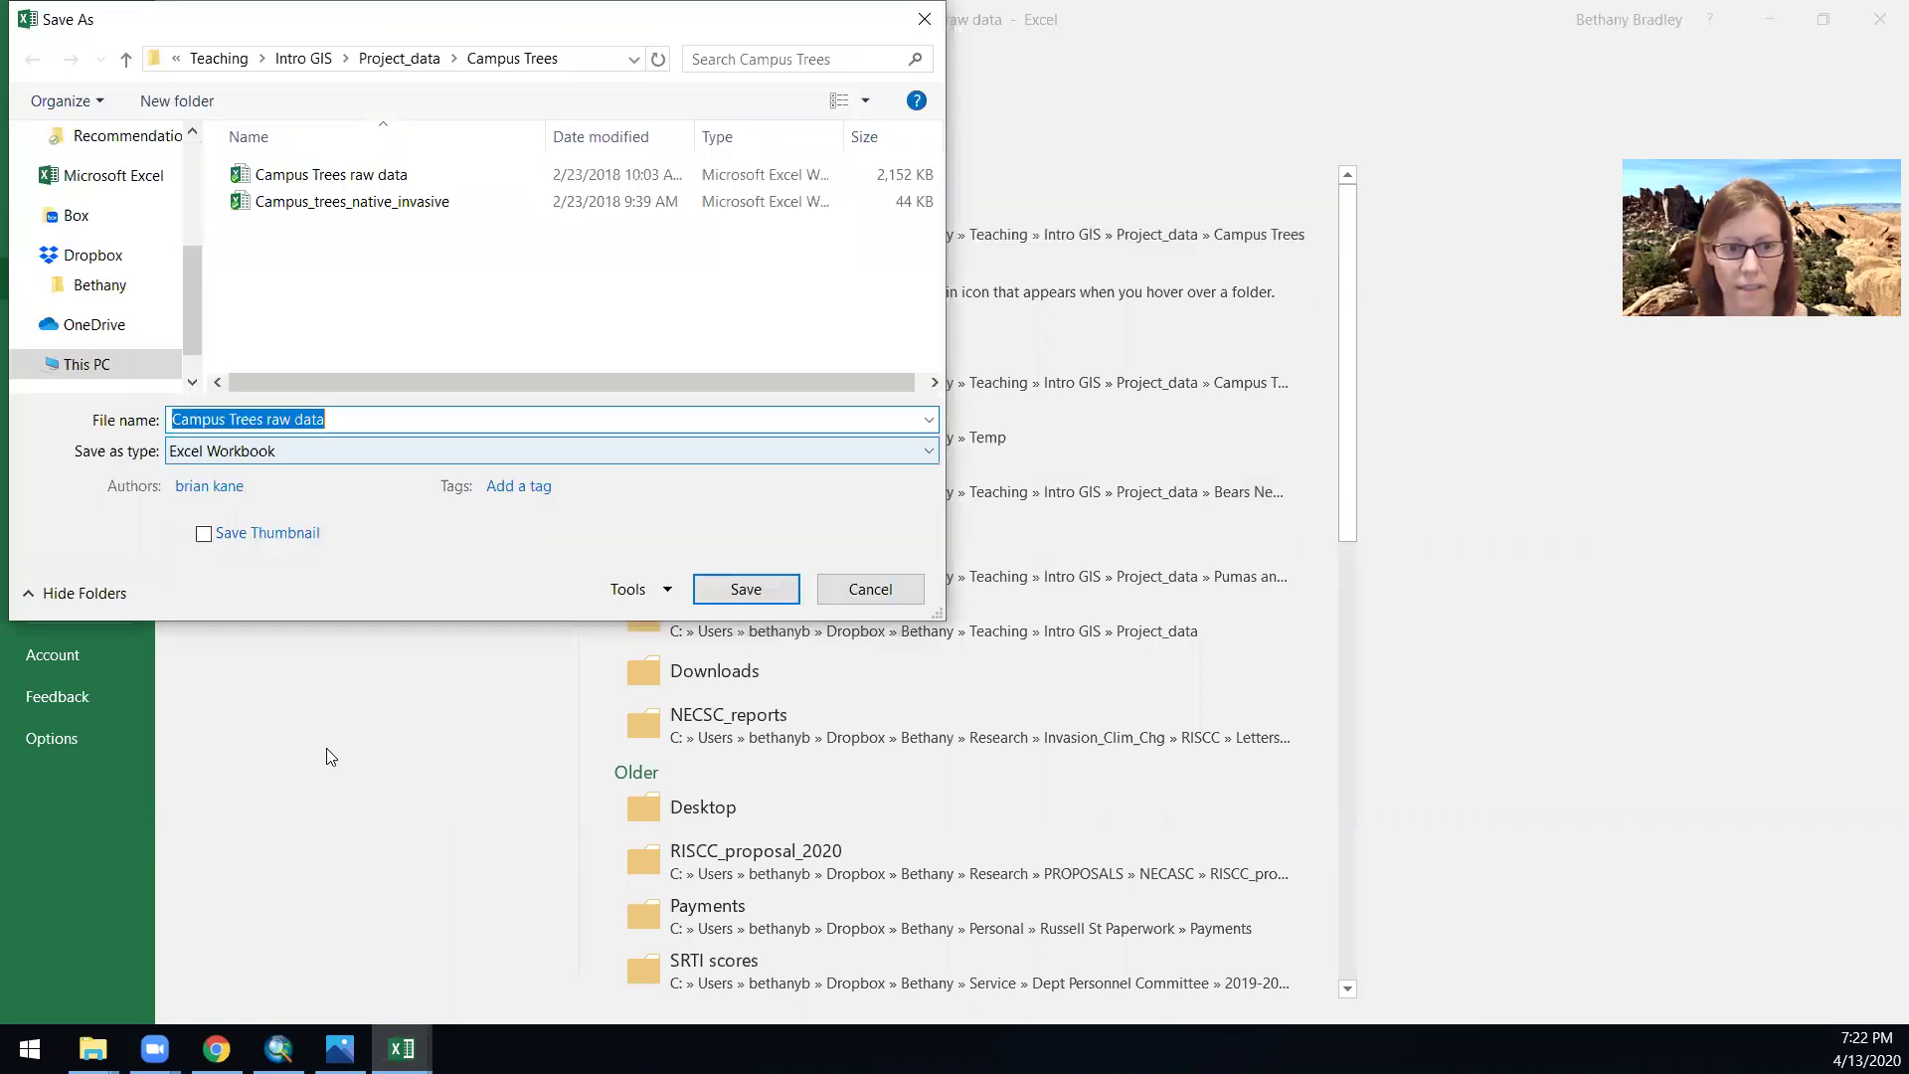
click(327, 452)
click(326, 777)
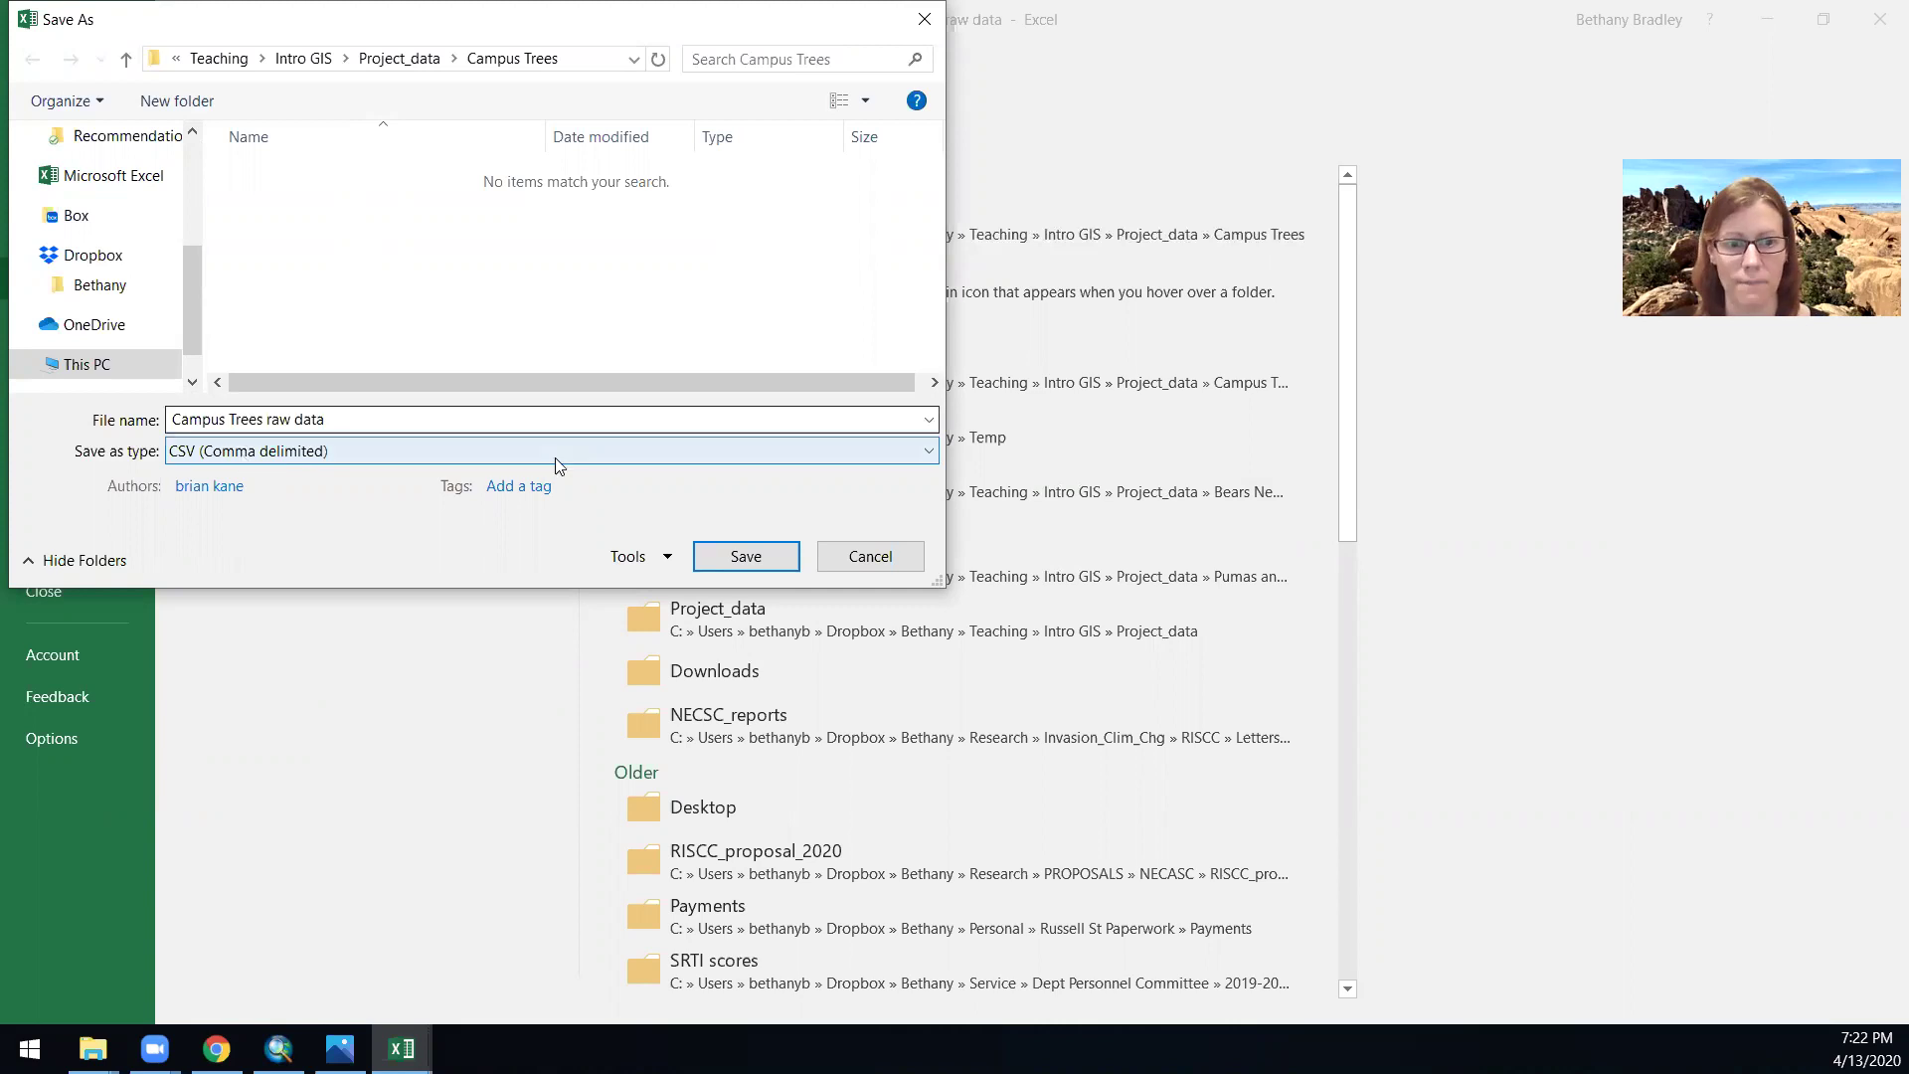
click(784, 563)
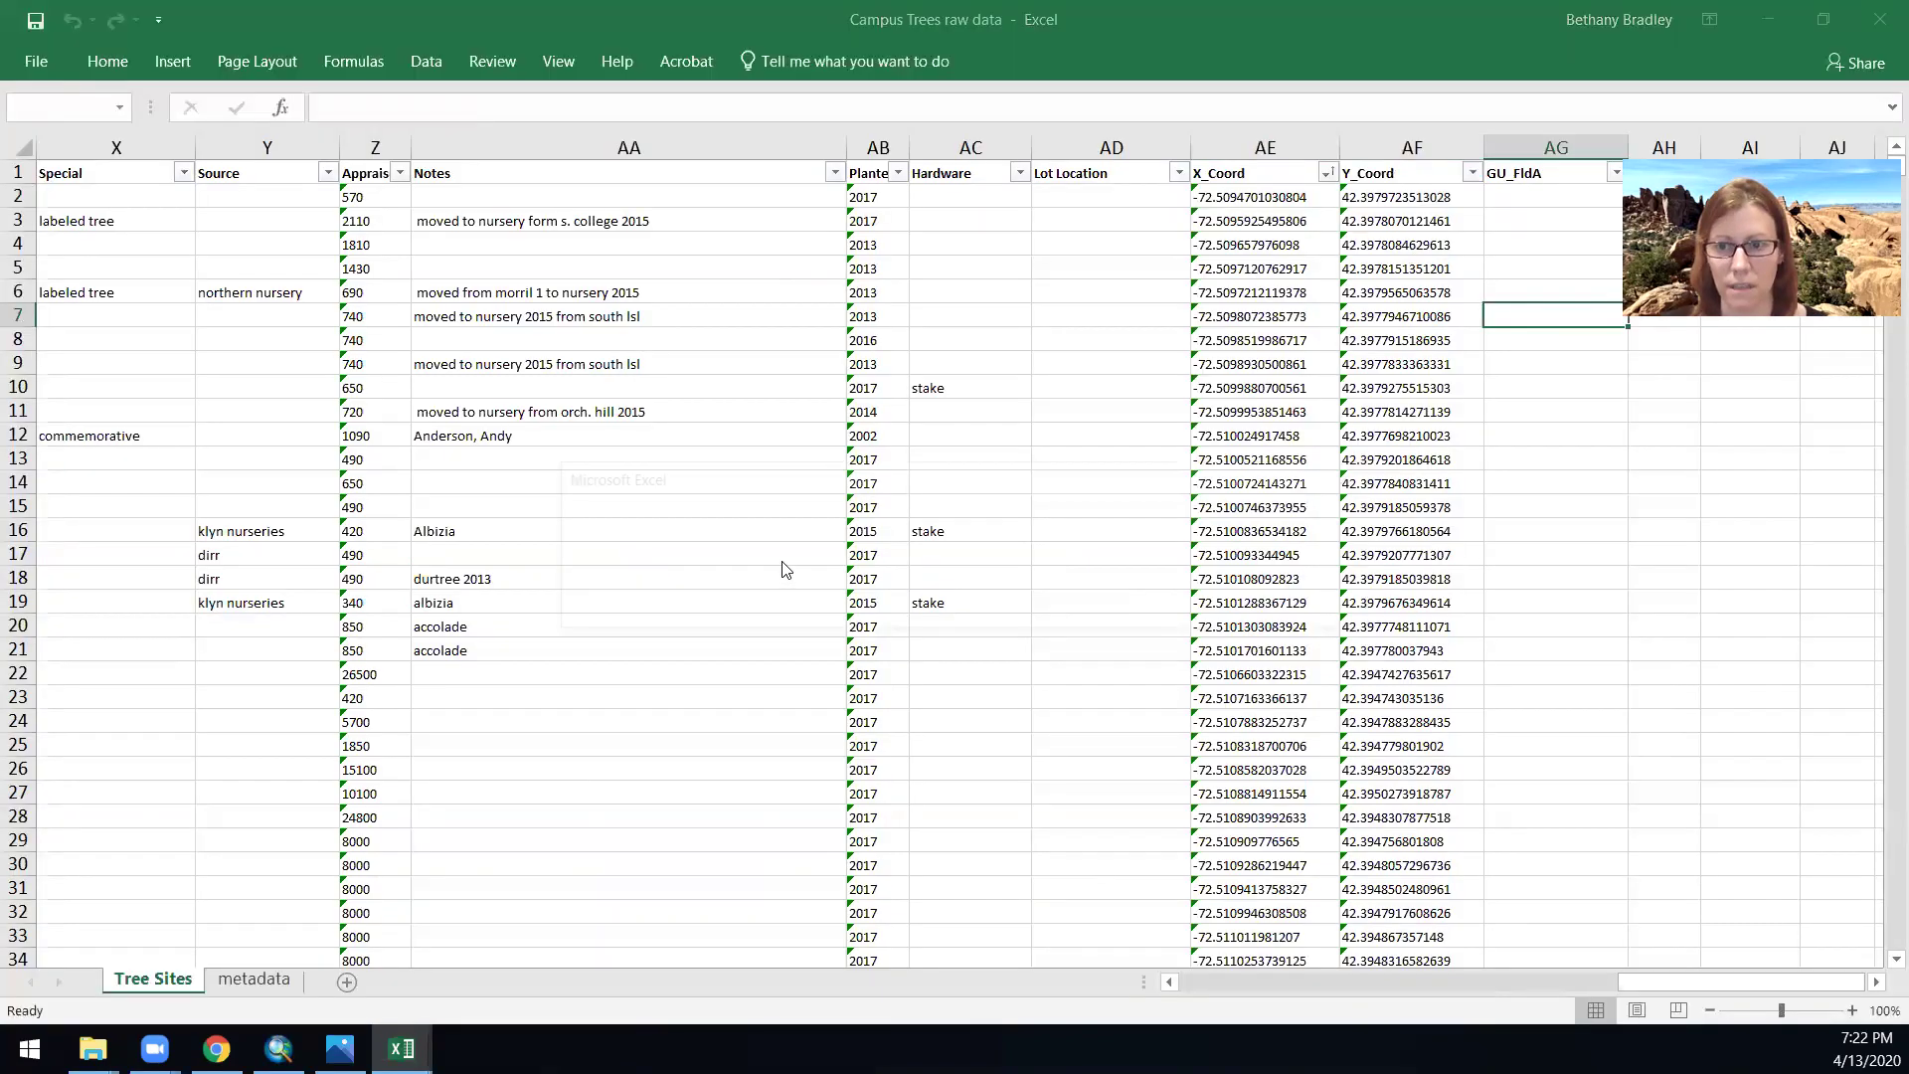
click(905, 606)
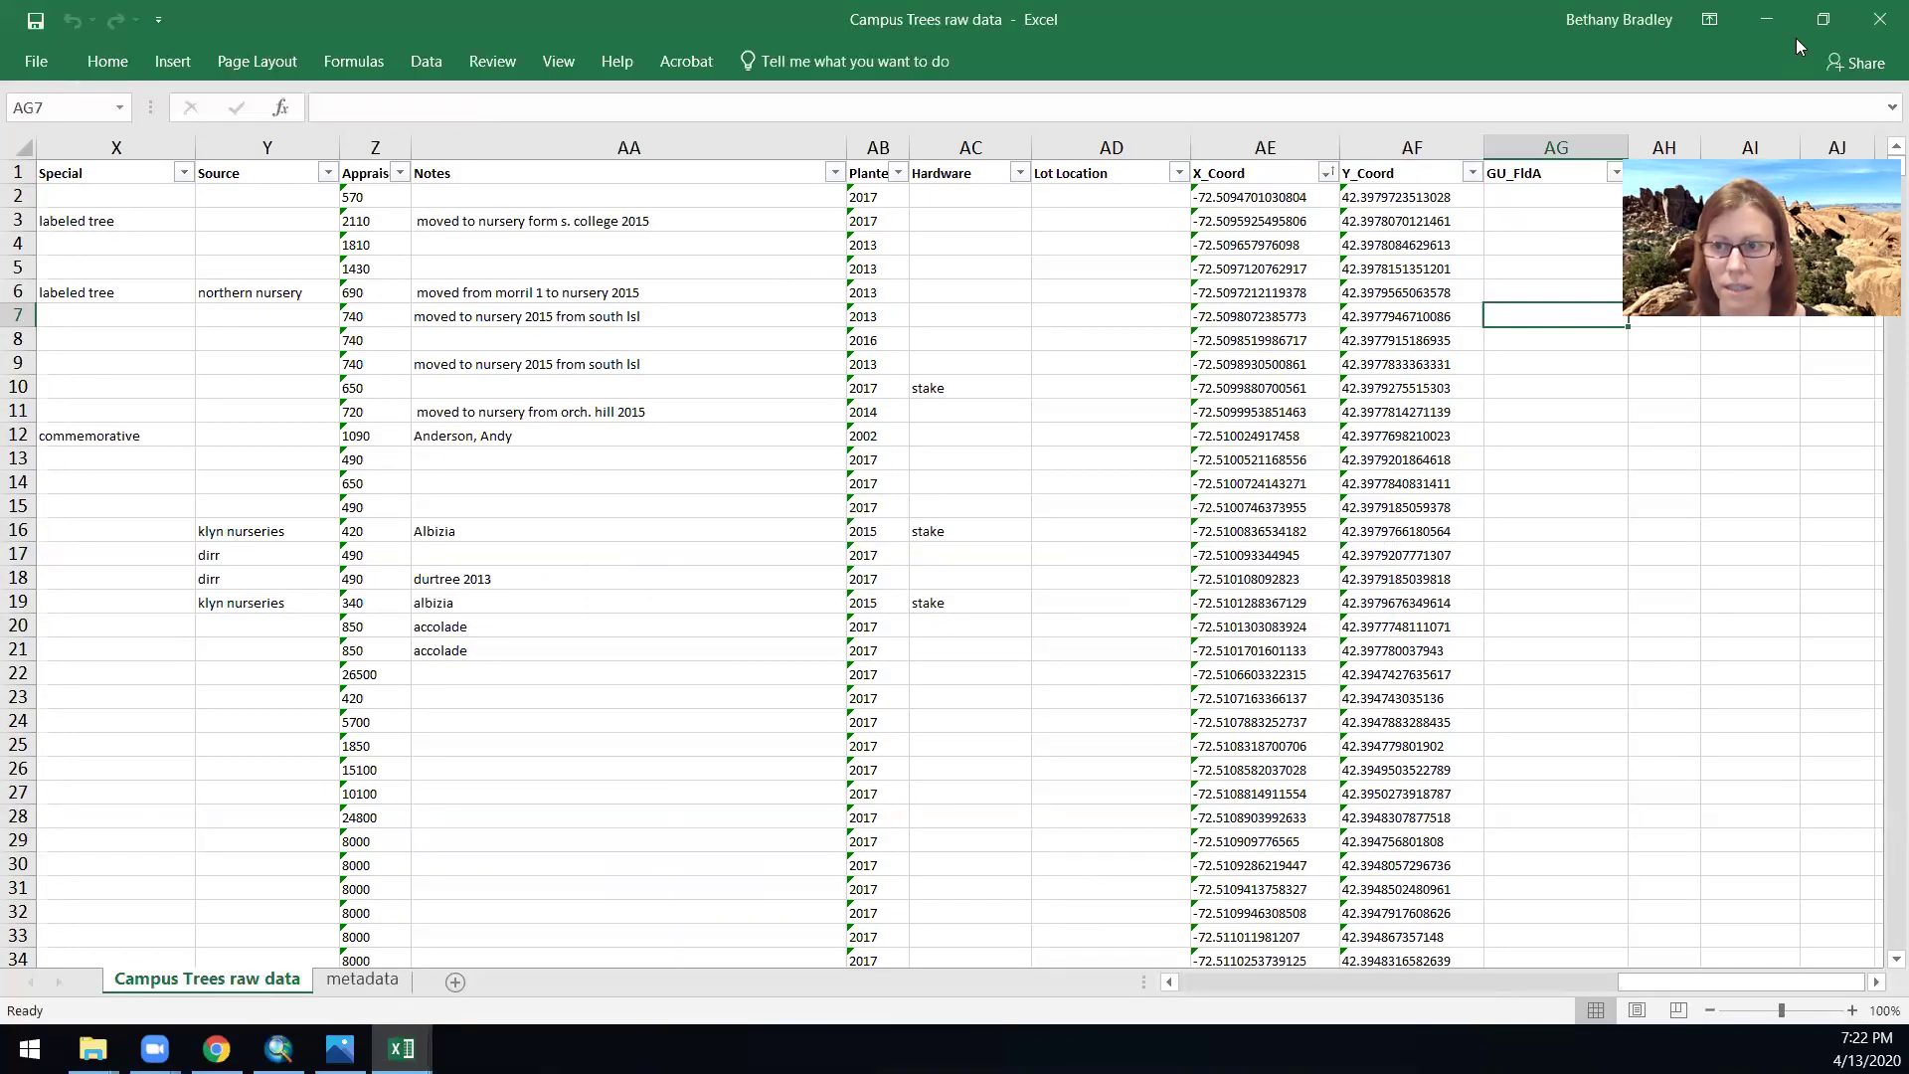
- Close the workbook, return to ArcMap and refresh the Campus Trees folder in the catalog
click(1867, 30)
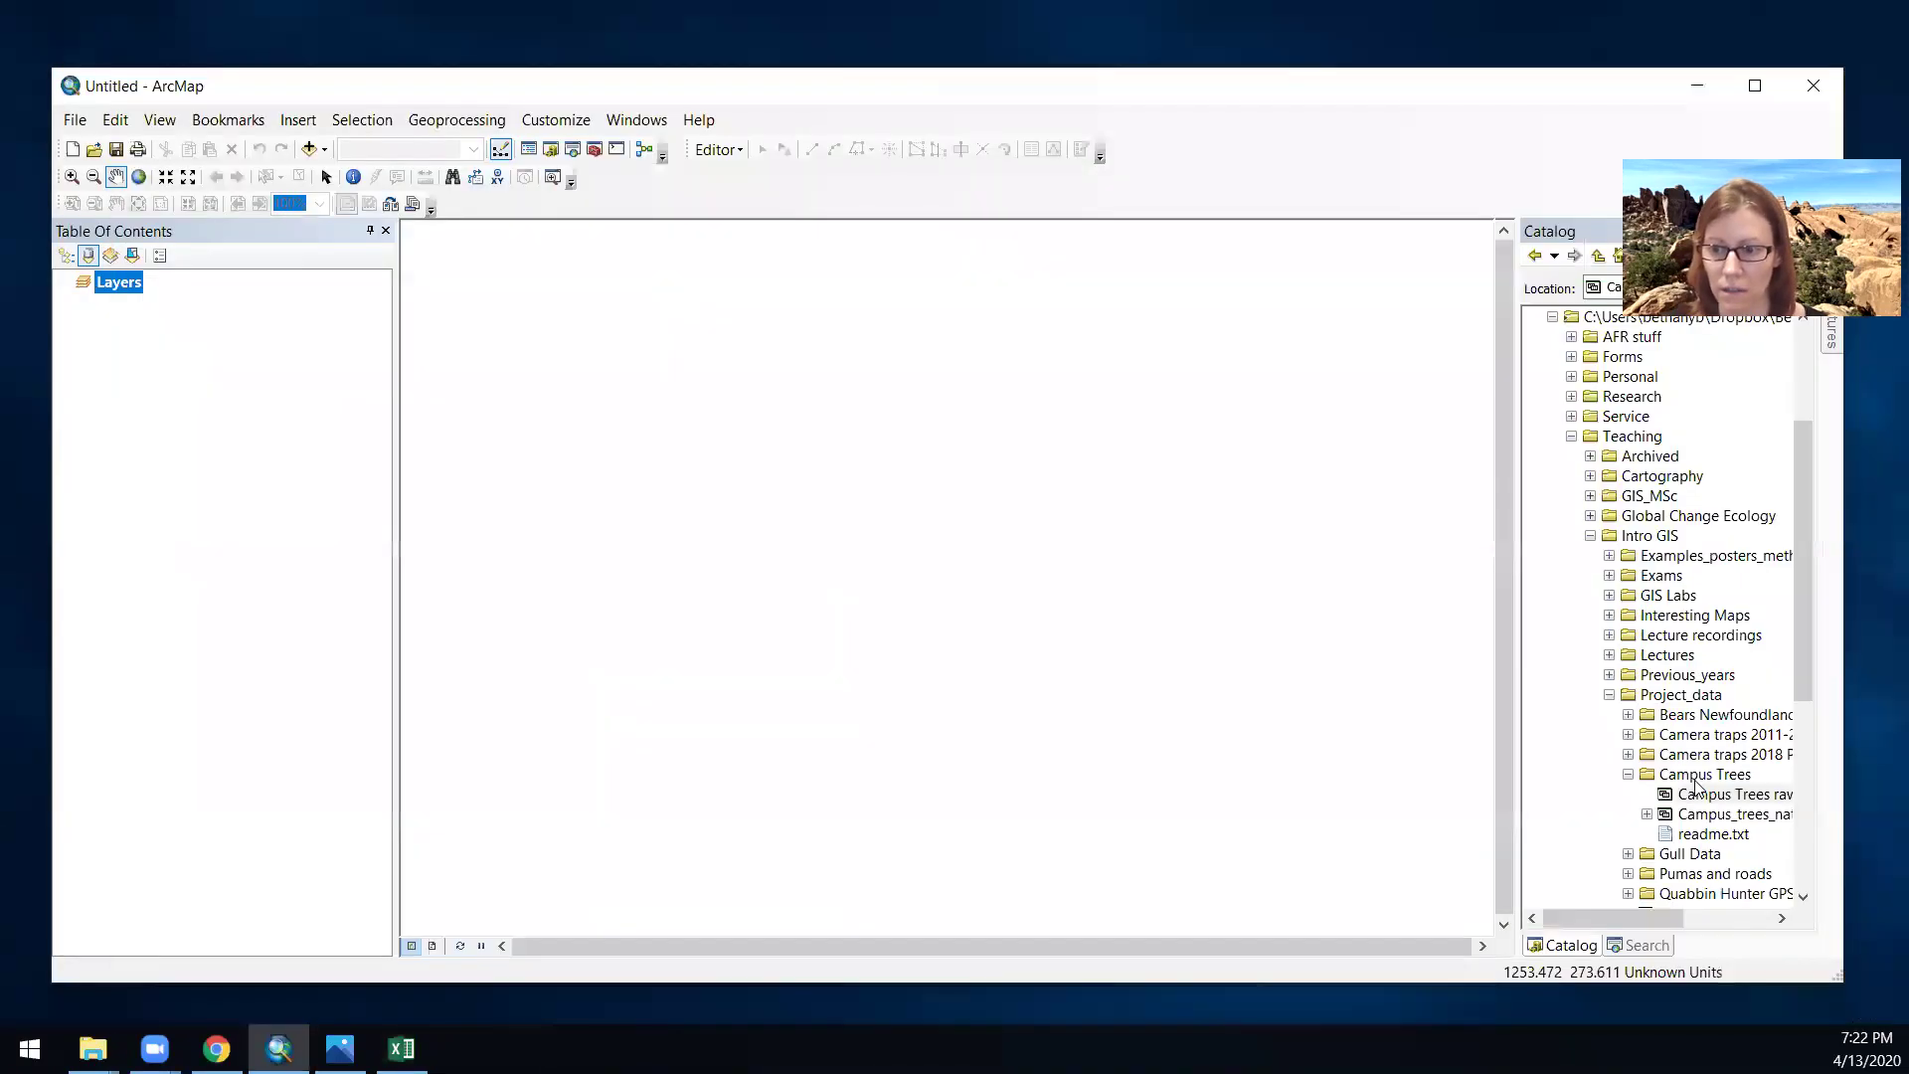
click(1696, 783)
right_click(1696, 784)
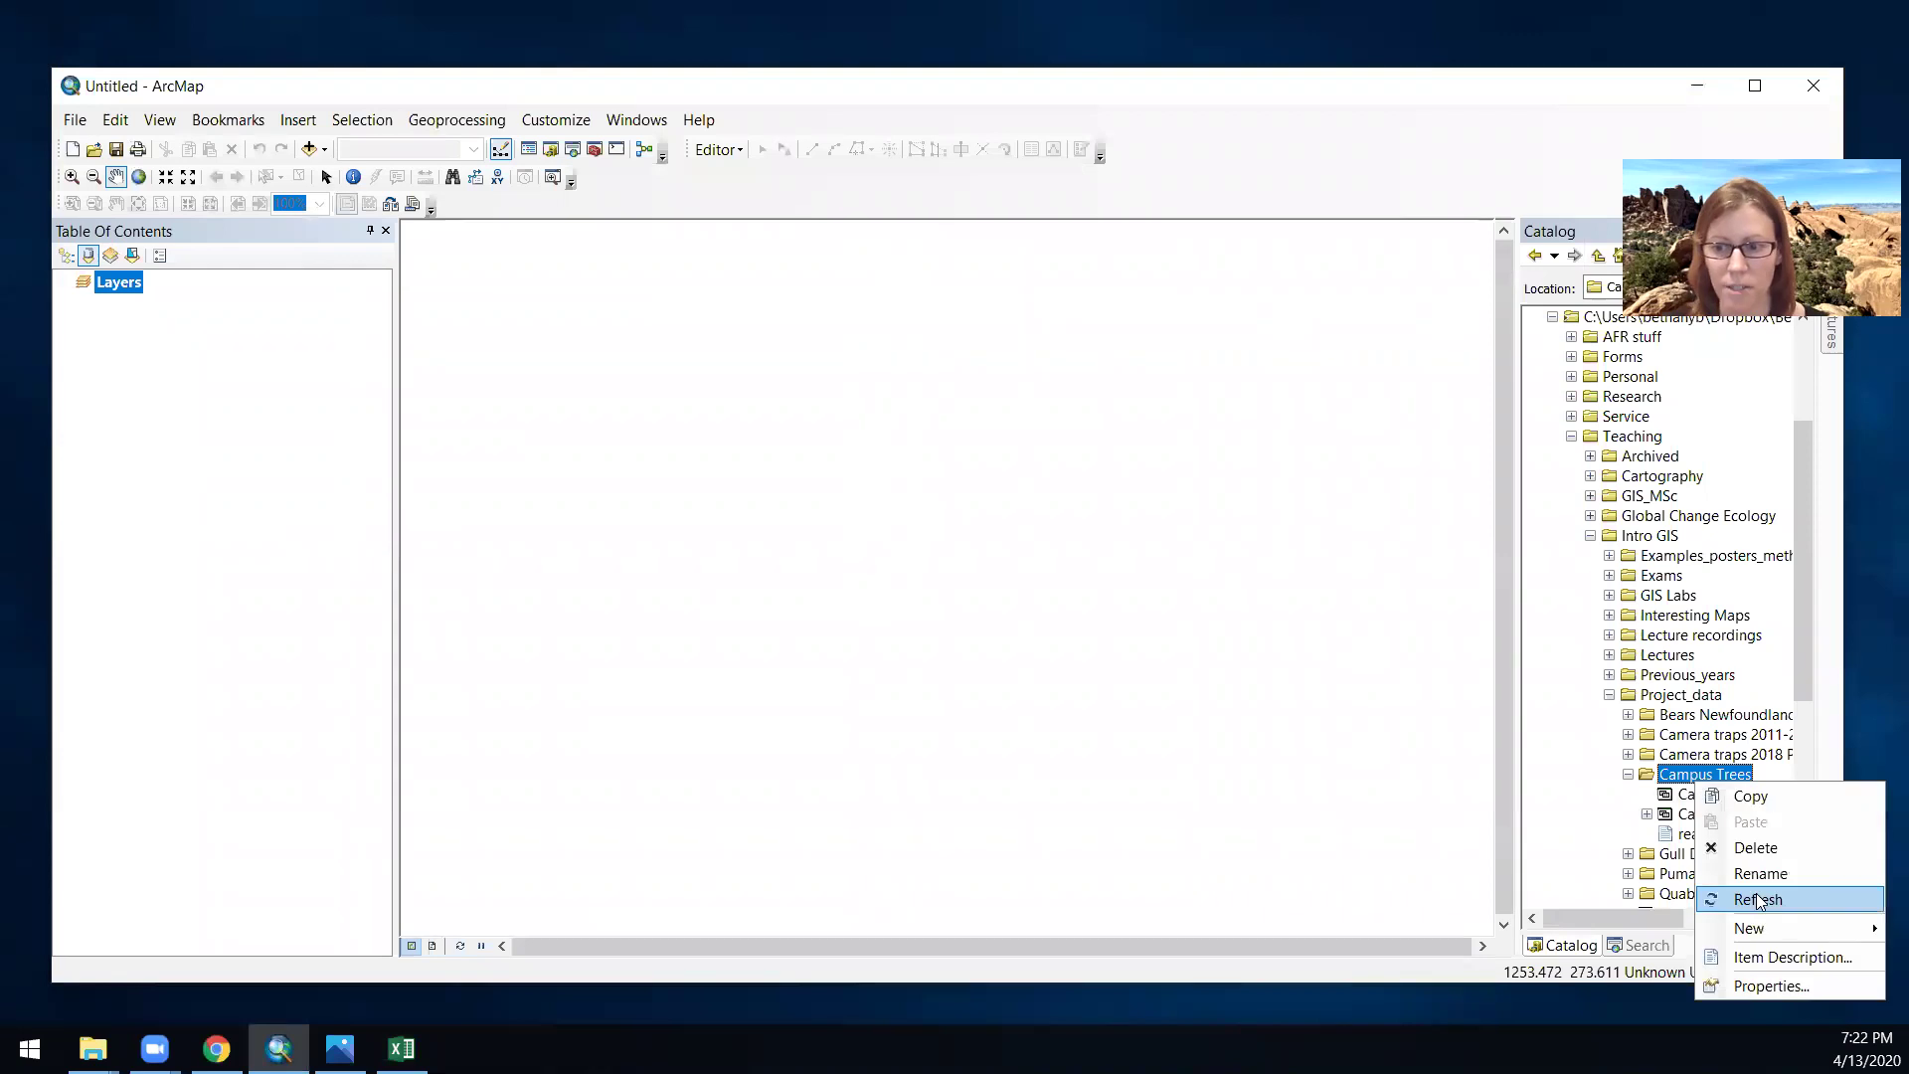
key(Return)
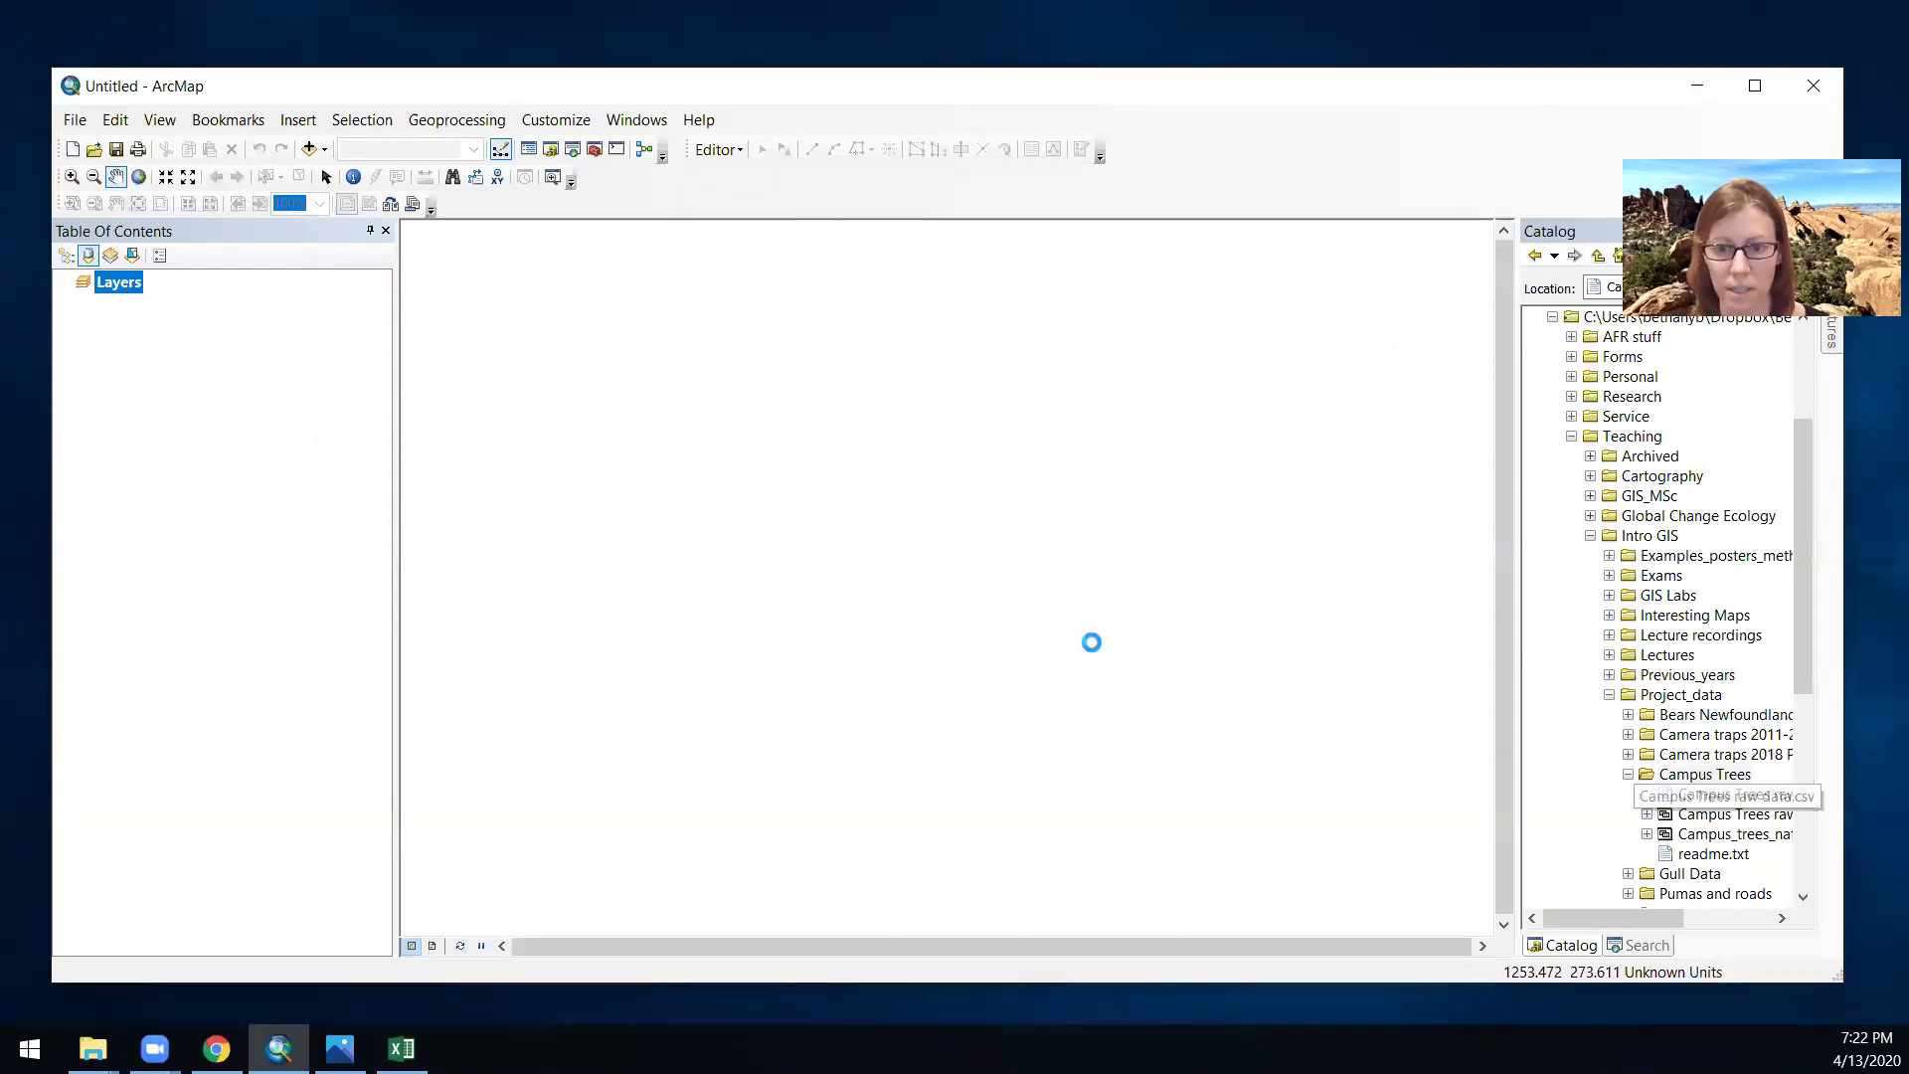
- Add Campus Trees raw data.csv to the map and open its table
drag(1091, 643, 115, 354)
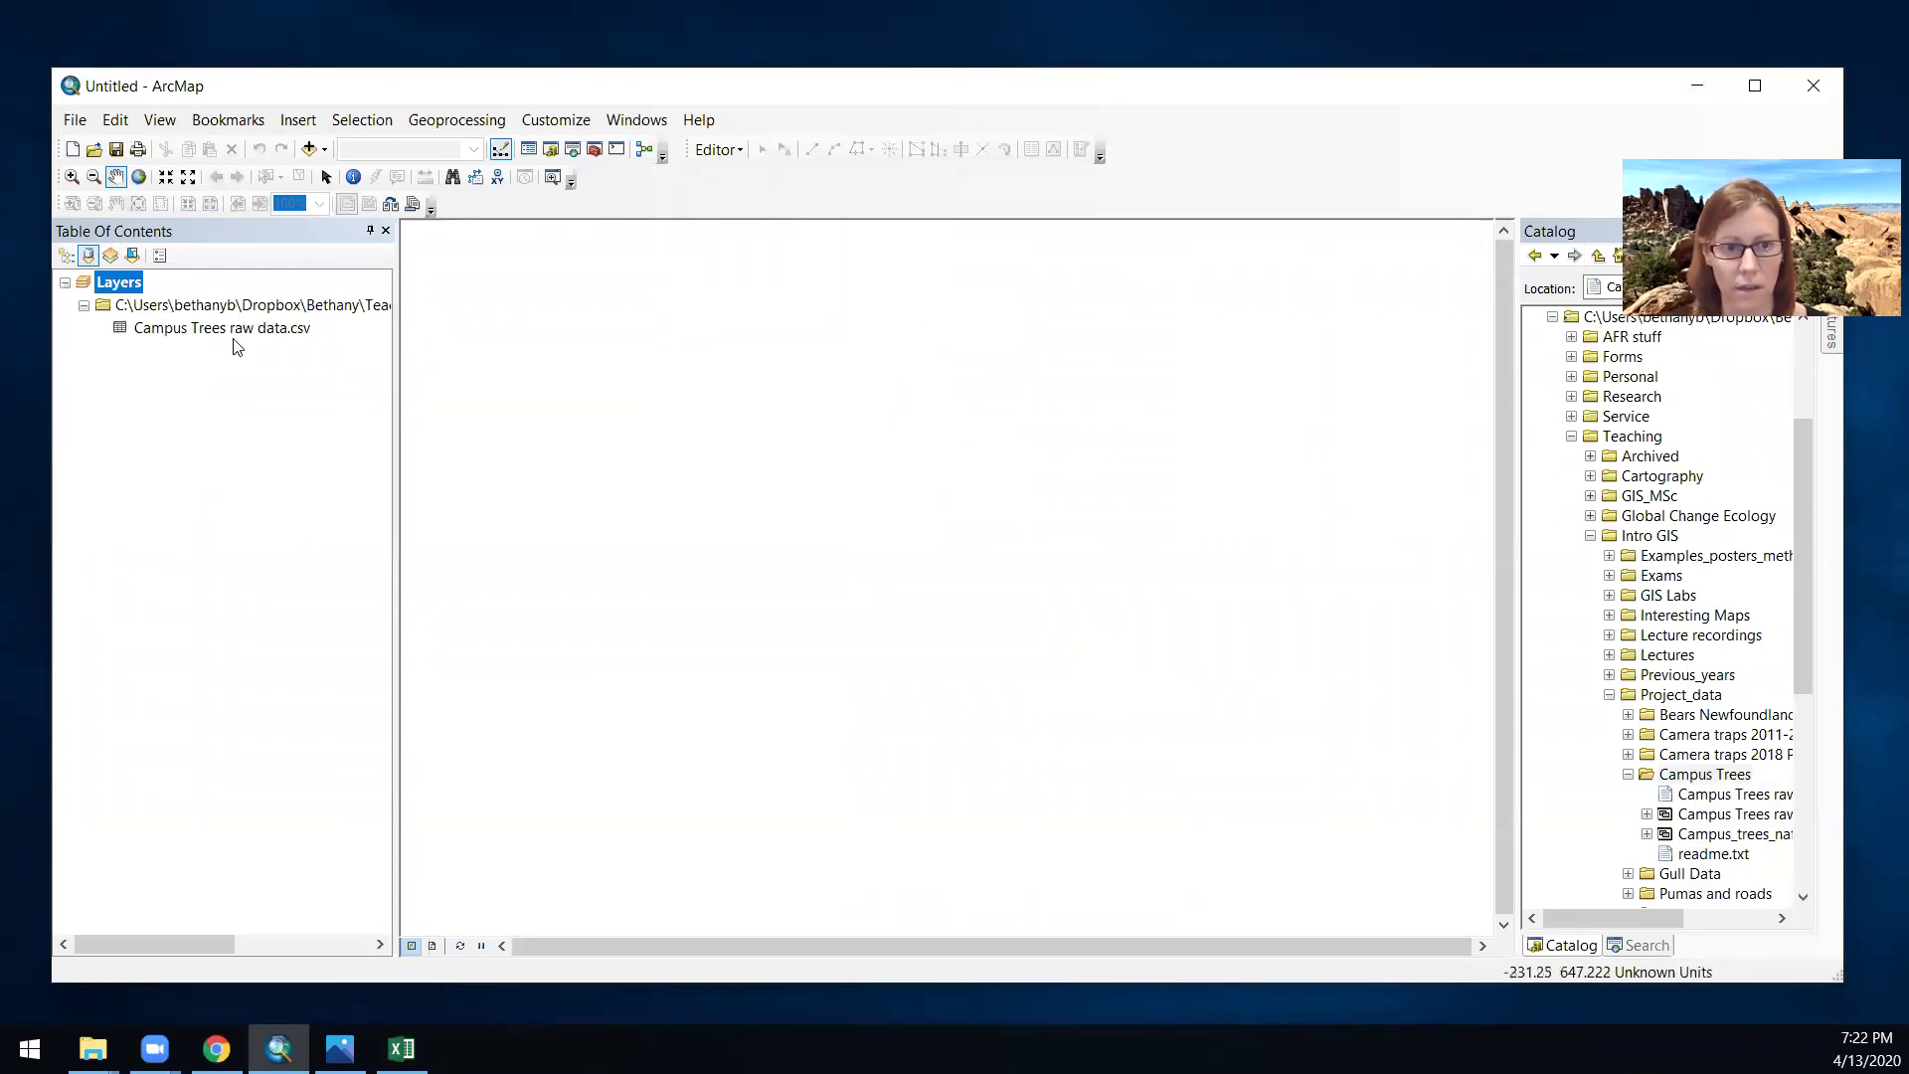
right_click(189, 329)
click(294, 346)
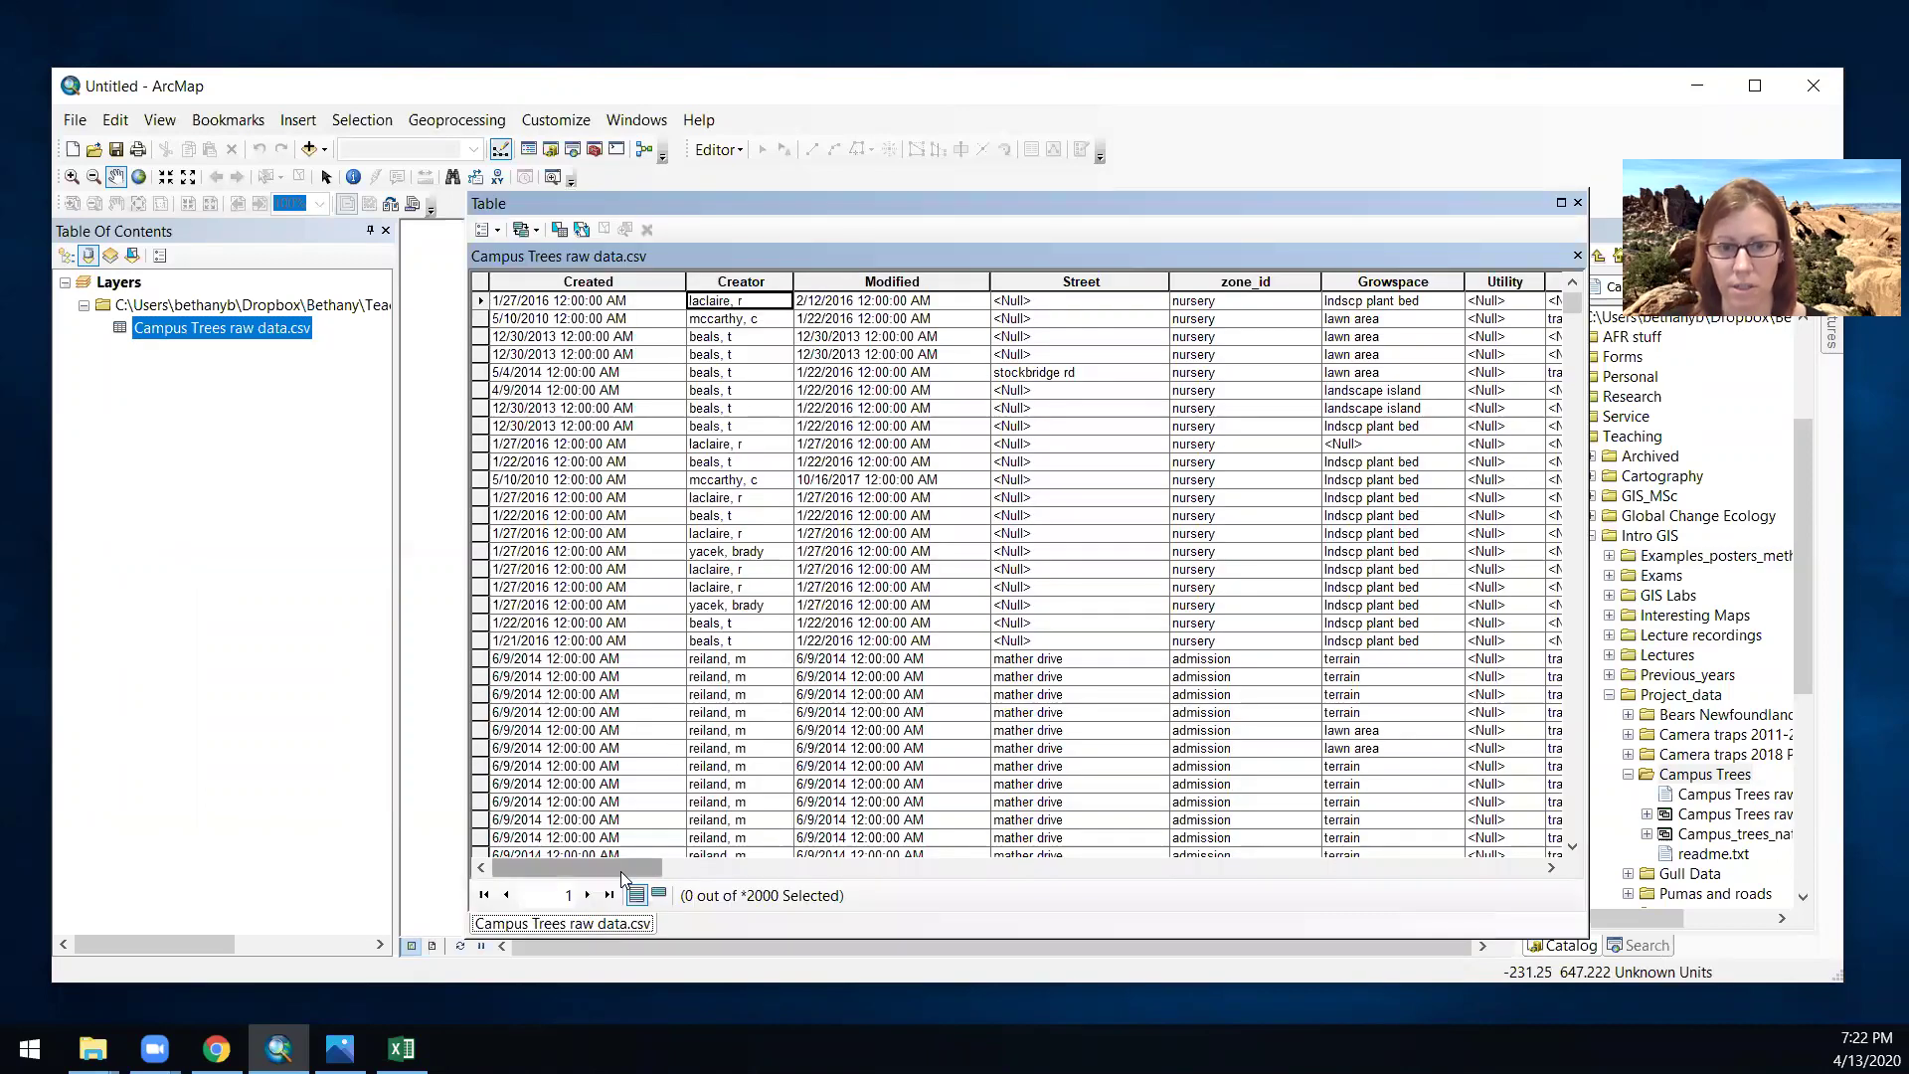
- Examine the tree attribute columns in the Campus Trees raw data.csv table, including X_Coord and Y_Coord, and close the table
drag(624, 873, 804, 875)
click(962, 302)
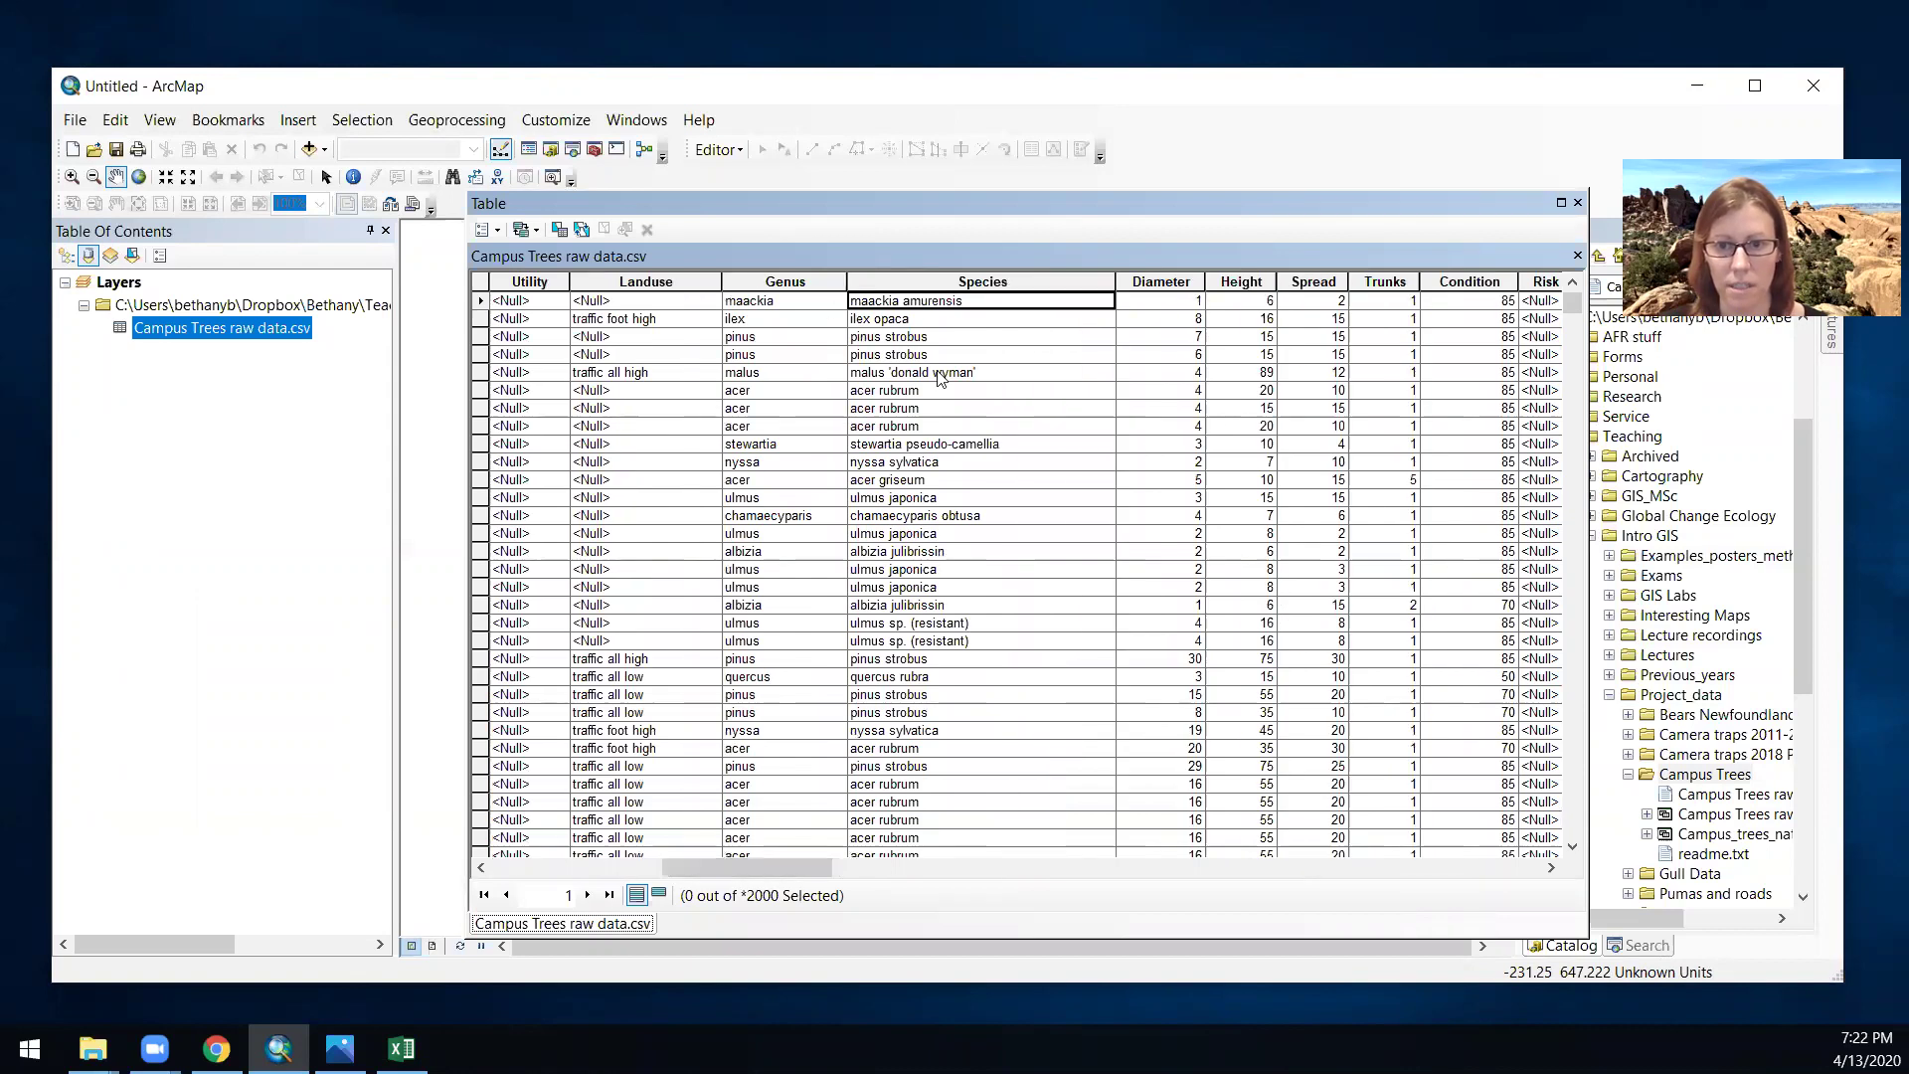
drag(754, 869, 836, 879)
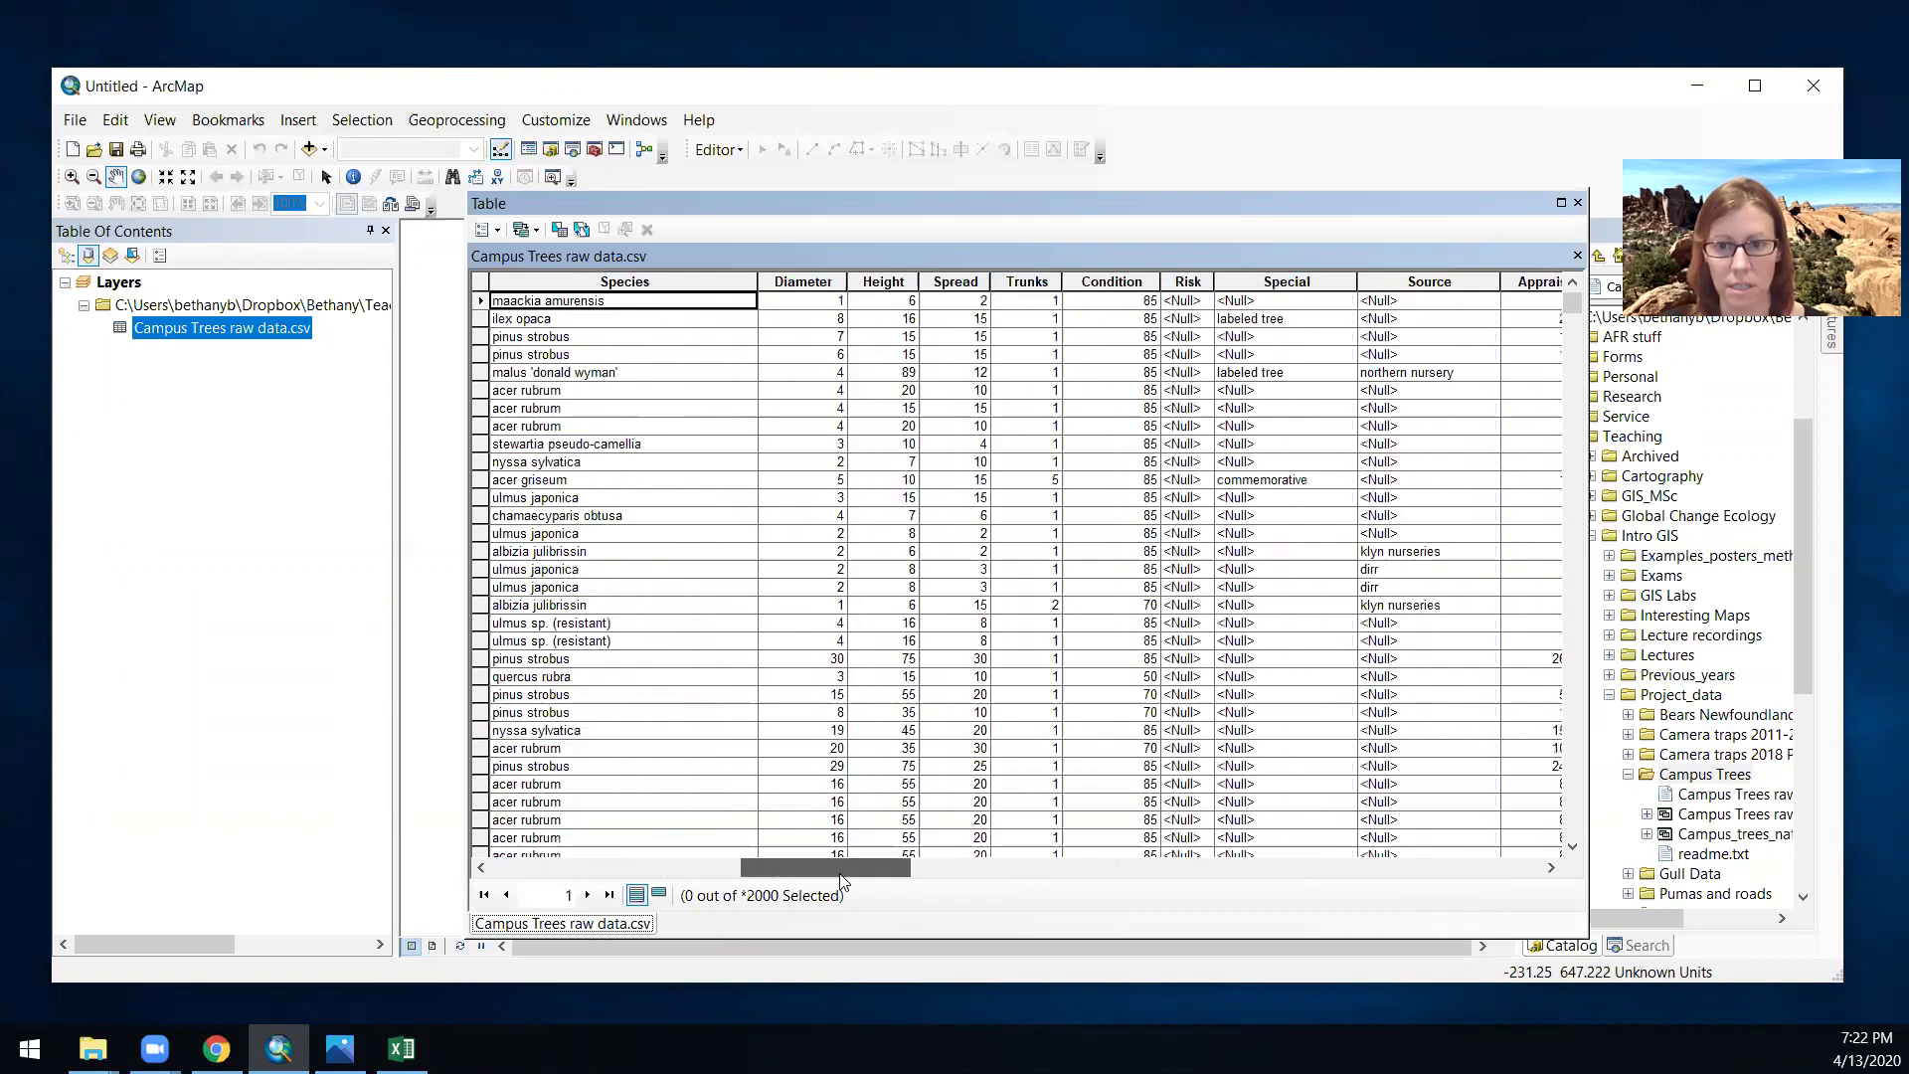
mouse_move(1201, 883)
mouse_down()
mouse_move(1501, 891)
mouse_move(1233, 903)
mouse_up()
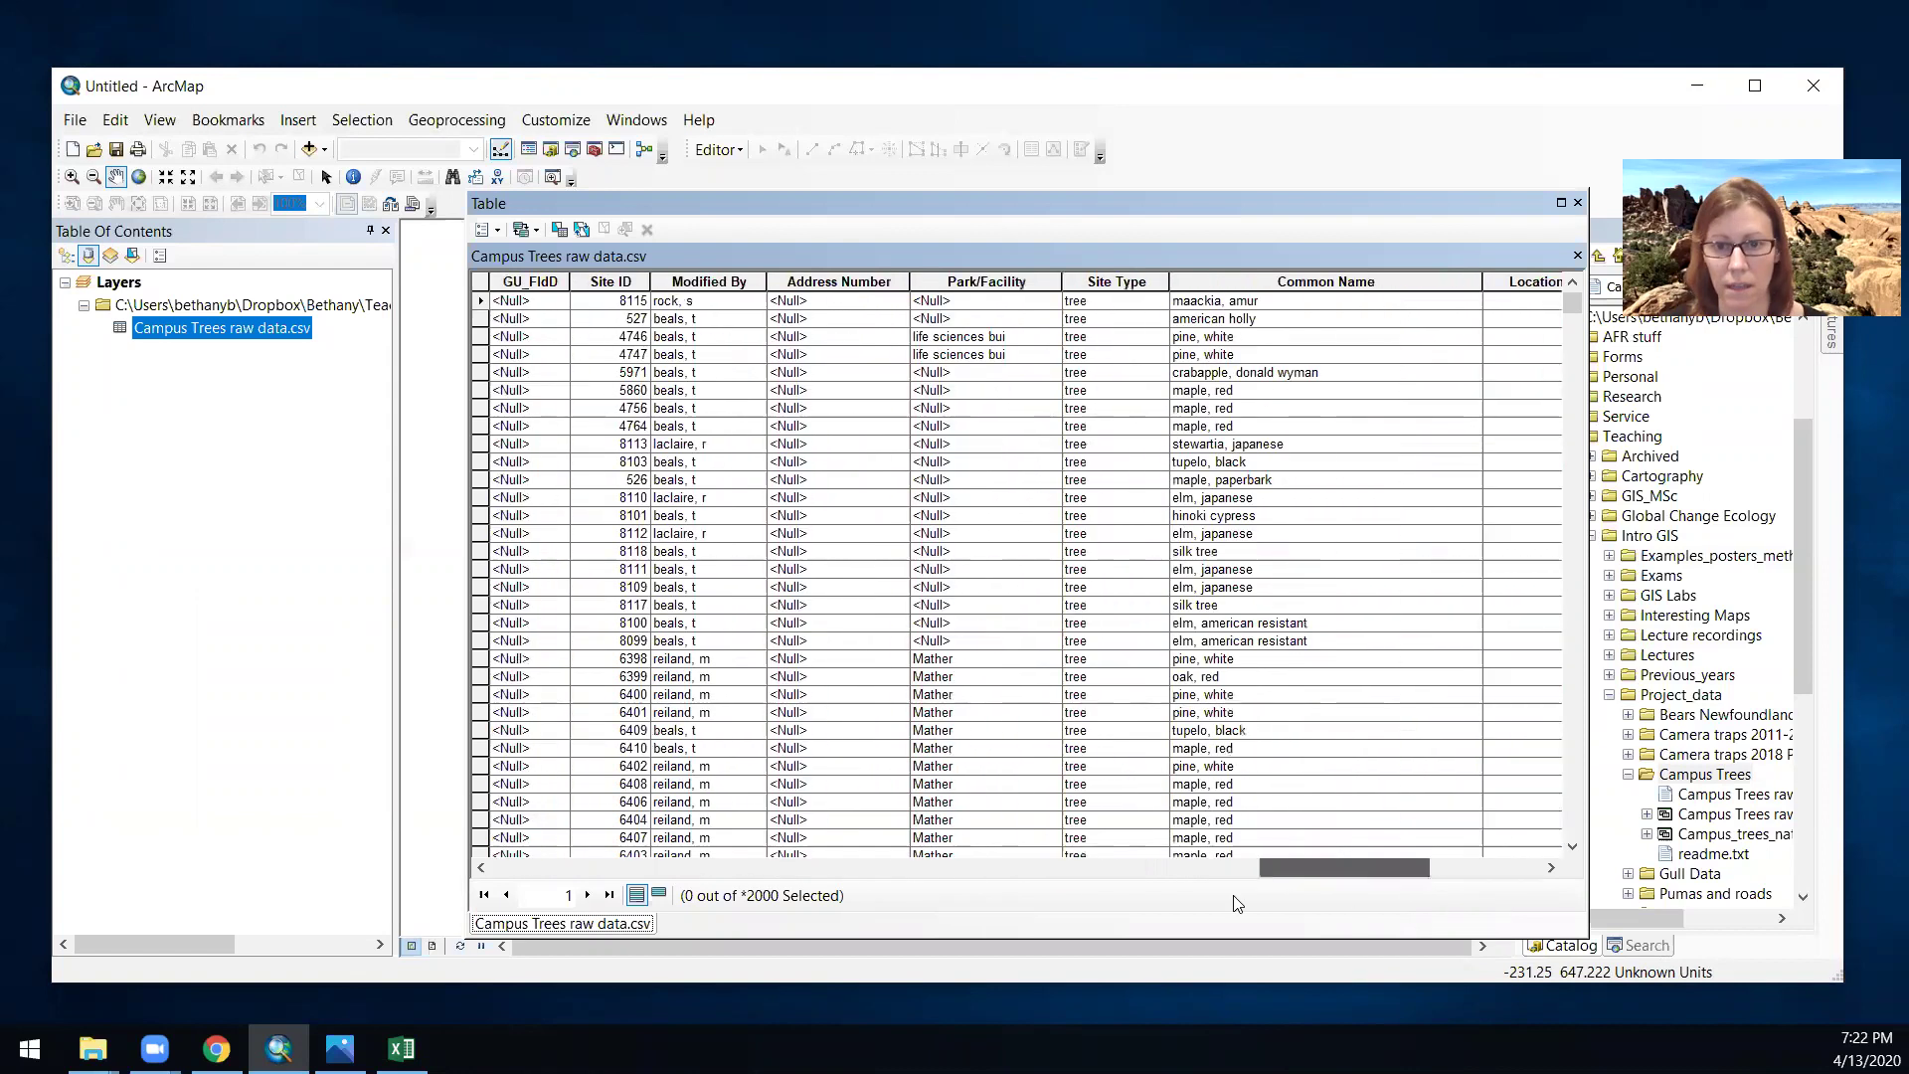
scroll(1143, 892, left, 6)
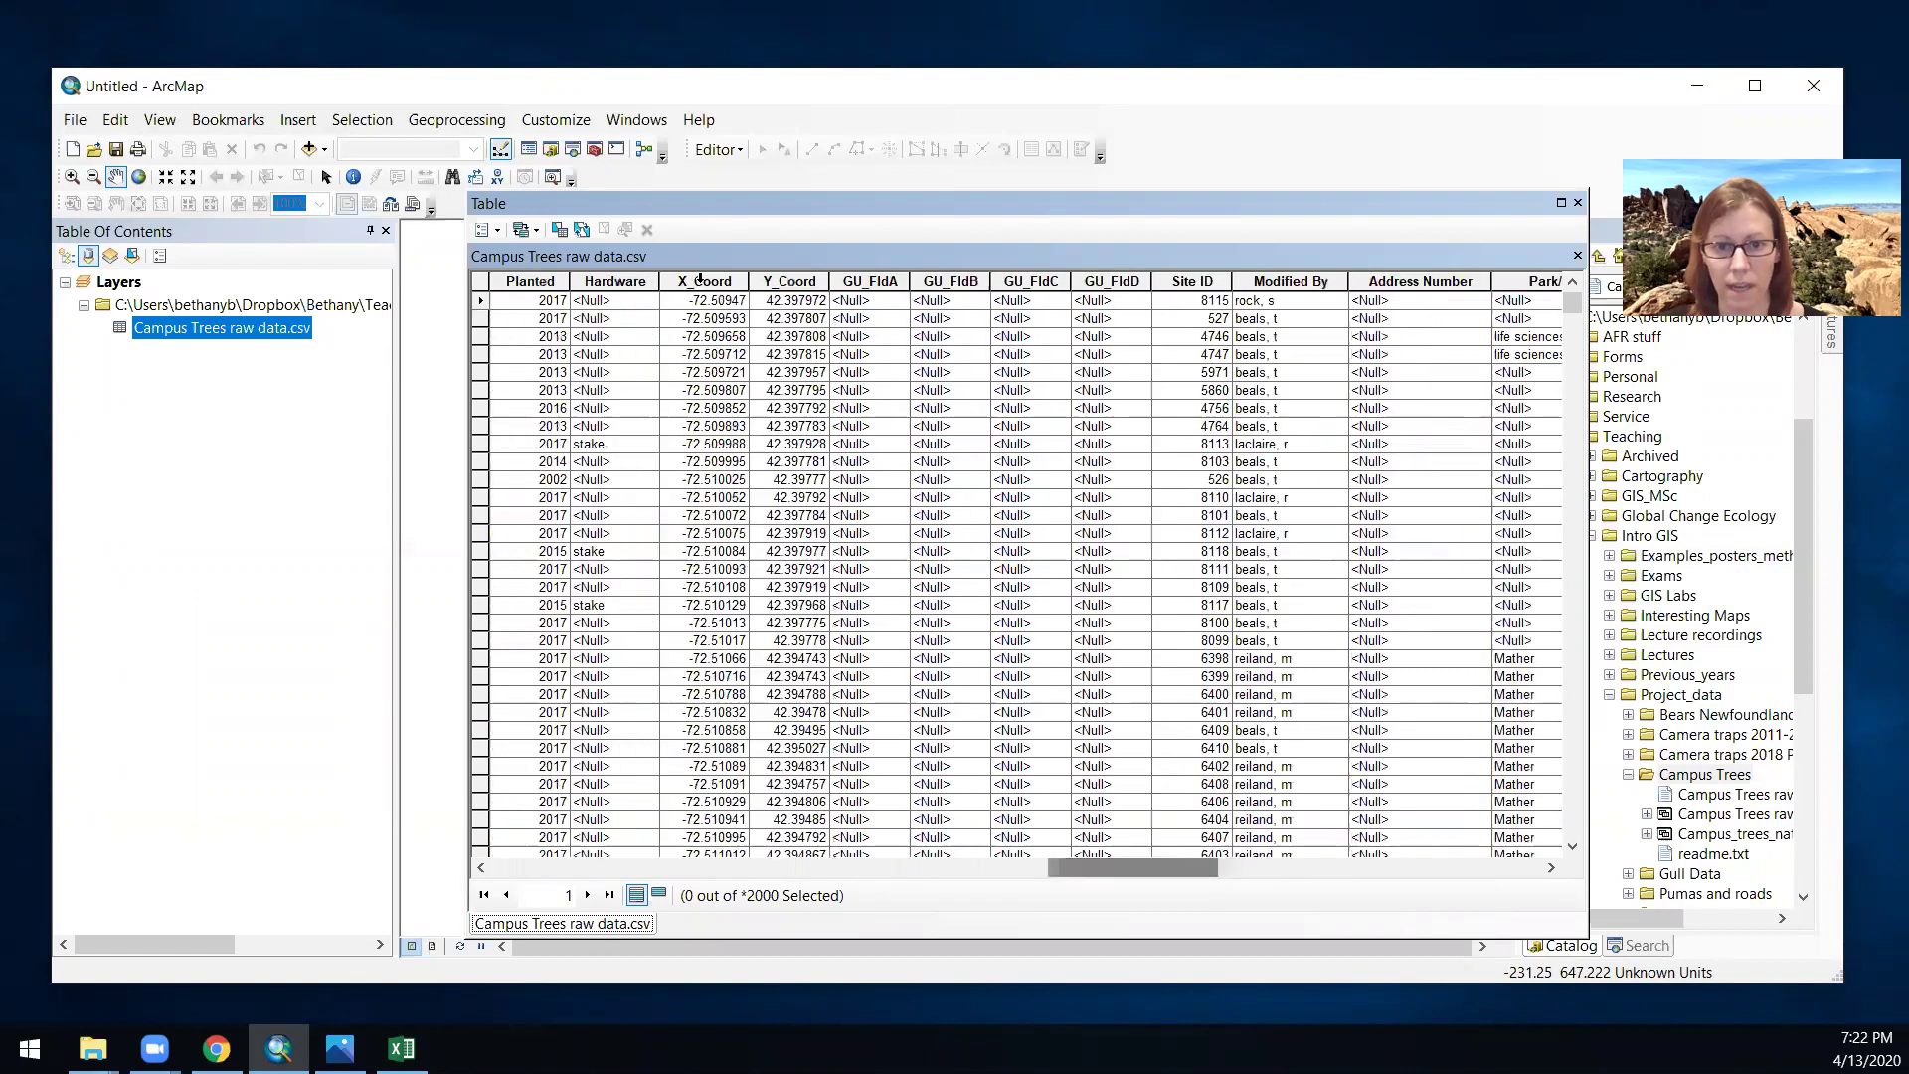
click(703, 282)
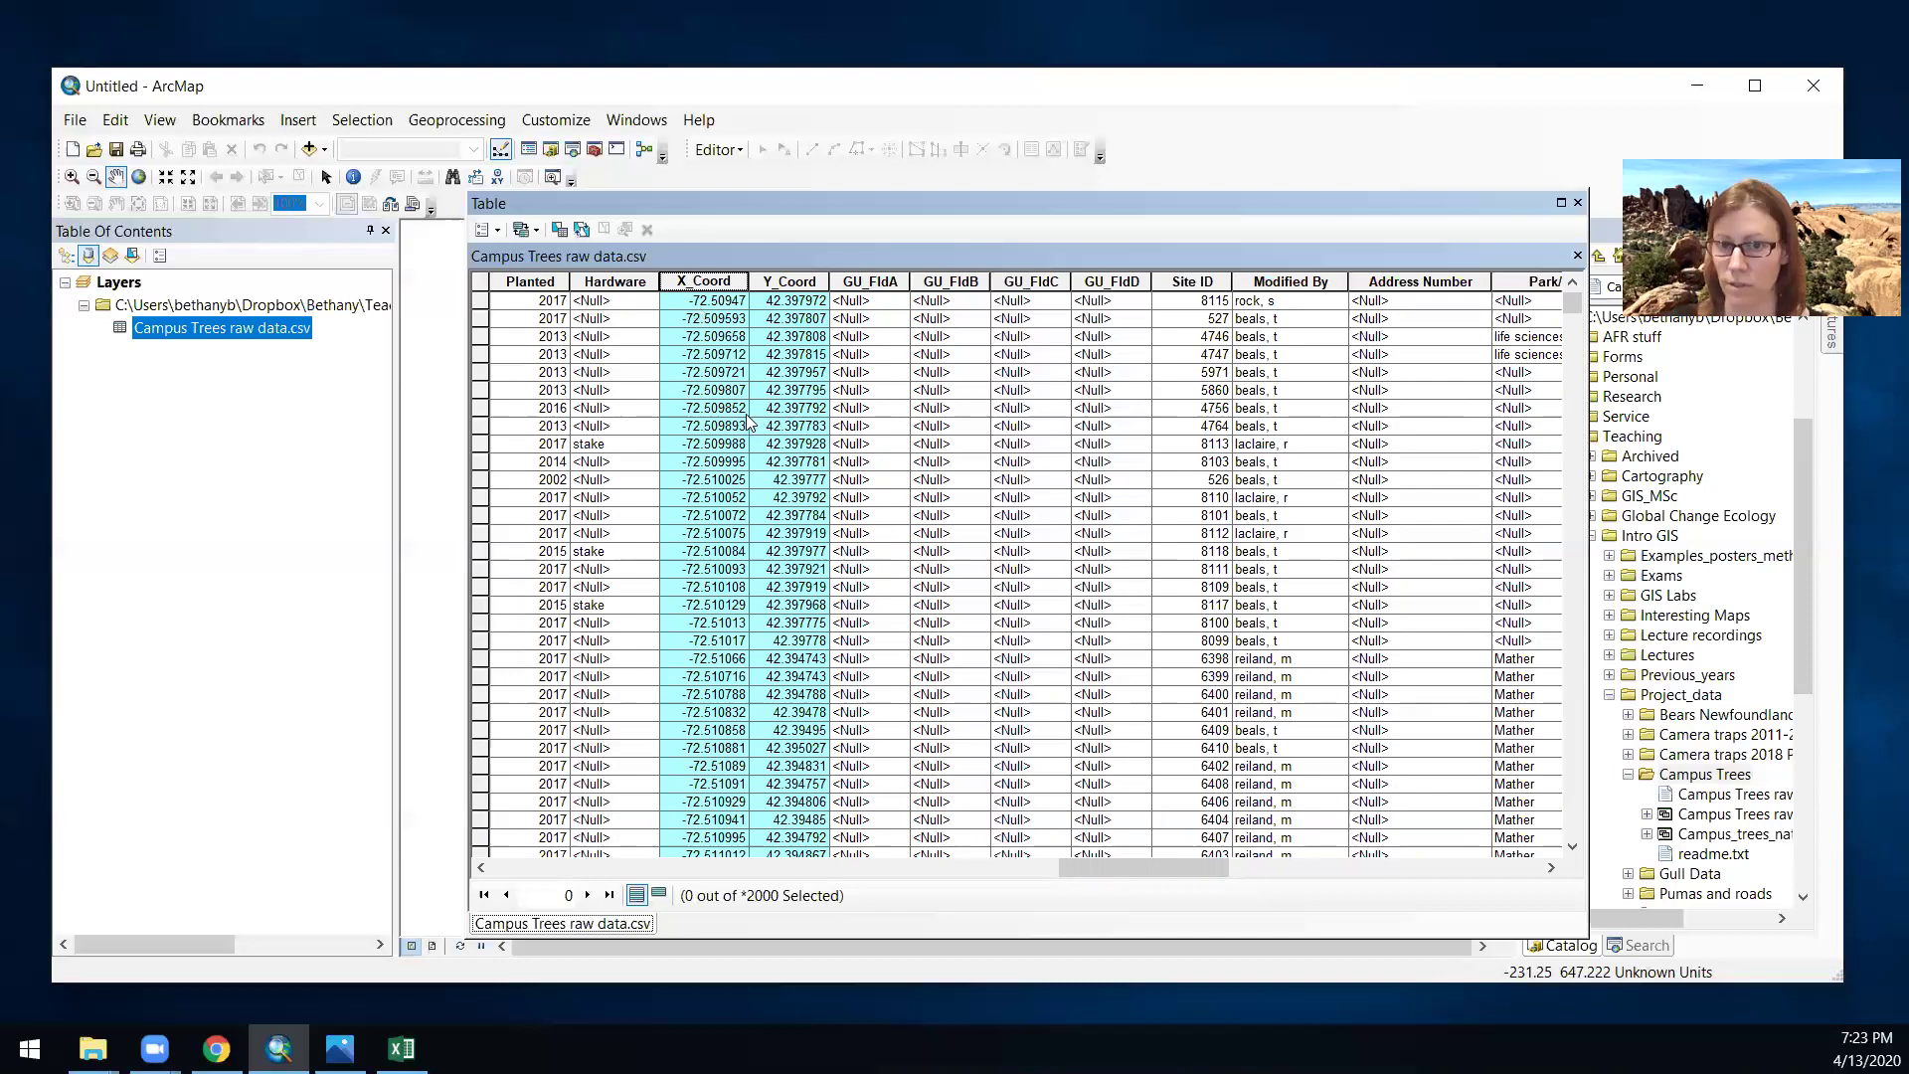
drag(1005, 201, 1486, 209)
click(1484, 204)
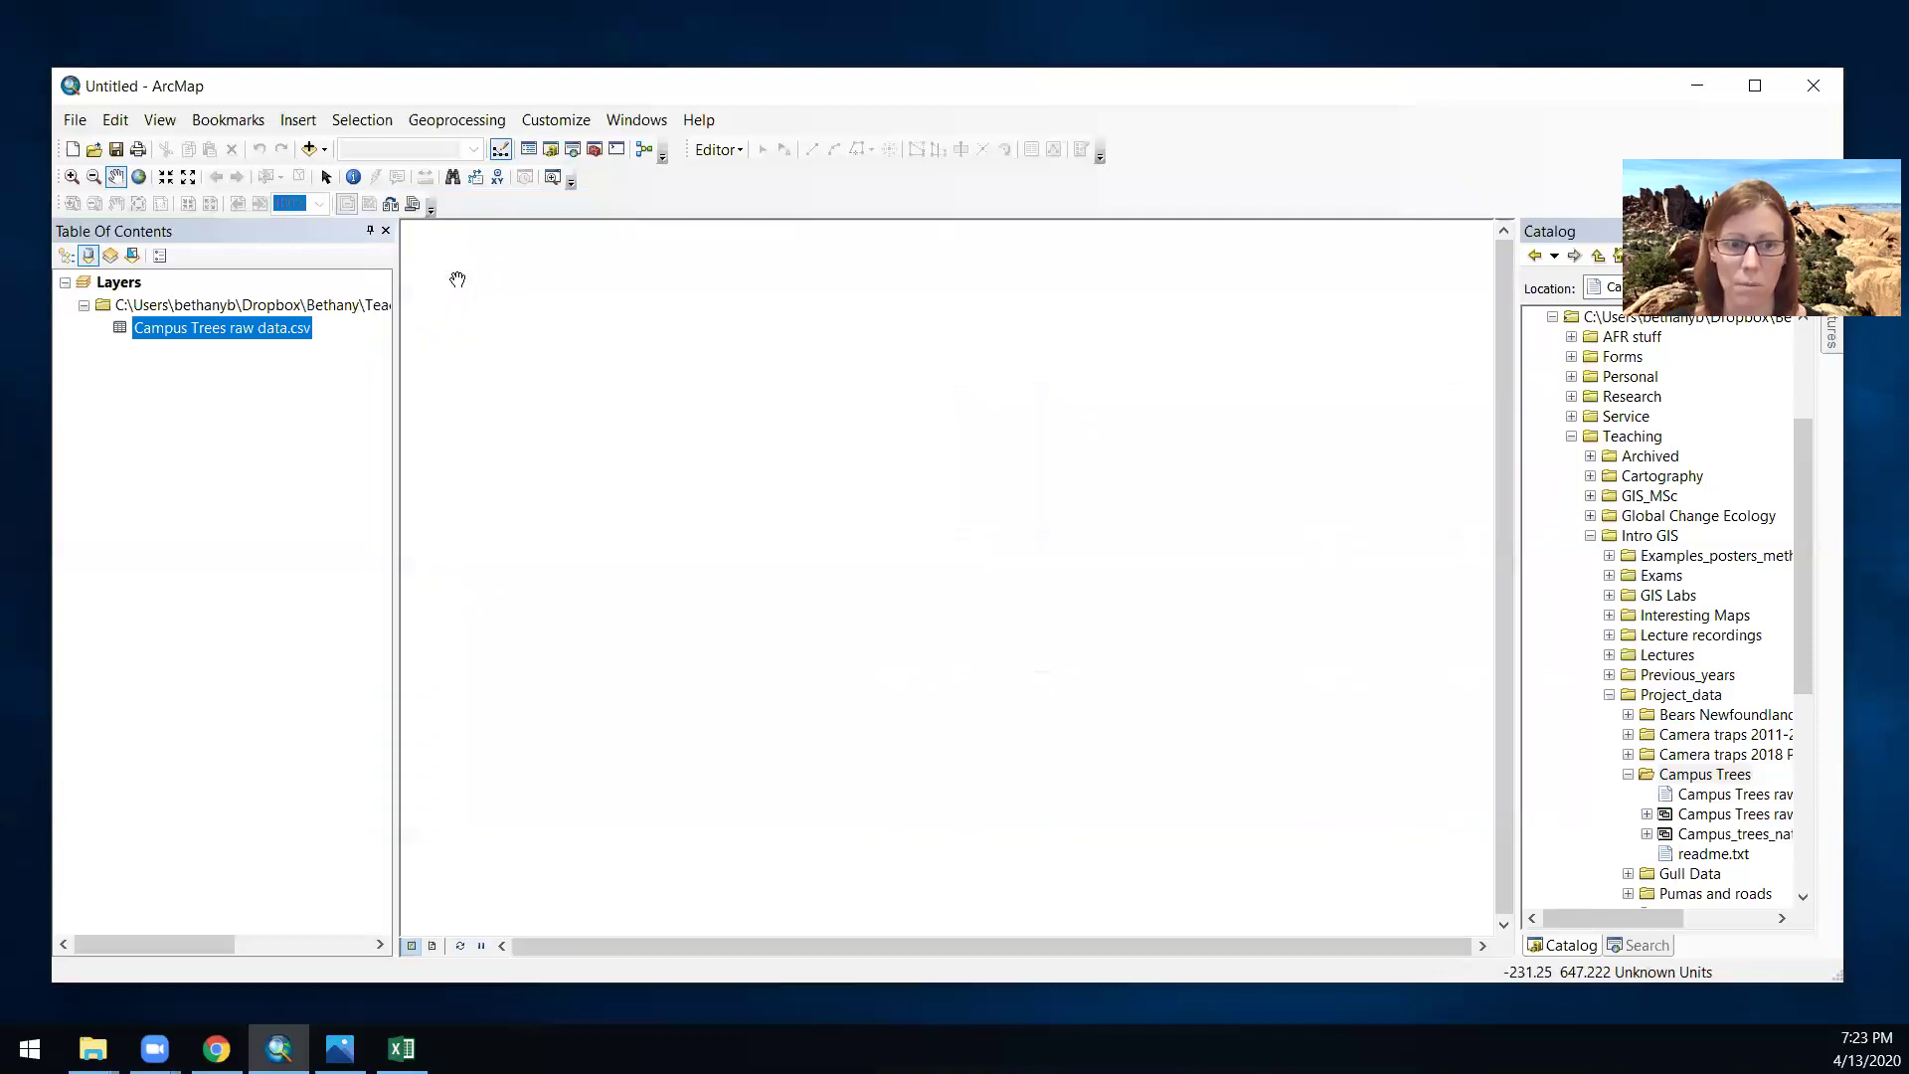
- Display the Campus Trees raw data.csv XY data using X_Coord and Y_Coord with the North American geographic coordinate system NAD 1983
right_click(263, 328)
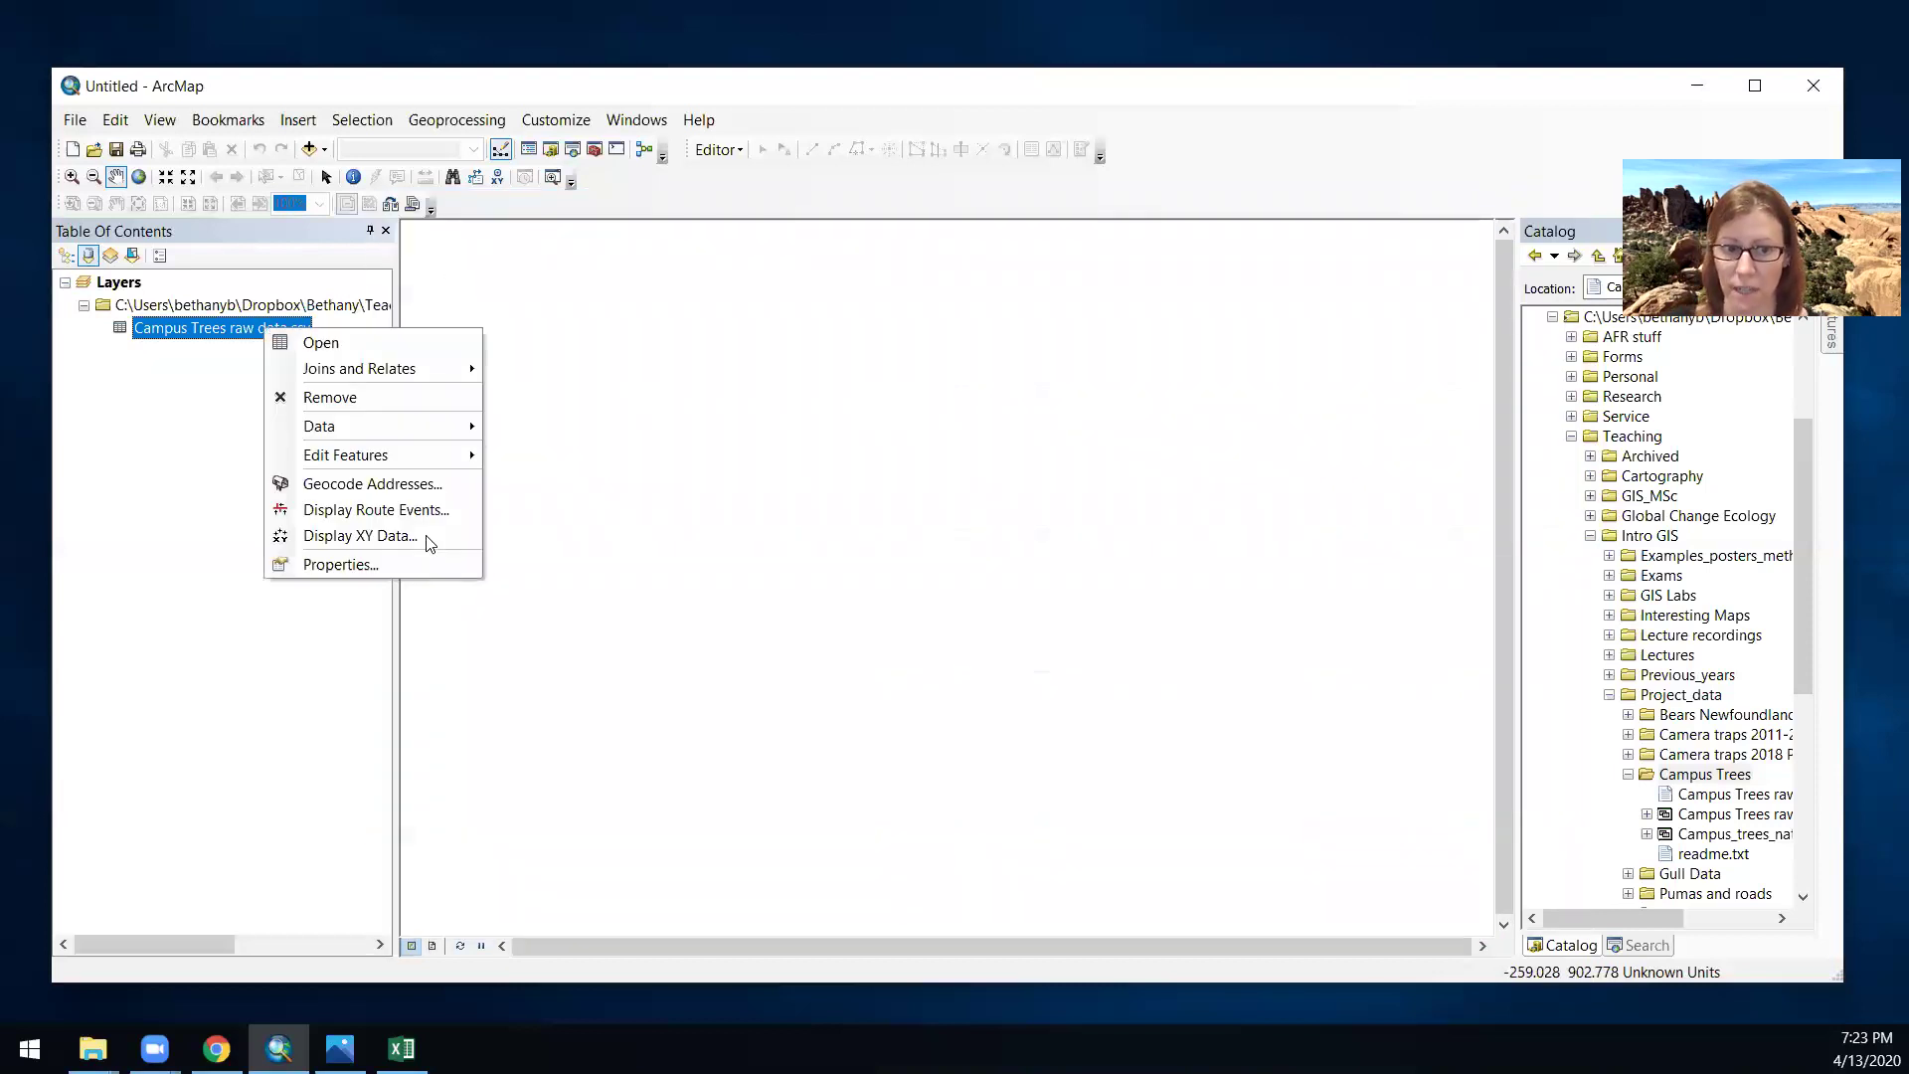
click(430, 538)
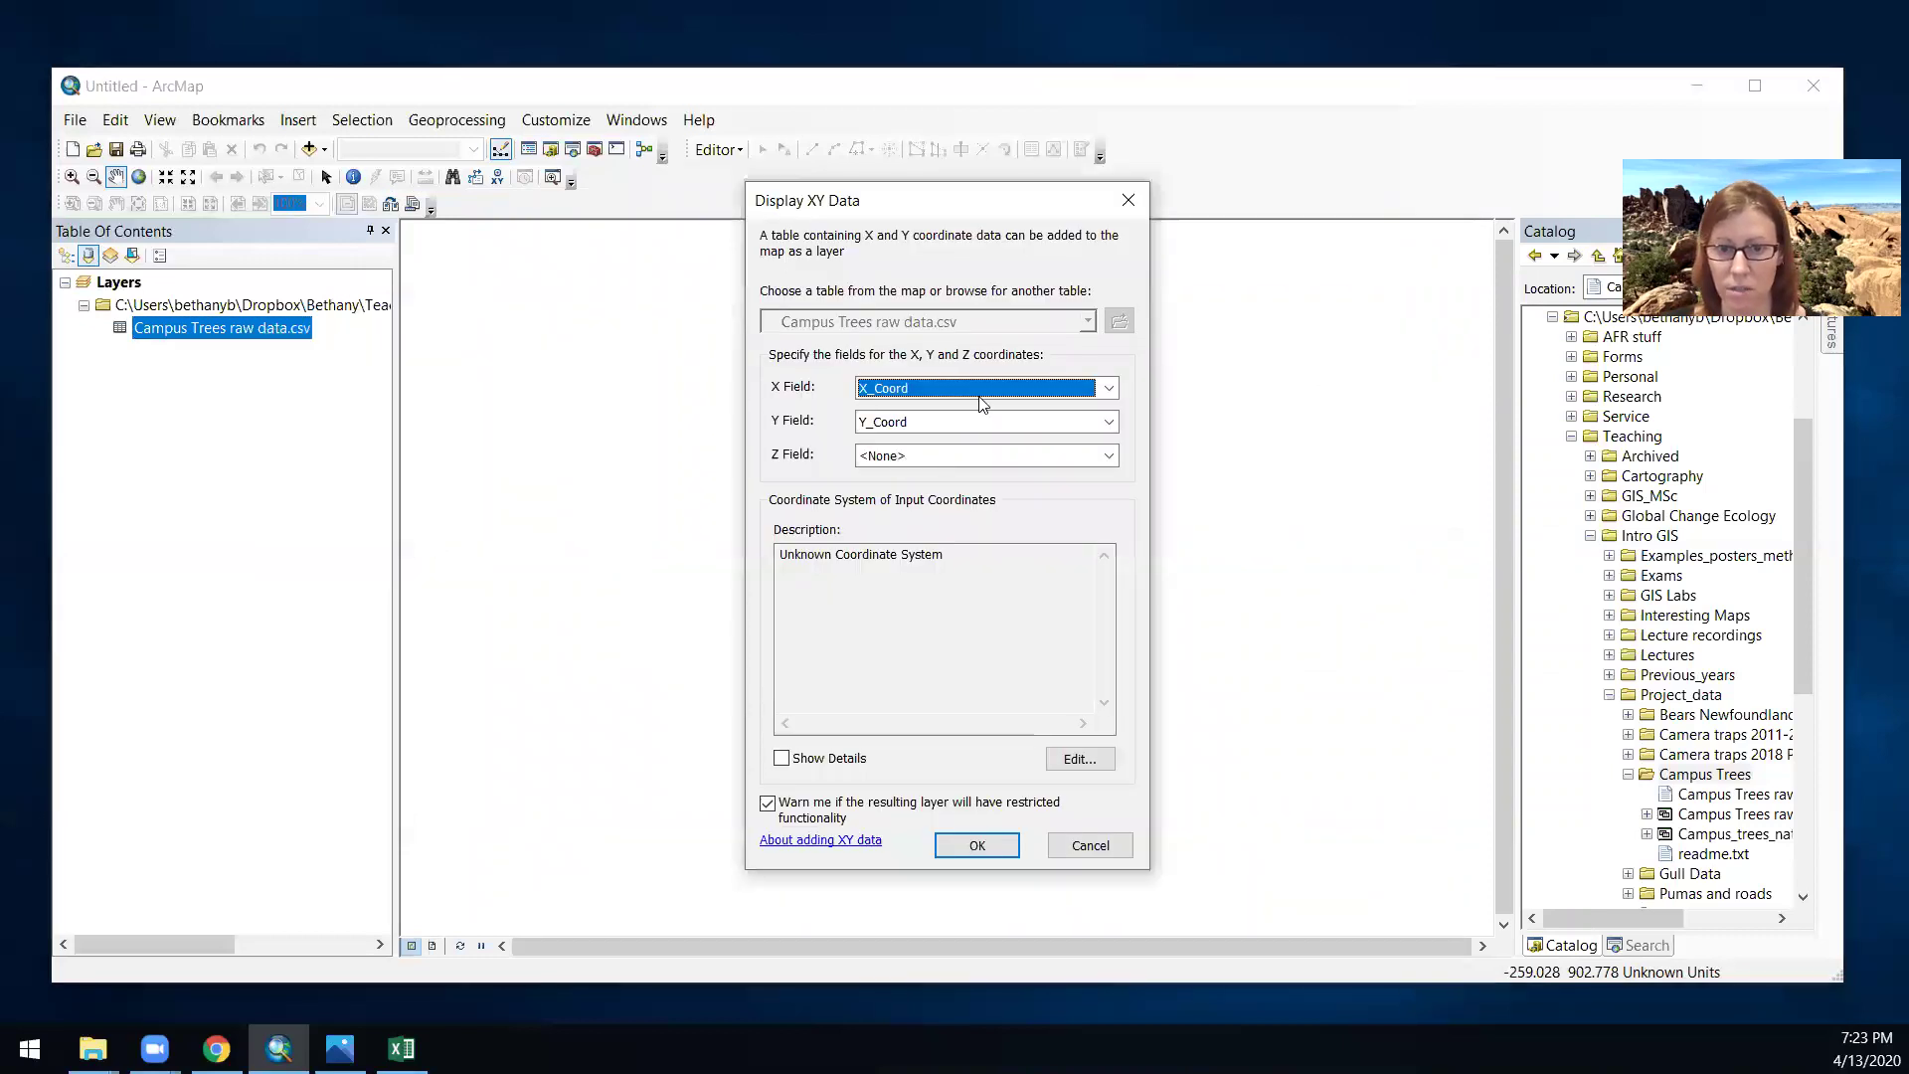
click(1079, 760)
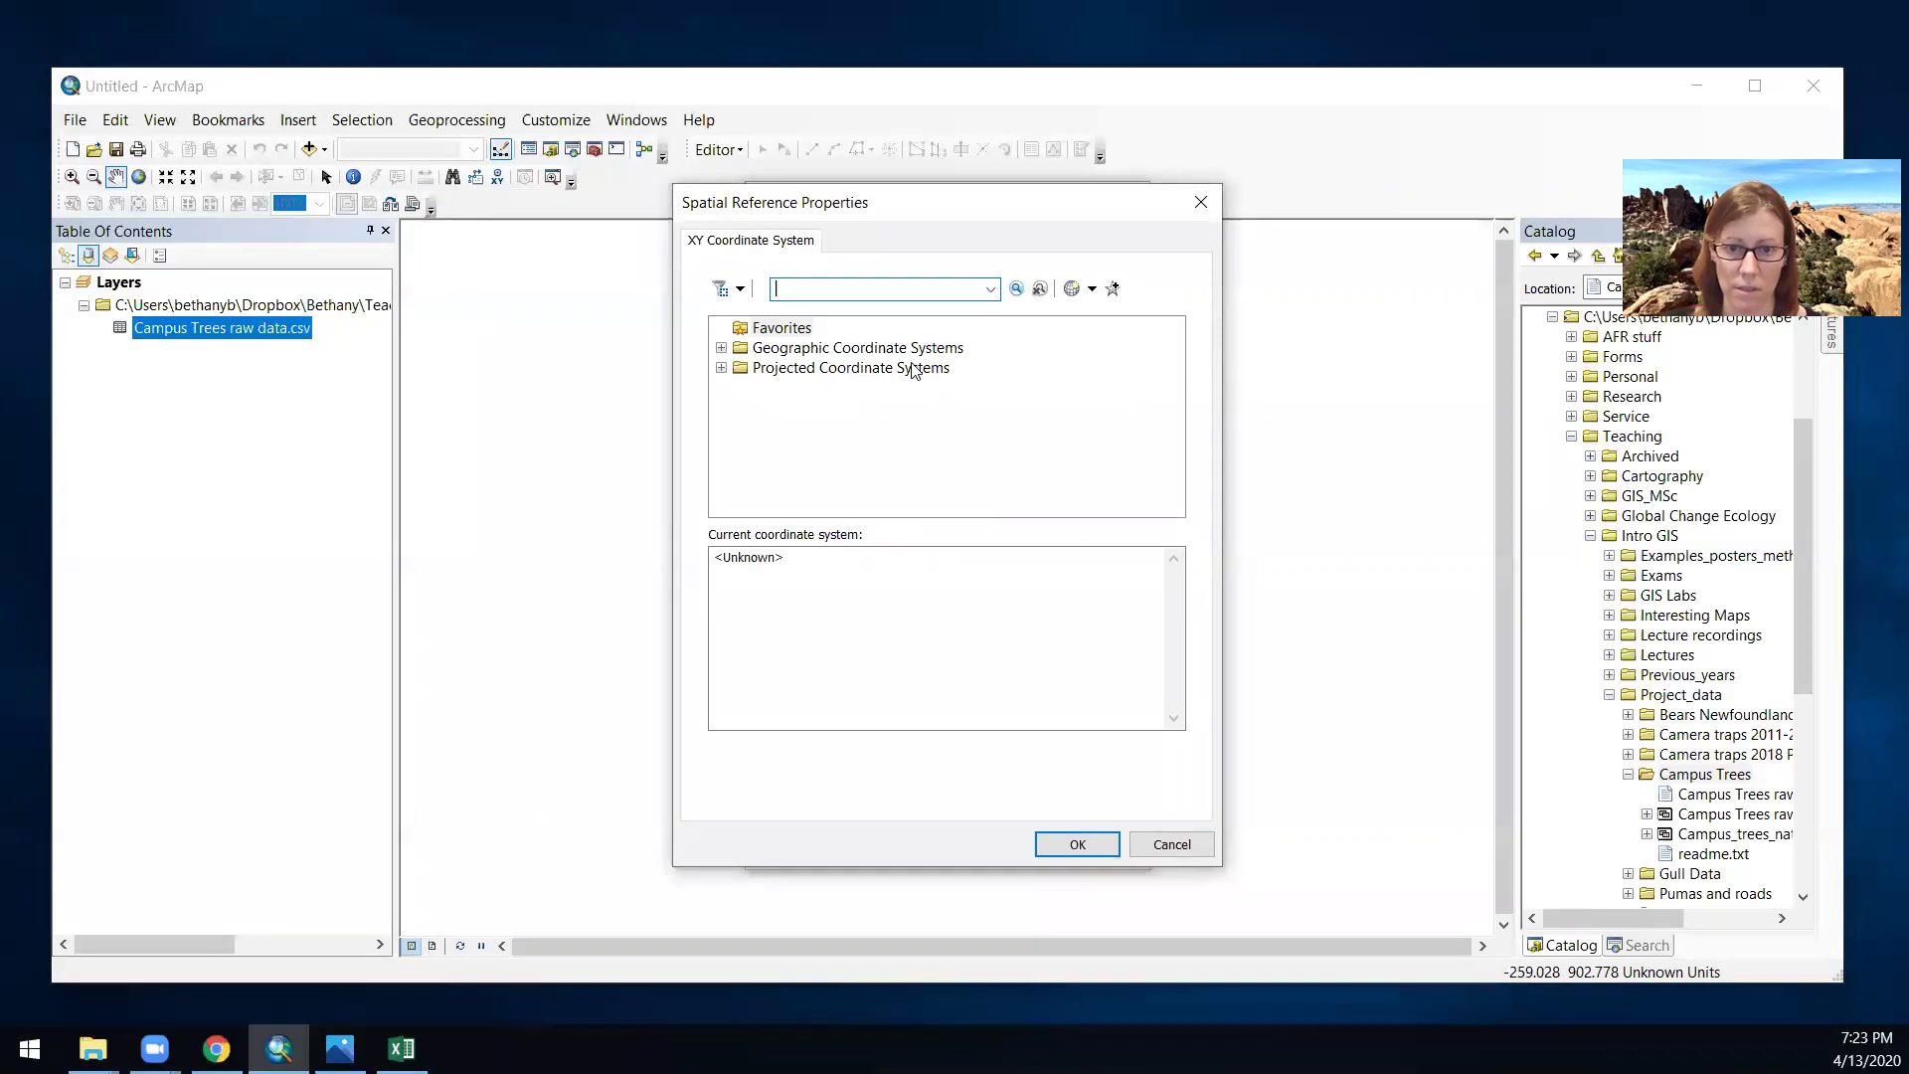
click(720, 347)
click(720, 347)
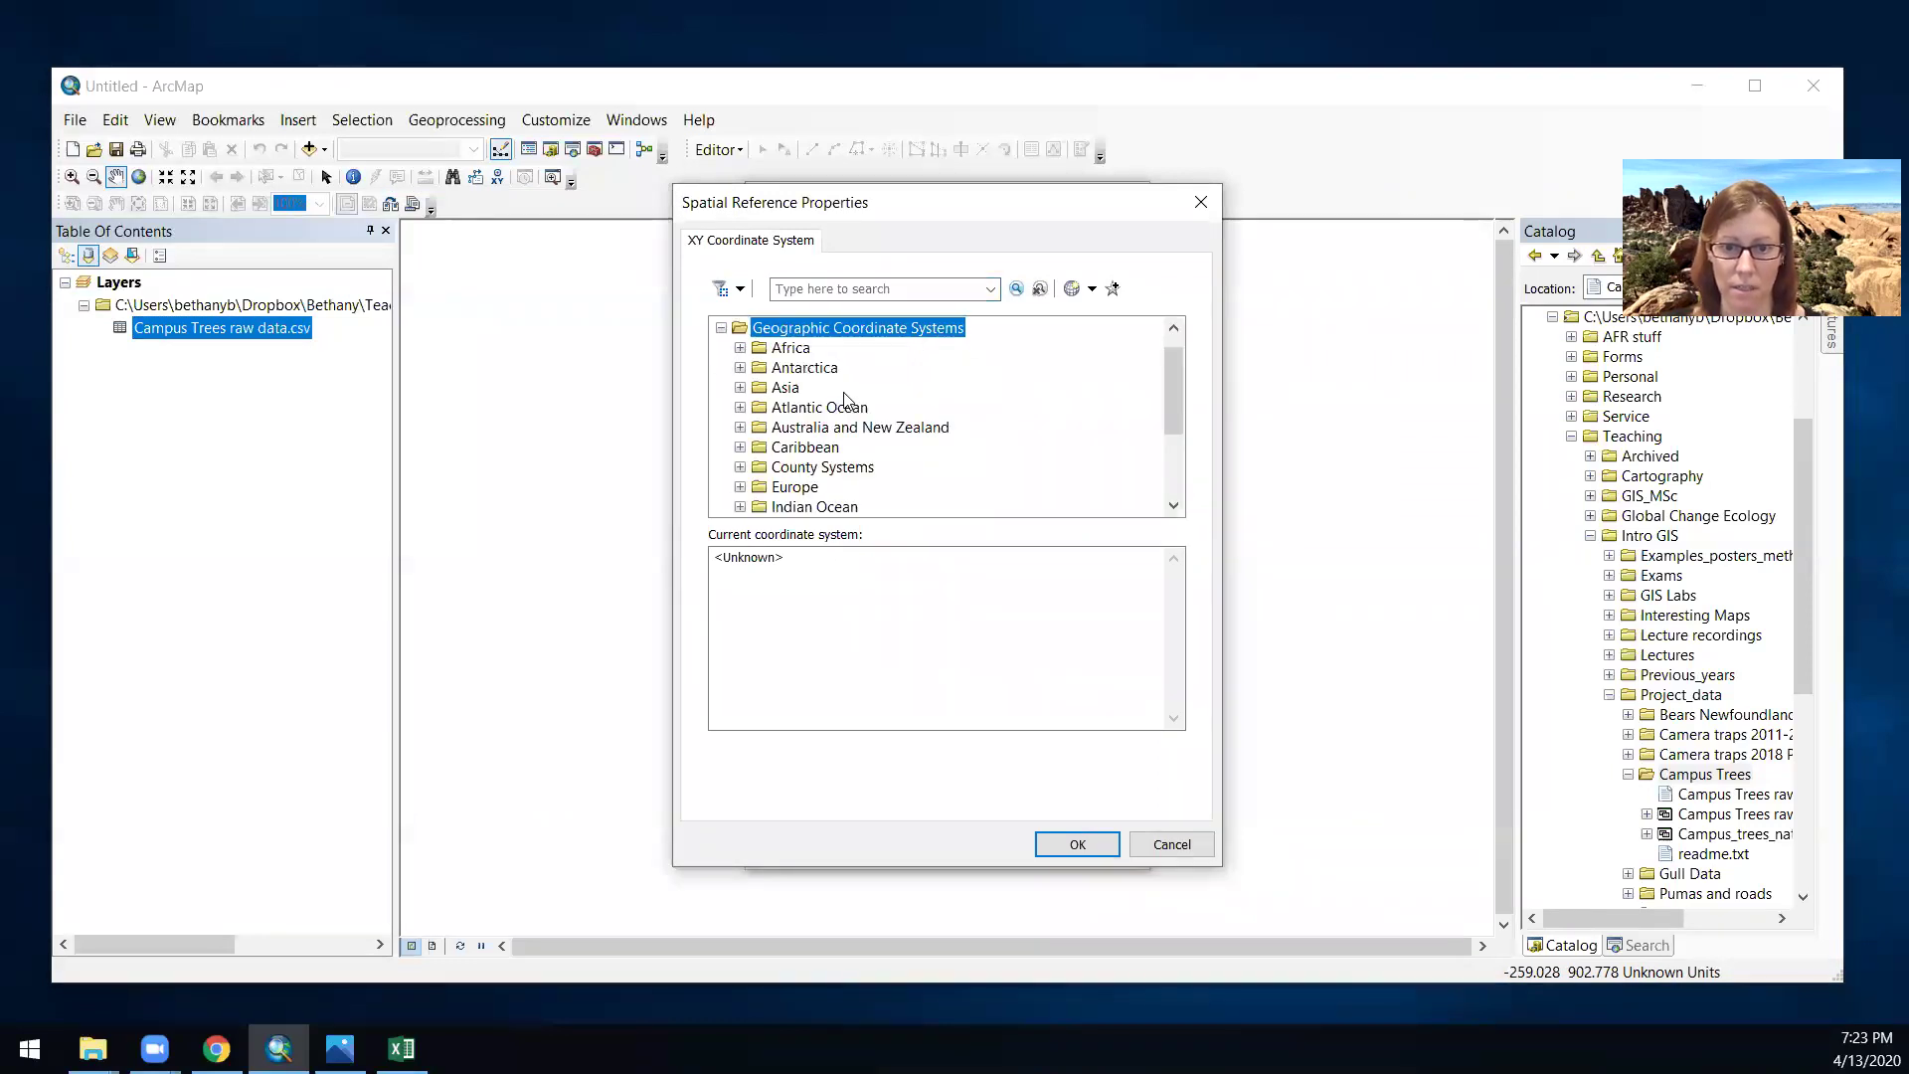
scroll(762, 413, down, 2)
double_click(762, 414)
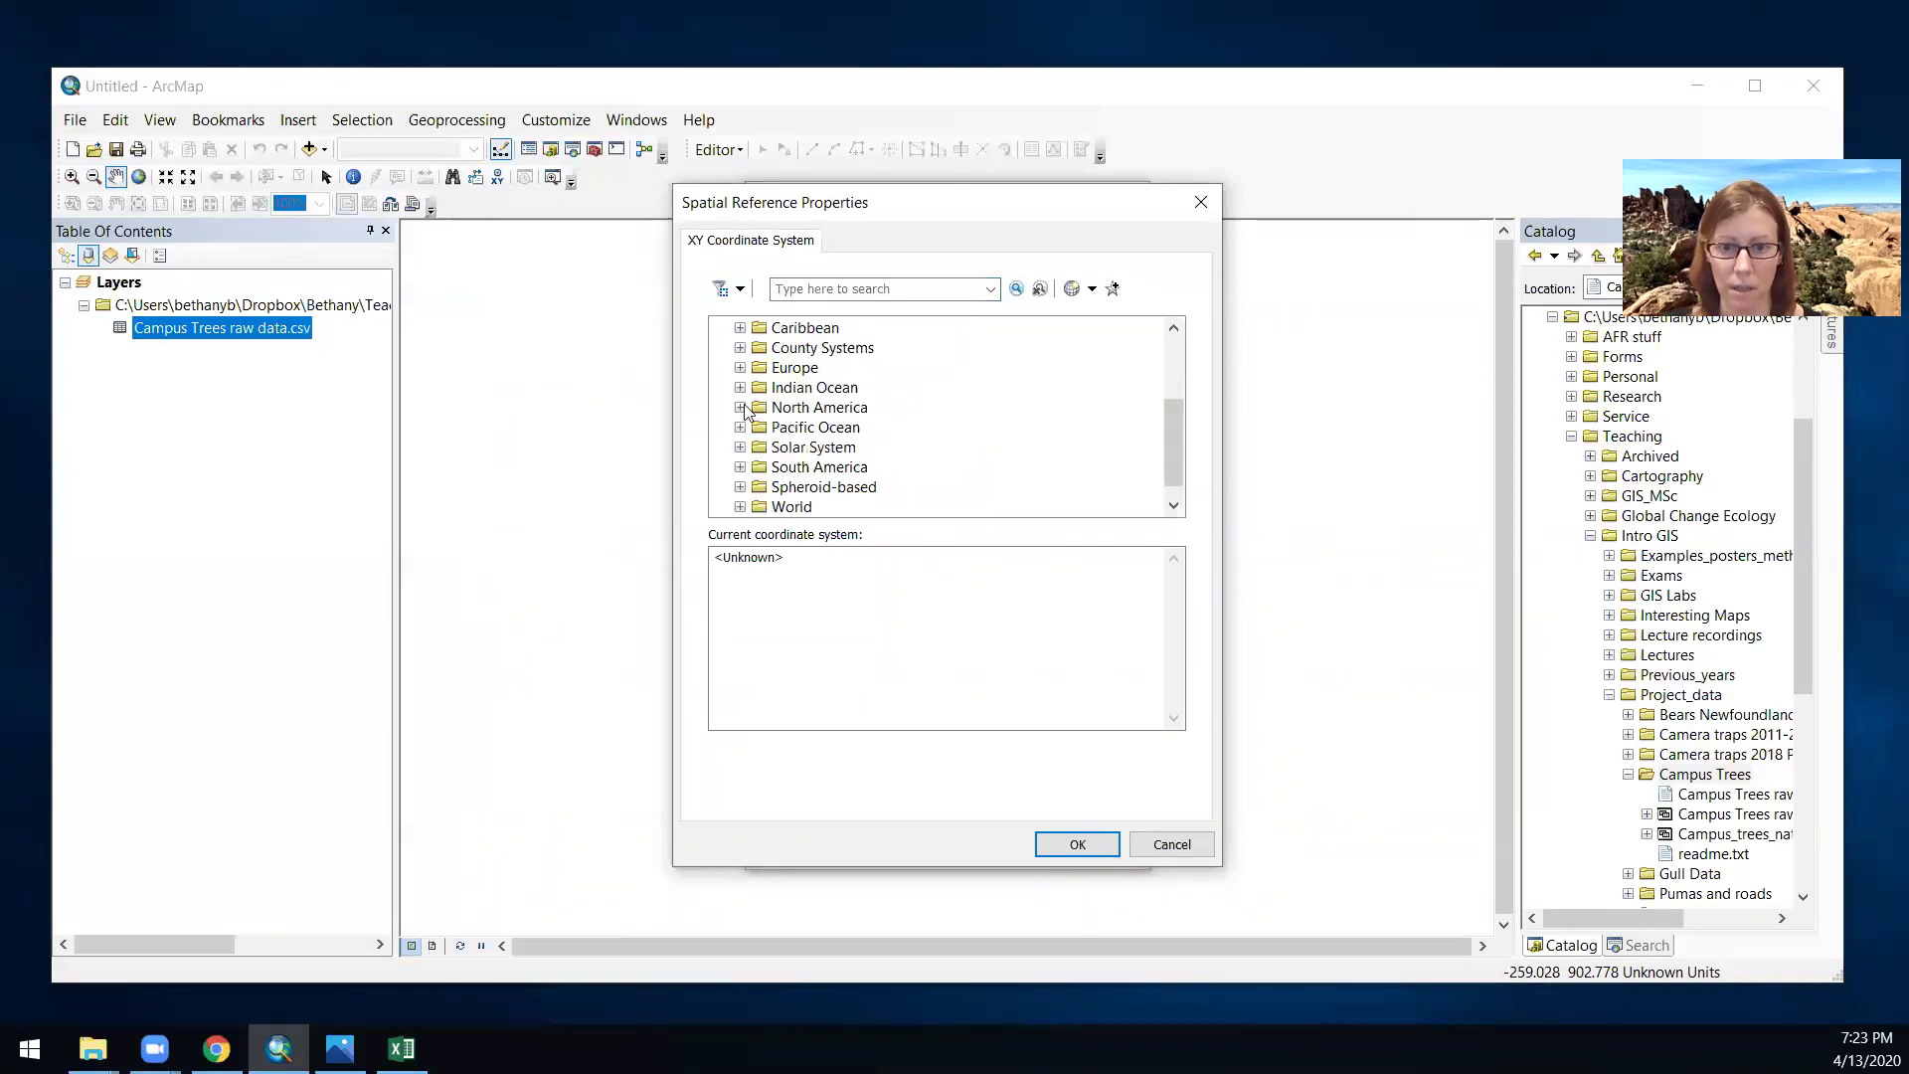
scroll(773, 425, down, 5)
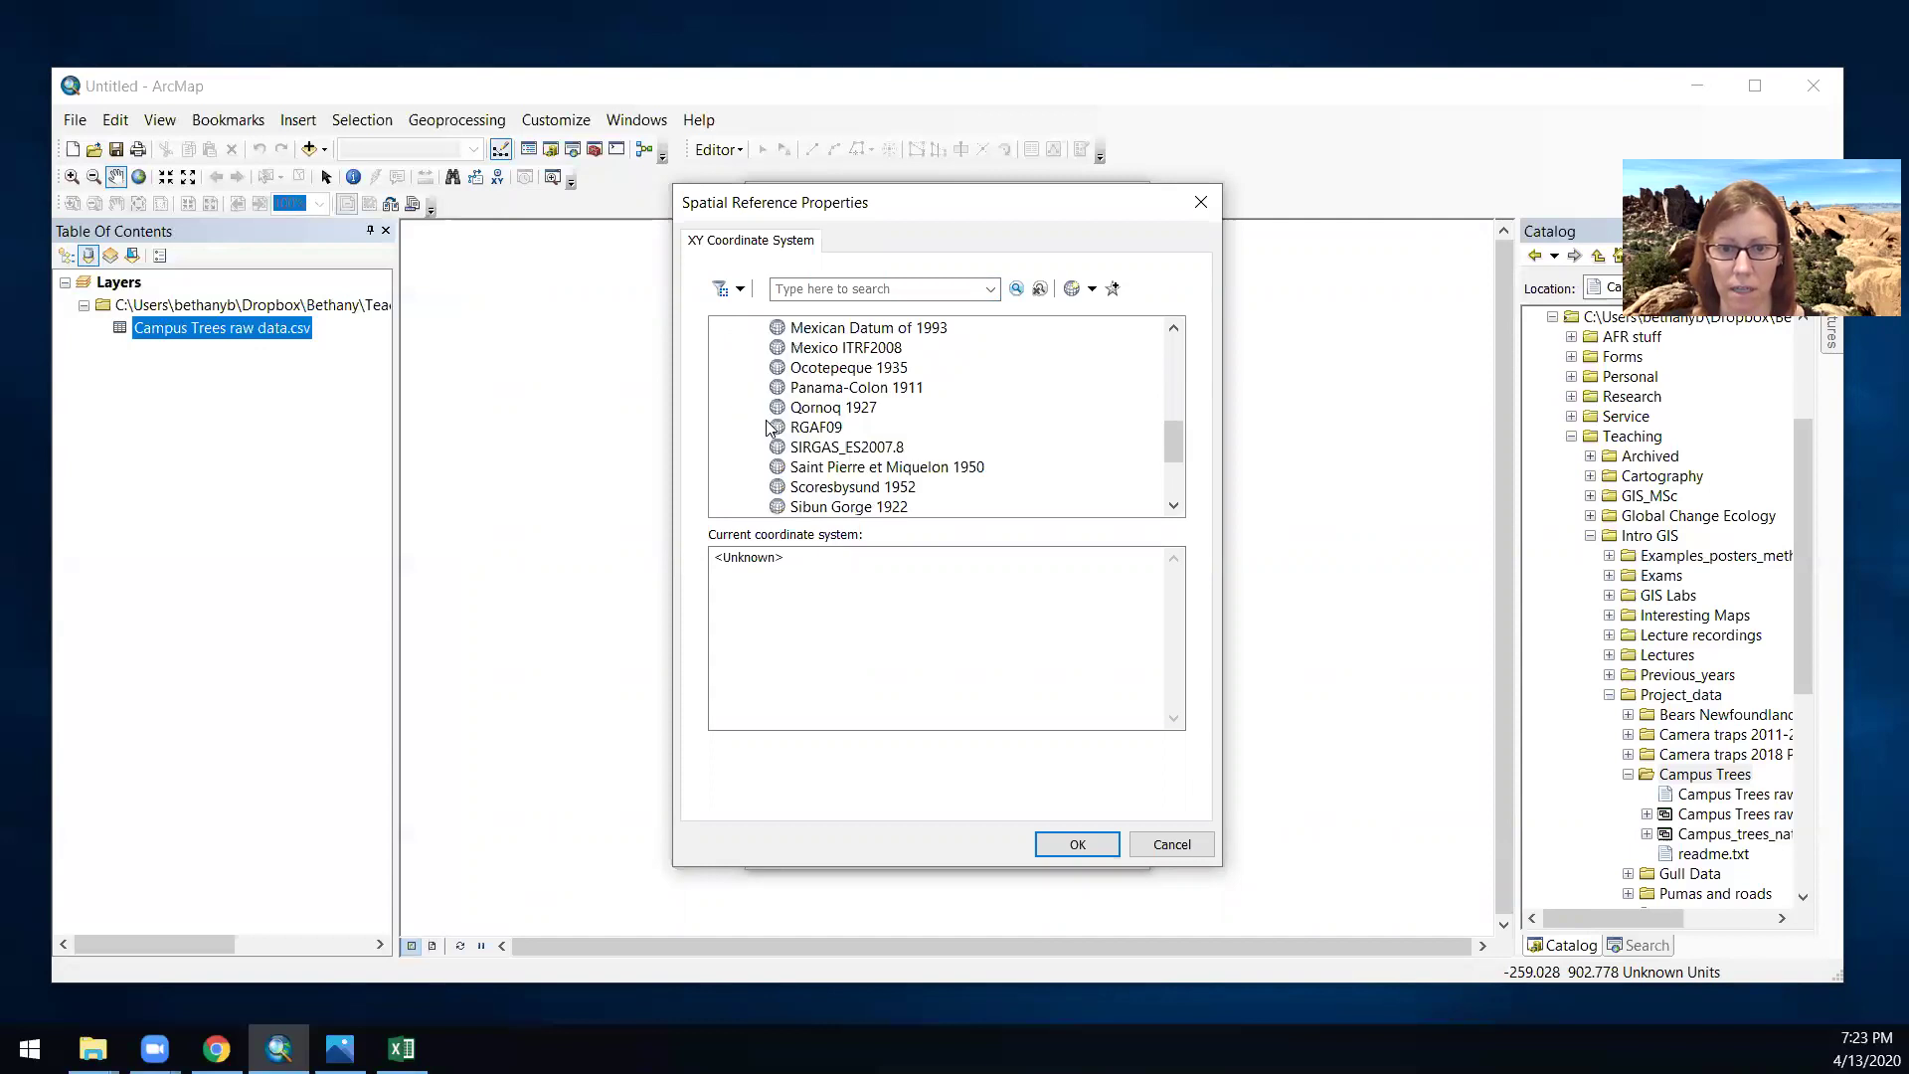
scroll(764, 436, down, 2)
double_click(862, 436)
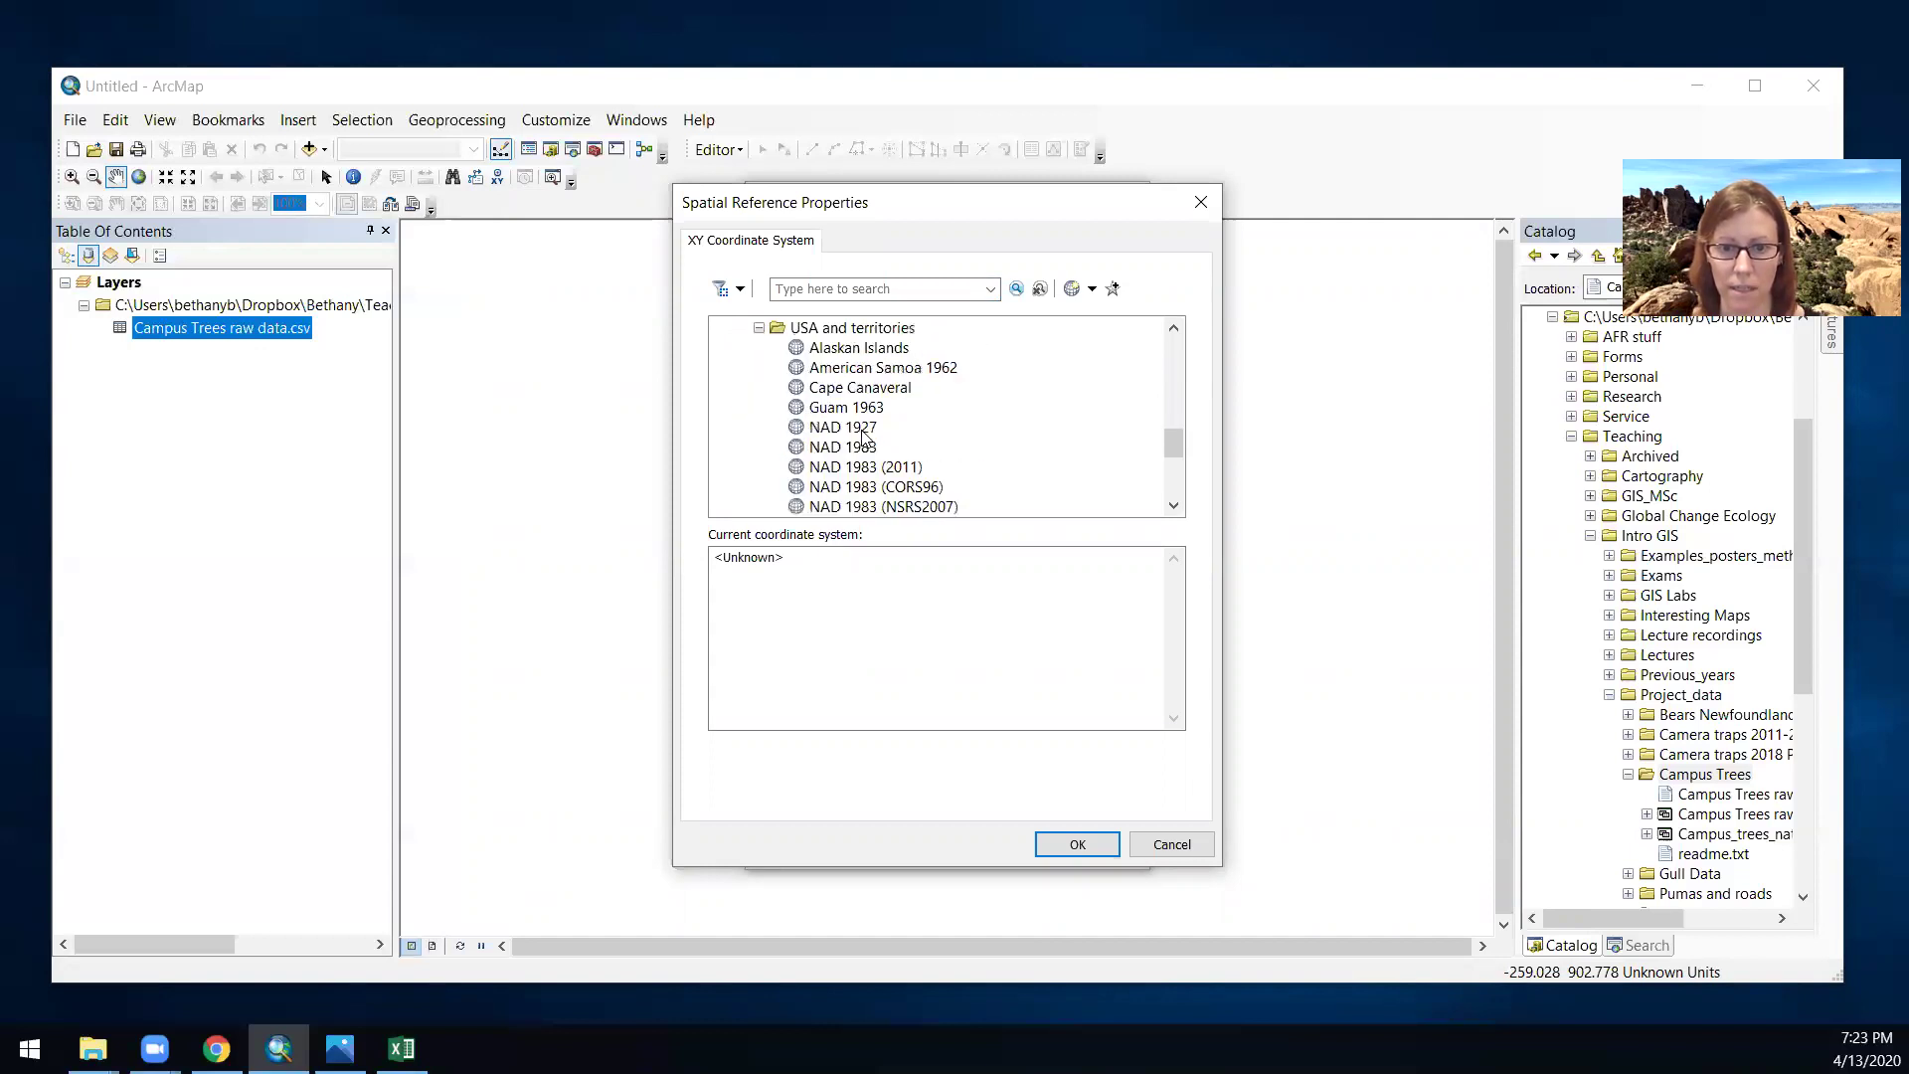
click(843, 447)
click(1077, 844)
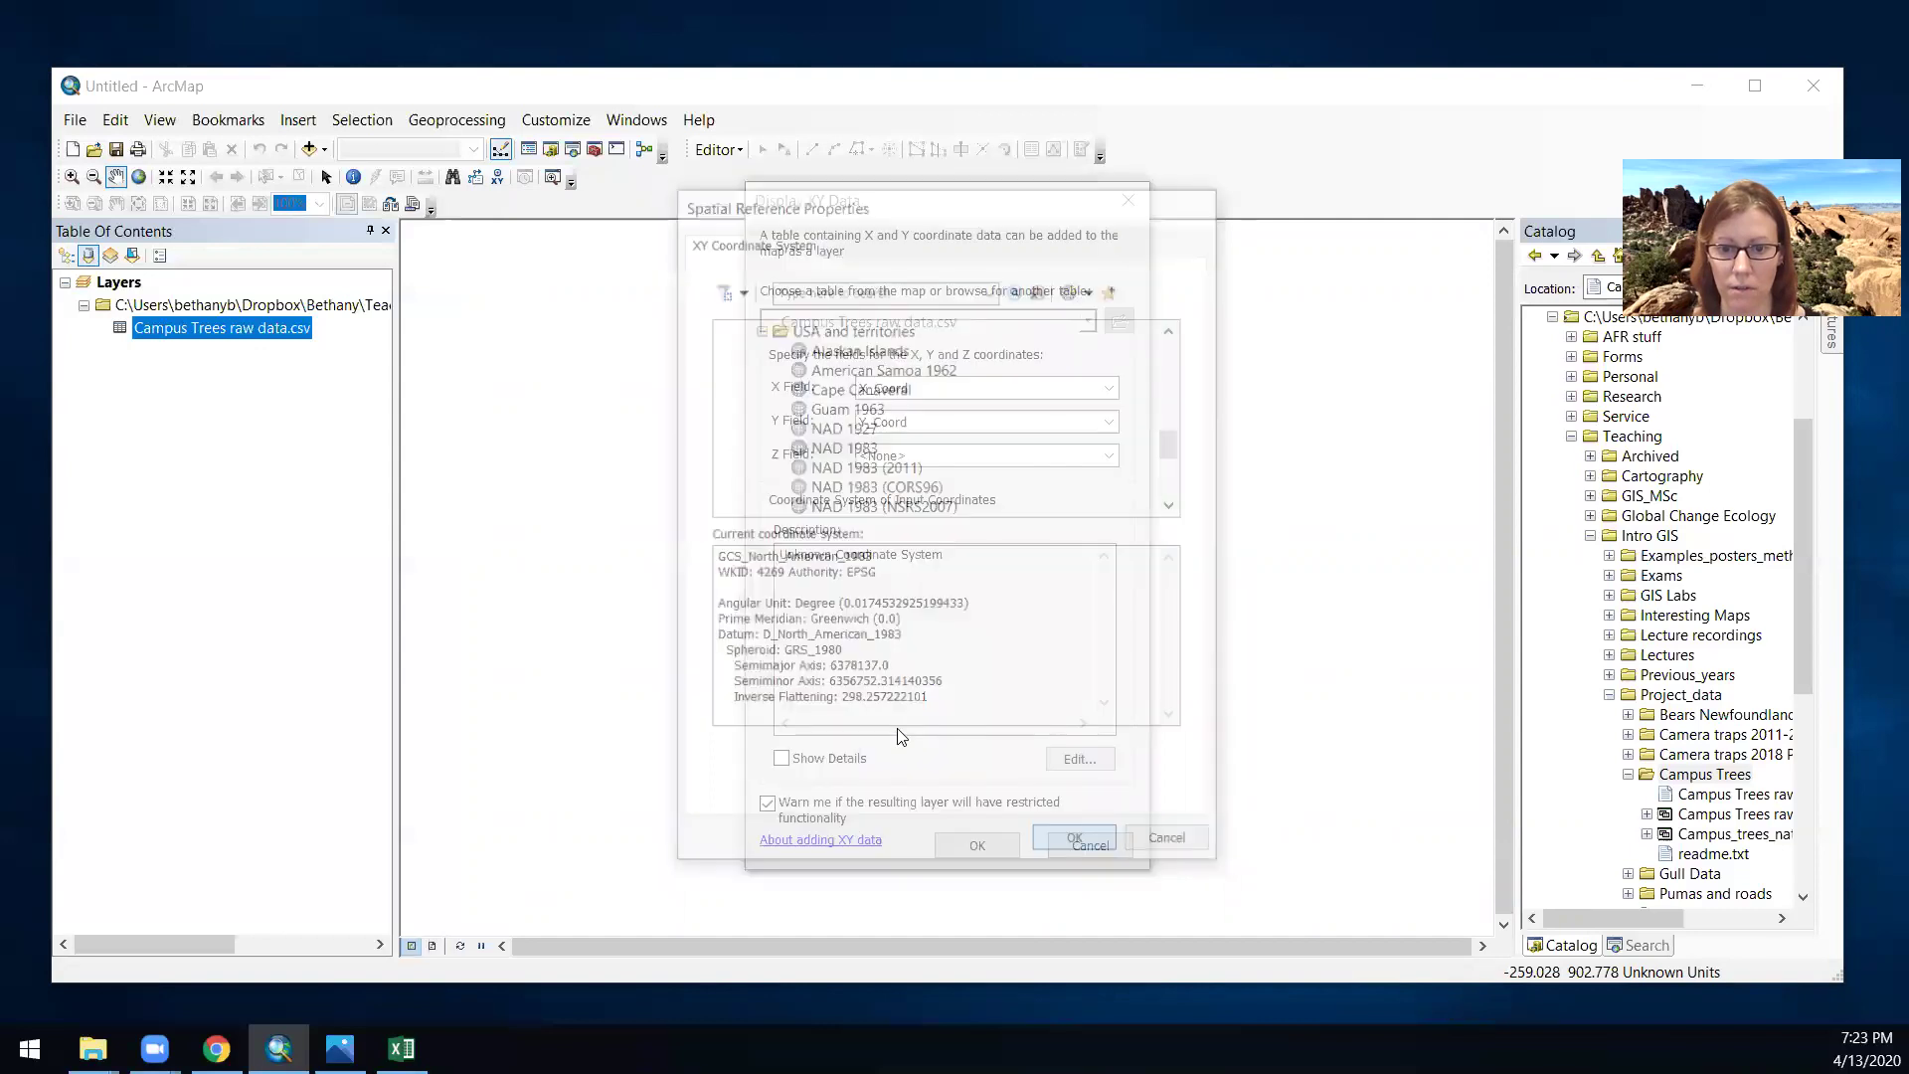
click(993, 852)
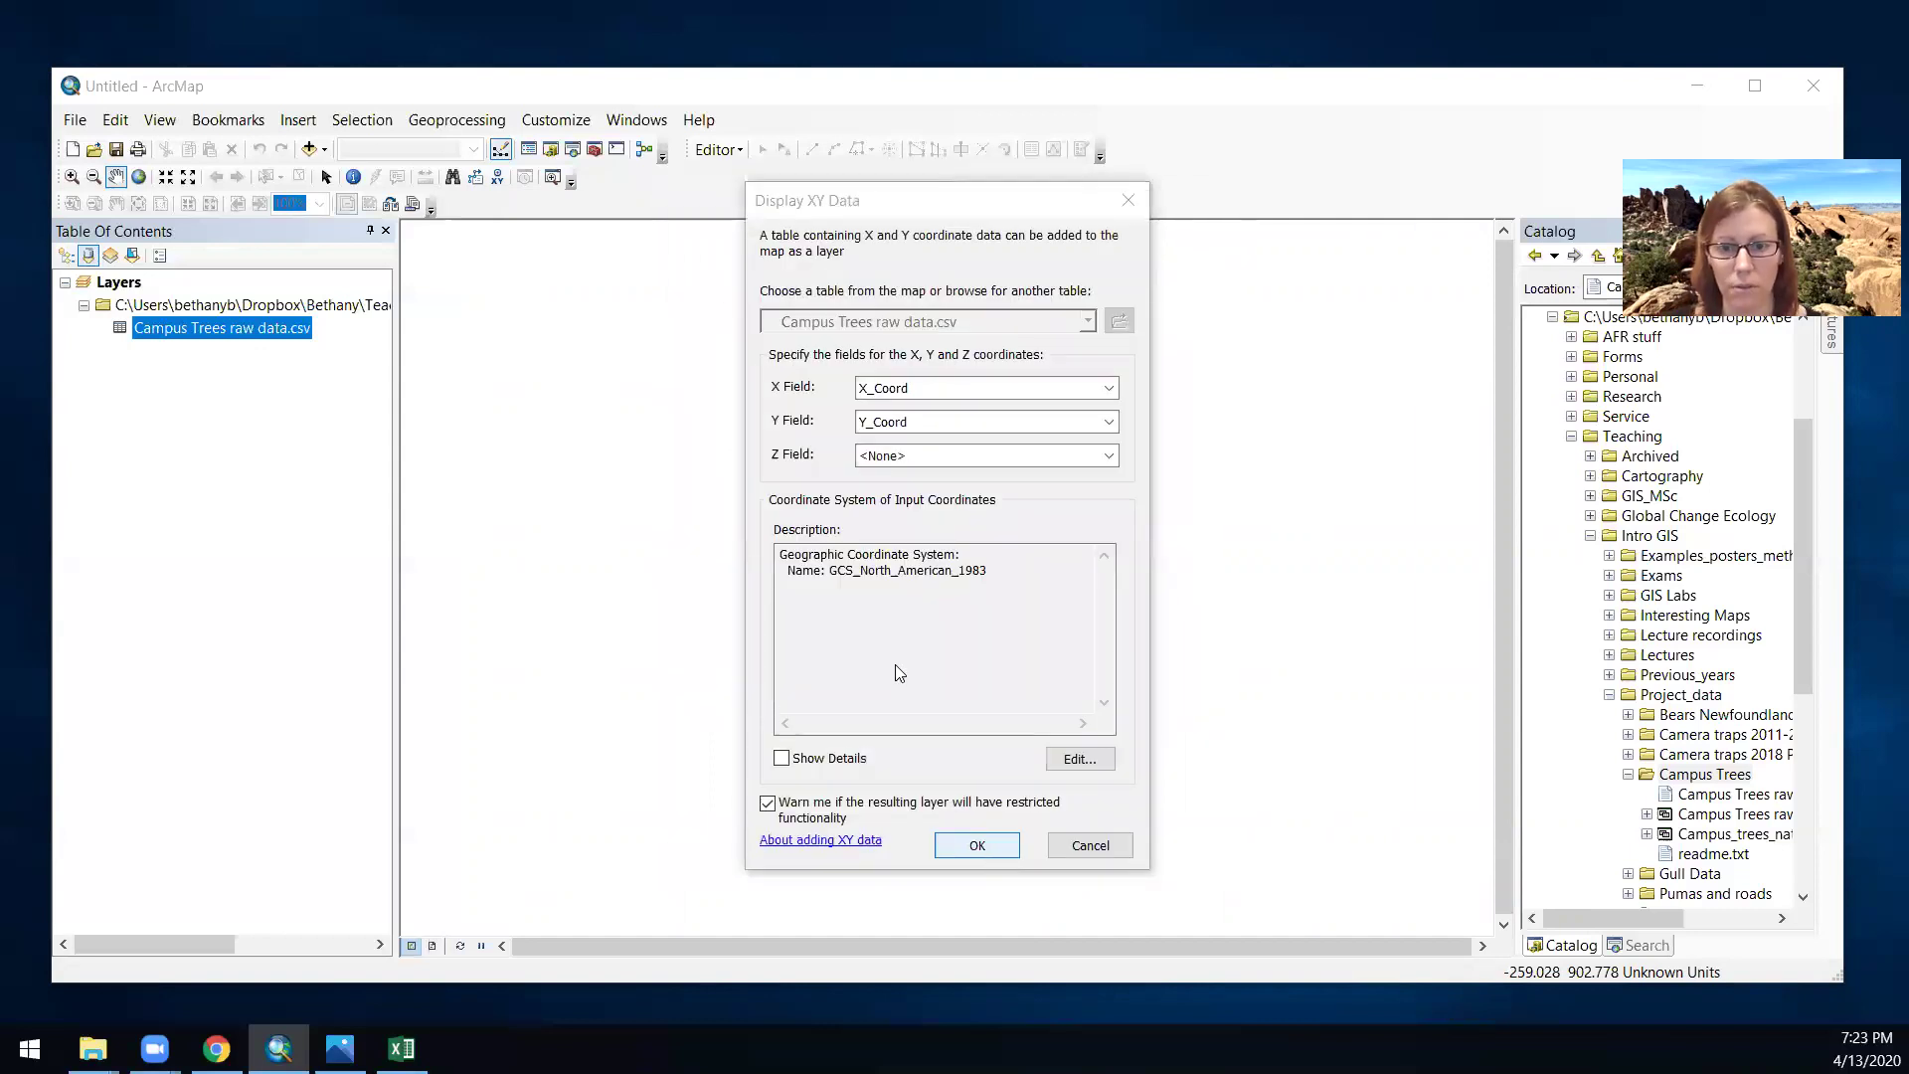
key(Return)
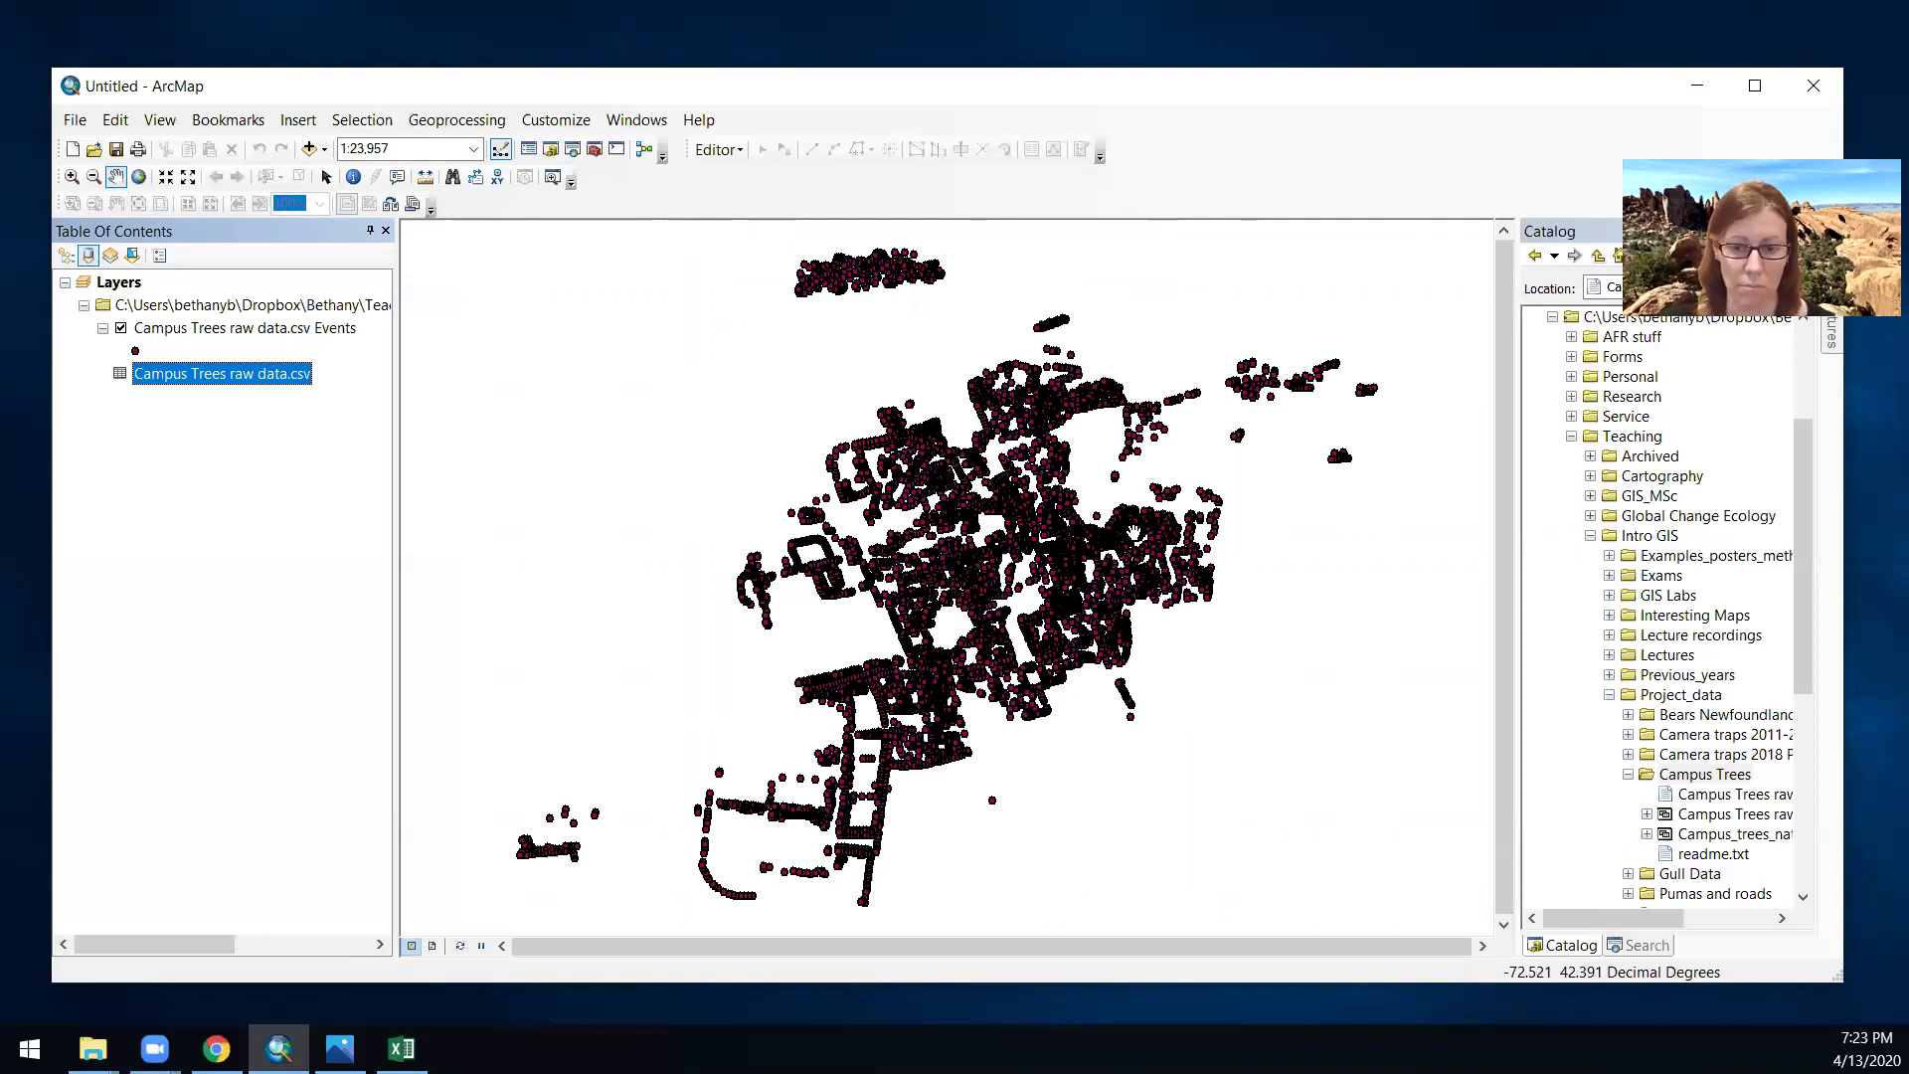
- Export all features of the Campus Trees events layer as campus_trees.shp in the Temp folder and add it to the map
right_click(225, 329)
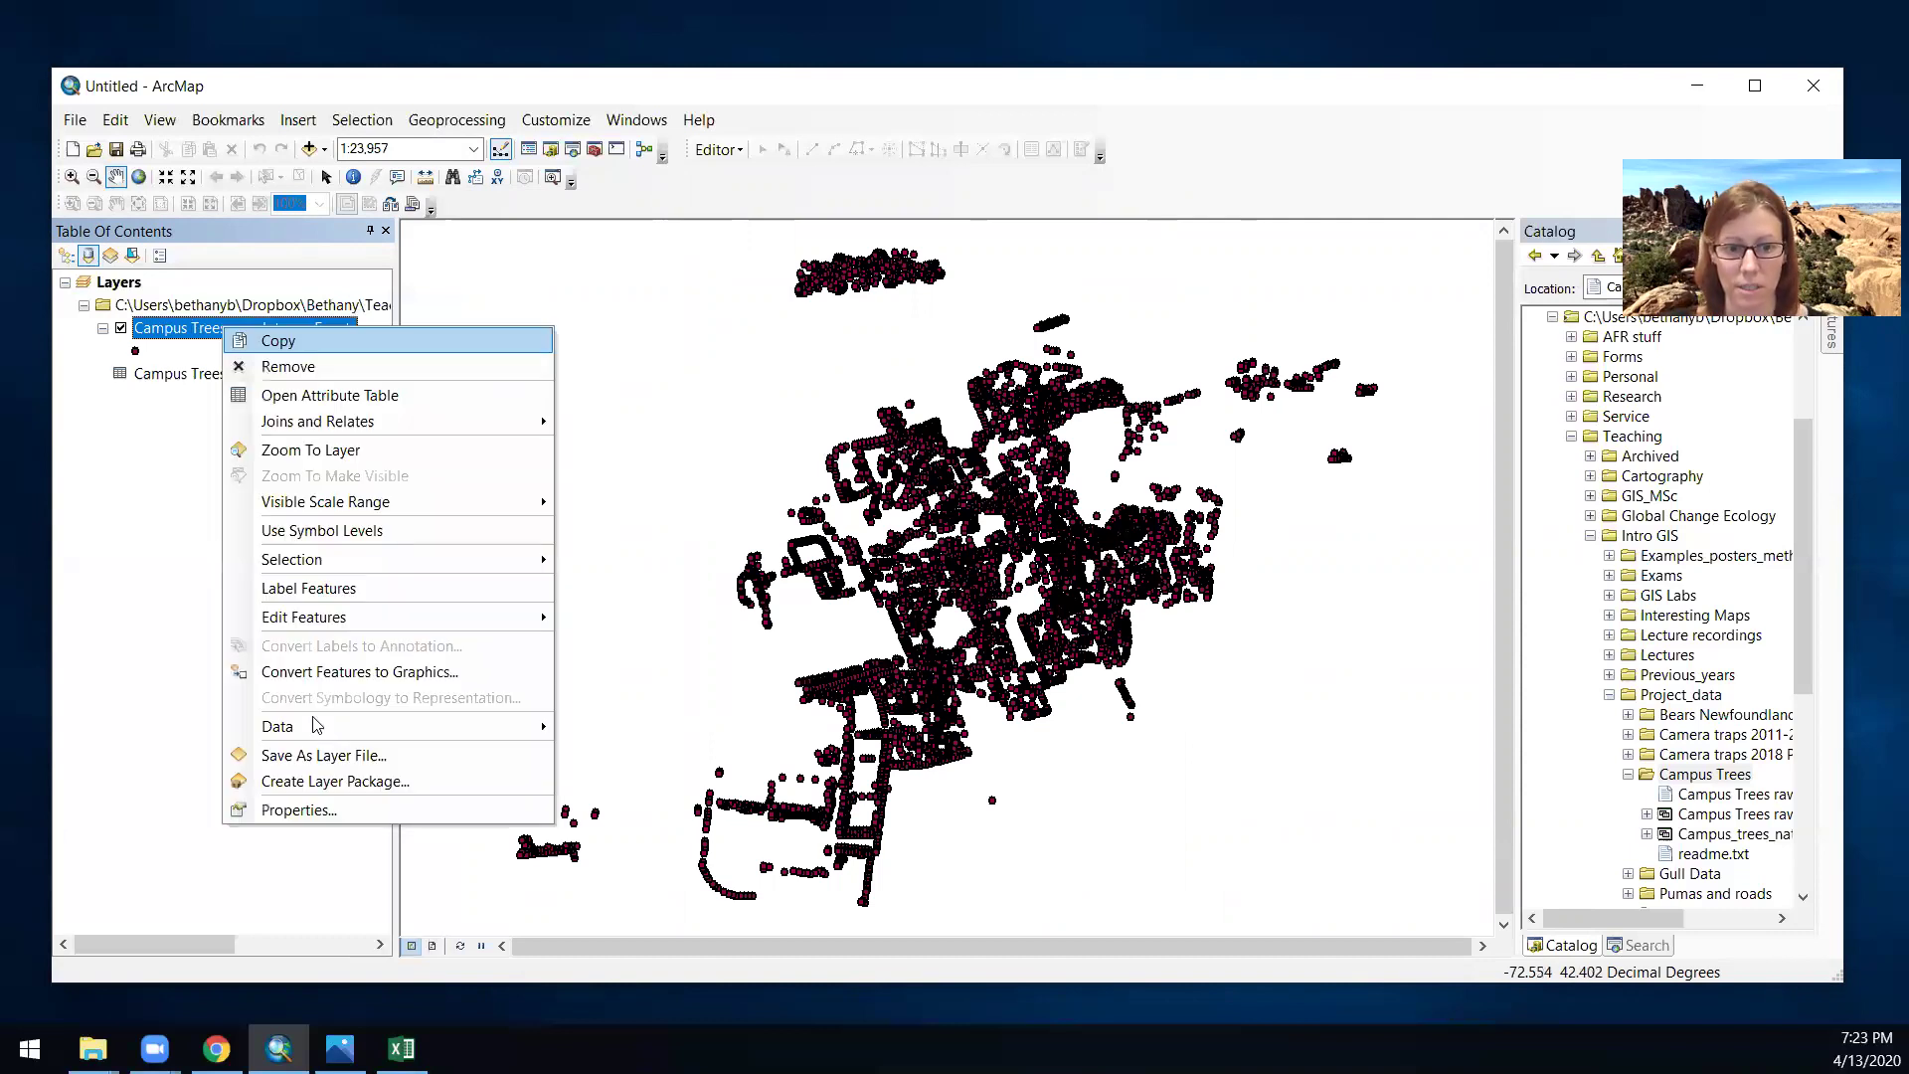
mouse_move(326, 727)
click(646, 755)
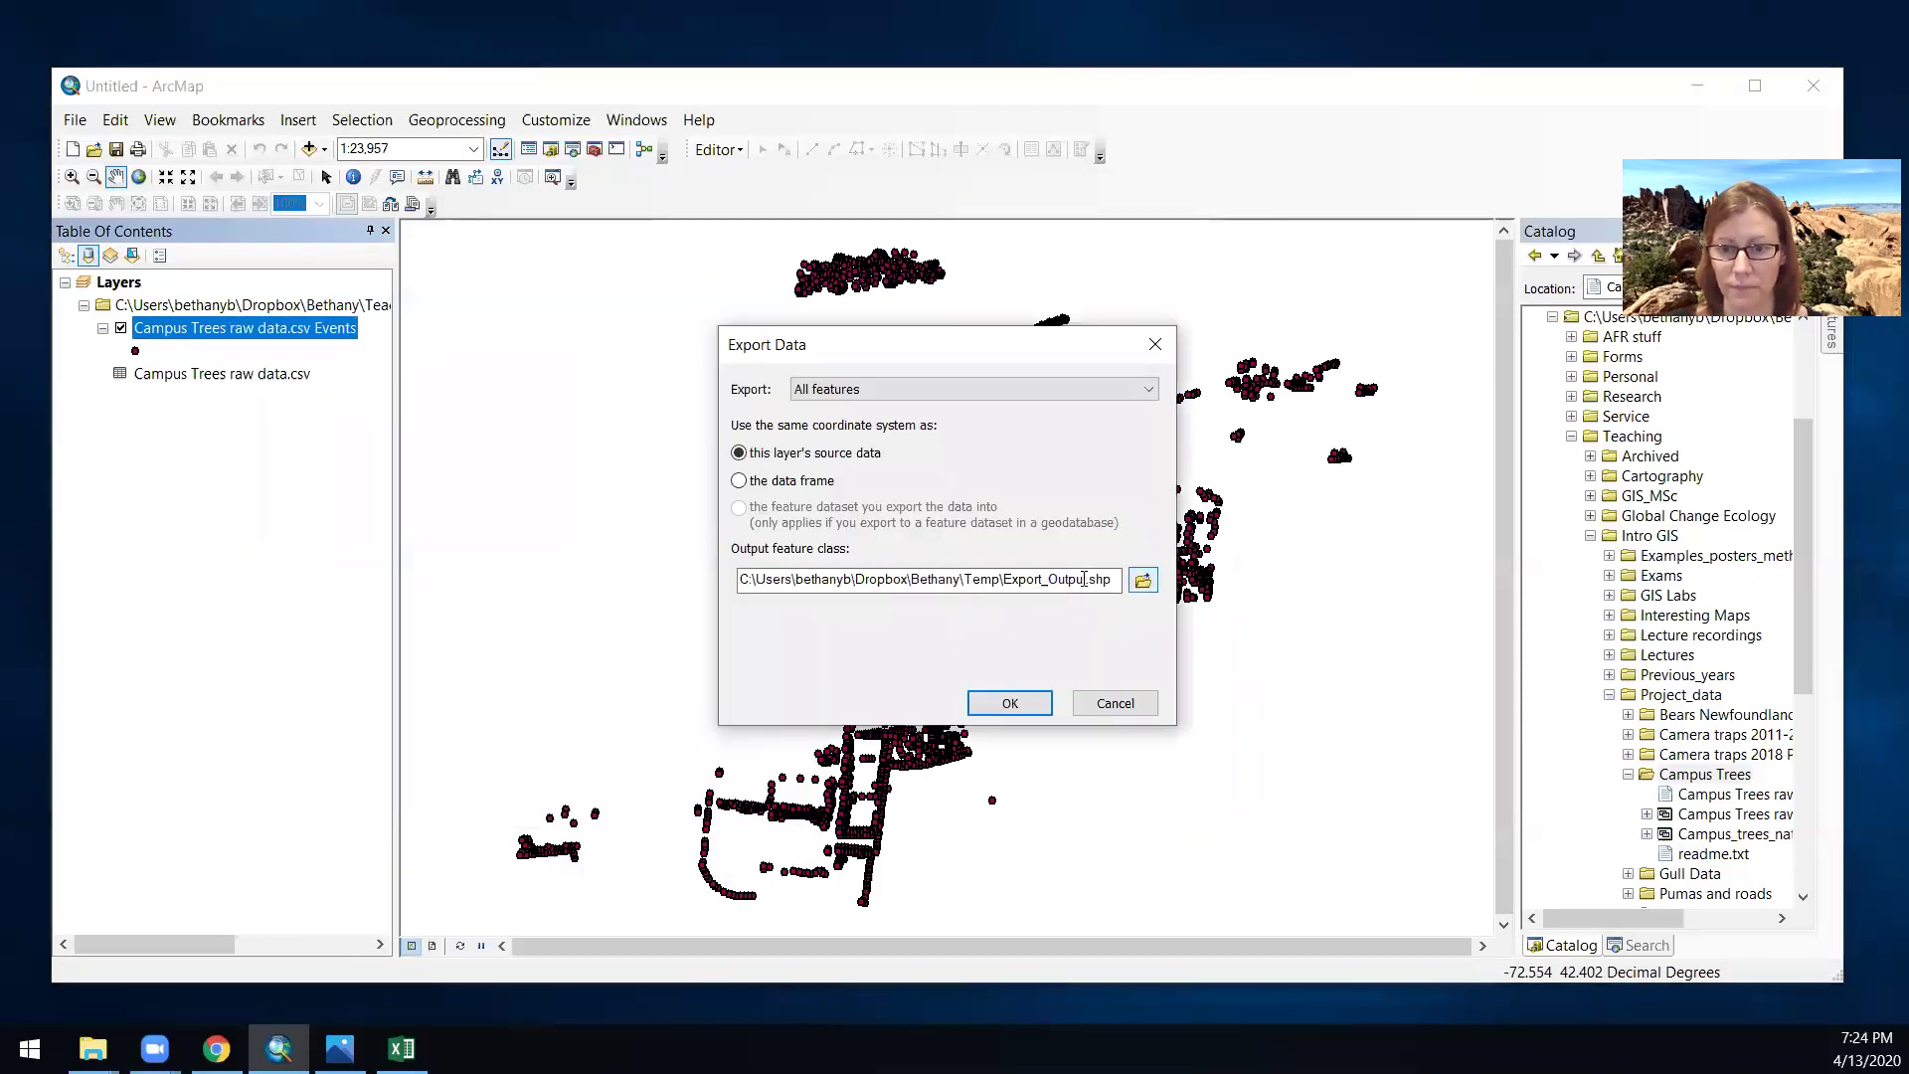
drag(1086, 579, 1002, 580)
text(camp)
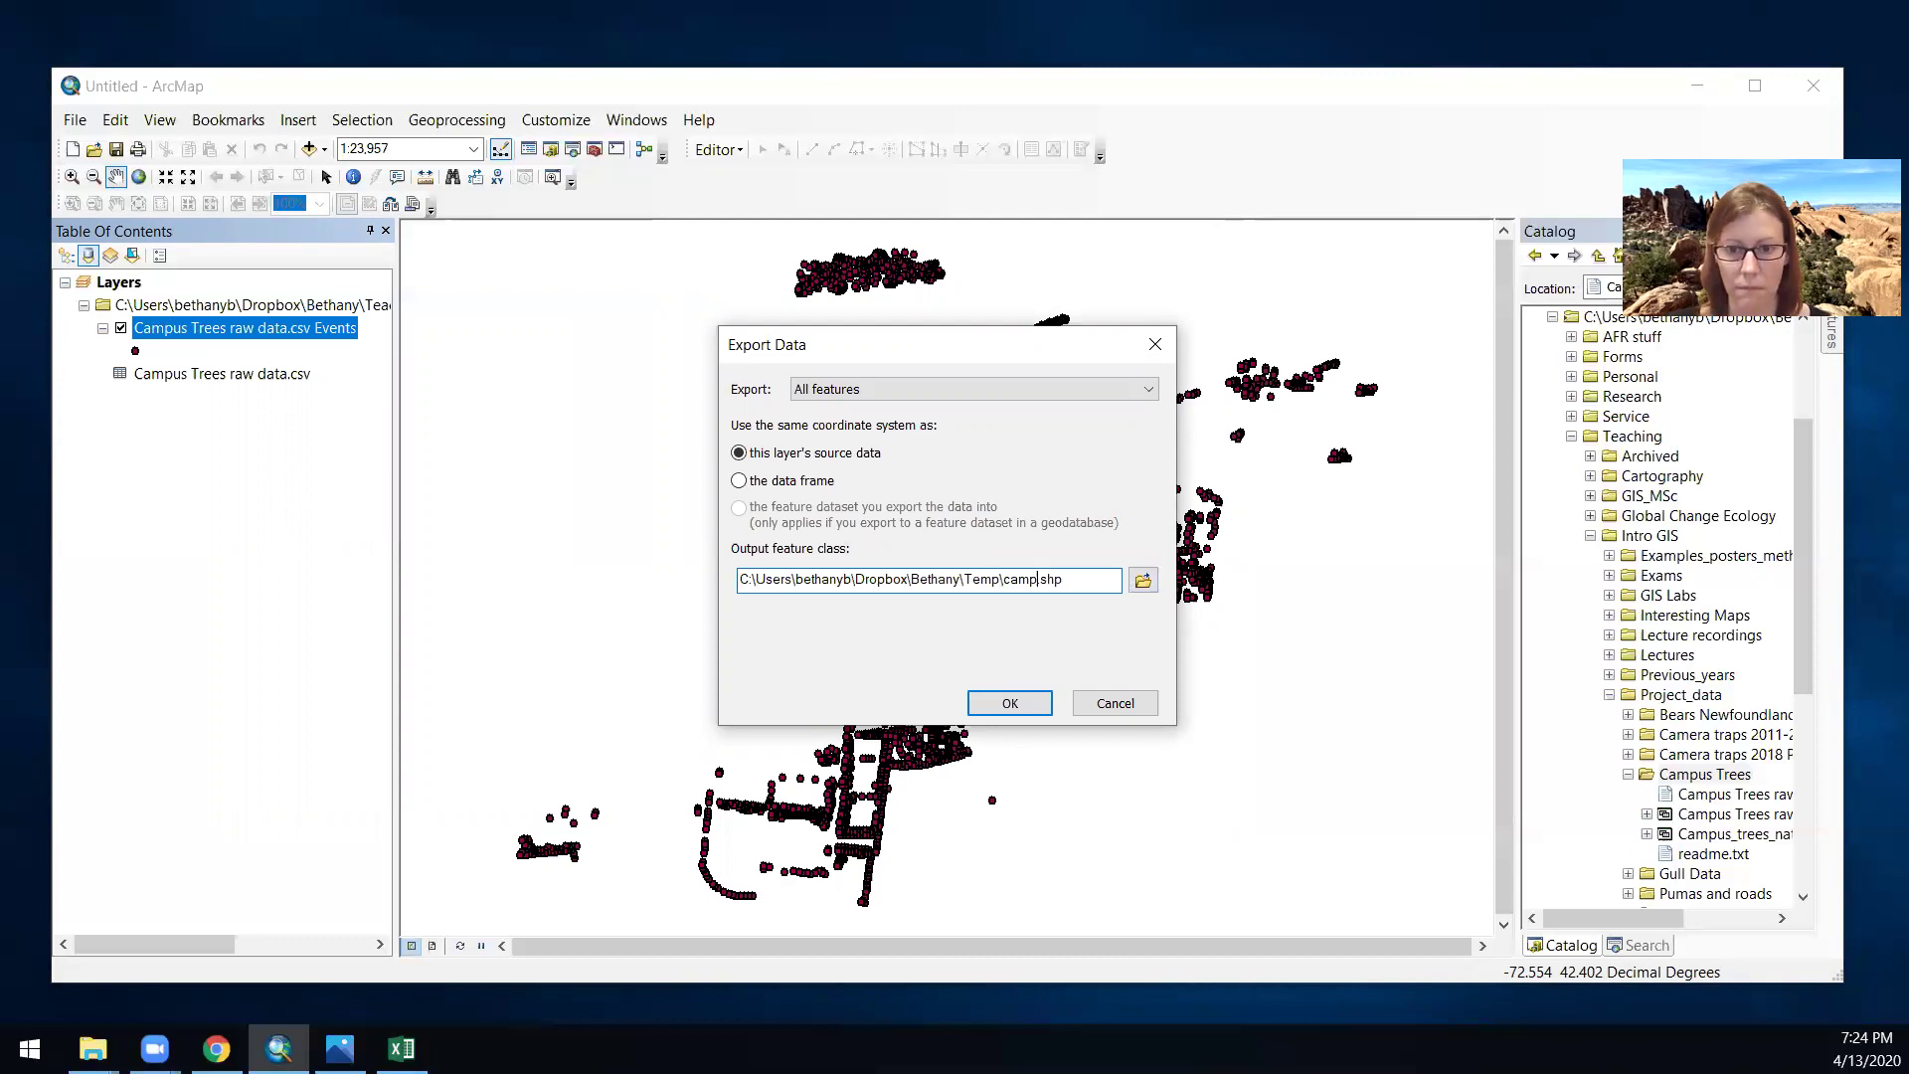
text(us_)
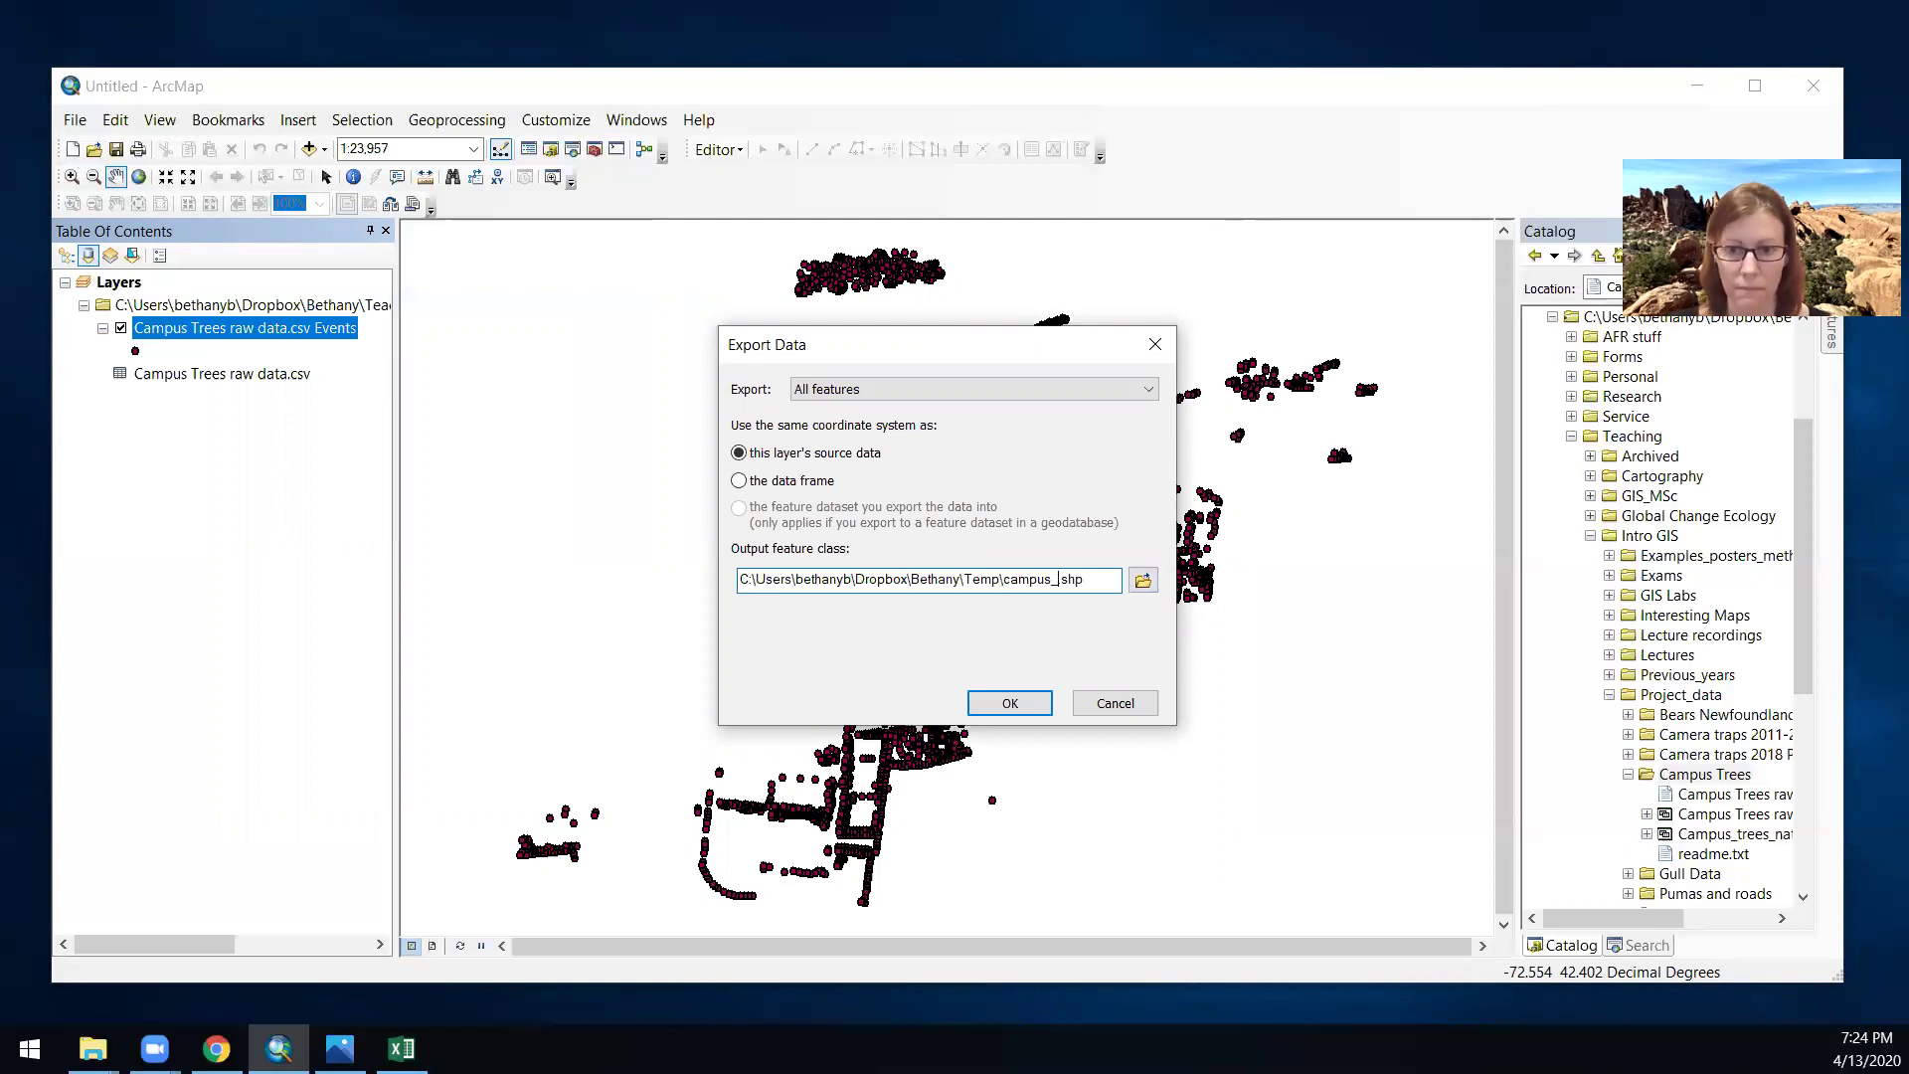
text(tres)
key(Return)
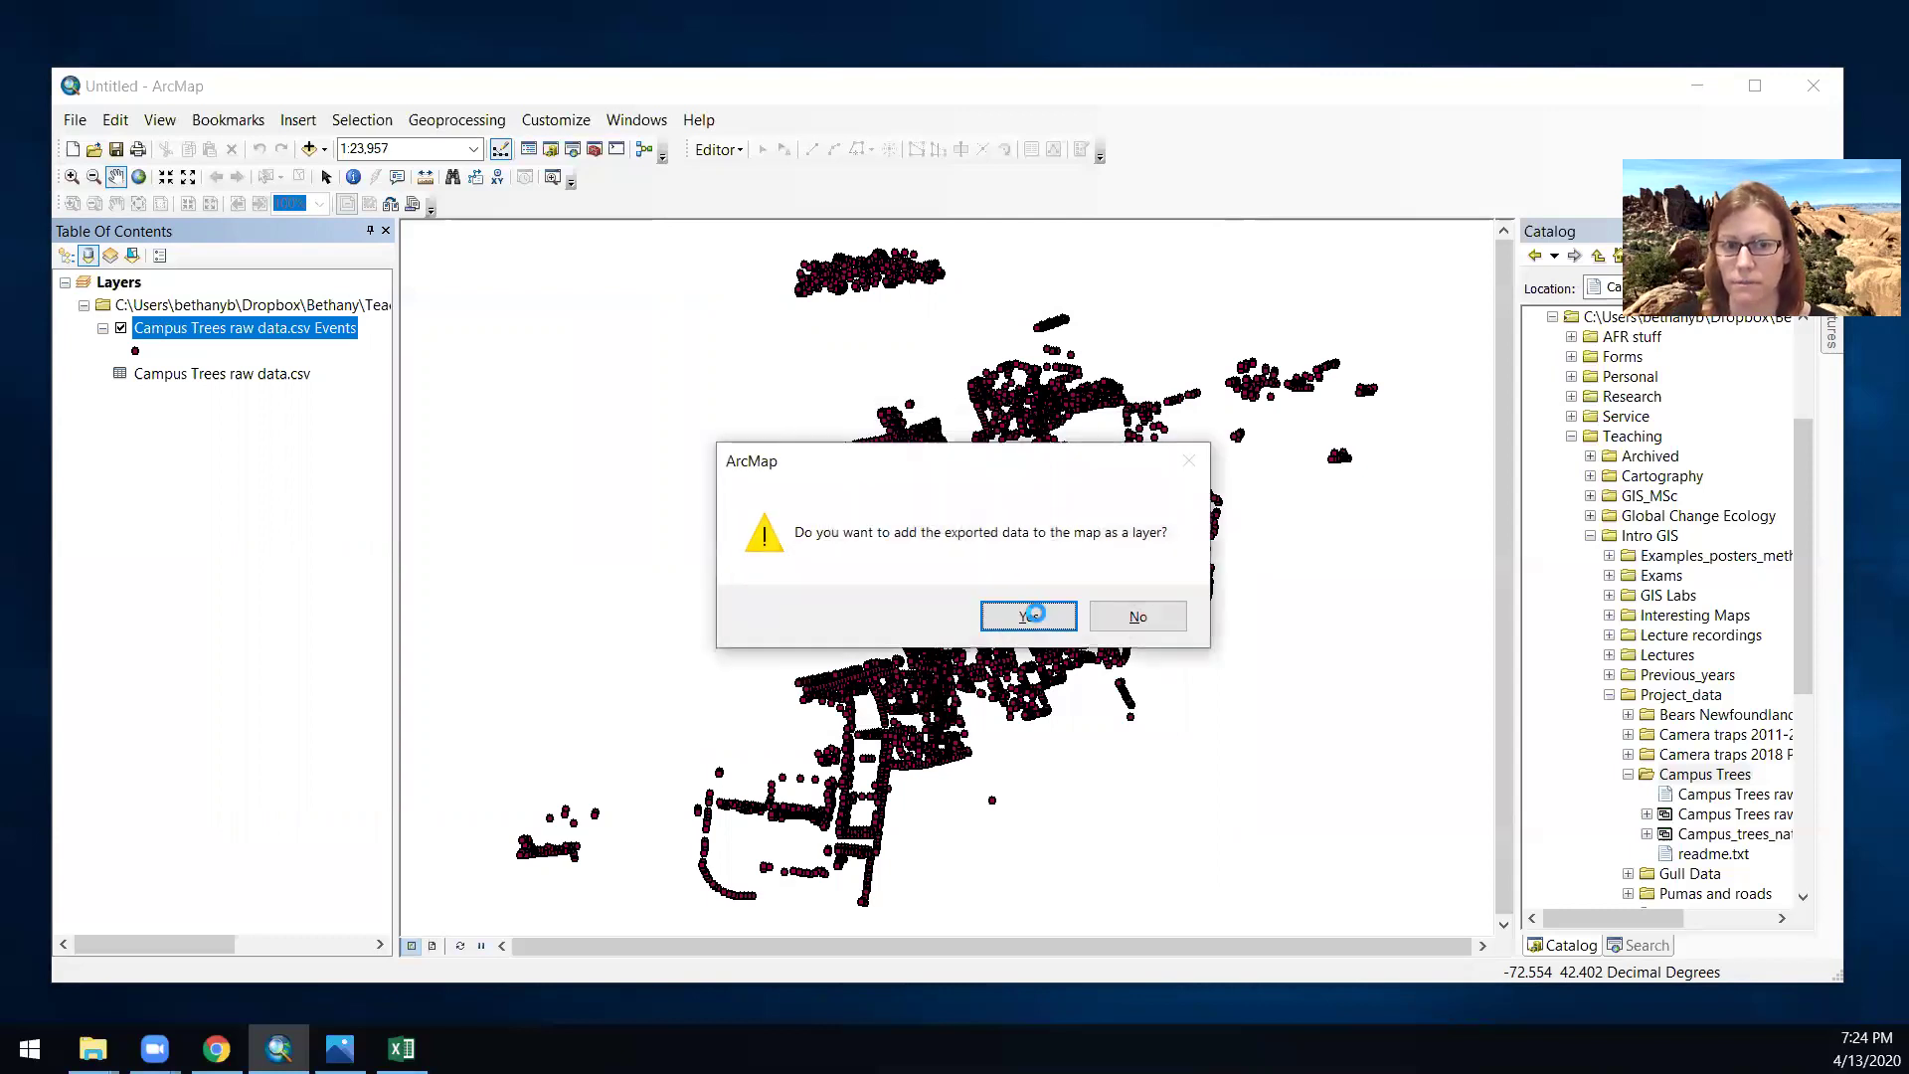
click(1025, 611)
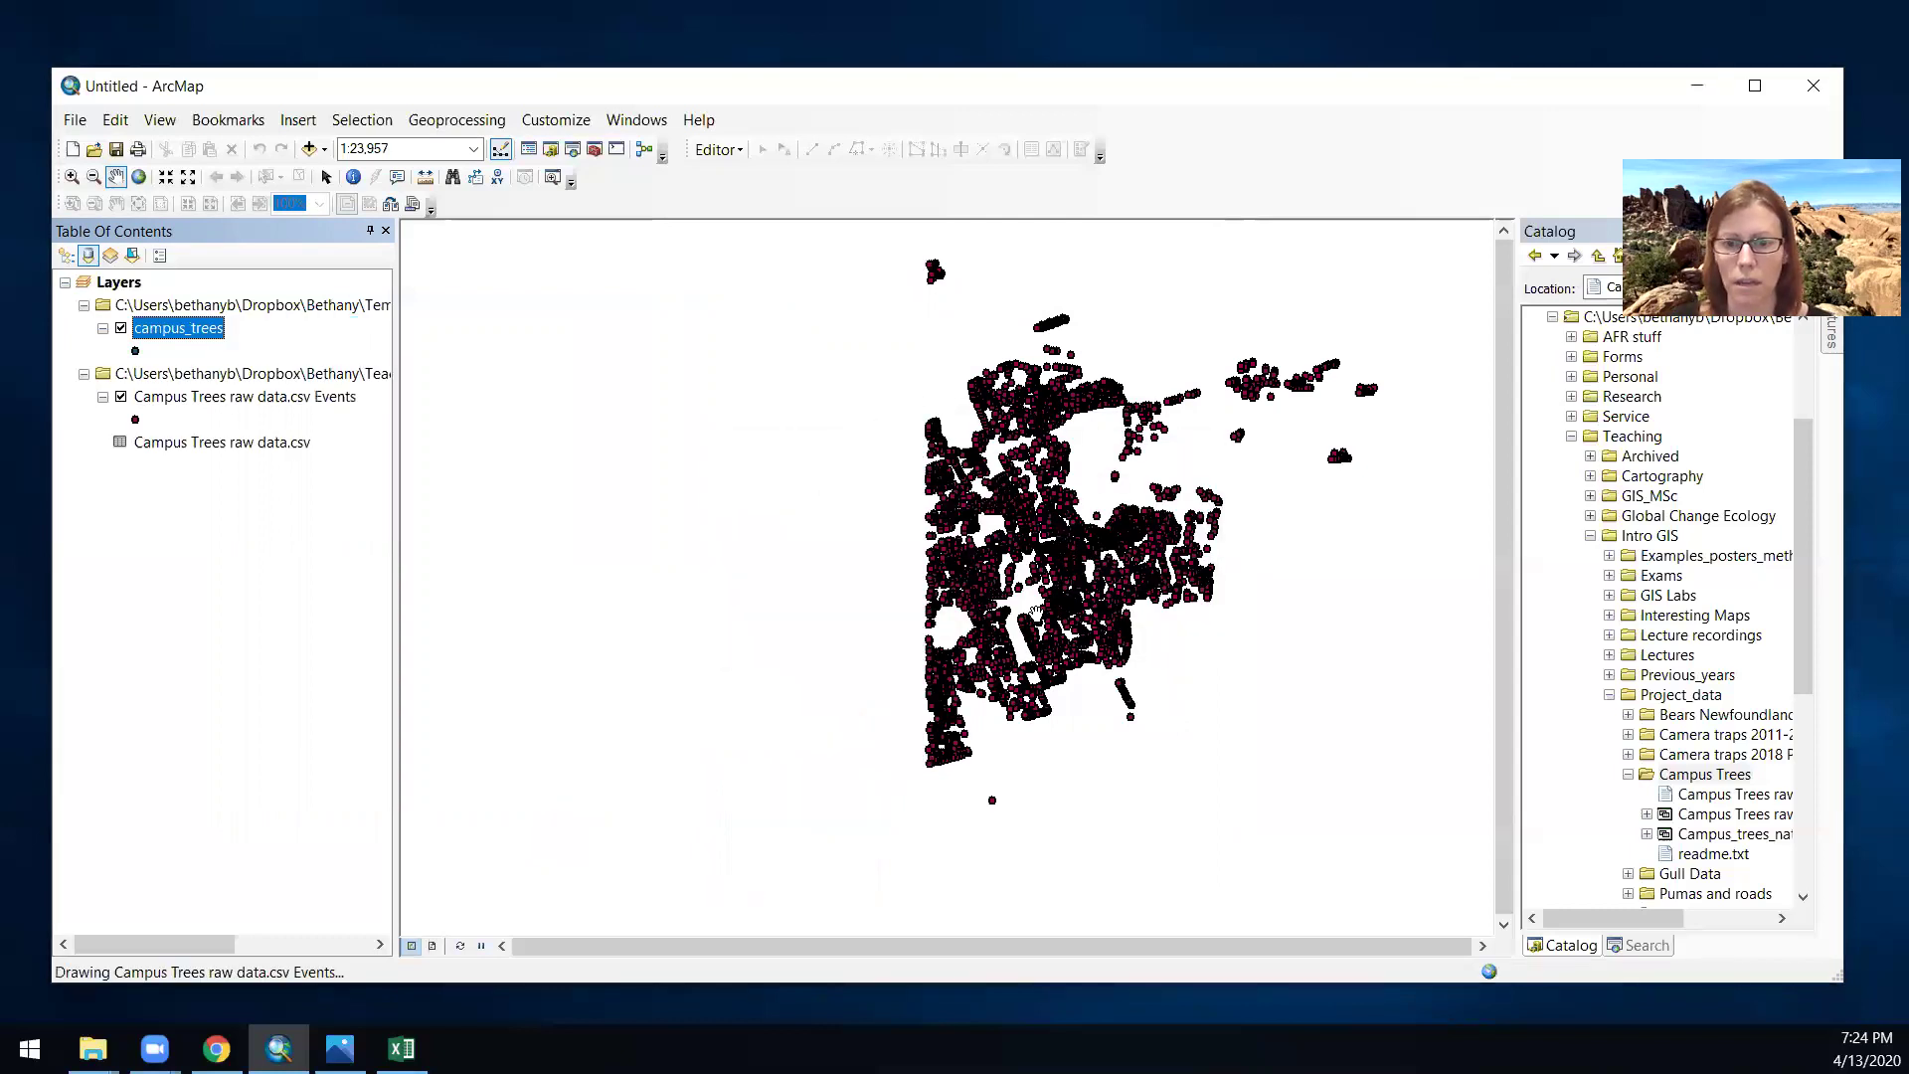
- Remove the Campus Trees raw data.csv Events layer and the Campus Trees raw data.csv table from the map
right_click(210, 398)
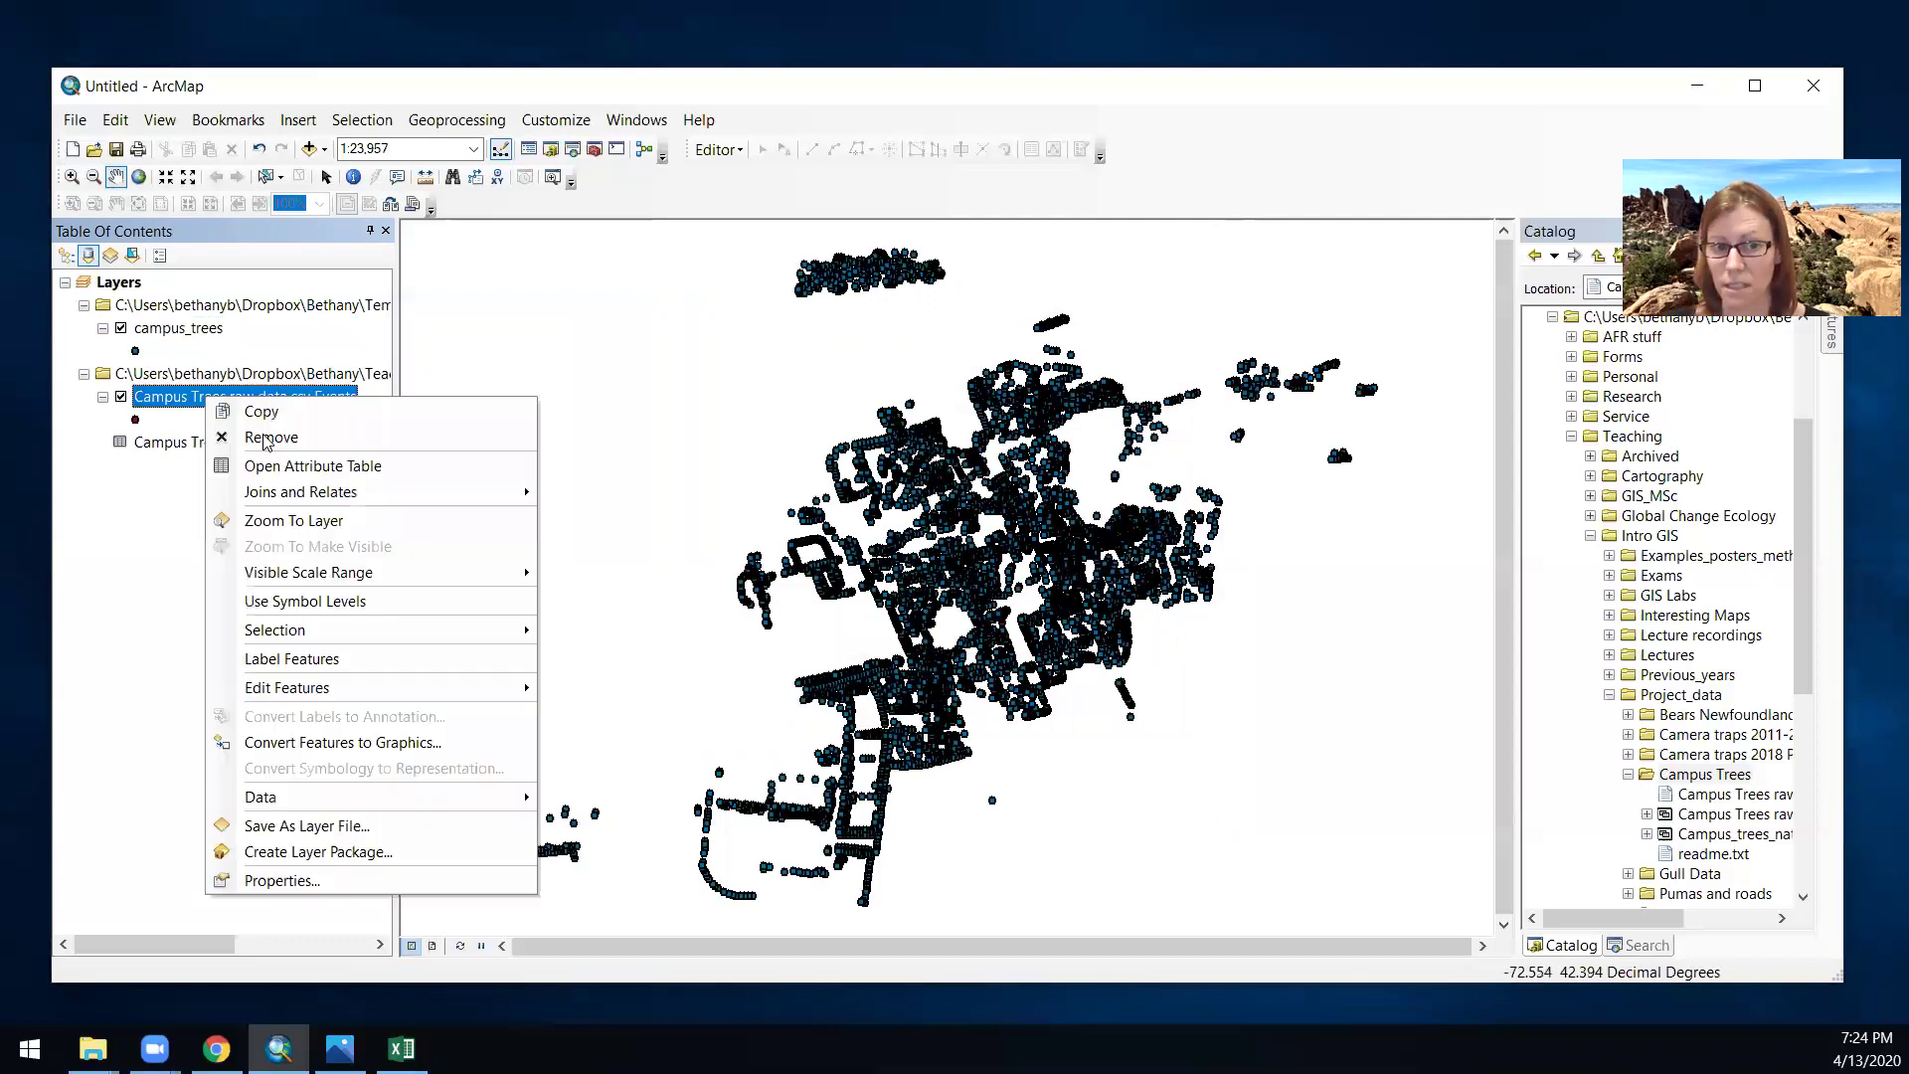
click(268, 439)
right_click(249, 397)
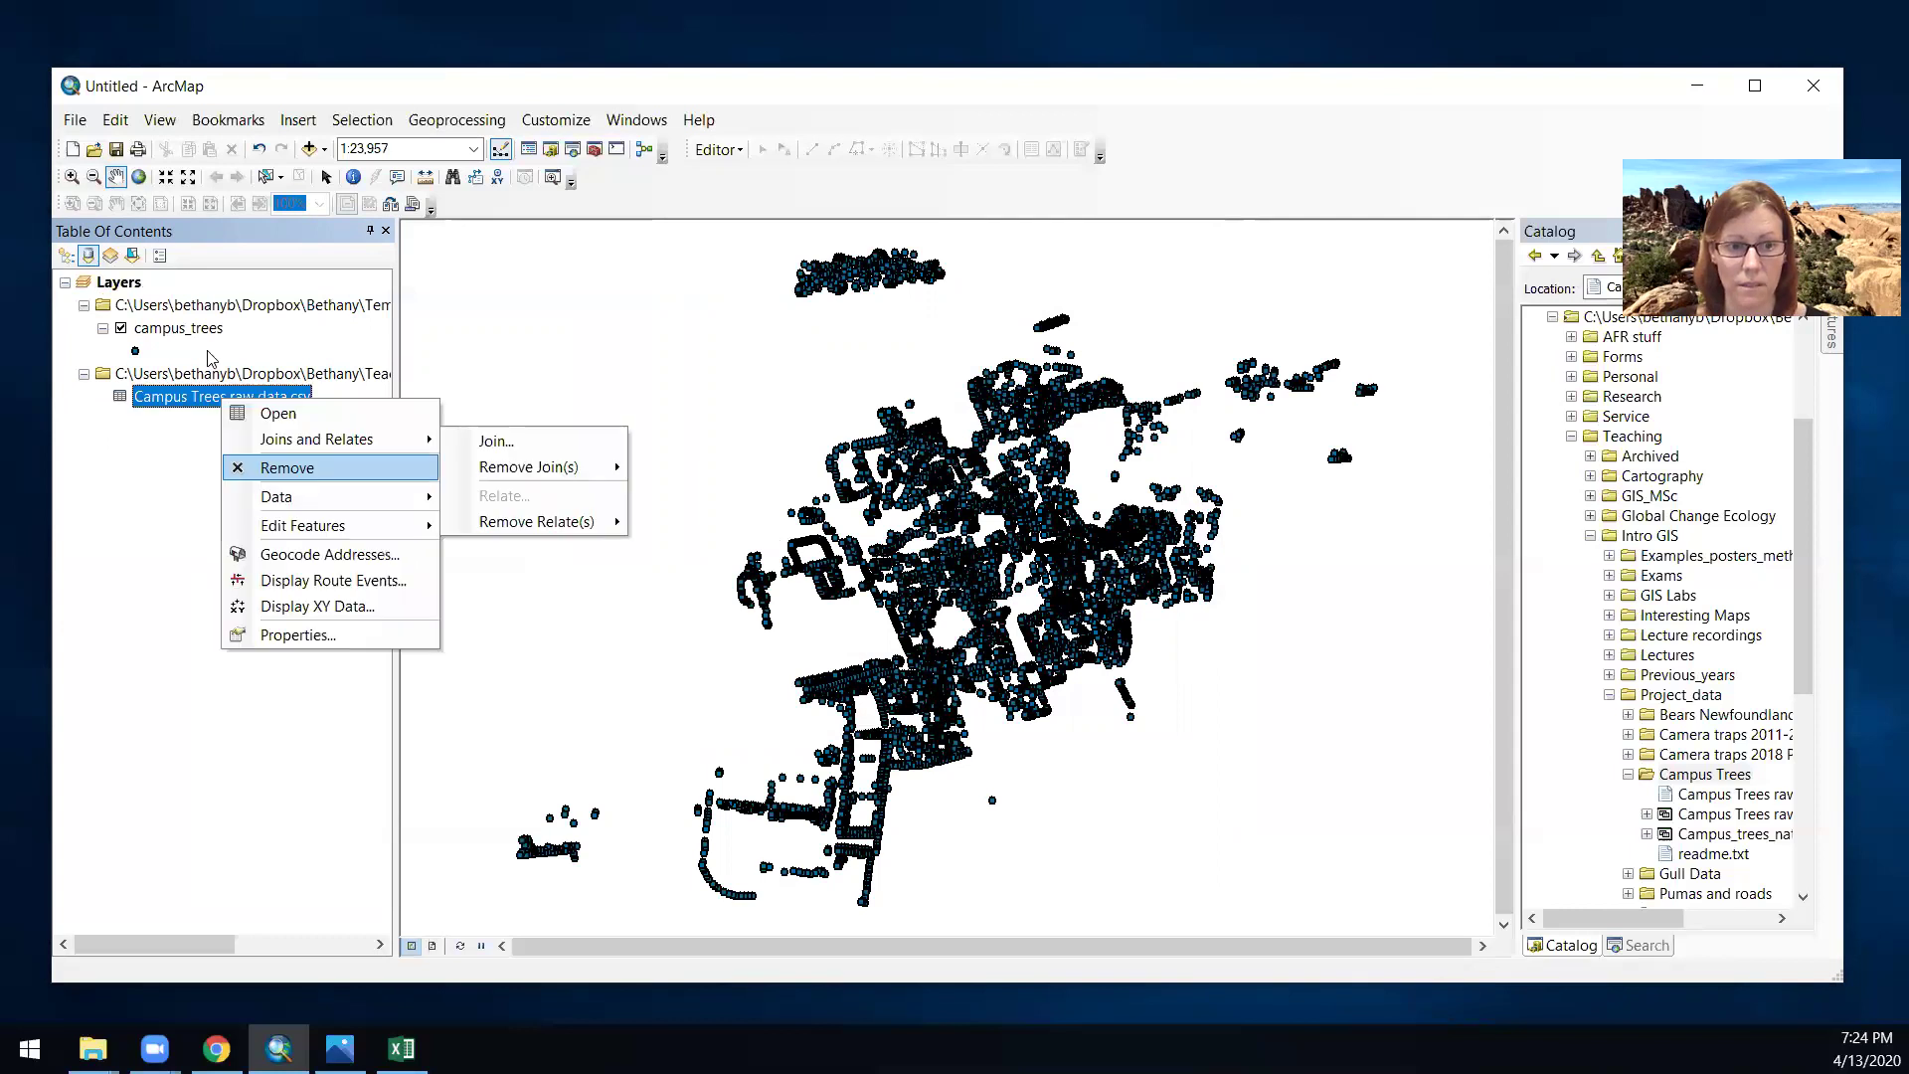
click(289, 463)
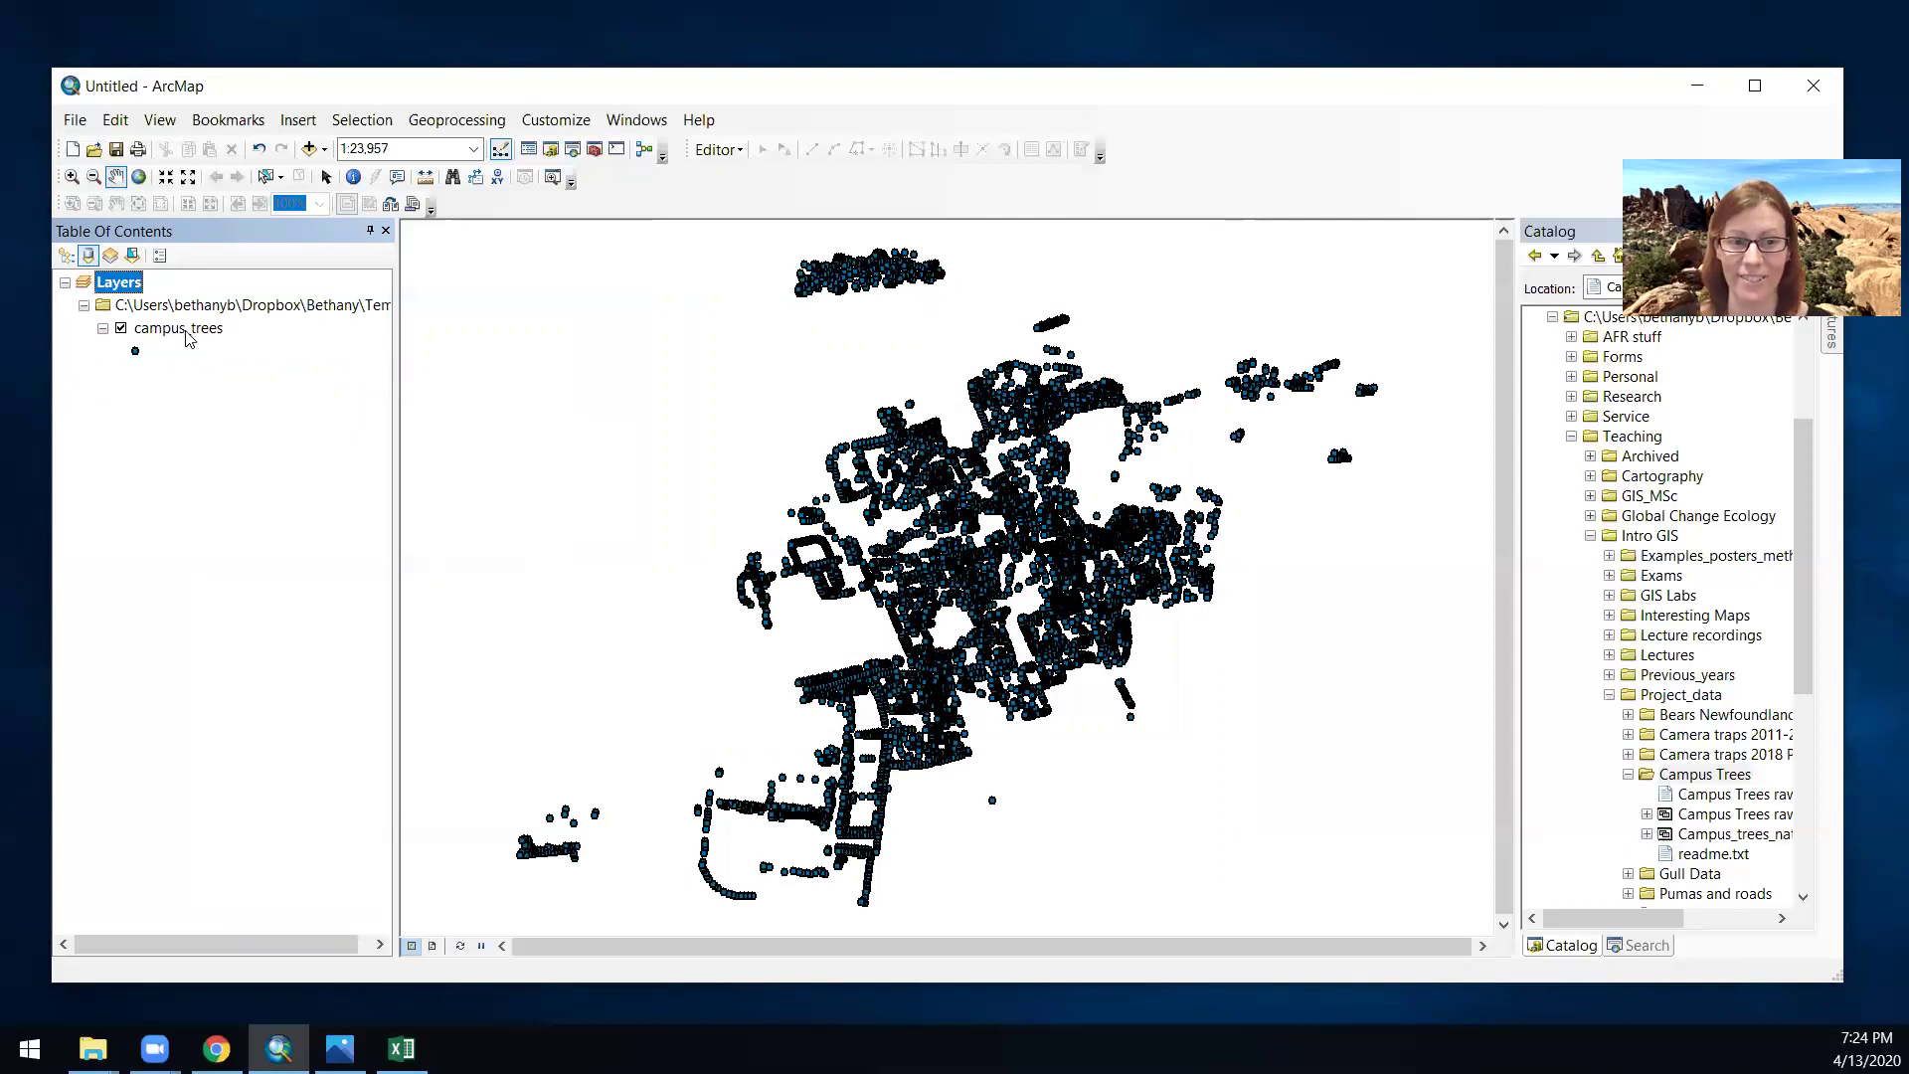
- Examine the attribute table of the campus_trees layer and close it
right_click(188, 338)
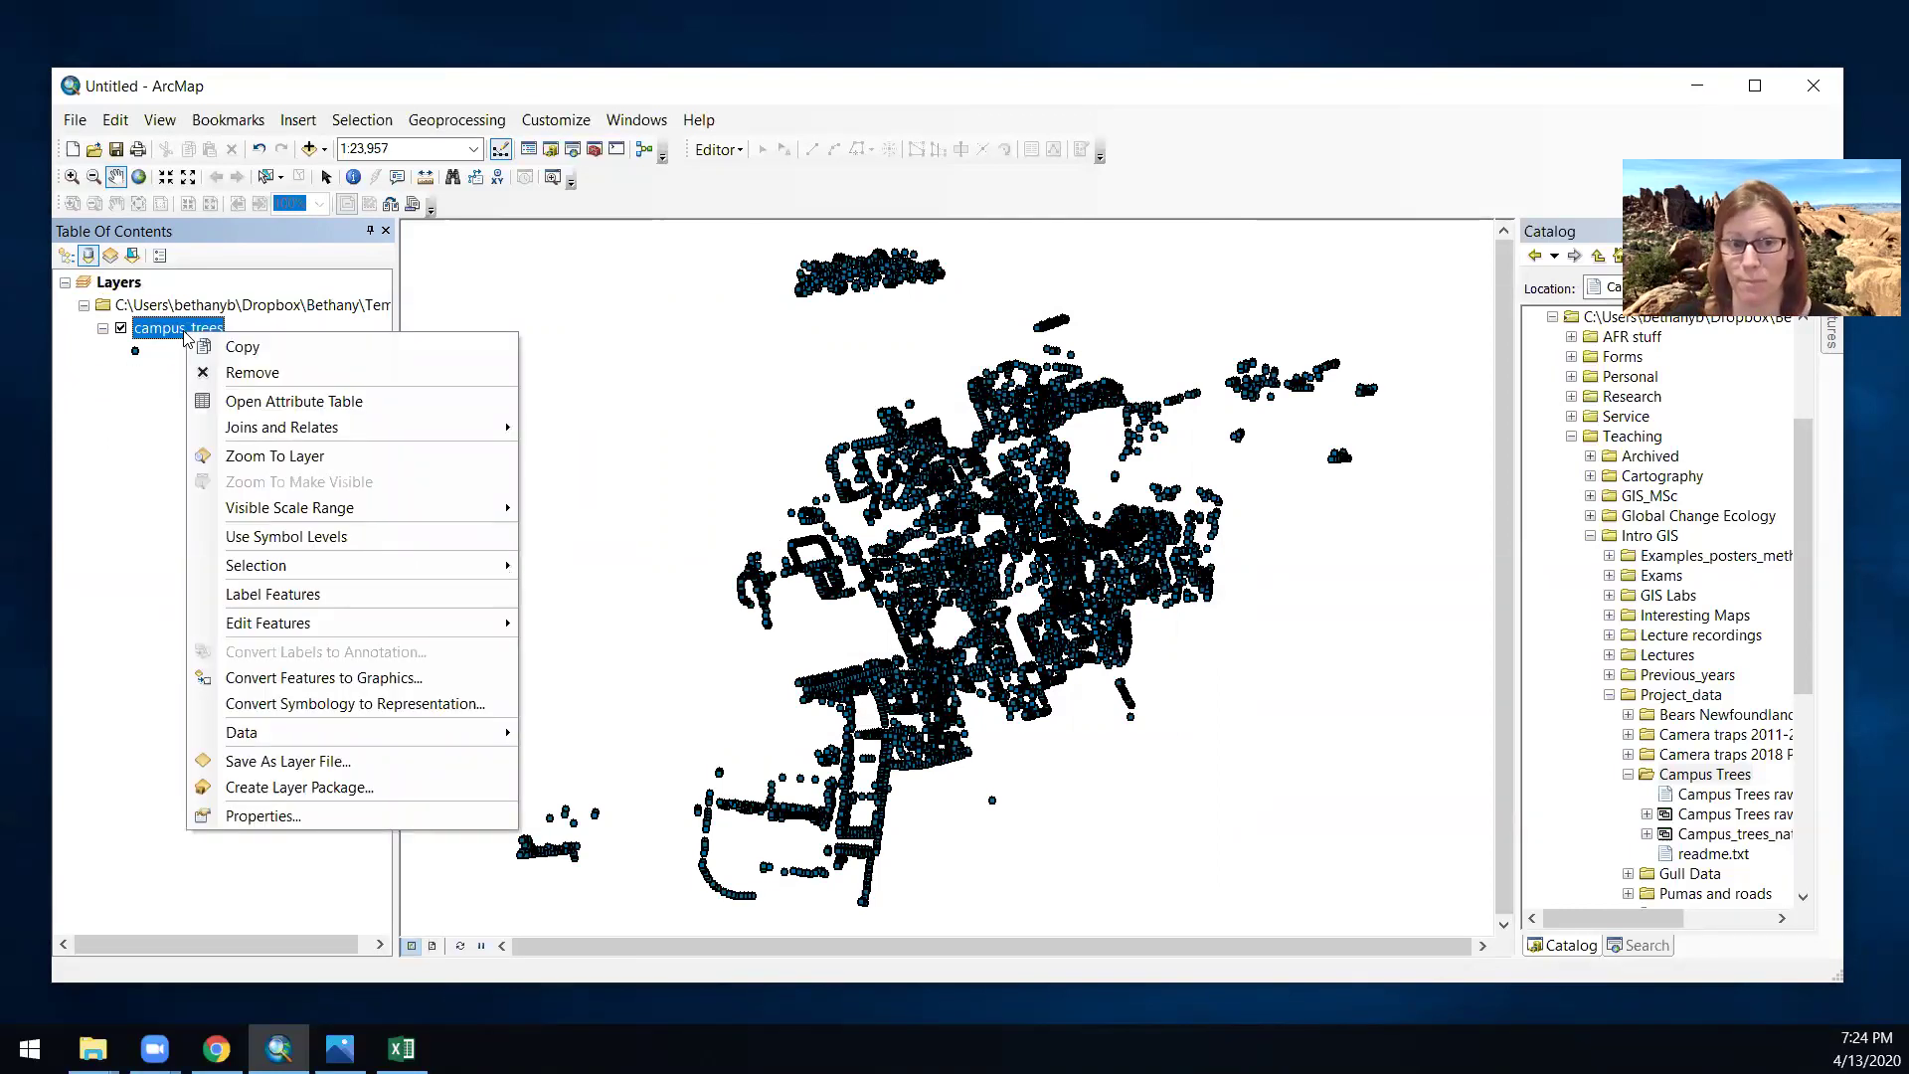
click(239, 401)
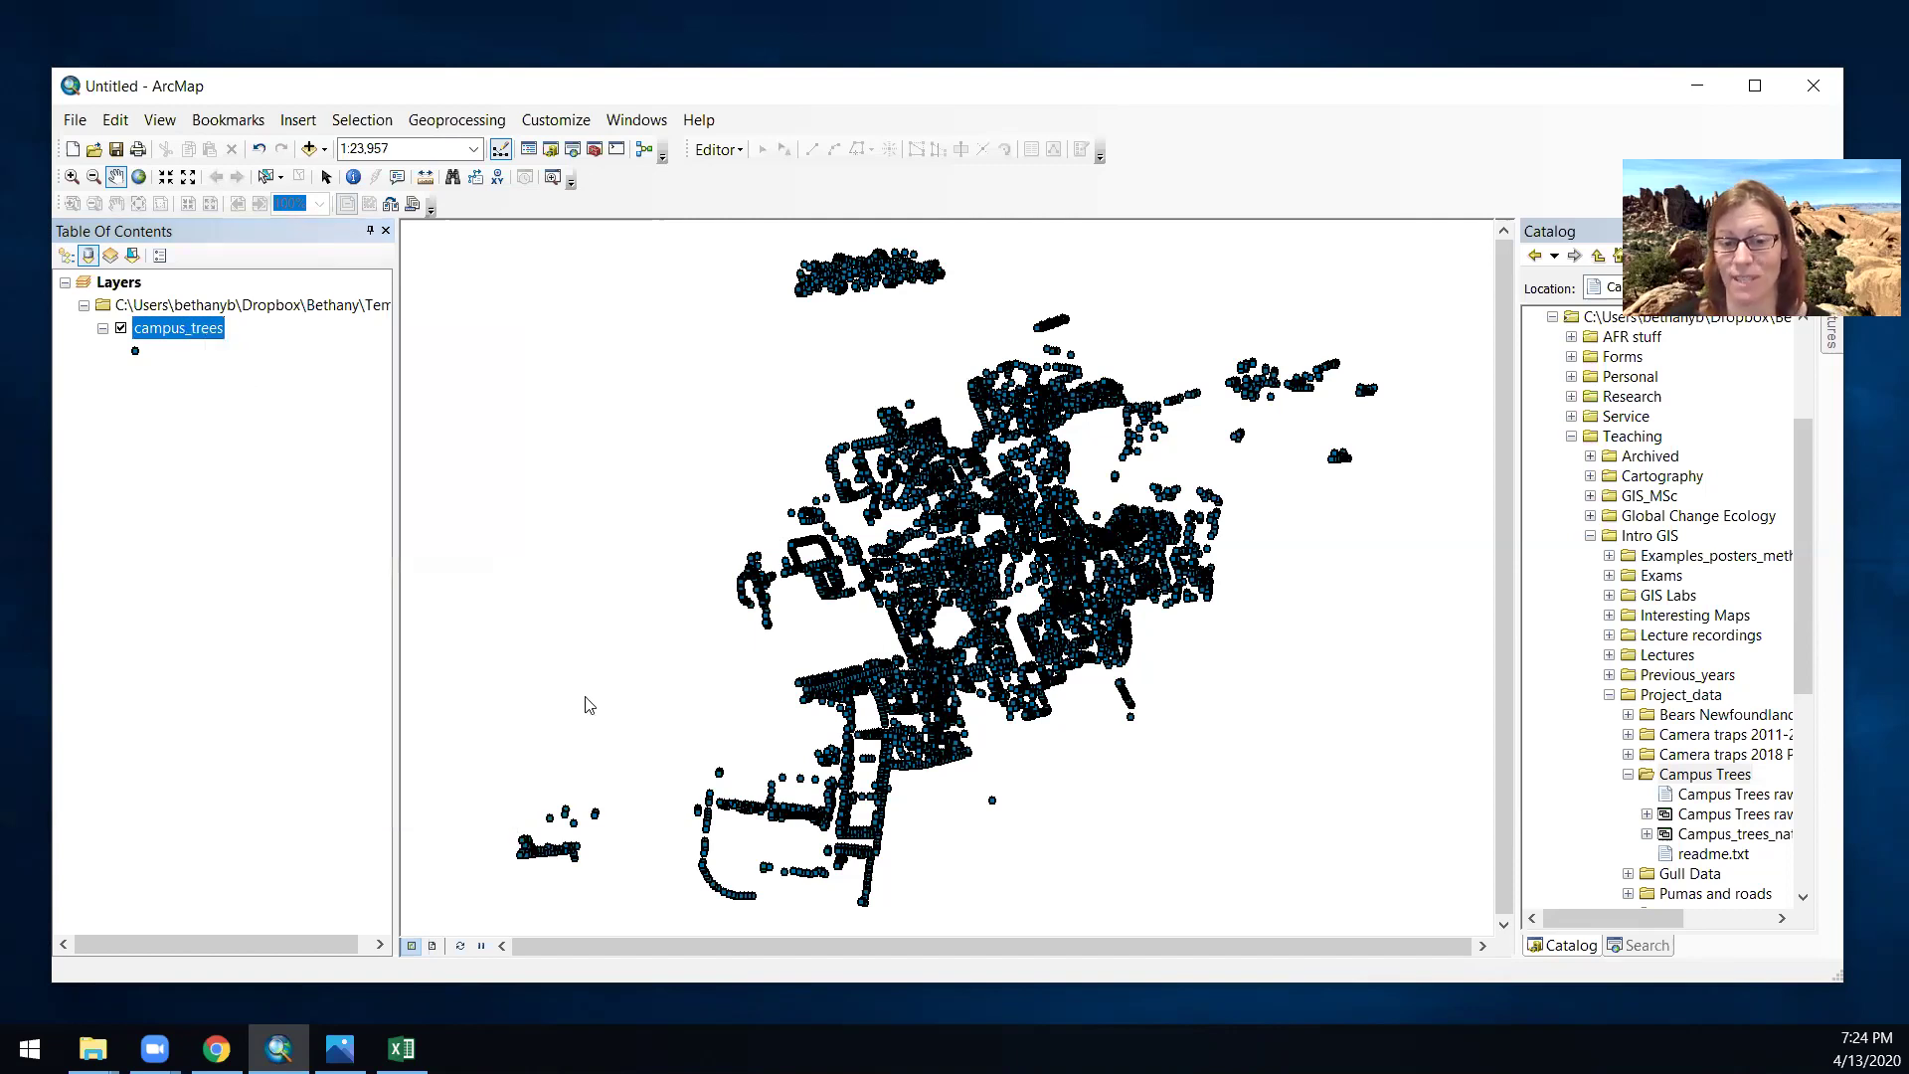
click(1027, 873)
click(1100, 873)
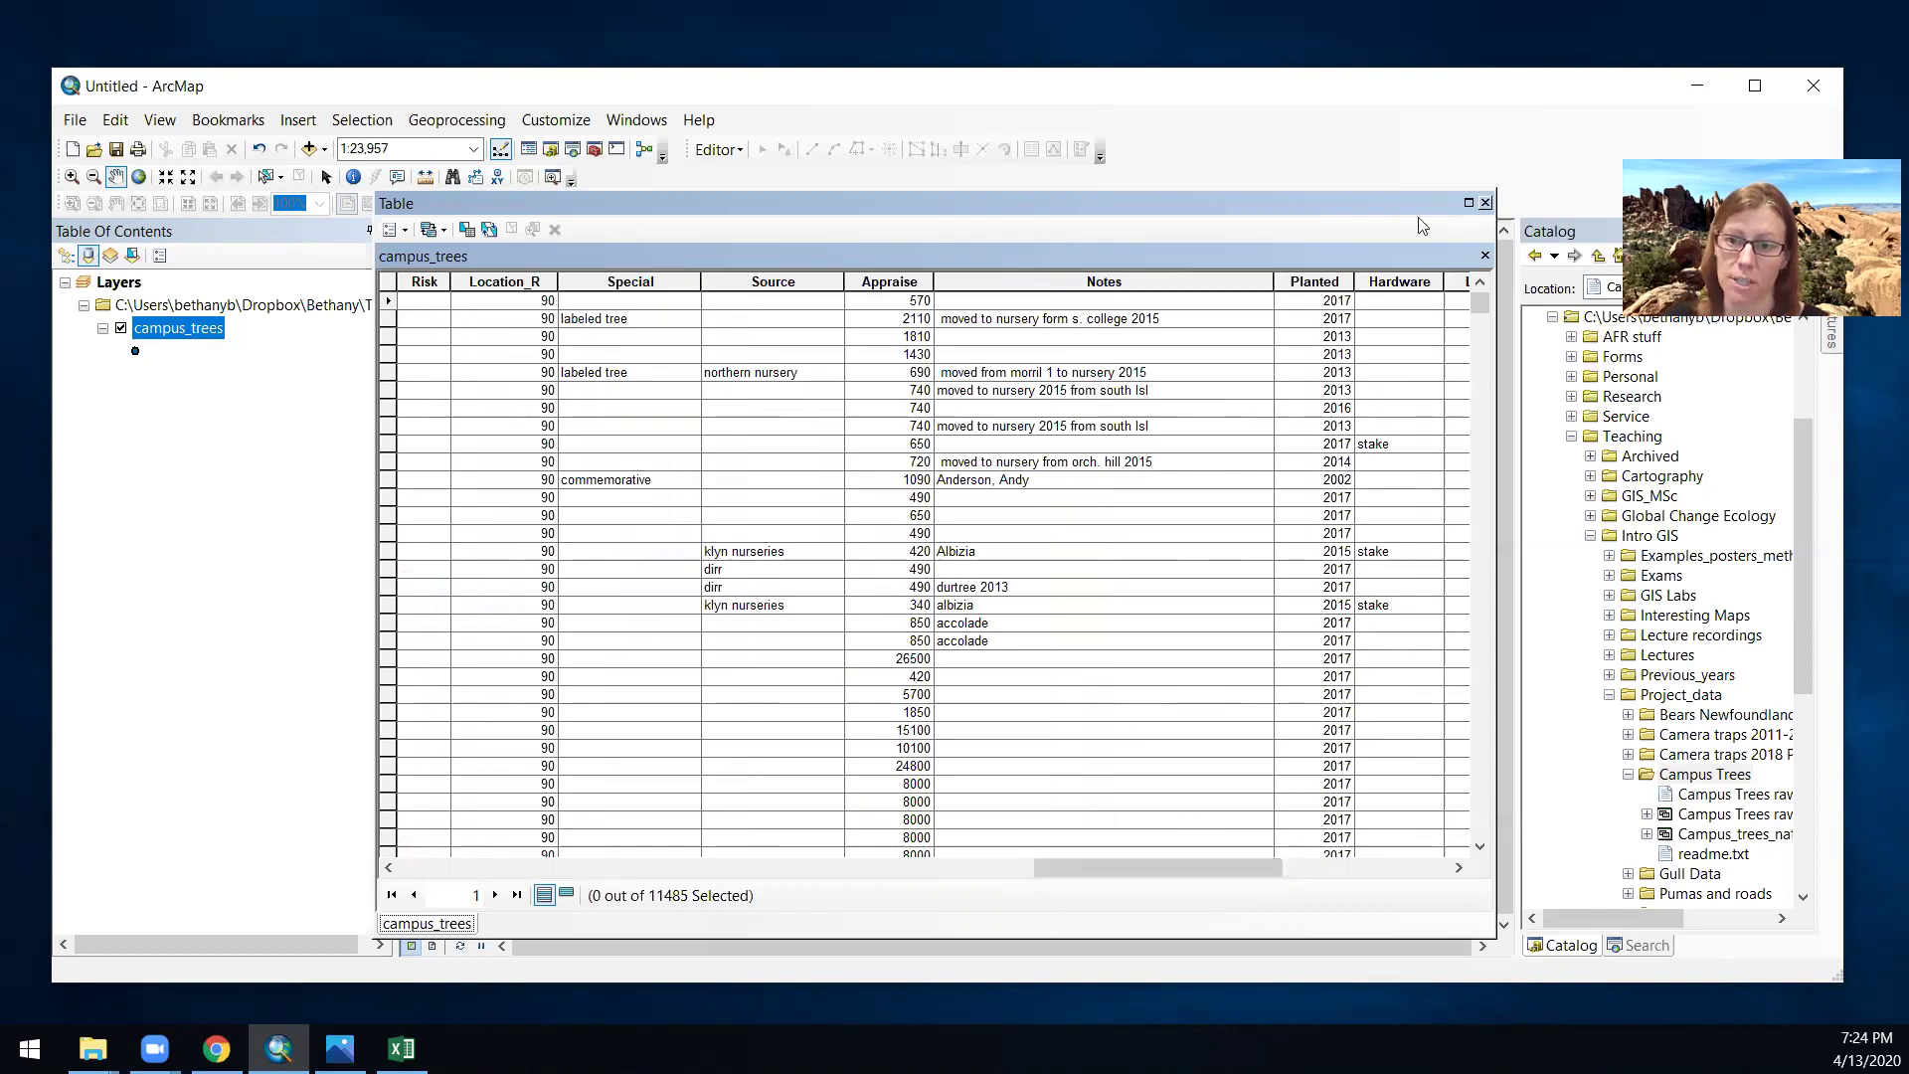
click(1486, 203)
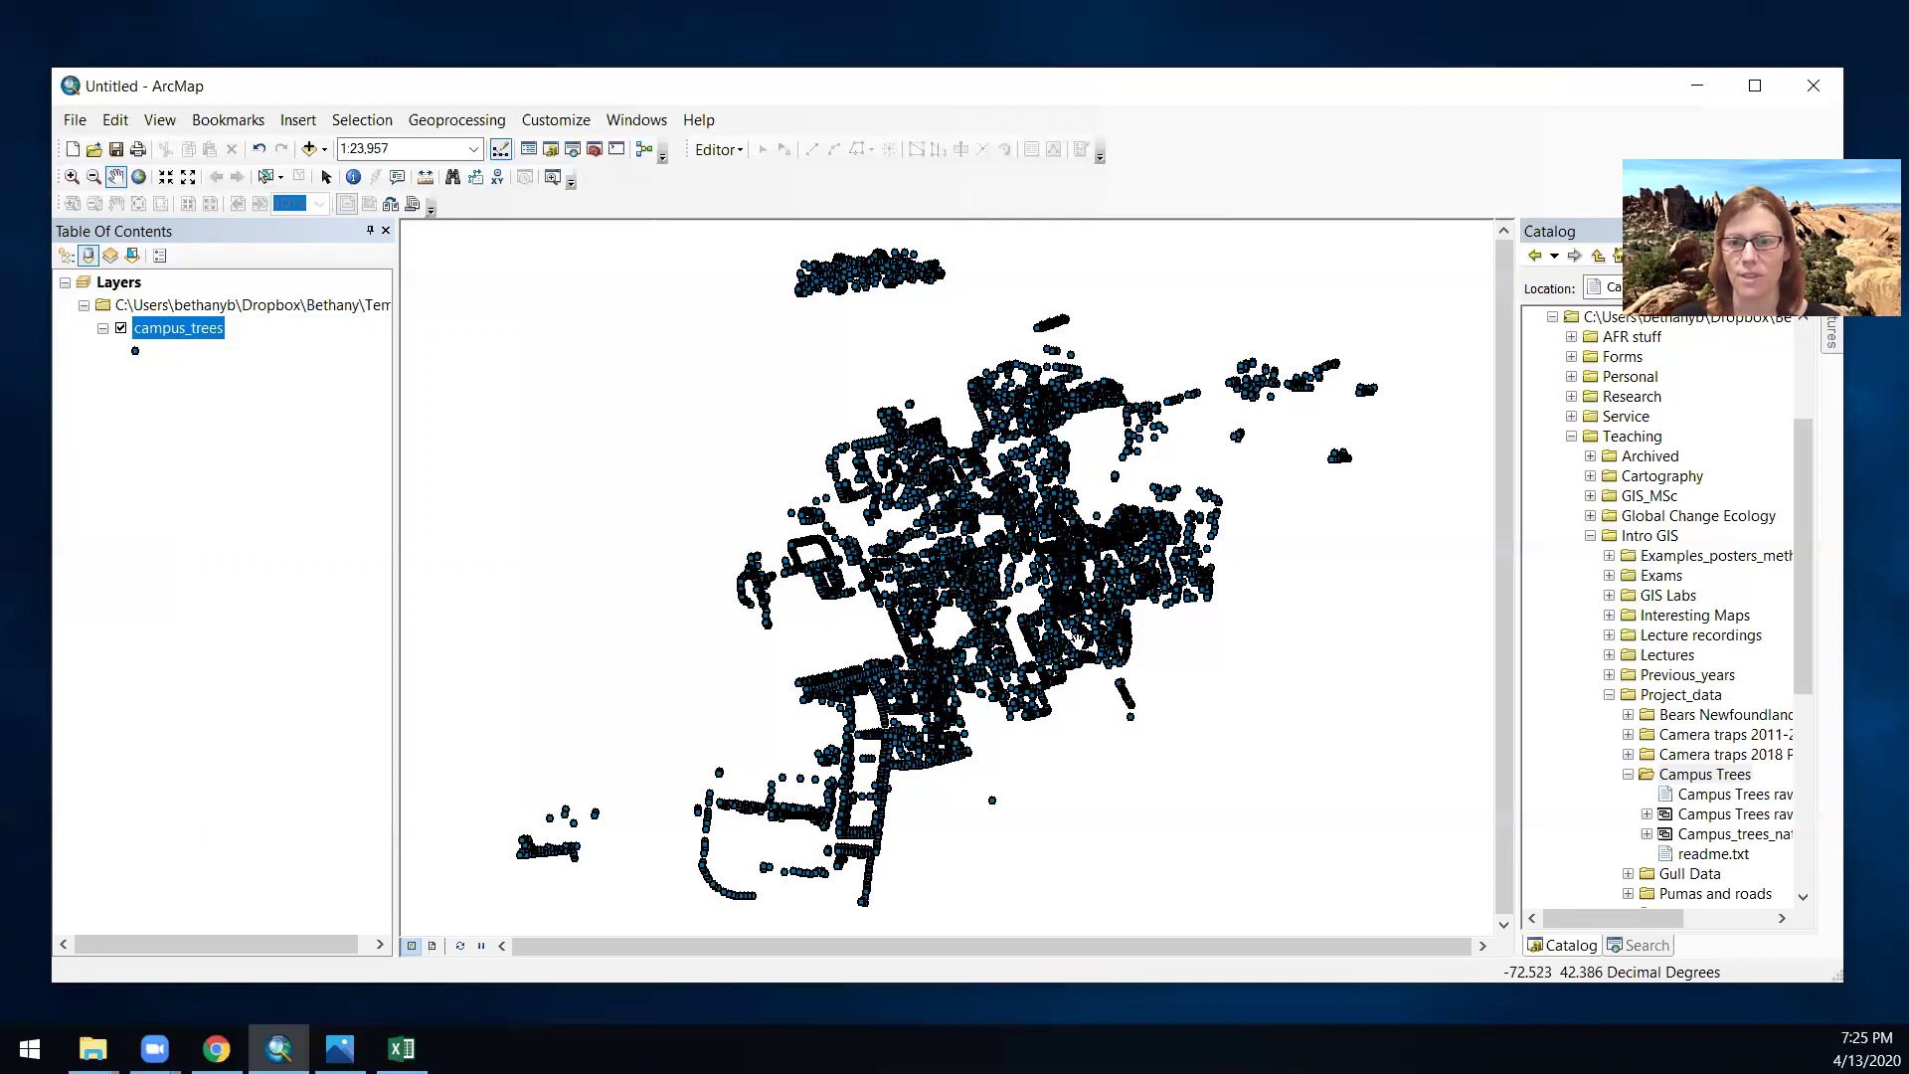
- Search for fishnet, view the parameters of the Create Fishnet tool, and close it without running it
click(1633, 944)
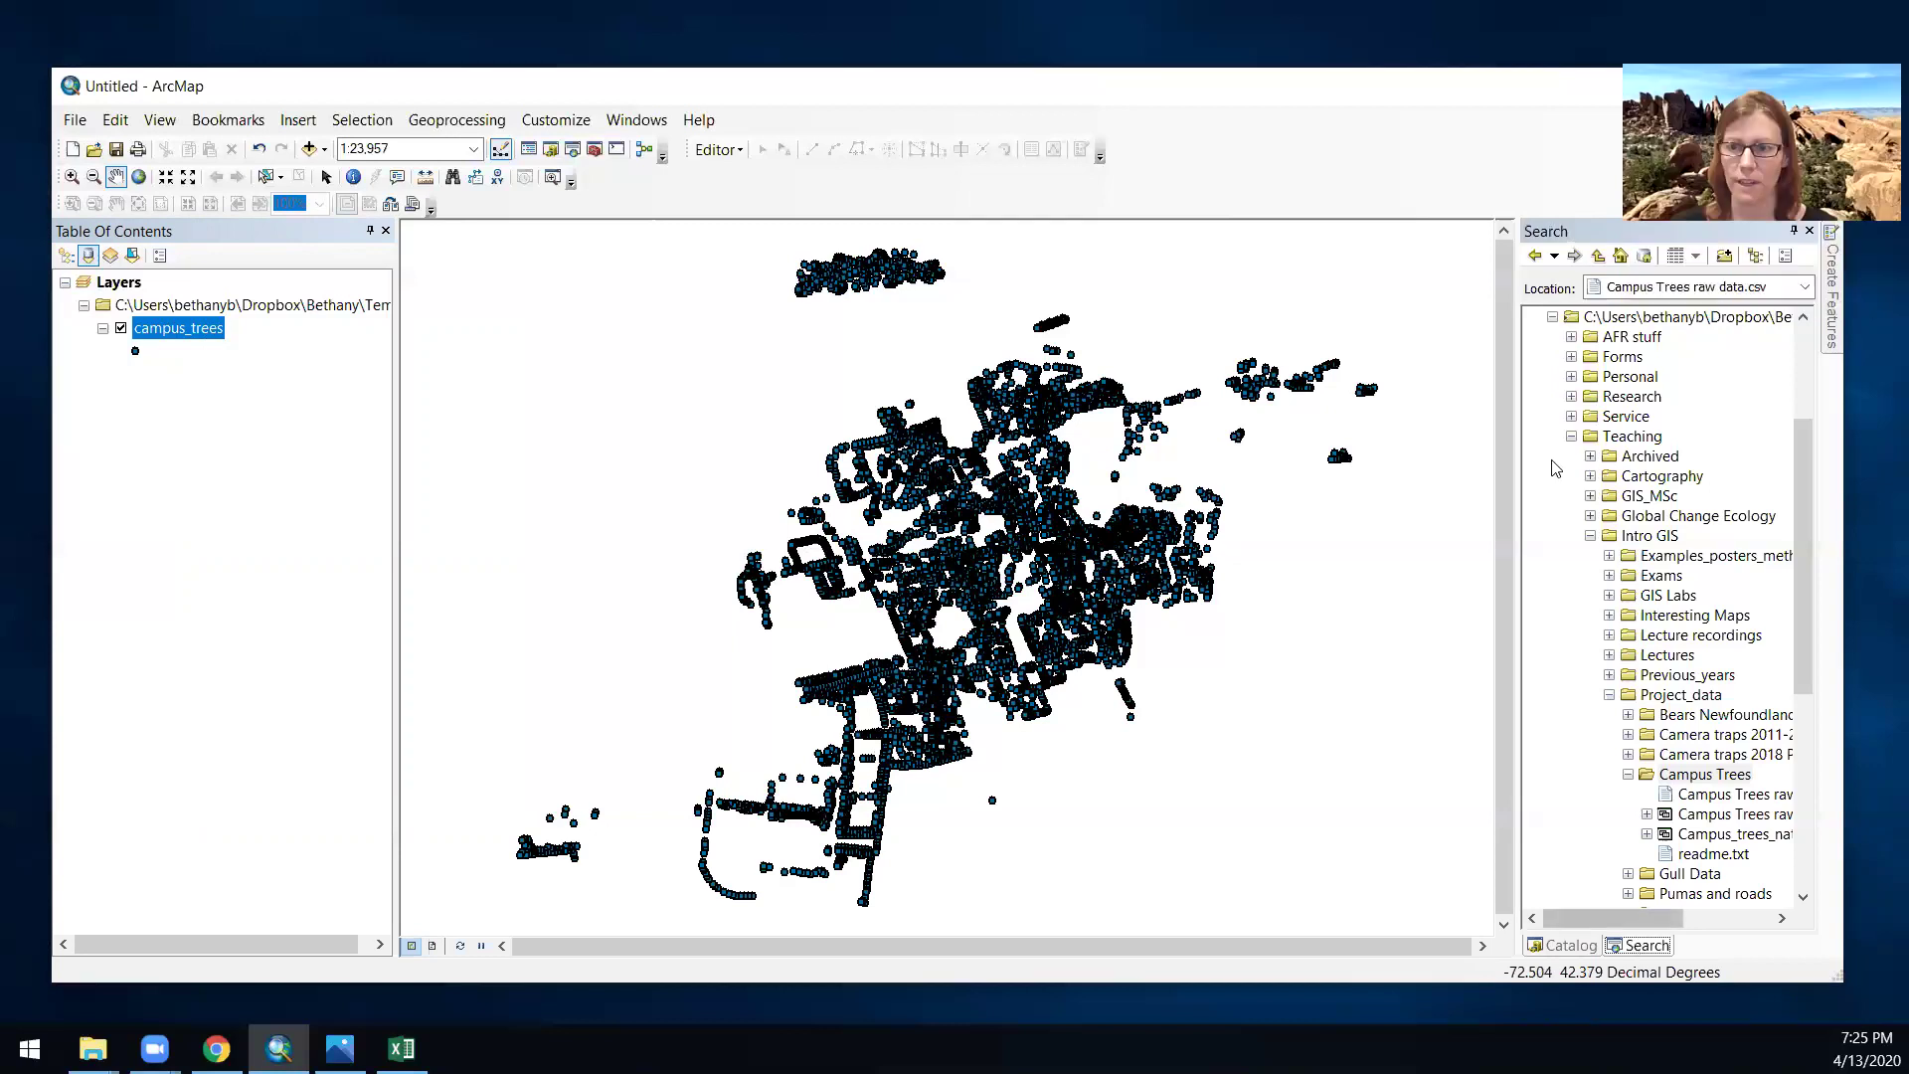
click(1571, 311)
text(fish)
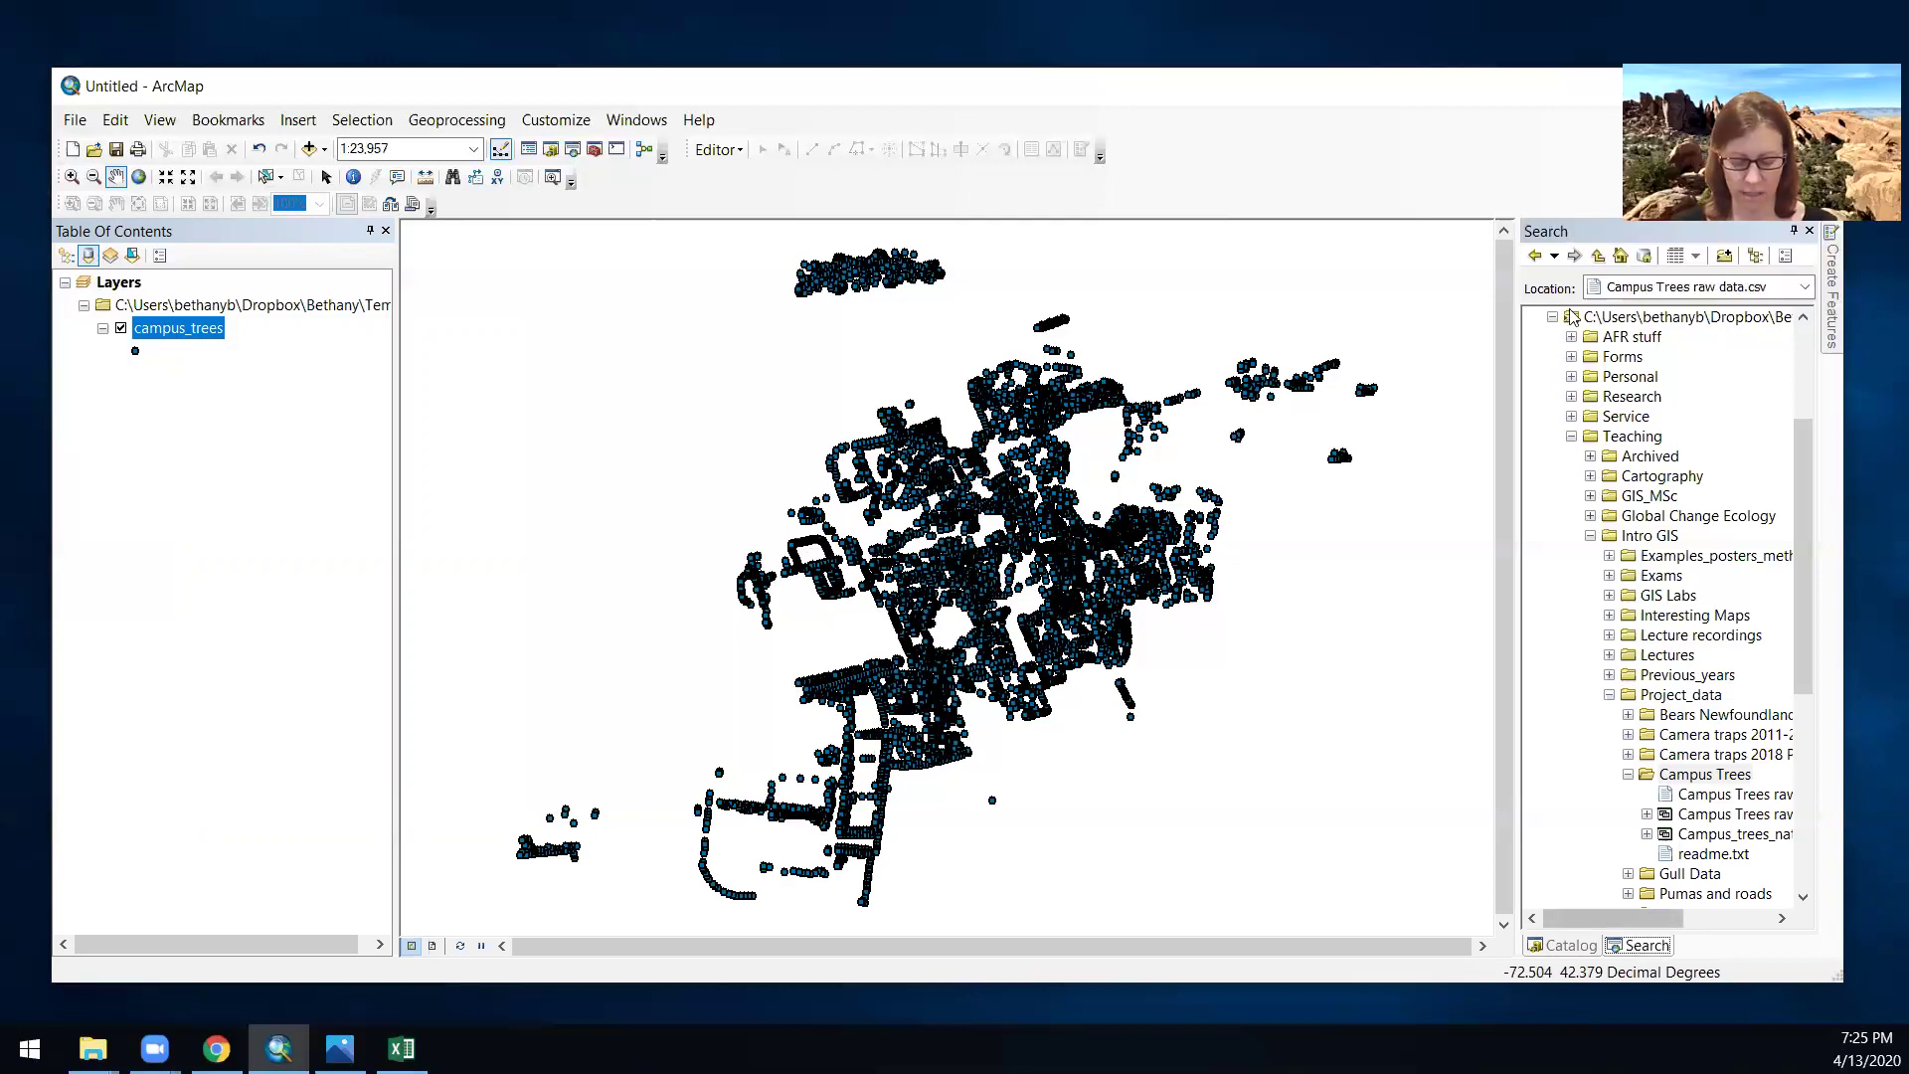
text(n)
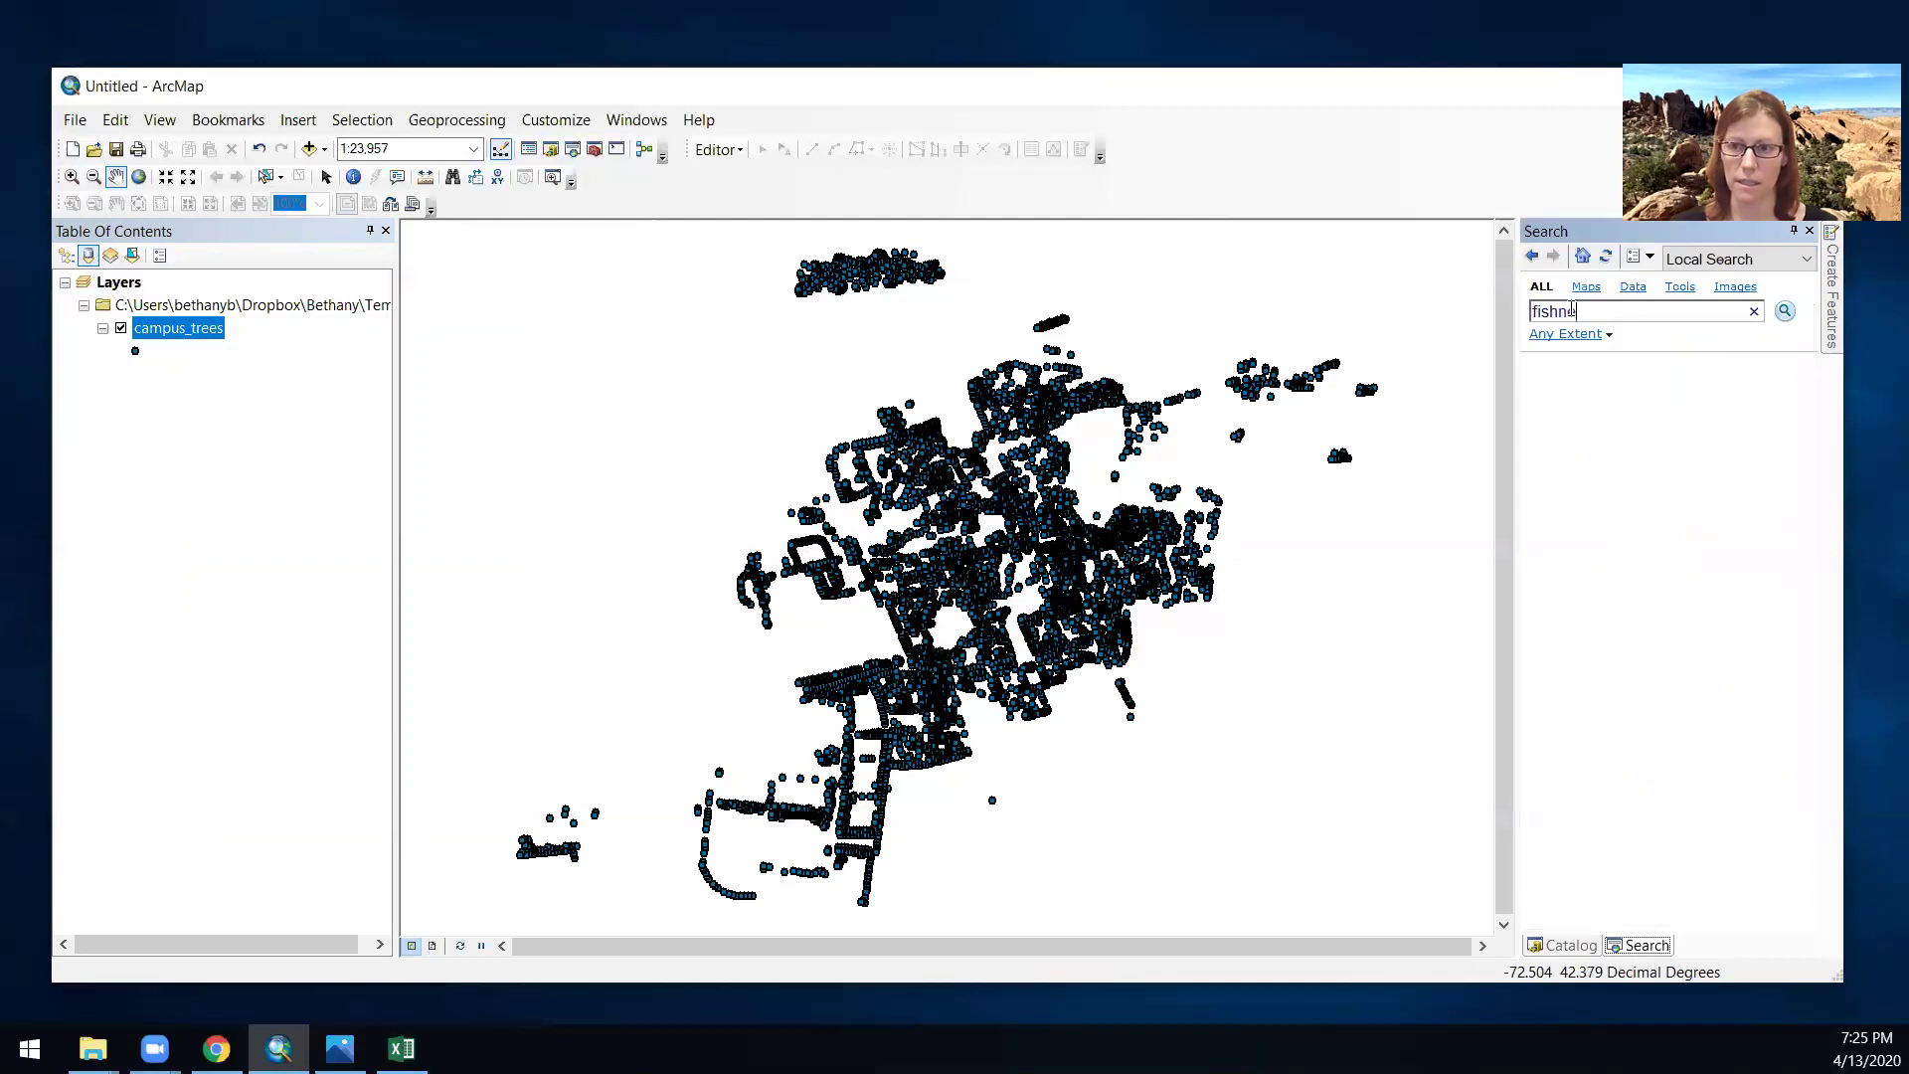
key(Return)
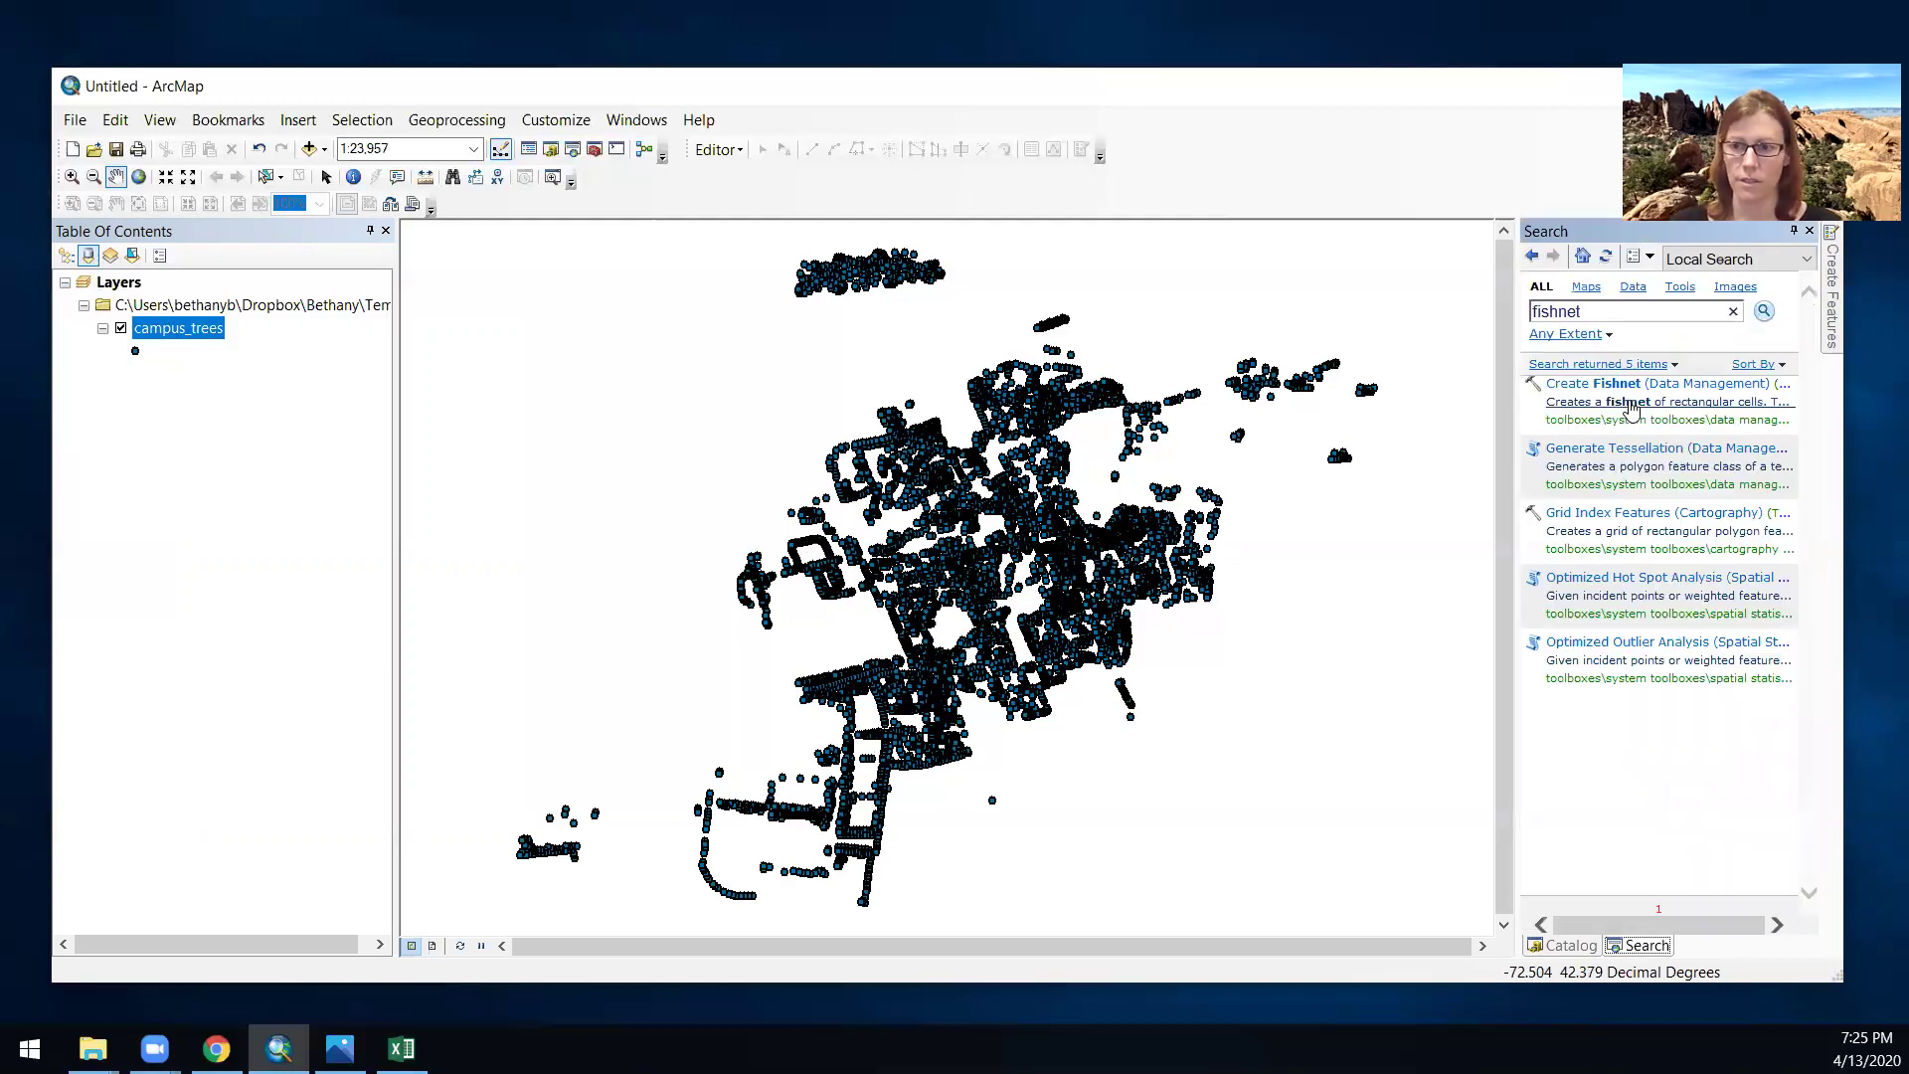
click(1631, 385)
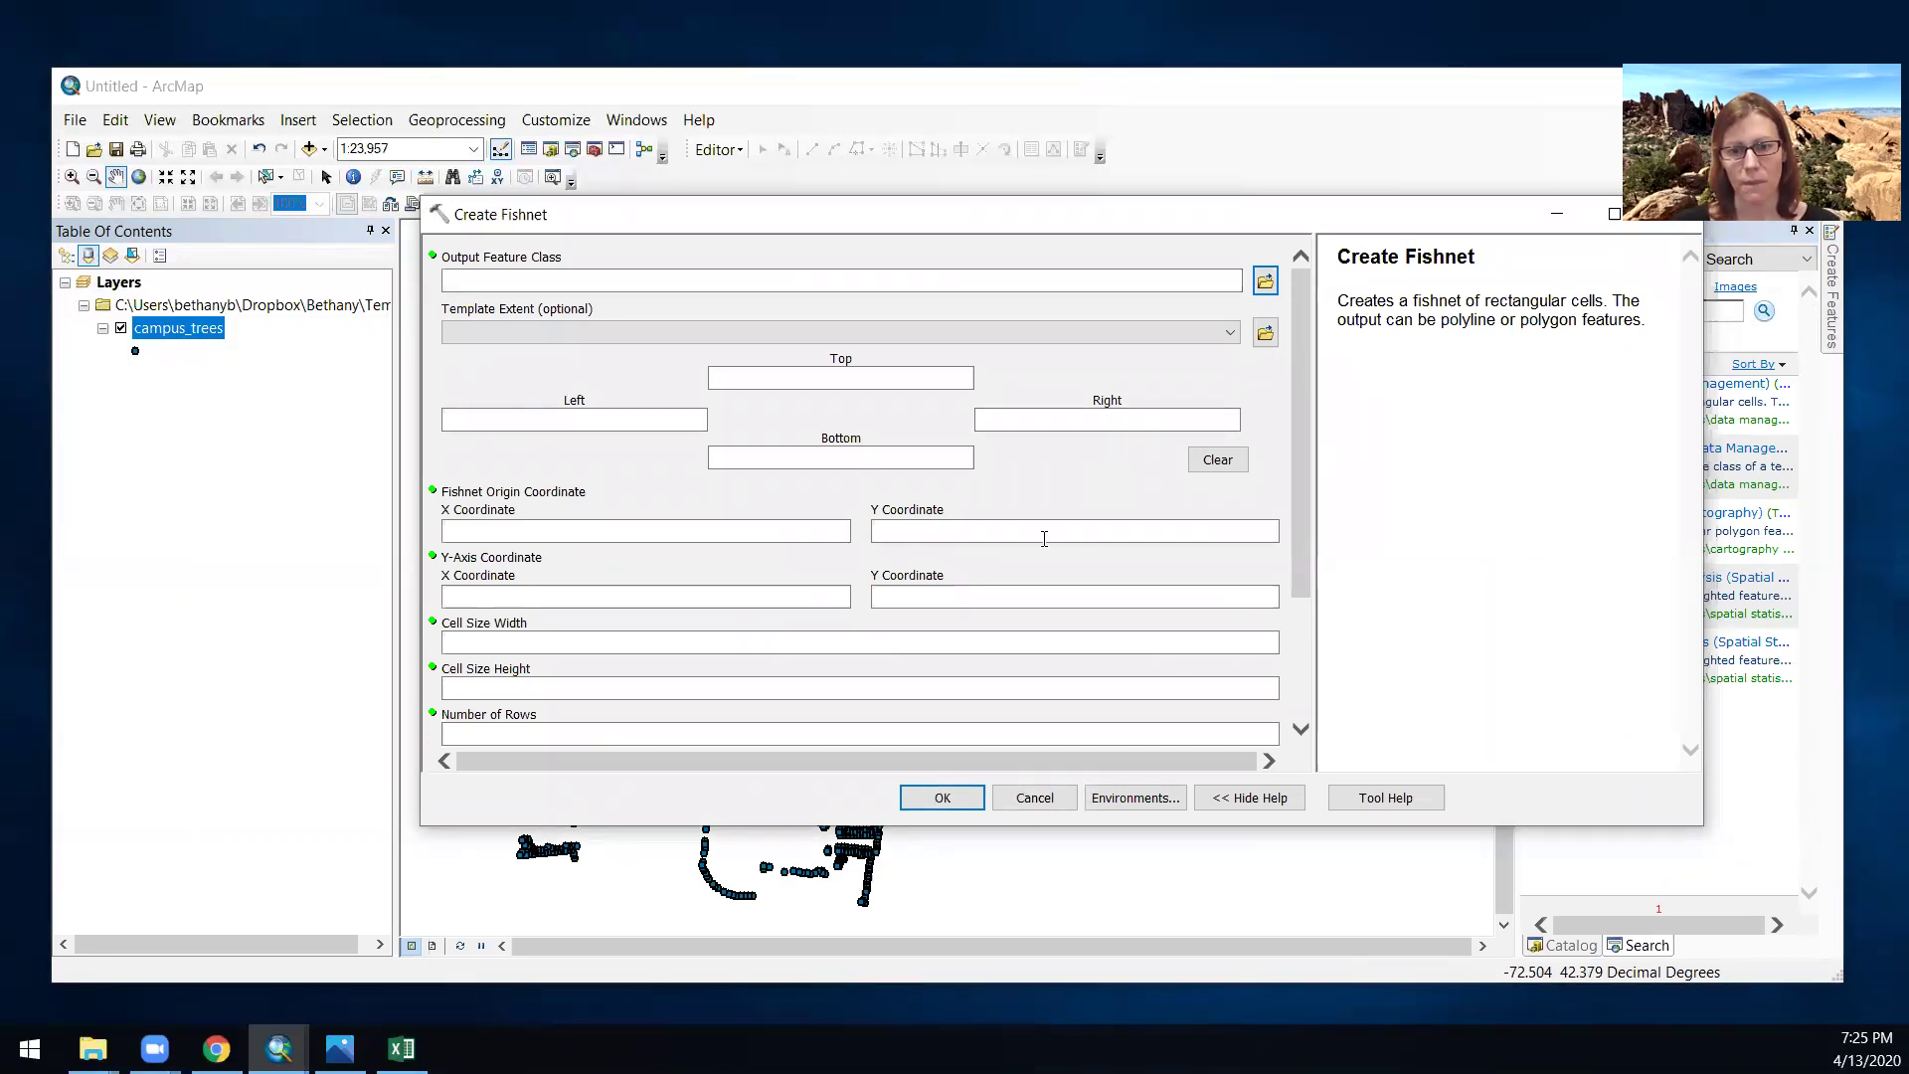
click(1035, 797)
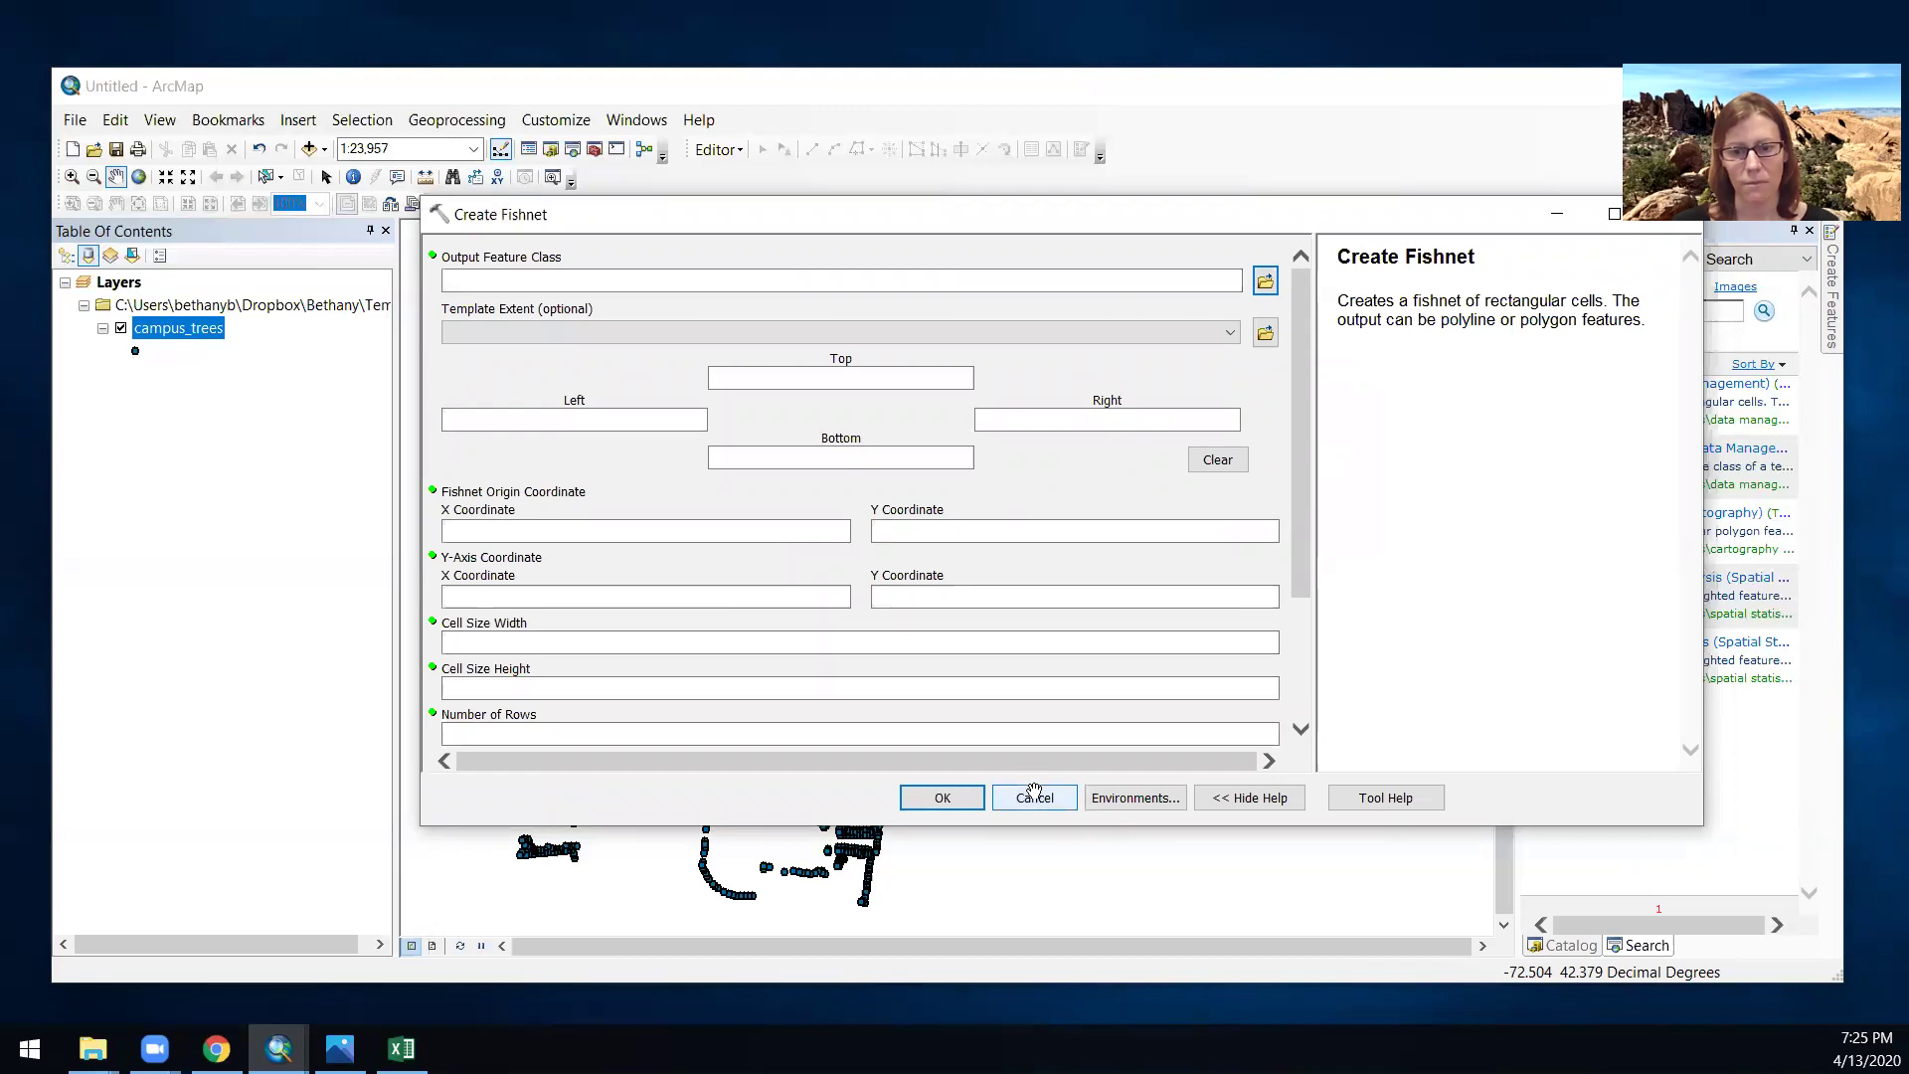
- Set the data frame's coordinate system to the projected state plane system NAD 1983 StatePlane Massachusetts FIPS 2001 (Meters)
right_click(118, 284)
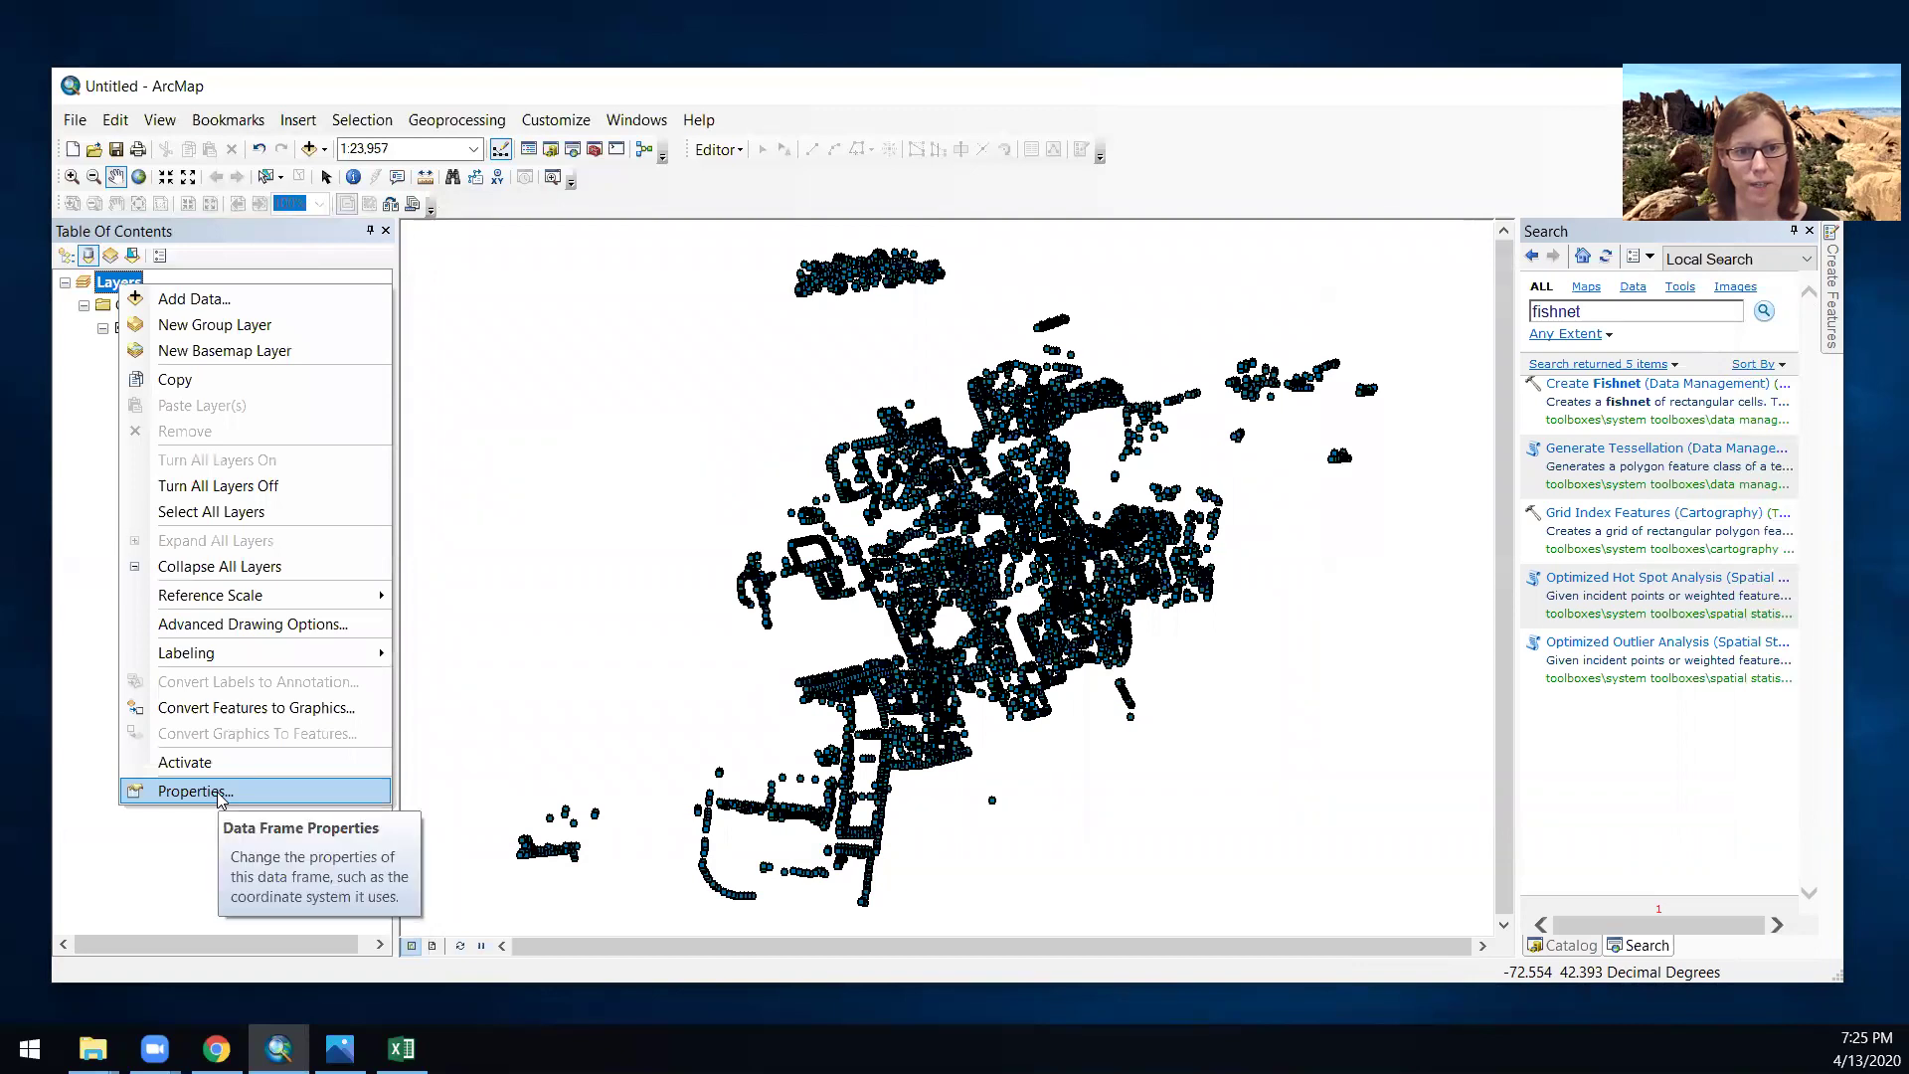
click(195, 792)
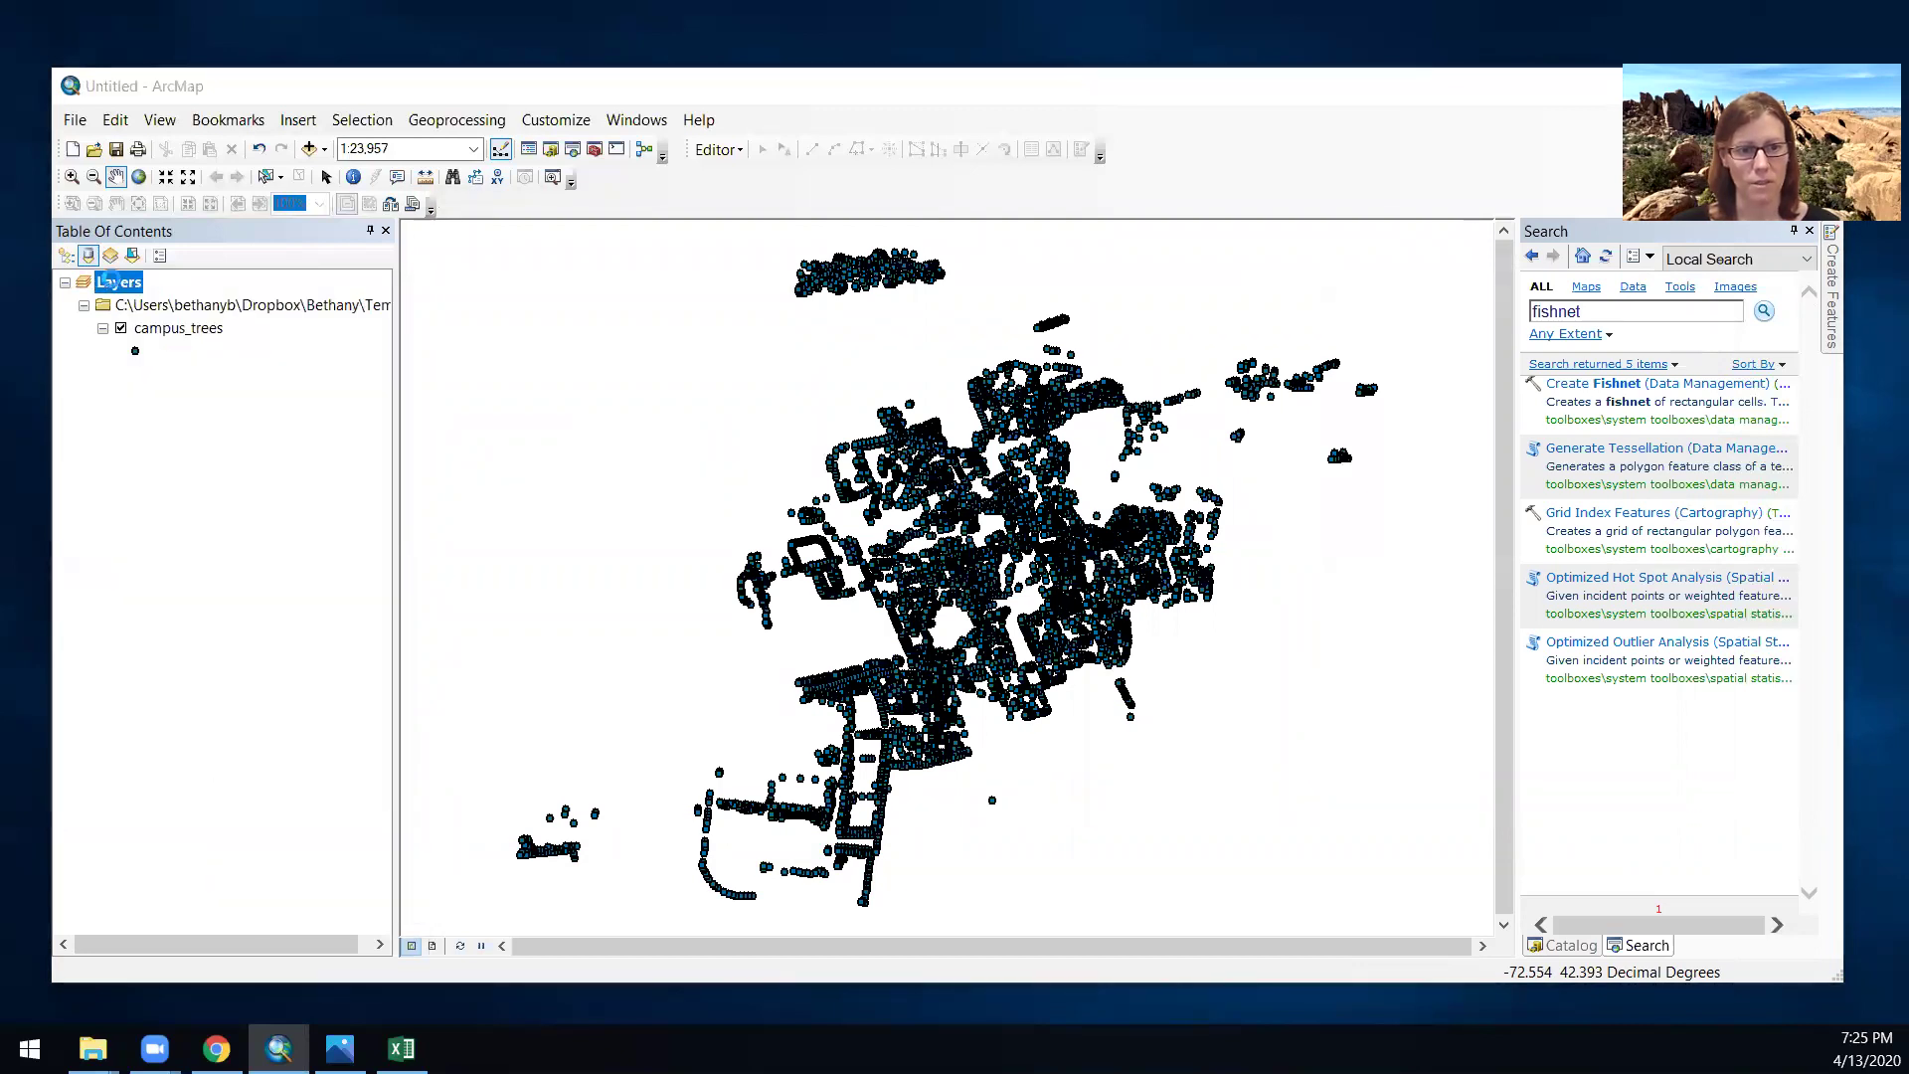
scroll(1121, 409, up, 3)
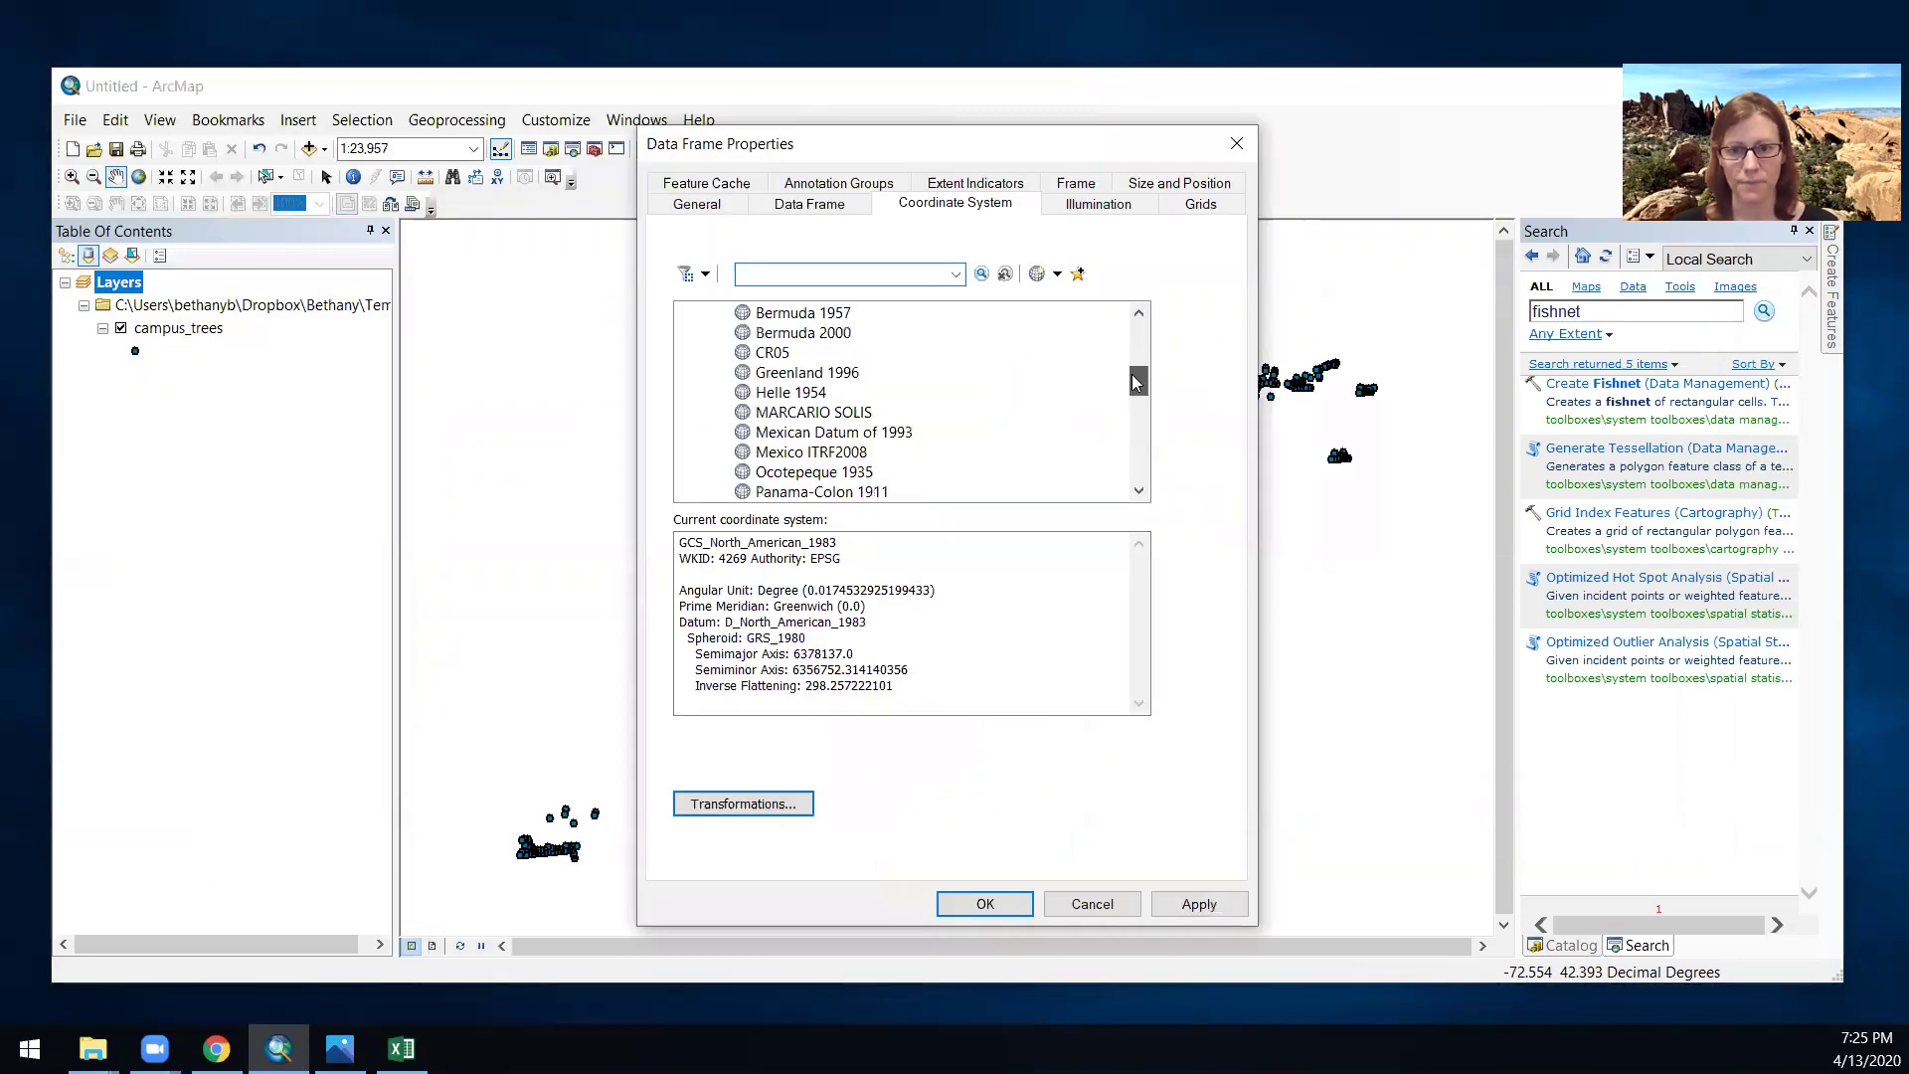
scroll(1115, 314, up, 10)
click(687, 332)
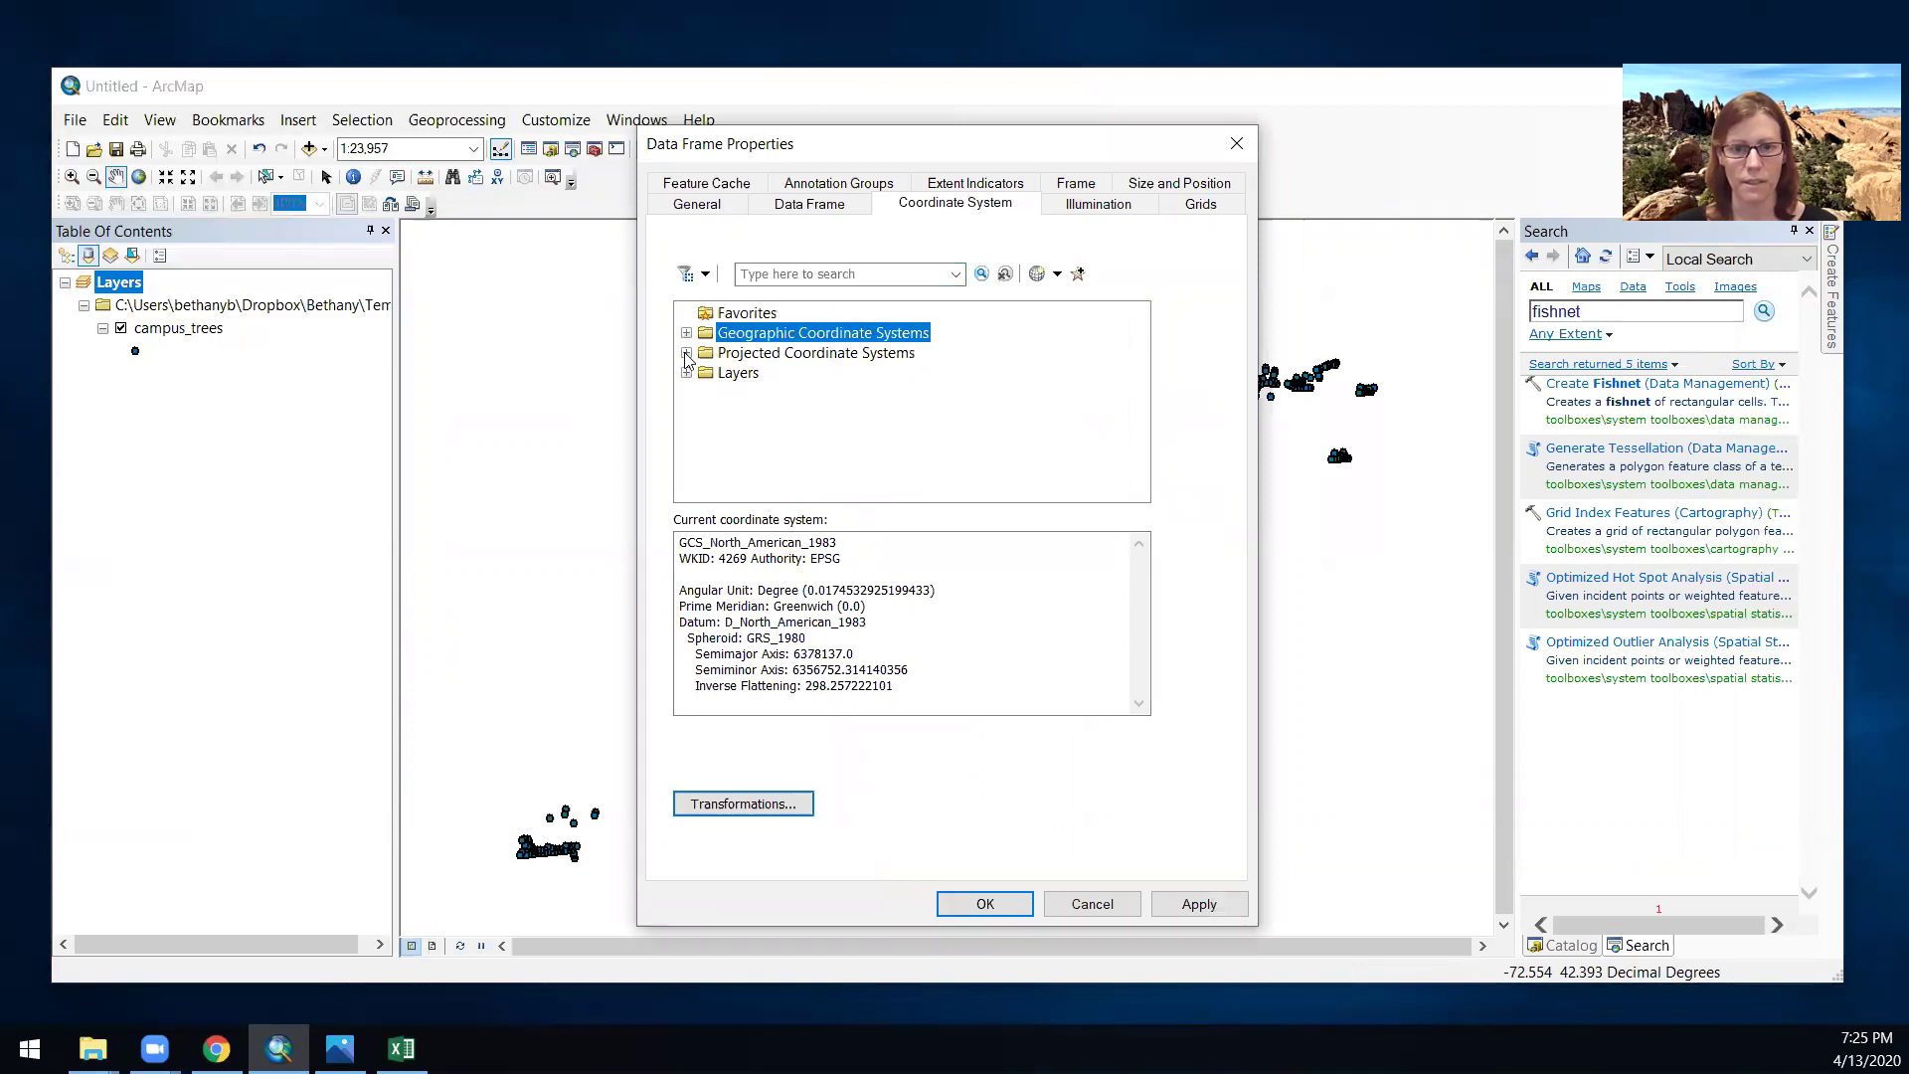
click(686, 352)
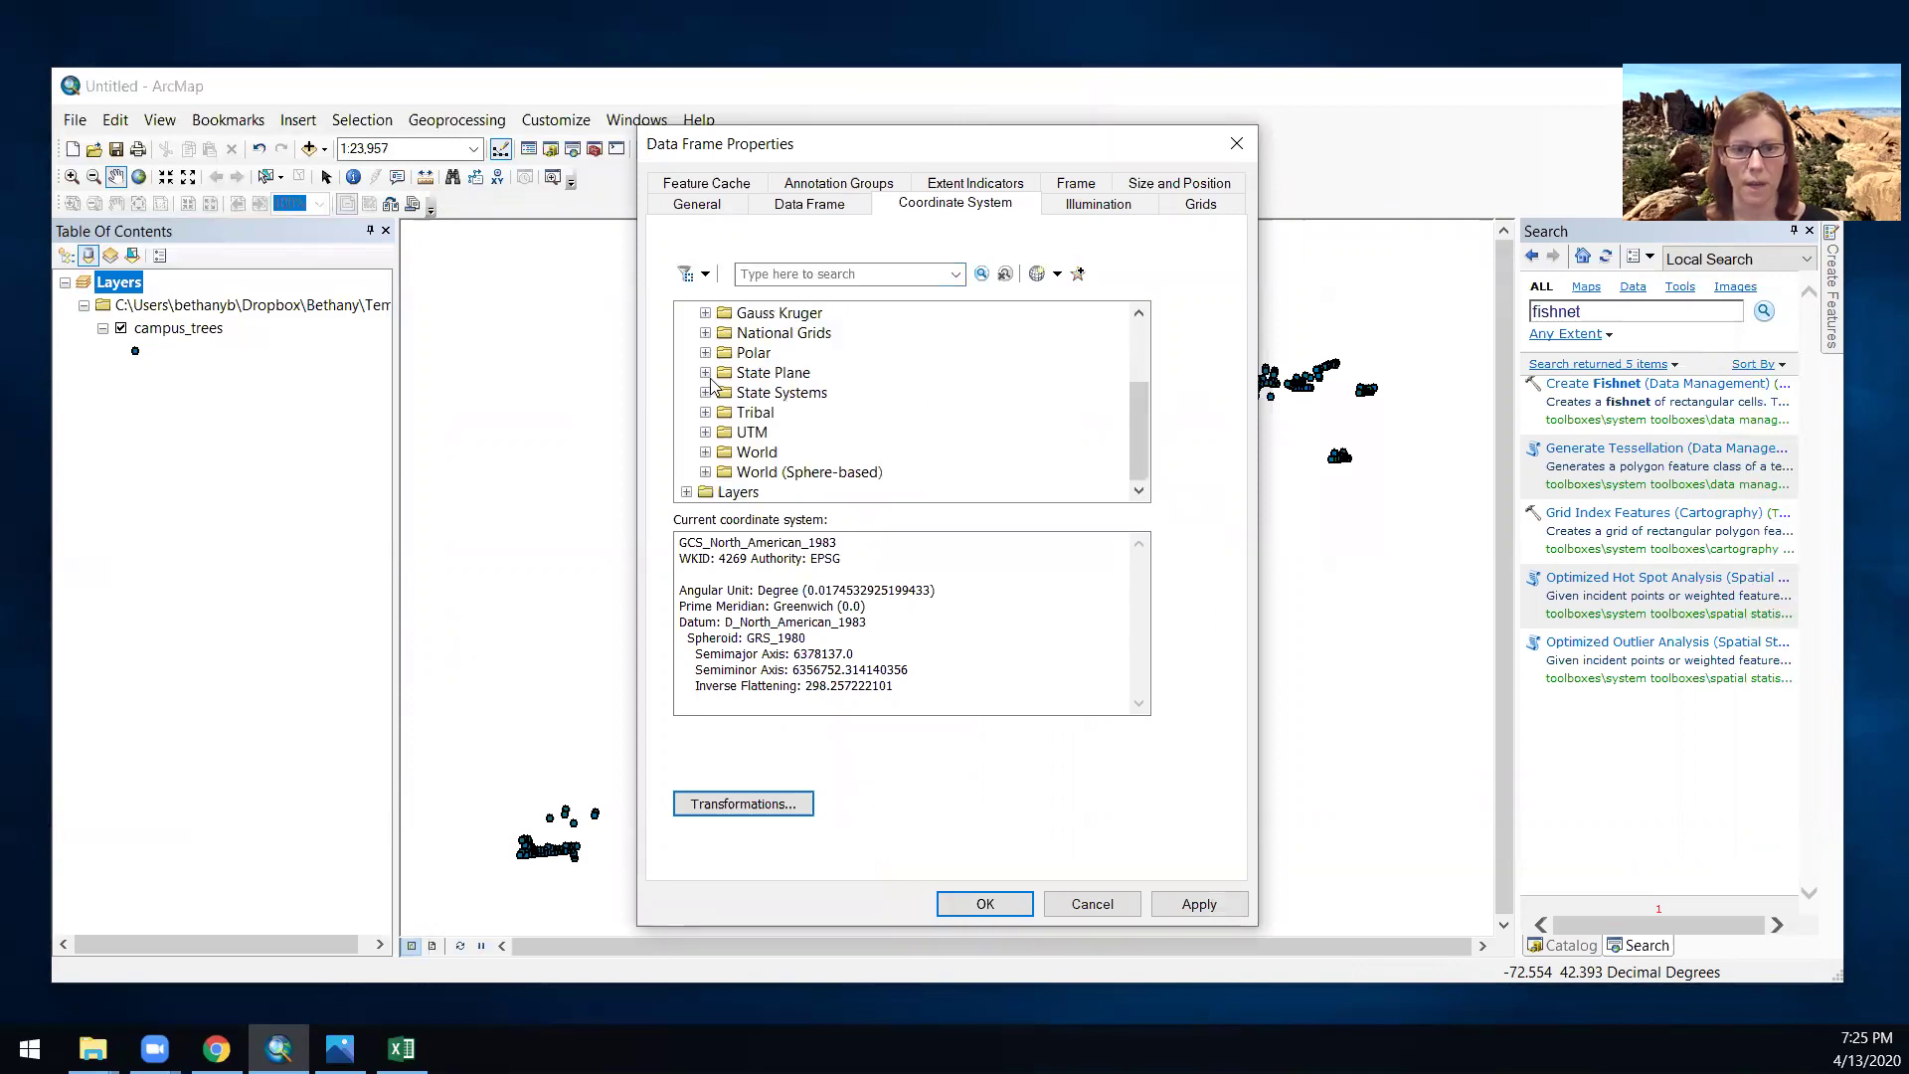
click(705, 374)
scroll(879, 418, down, 1)
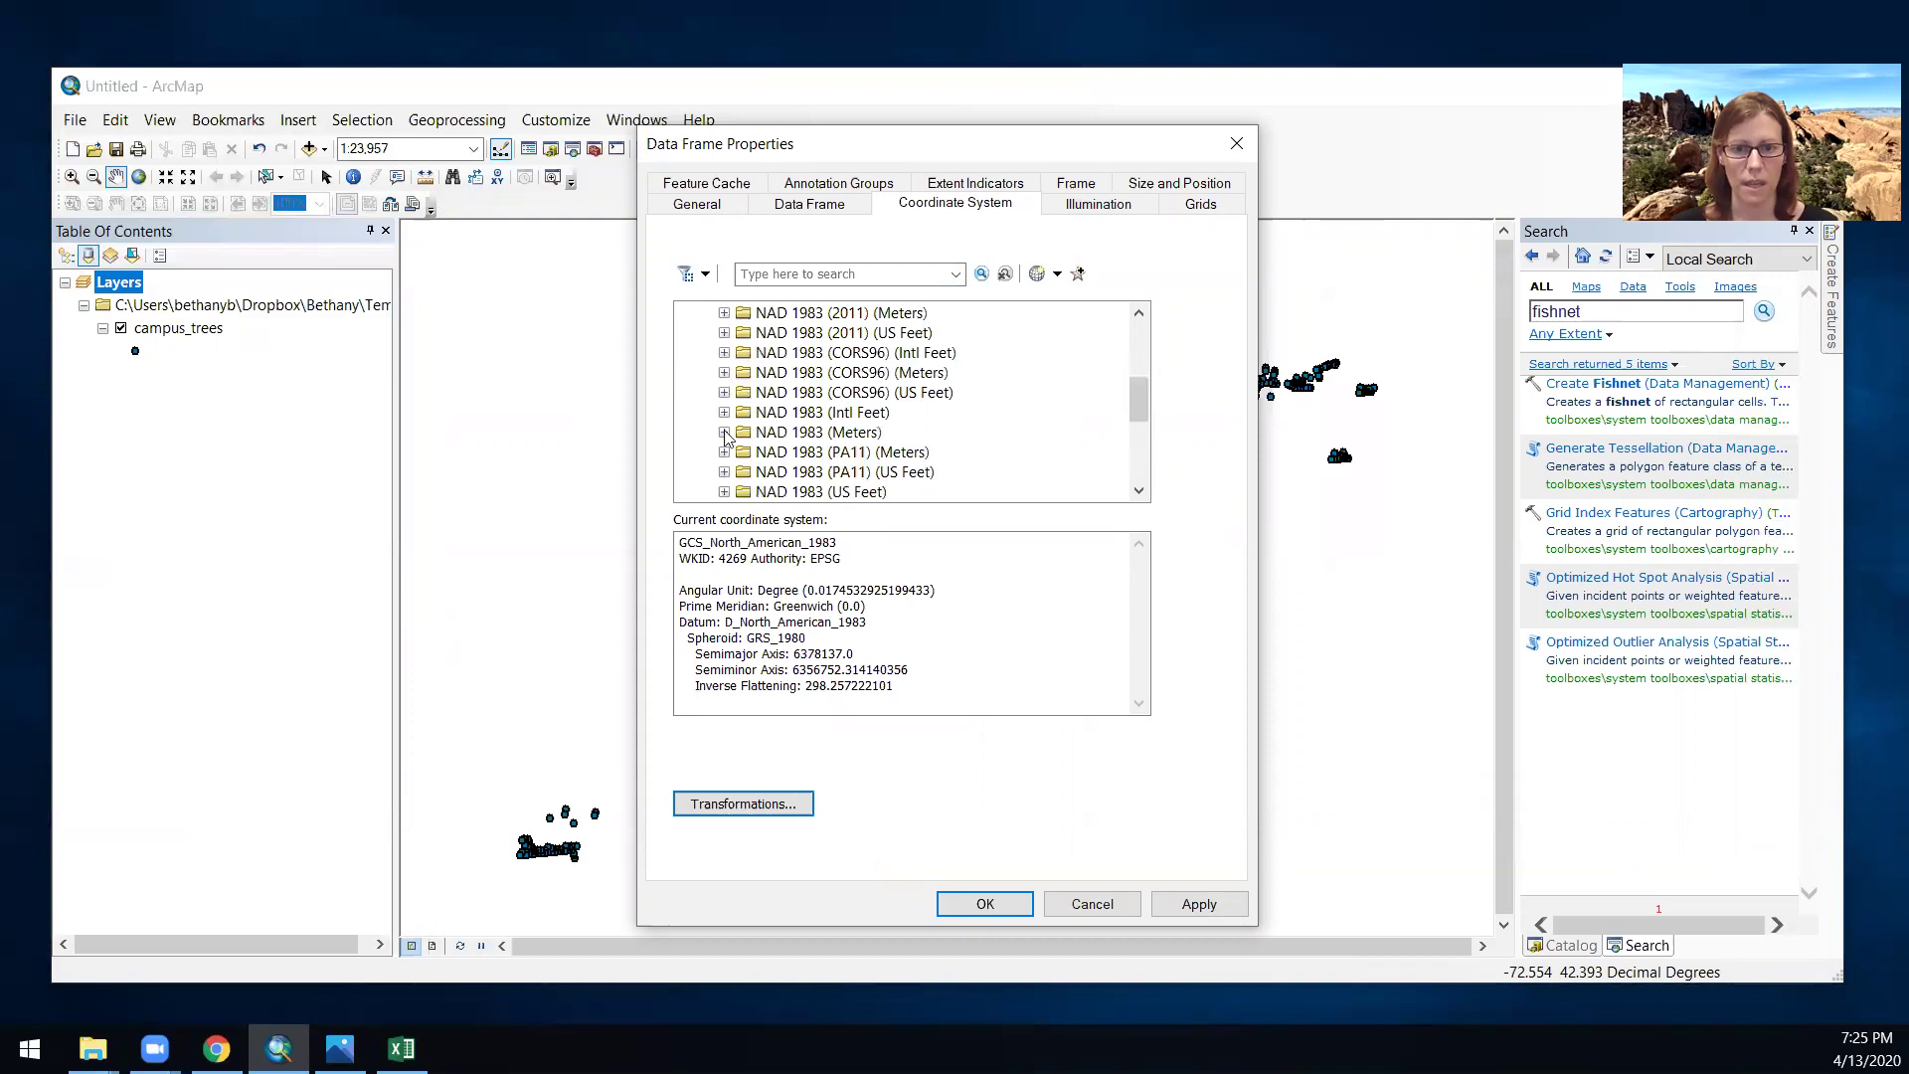
double_click(887, 416)
scroll(890, 419, down, 9)
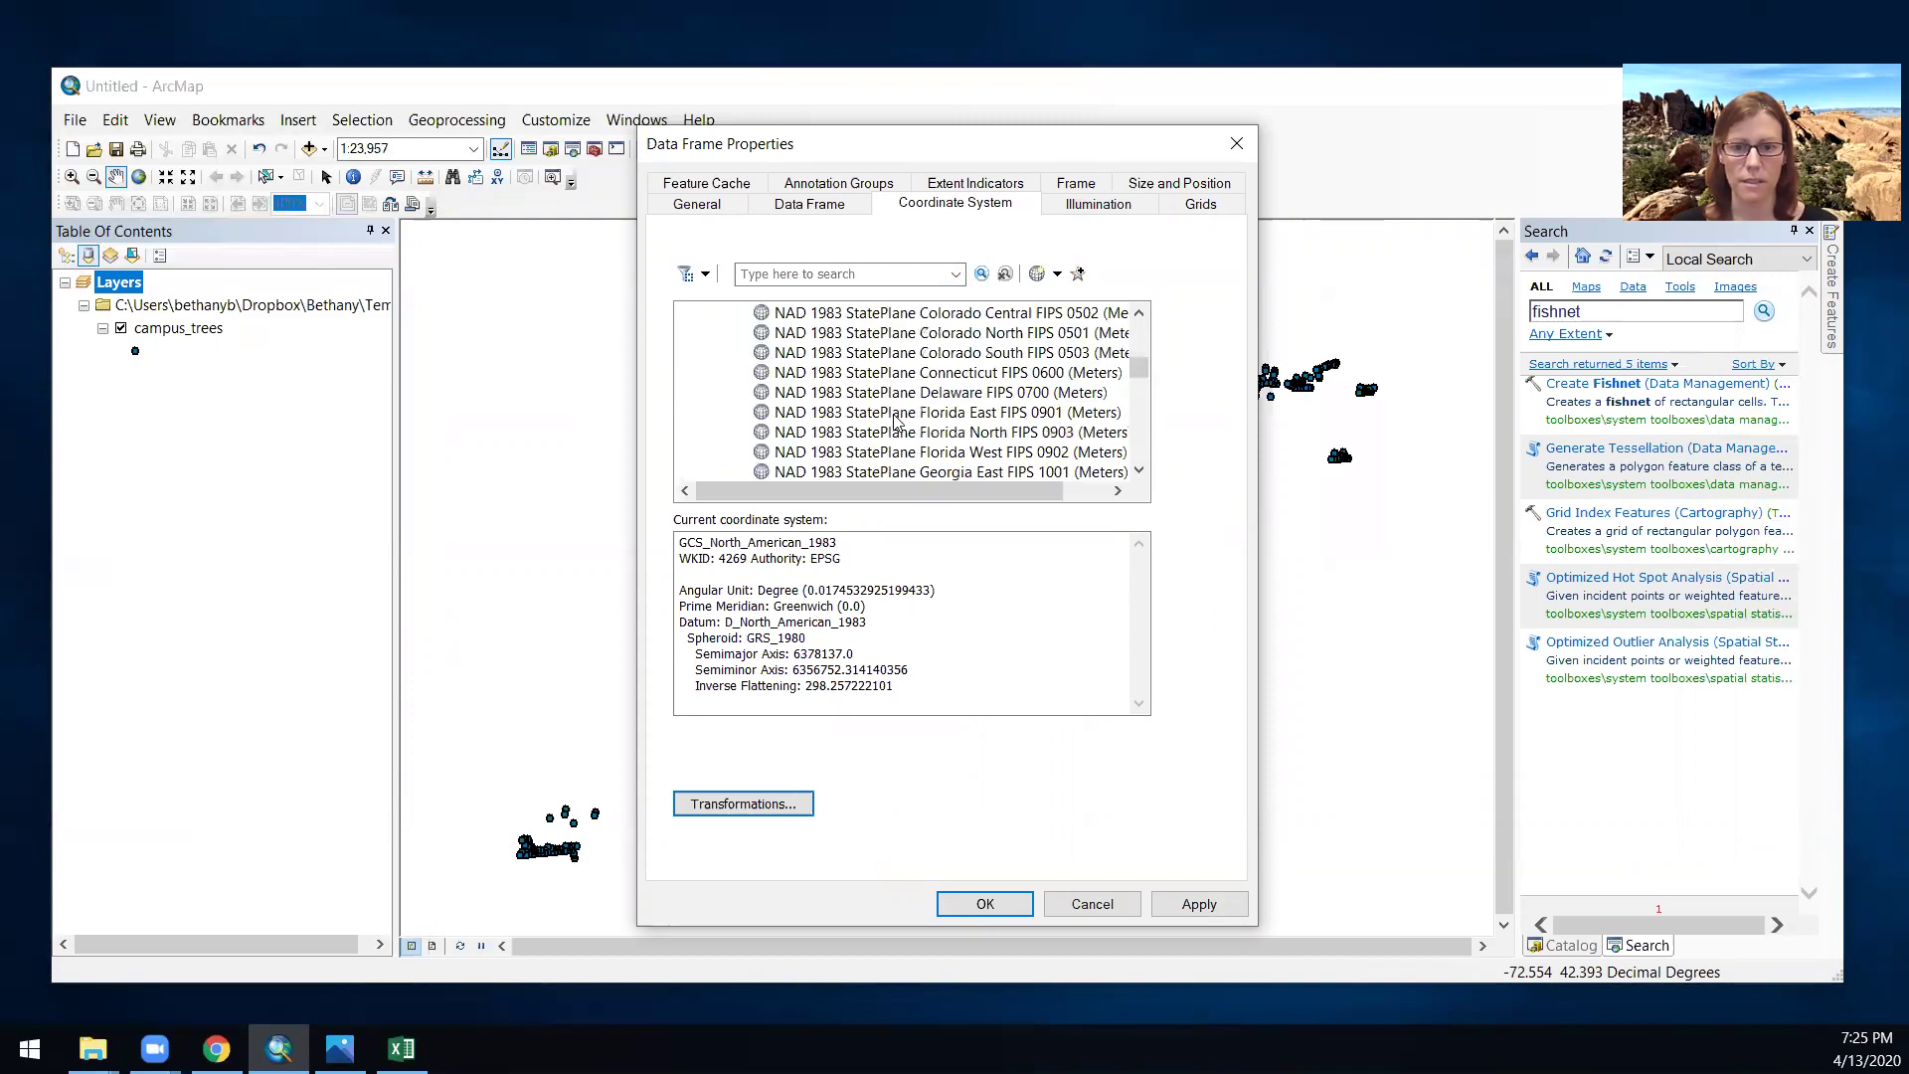
scroll(895, 419, down, 9)
scroll(900, 418, down, 2)
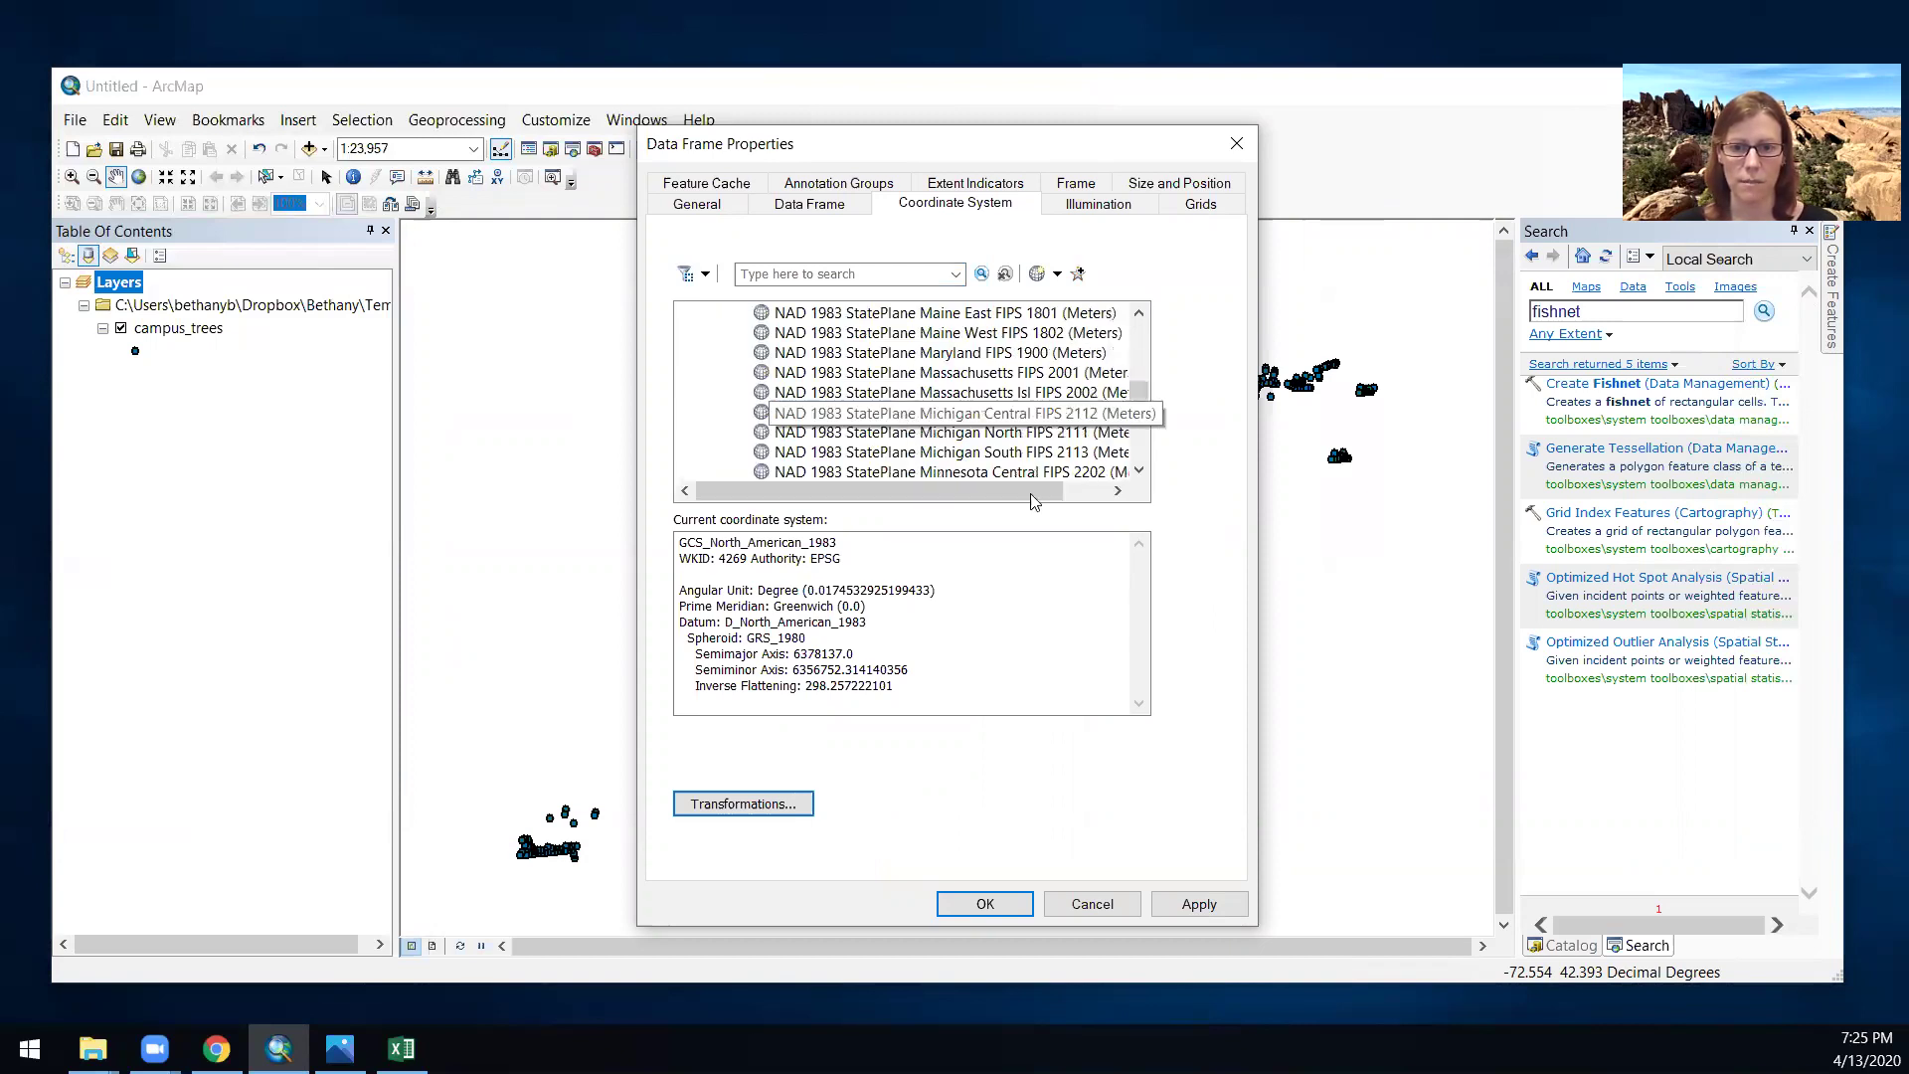
click(1042, 370)
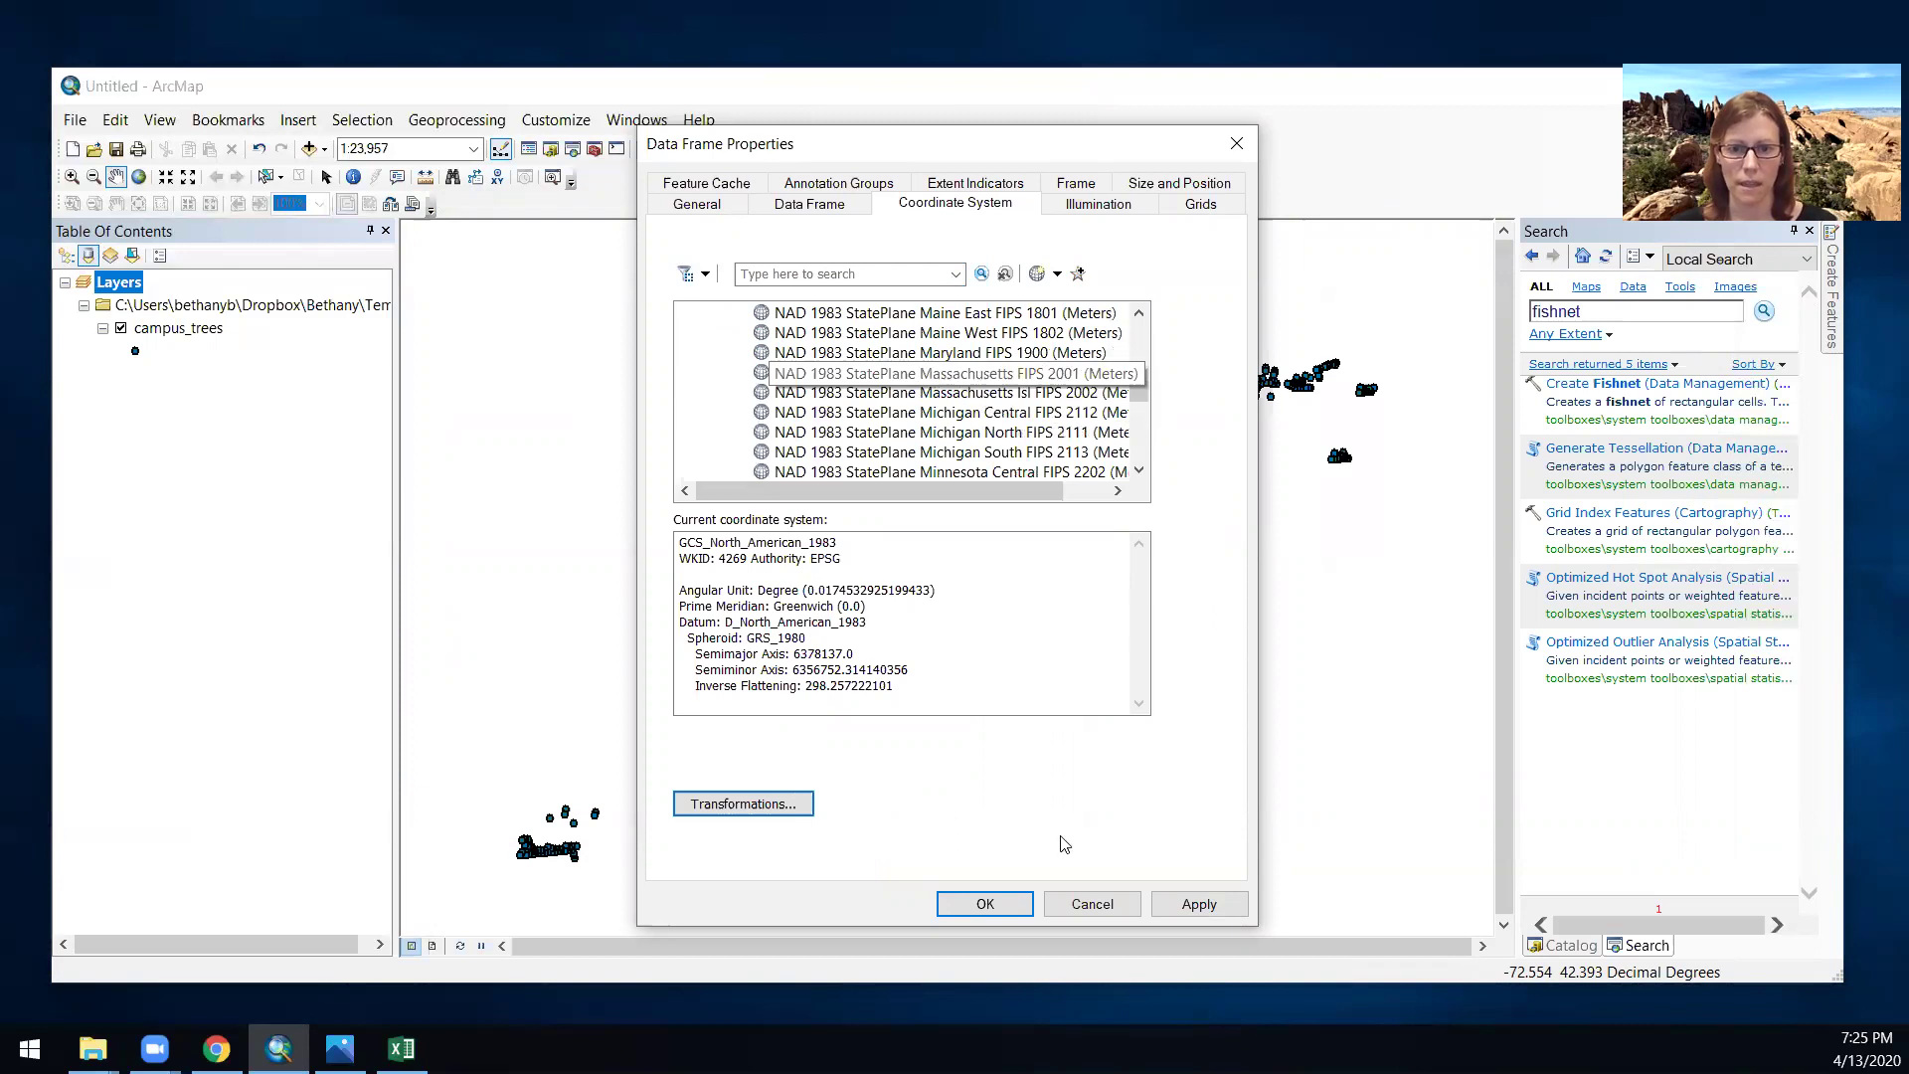
key(Return)
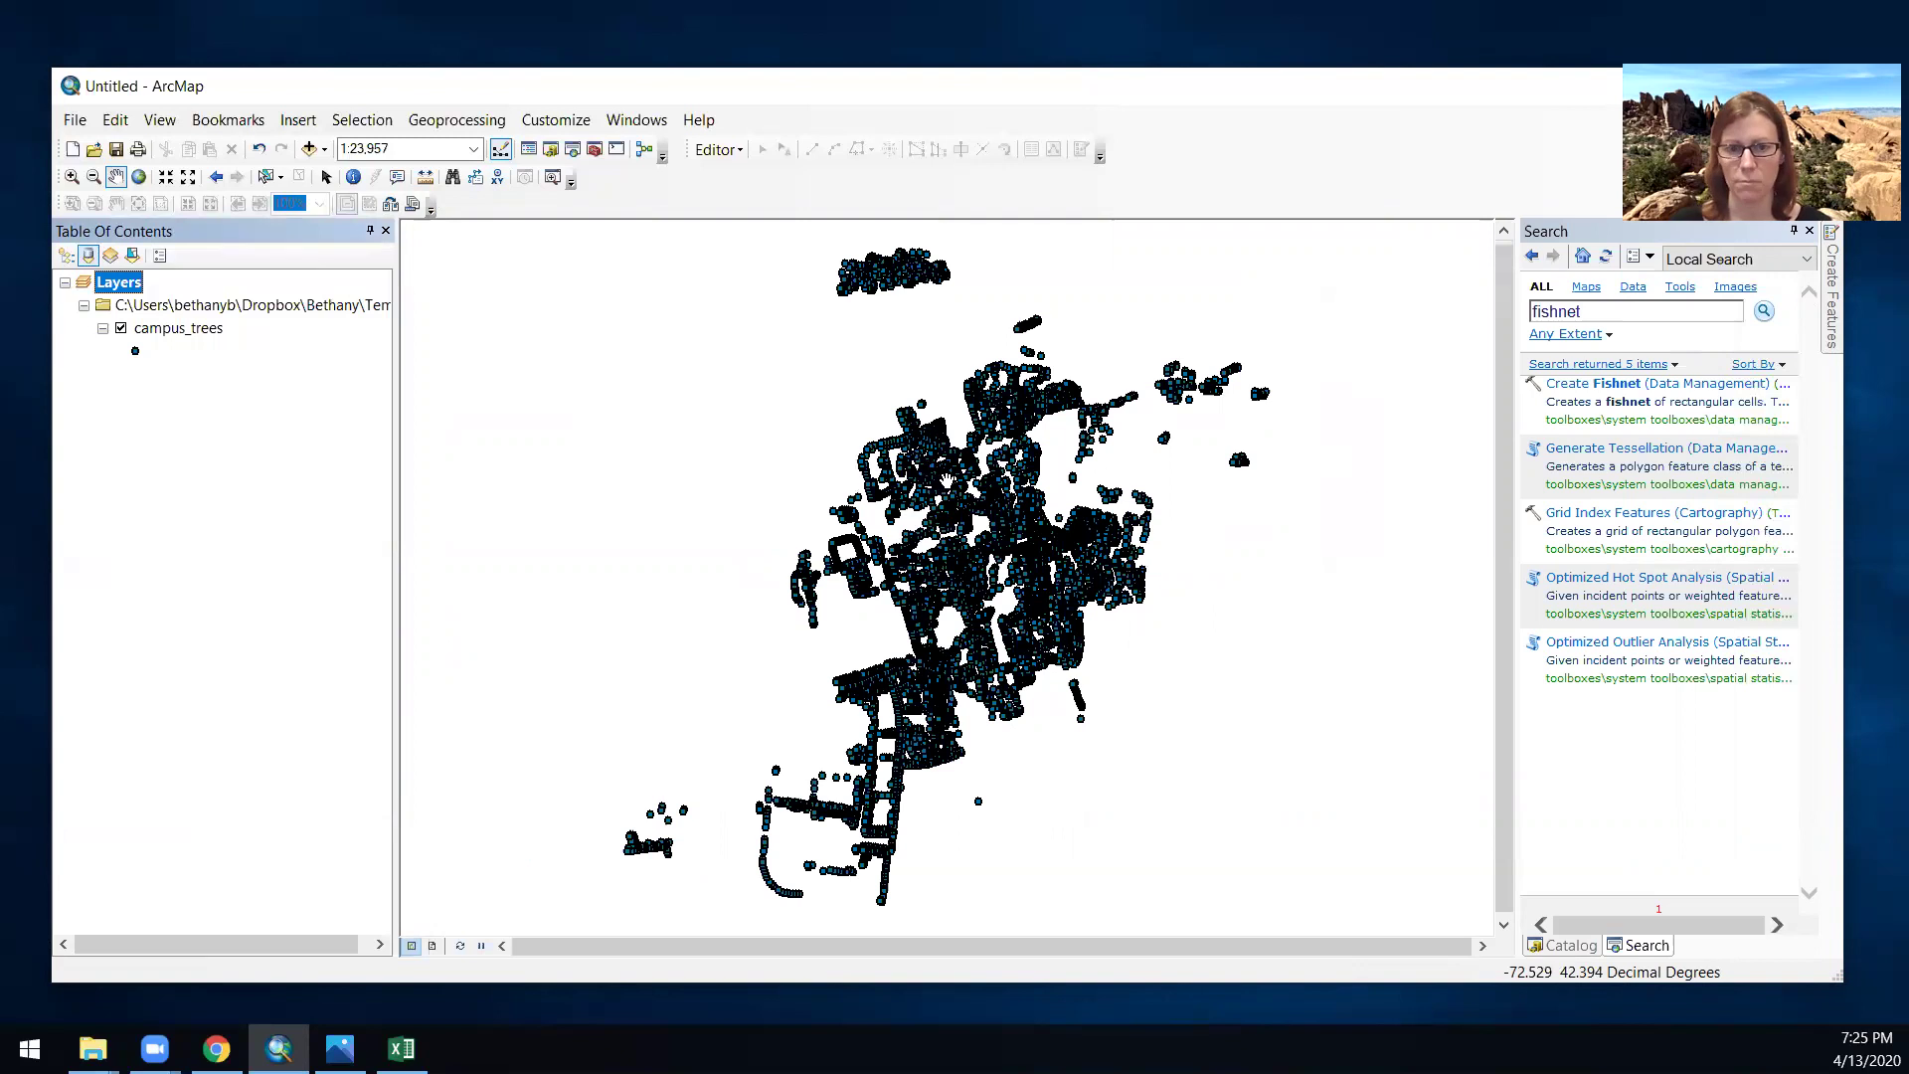
right_click(197, 329)
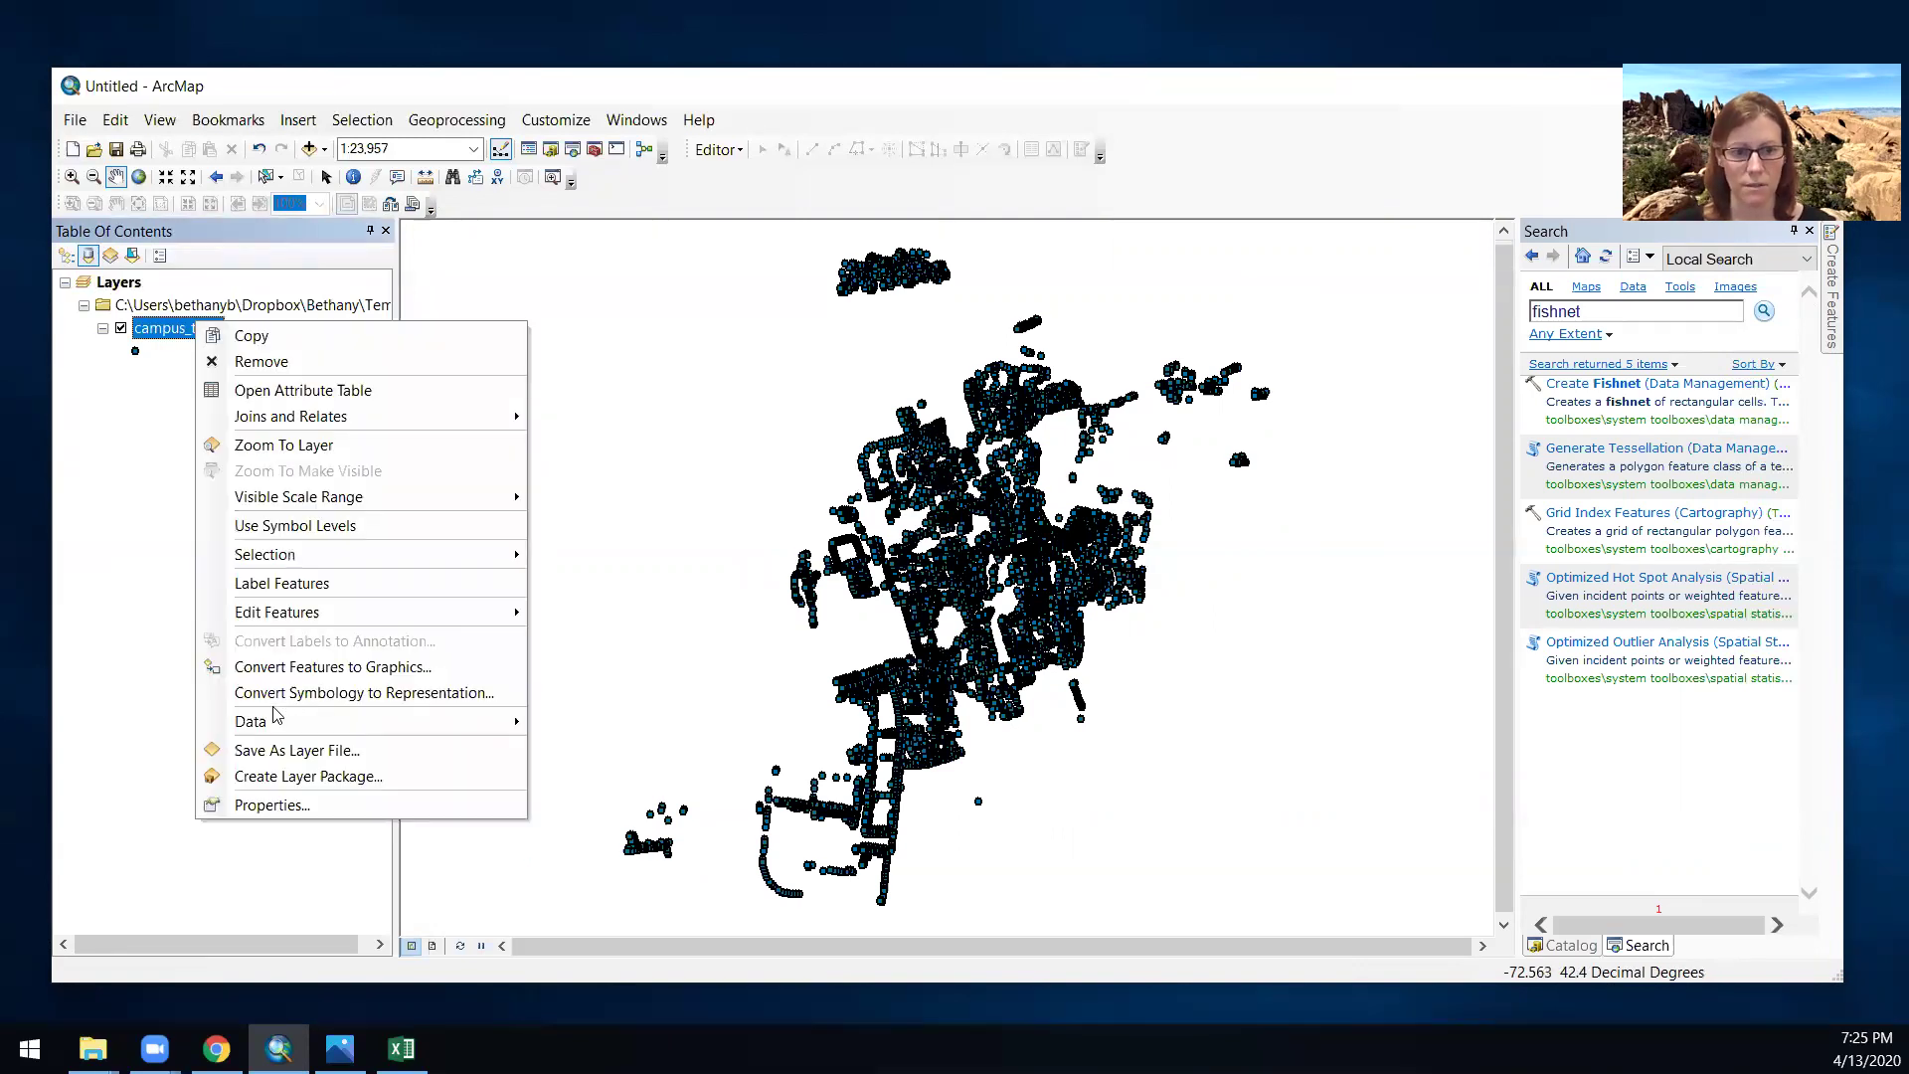
mouse_move(278, 722)
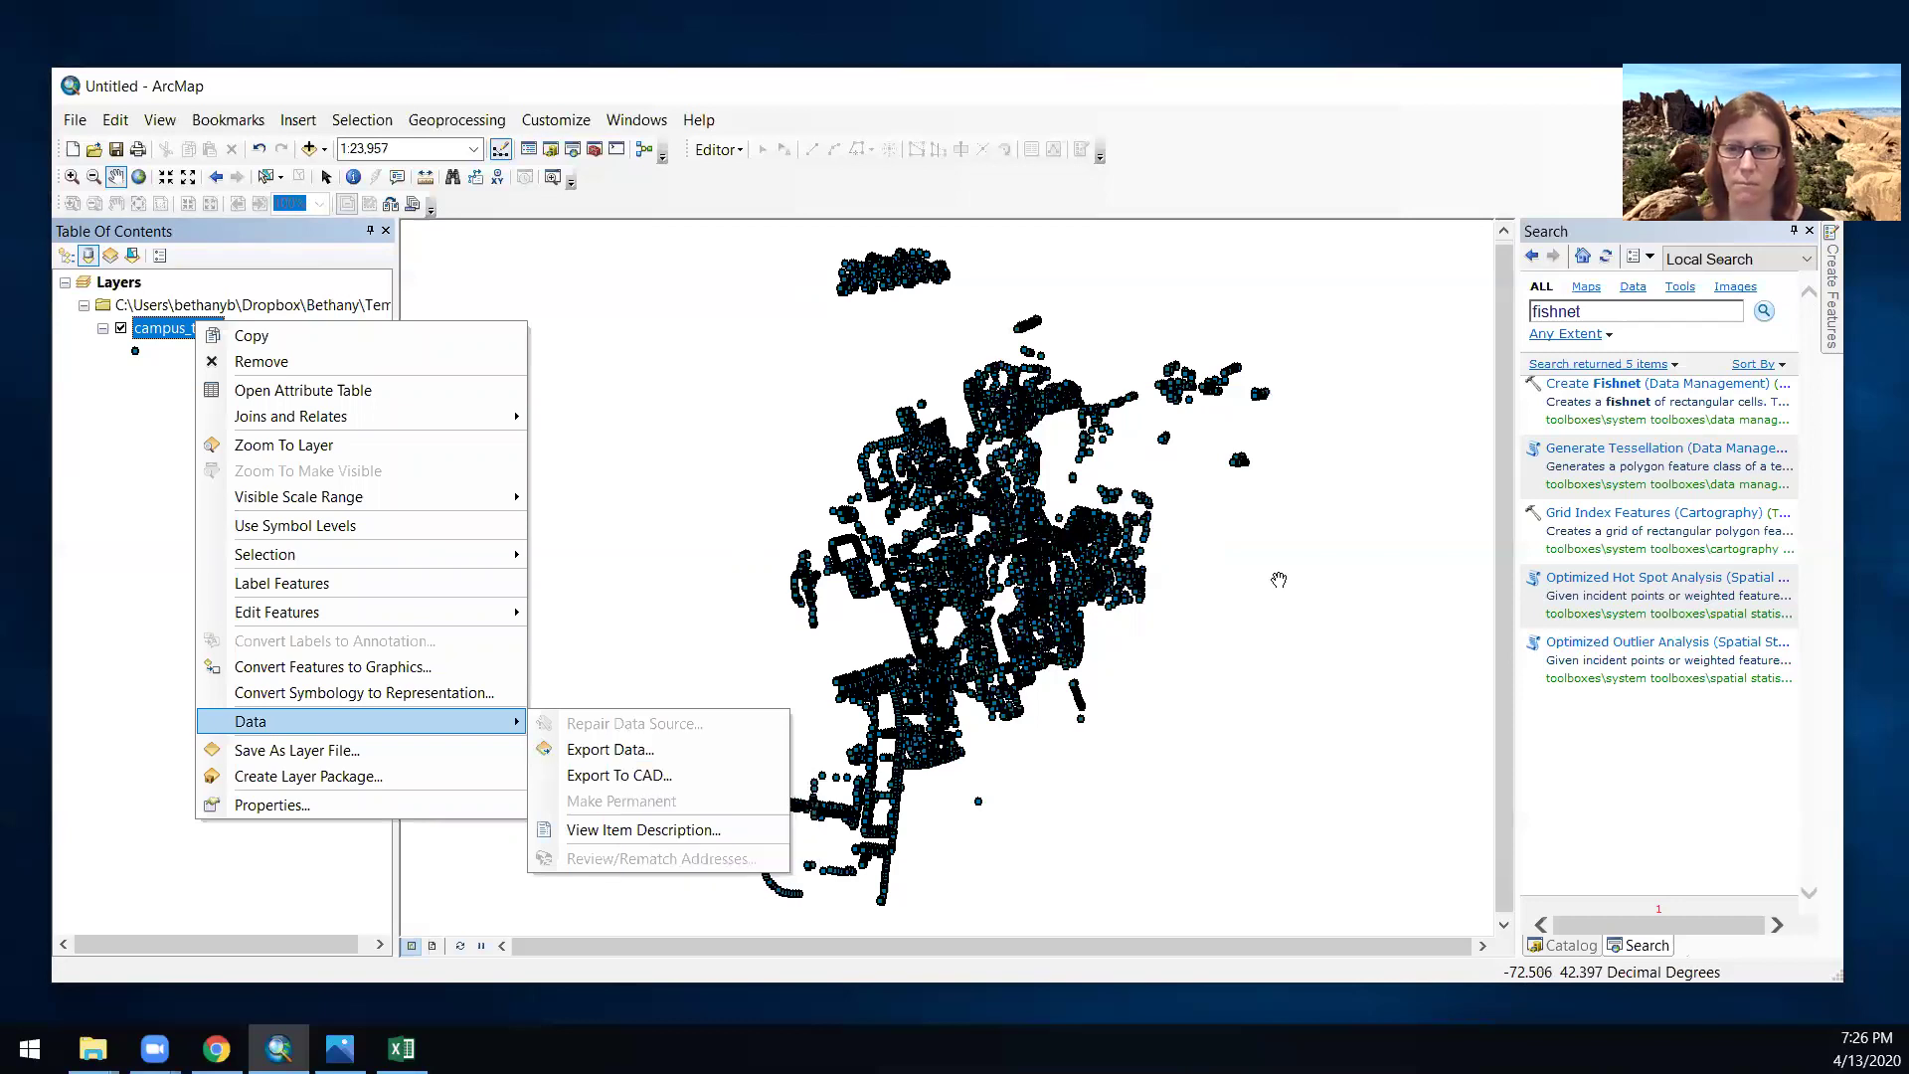
click(836, 447)
click(327, 177)
- Start the Create Fishnet tool and set its output feature class to Campus_fishnet in the Temp folder
click(1624, 393)
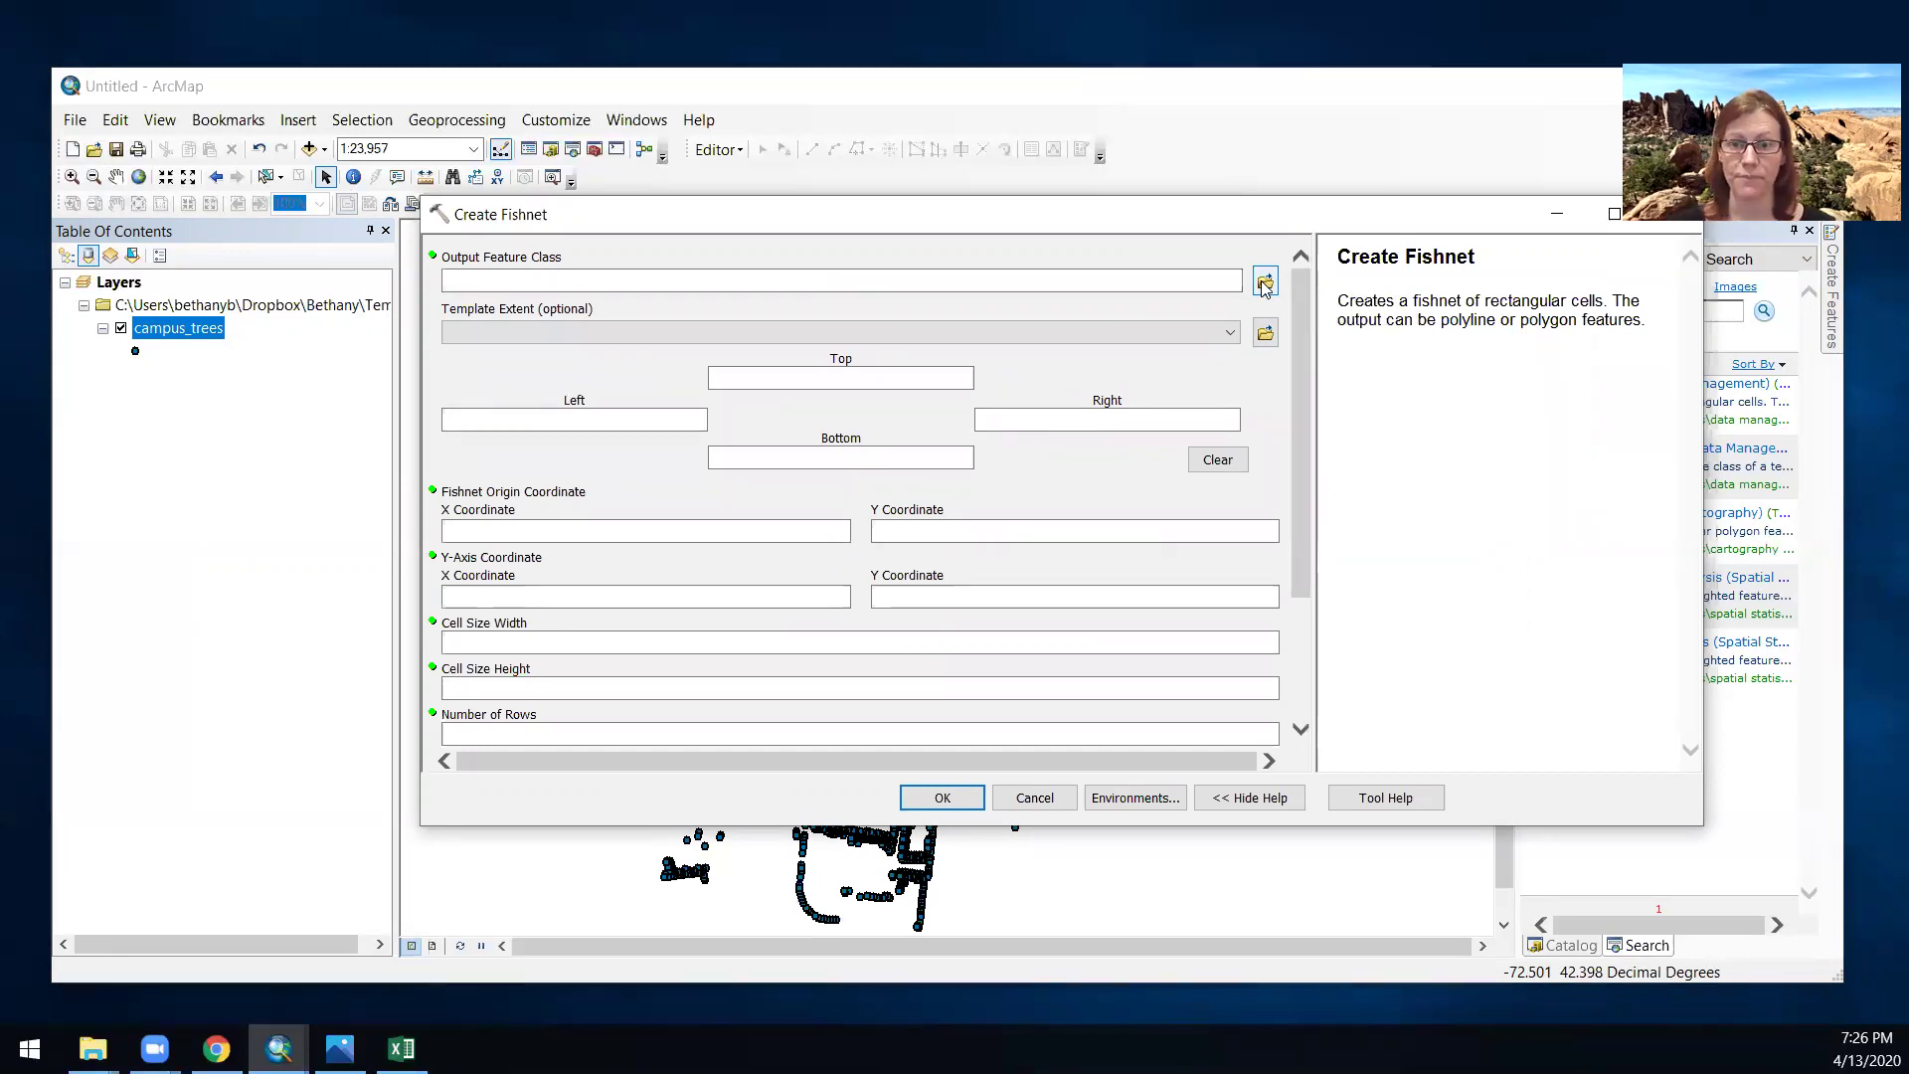
click(1264, 285)
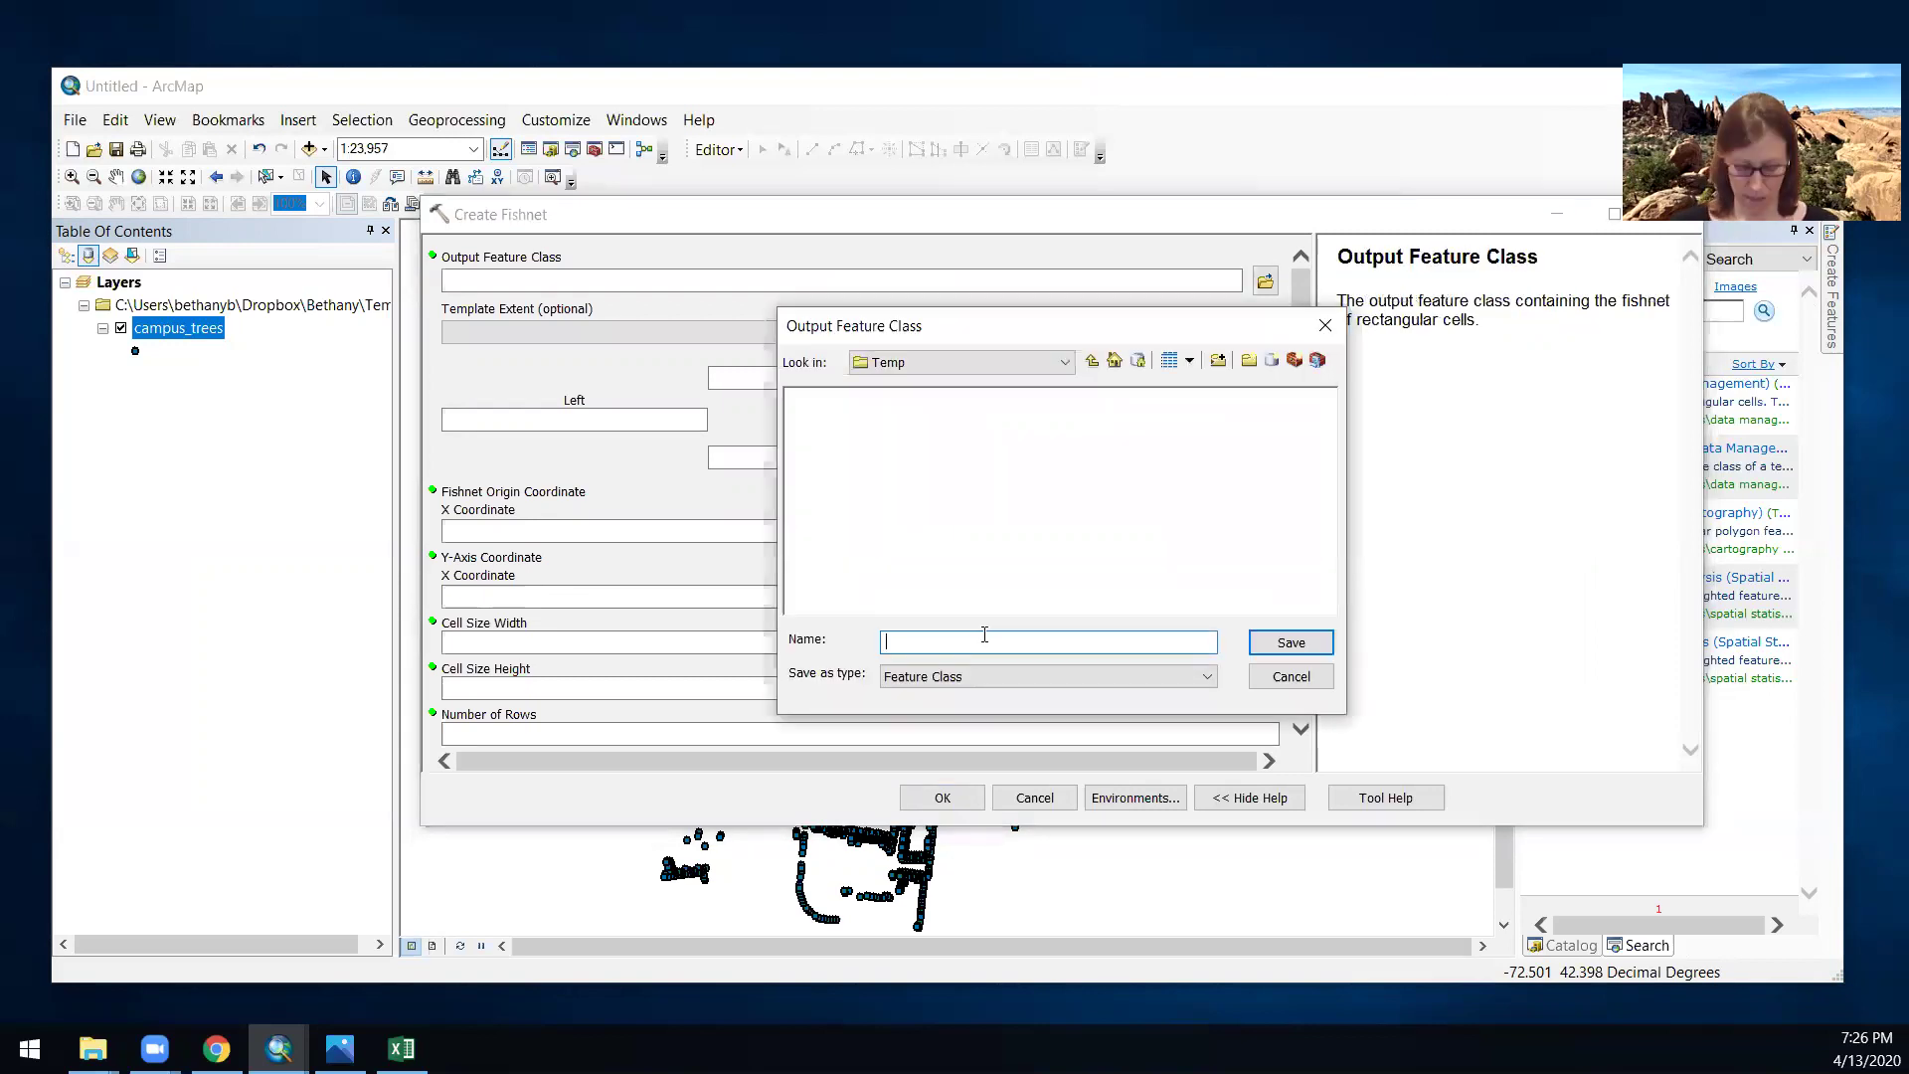
text(Campus)
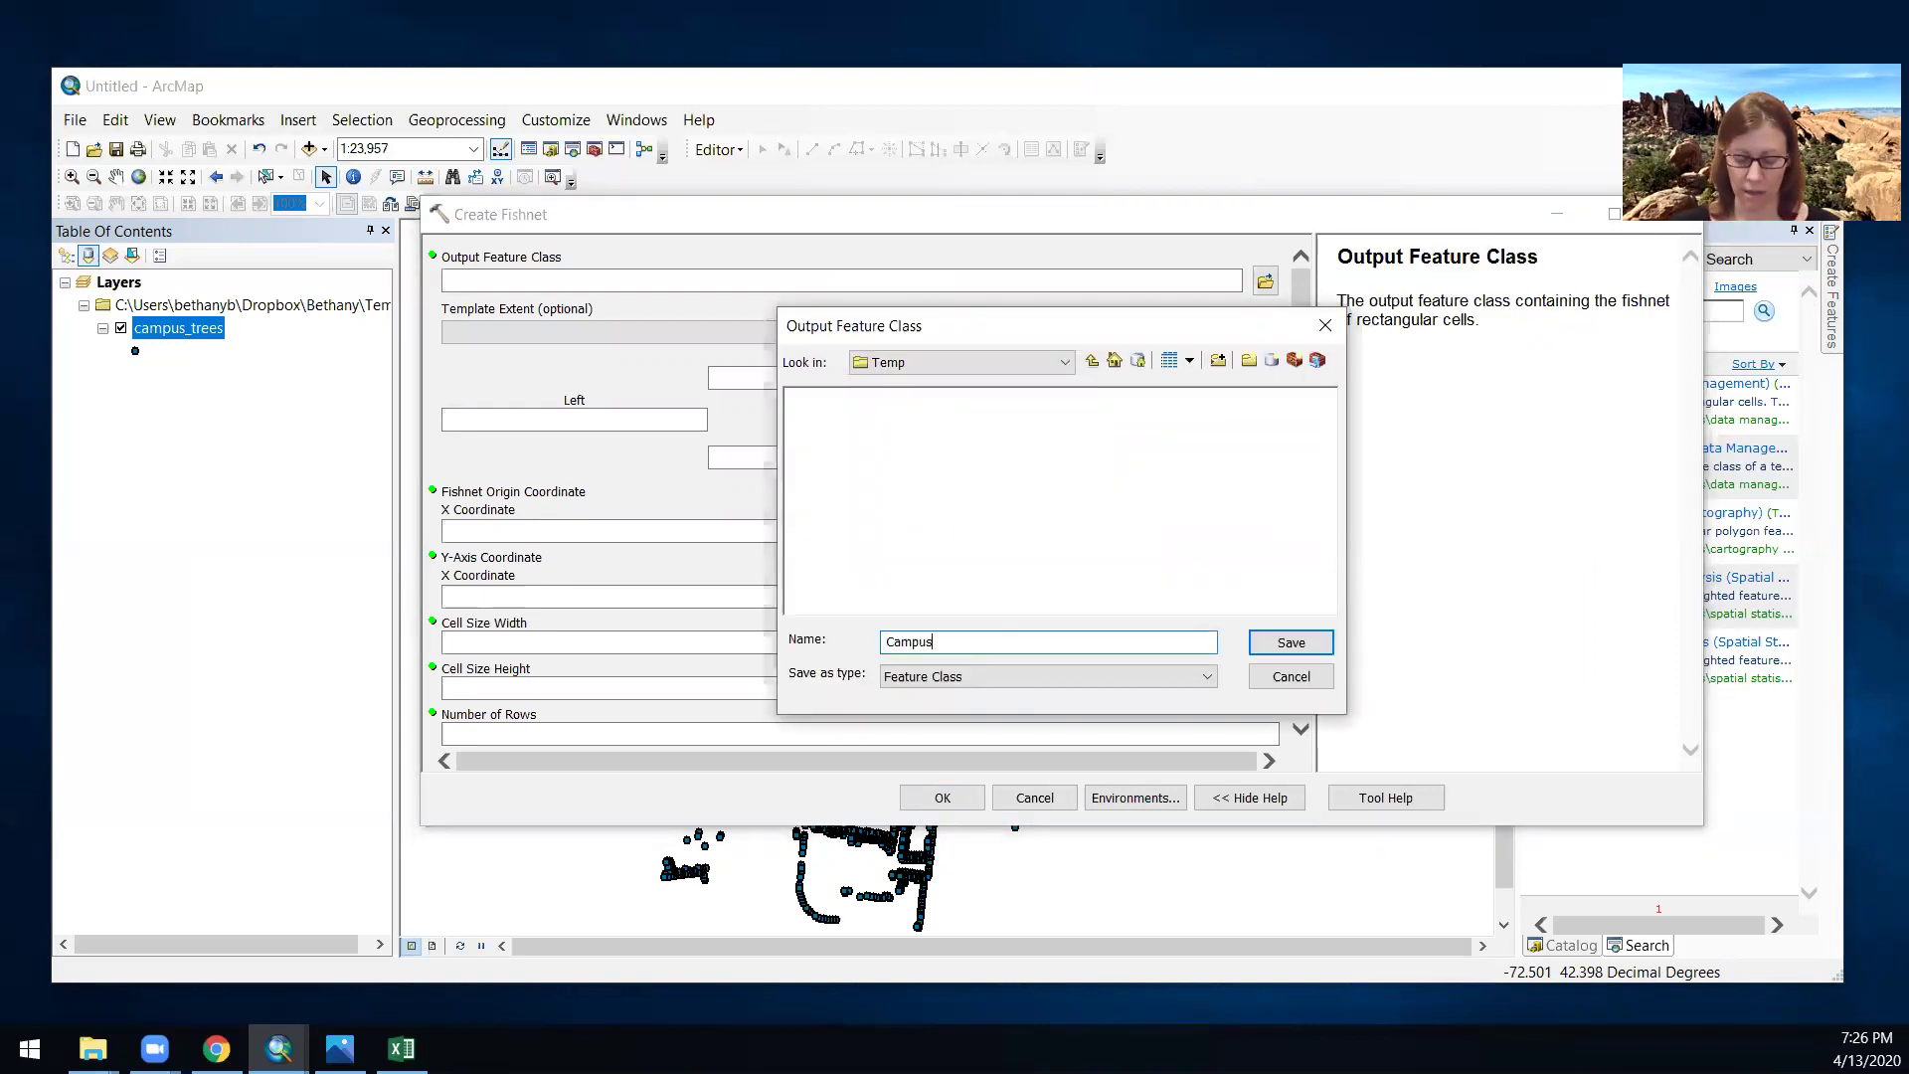
text(_fishnet)
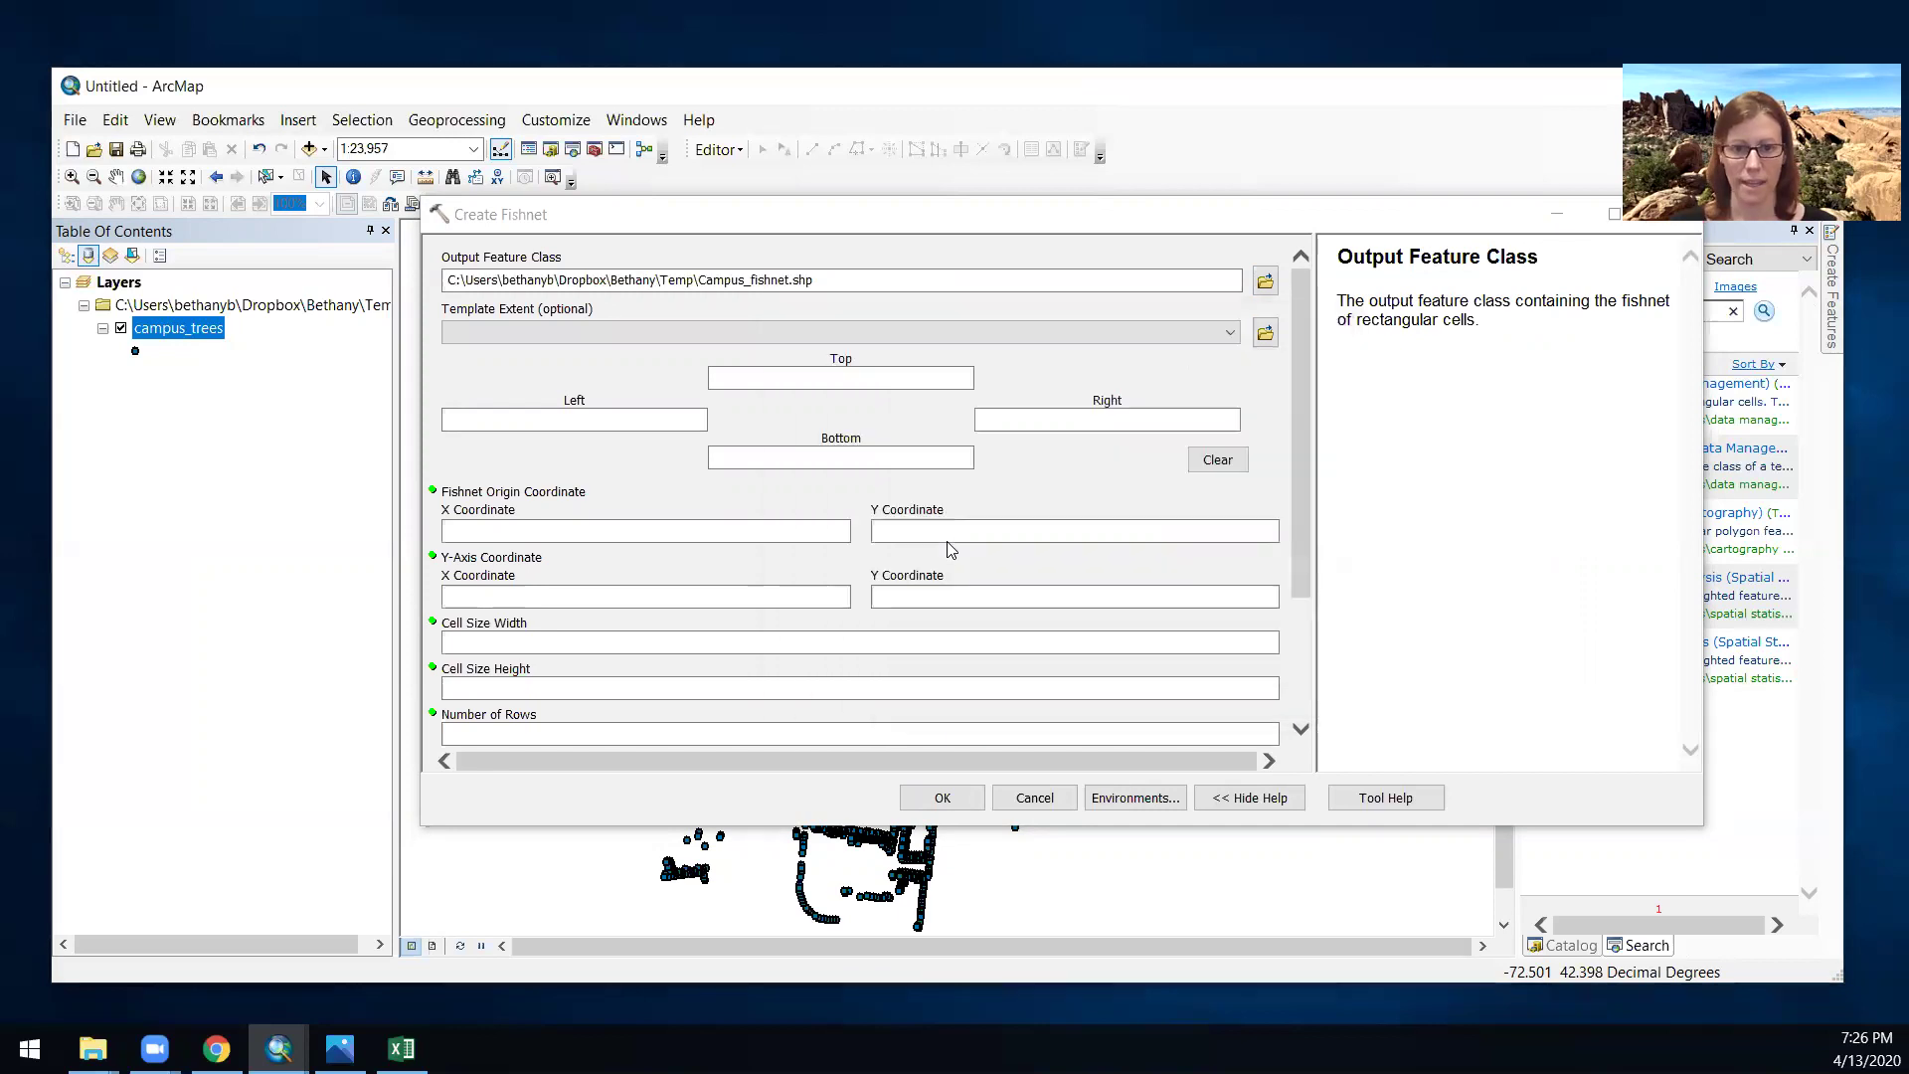
- Set the fishnet's template extent to be the same as layer campus_trees
click(1233, 335)
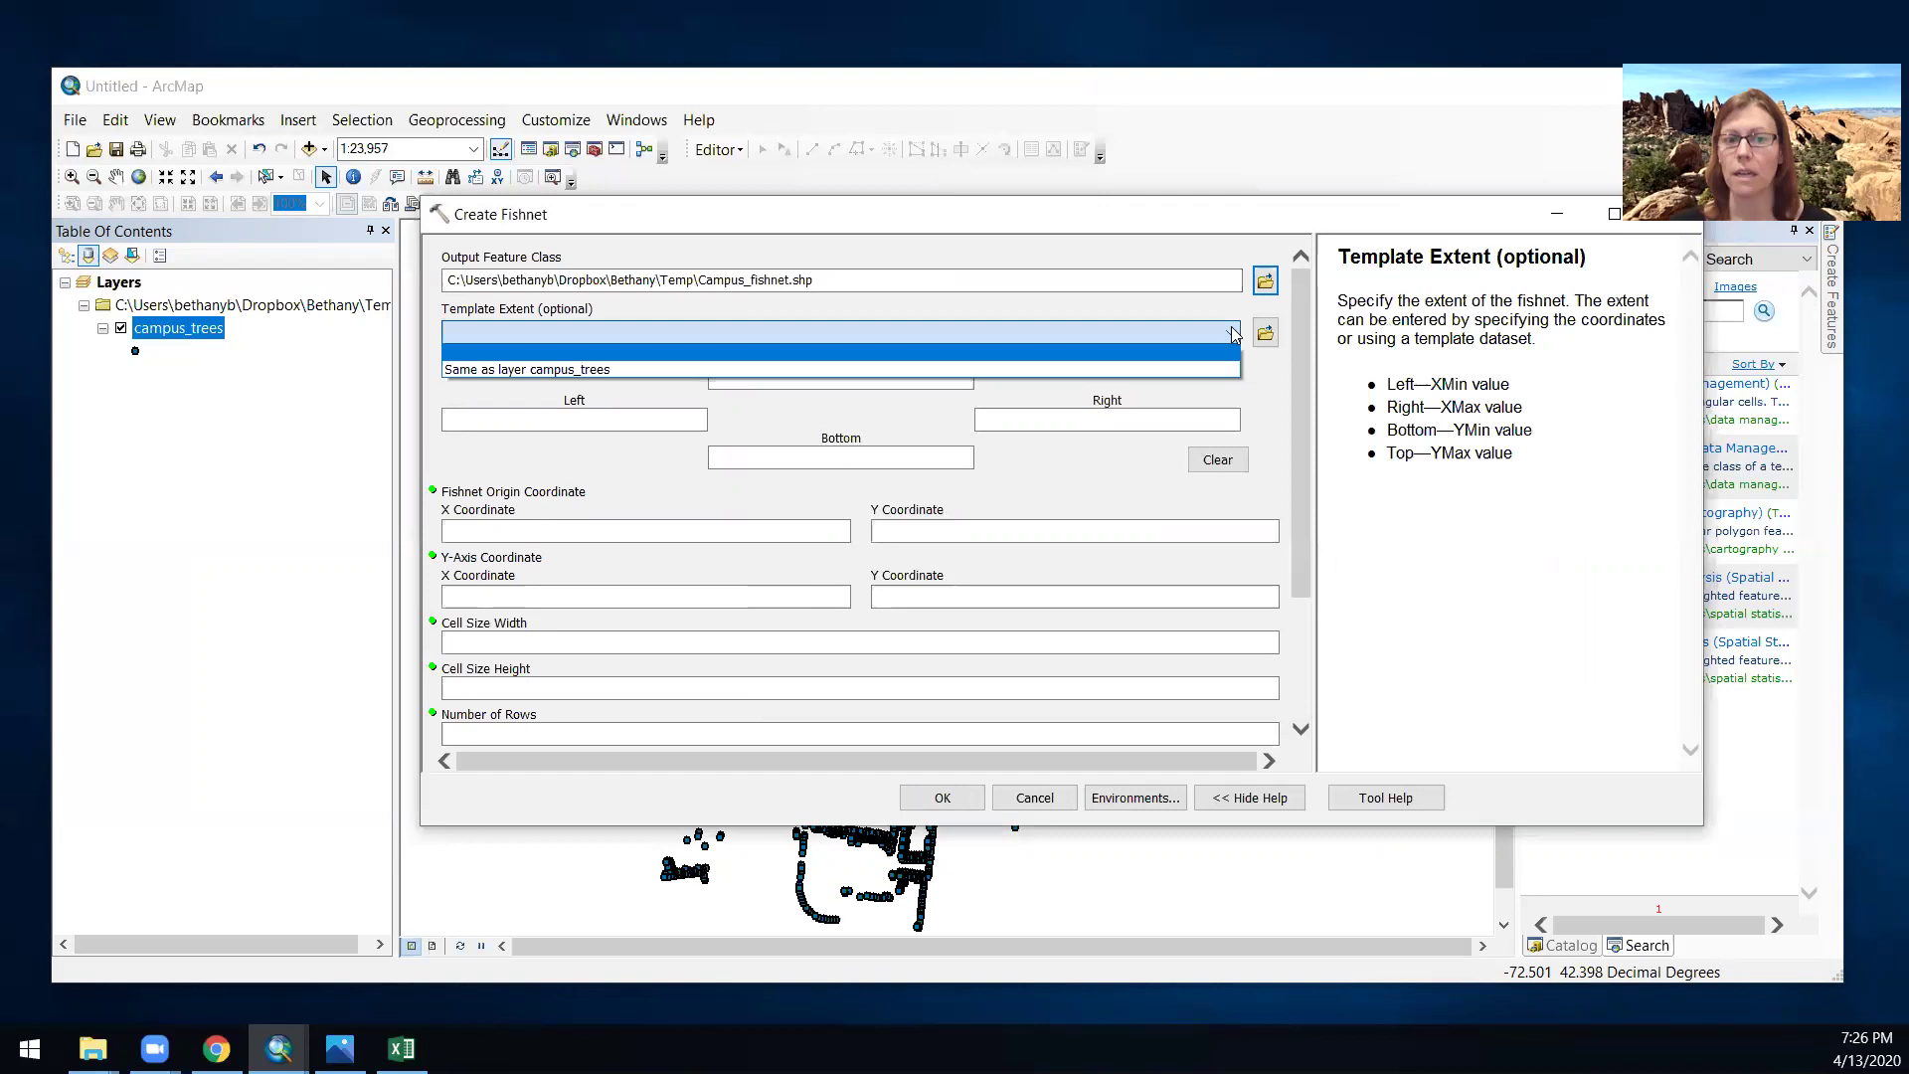
click(535, 370)
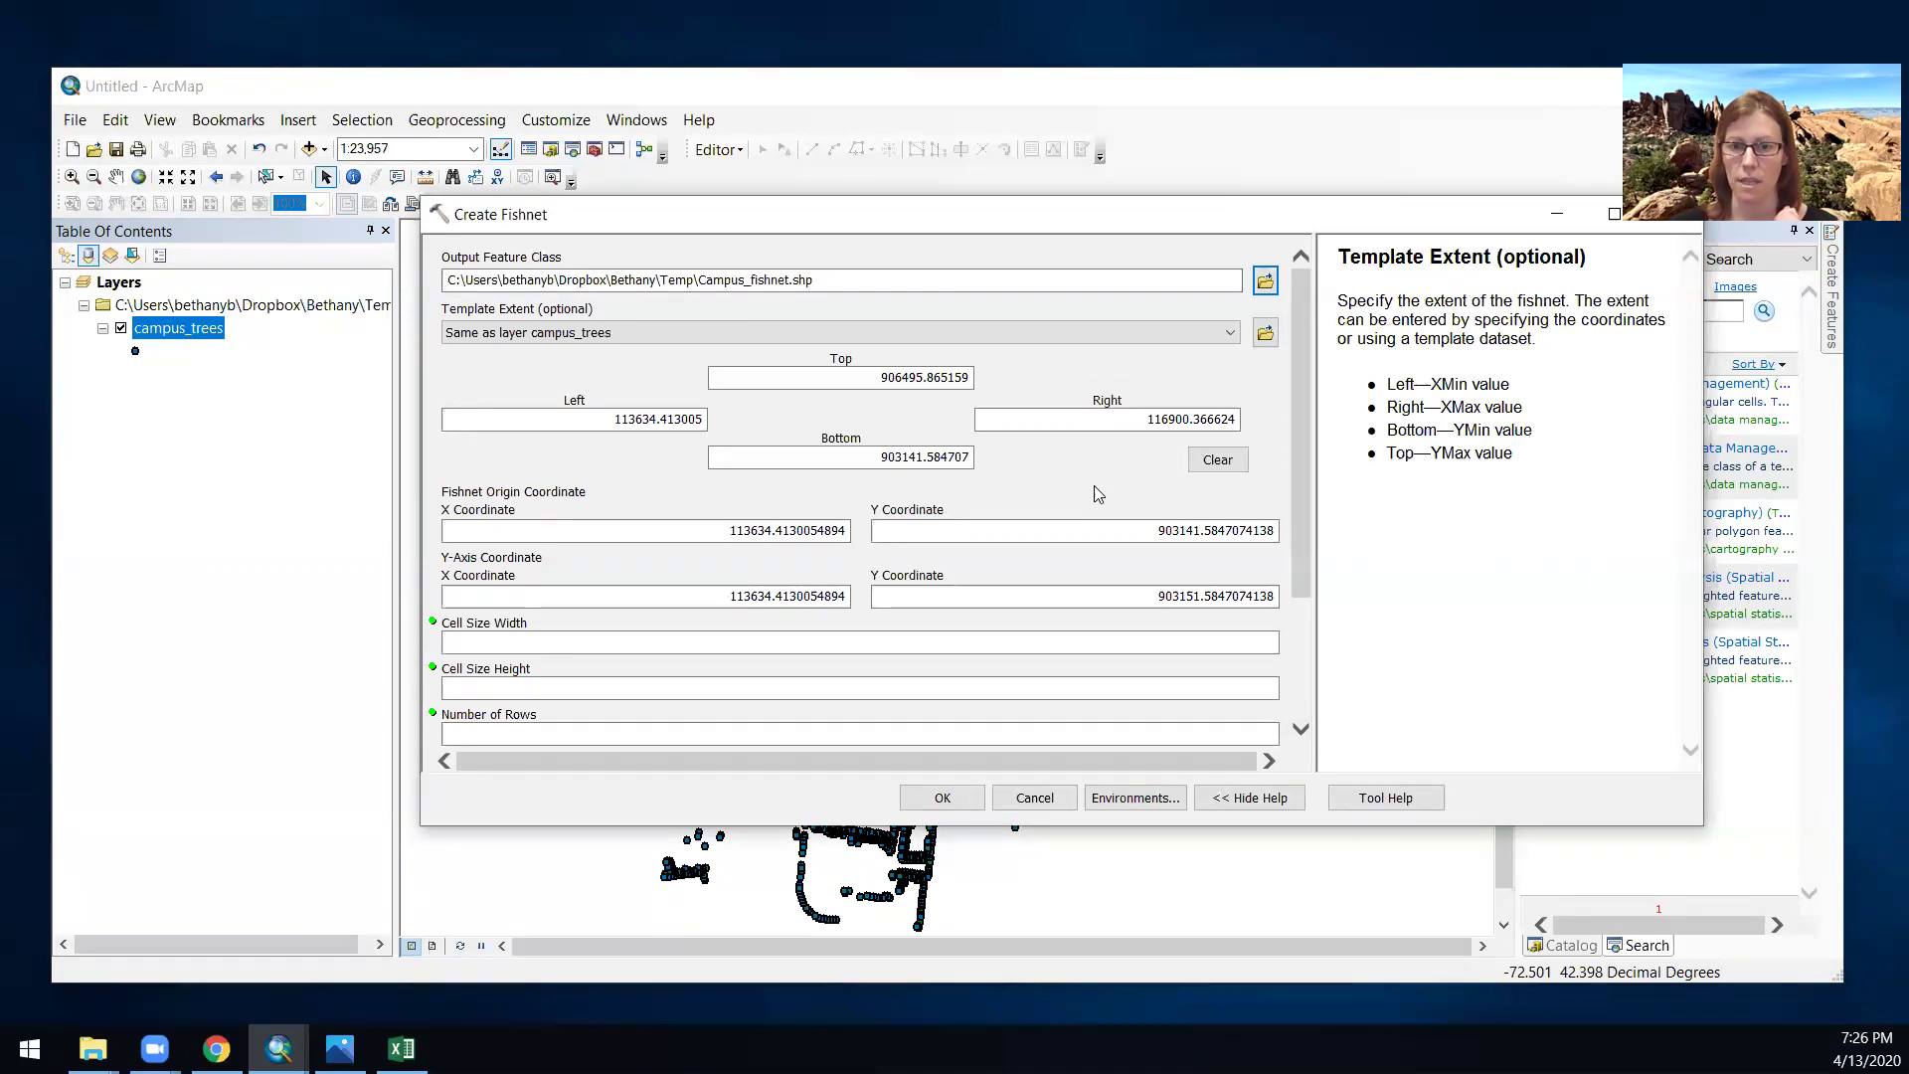
click(694, 530)
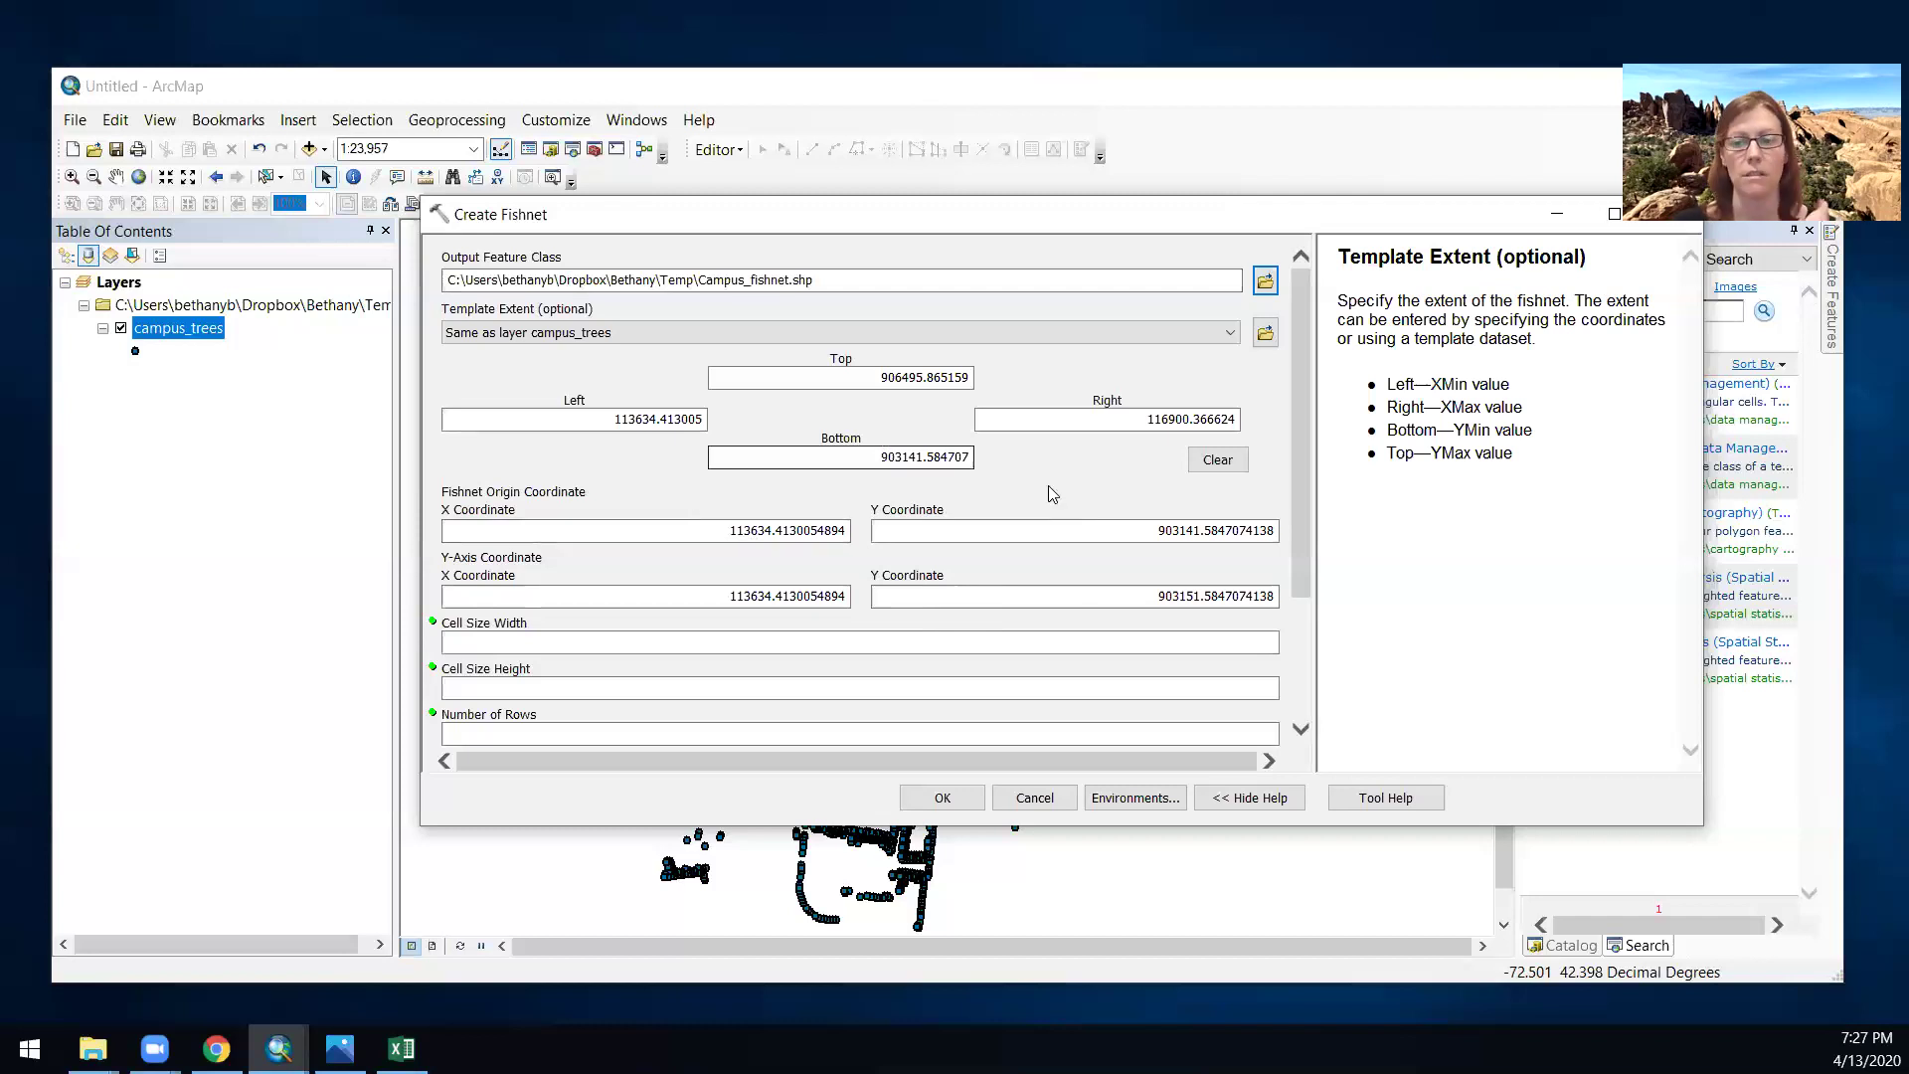
- Set the fishnet's cell size width and height to 200, leaving the number of rows and columns empty
drag(1295, 497, 1295, 637)
click(1244, 454)
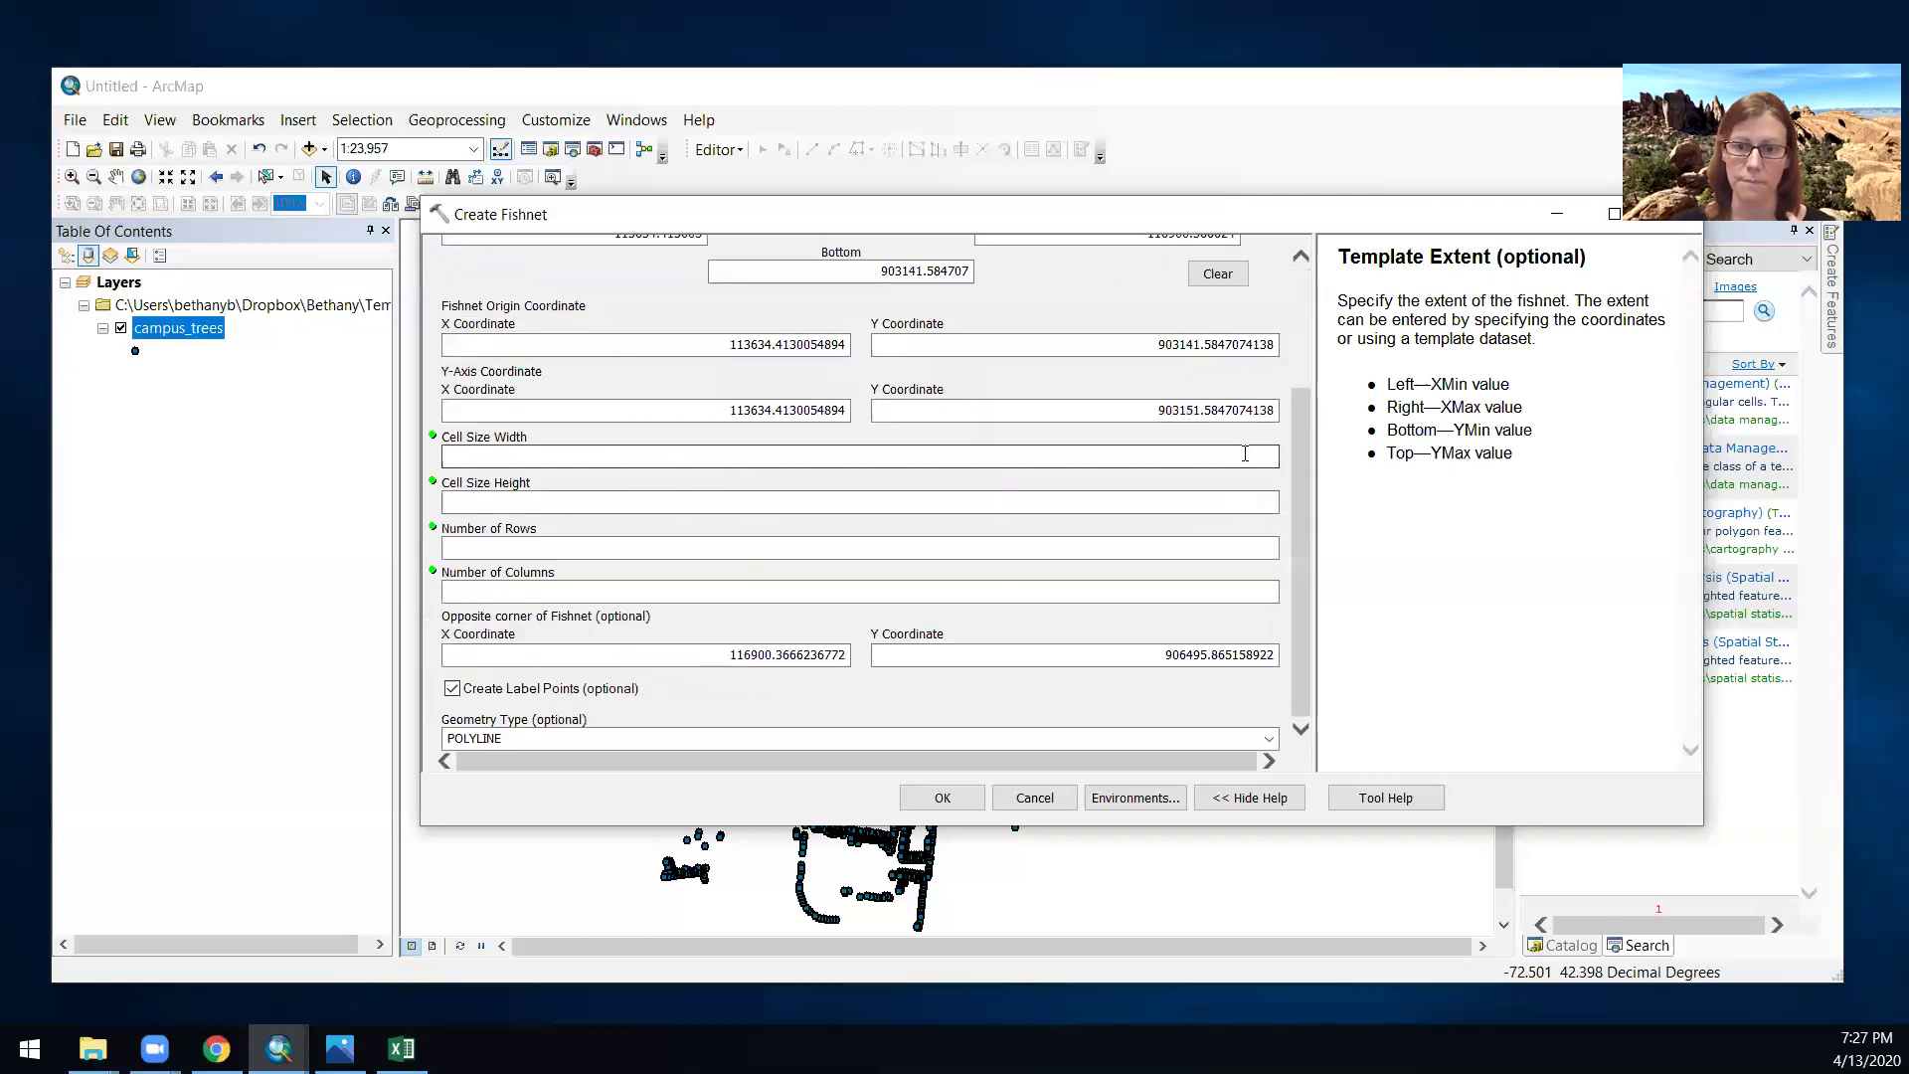
click(1244, 454)
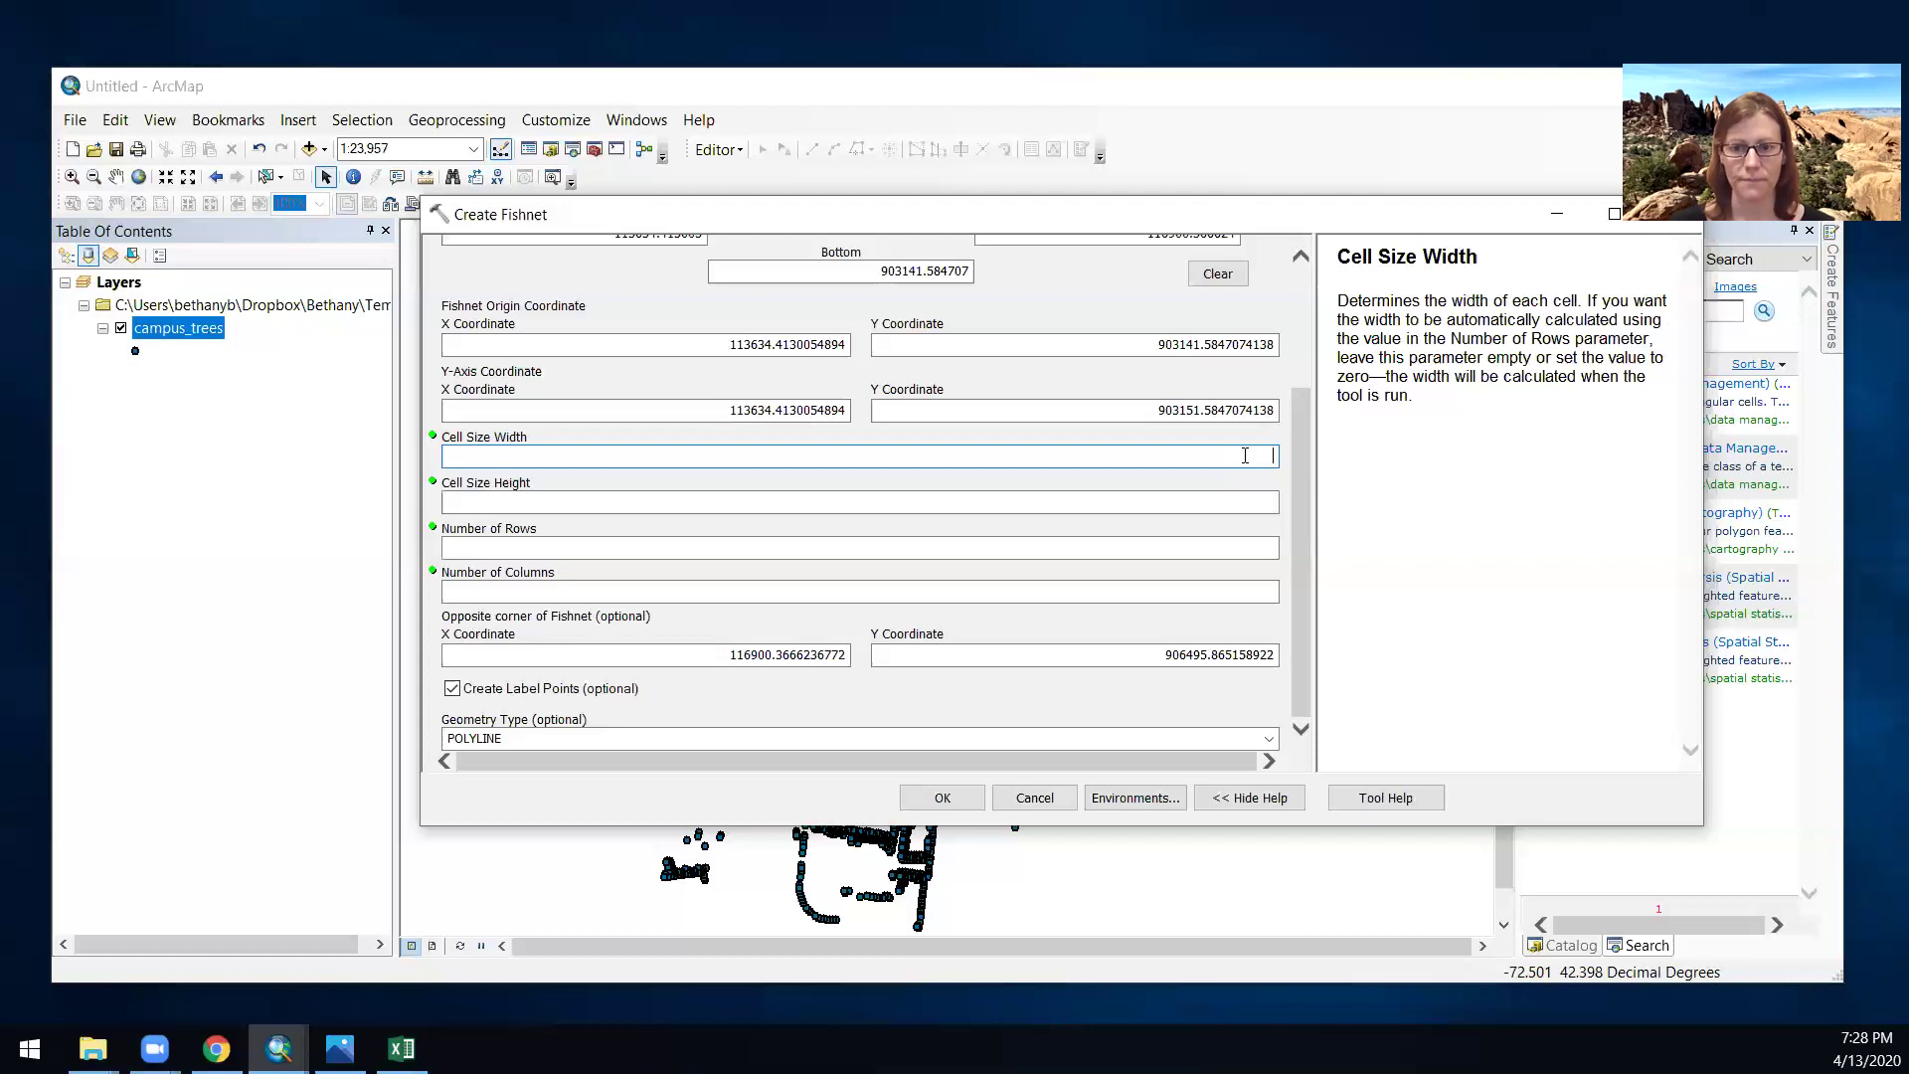
text(200)
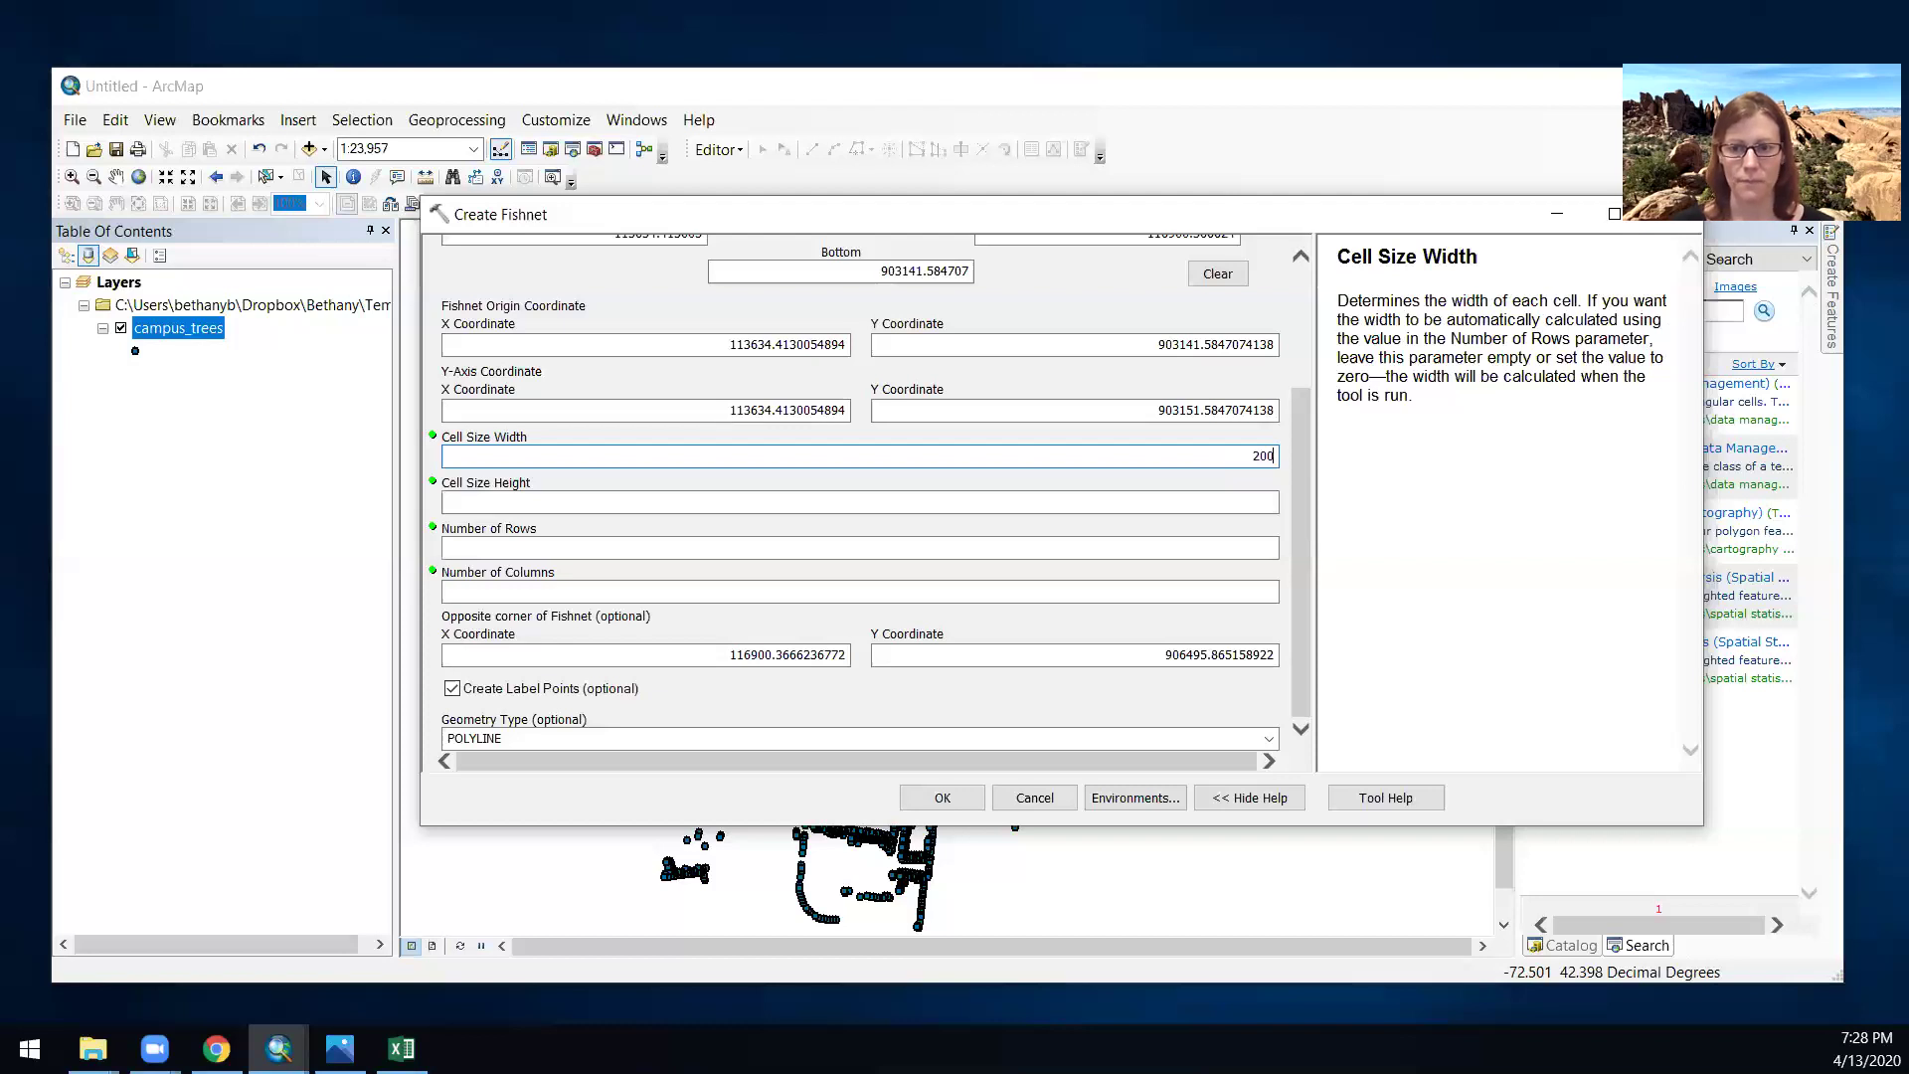
click(1268, 504)
text(200)
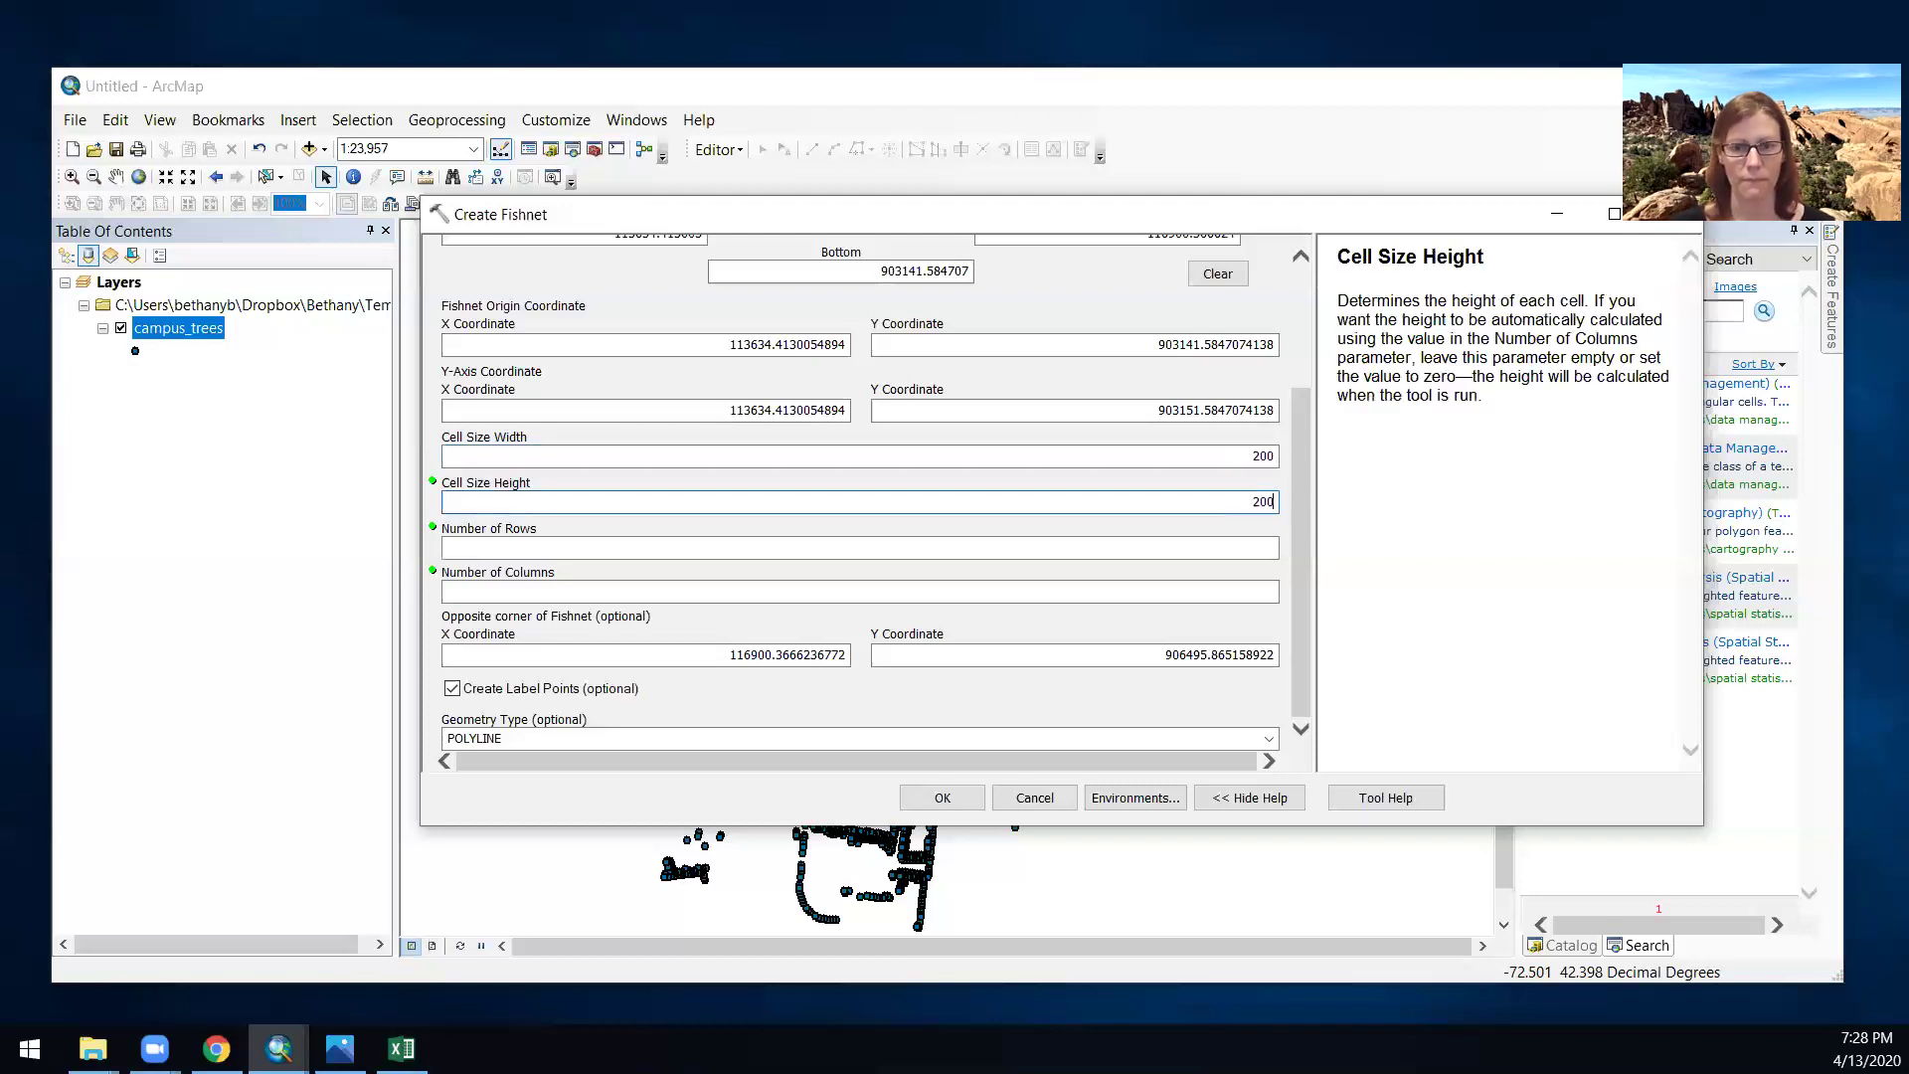
click(1249, 544)
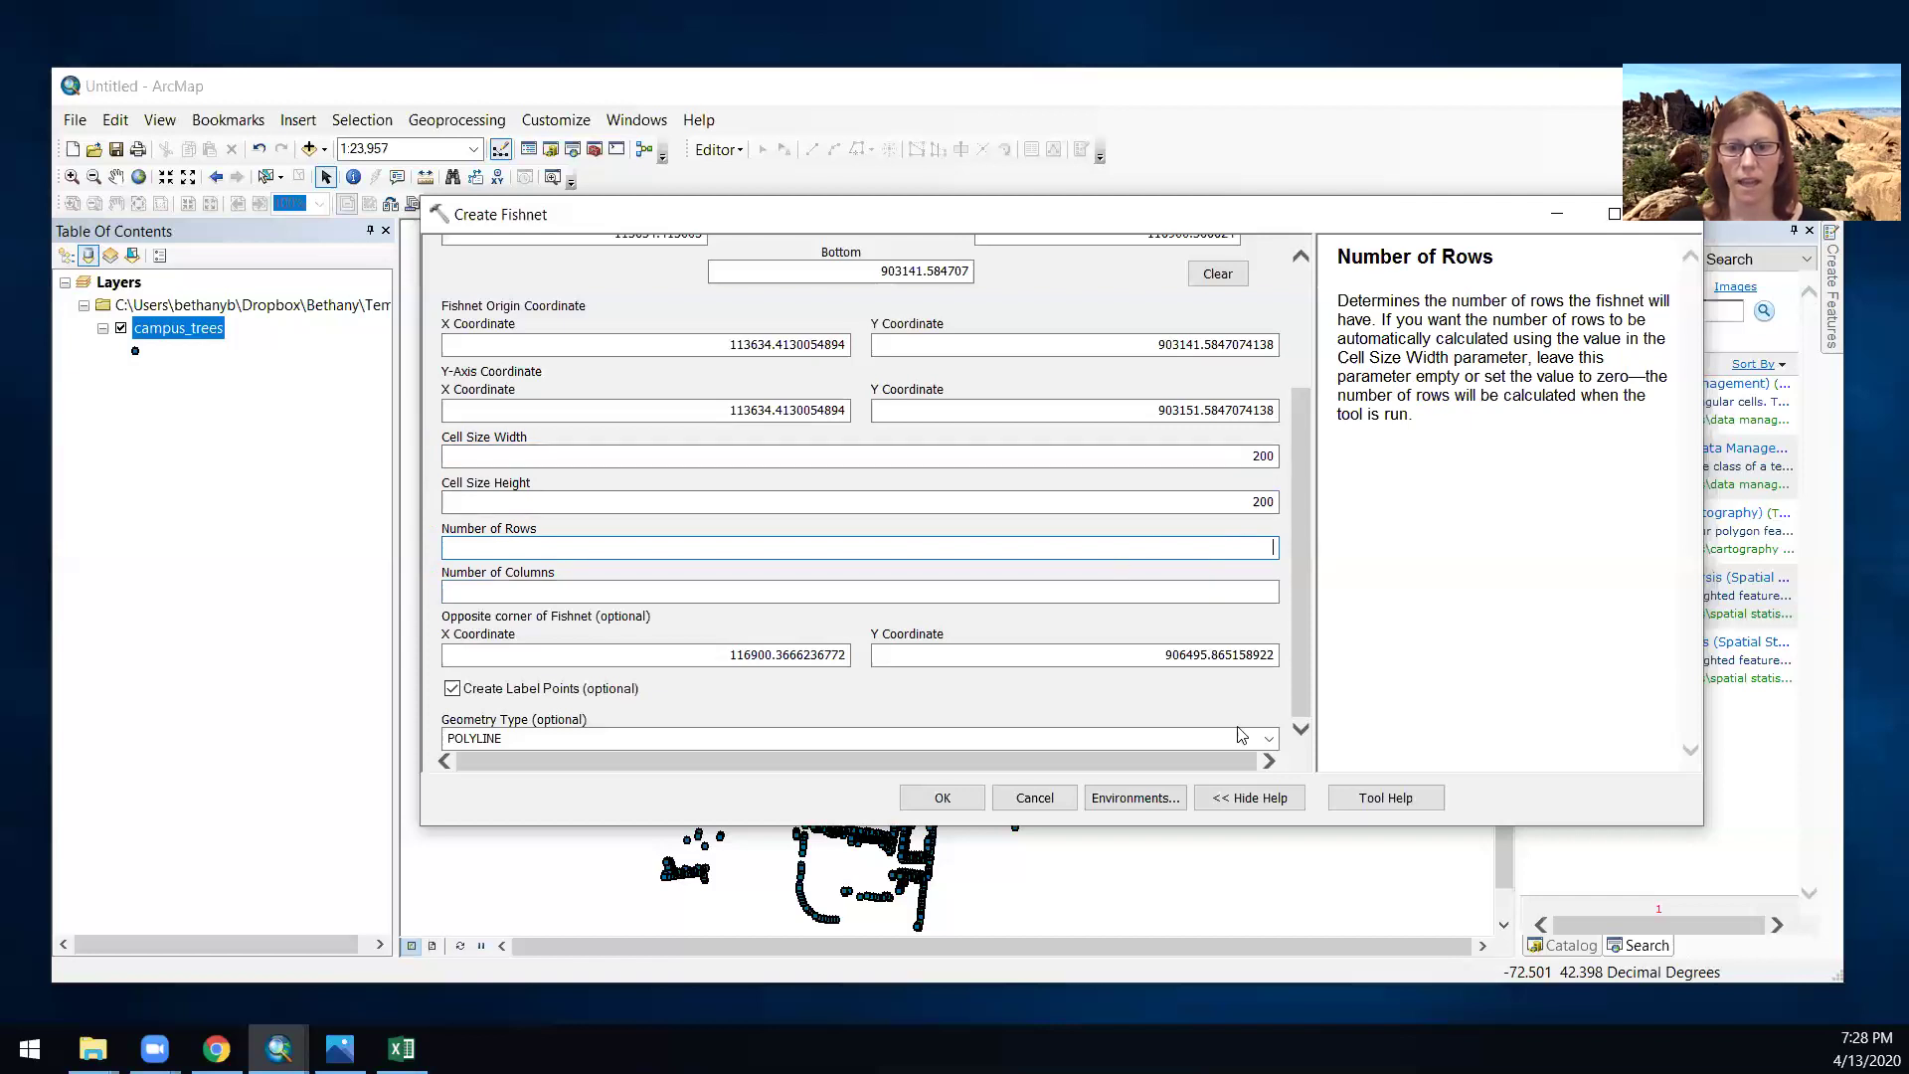
- Set the fishnet's geometry type to POLYGON and run the Create Fishnet tool
click(541, 738)
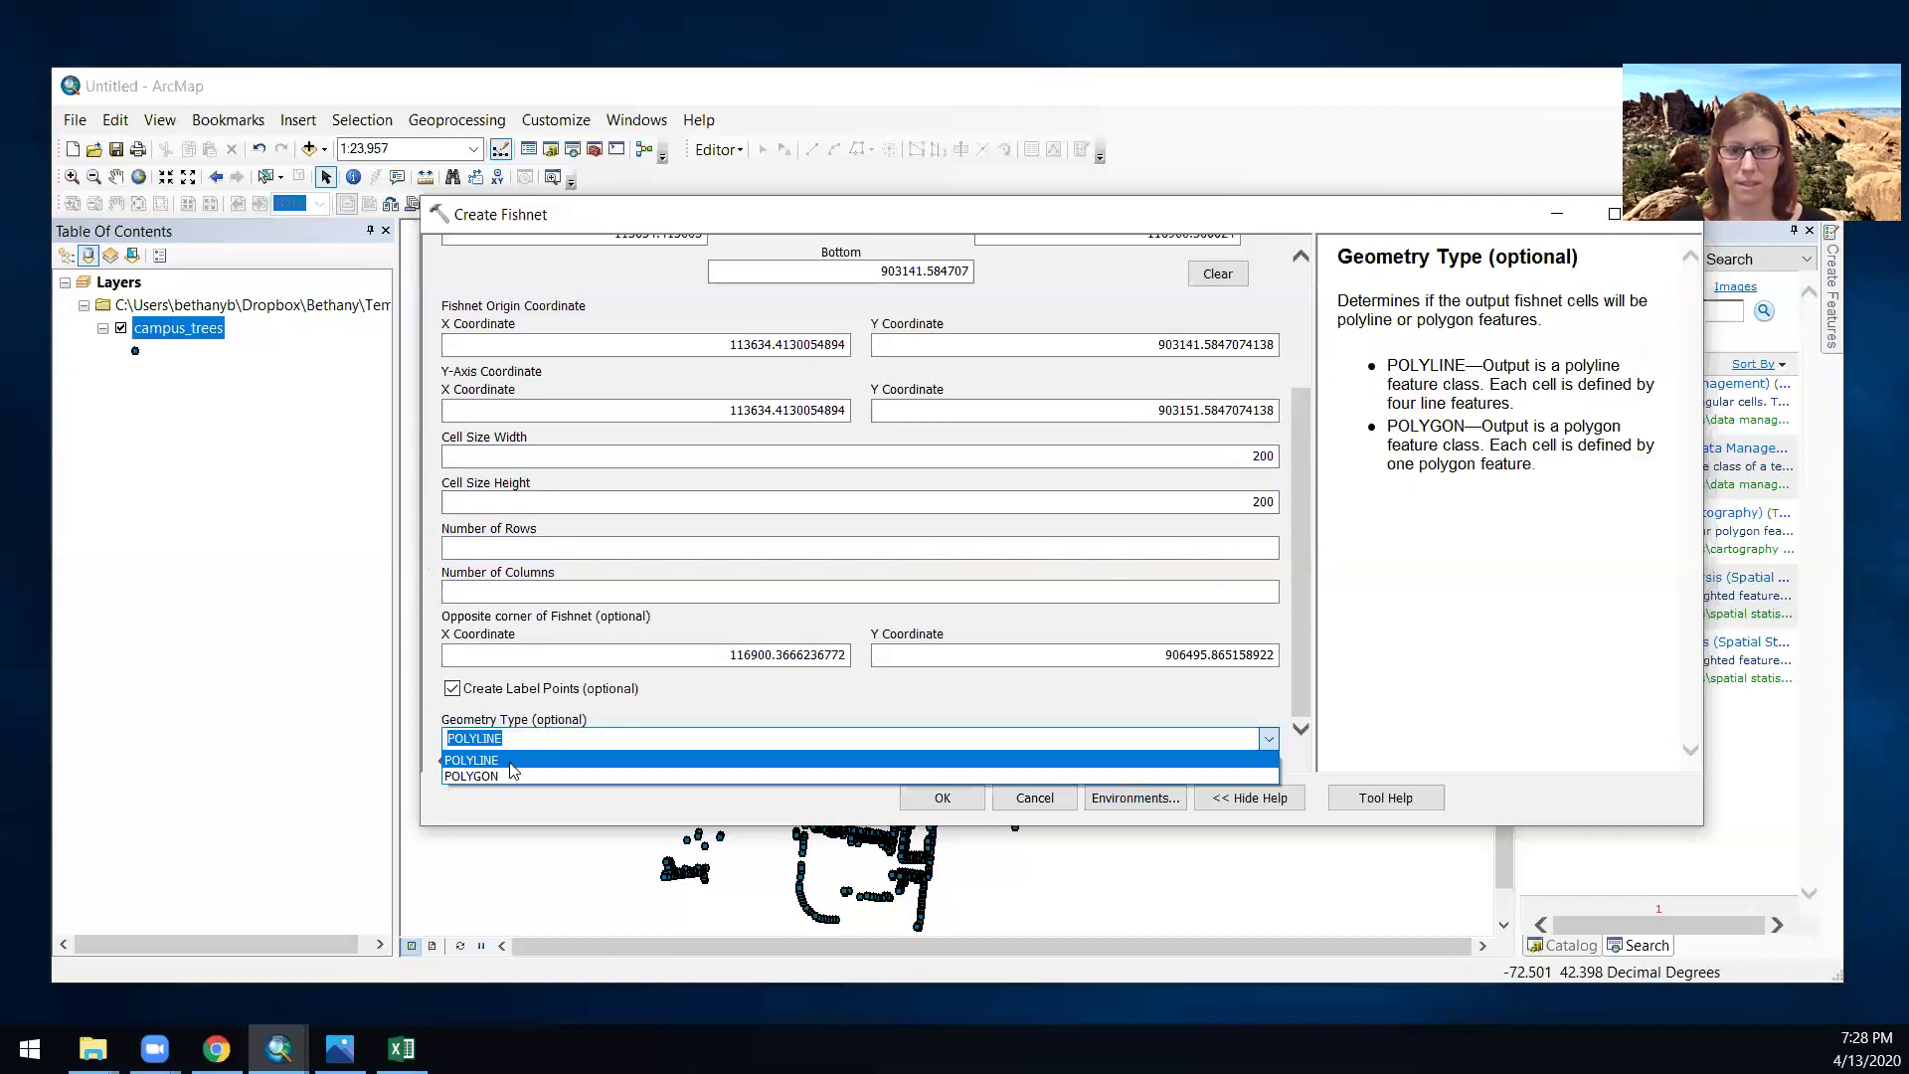
click(501, 775)
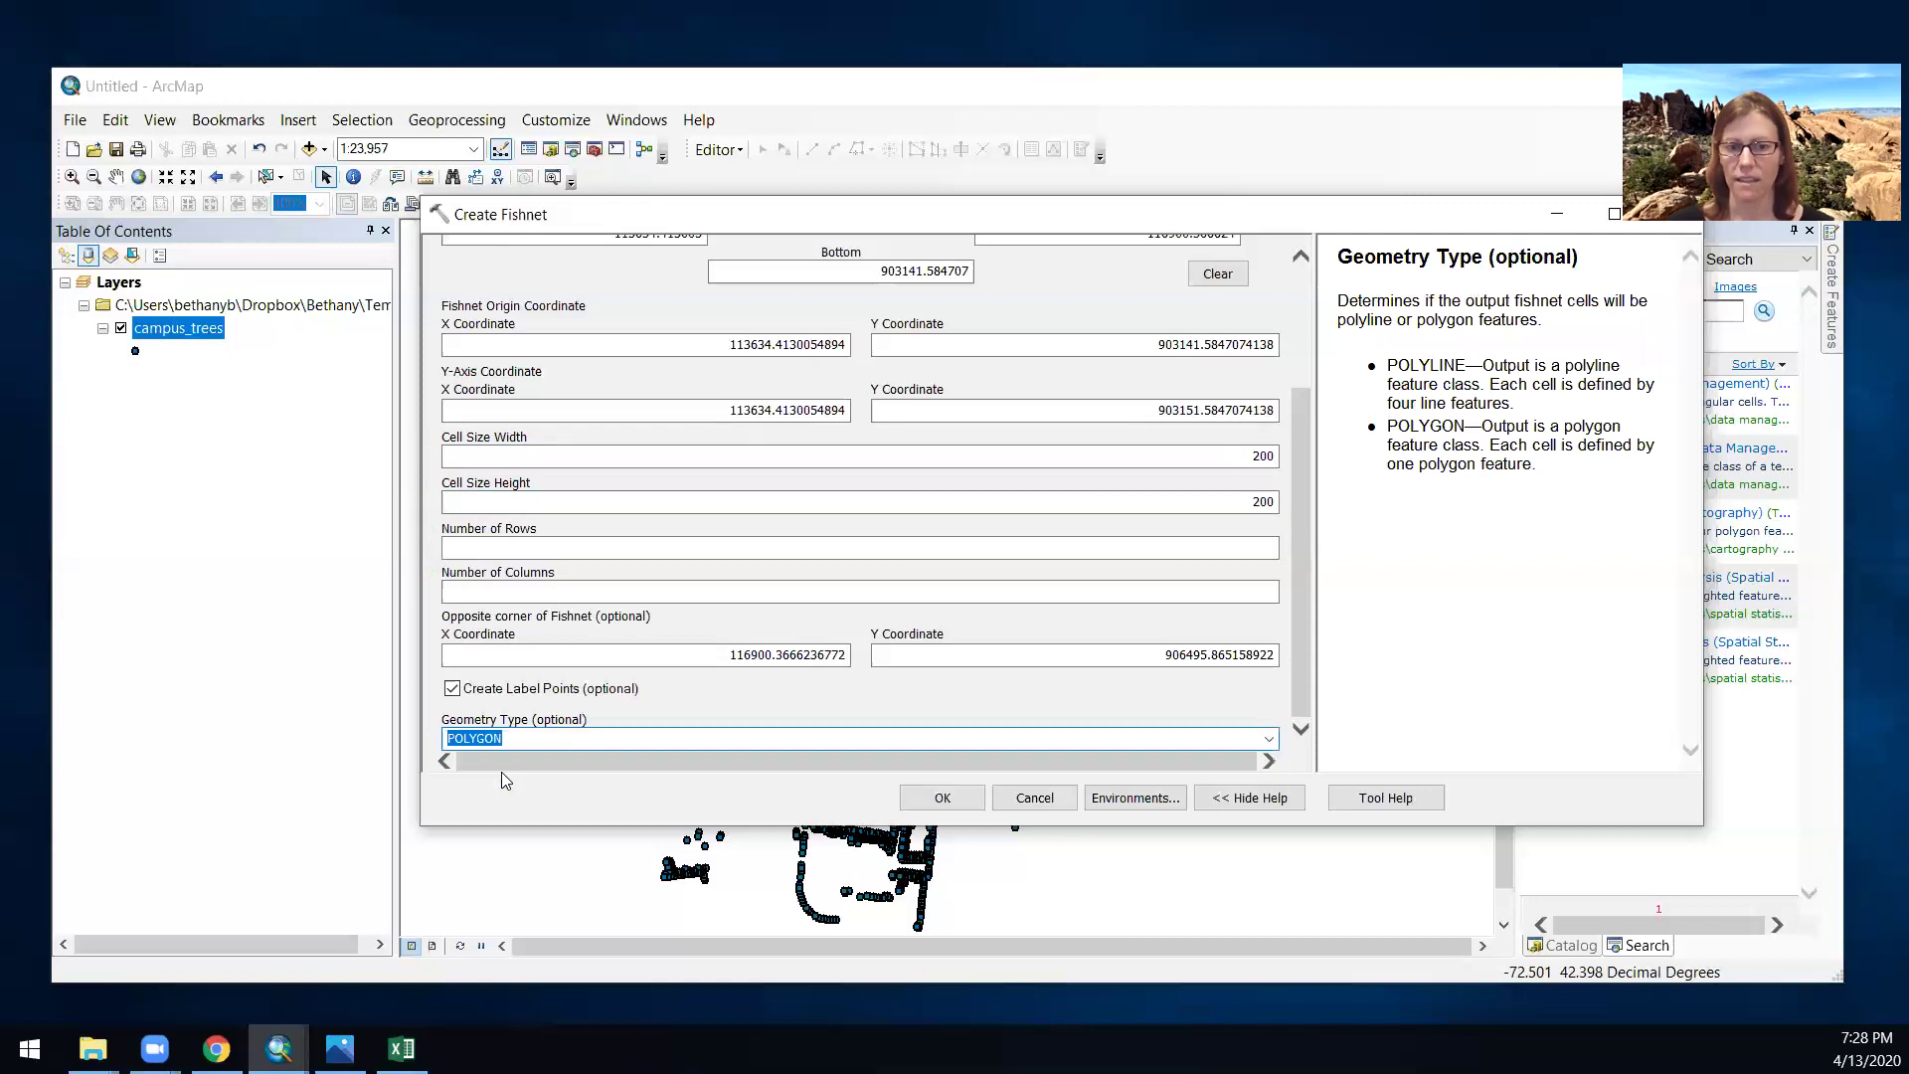
click(951, 804)
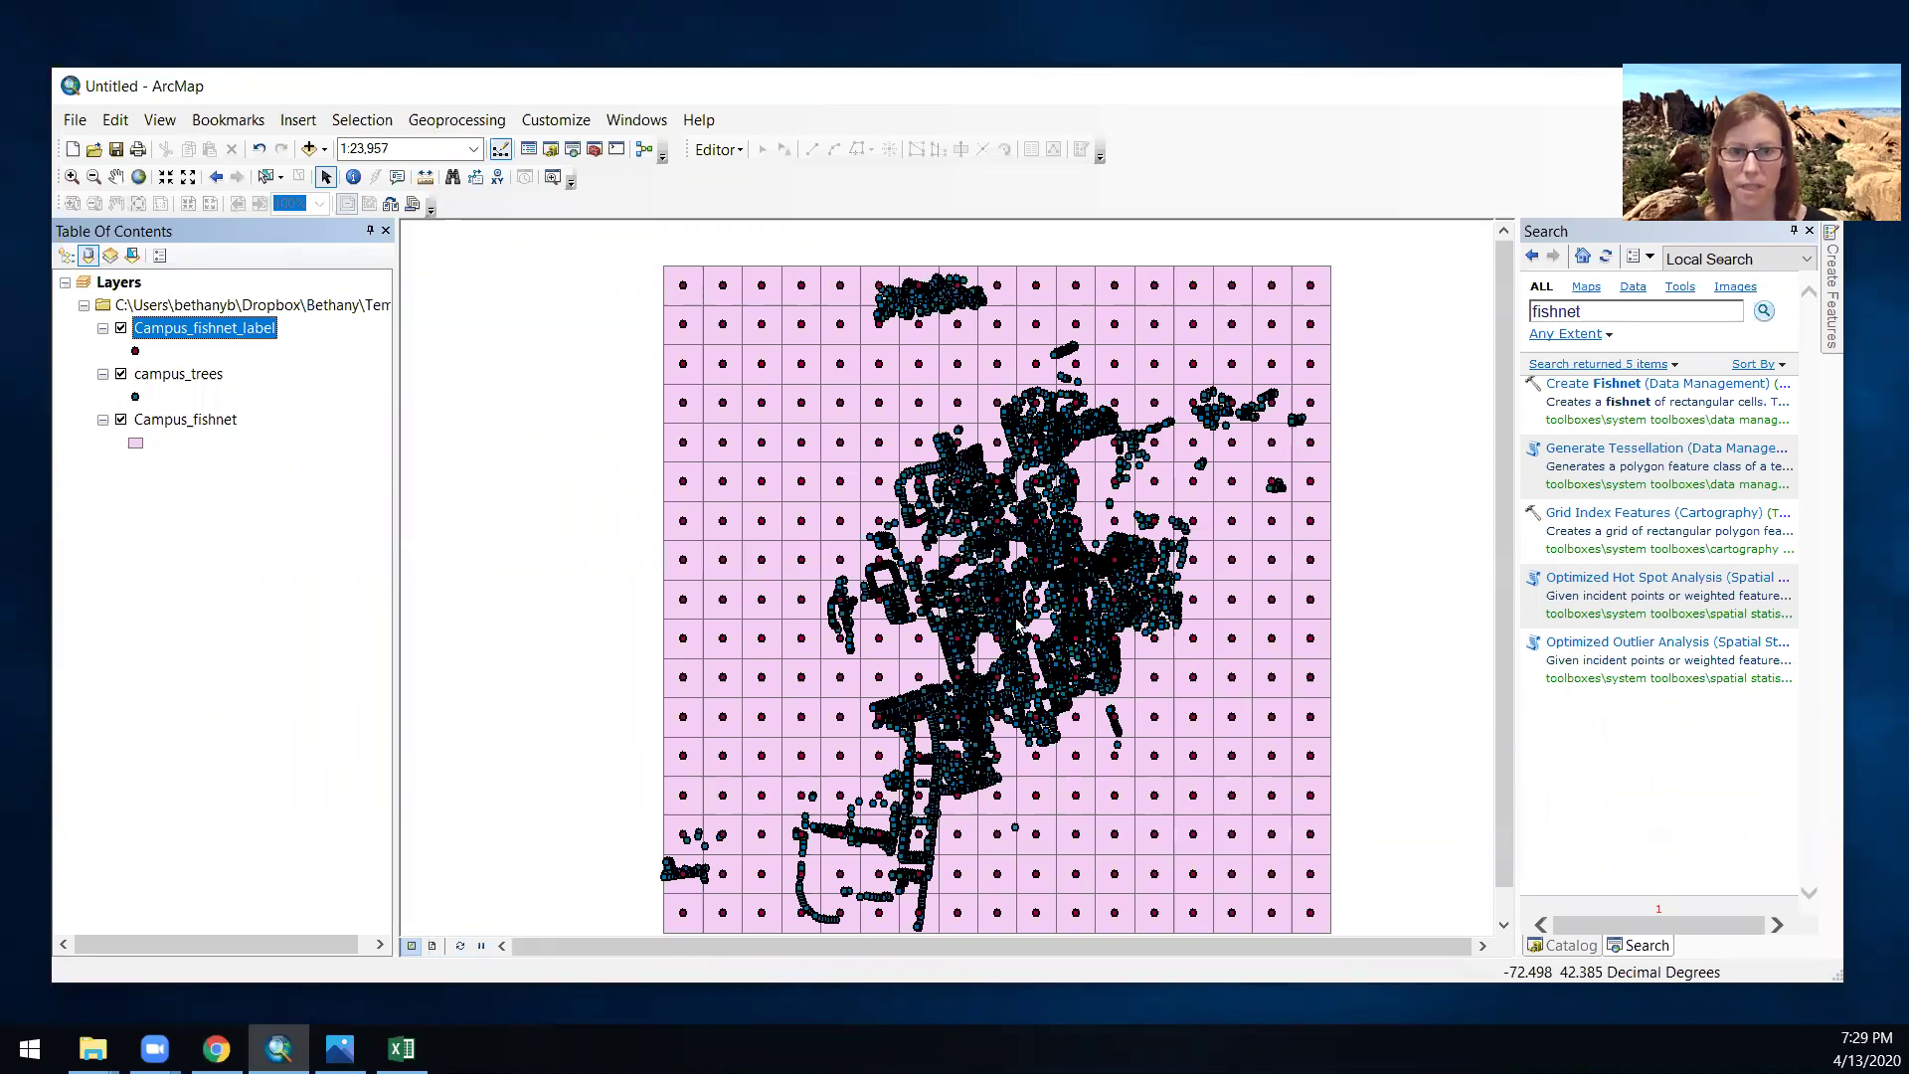
- Hide the Campus_fishnet_label layer and identify one empty cell of the Campus_fishnet grid, closing the result
click(120, 329)
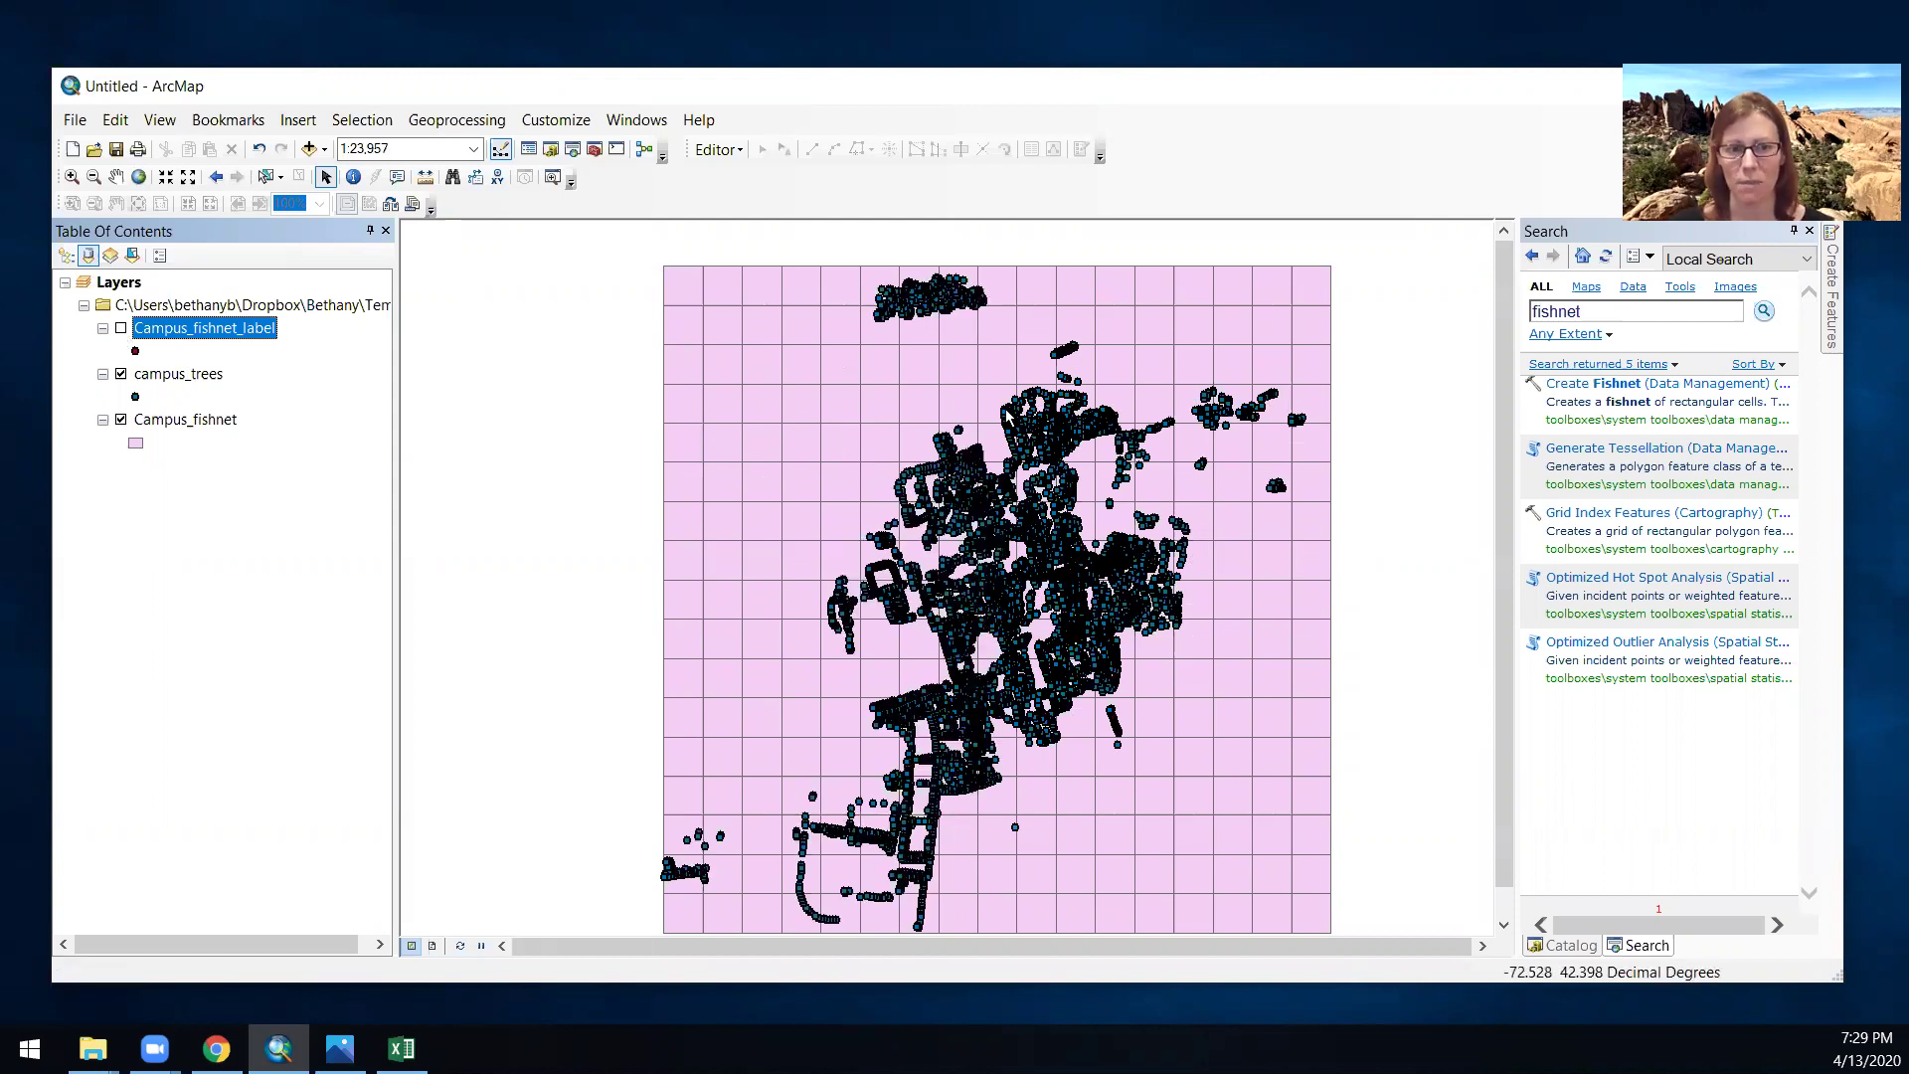
click(355, 178)
click(852, 449)
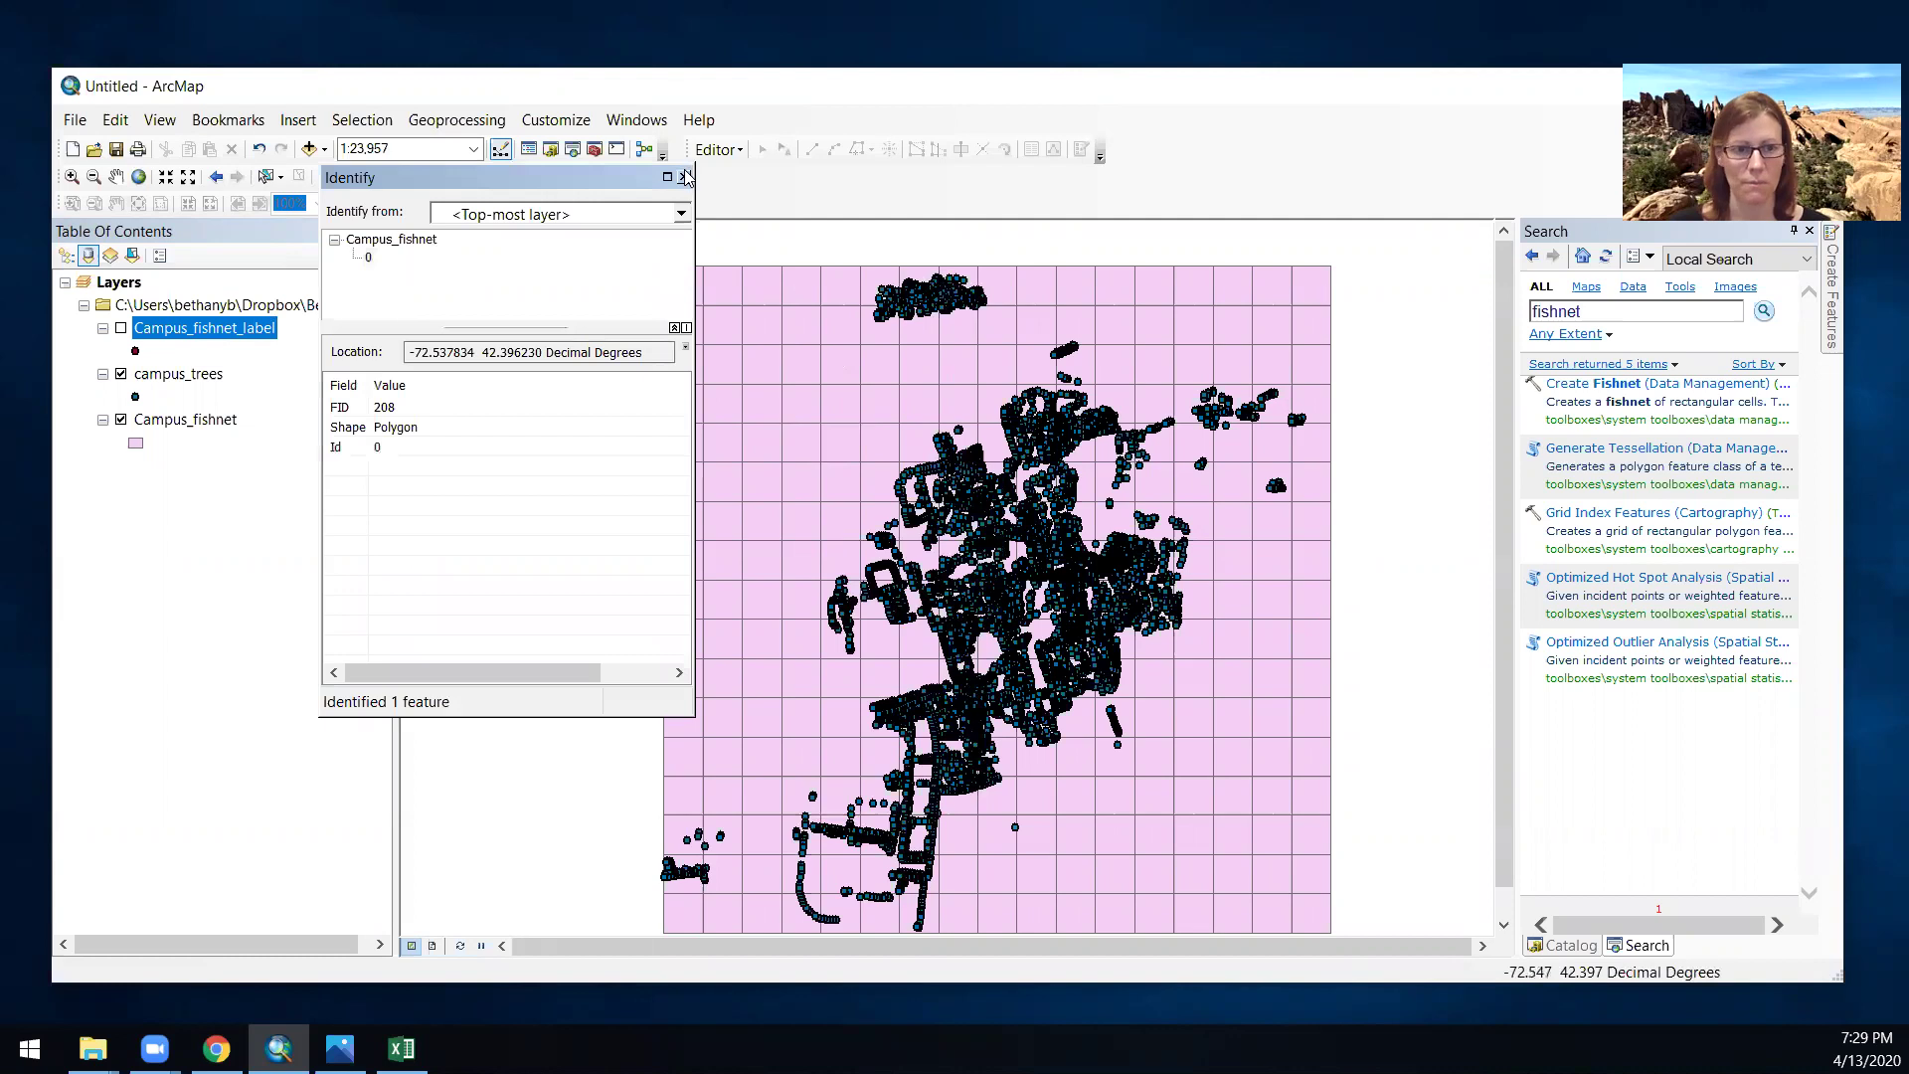
click(684, 177)
- Examine the attribute table of the Campus_fishnet layer and close it
right_click(185, 423)
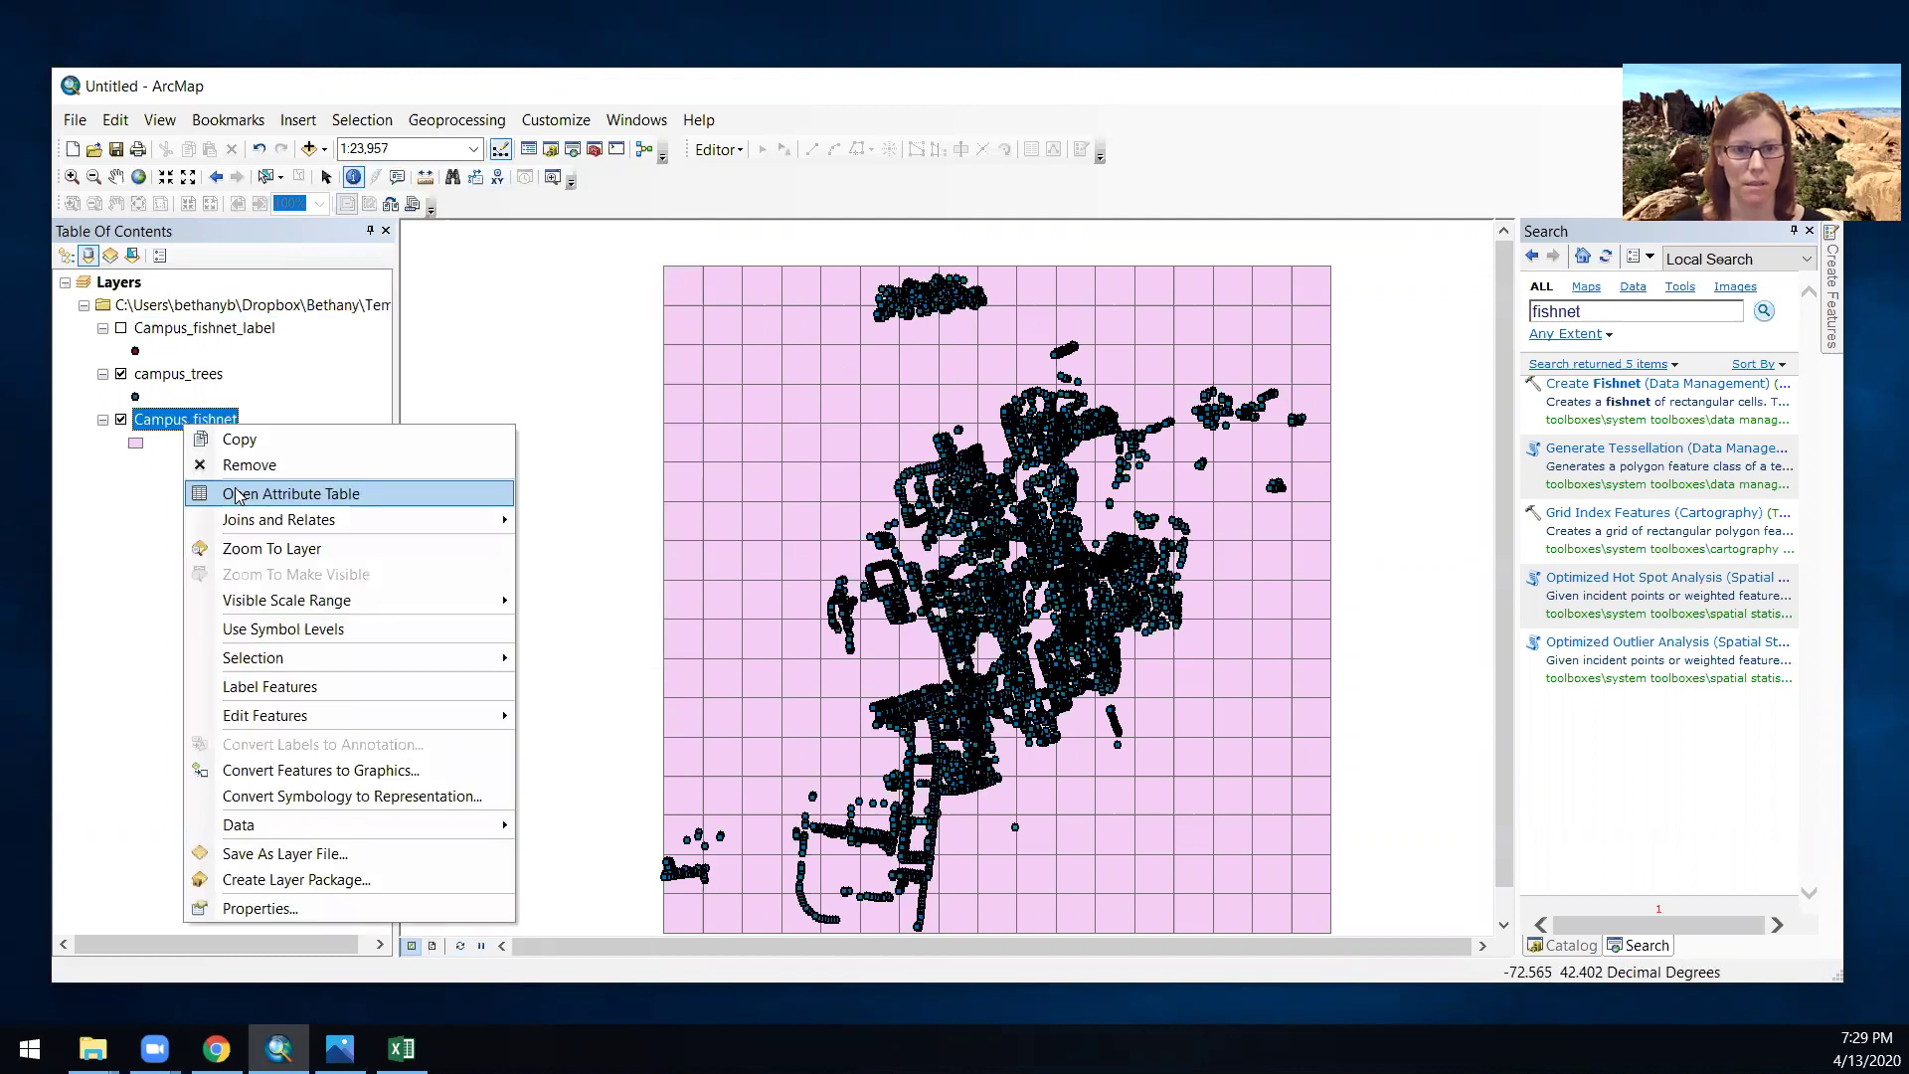
key(Return)
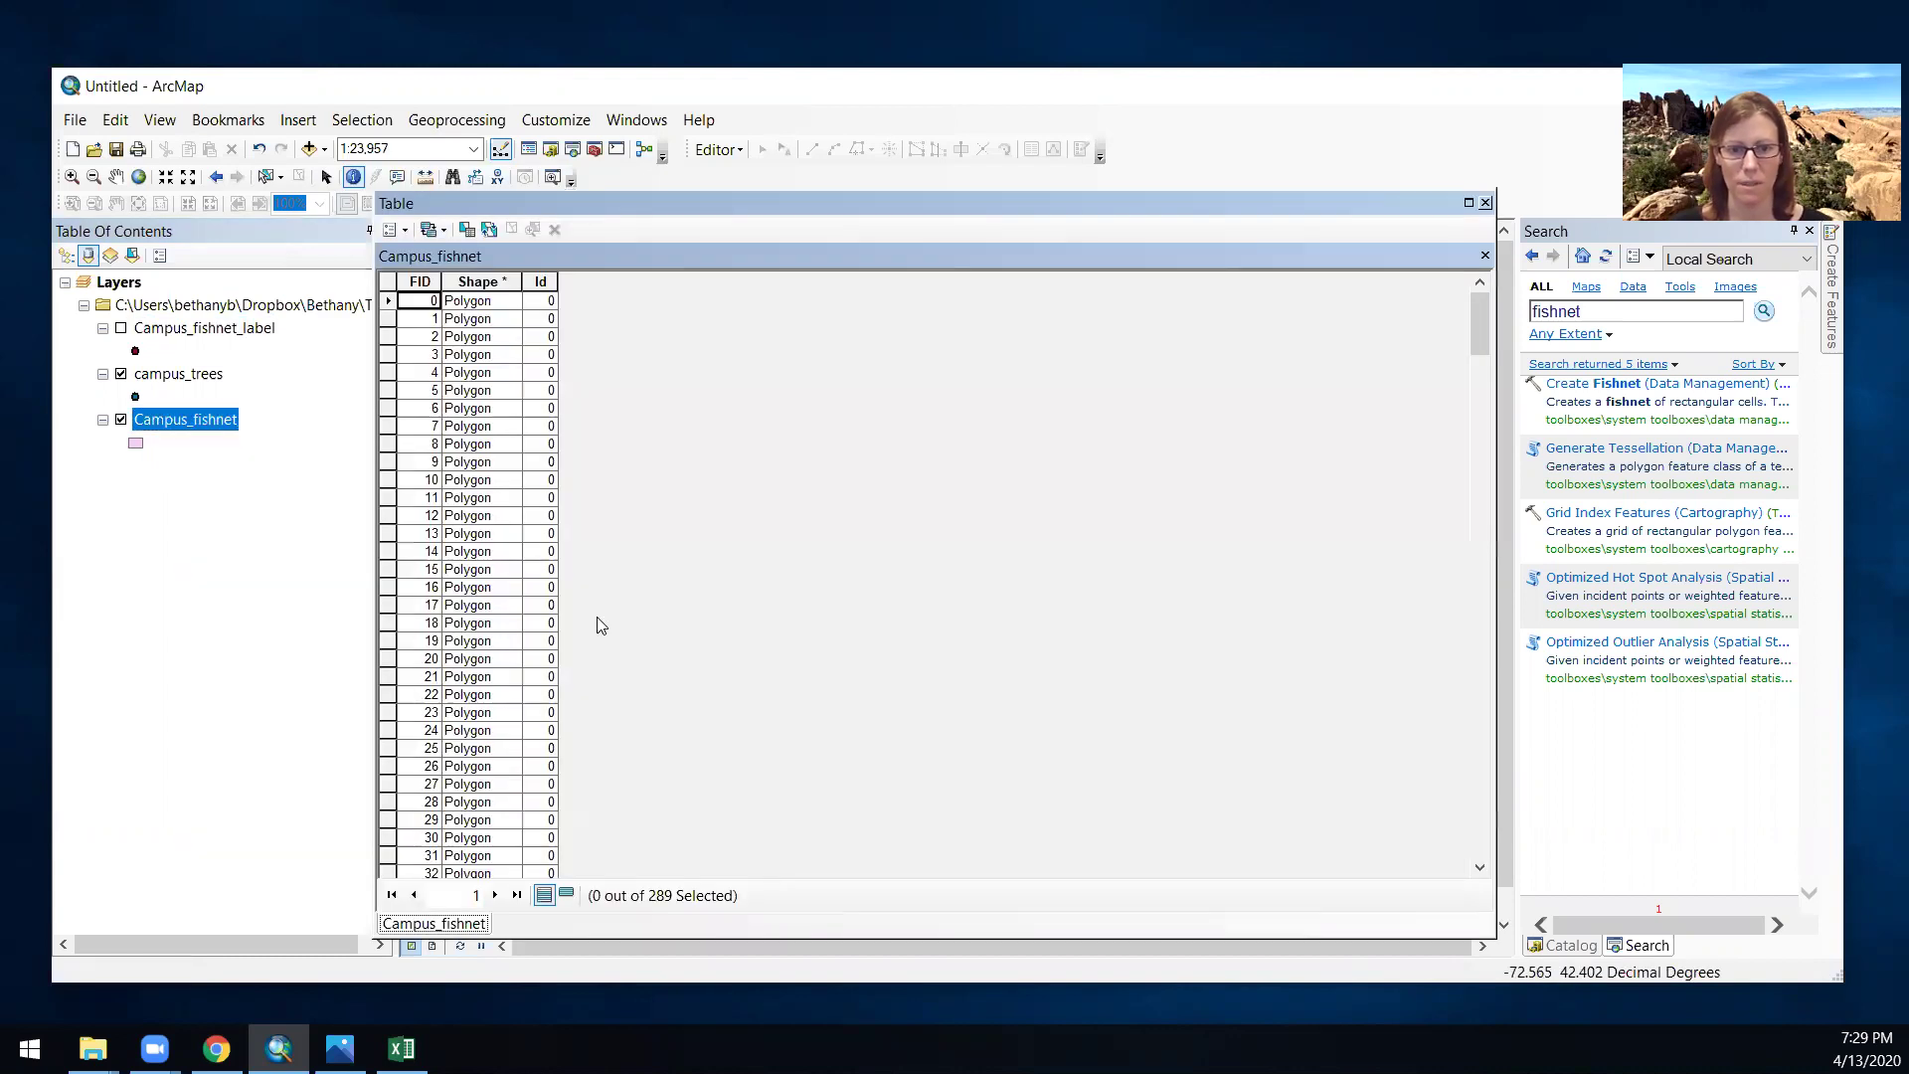
click(1486, 204)
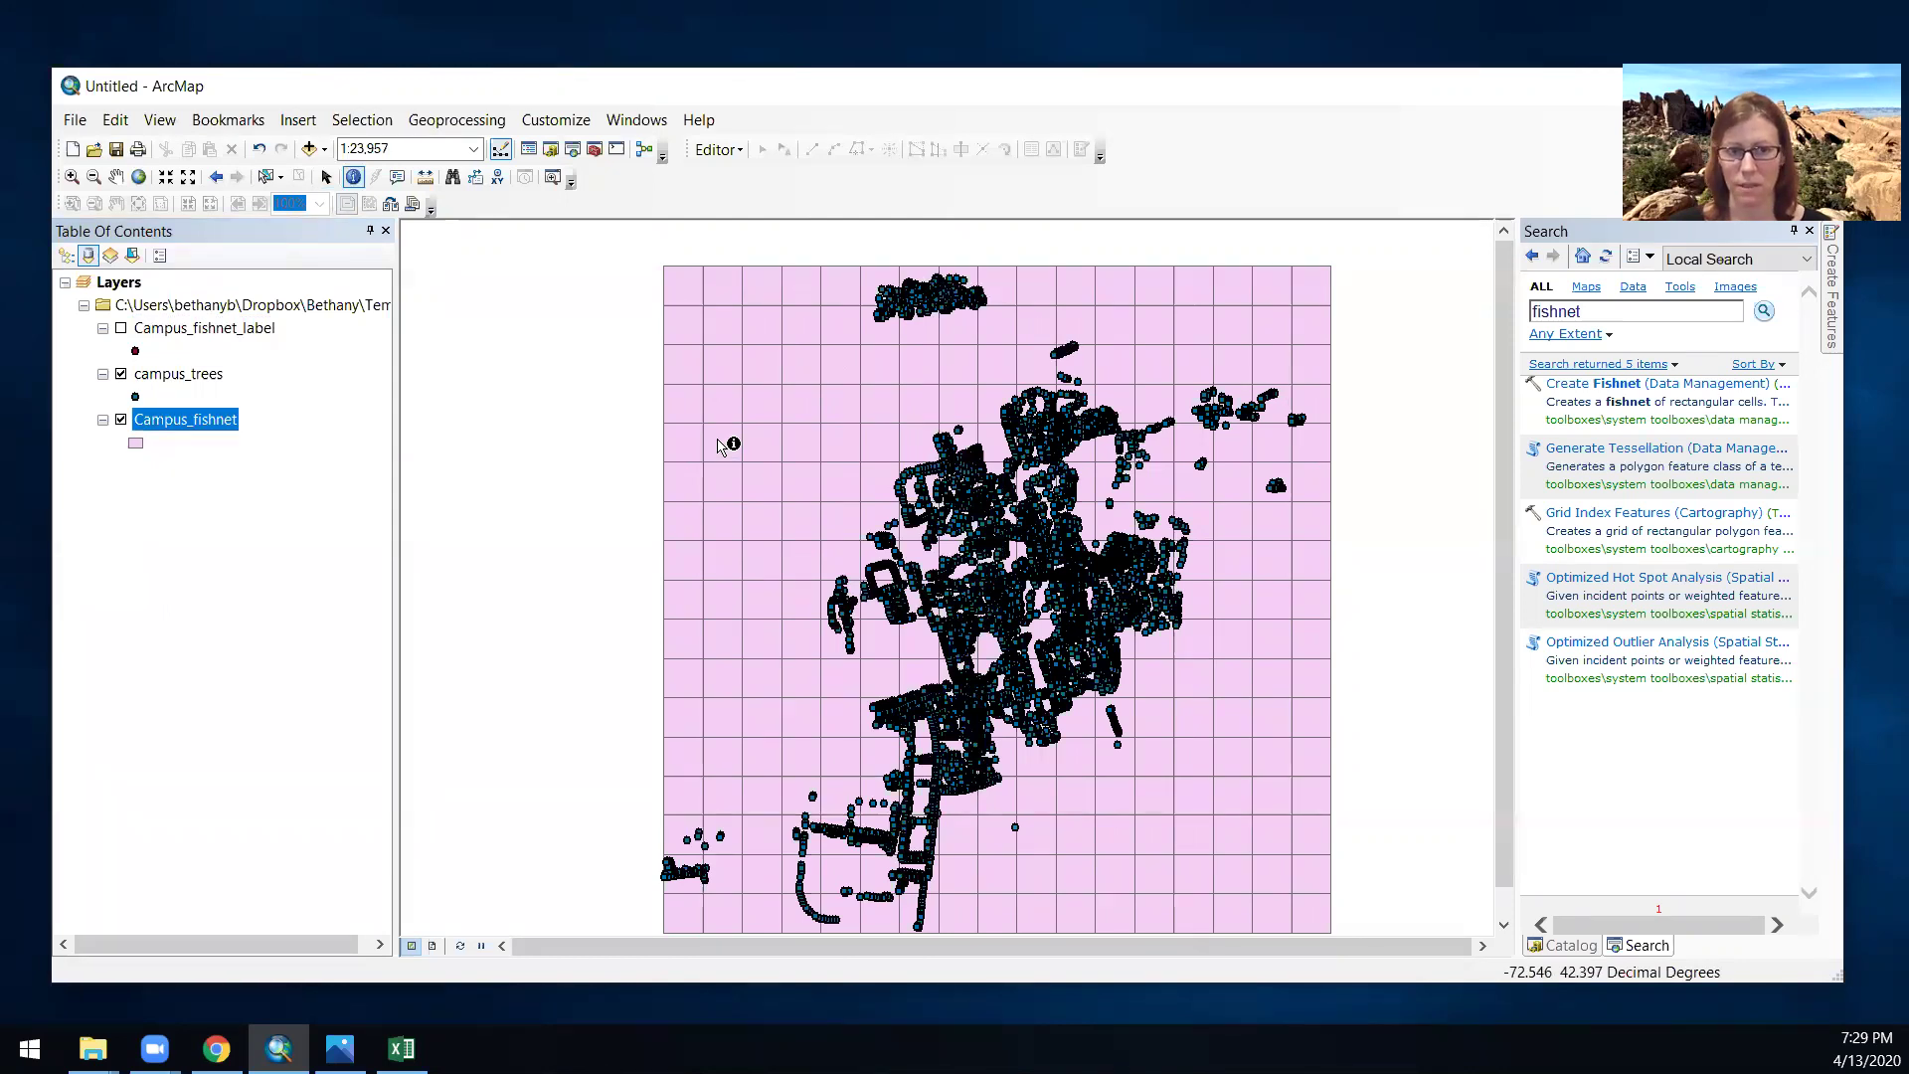
- Select by location the Campus_fishnet cells that intersect the campus_trees source layer
click(364, 127)
key(Down)
key(Return)
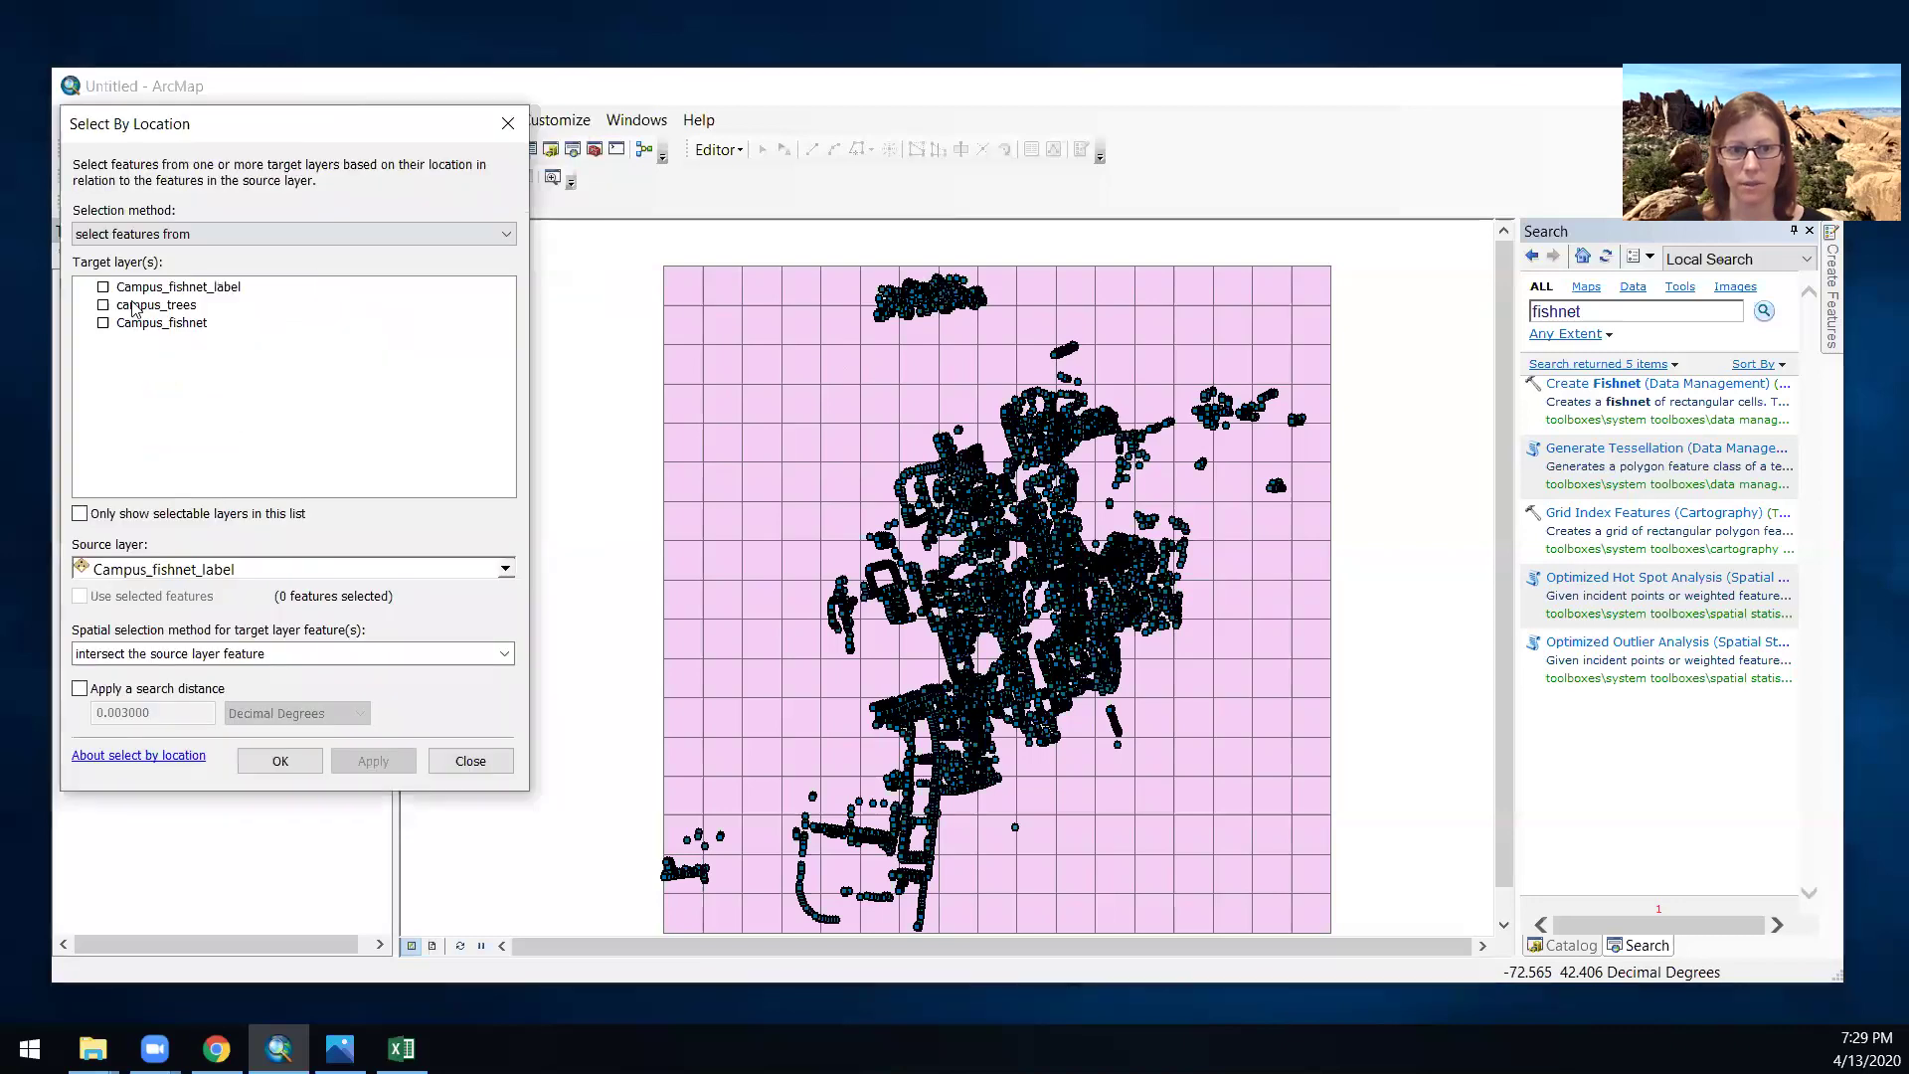
click(103, 323)
click(211, 570)
click(185, 623)
click(371, 762)
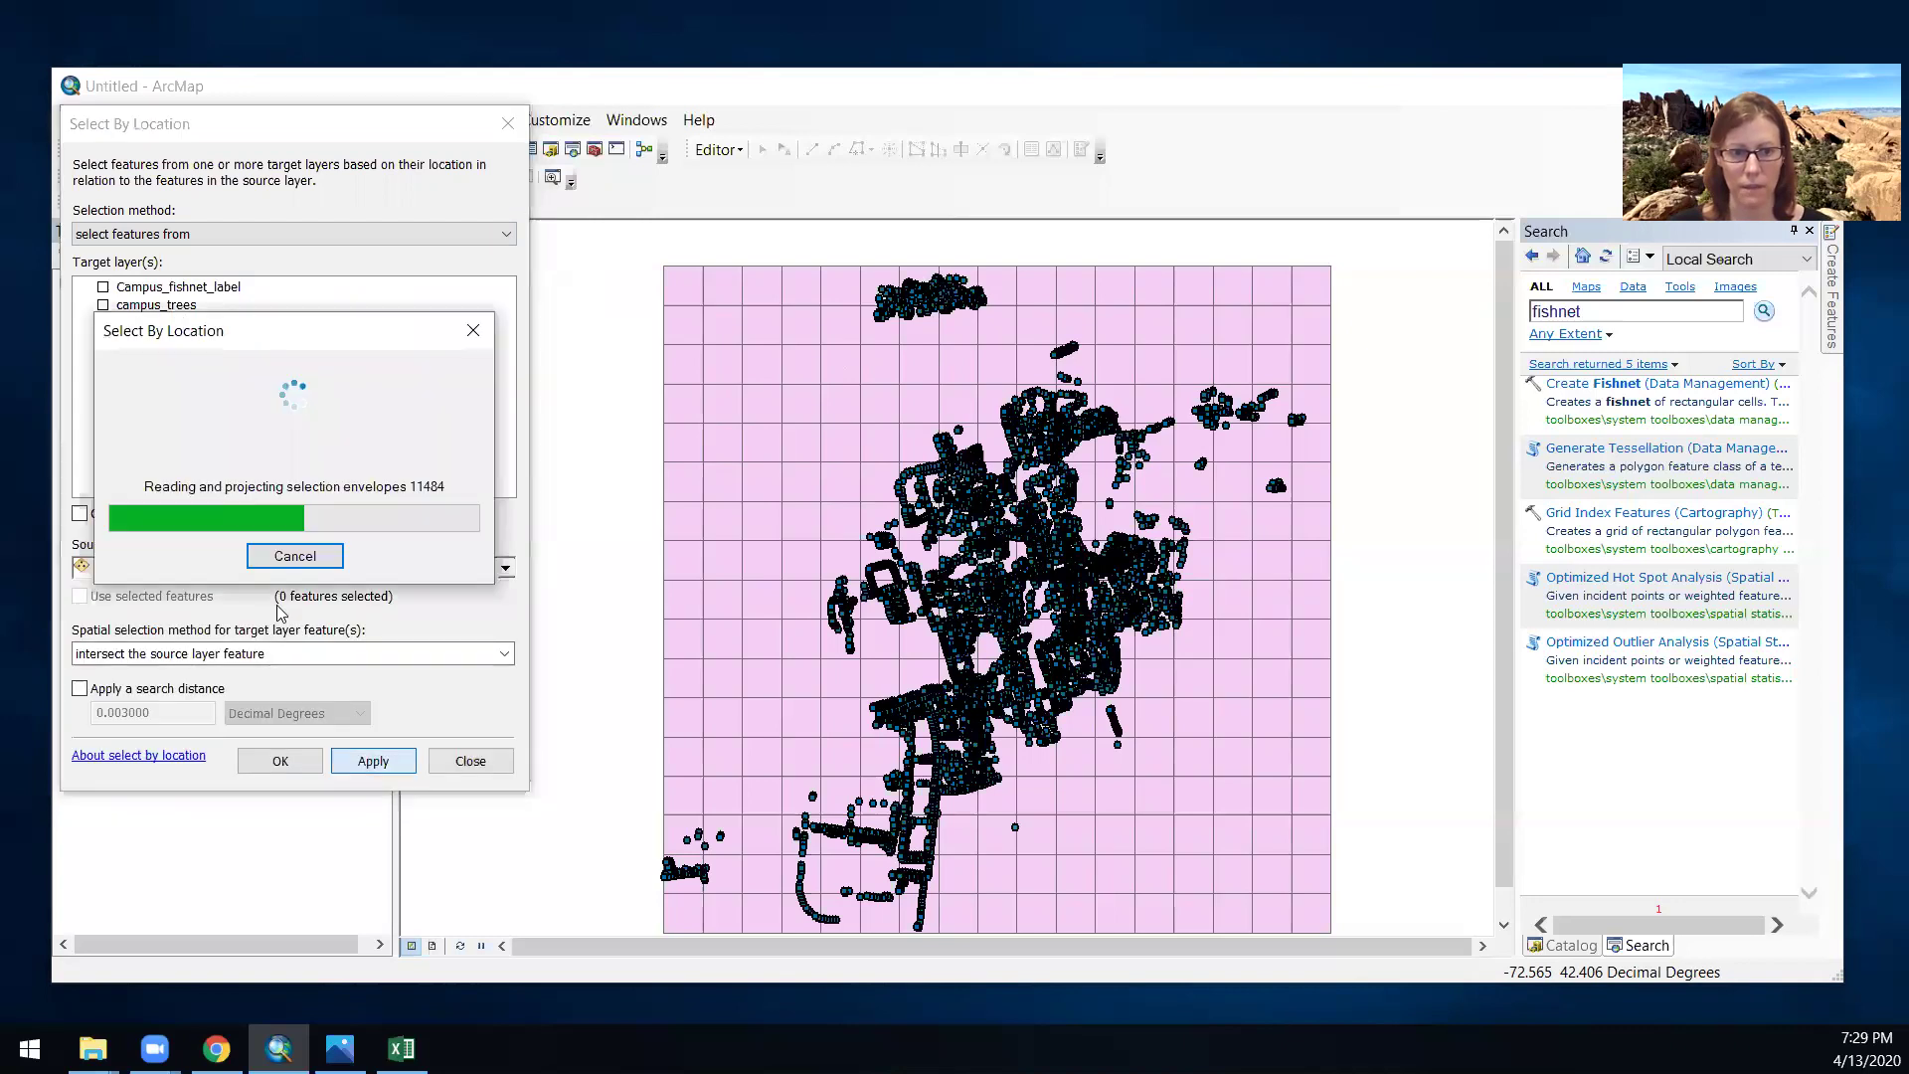
click(278, 759)
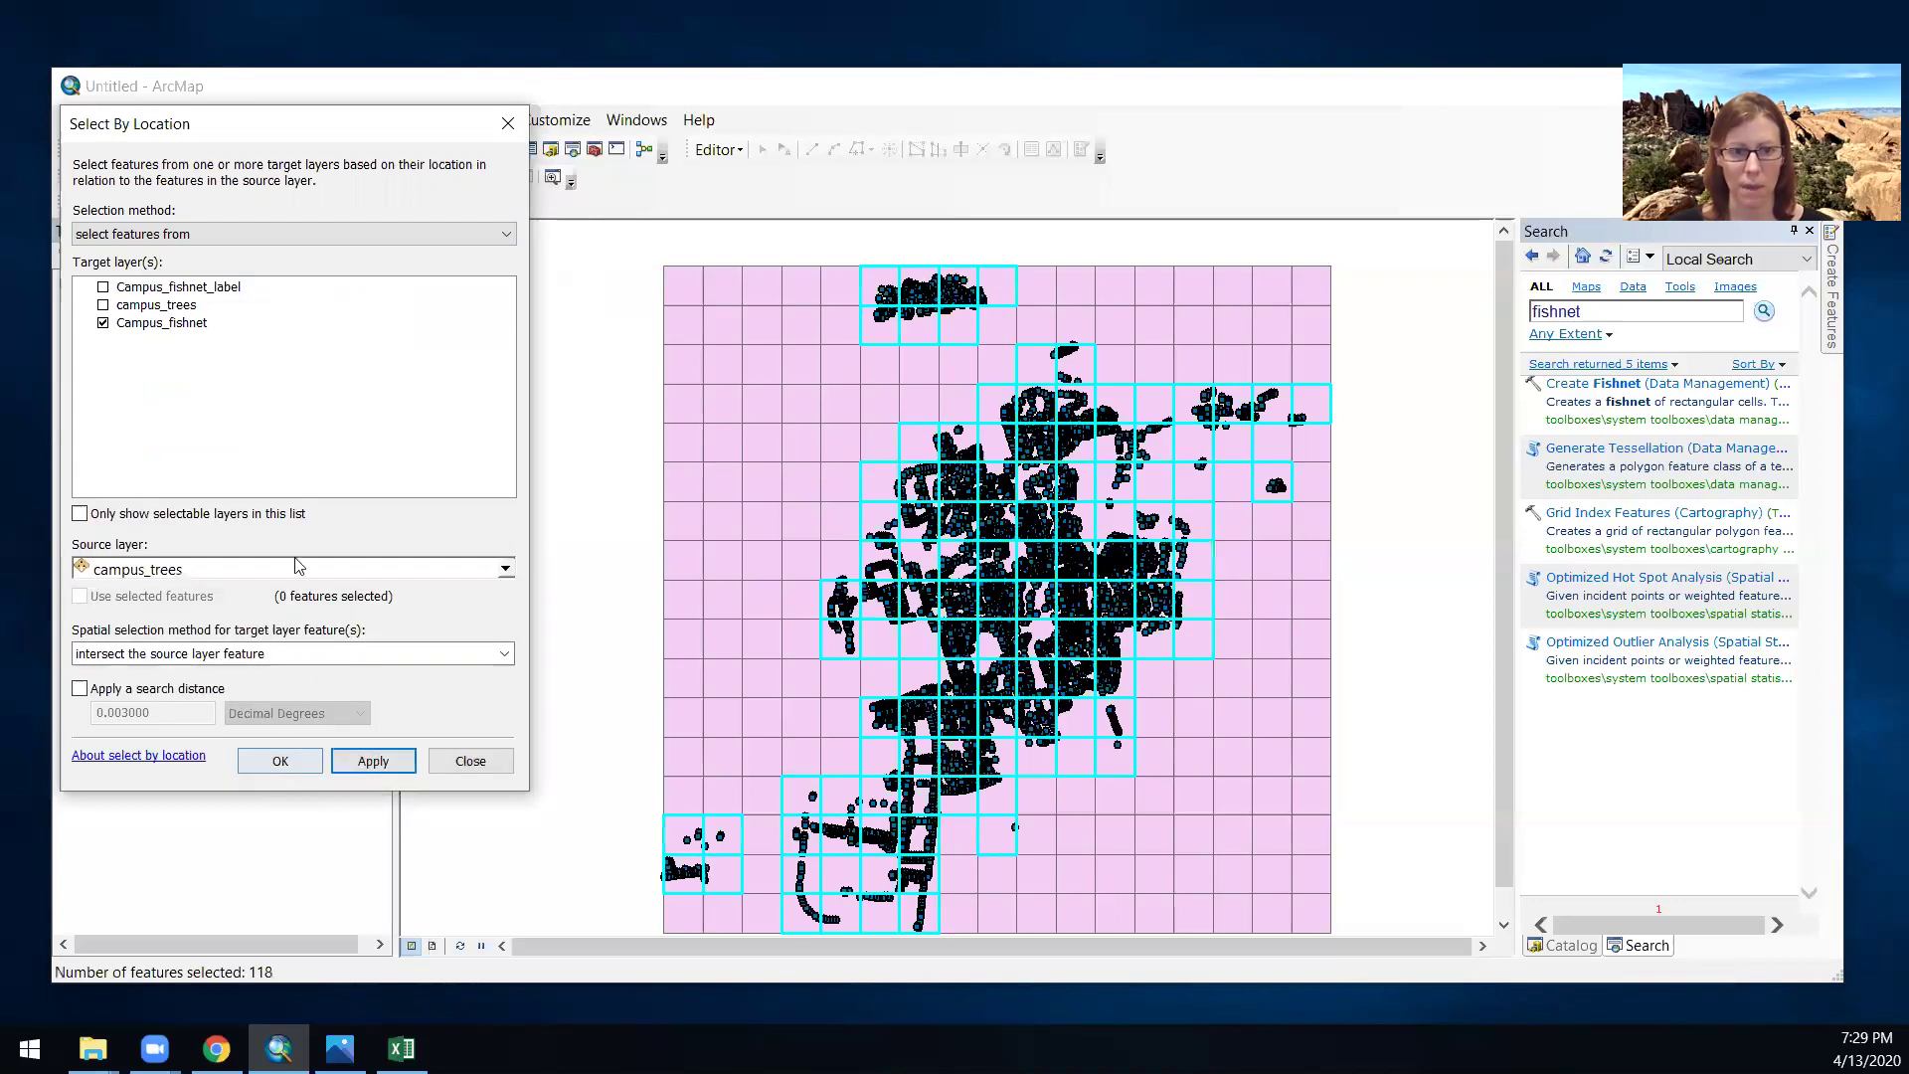
- Export the selected Campus_fishnet cells to the Temp folder as the shapefile Campus_fishnet_v2.shp and add it to the map
right_click(175, 423)
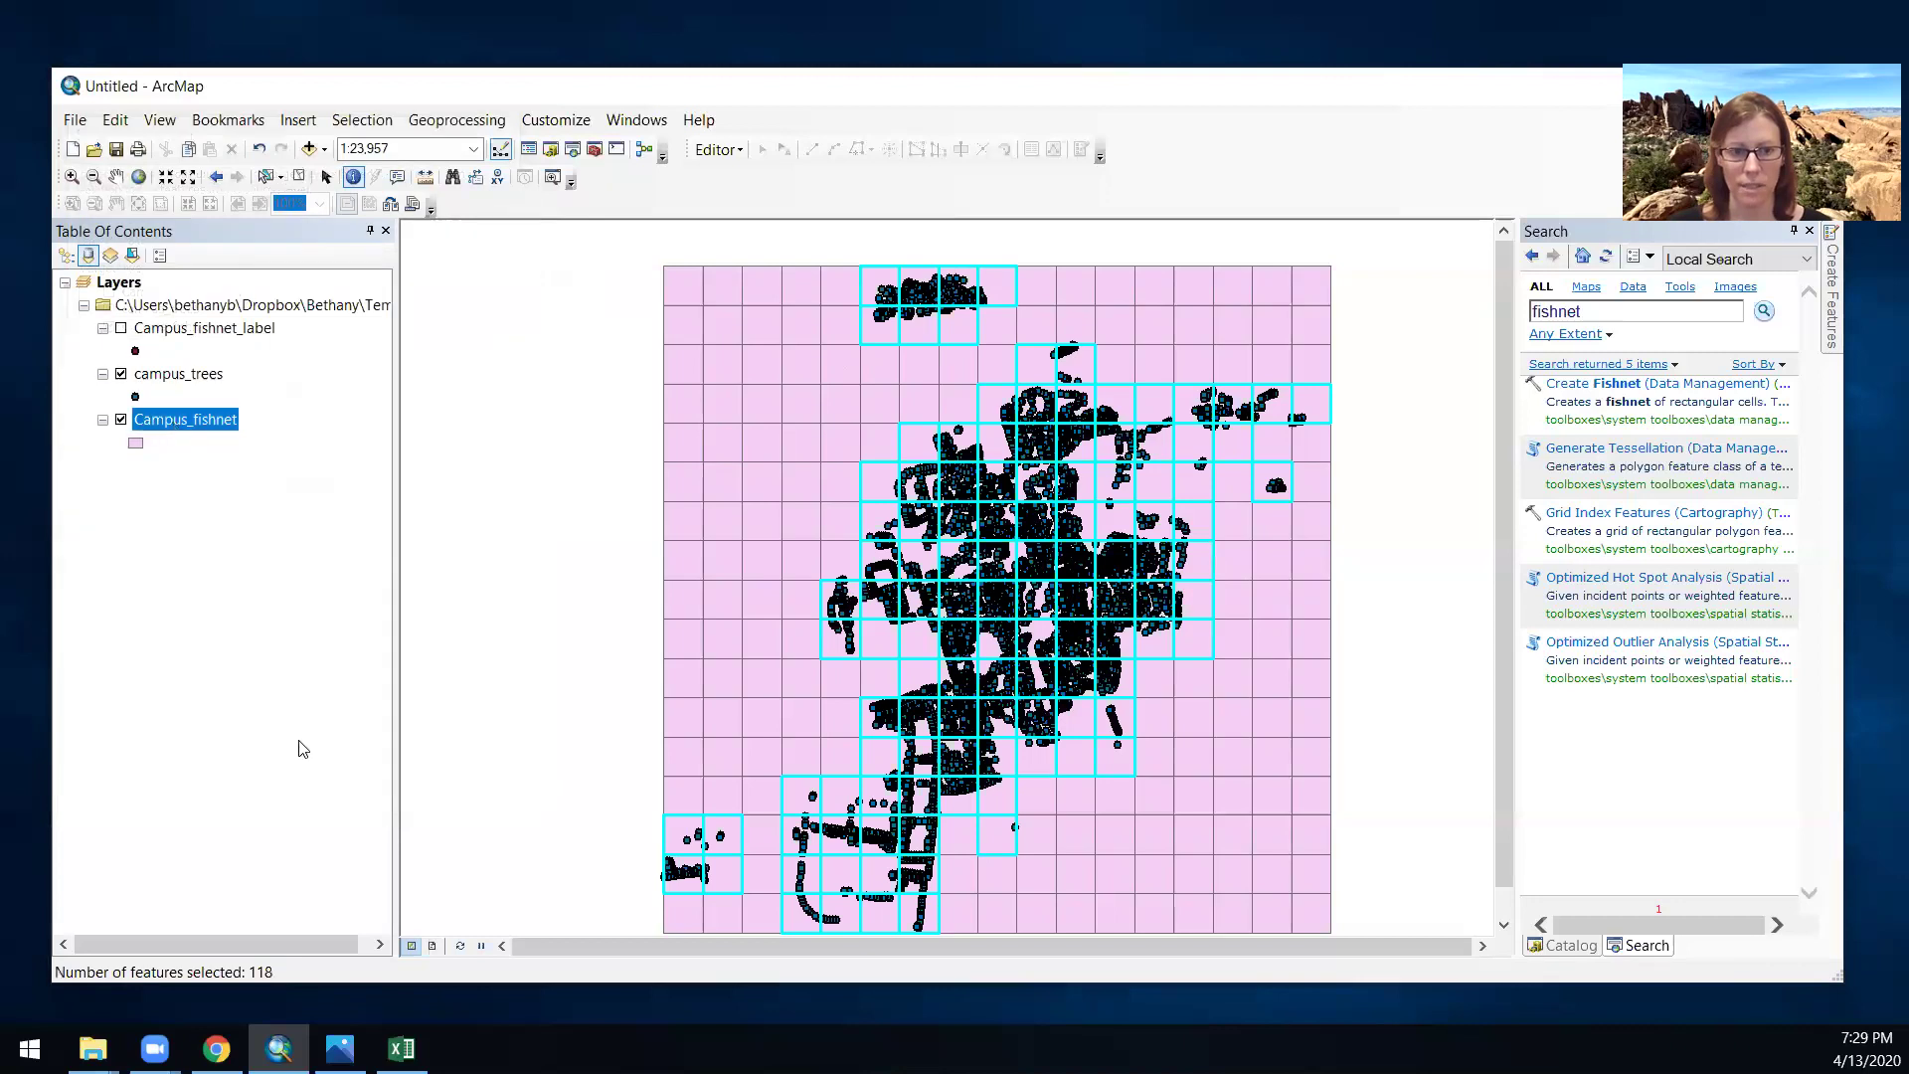
mouse_move(229, 824)
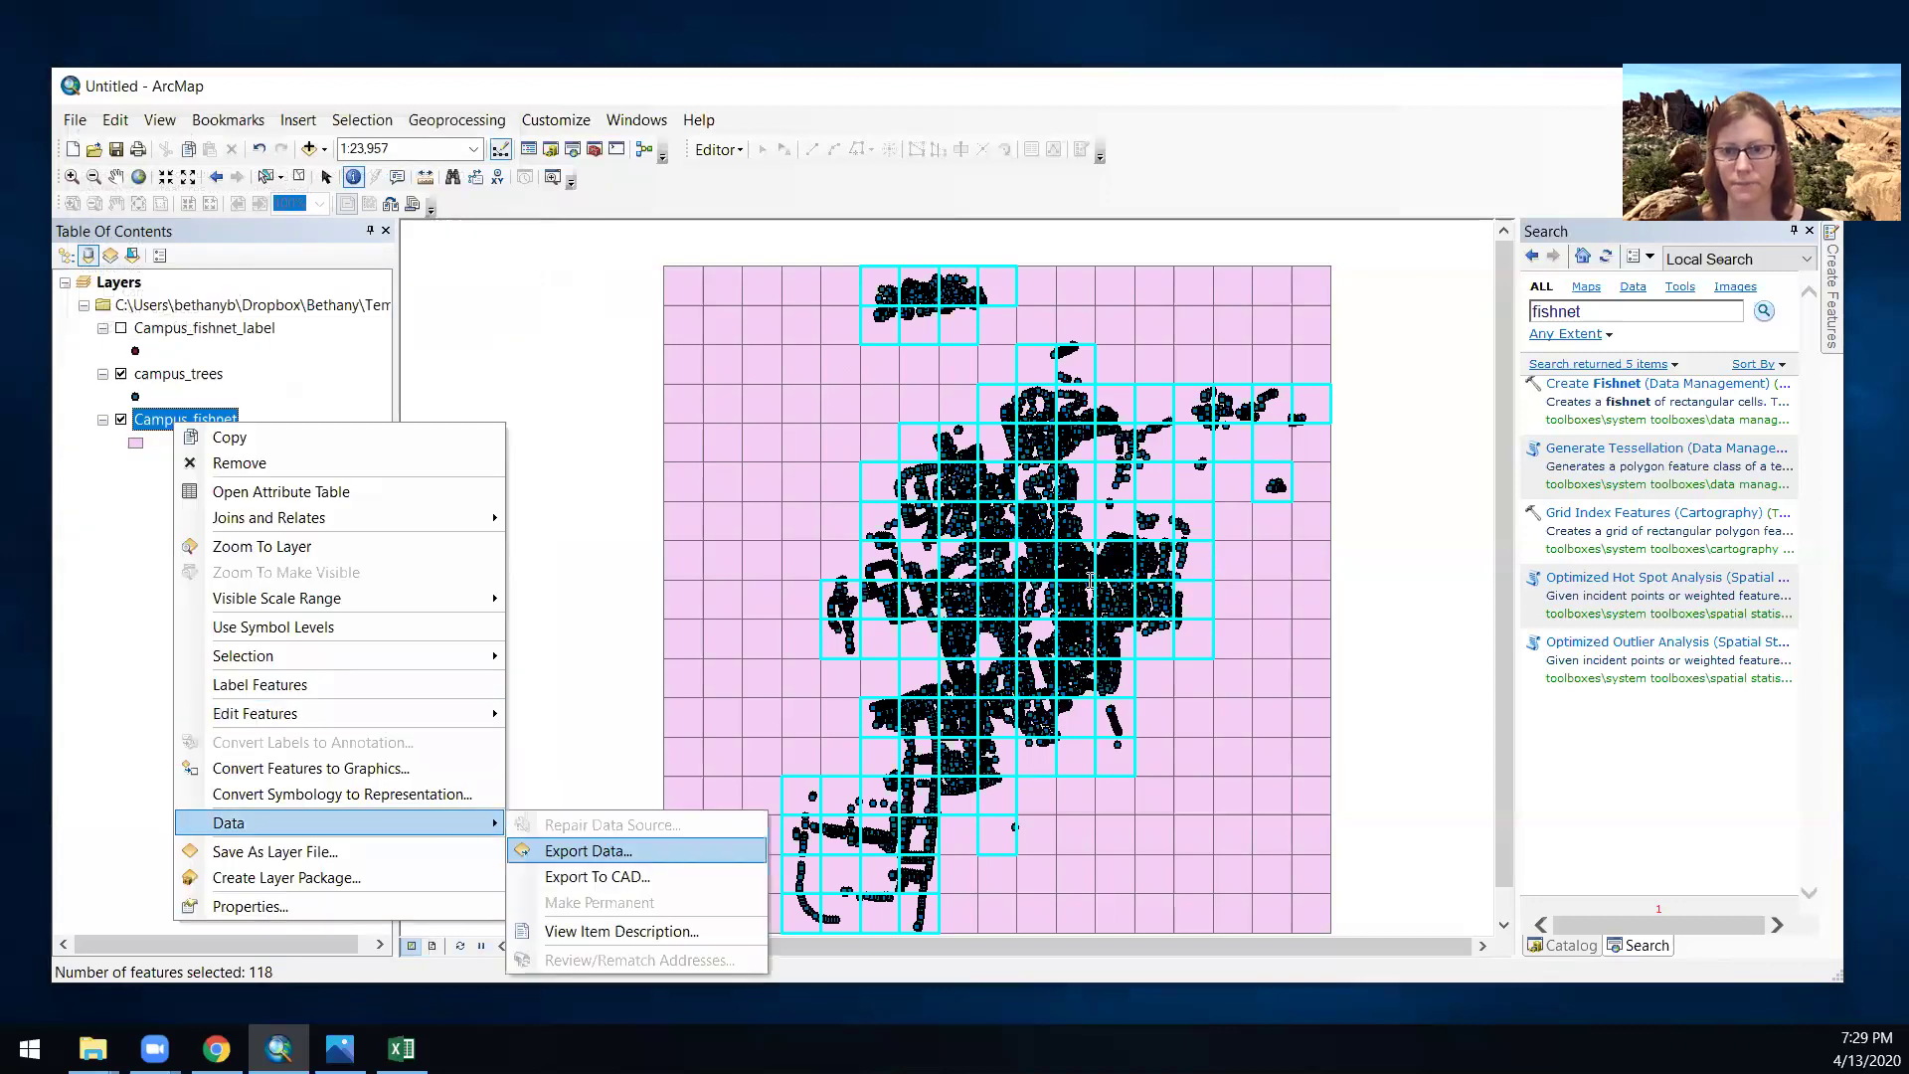
click(589, 849)
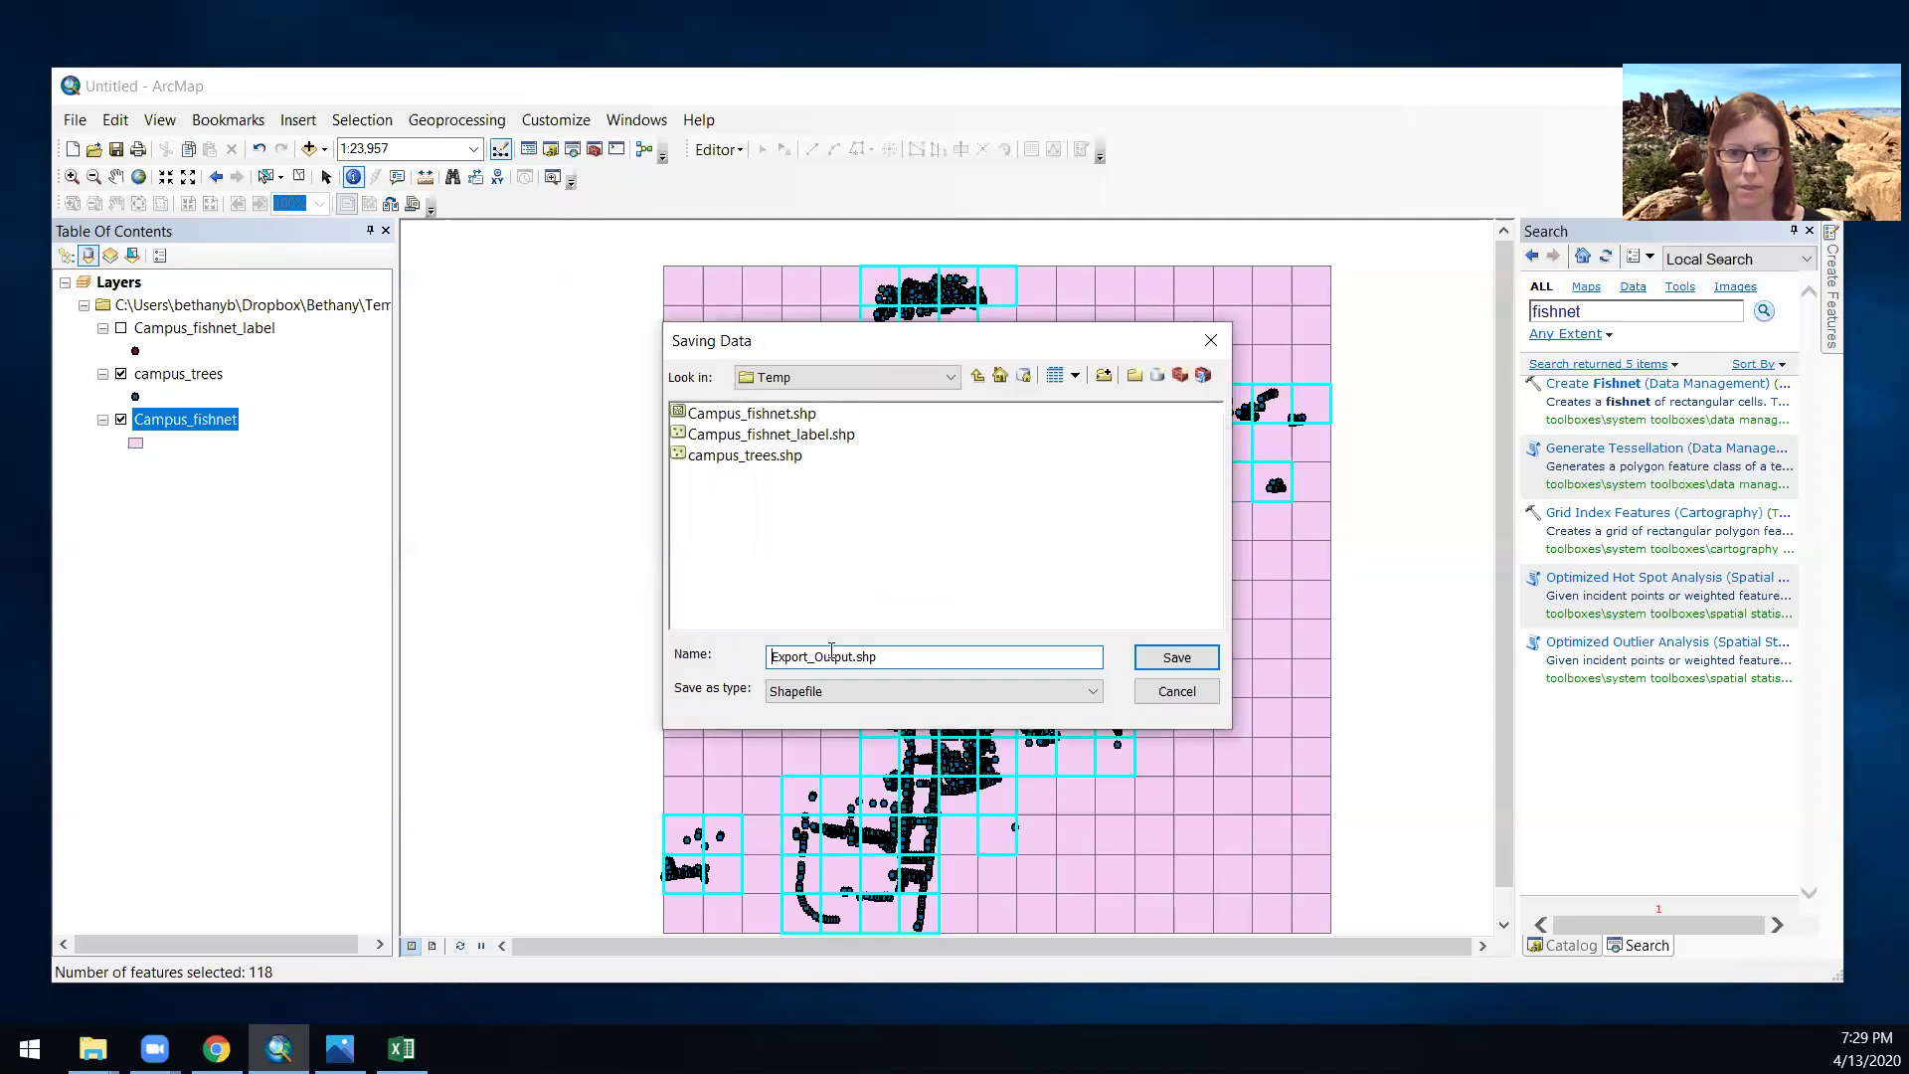
click(752, 413)
click(862, 656)
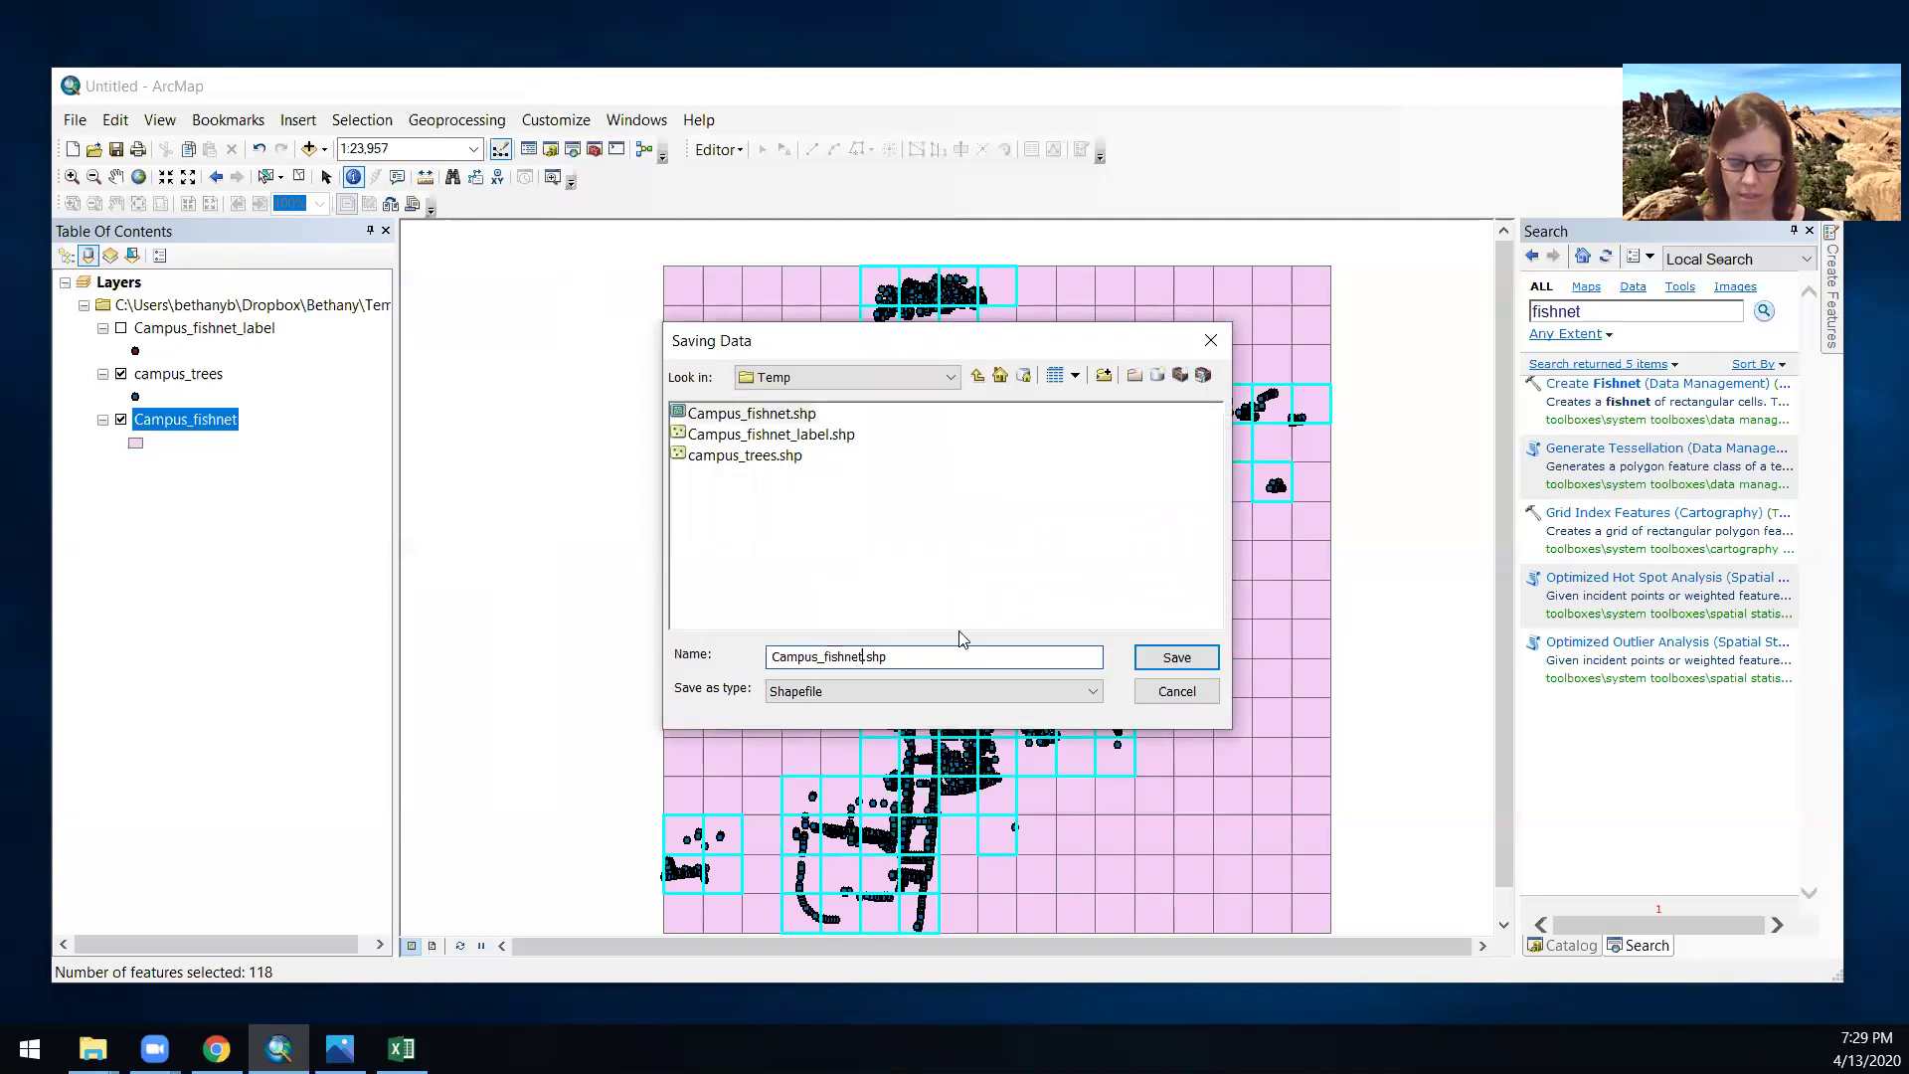
text(_)
text(v2)
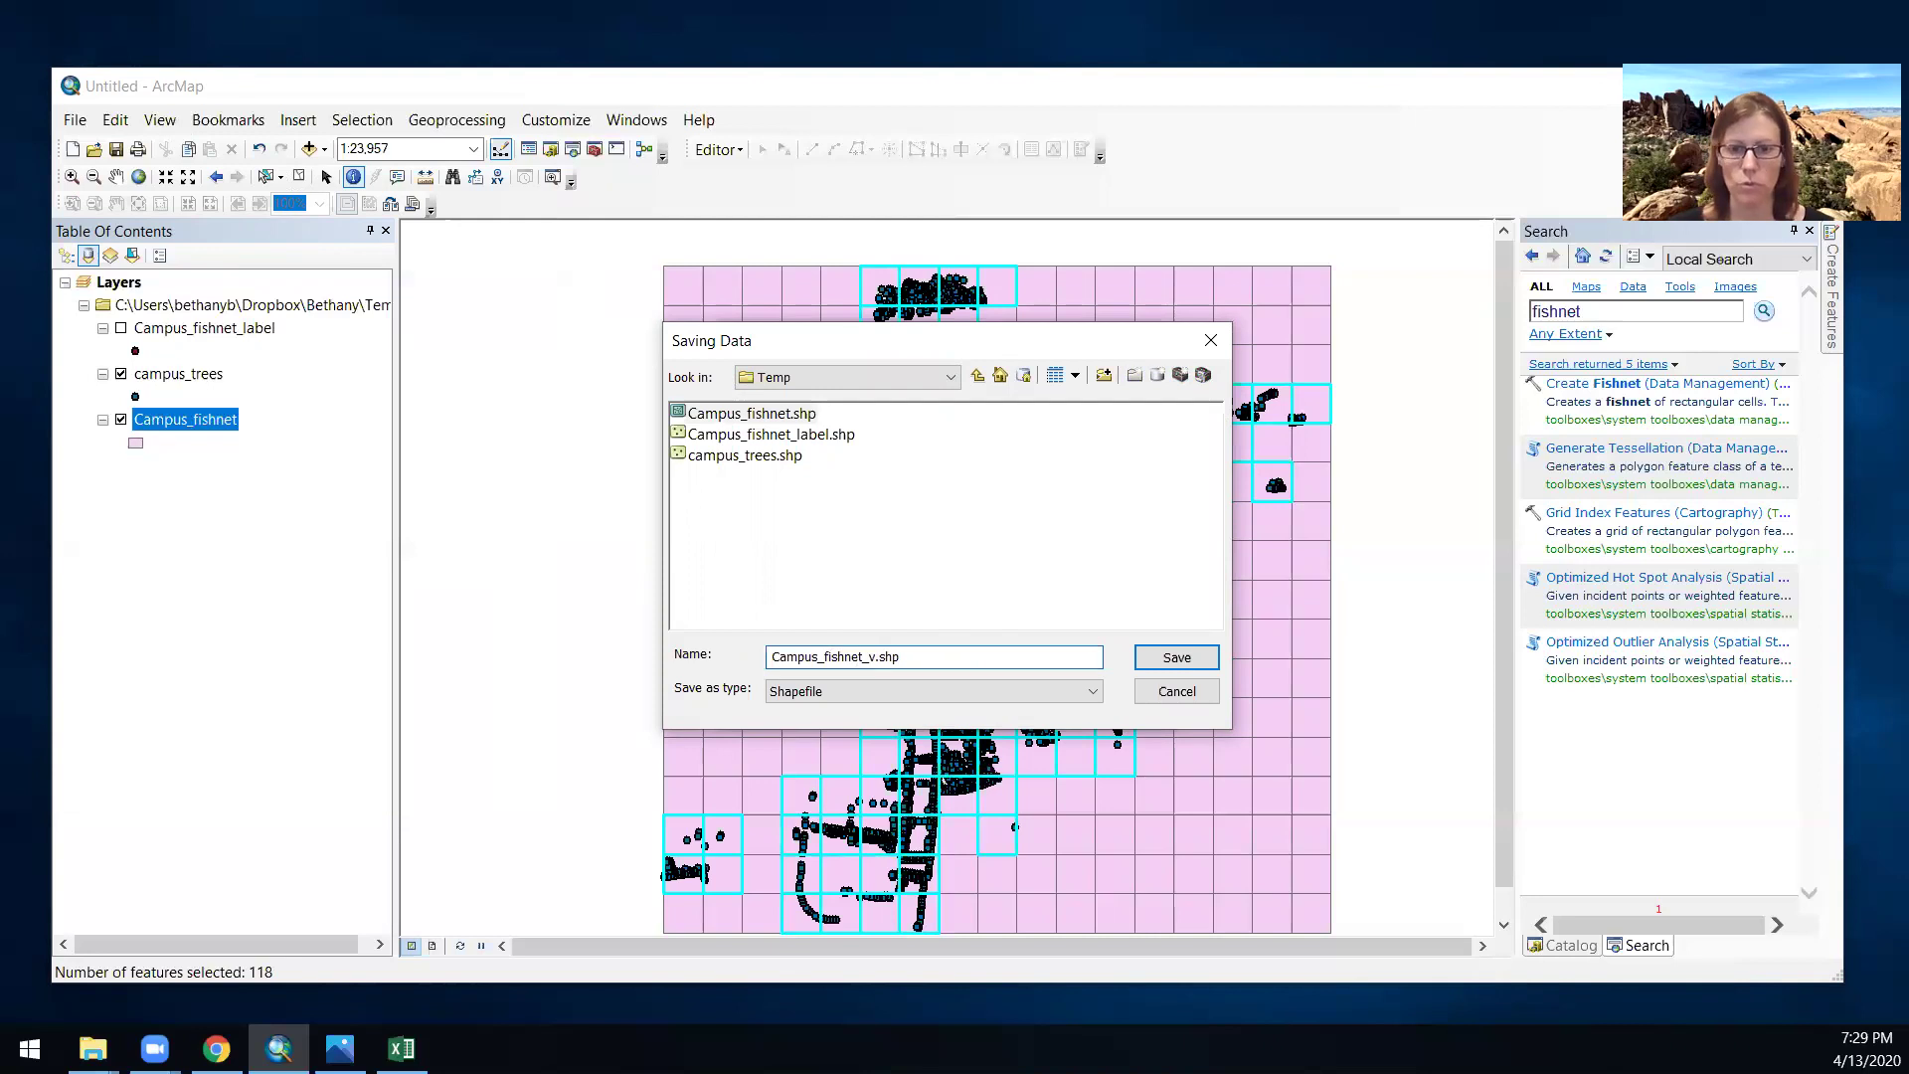
key(Return)
click(1010, 703)
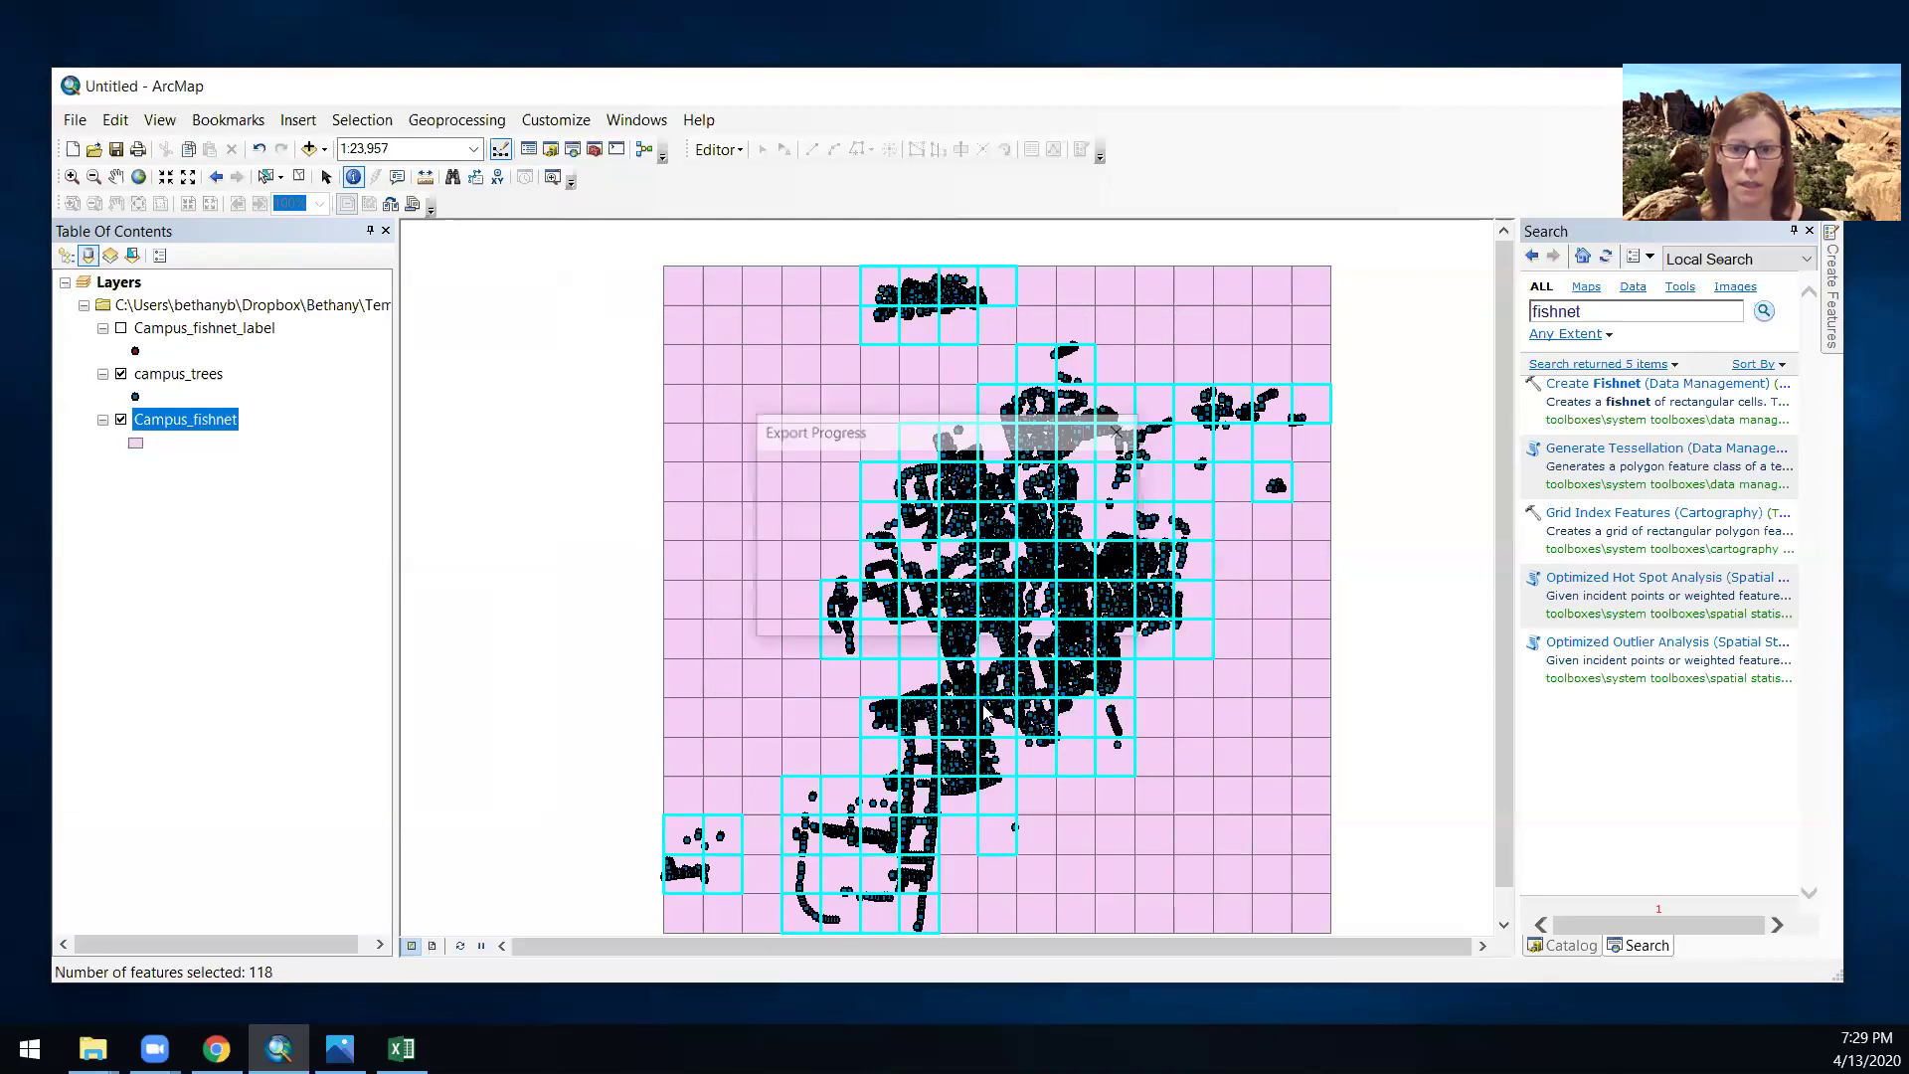
key(Return)
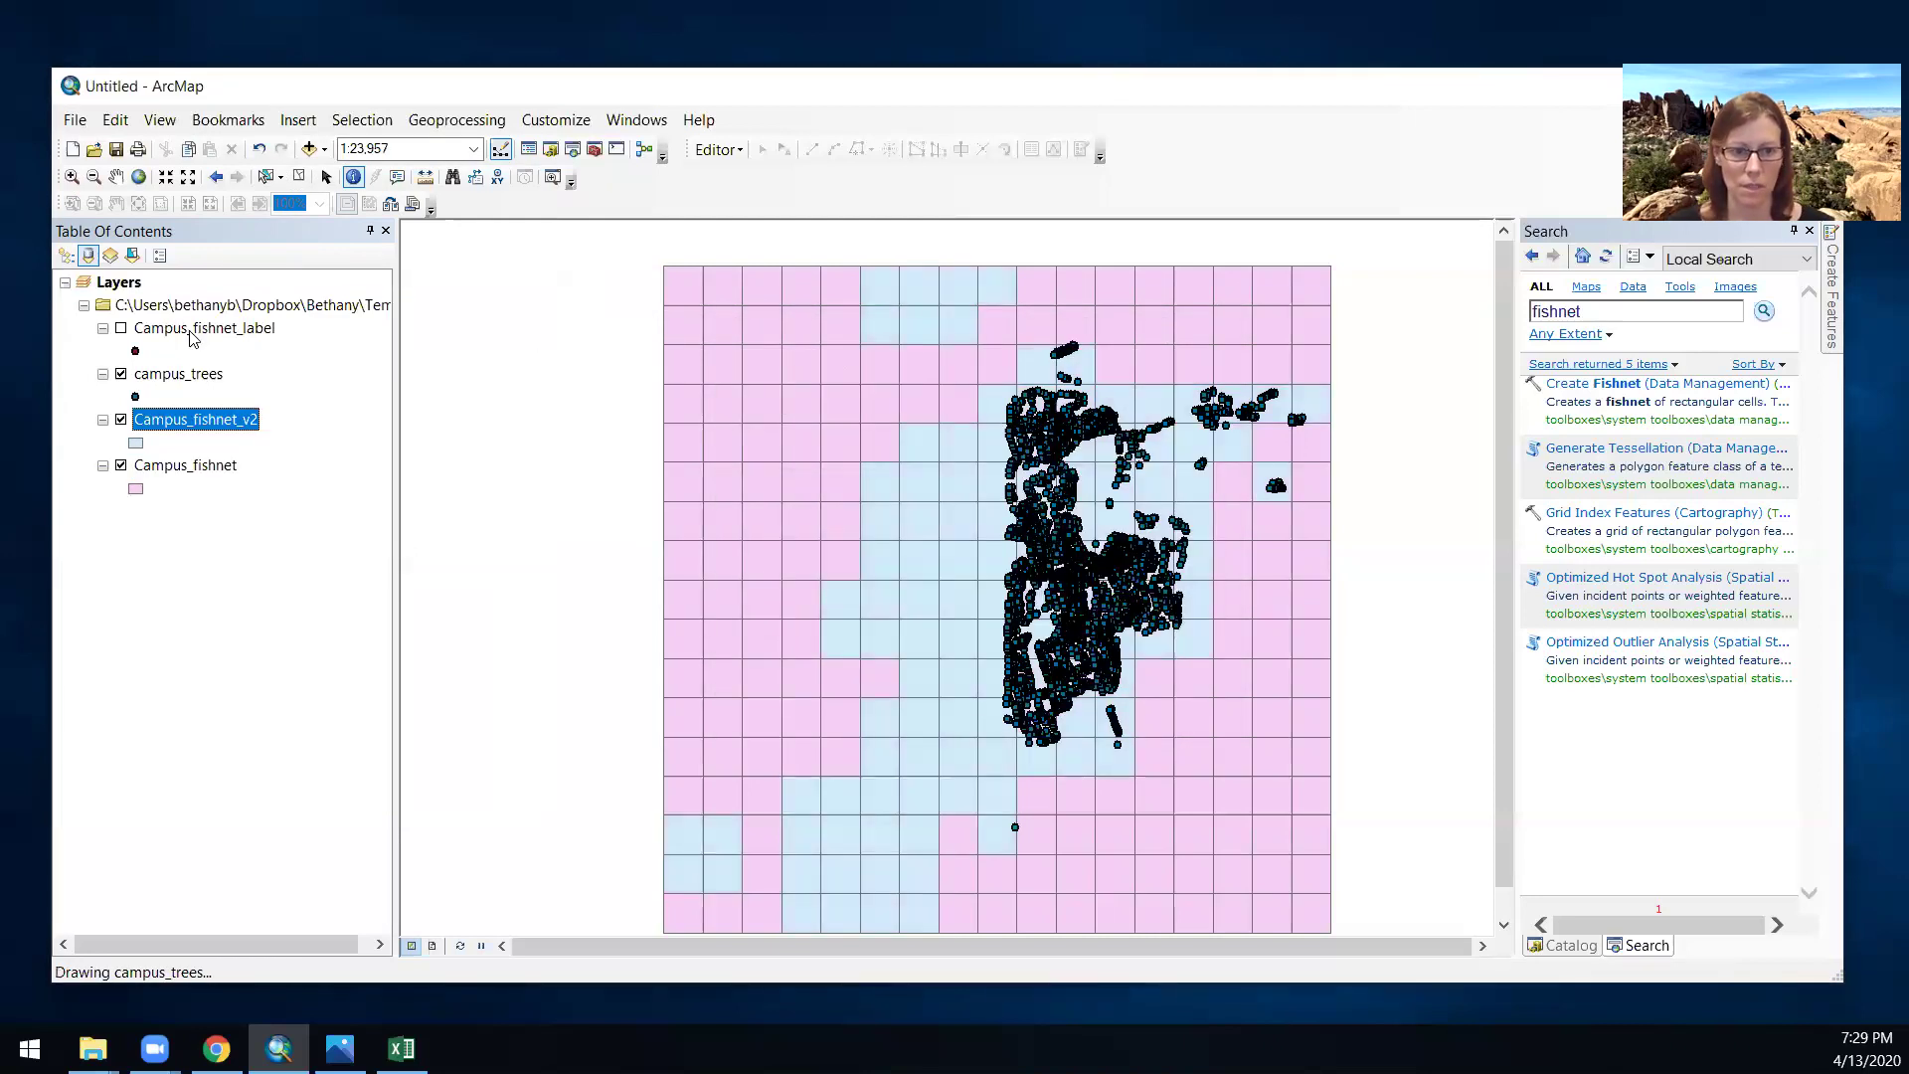
- Remove the Campus_fishnet_label layer and the original Campus_fishnet layer from the map
right_click(192, 334)
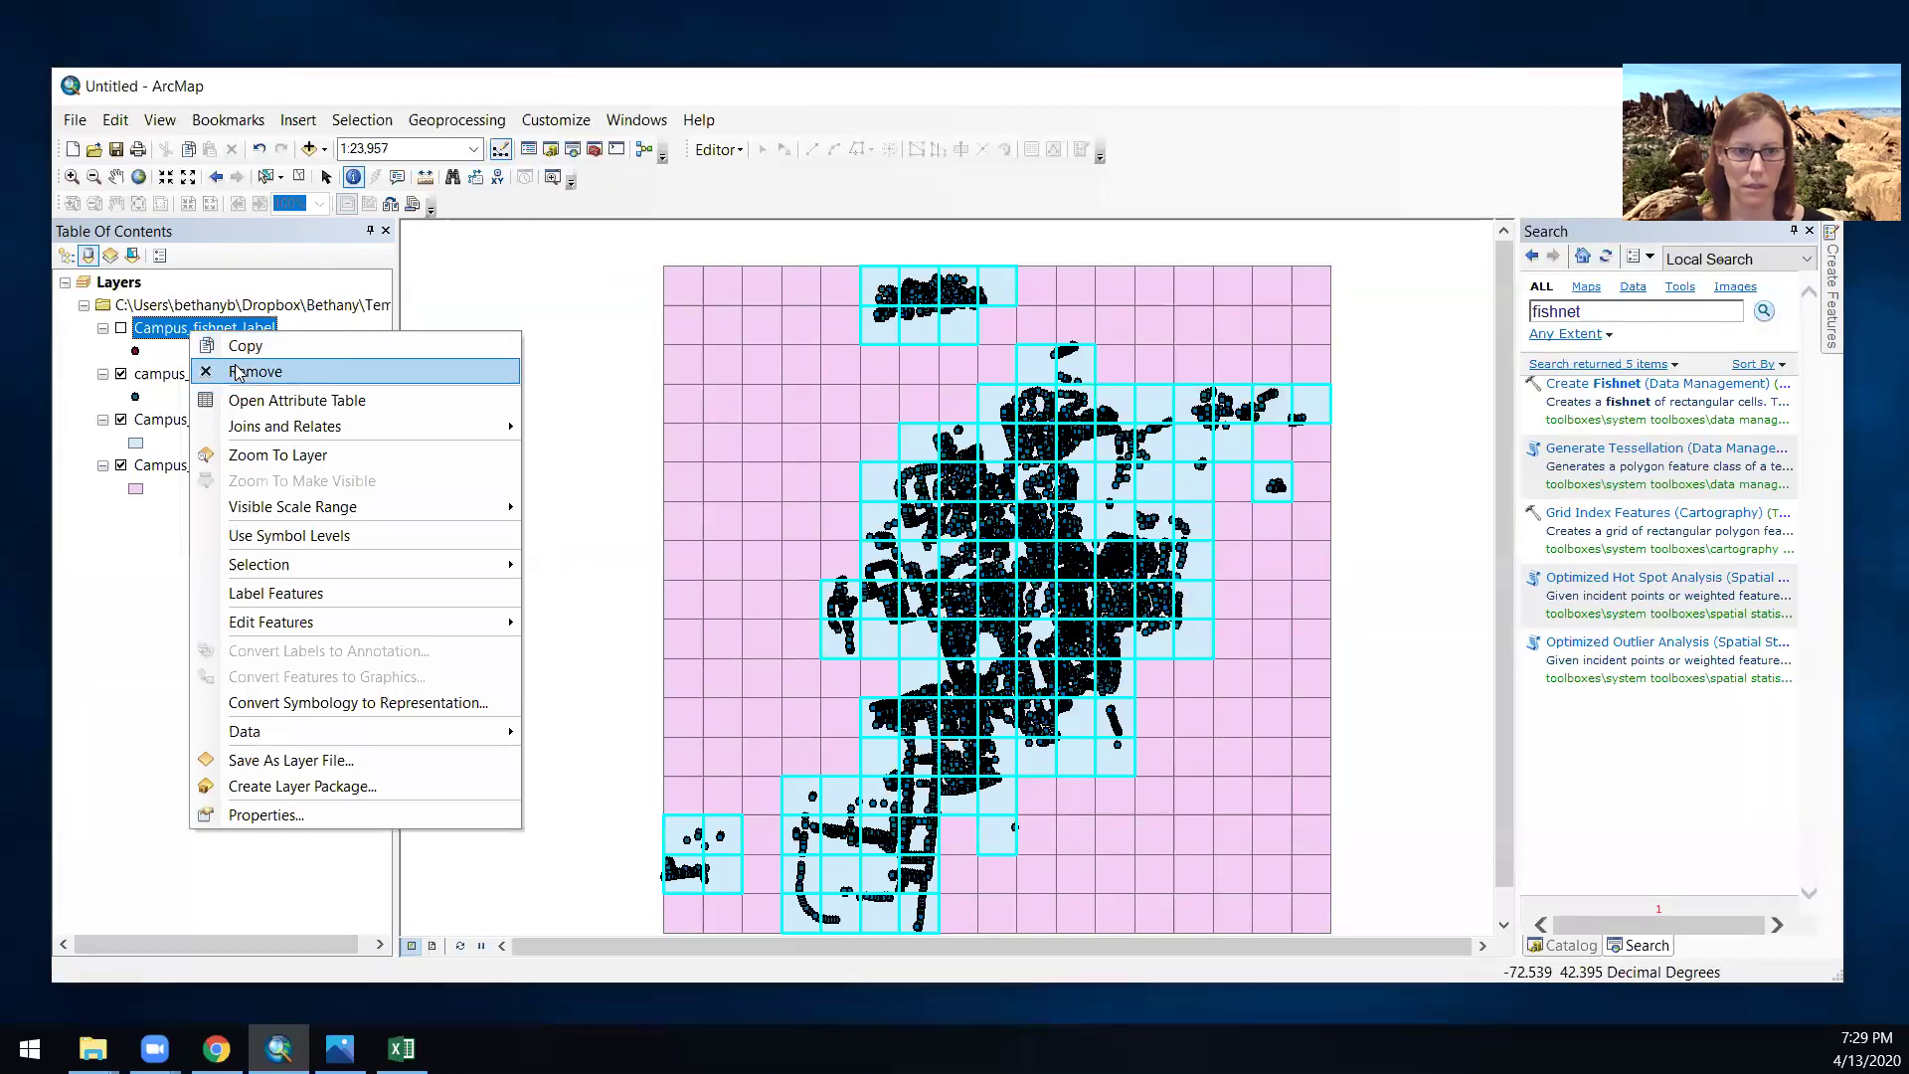
click(239, 372)
double_click(209, 426)
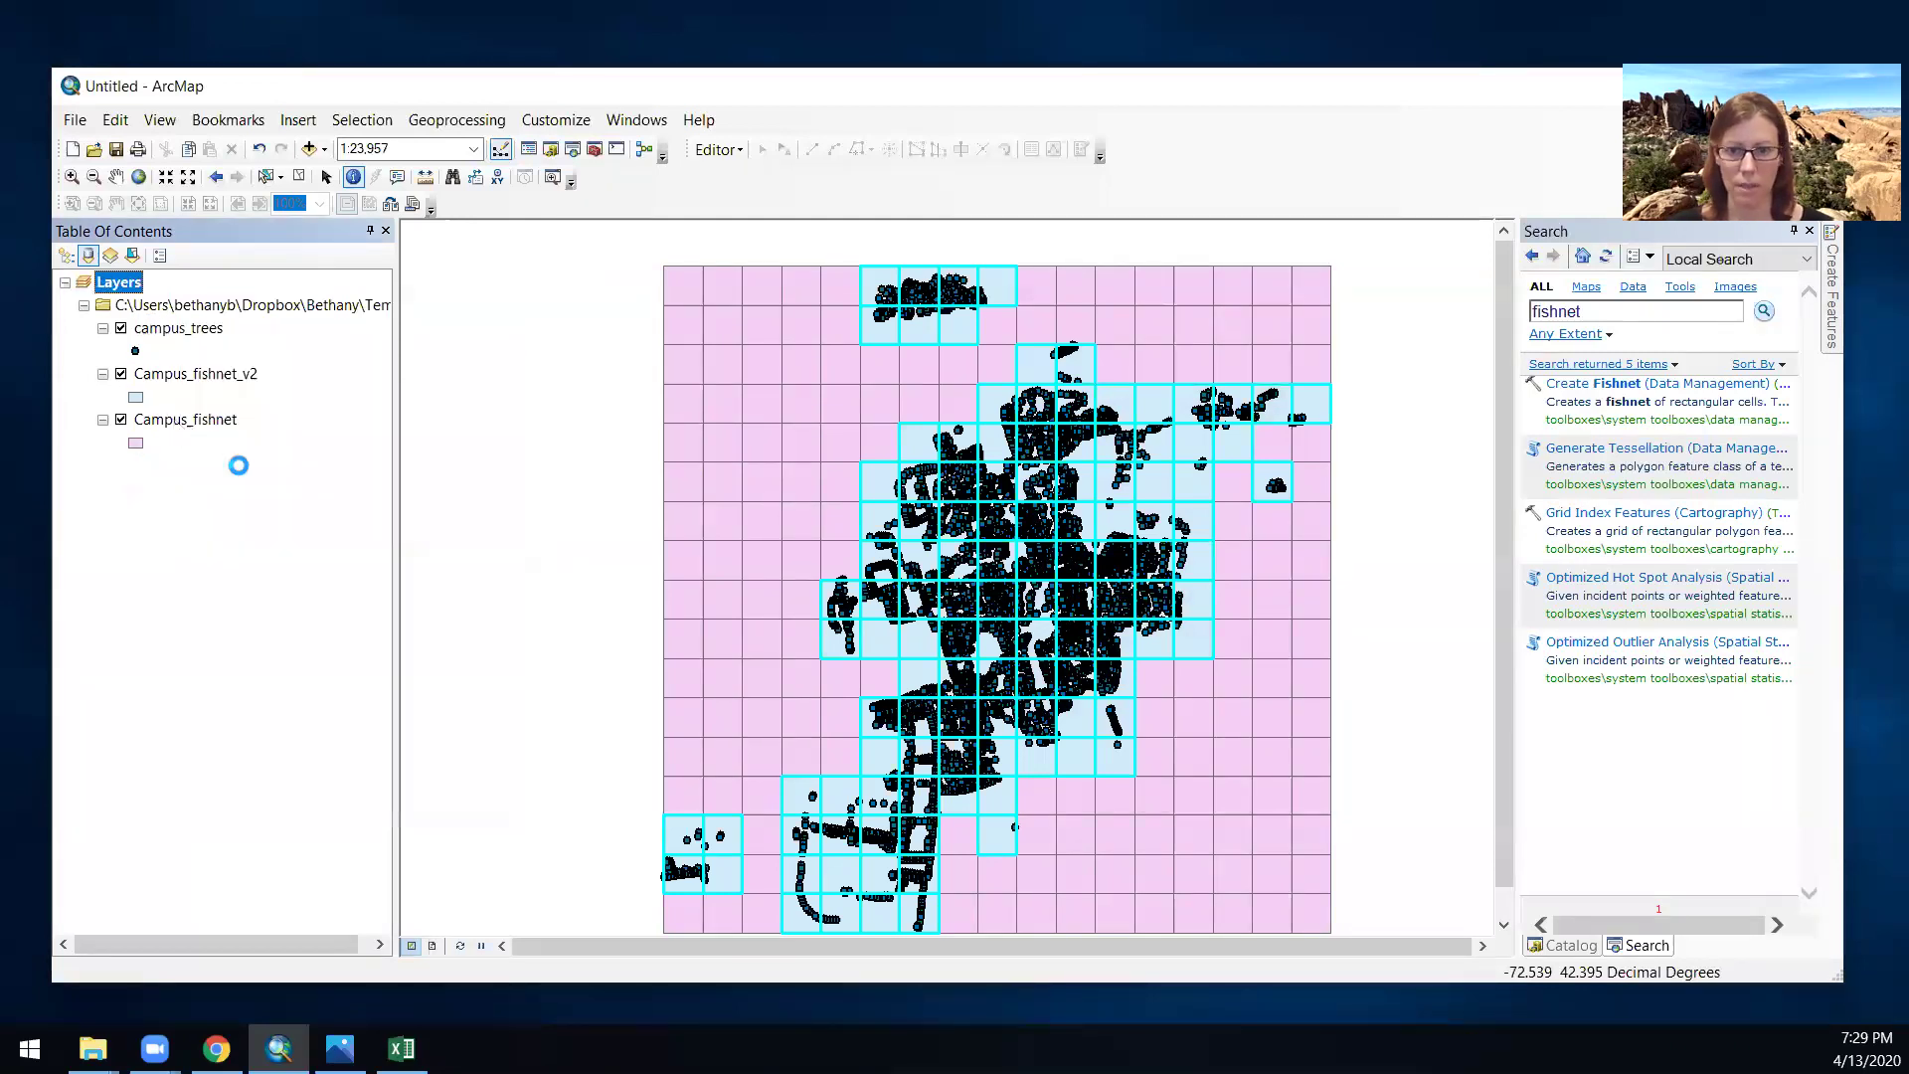
key(Delete)
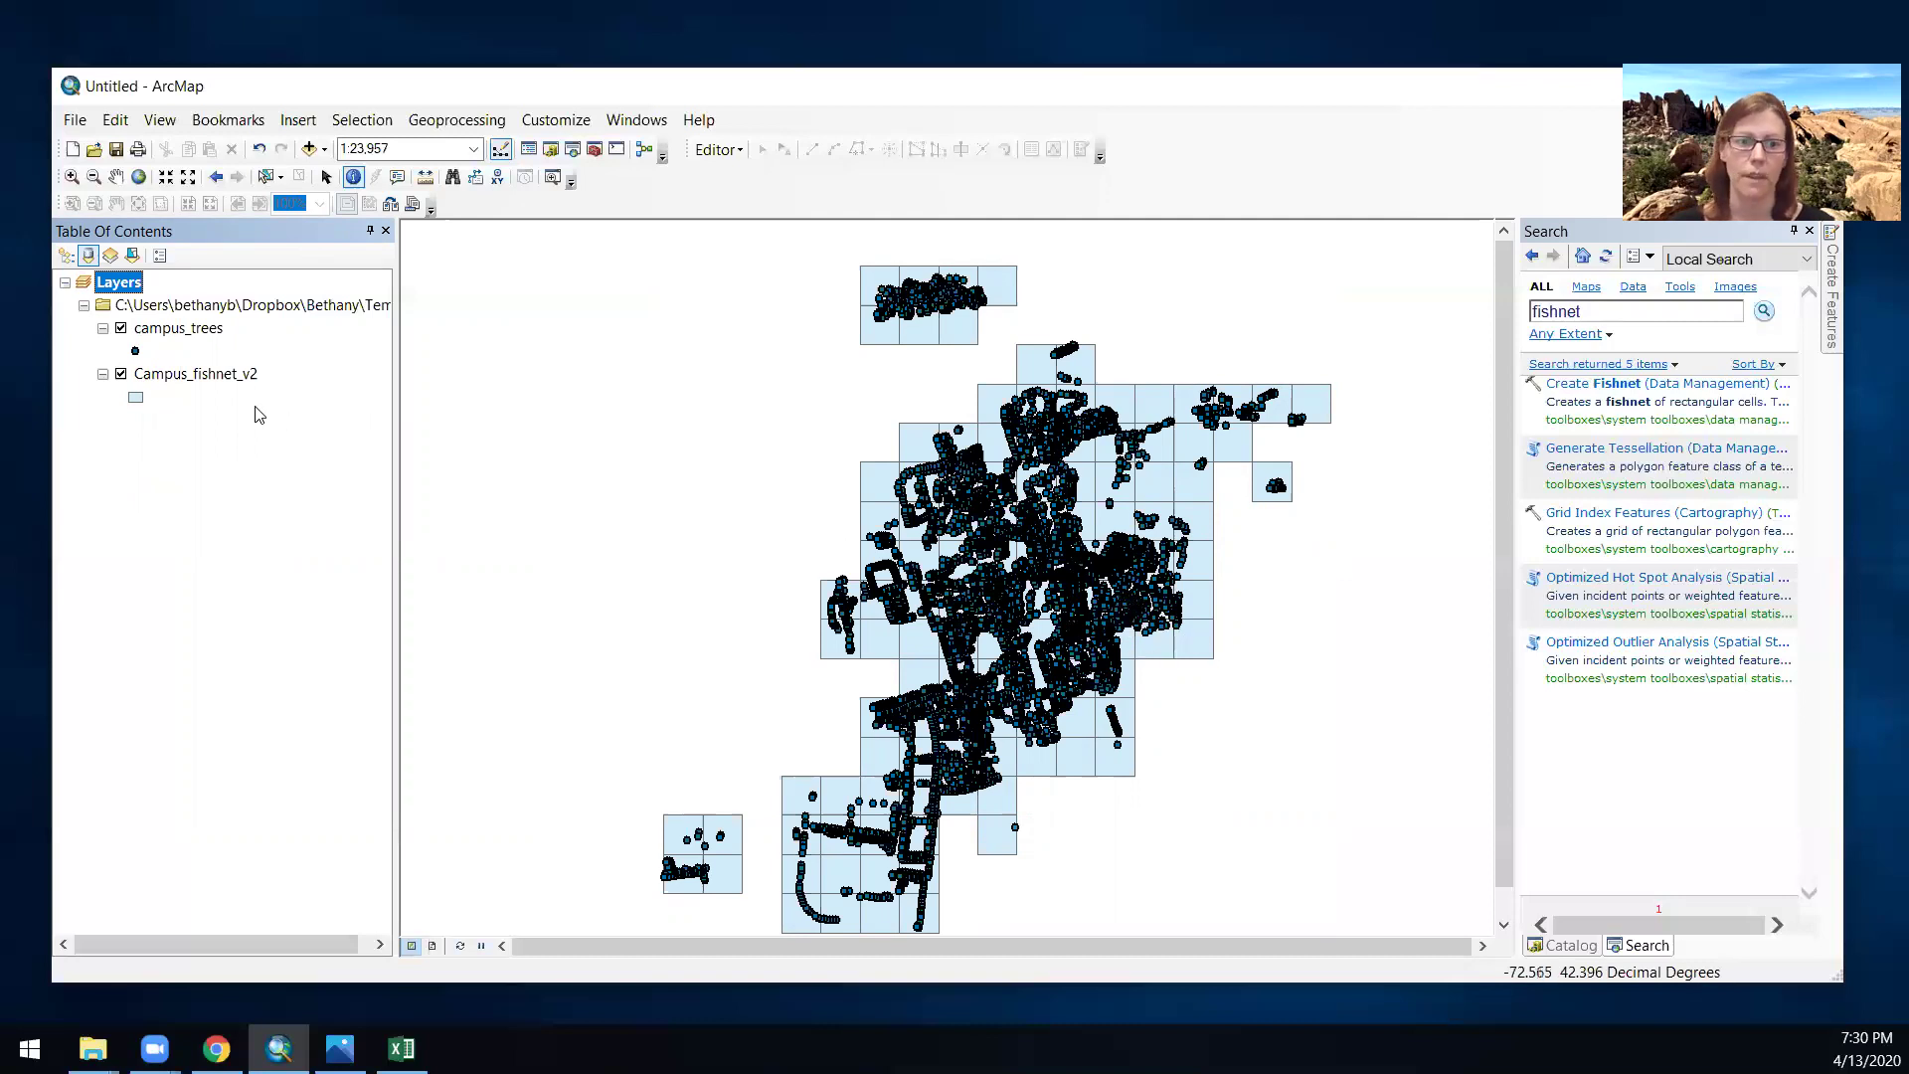
- Open the attribute table of Campus_fishnet_v2, examine the FID values of its records and clear the row selection
right_click(179, 376)
click(249, 440)
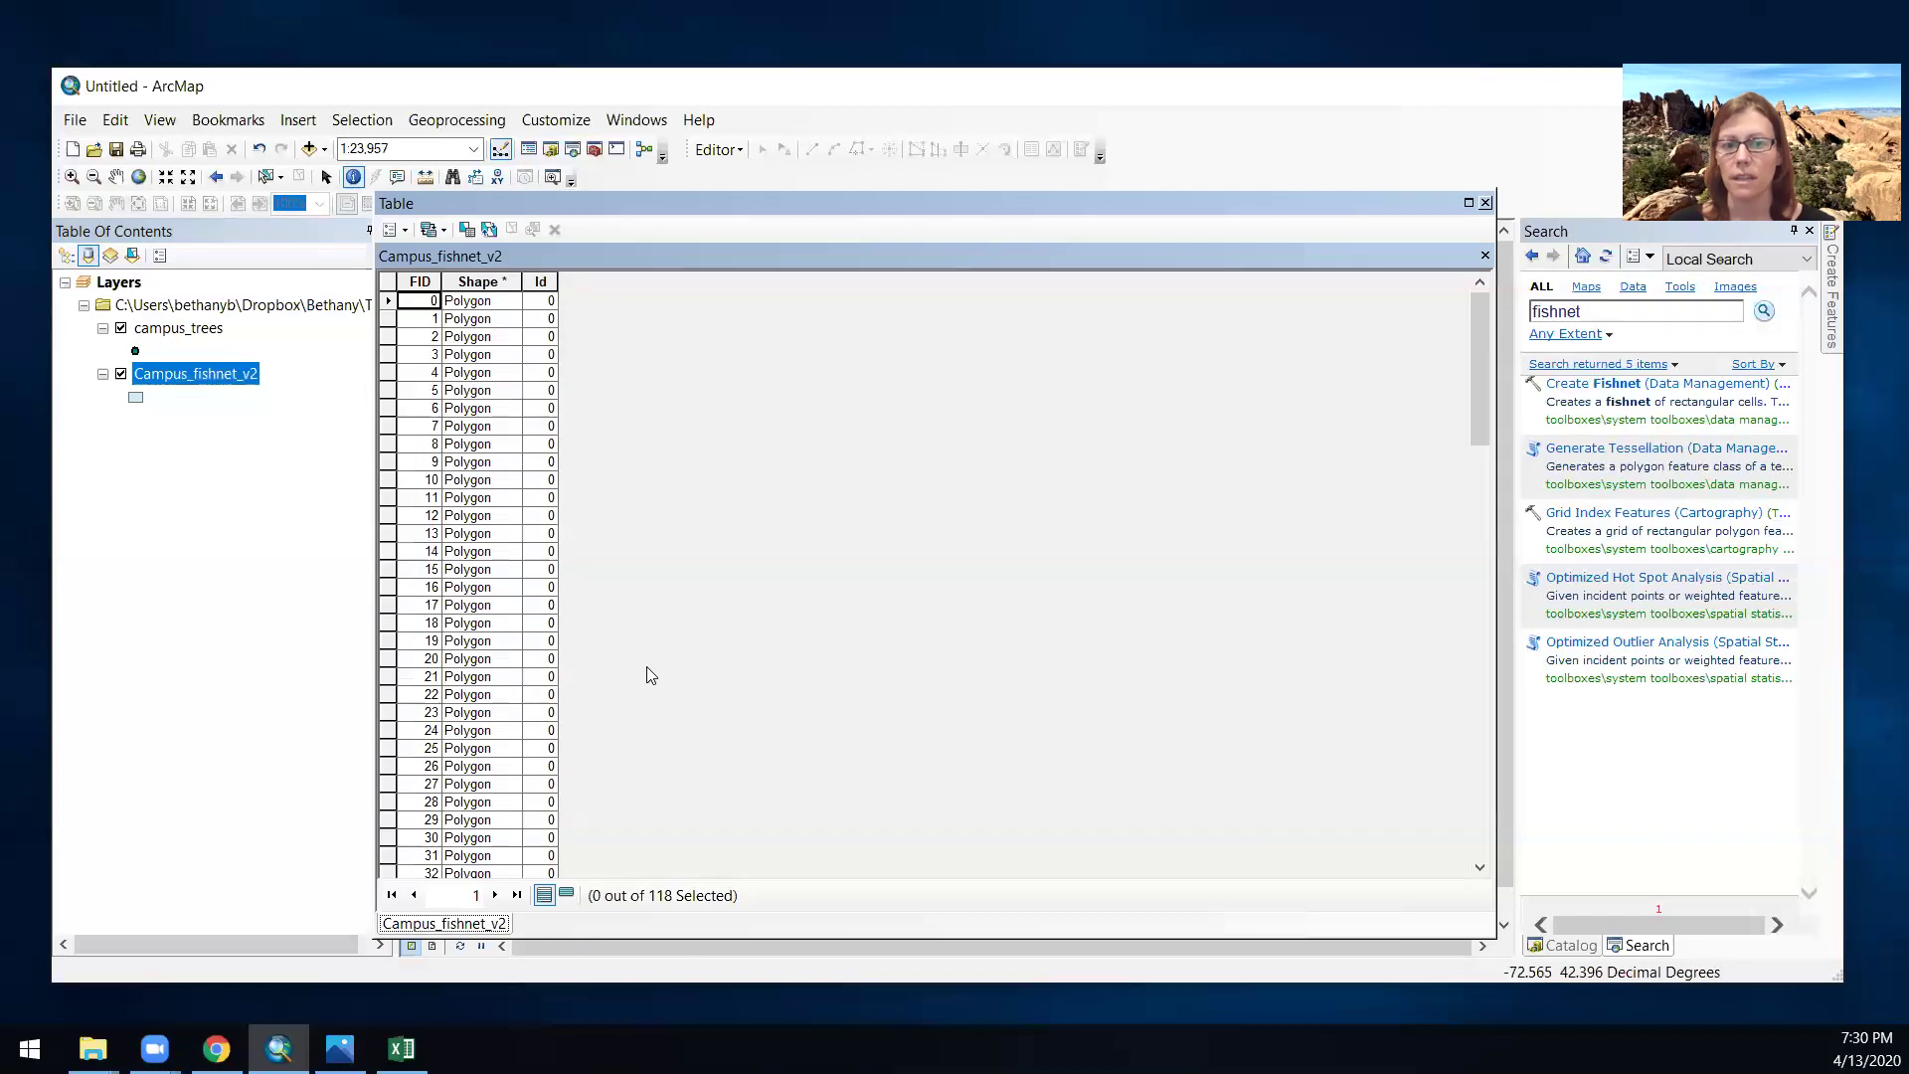
click(388, 300)
click(384, 322)
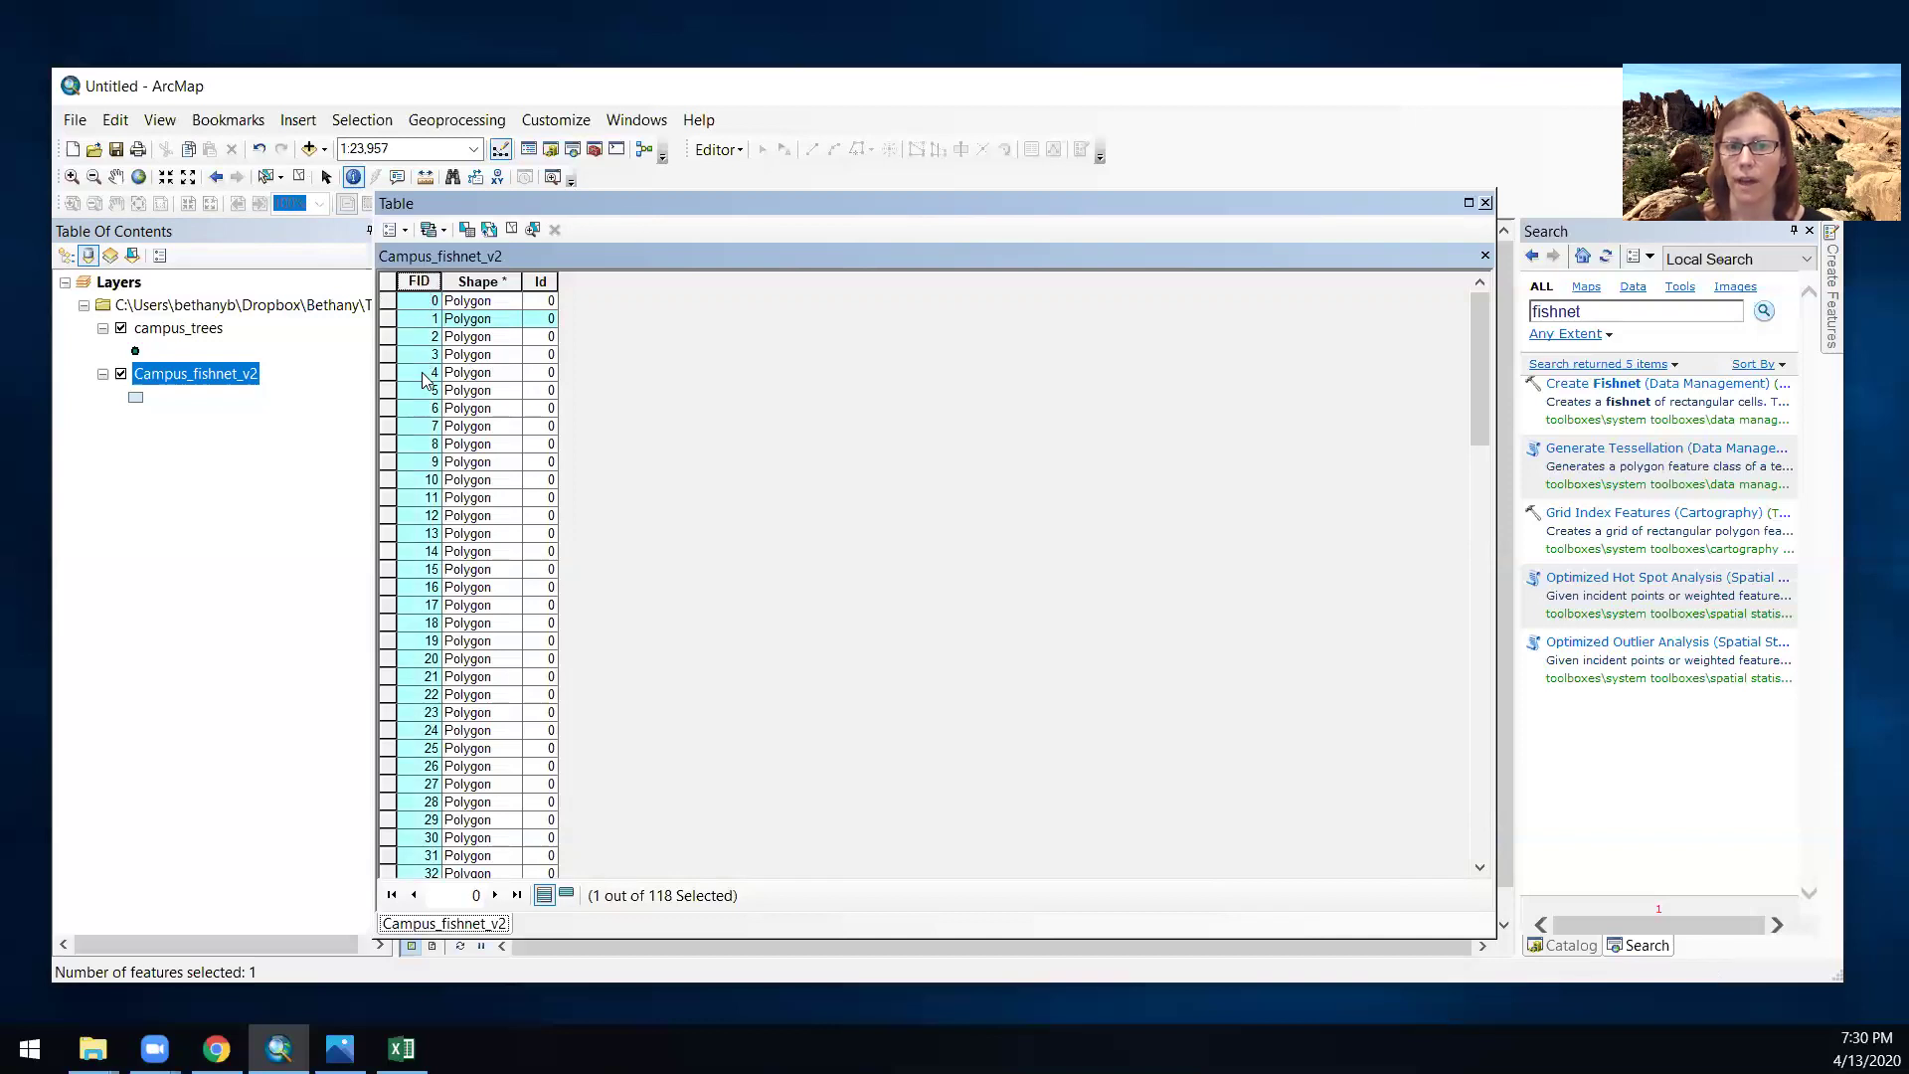
scroll(410, 822, down, 1)
scroll(475, 703, up, 1)
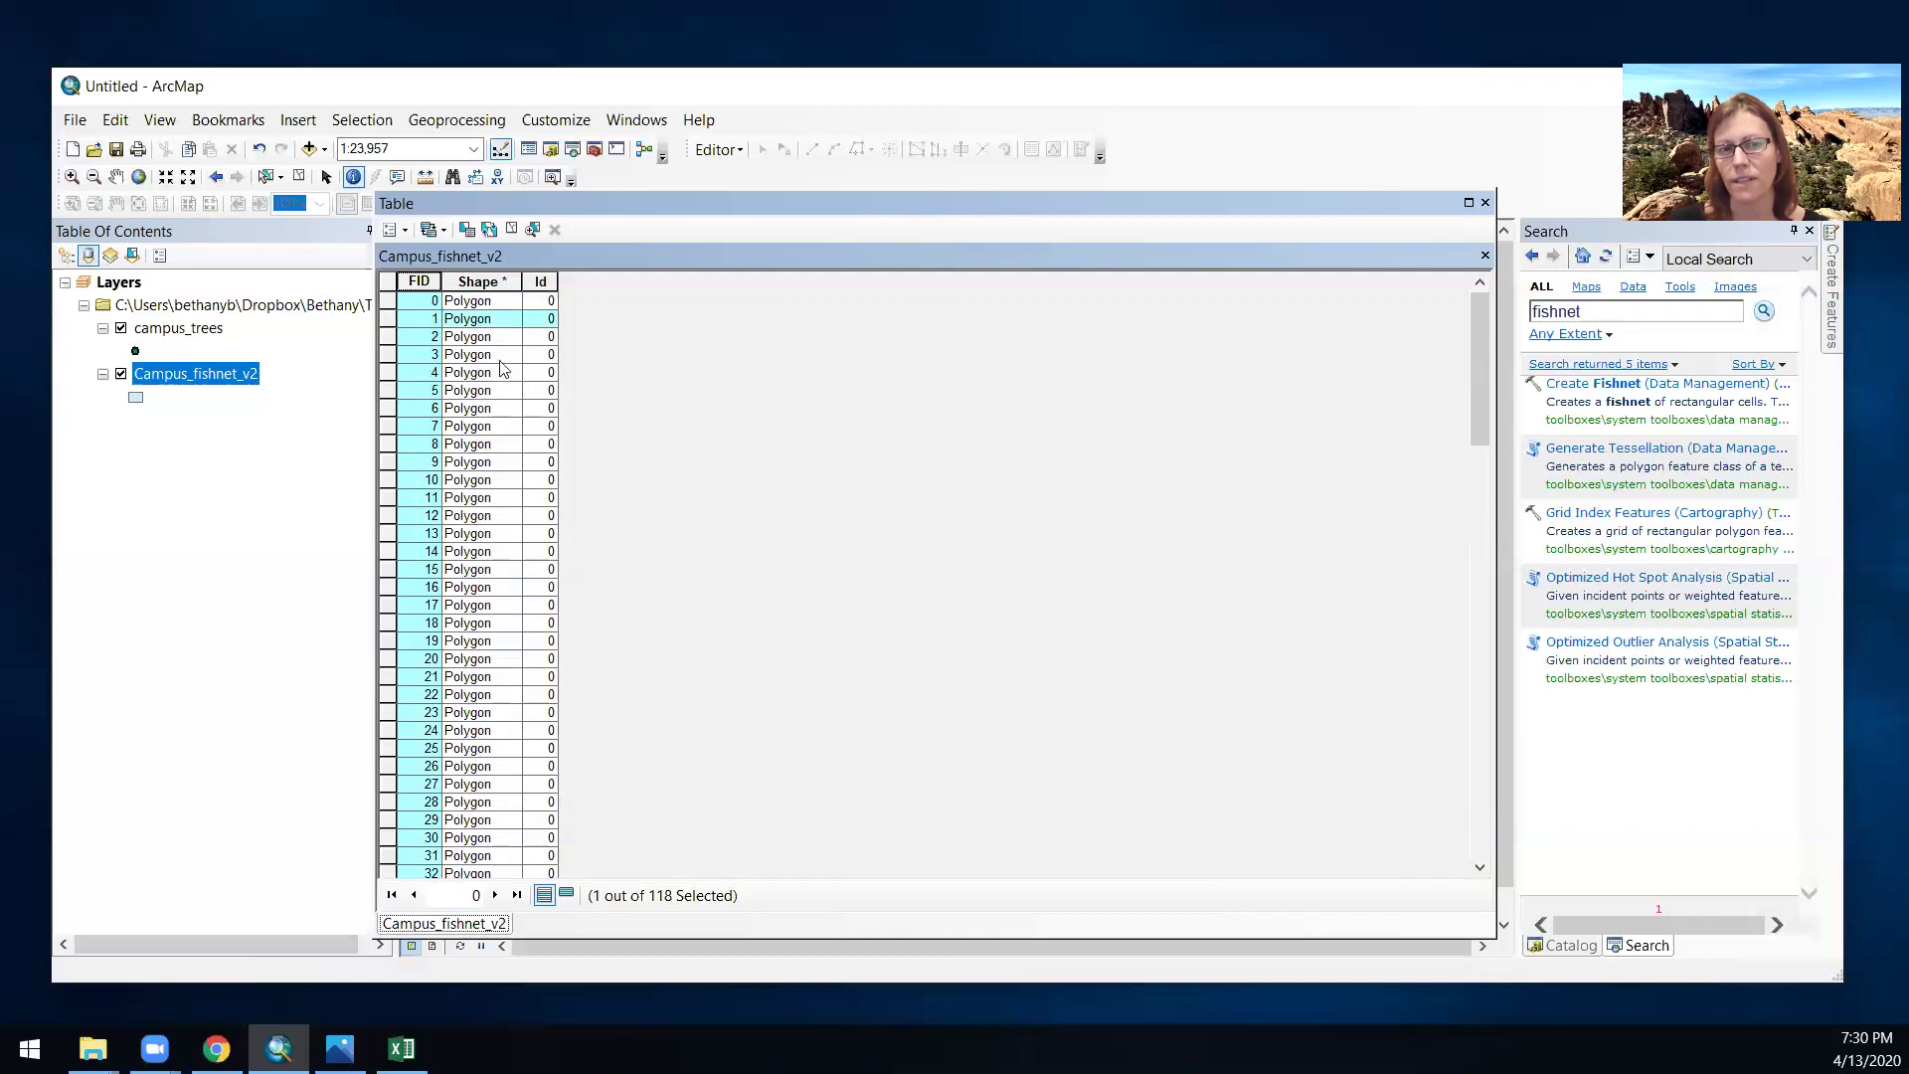
click(514, 230)
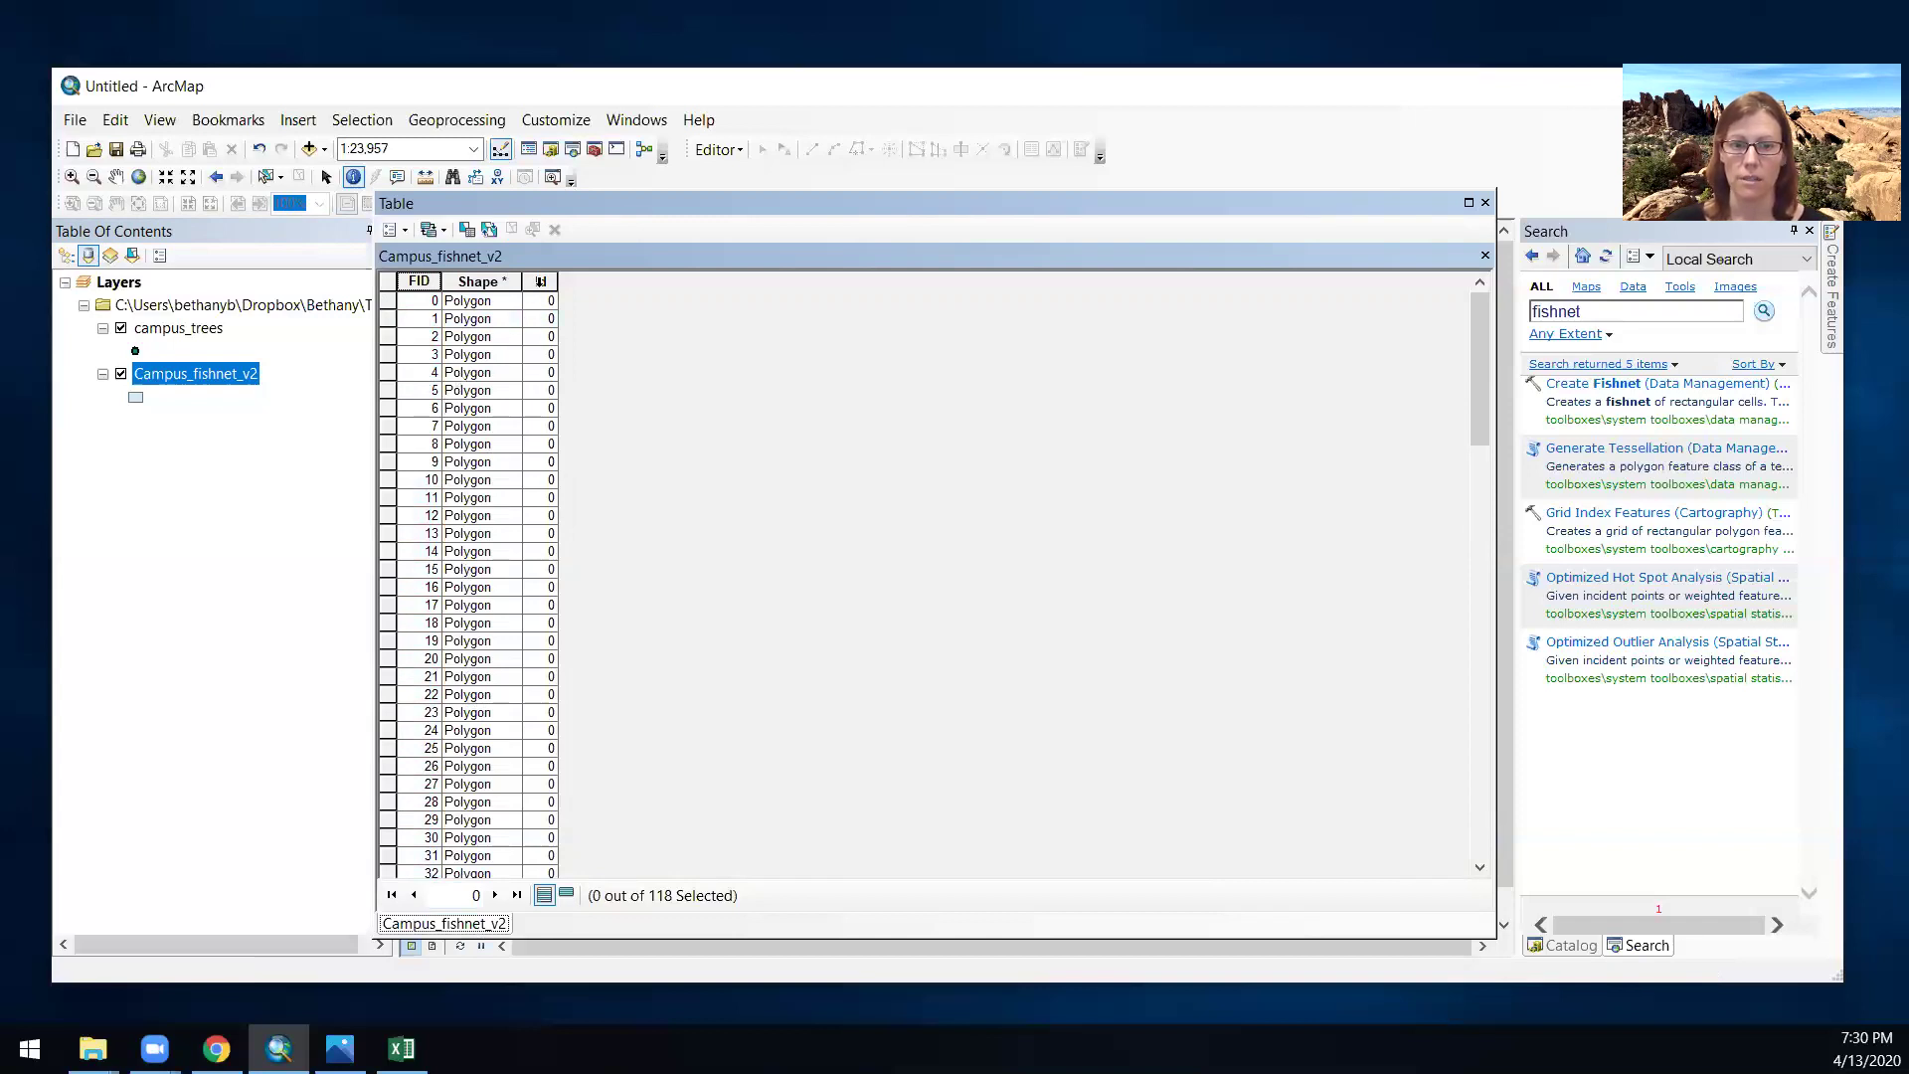
- Calculate the Id field of Campus_fishnet_v2 as [FID] with the Field Calculator, check the records and close the table
click(530, 283)
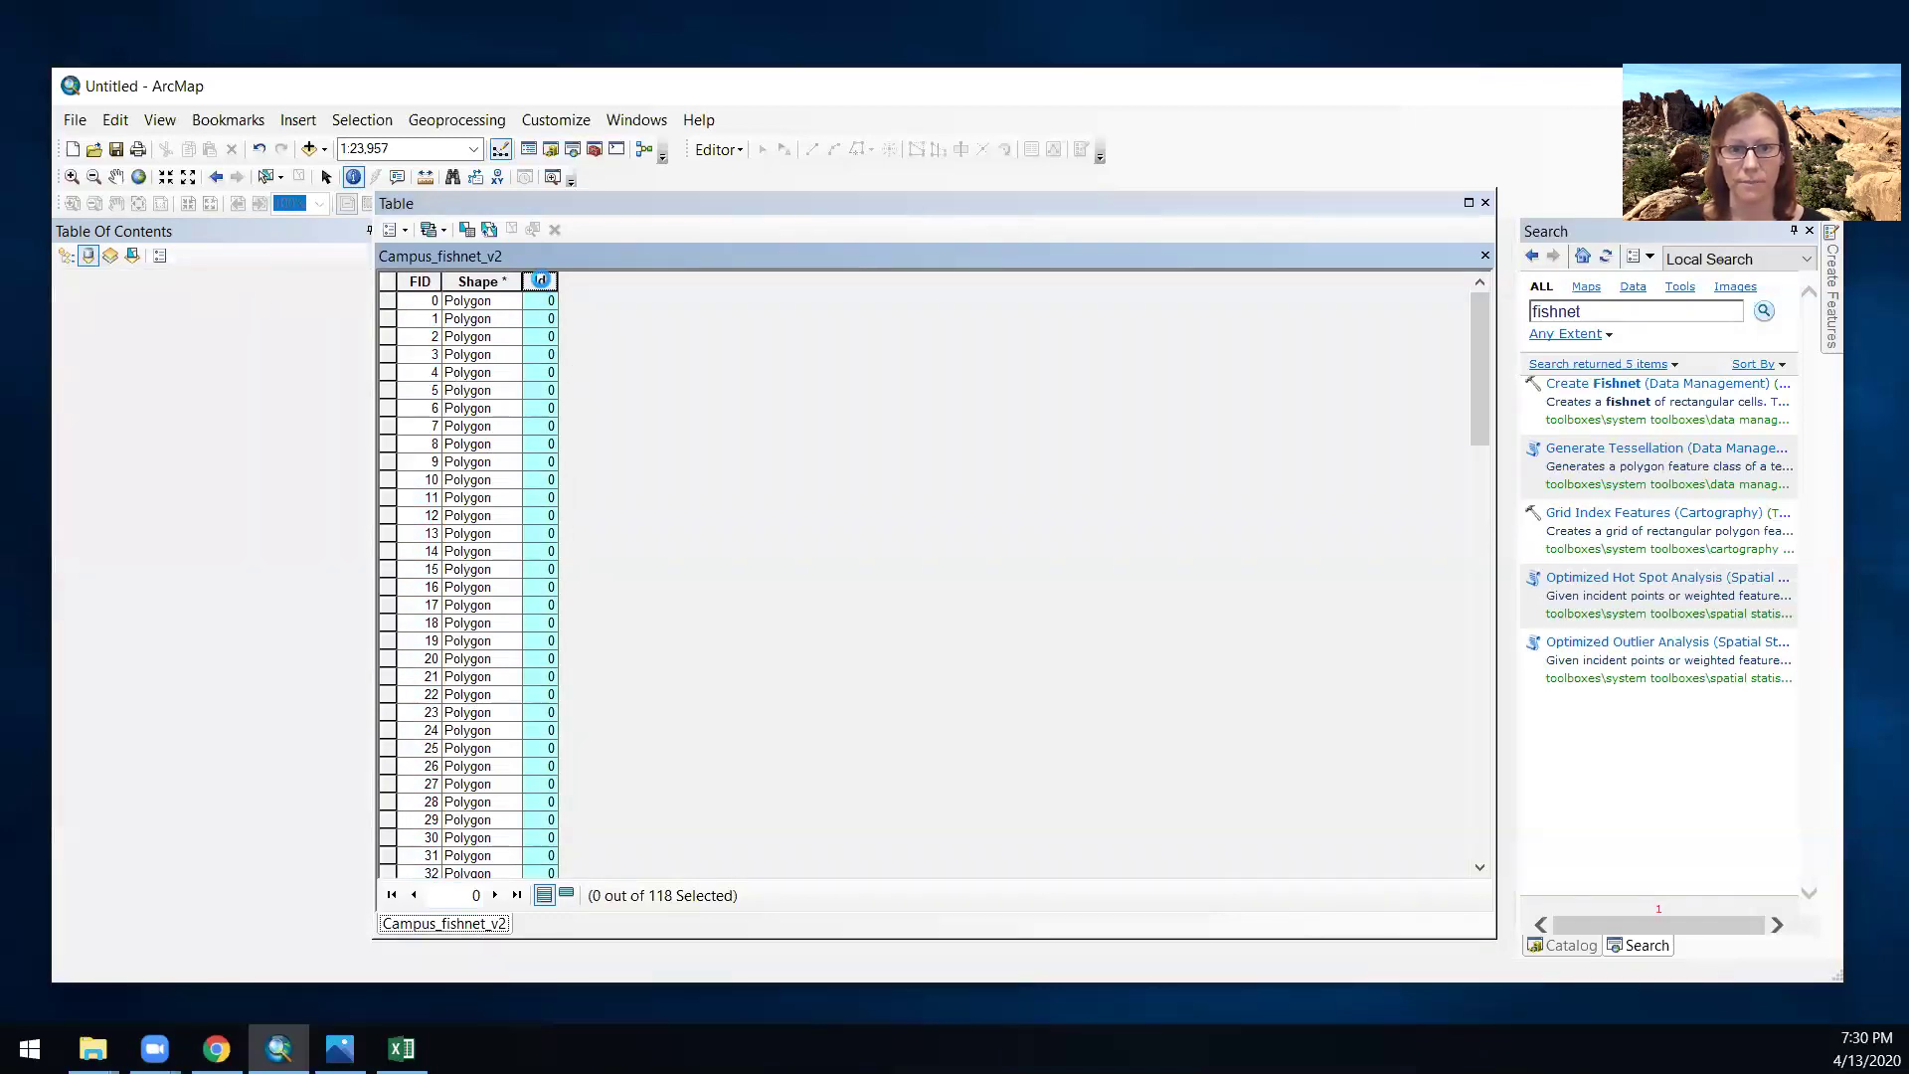
right_click(540, 281)
click(667, 429)
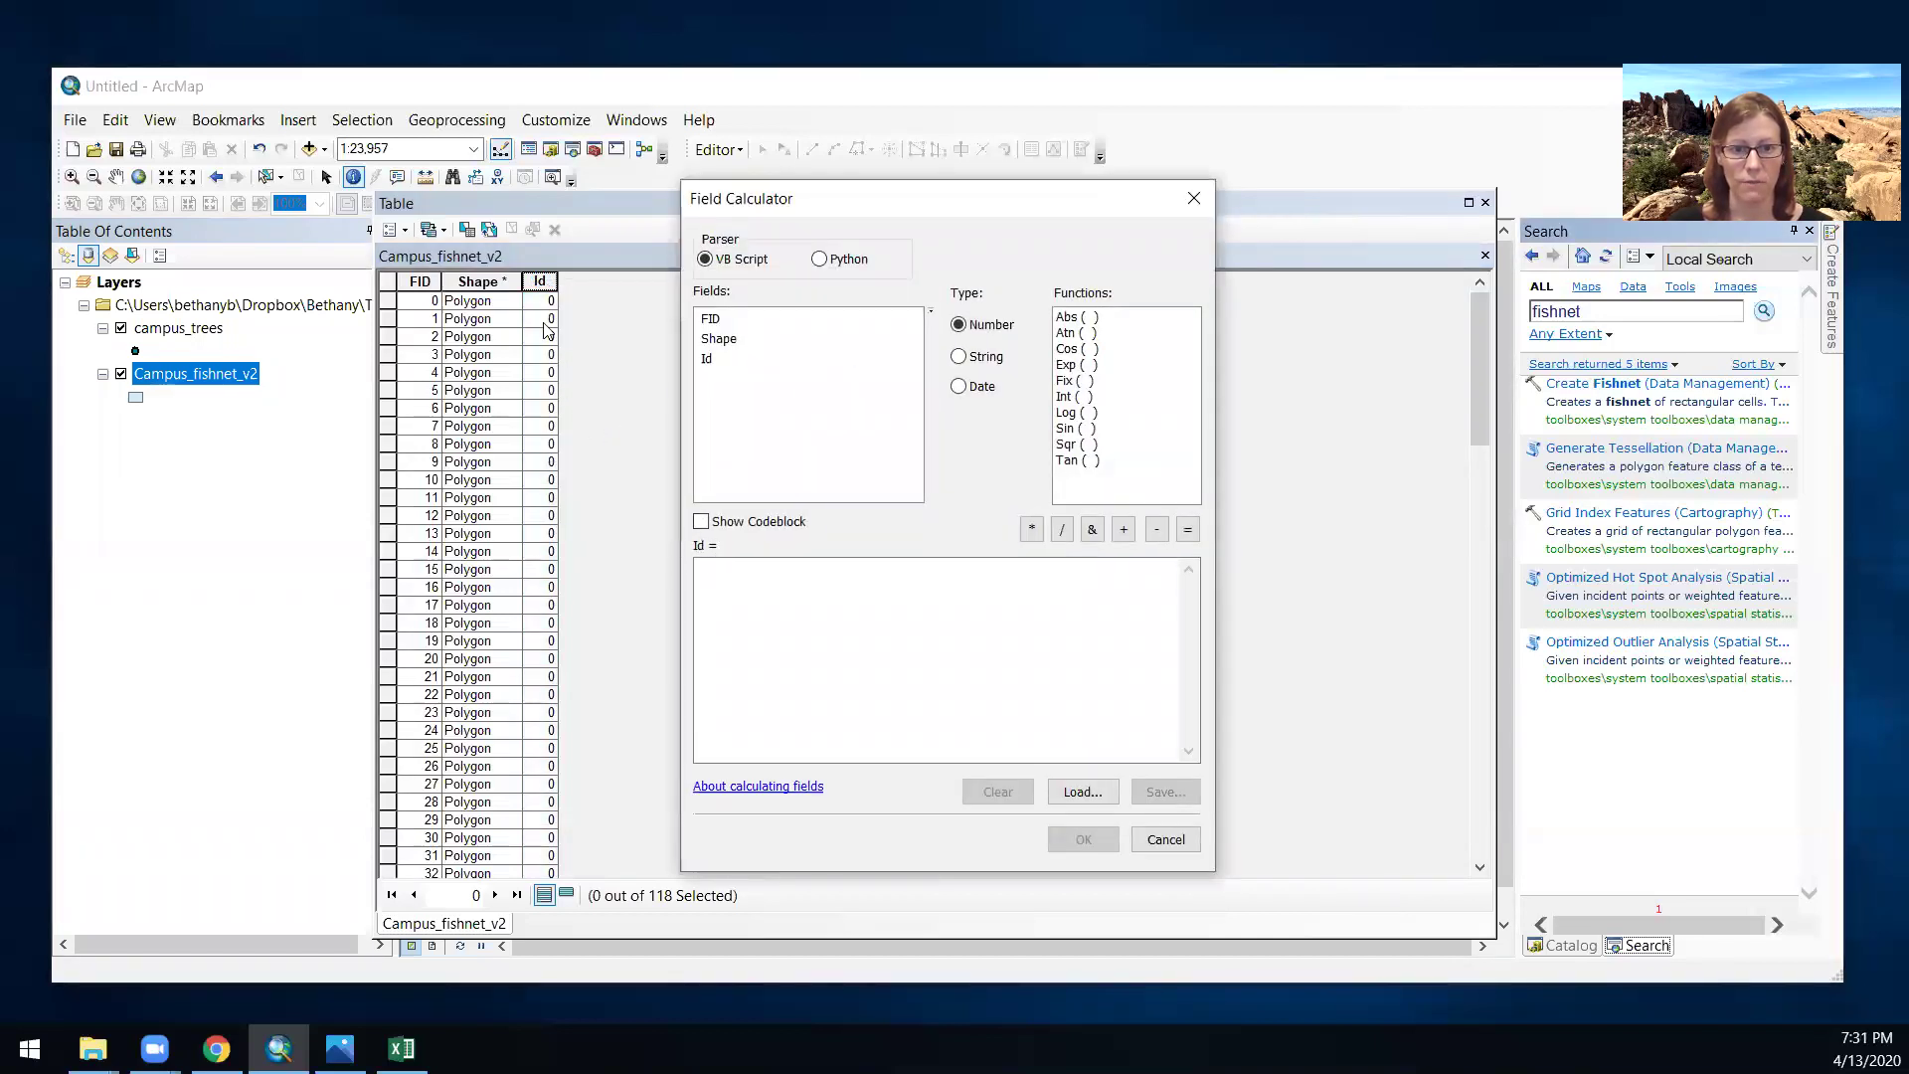
double_click(712, 319)
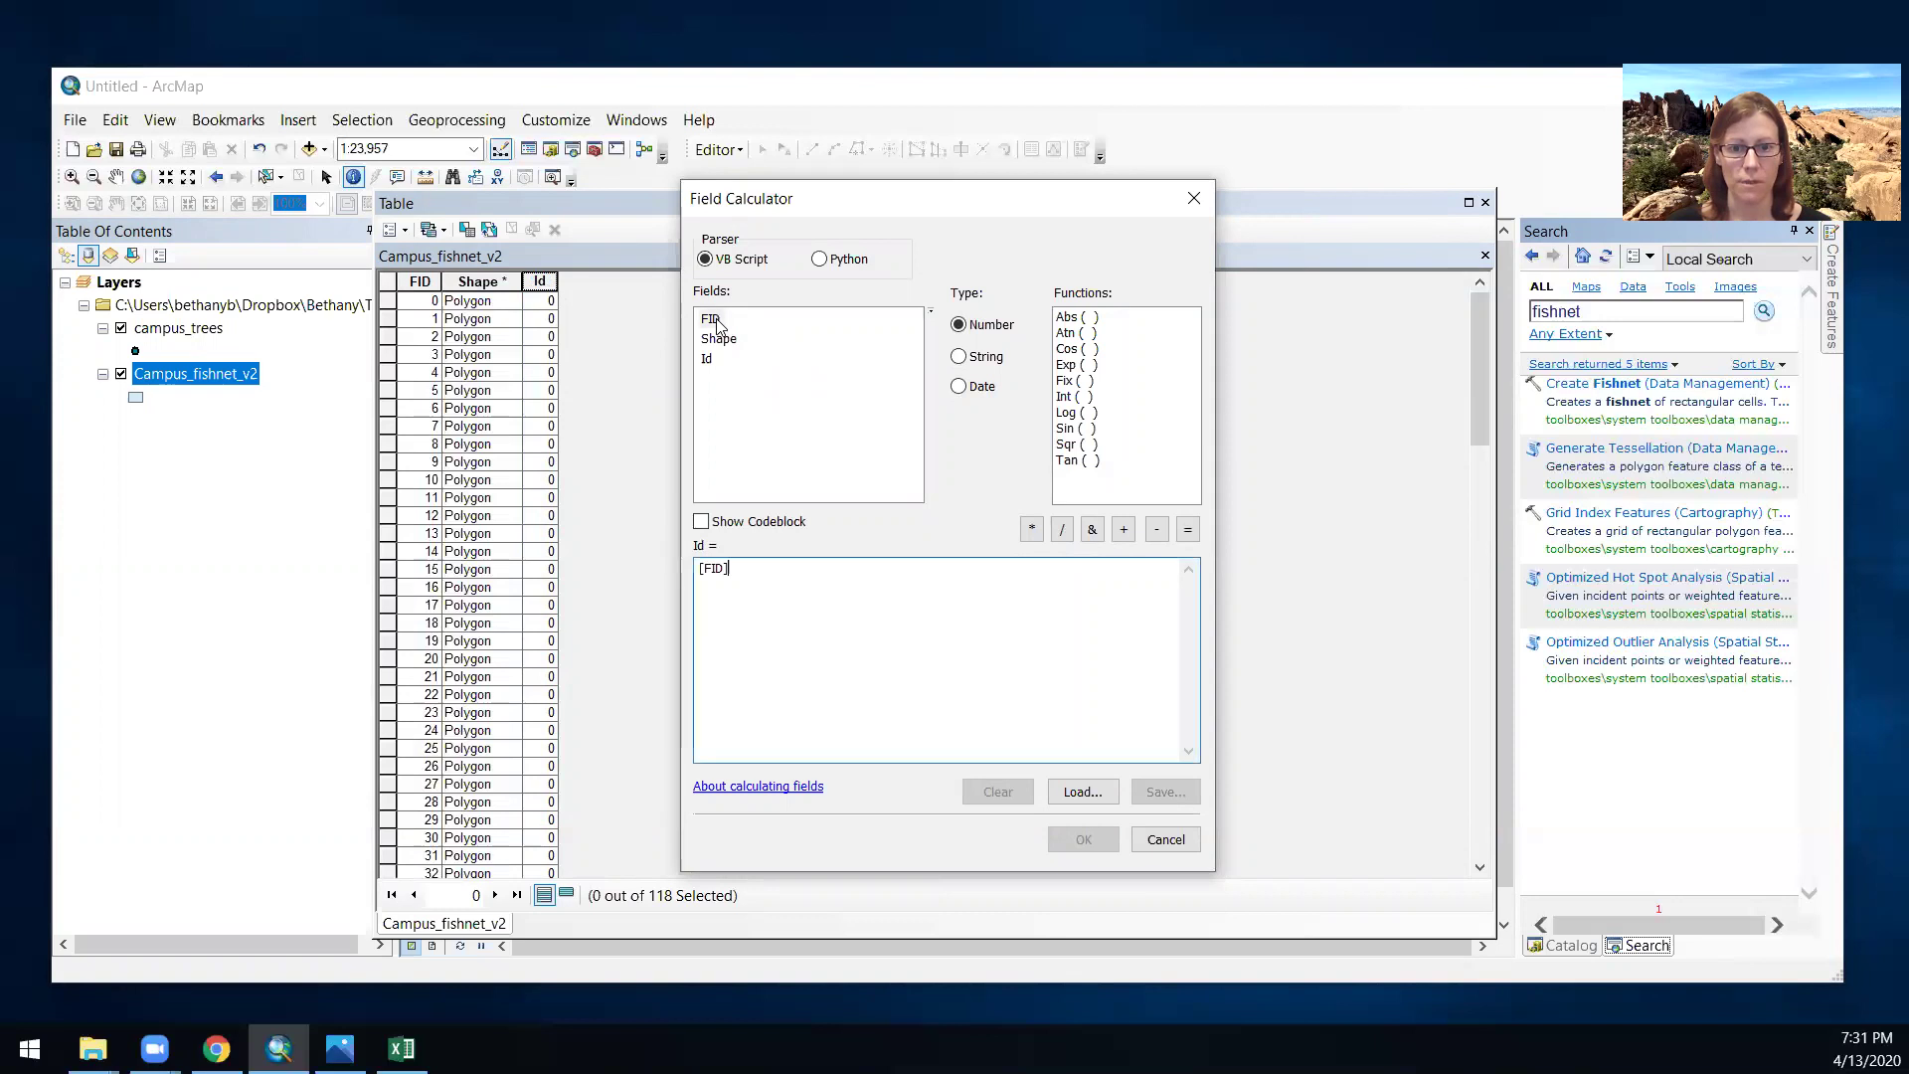
click(1083, 839)
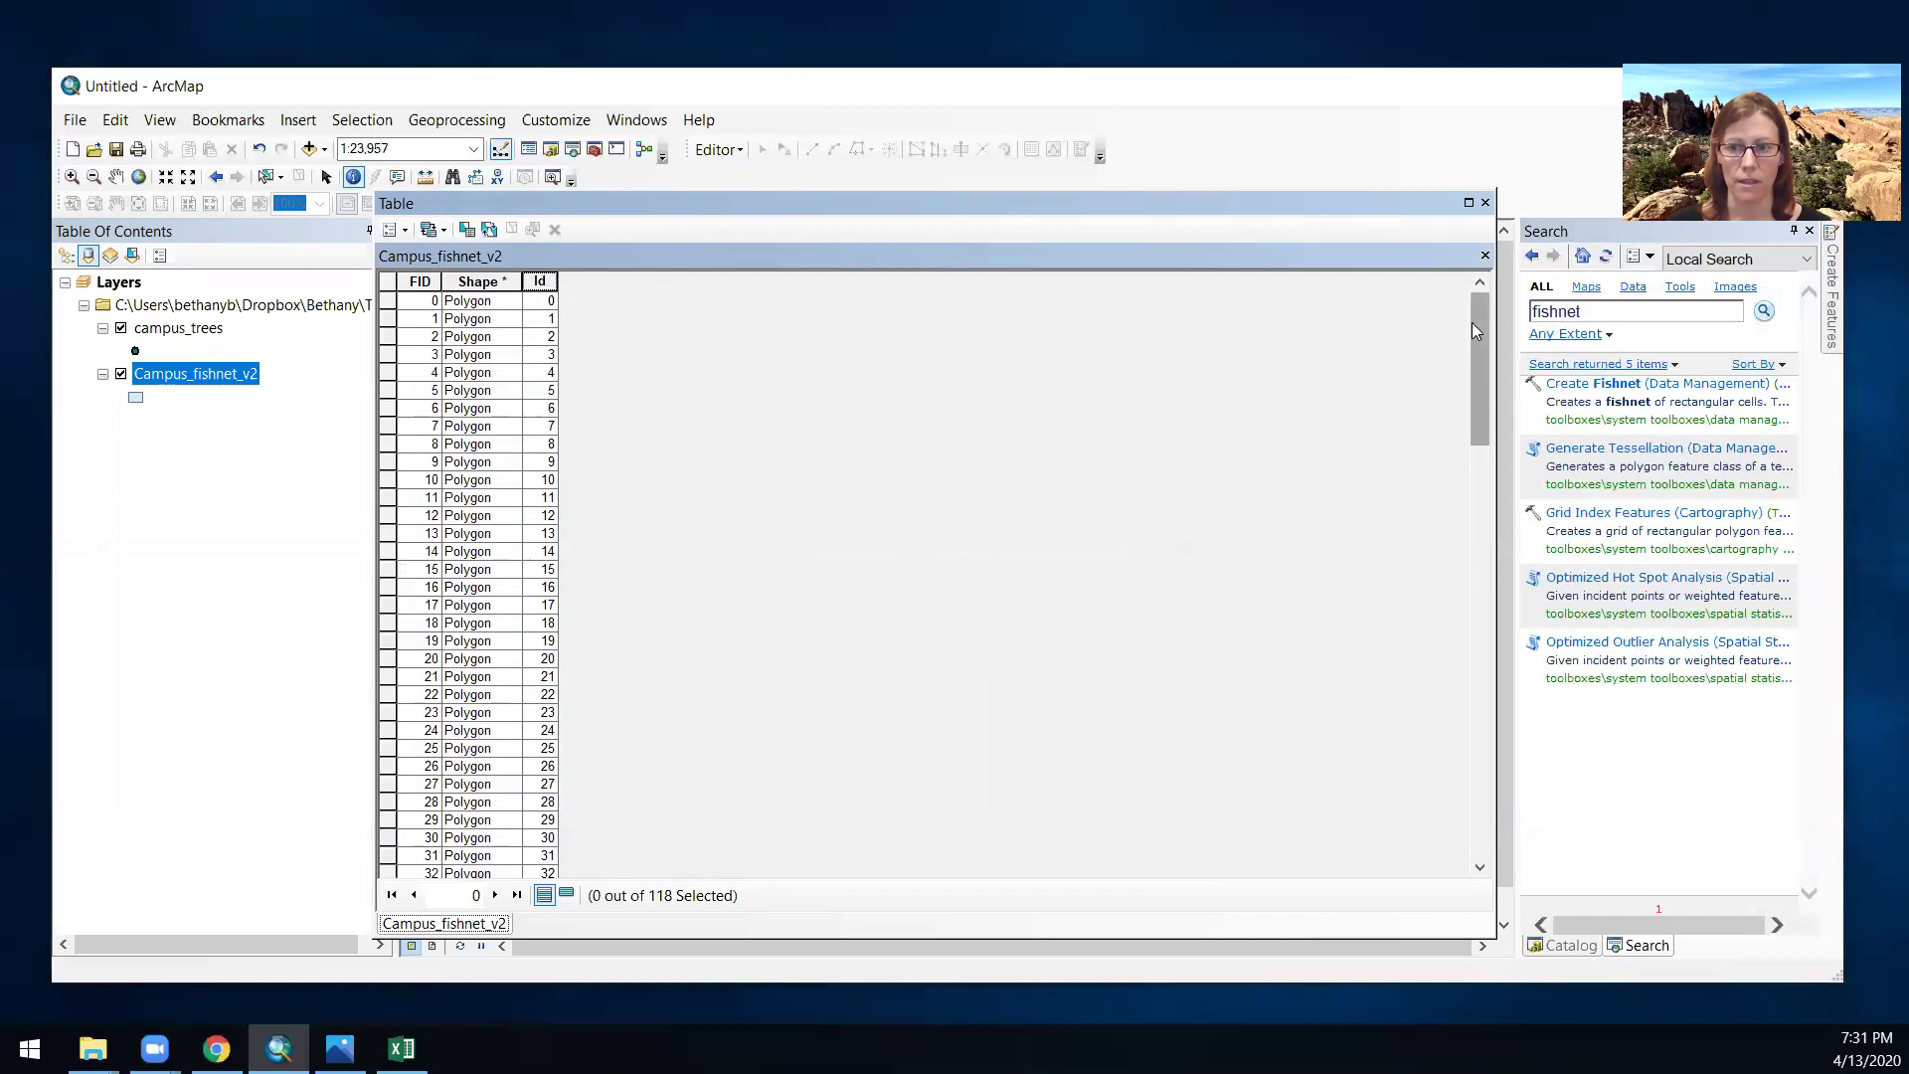
drag(1475, 322, 1478, 736)
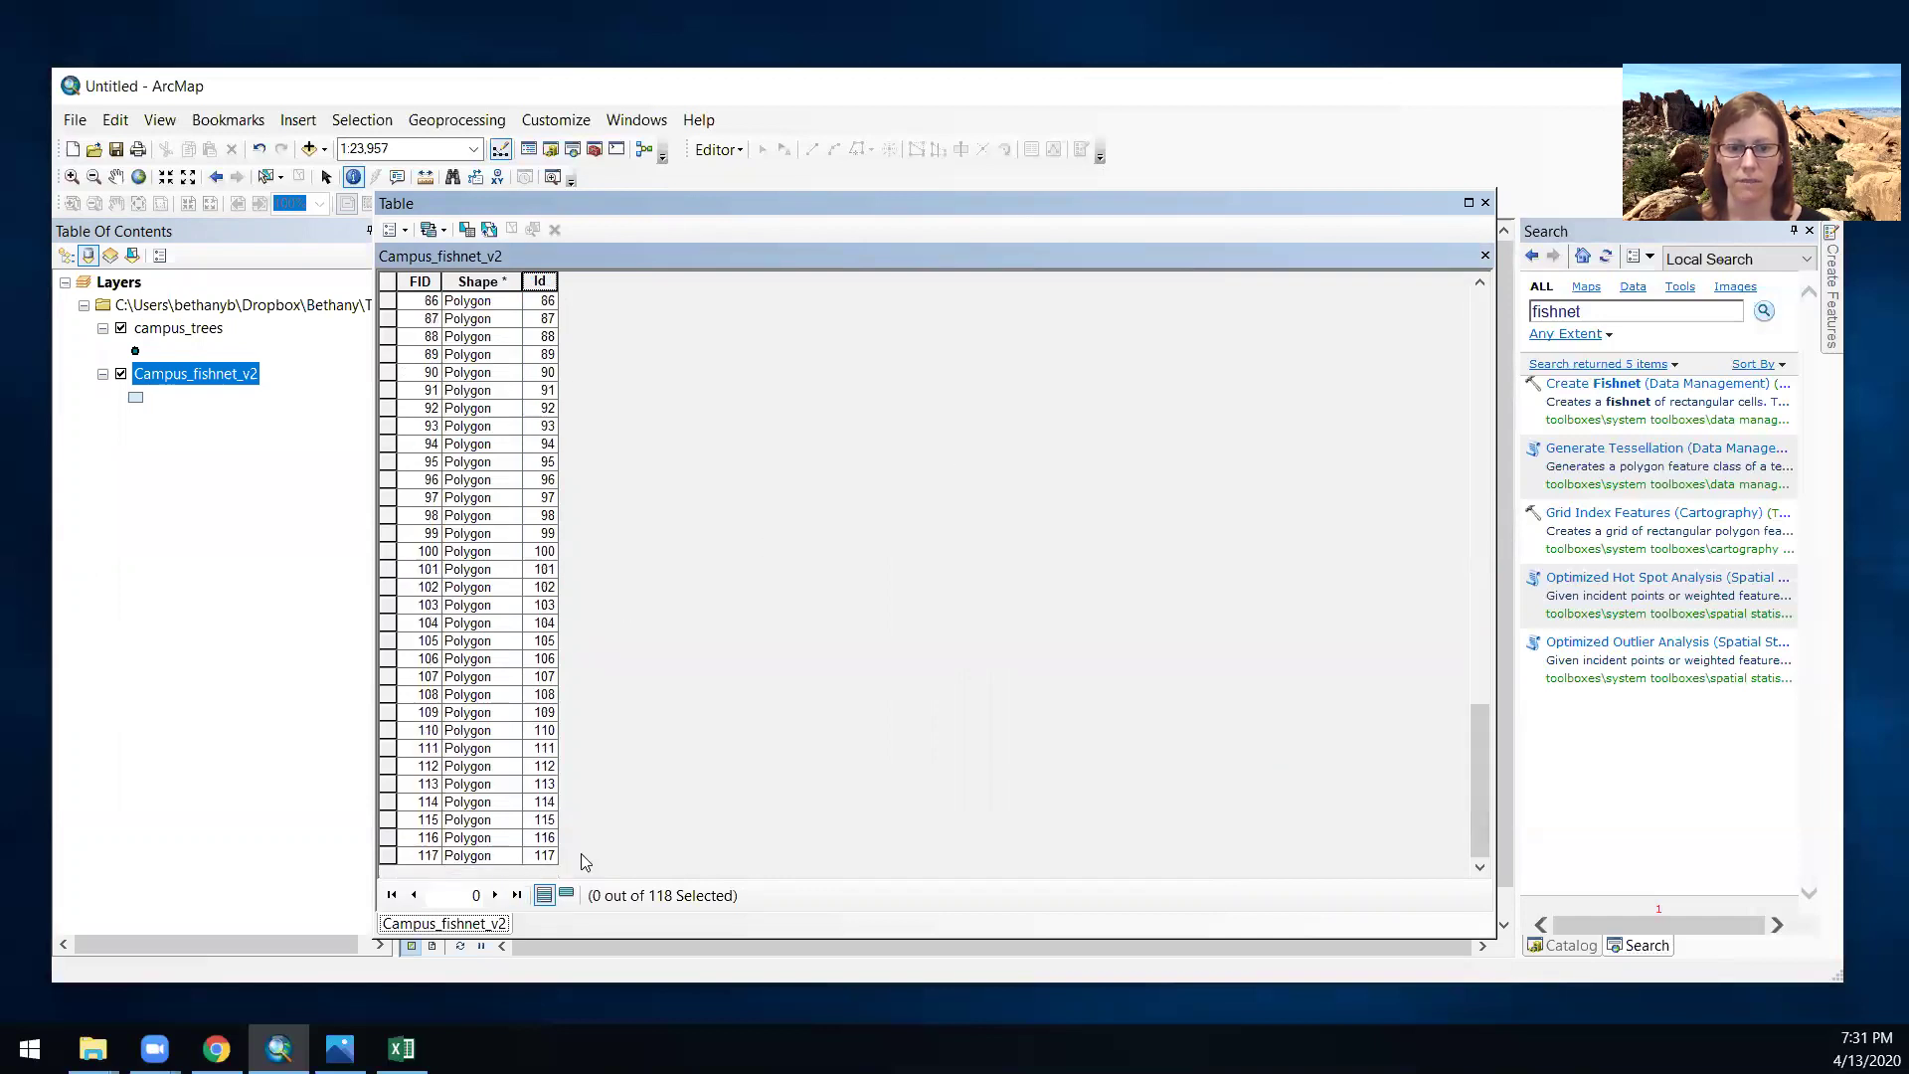
drag(1468, 798, 1500, 326)
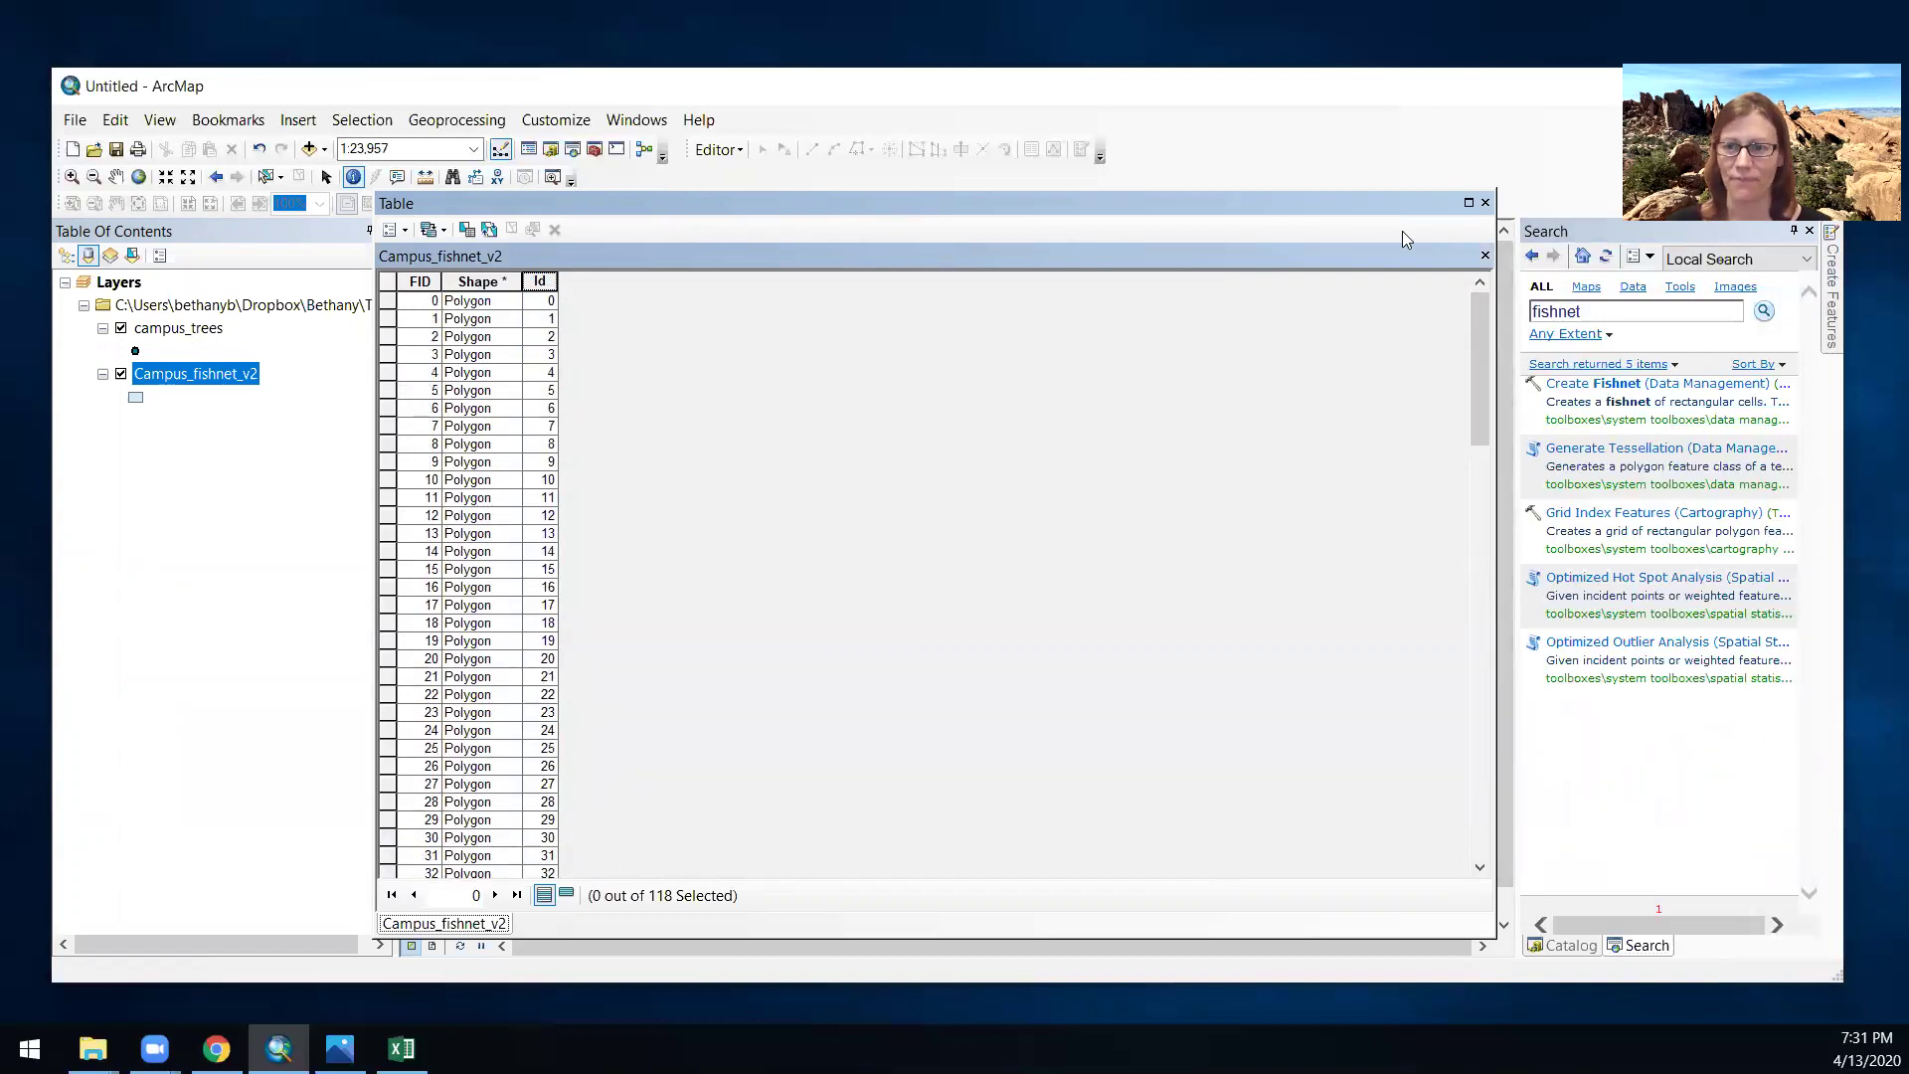
click(1485, 204)
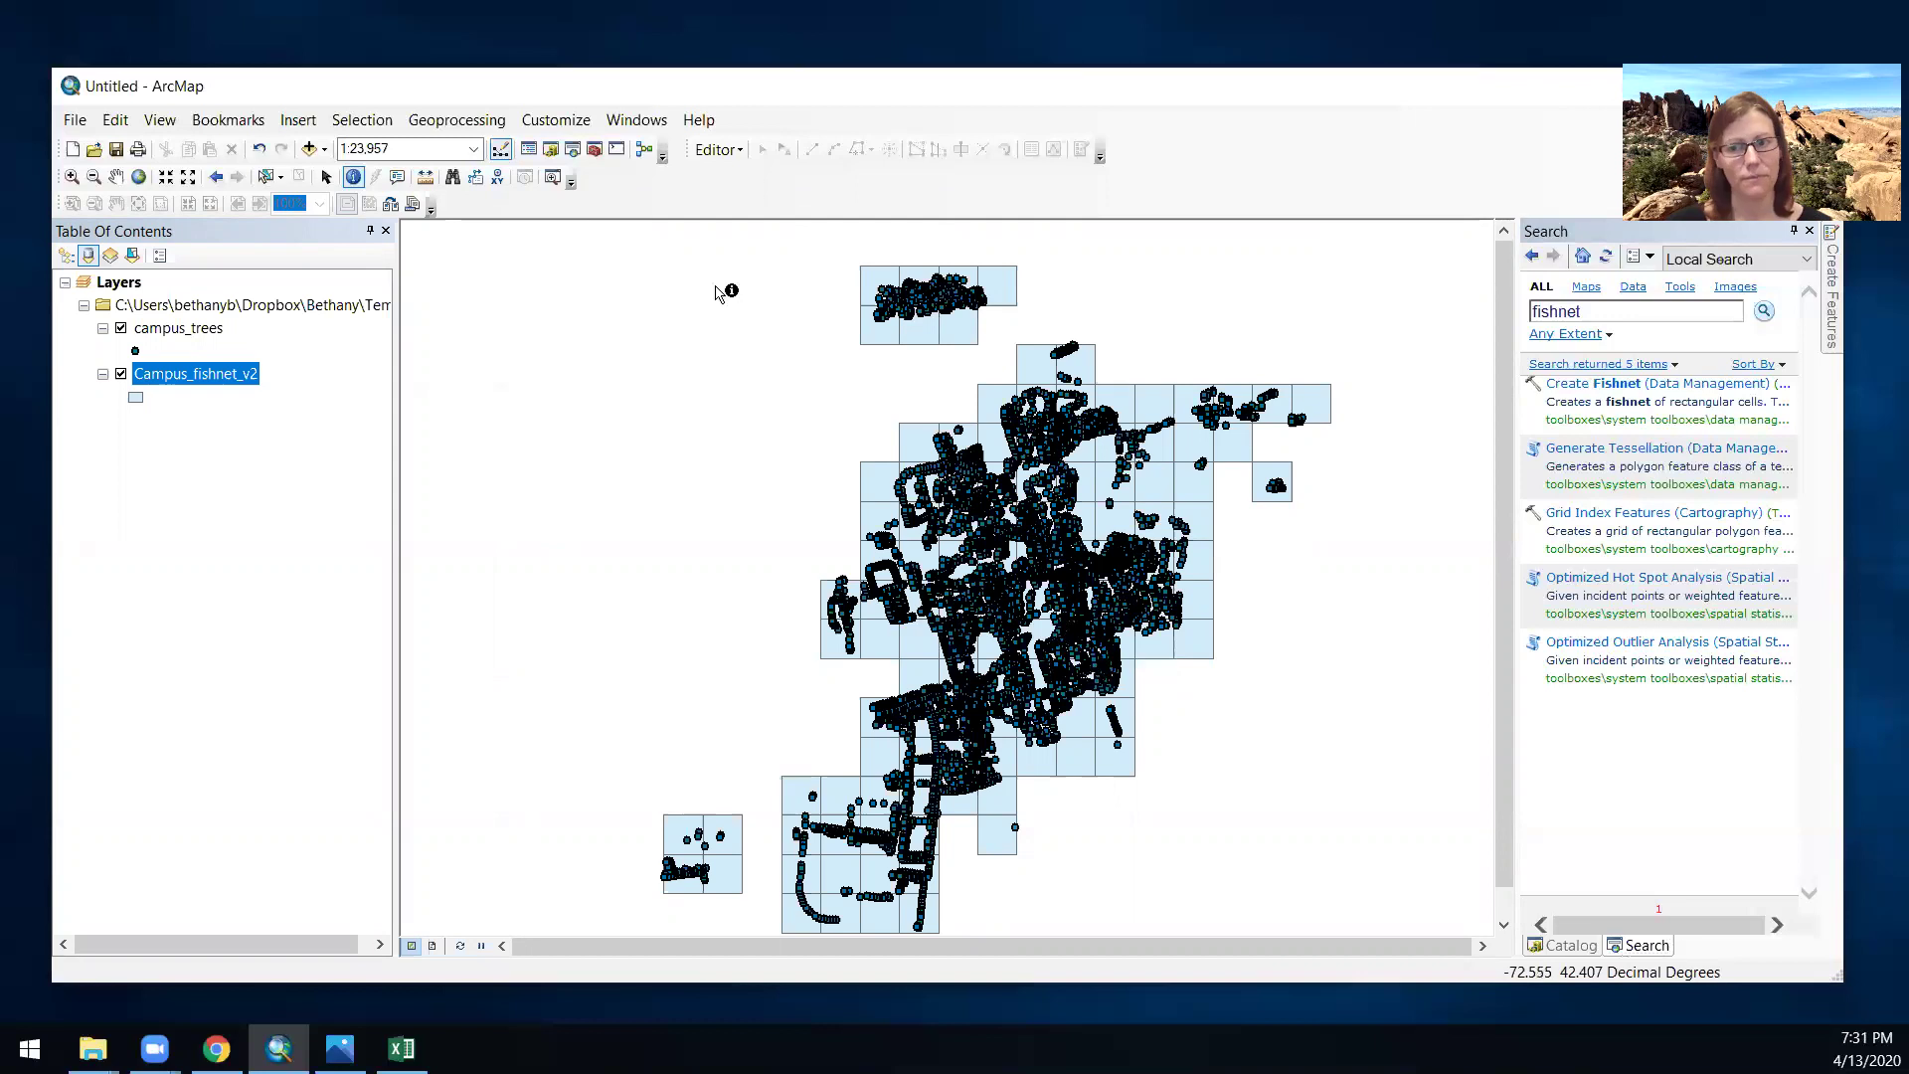
- Find the Spatial Join tool and set campus_trees as the target features and Campus_fishnet_v2 as the join features
double_click(1605, 316)
text(spatial join)
key(Return)
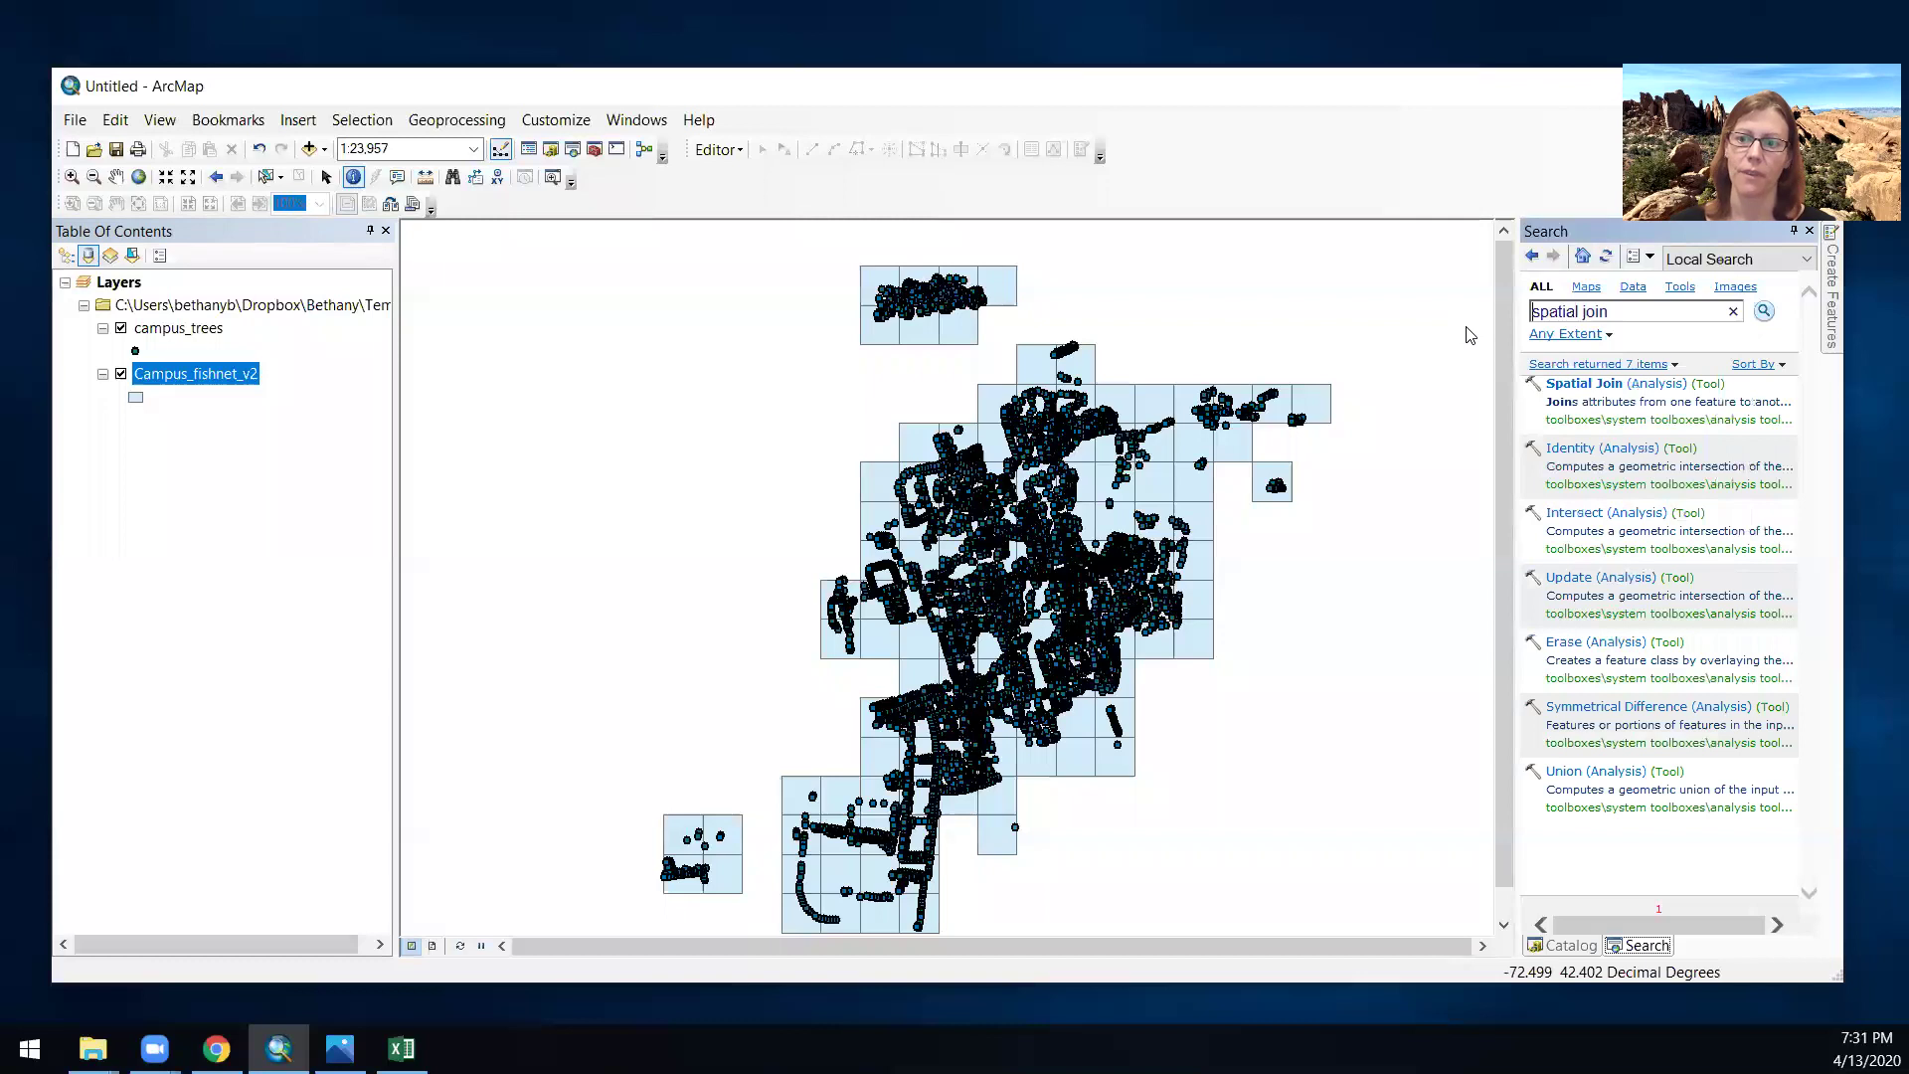
double_click(1596, 384)
click(1231, 280)
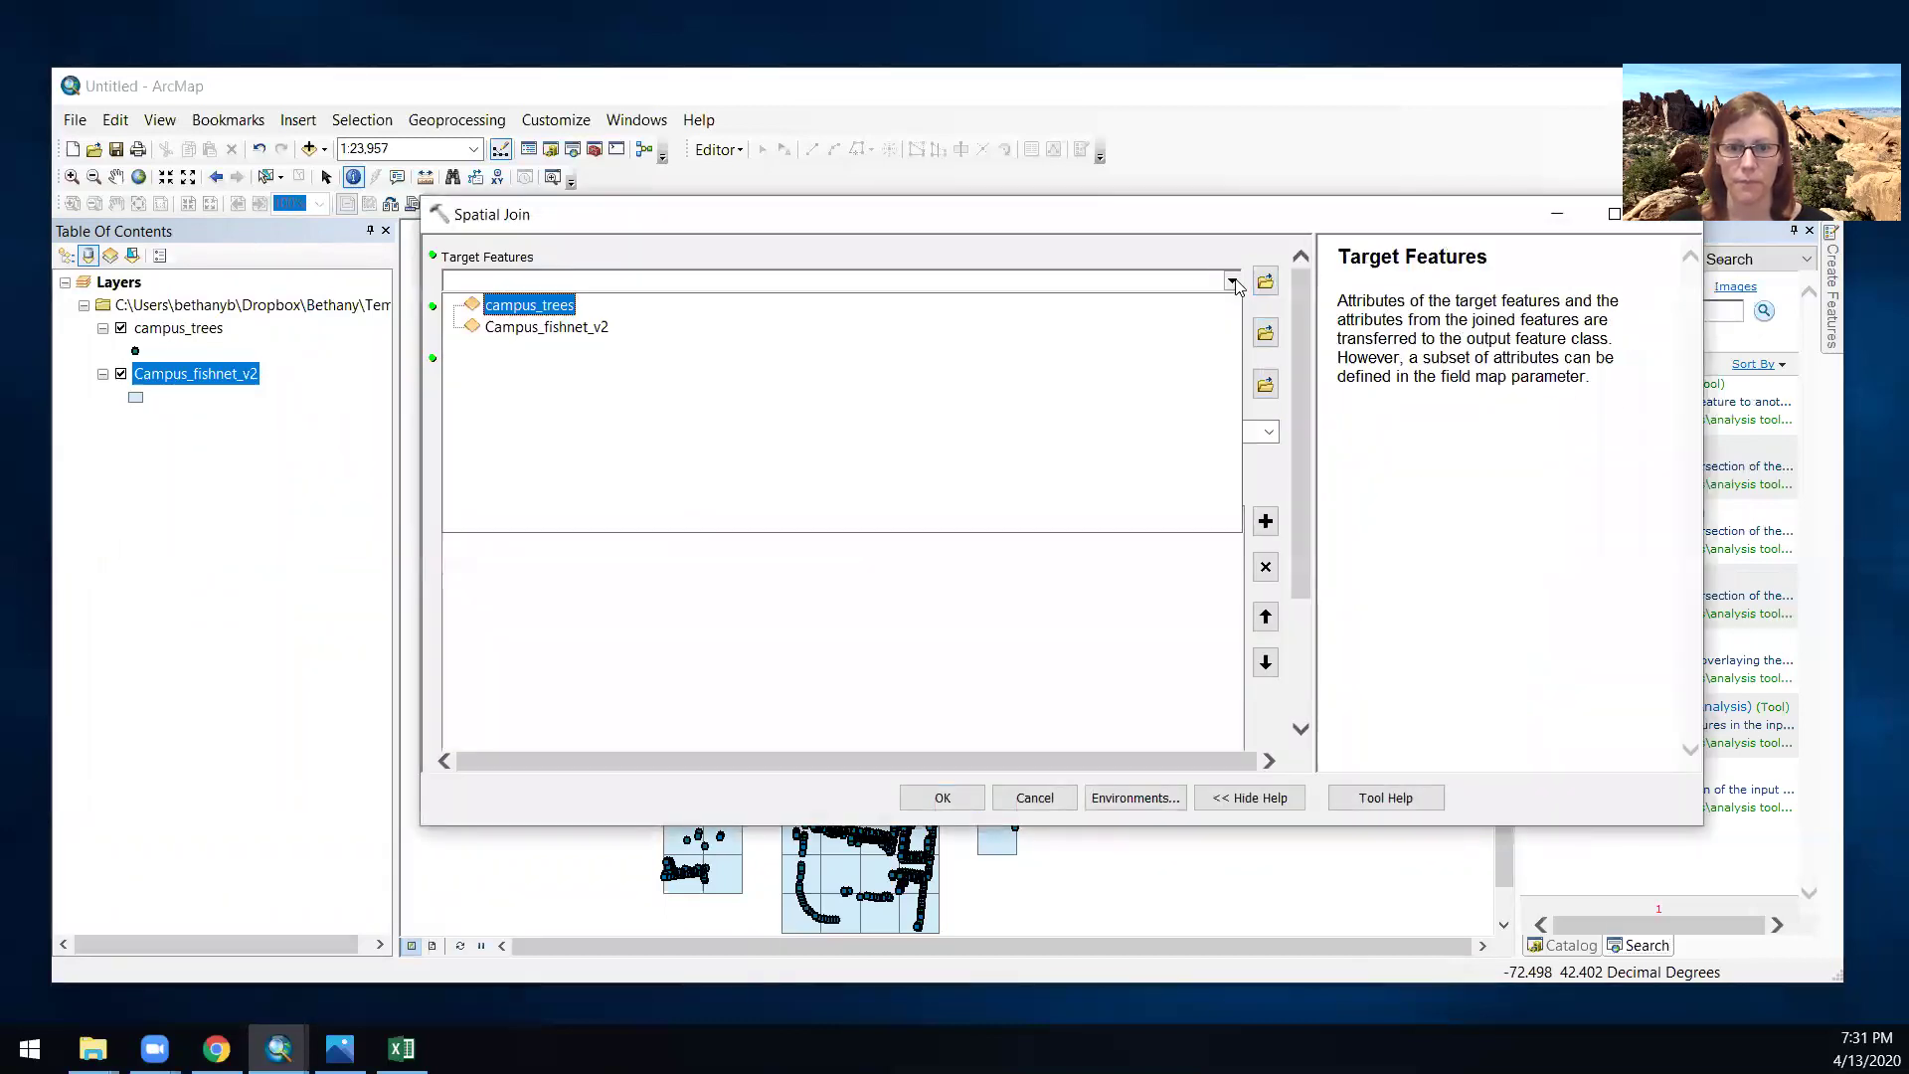
click(543, 307)
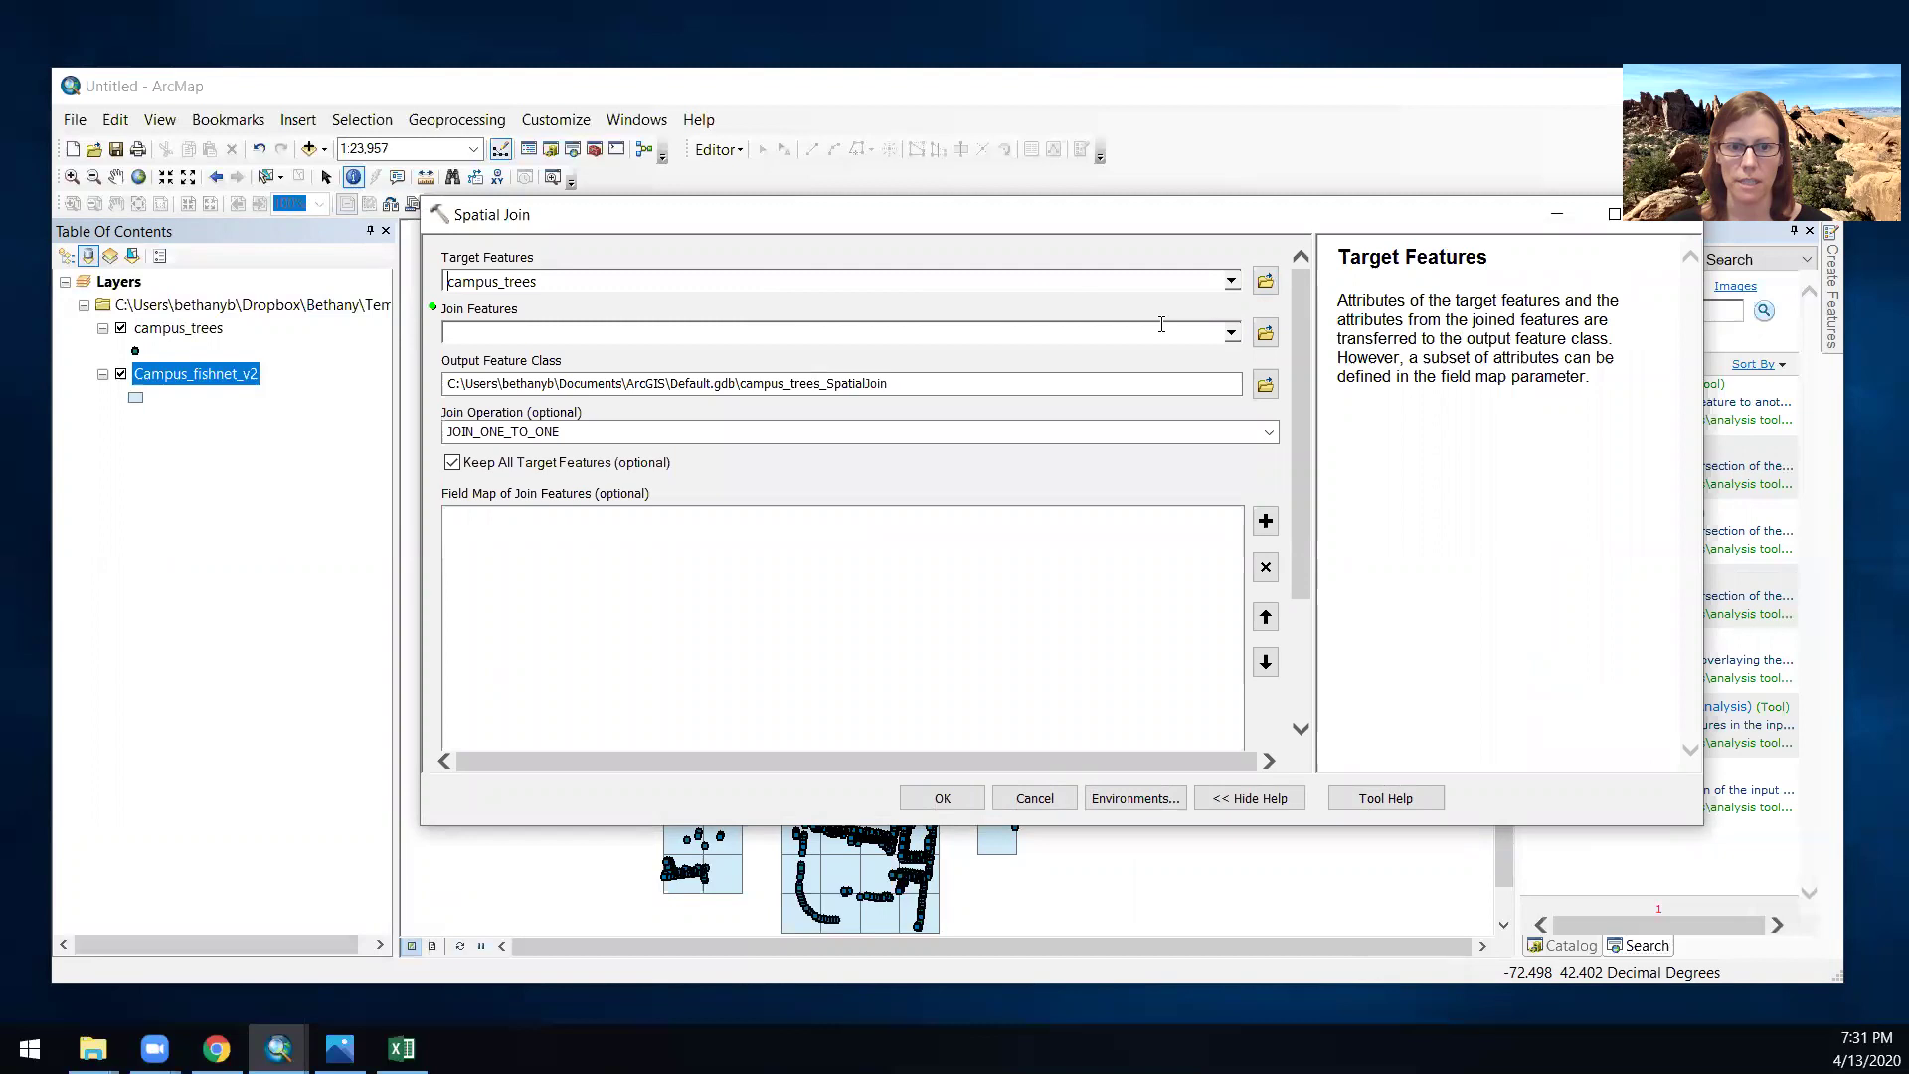
click(1160, 328)
click(572, 380)
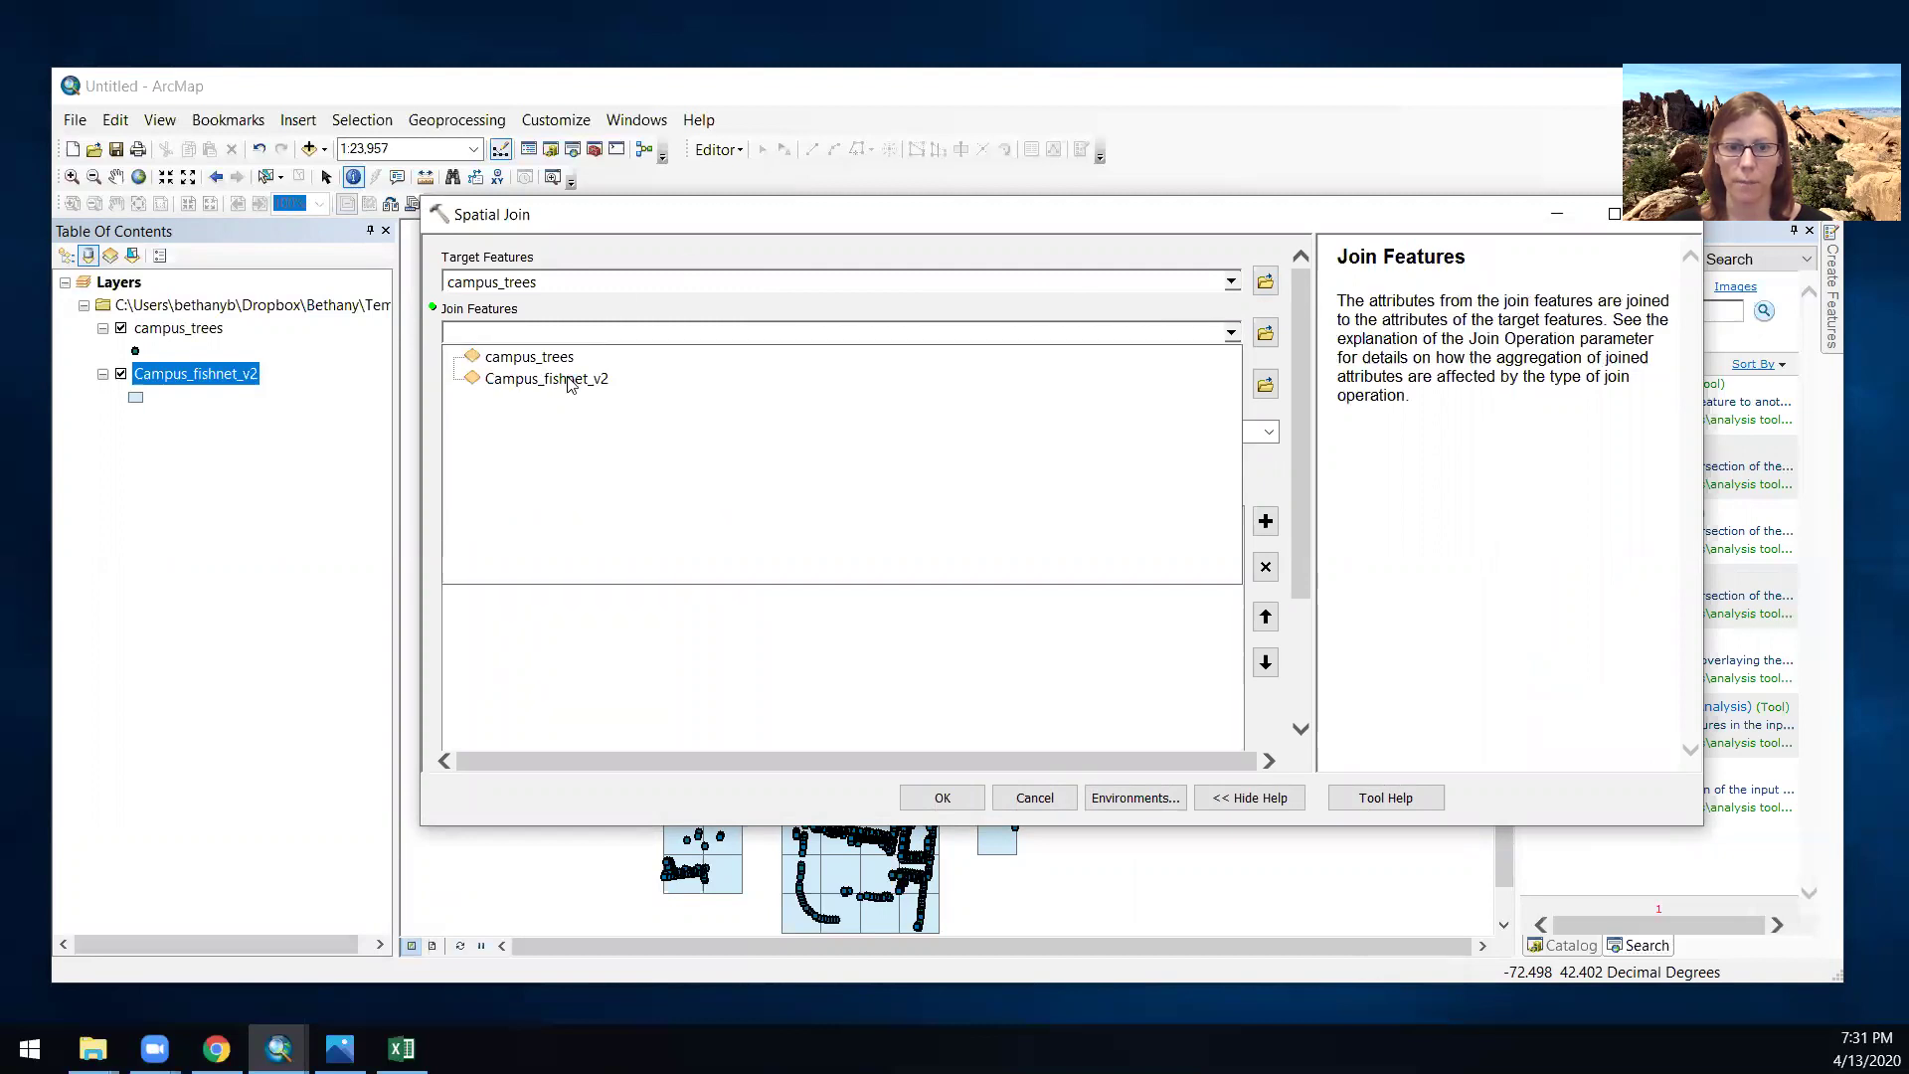
- Set the join's output feature class to campus_trees_with_fishID.shp in the Temp folder
click(1265, 386)
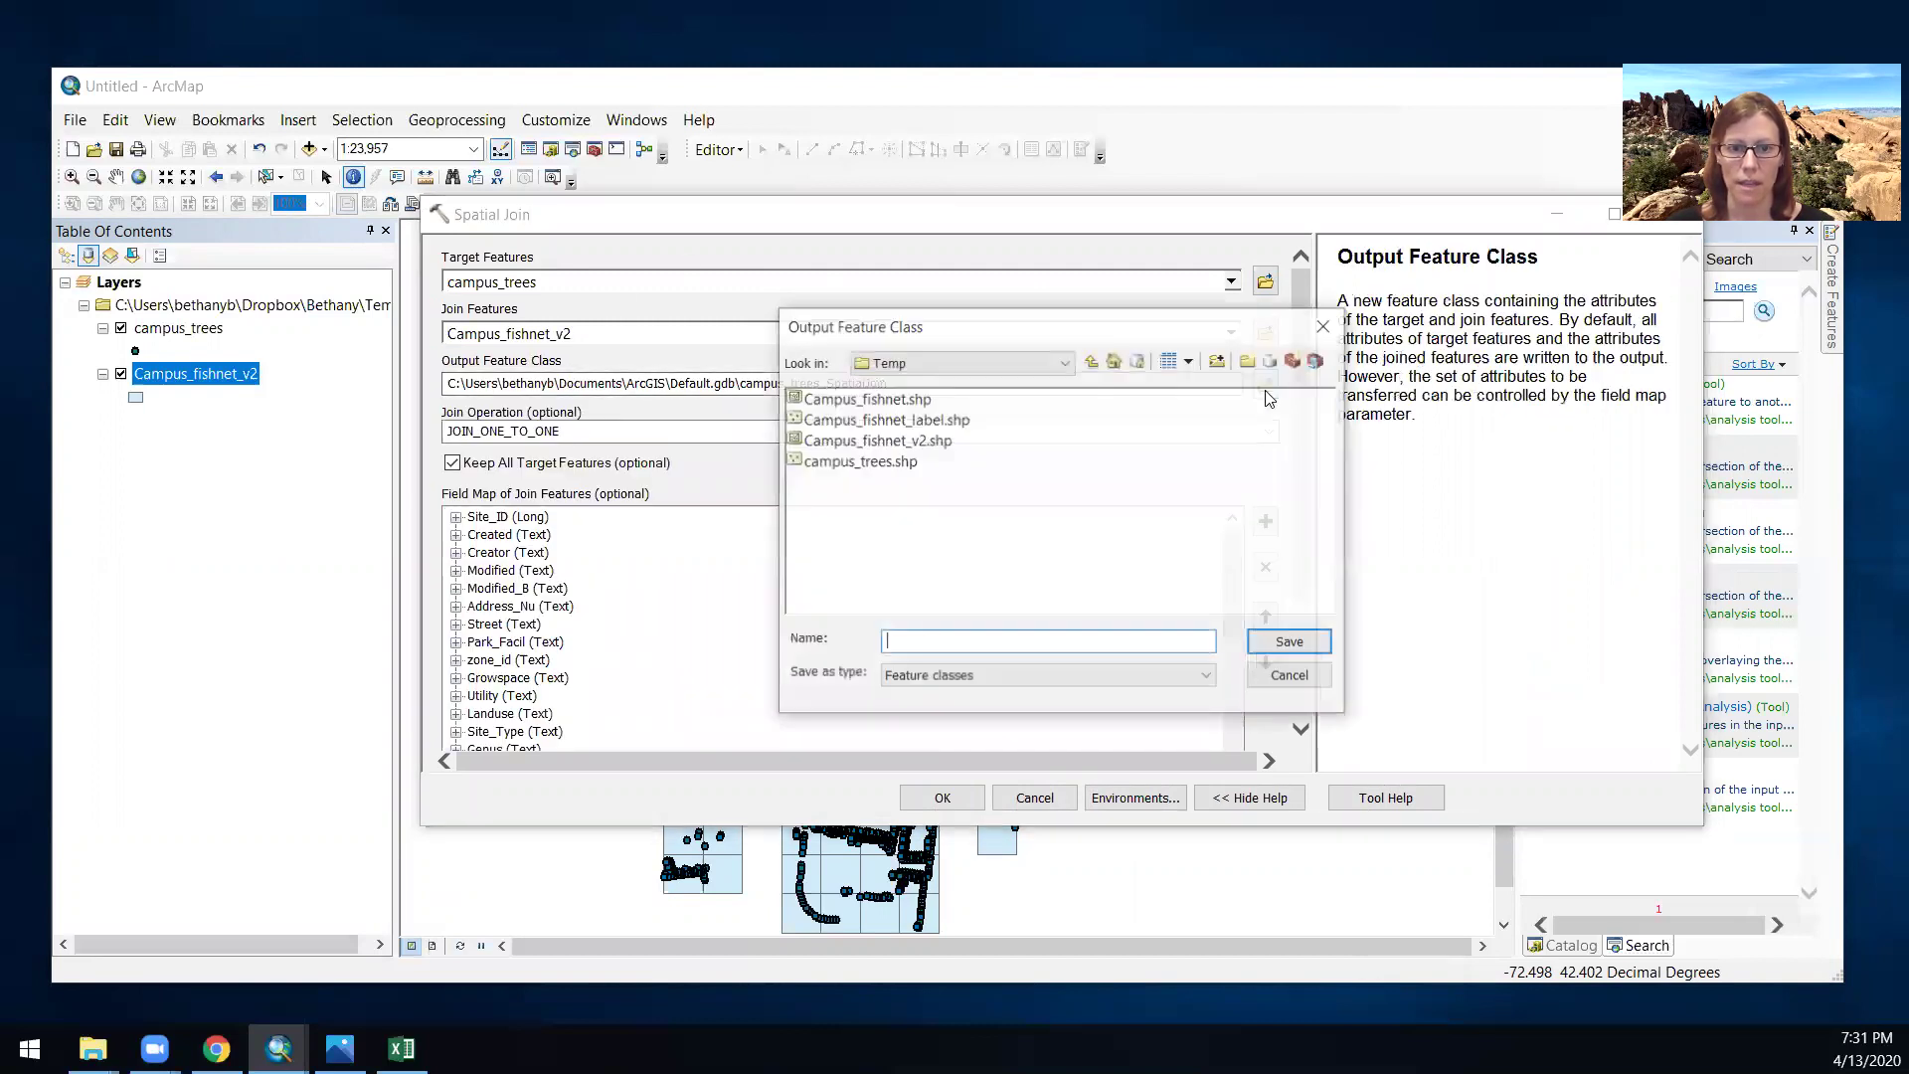
click(888, 462)
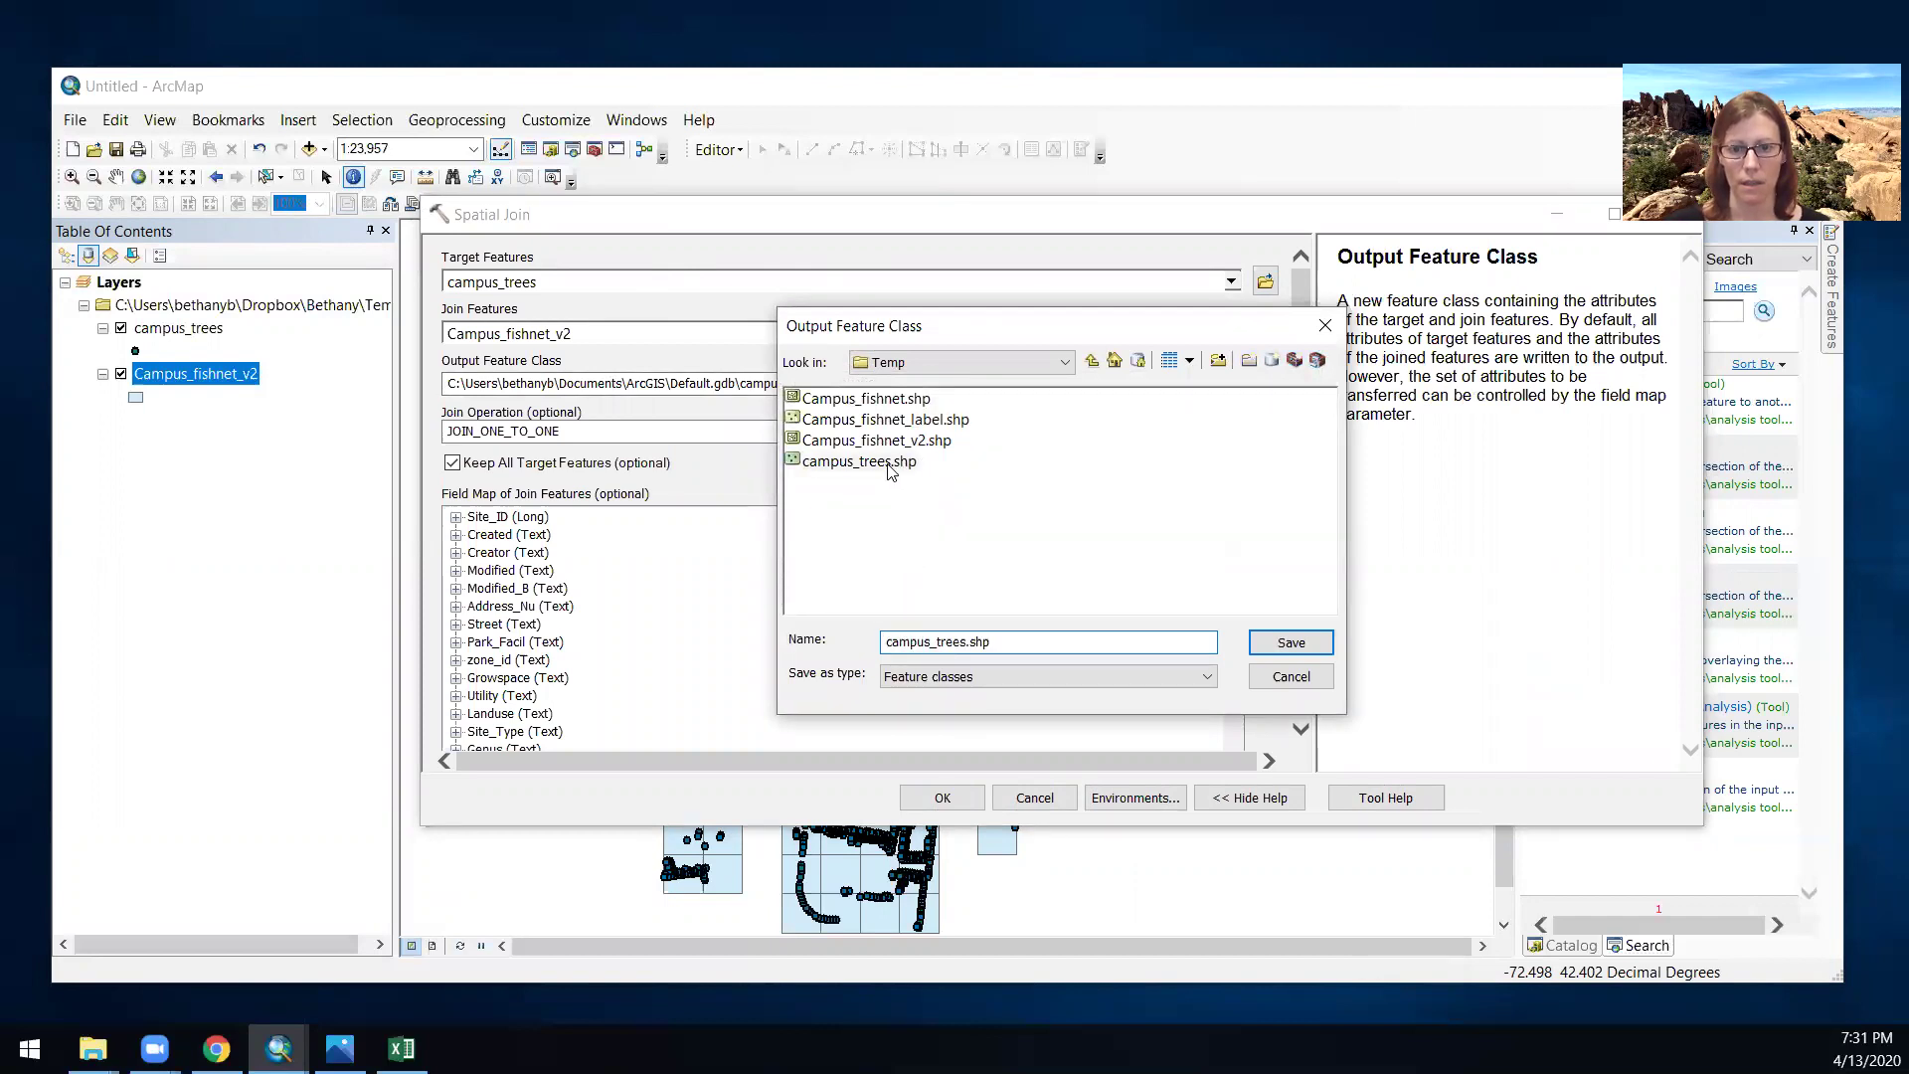
click(964, 641)
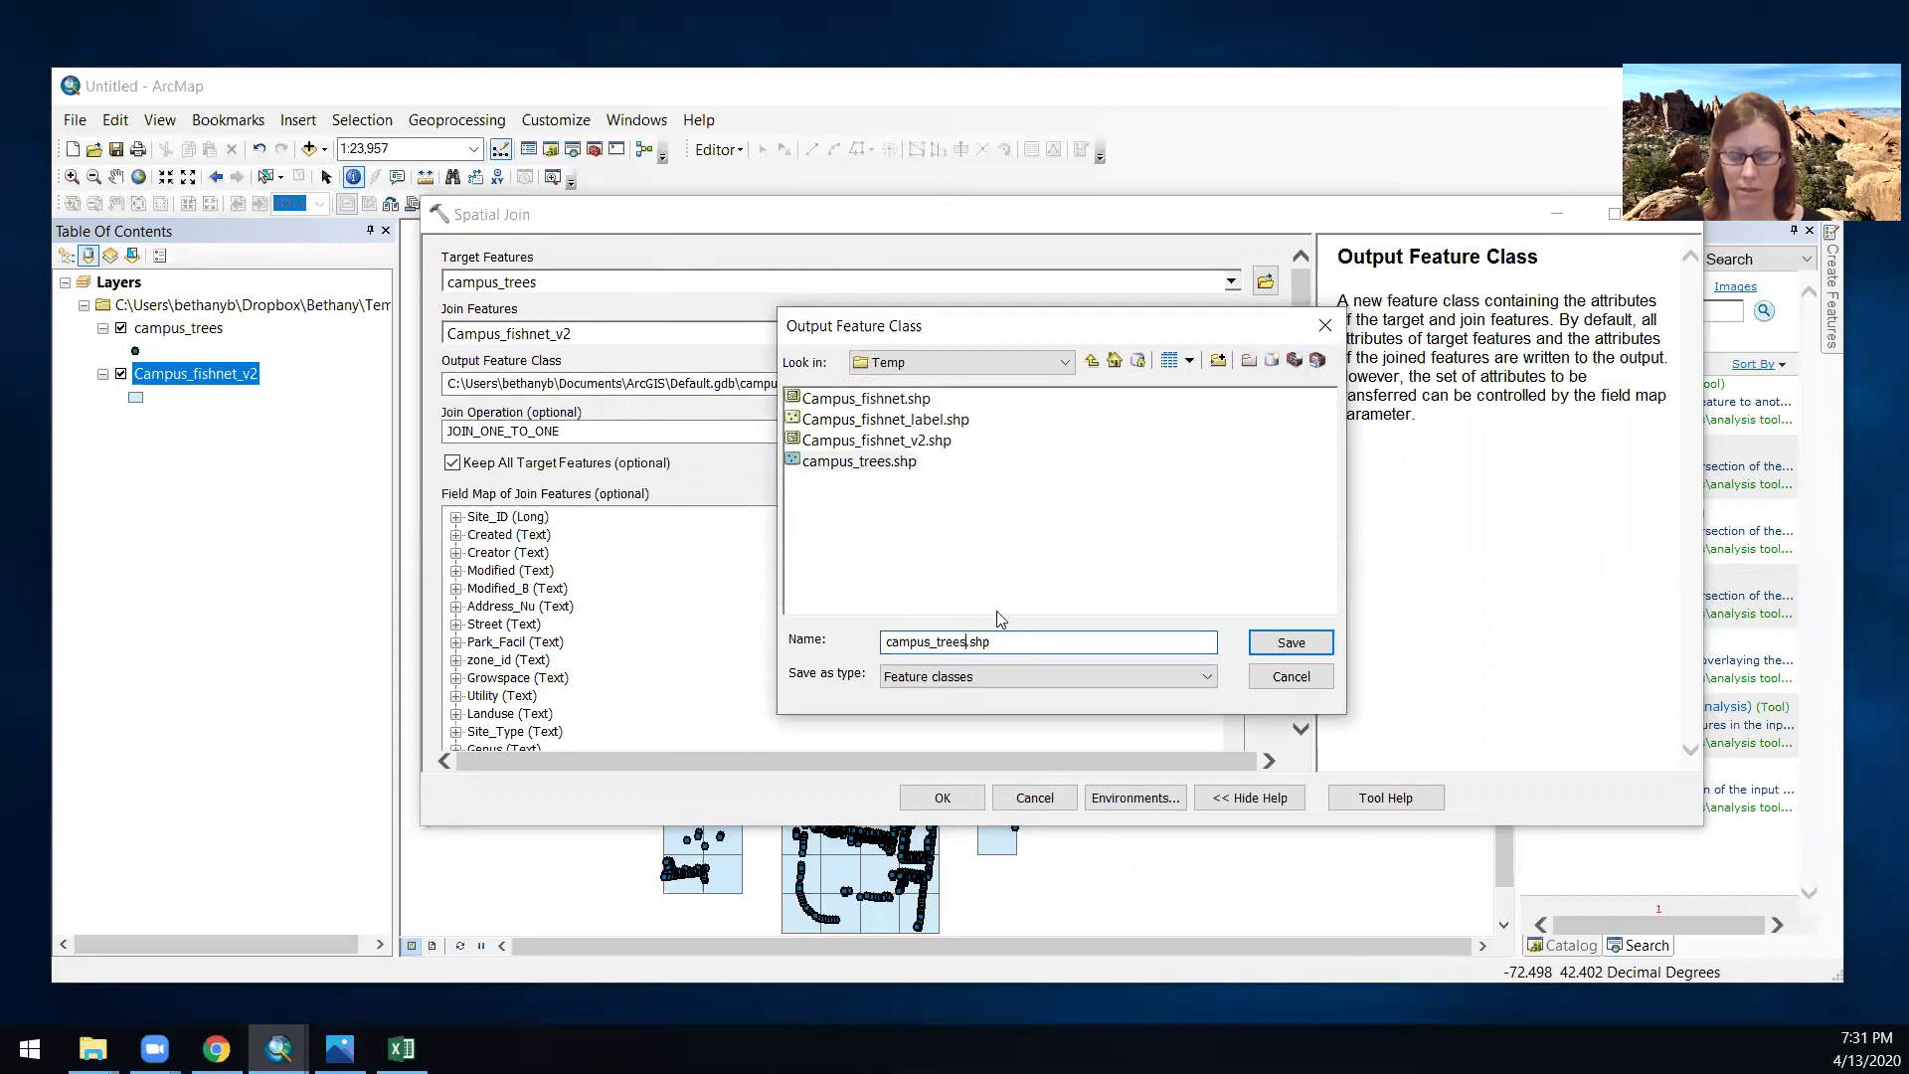
text(_with_fishID)
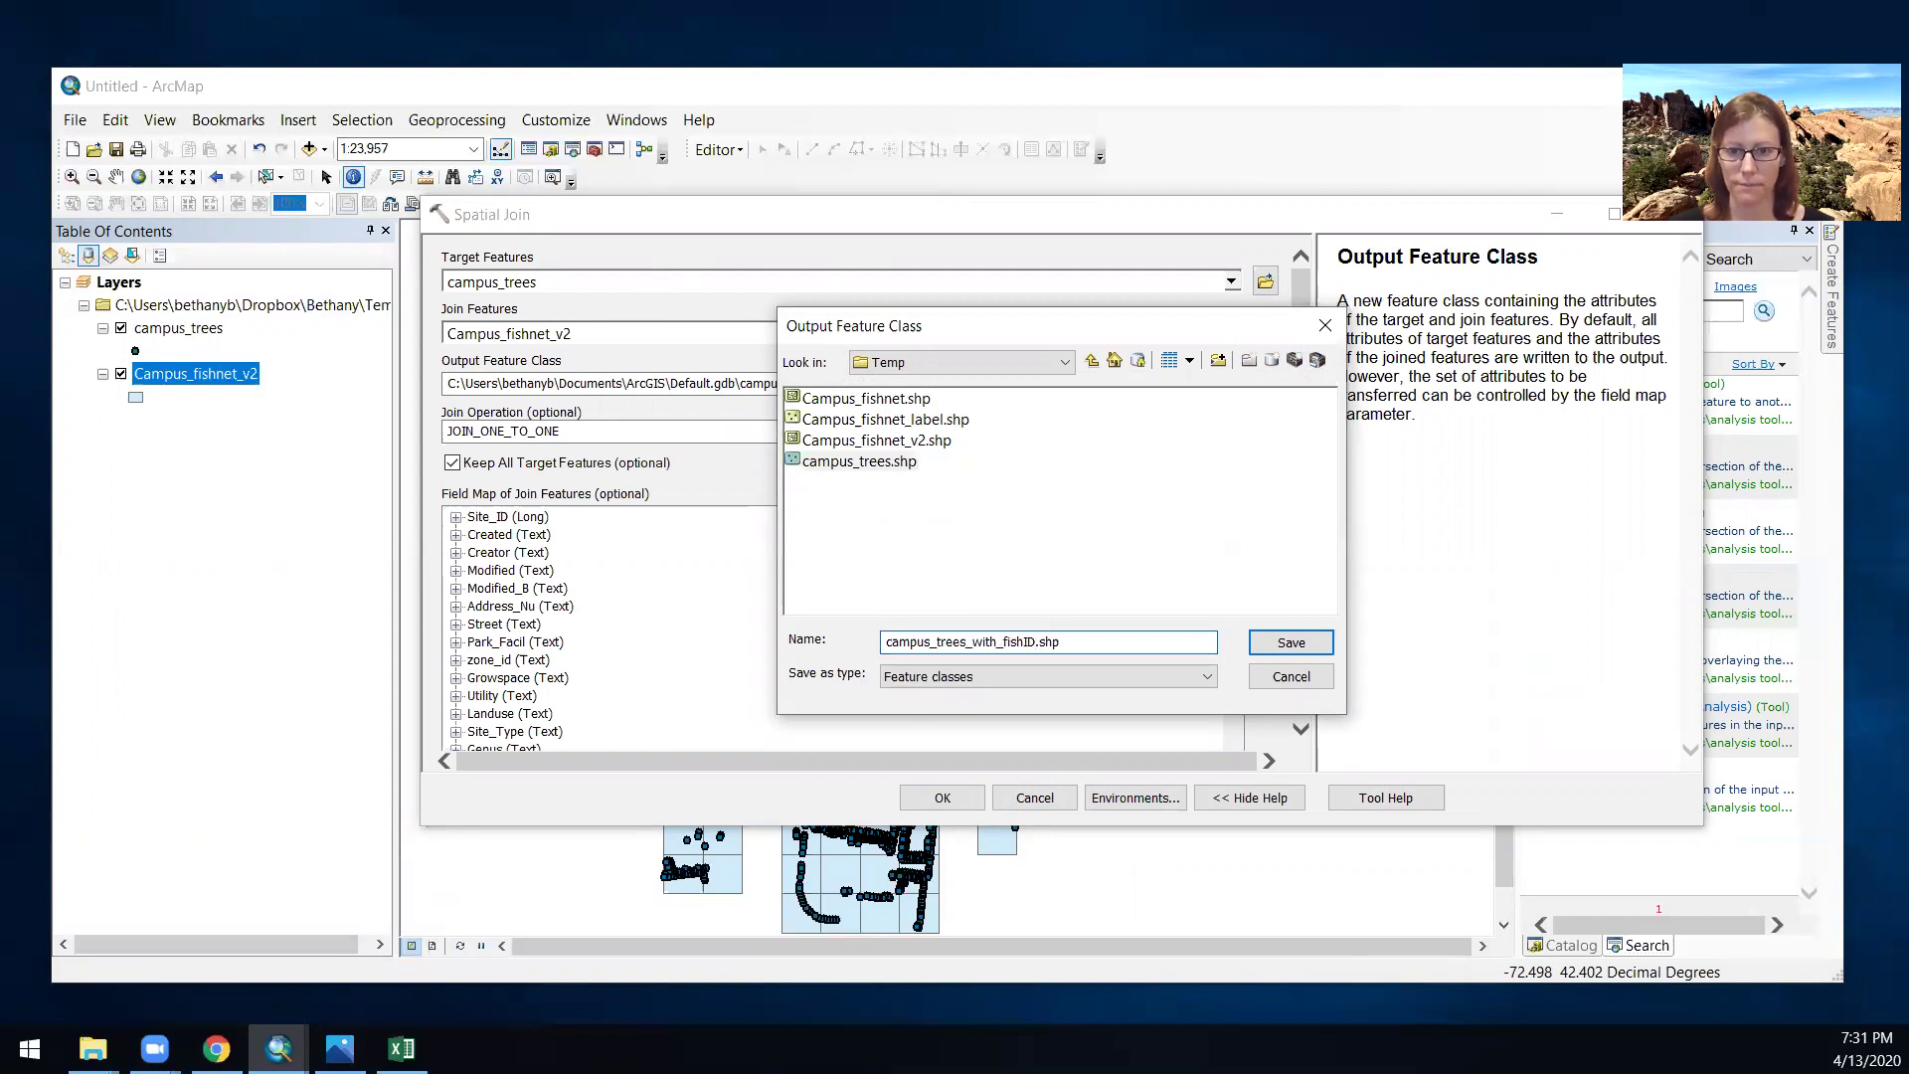
key(Return)
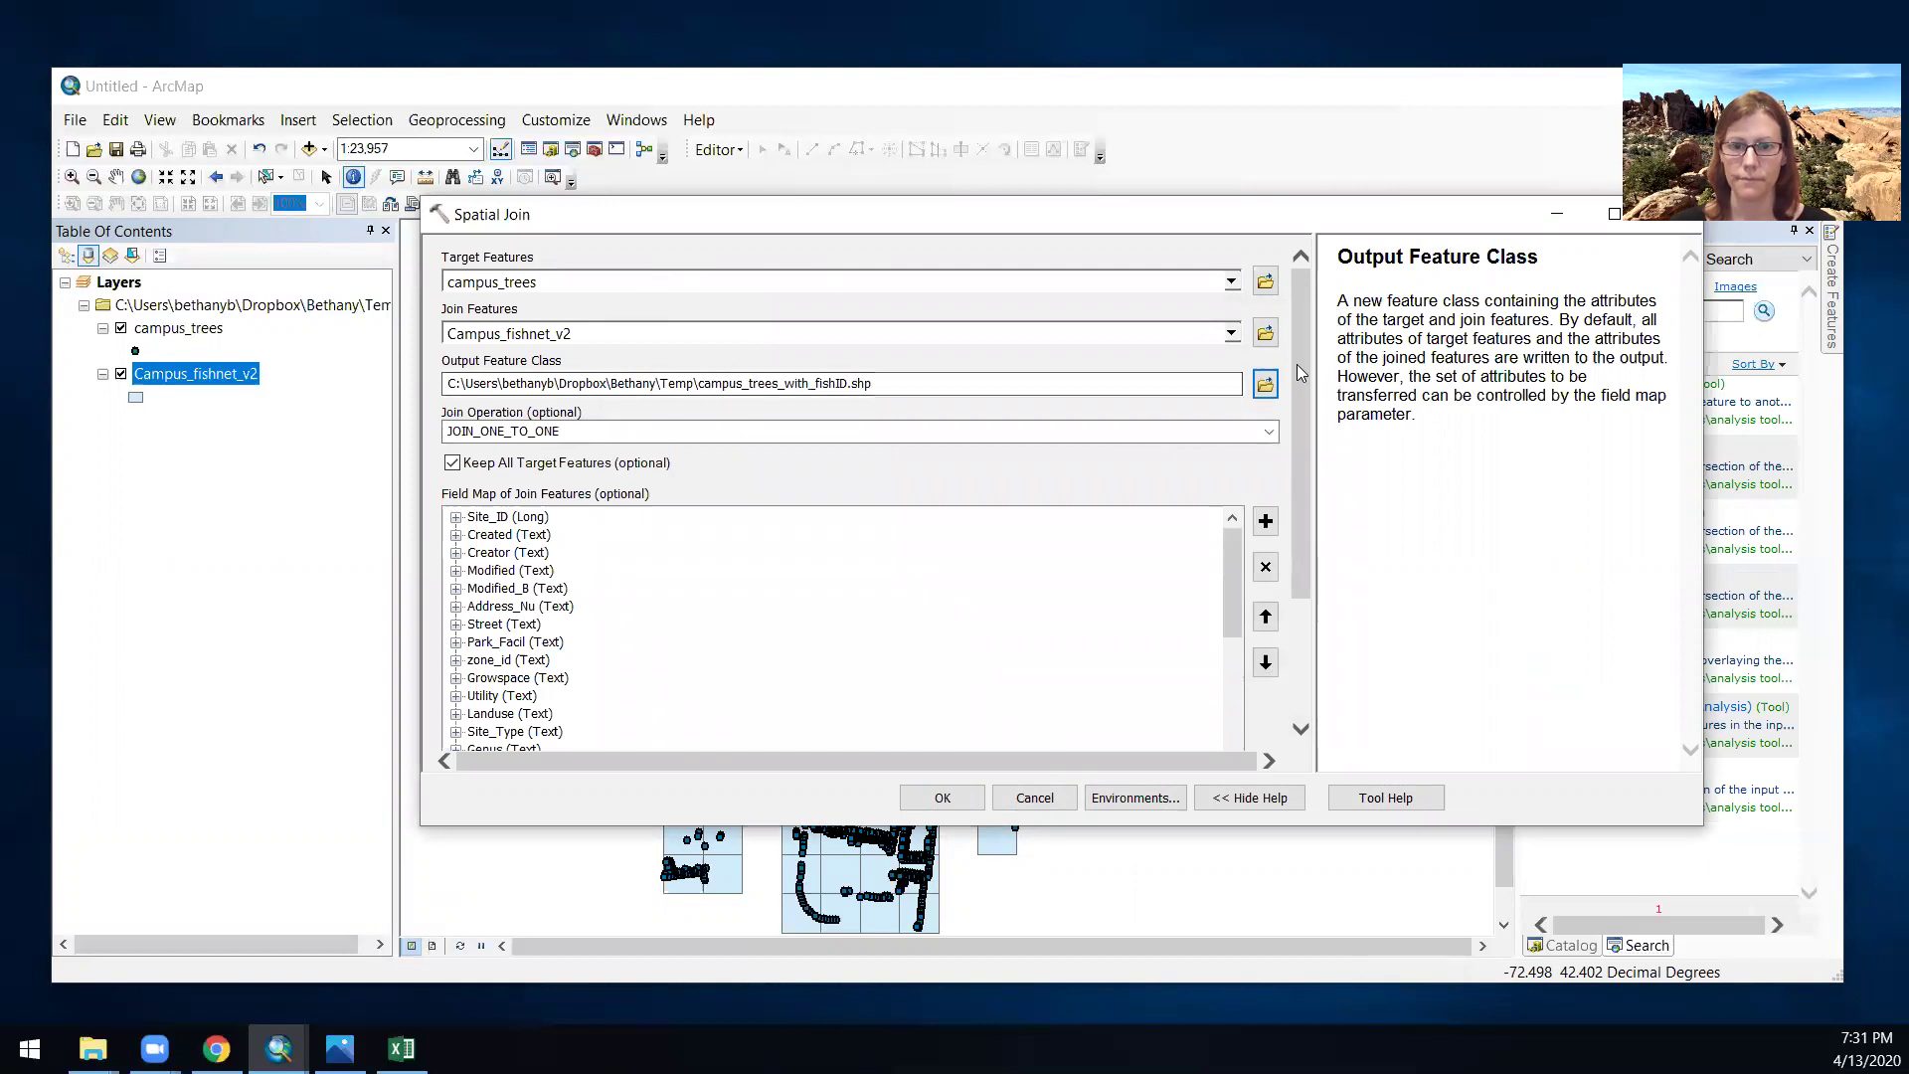
- Check the source of the Id field in the field map, run the Spatial Join and hide the original campus_trees layer
drag(1305, 396, 1285, 553)
drag(1233, 396, 1232, 540)
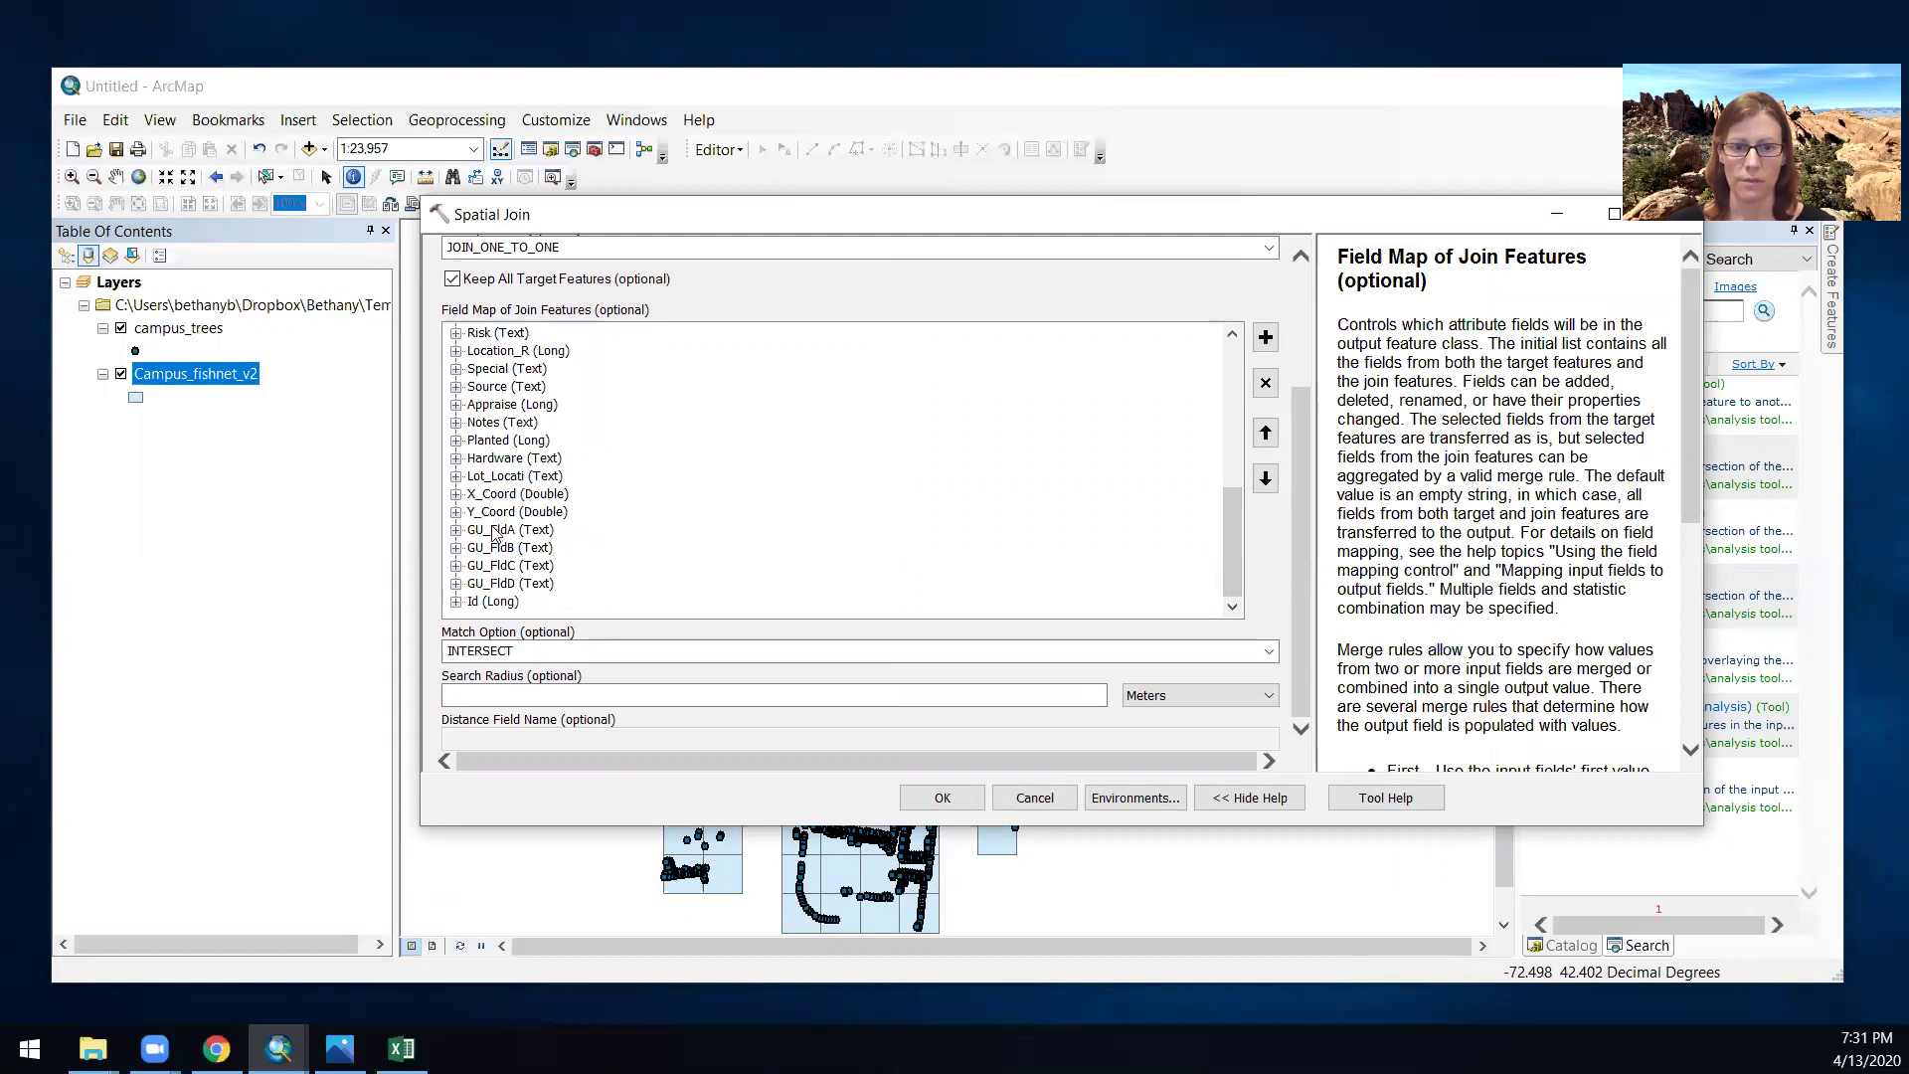
click(455, 602)
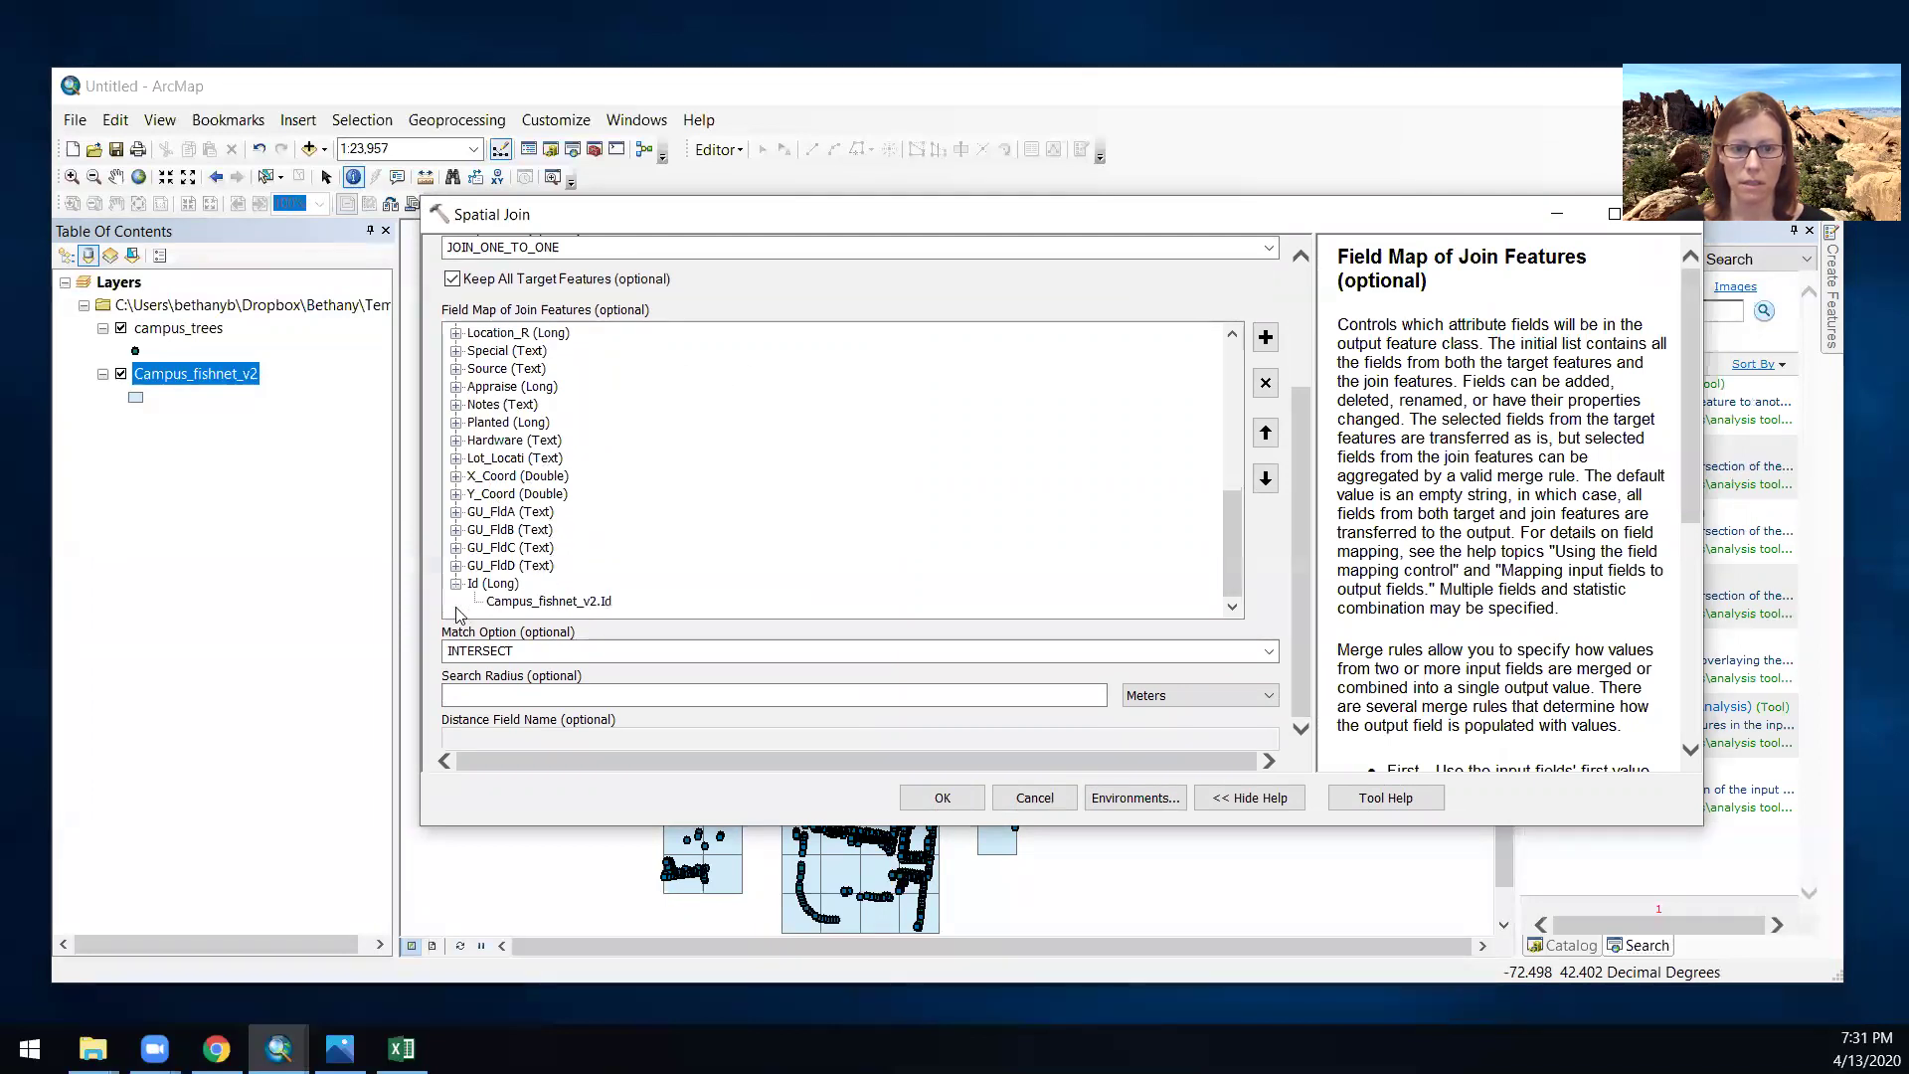
click(456, 584)
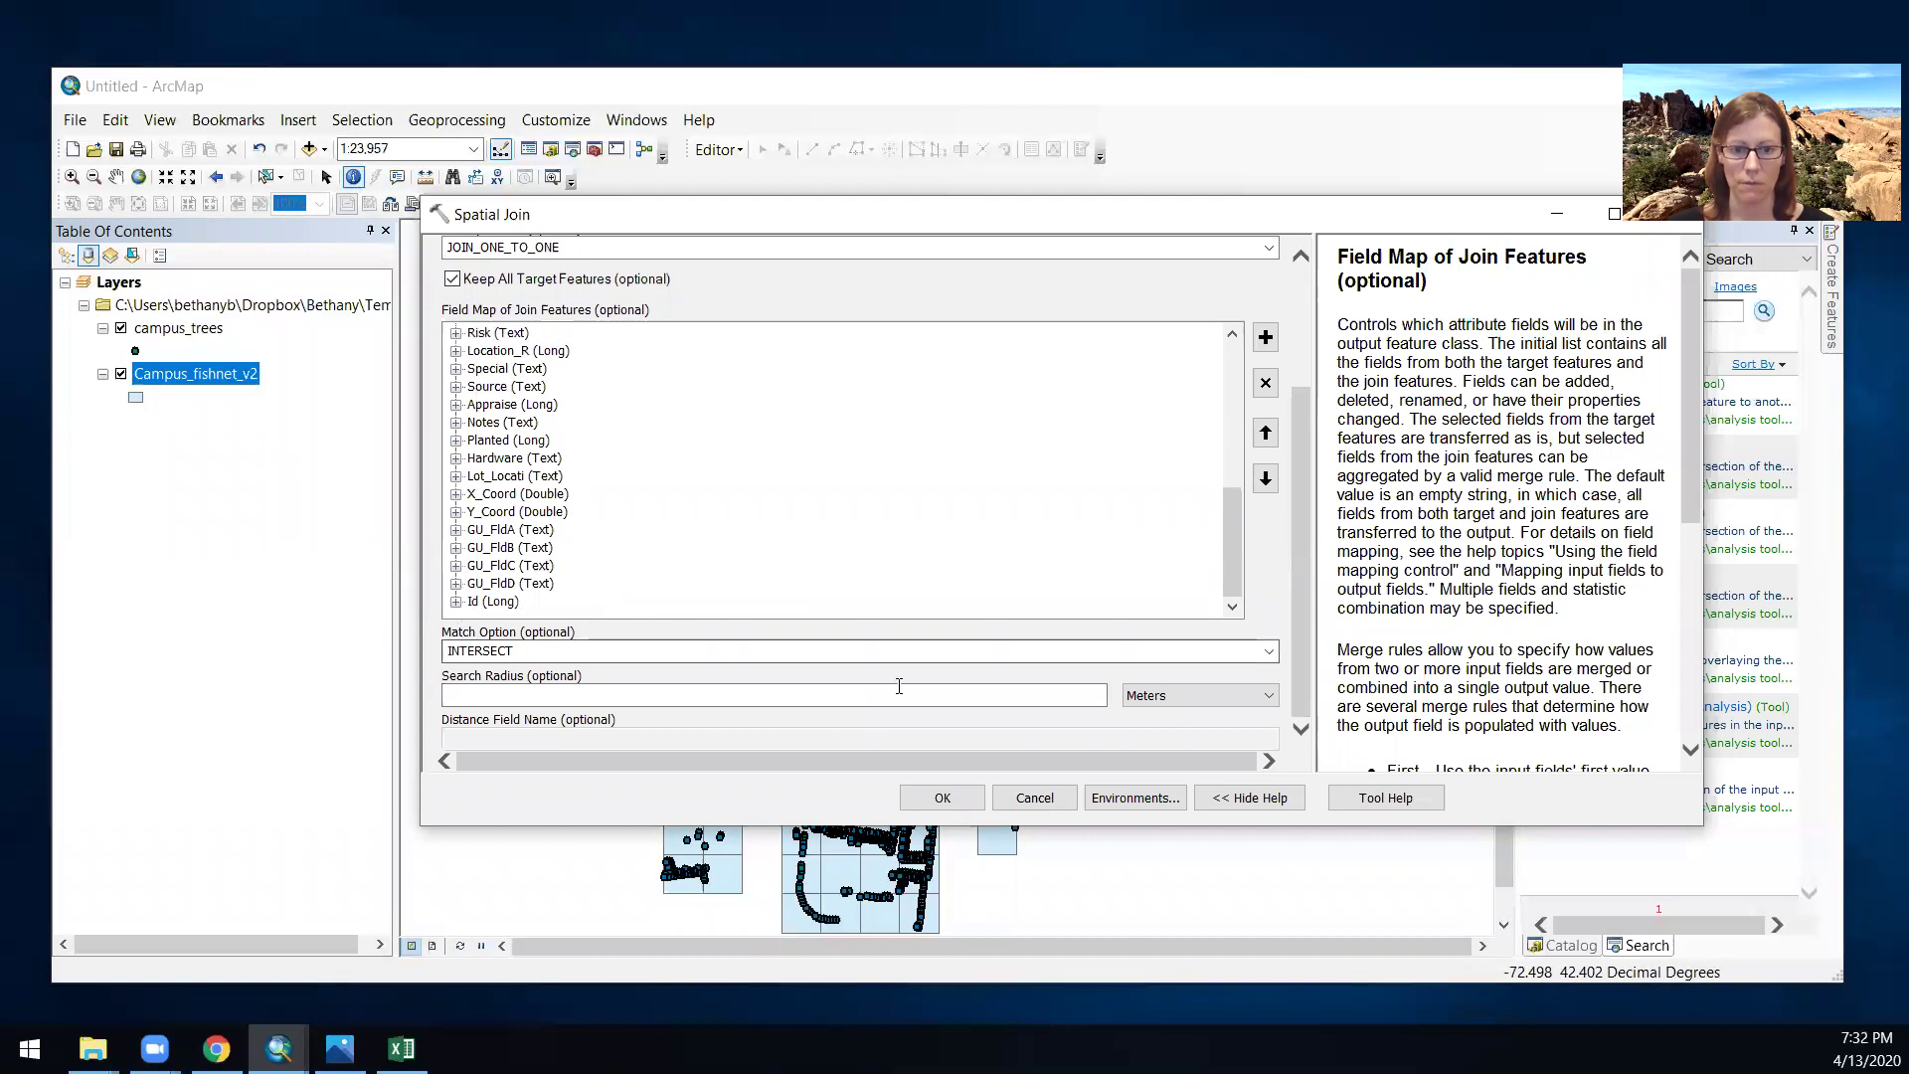
click(942, 797)
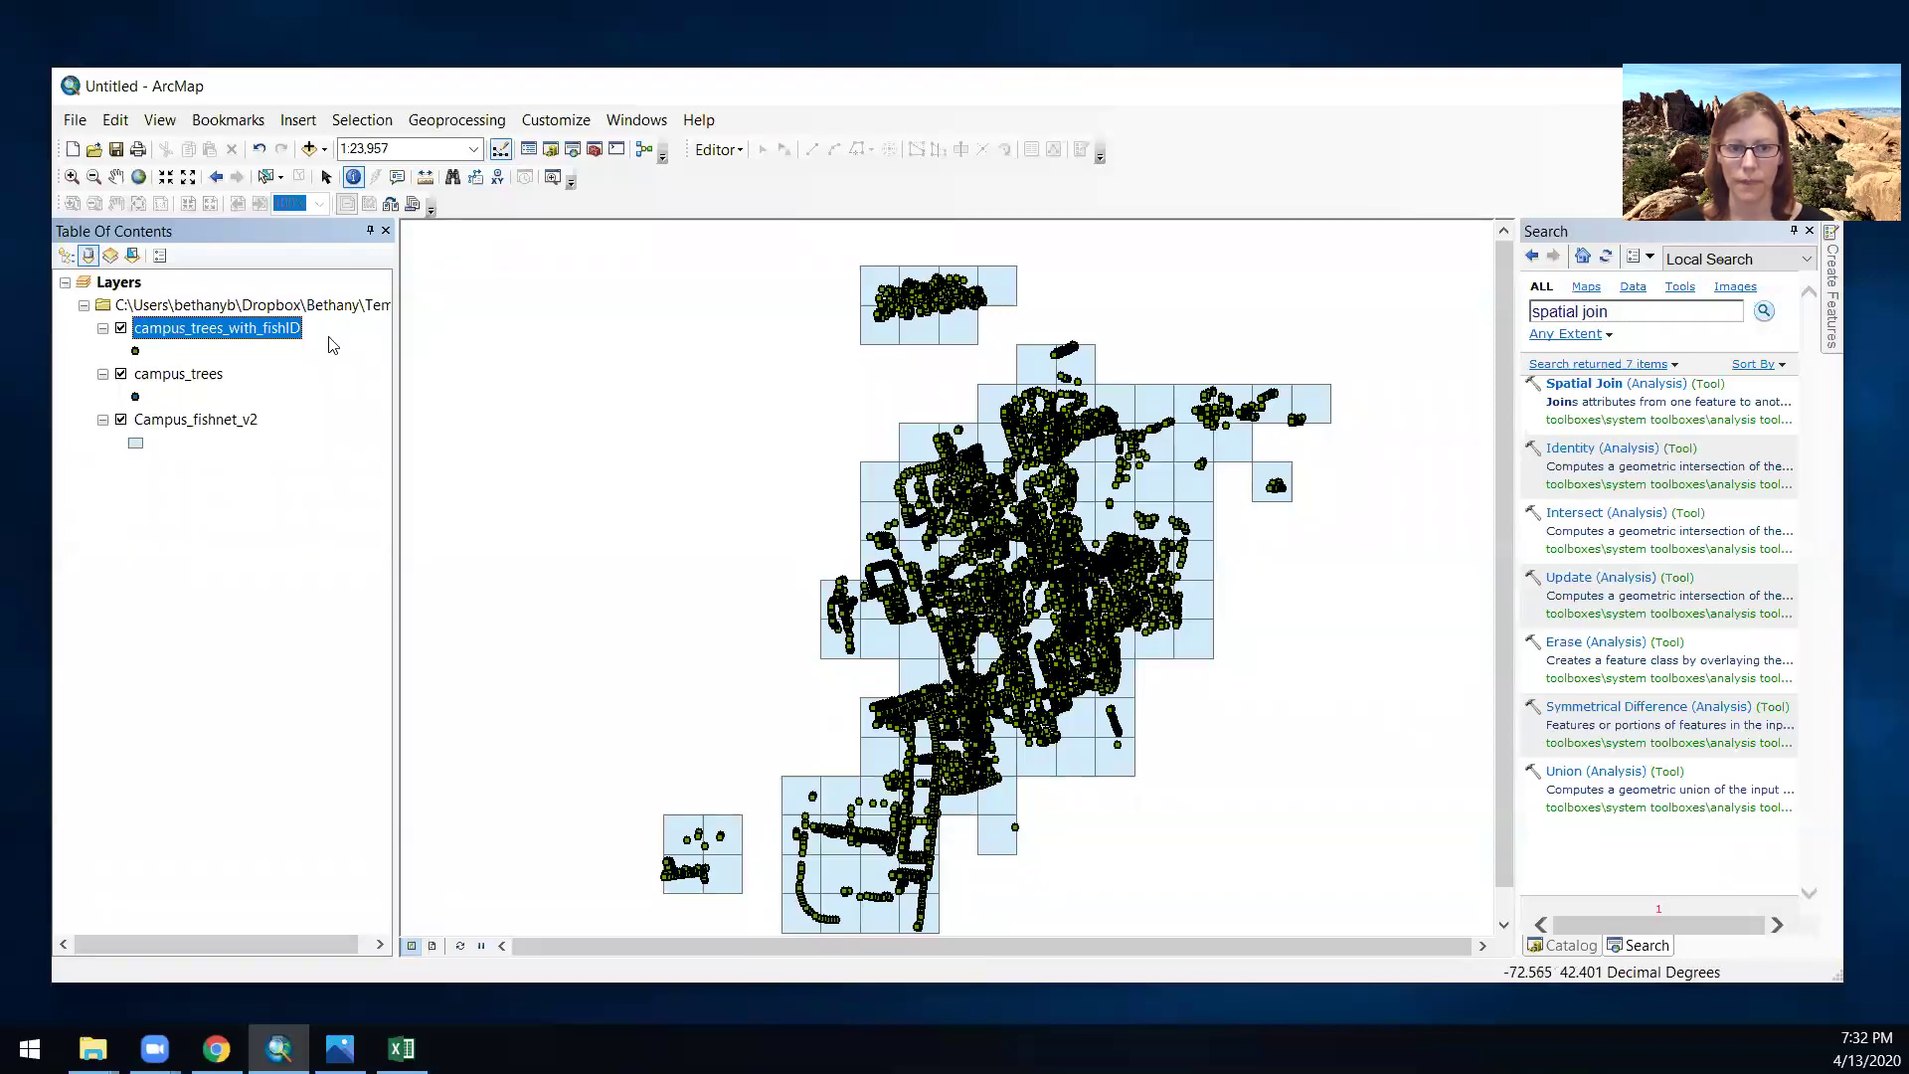
click(121, 375)
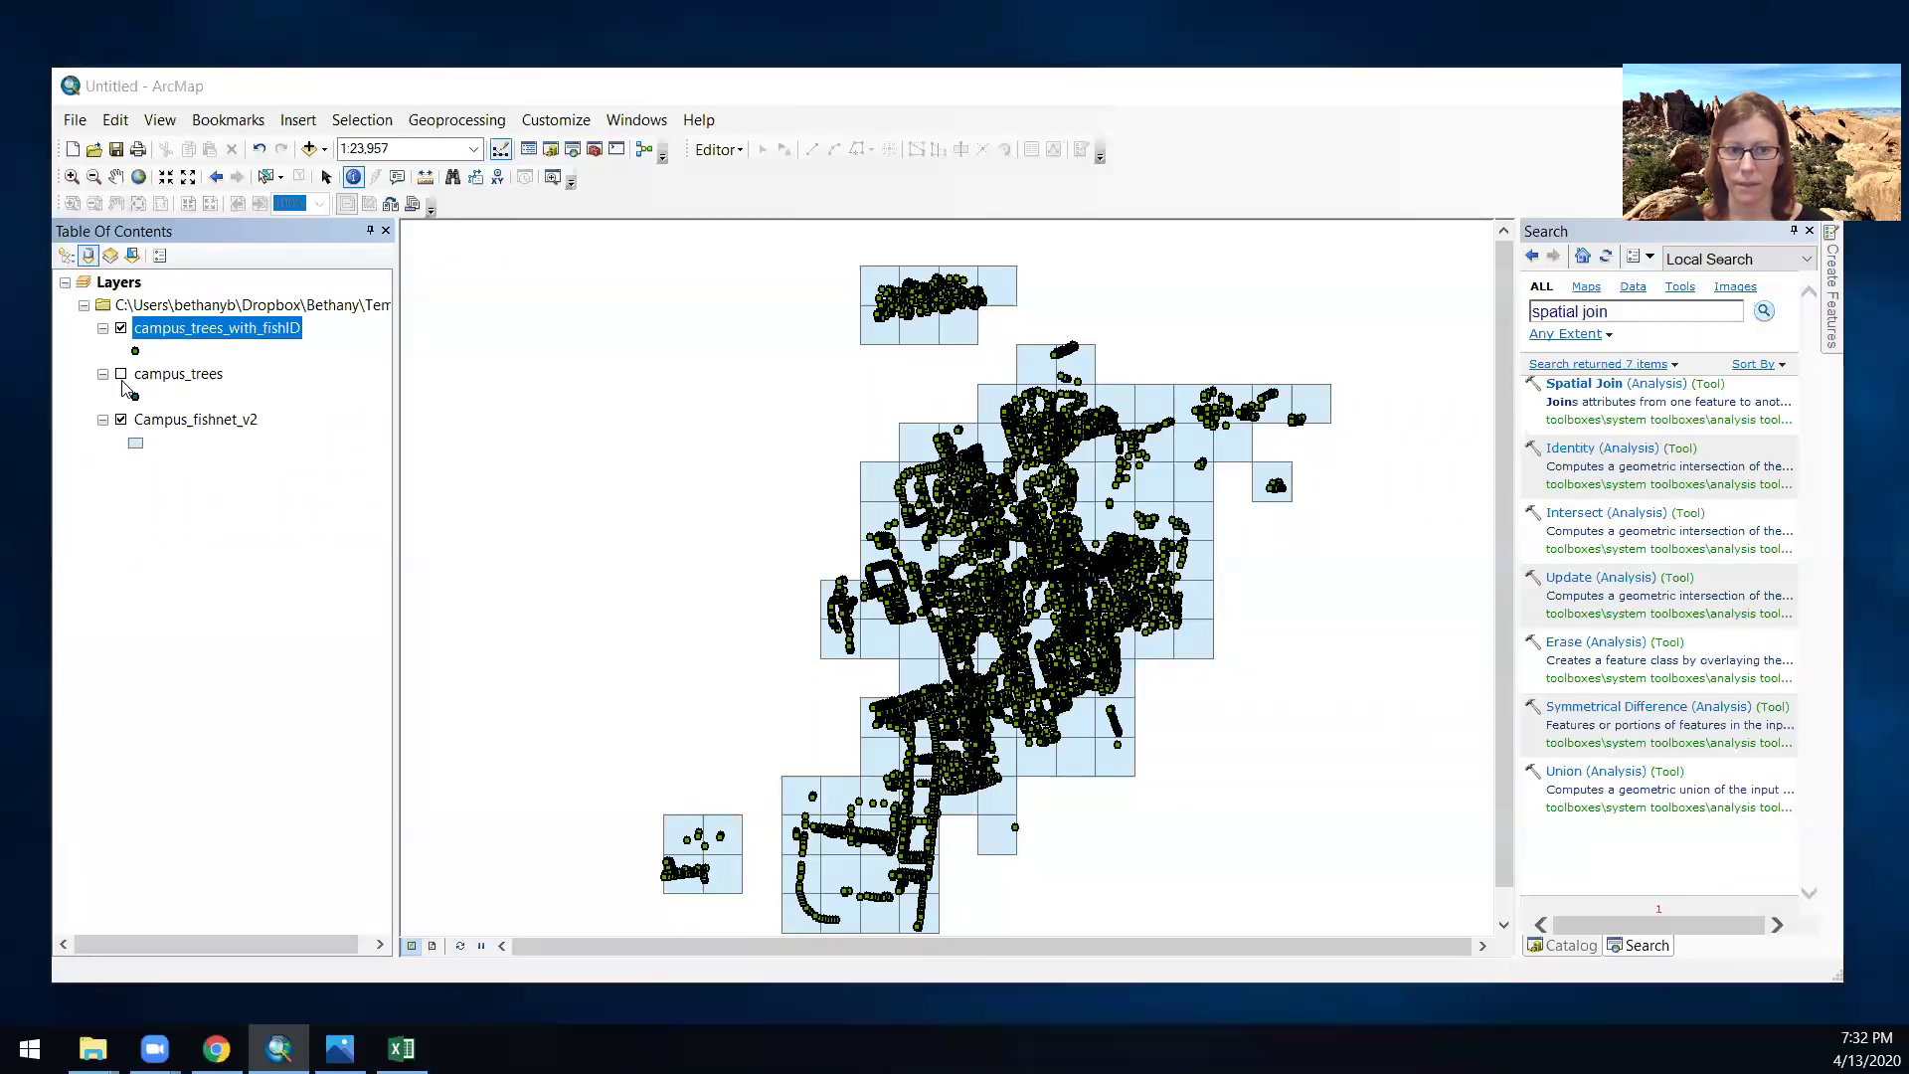
- Hide the Campus_fishnet_v2 layer and sort the campus_trees_with_fishID attribute table by Id in ascending order
click(121, 420)
right_click(160, 332)
click(217, 399)
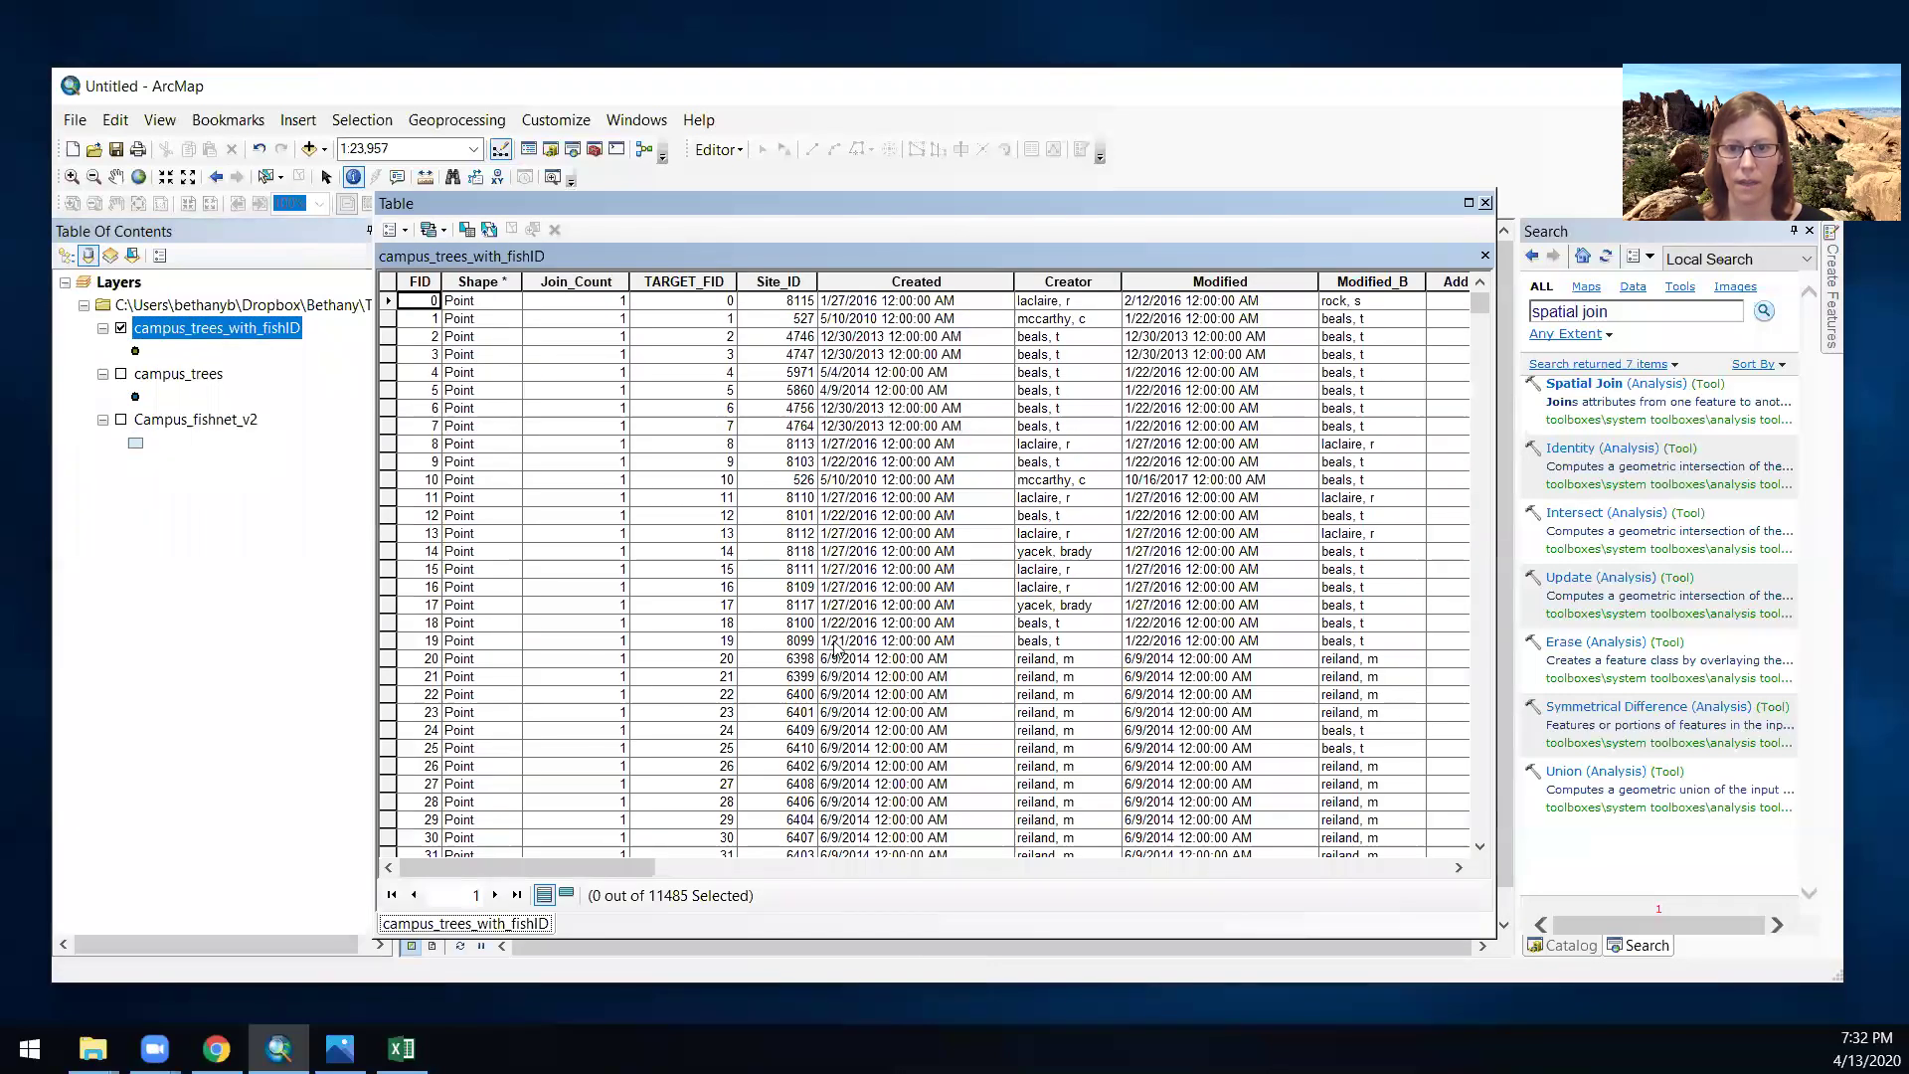
drag(561, 869, 1429, 913)
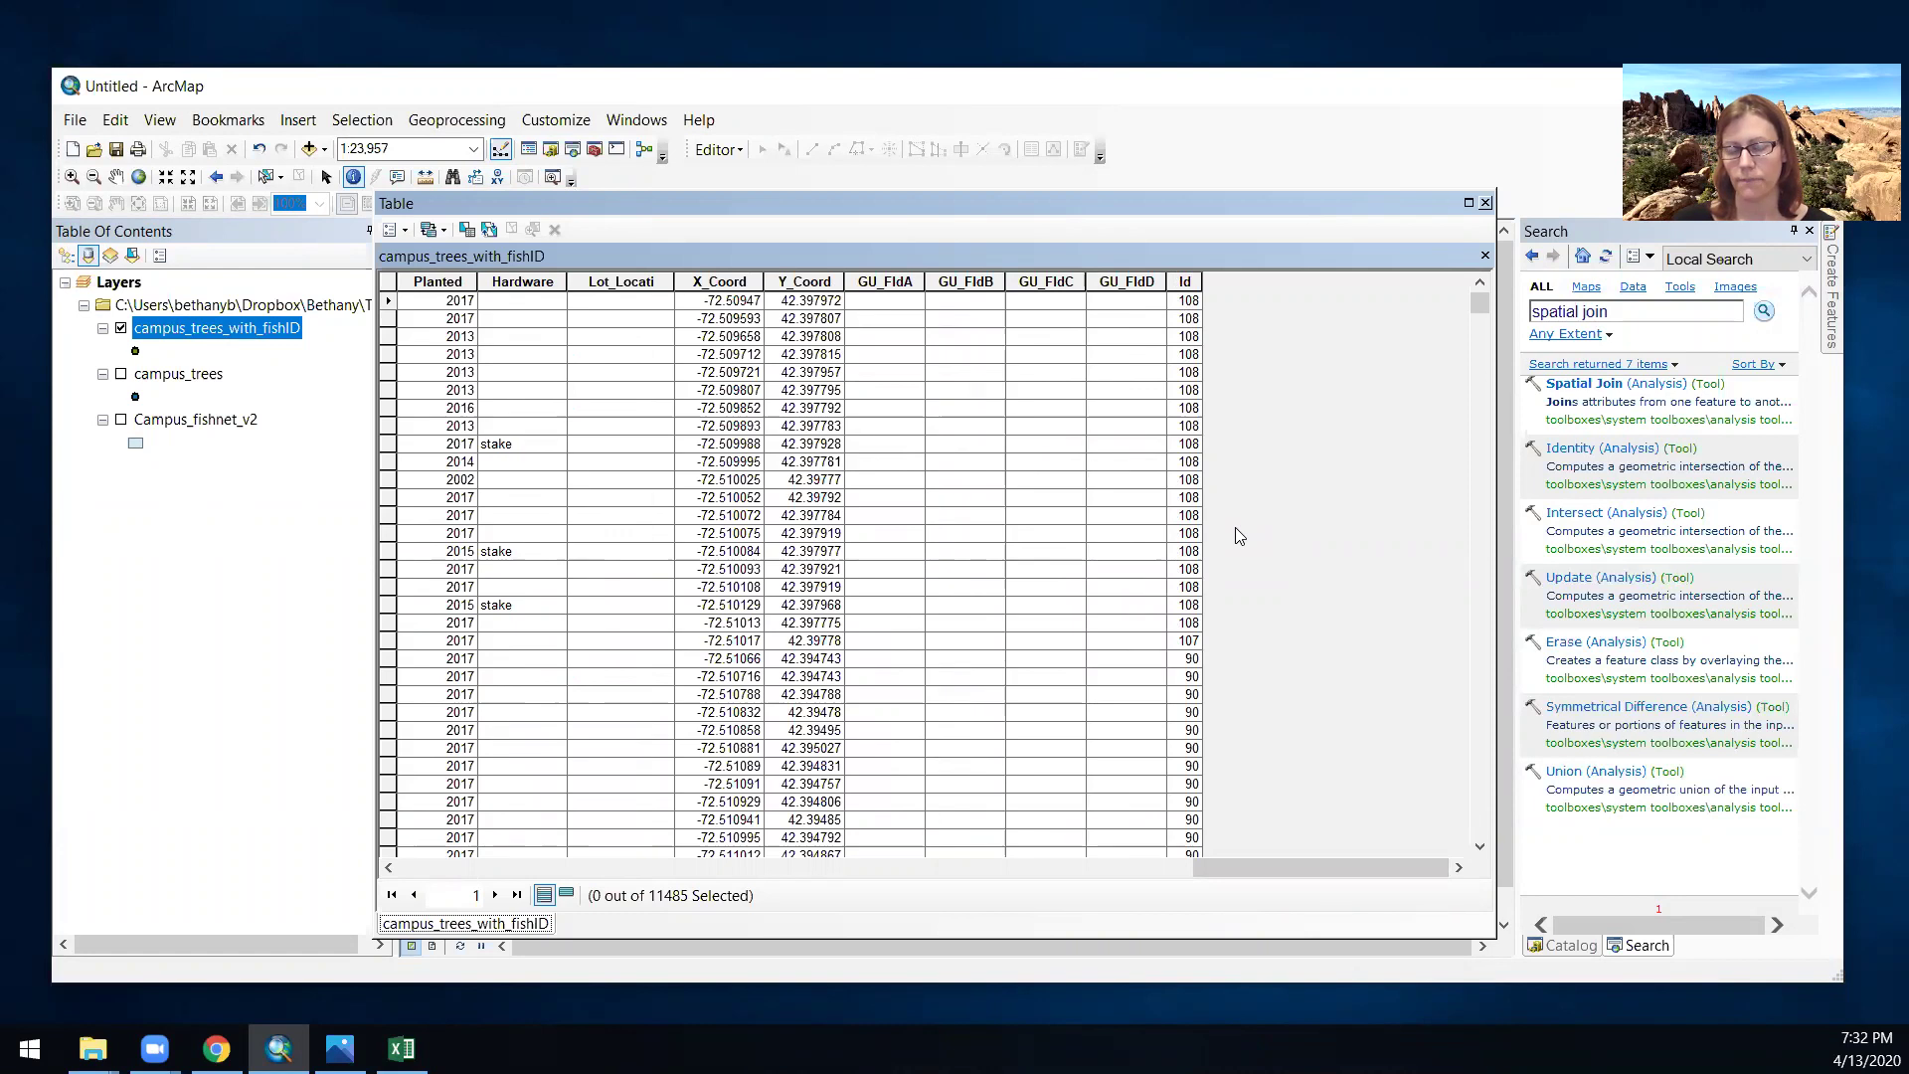
click(1190, 280)
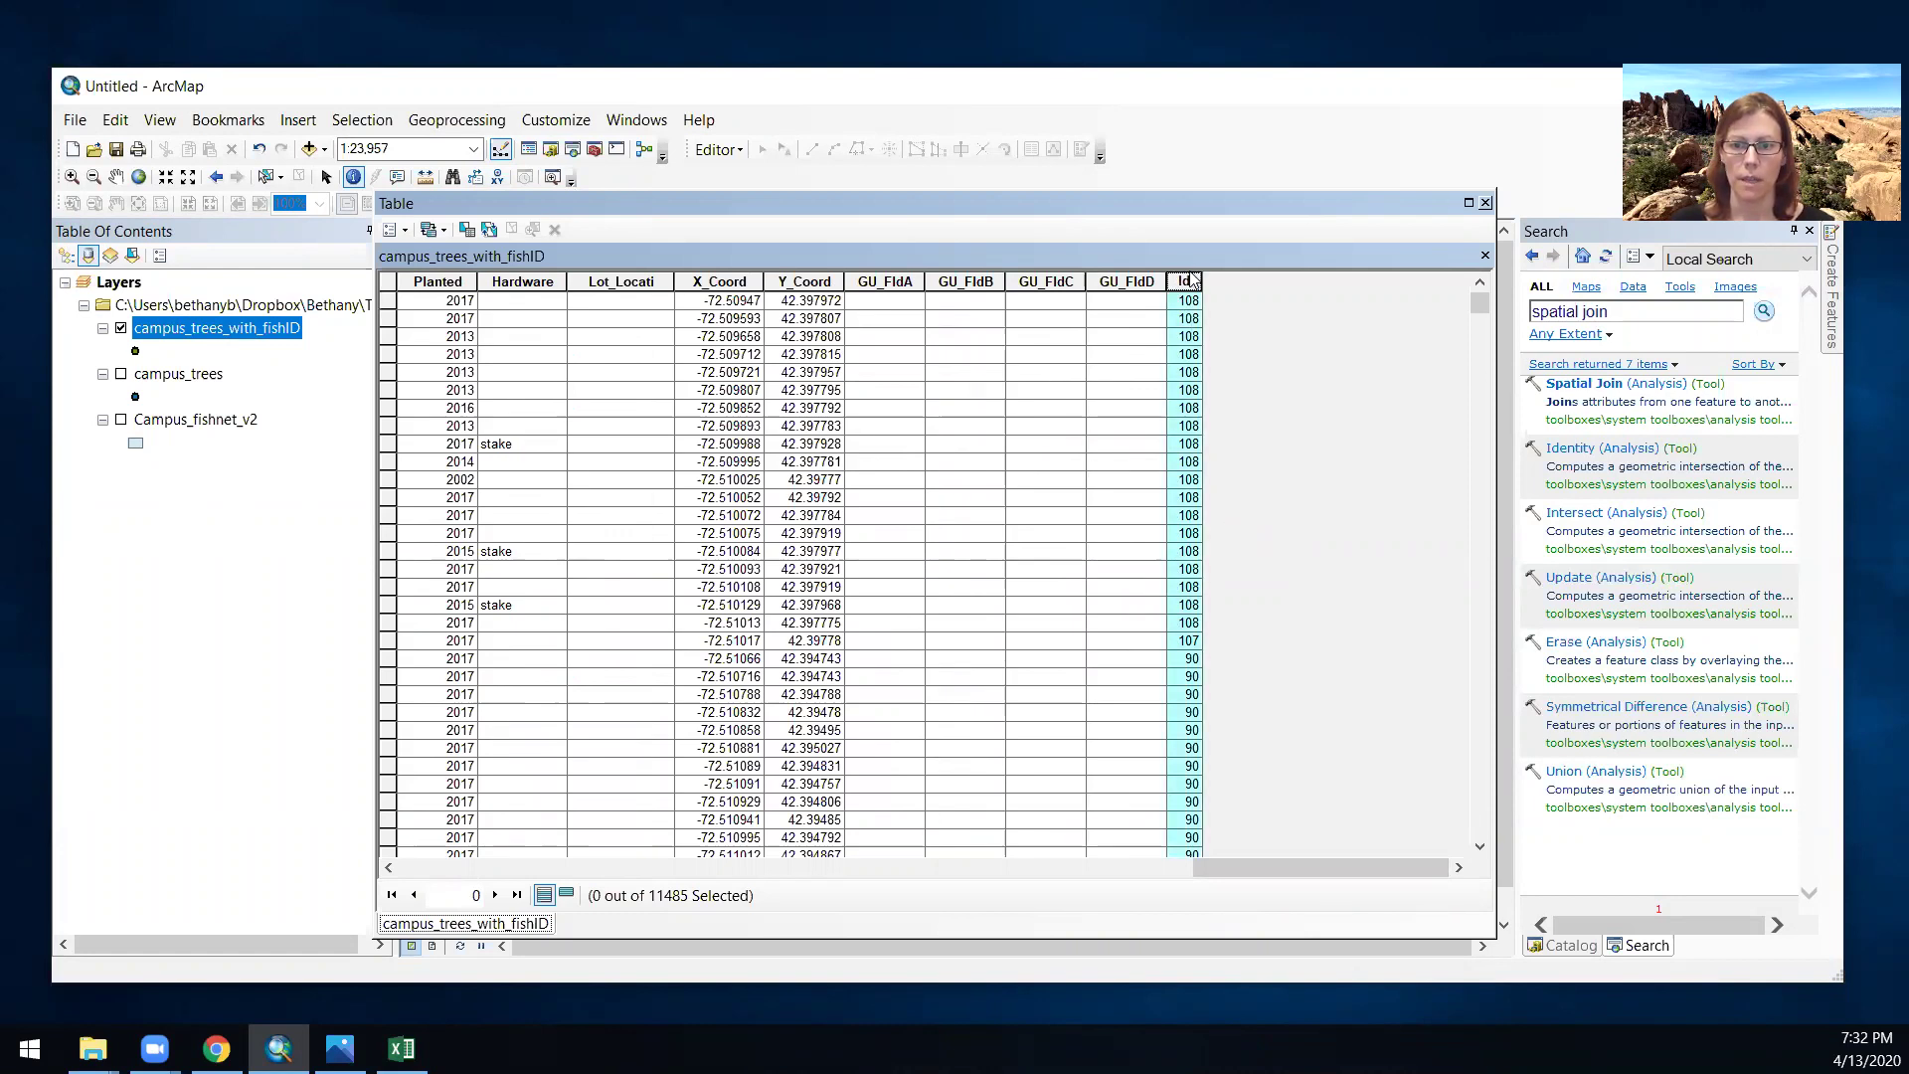
right_click(1193, 289)
click(1258, 299)
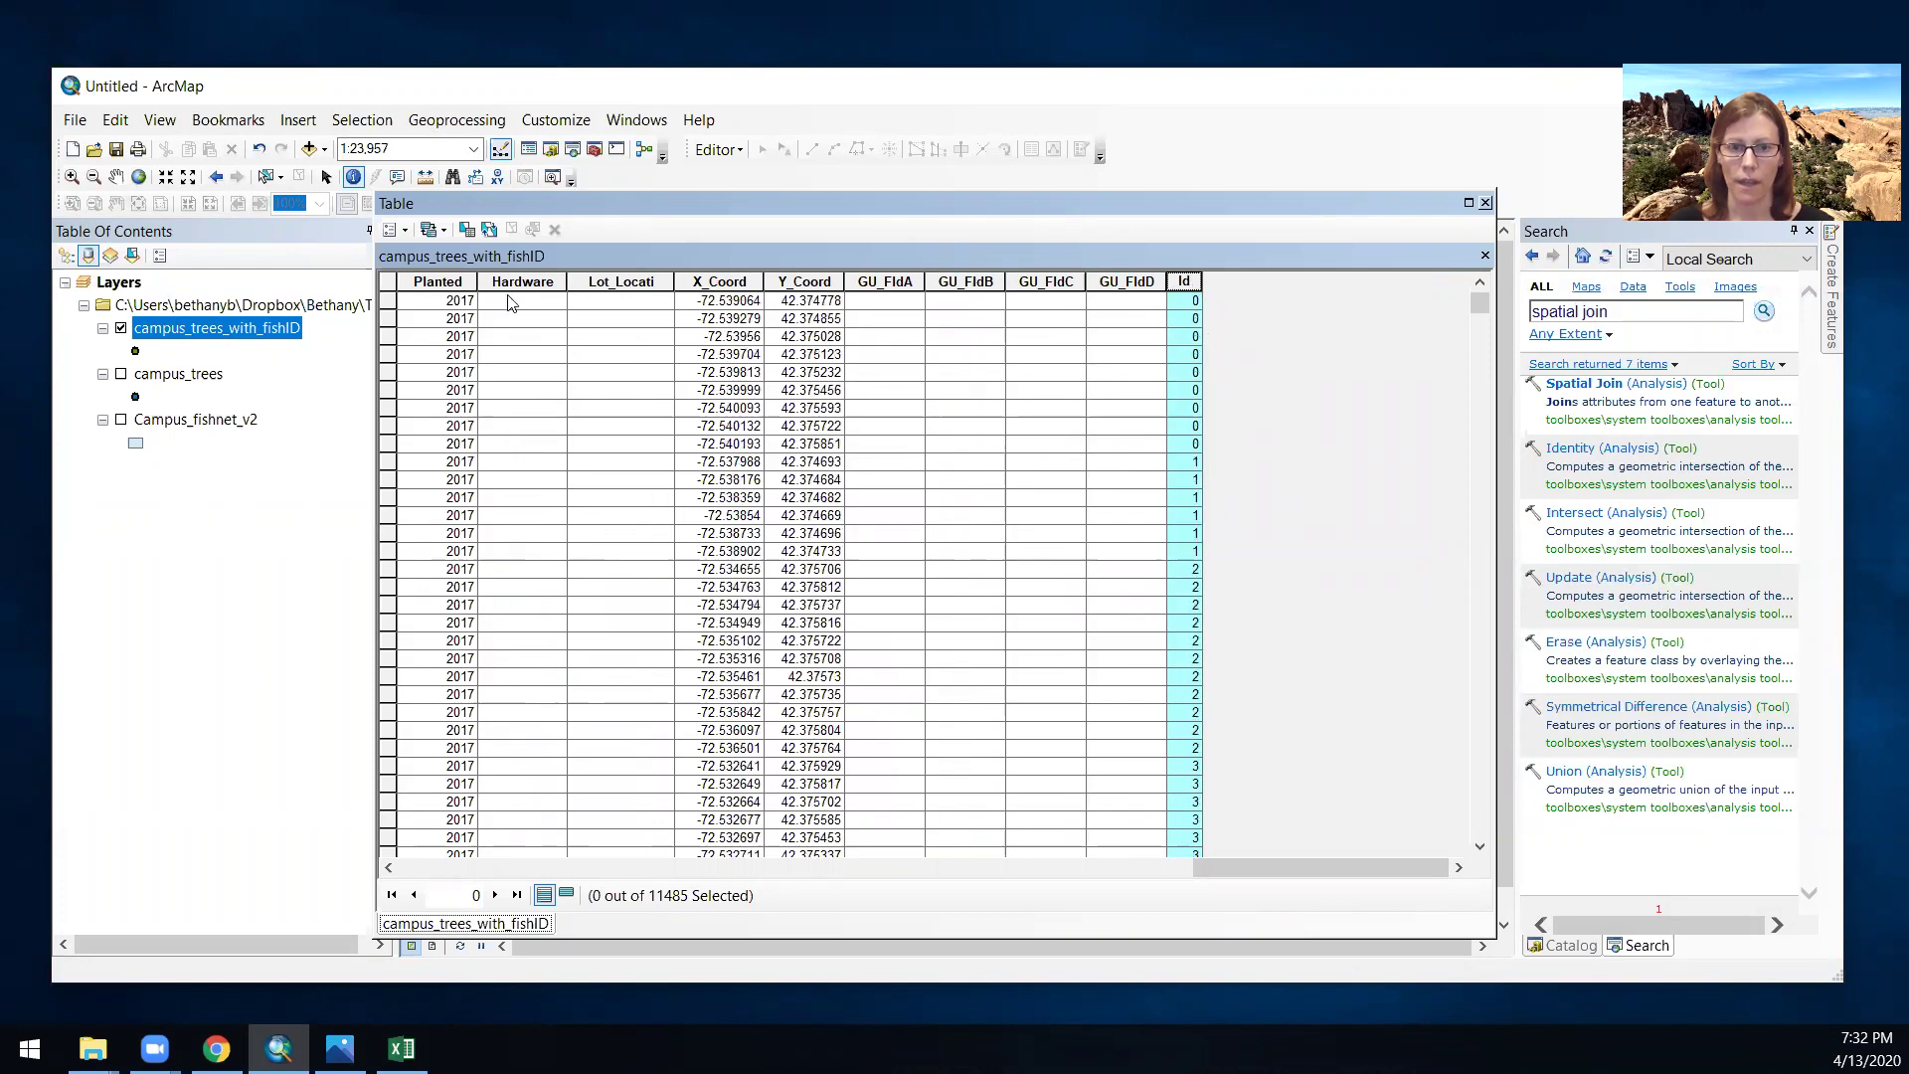
- Select the trees with Id 0, compare their location on the map with the redisplayed Campus_fishnet_v2 cells, and clear the selection
drag(386, 301, 402, 448)
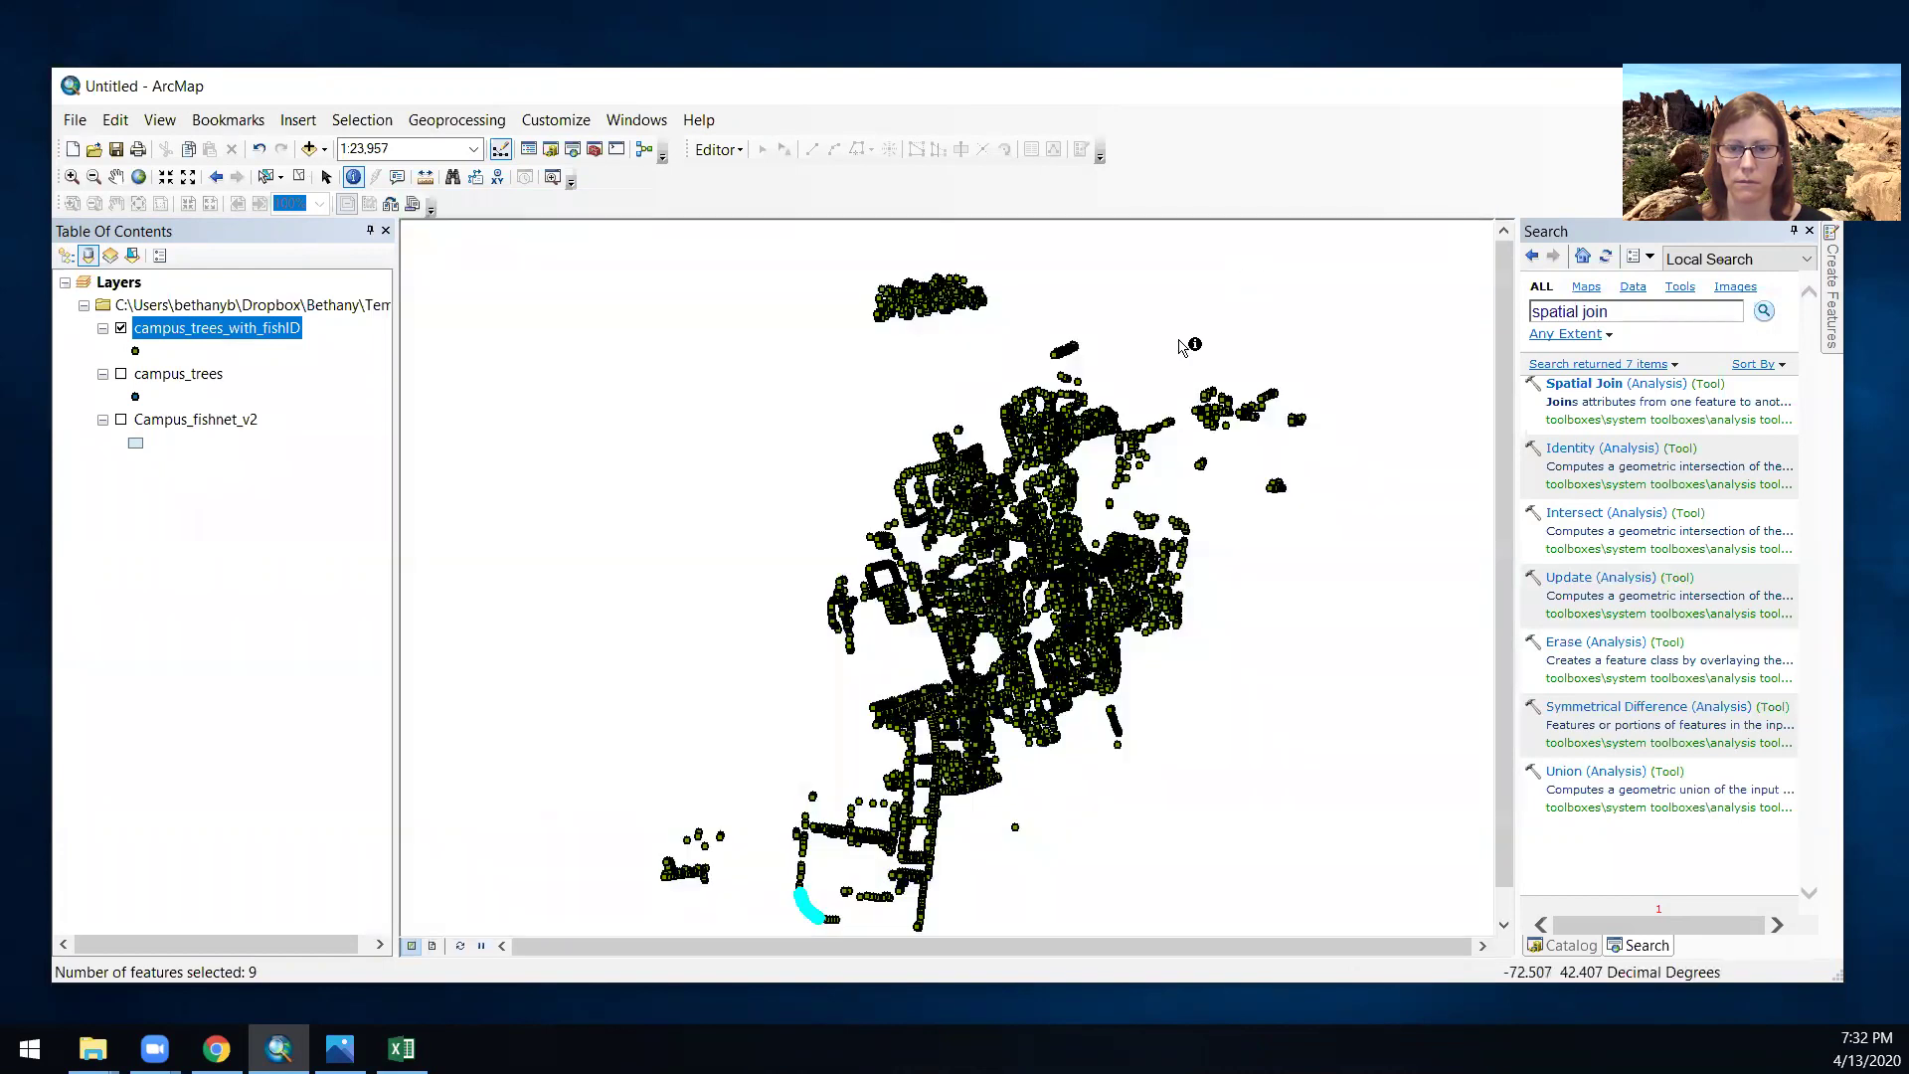
click(1486, 203)
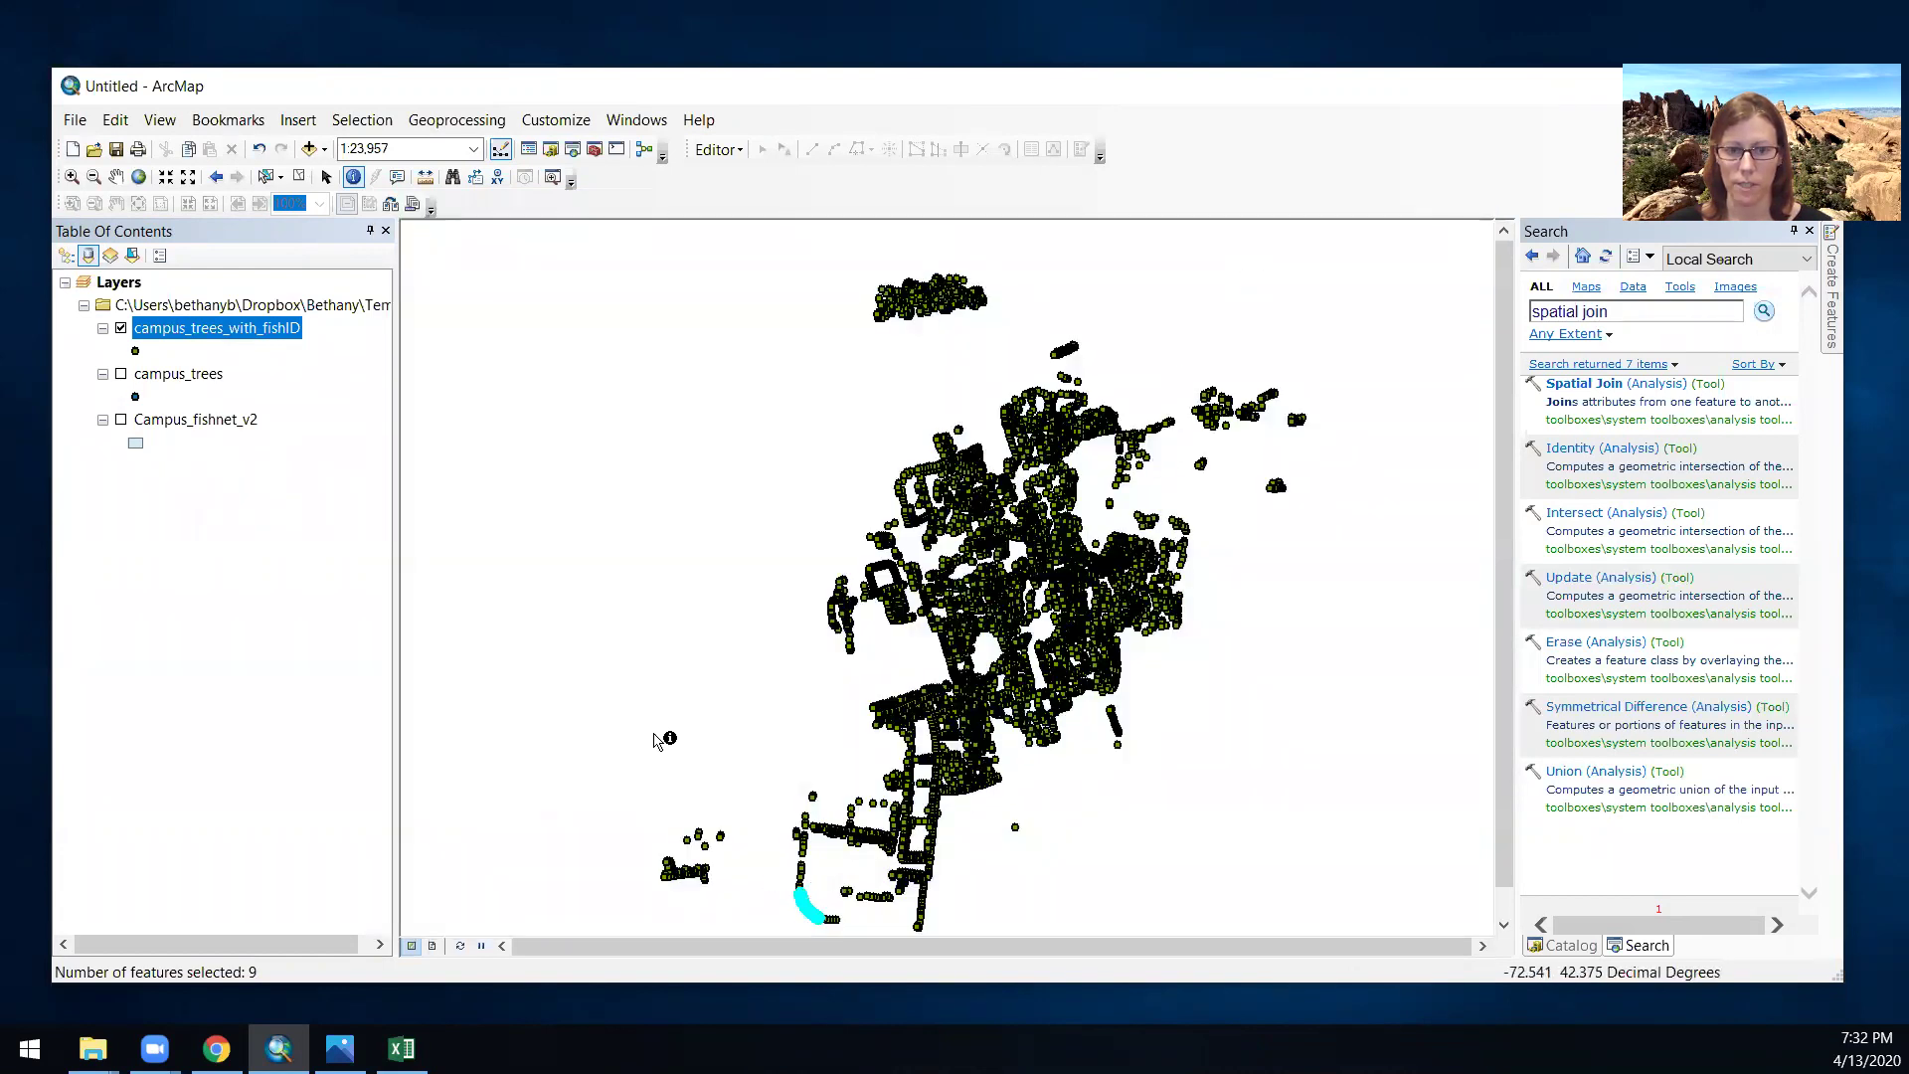
click(120, 419)
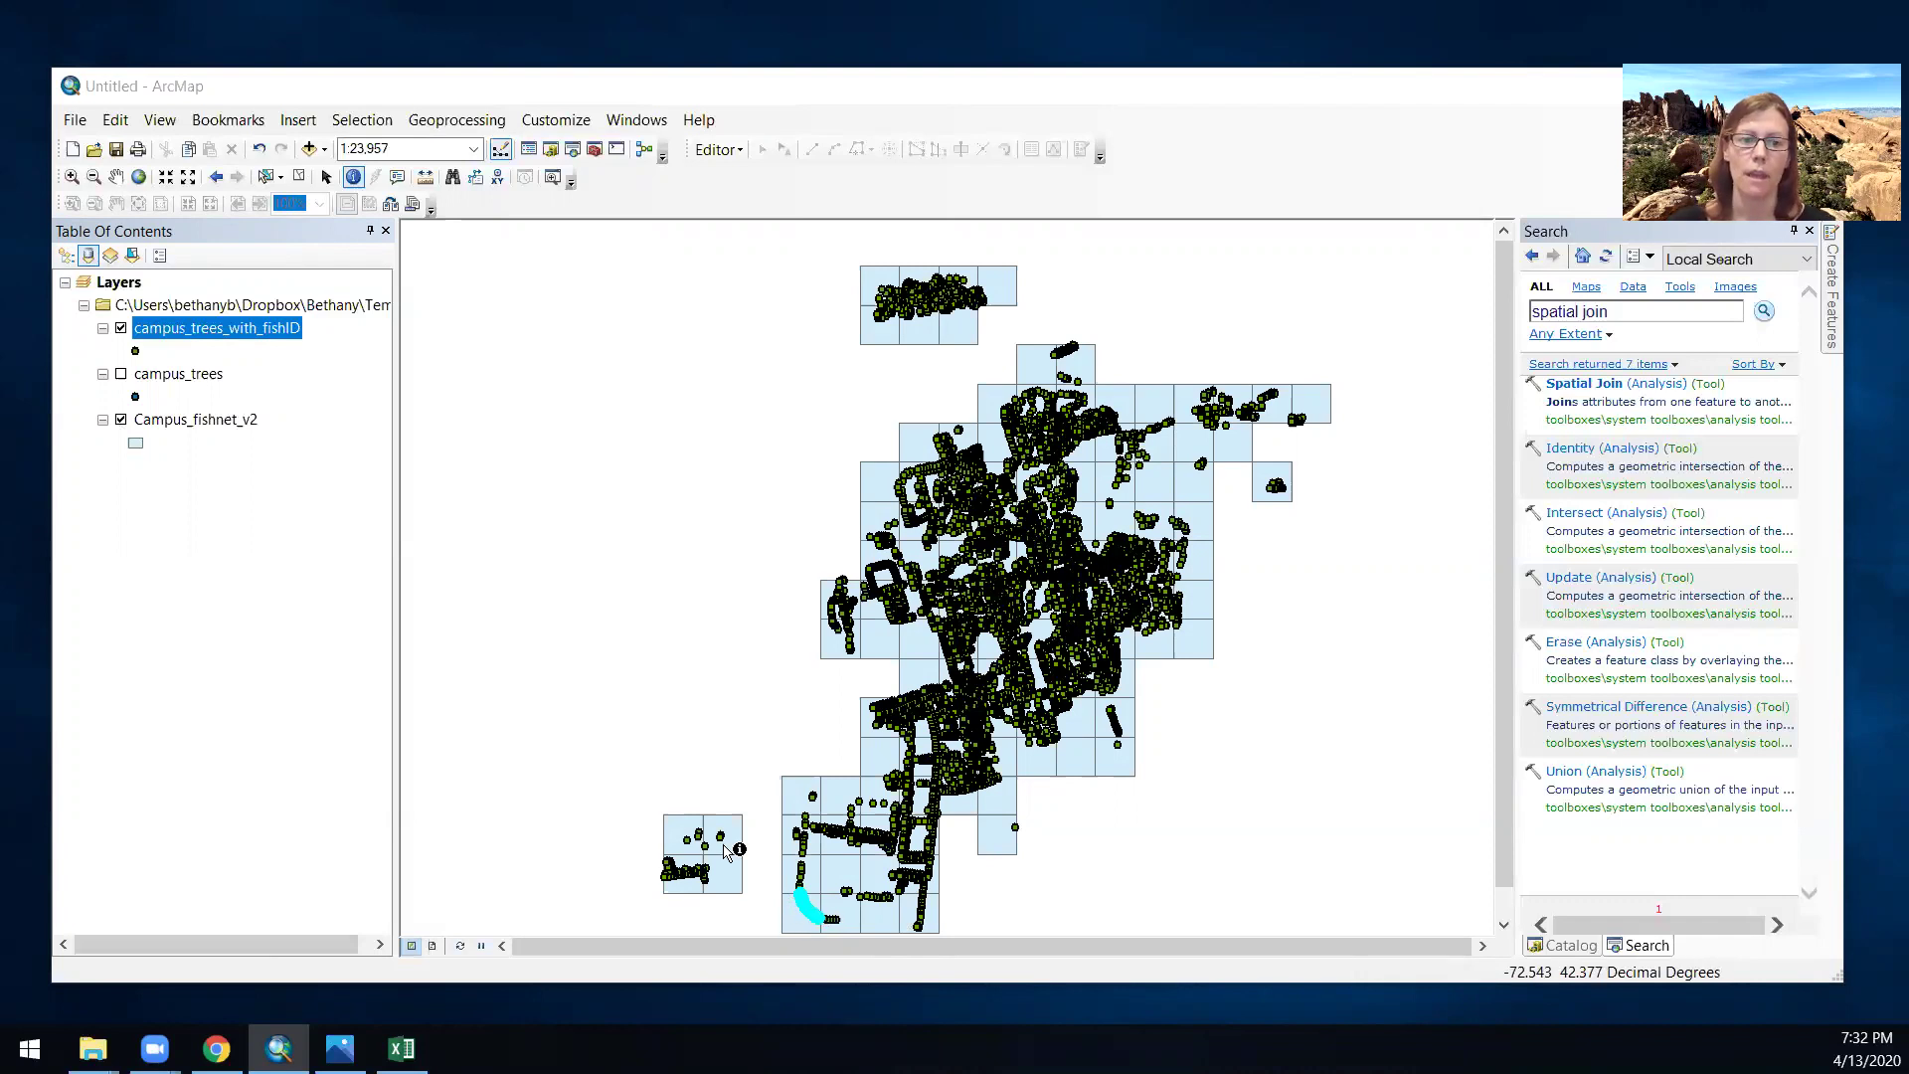
click(299, 177)
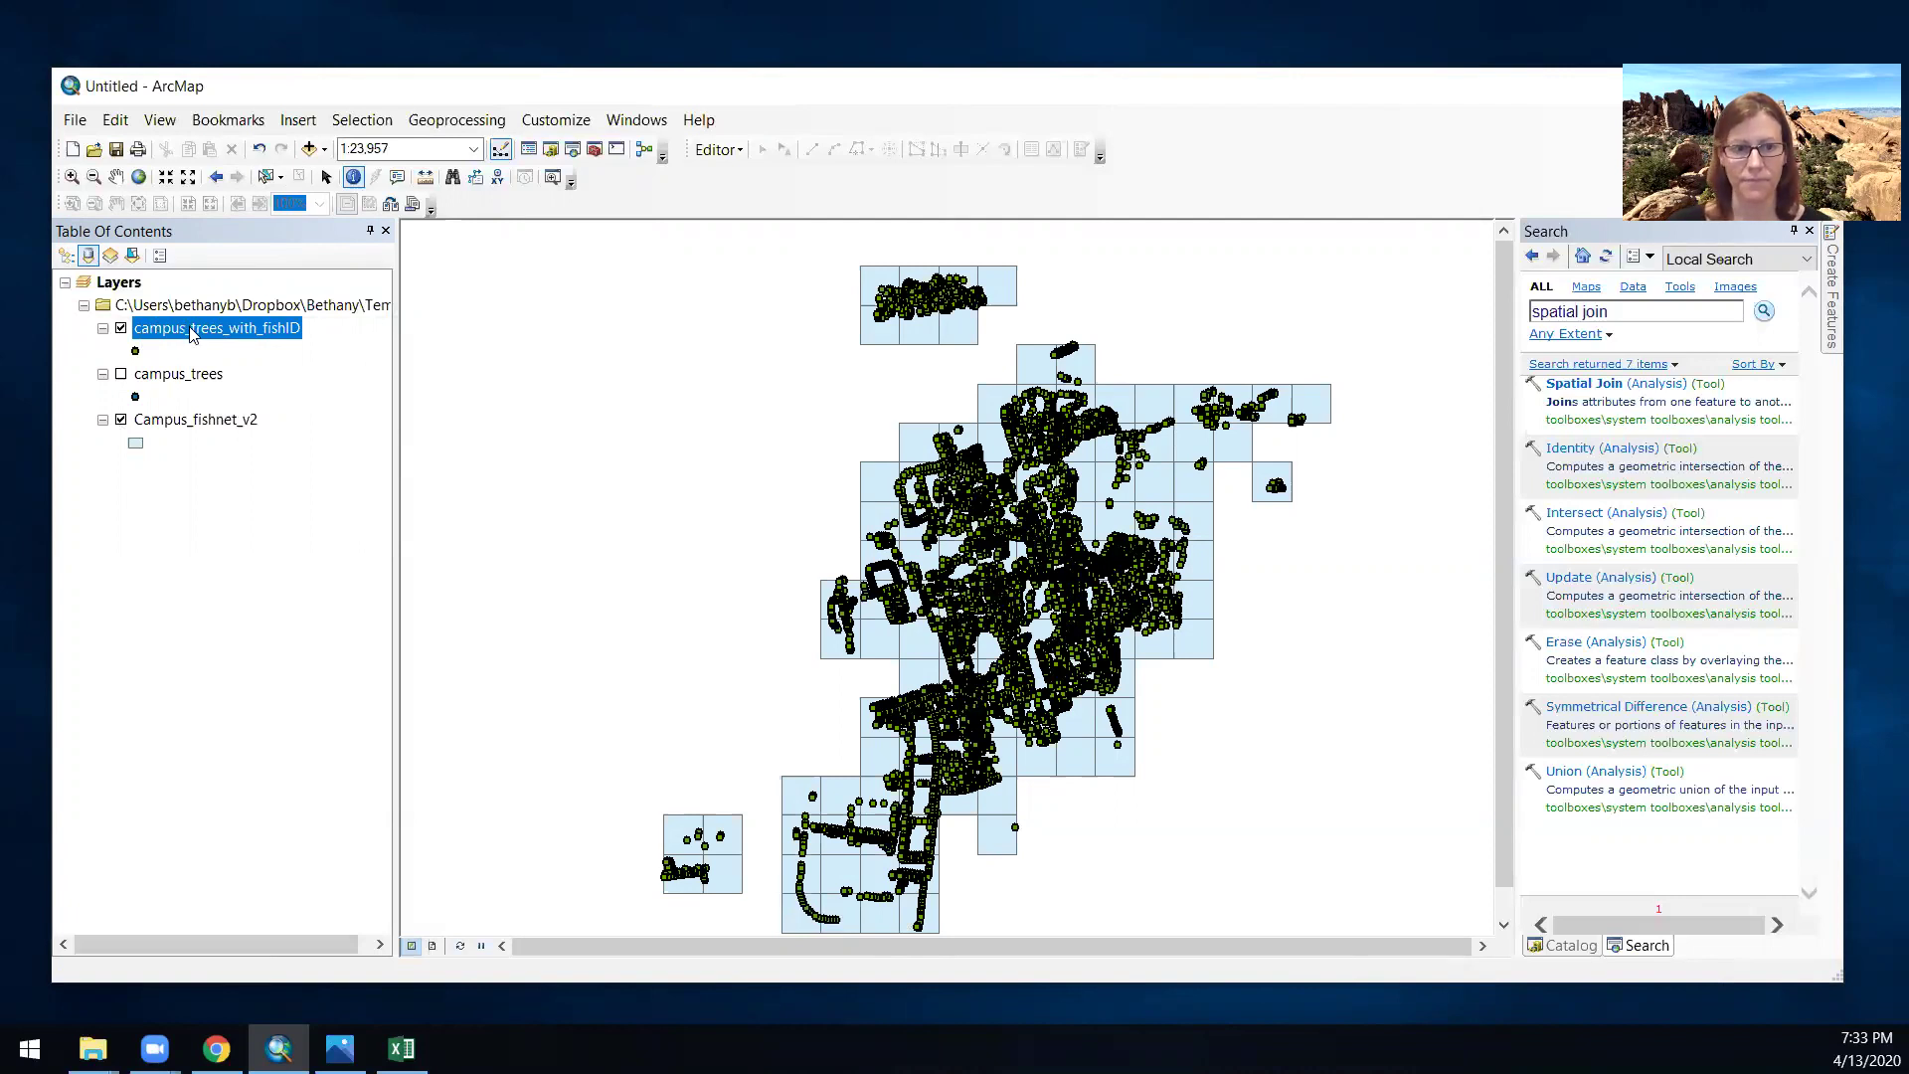
- Review the Species and Id fields in the campus_trees_with_fishID attribute table and close it
right_click(266, 343)
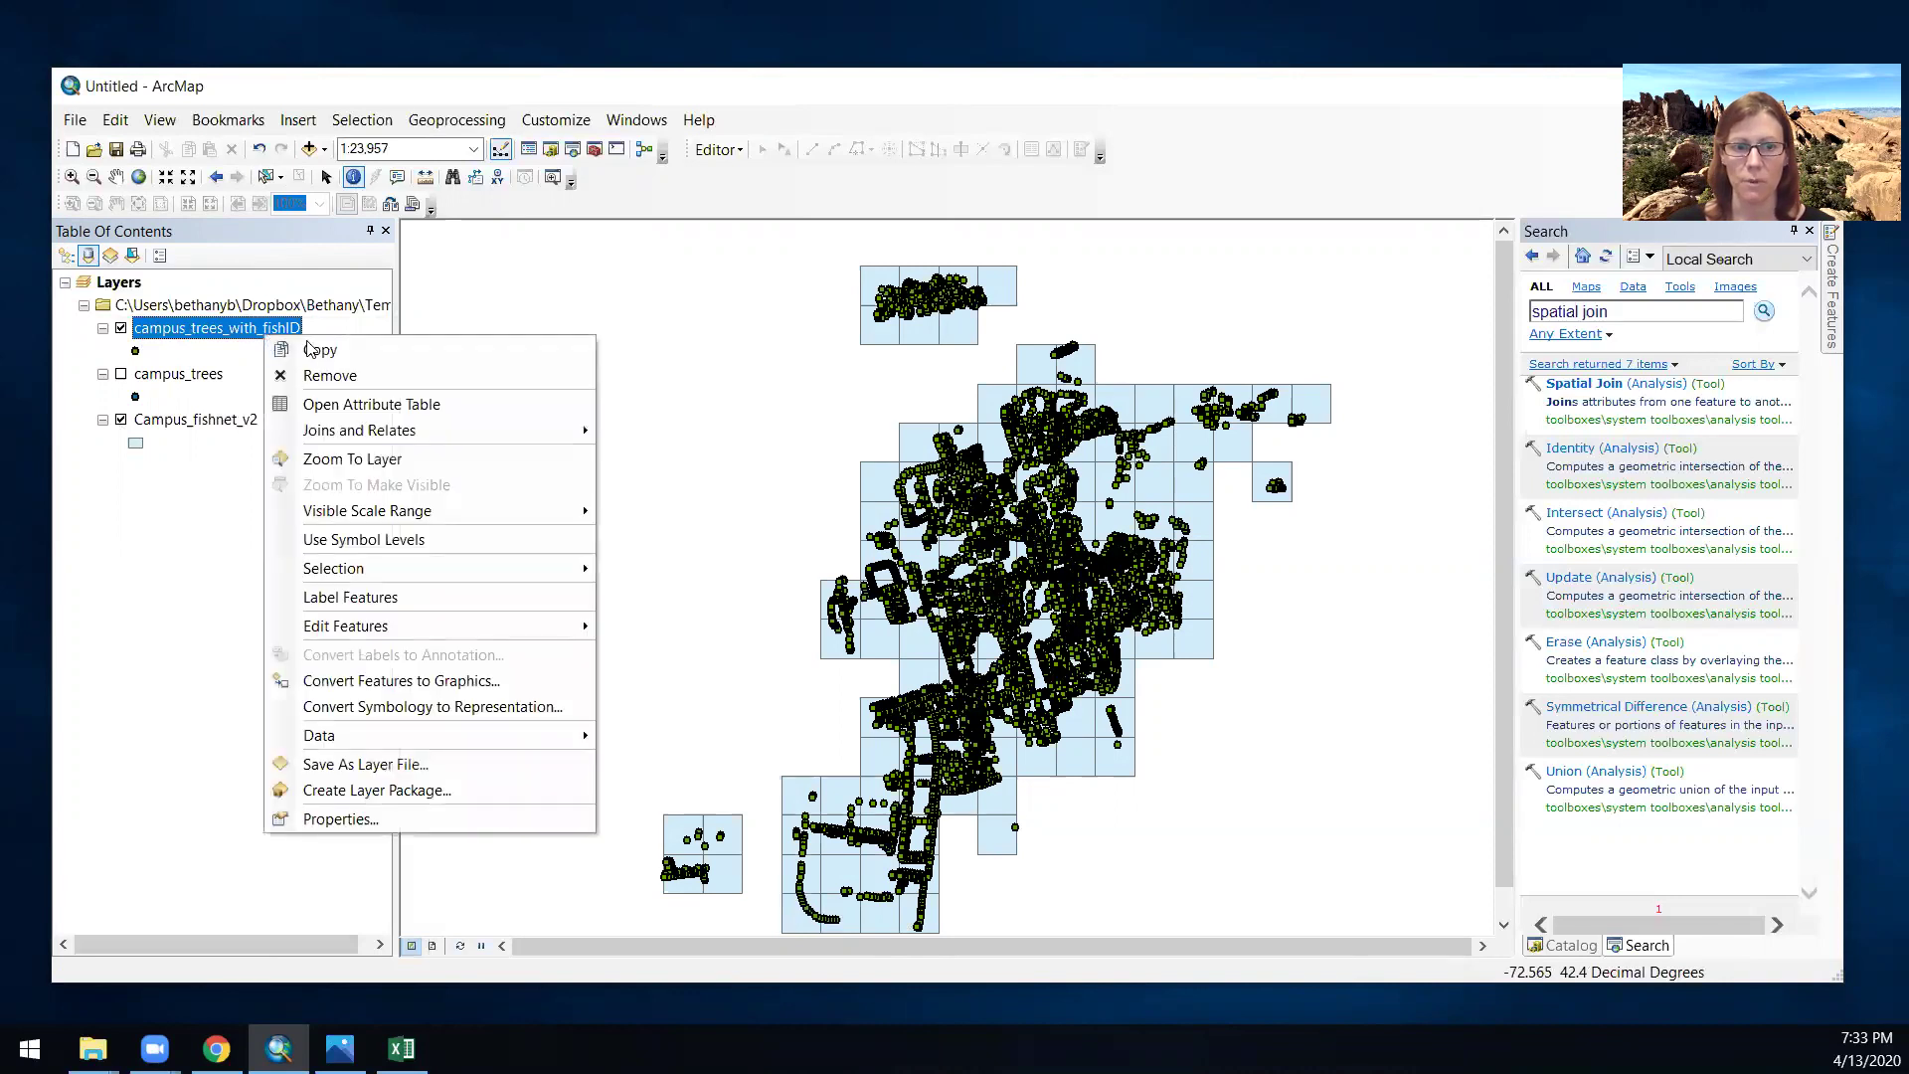
click(343, 404)
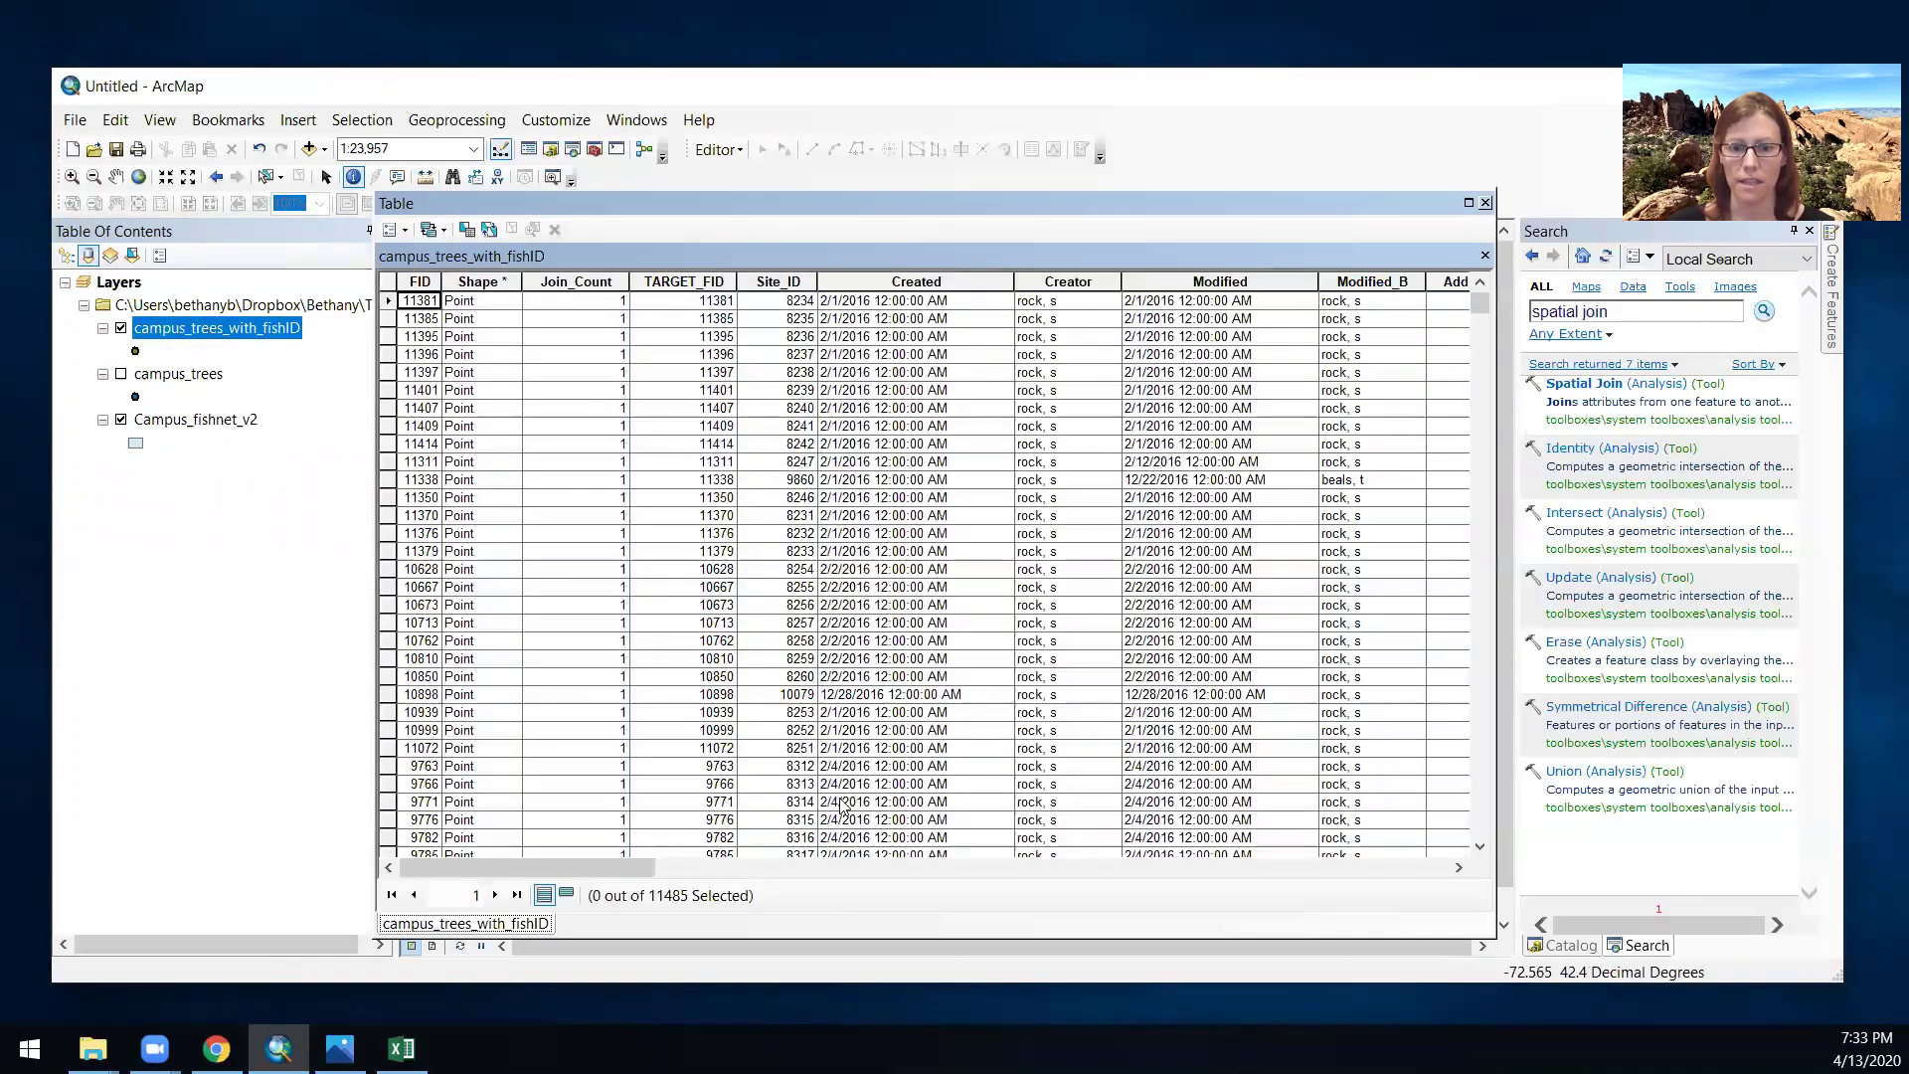
drag(631, 867, 1163, 867)
drag(1275, 914, 1447, 900)
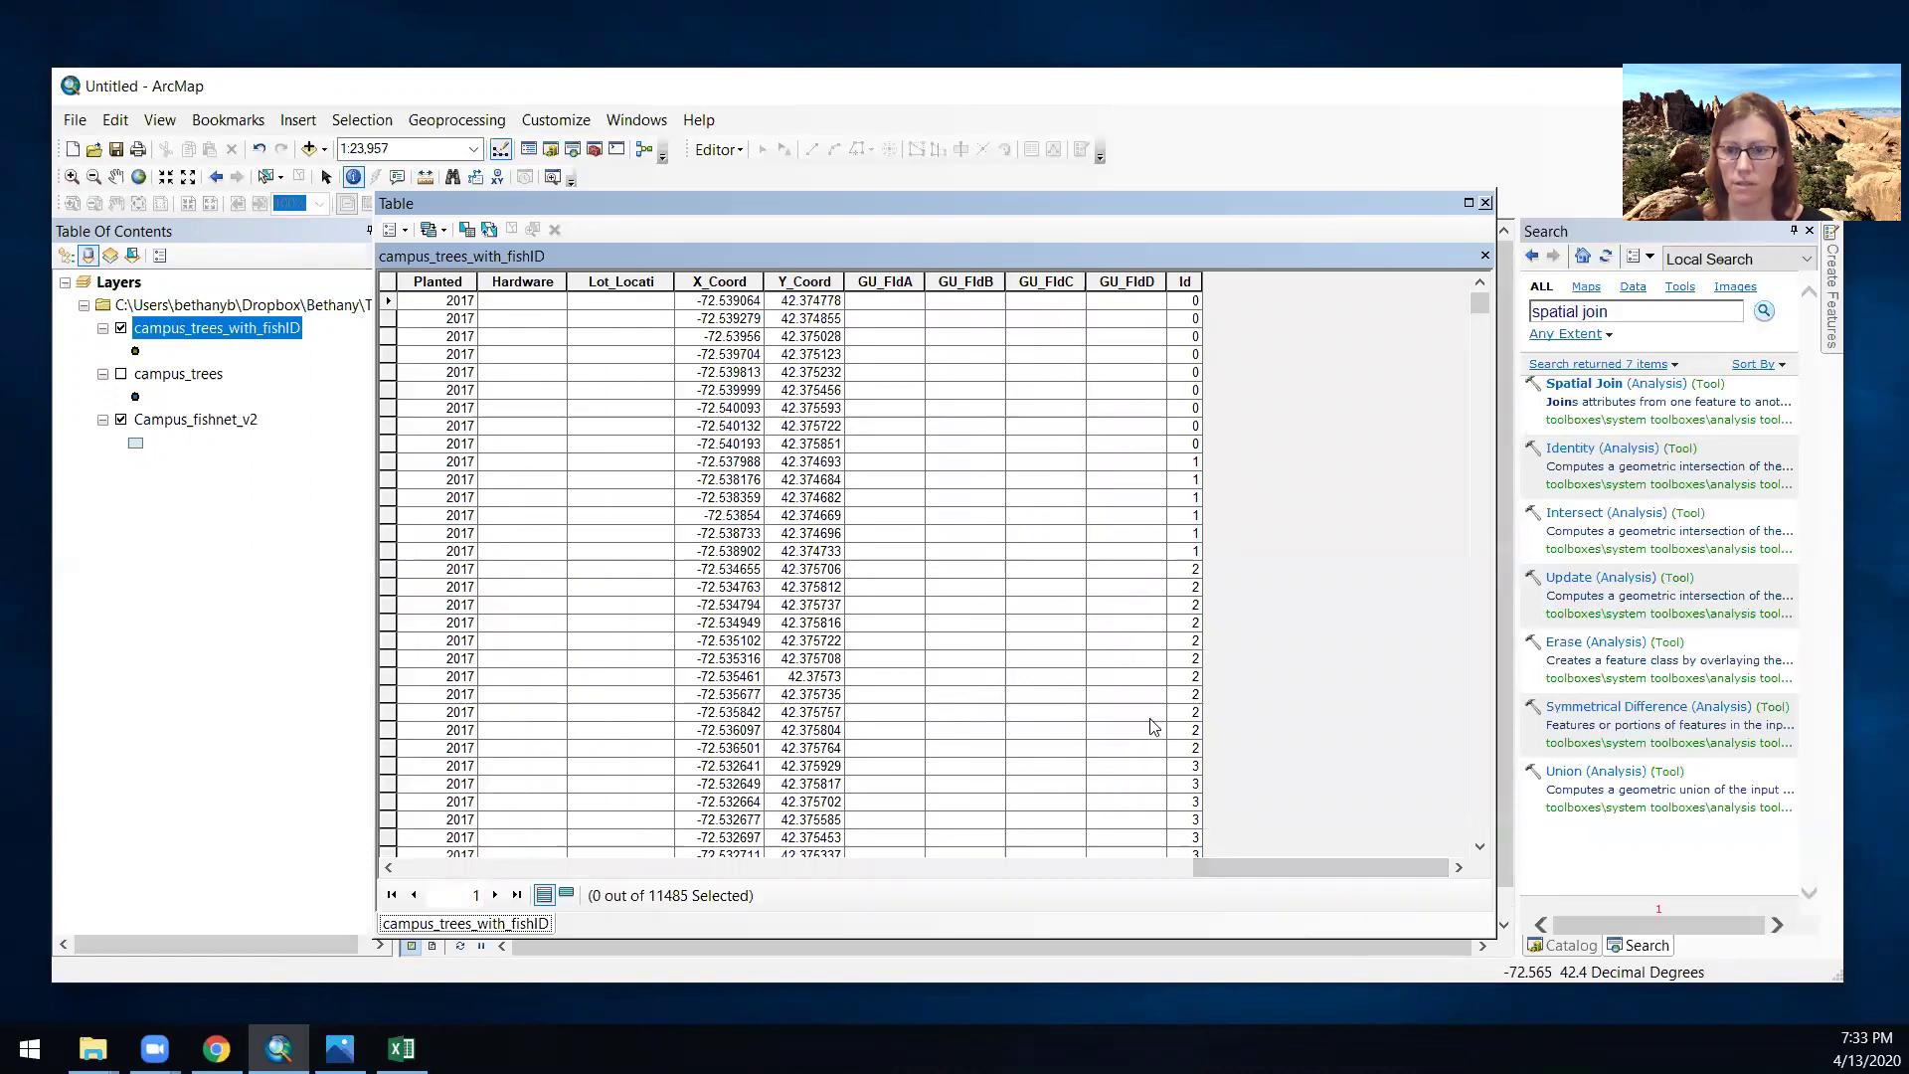
drag(1245, 865, 807, 816)
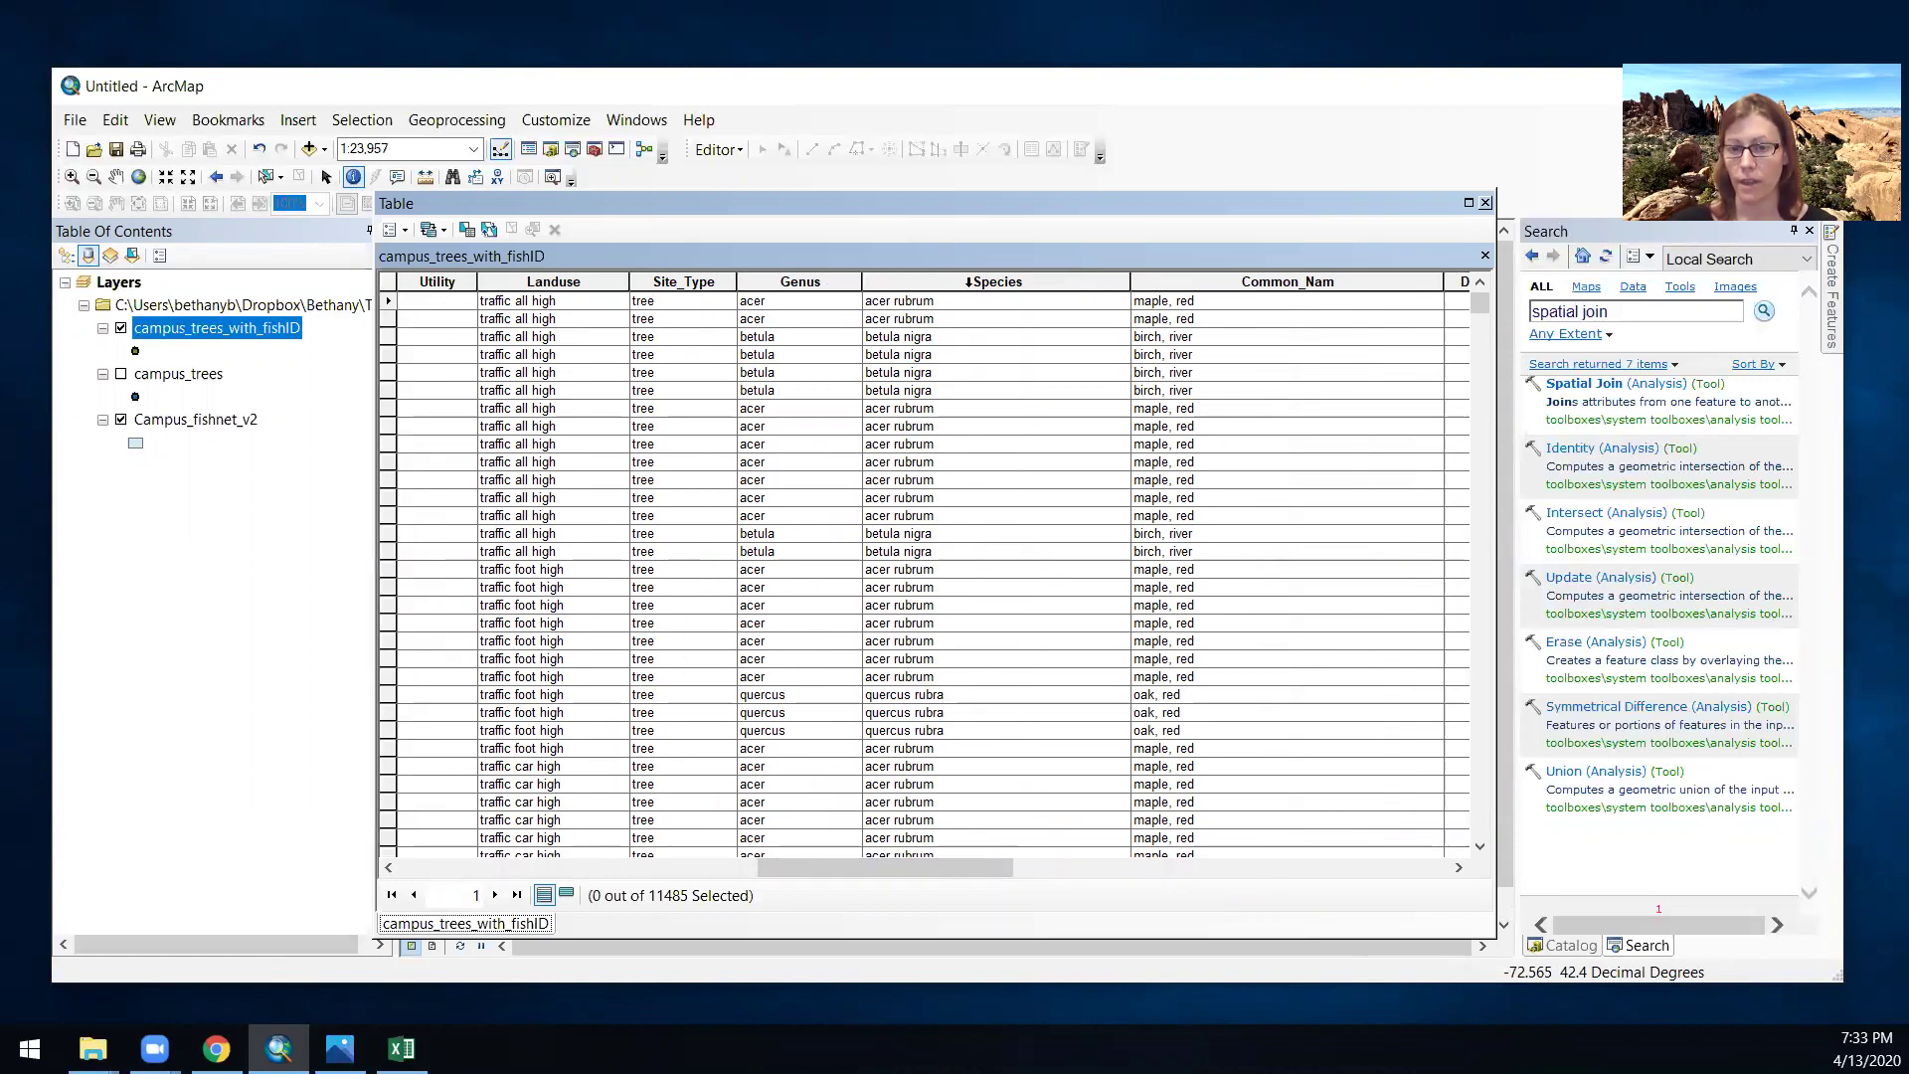
drag(907, 867, 1353, 853)
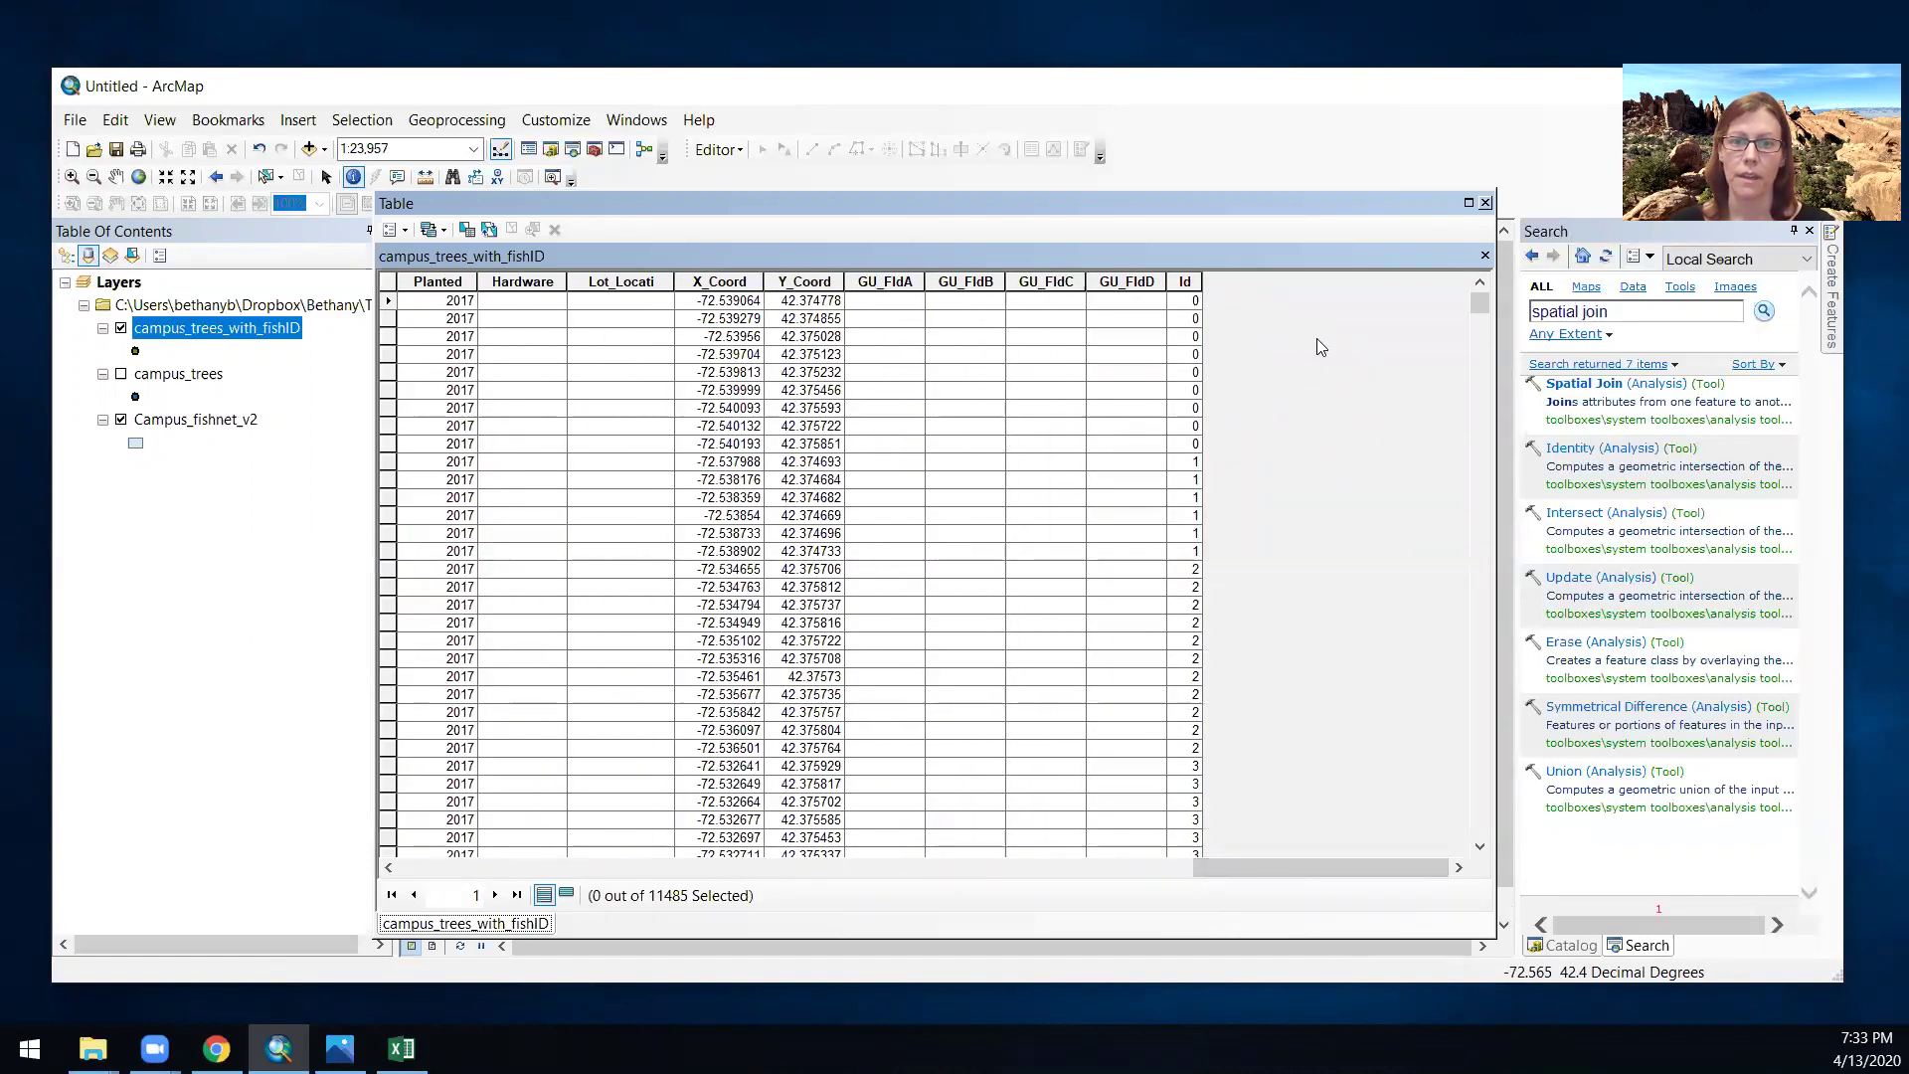
click(1486, 202)
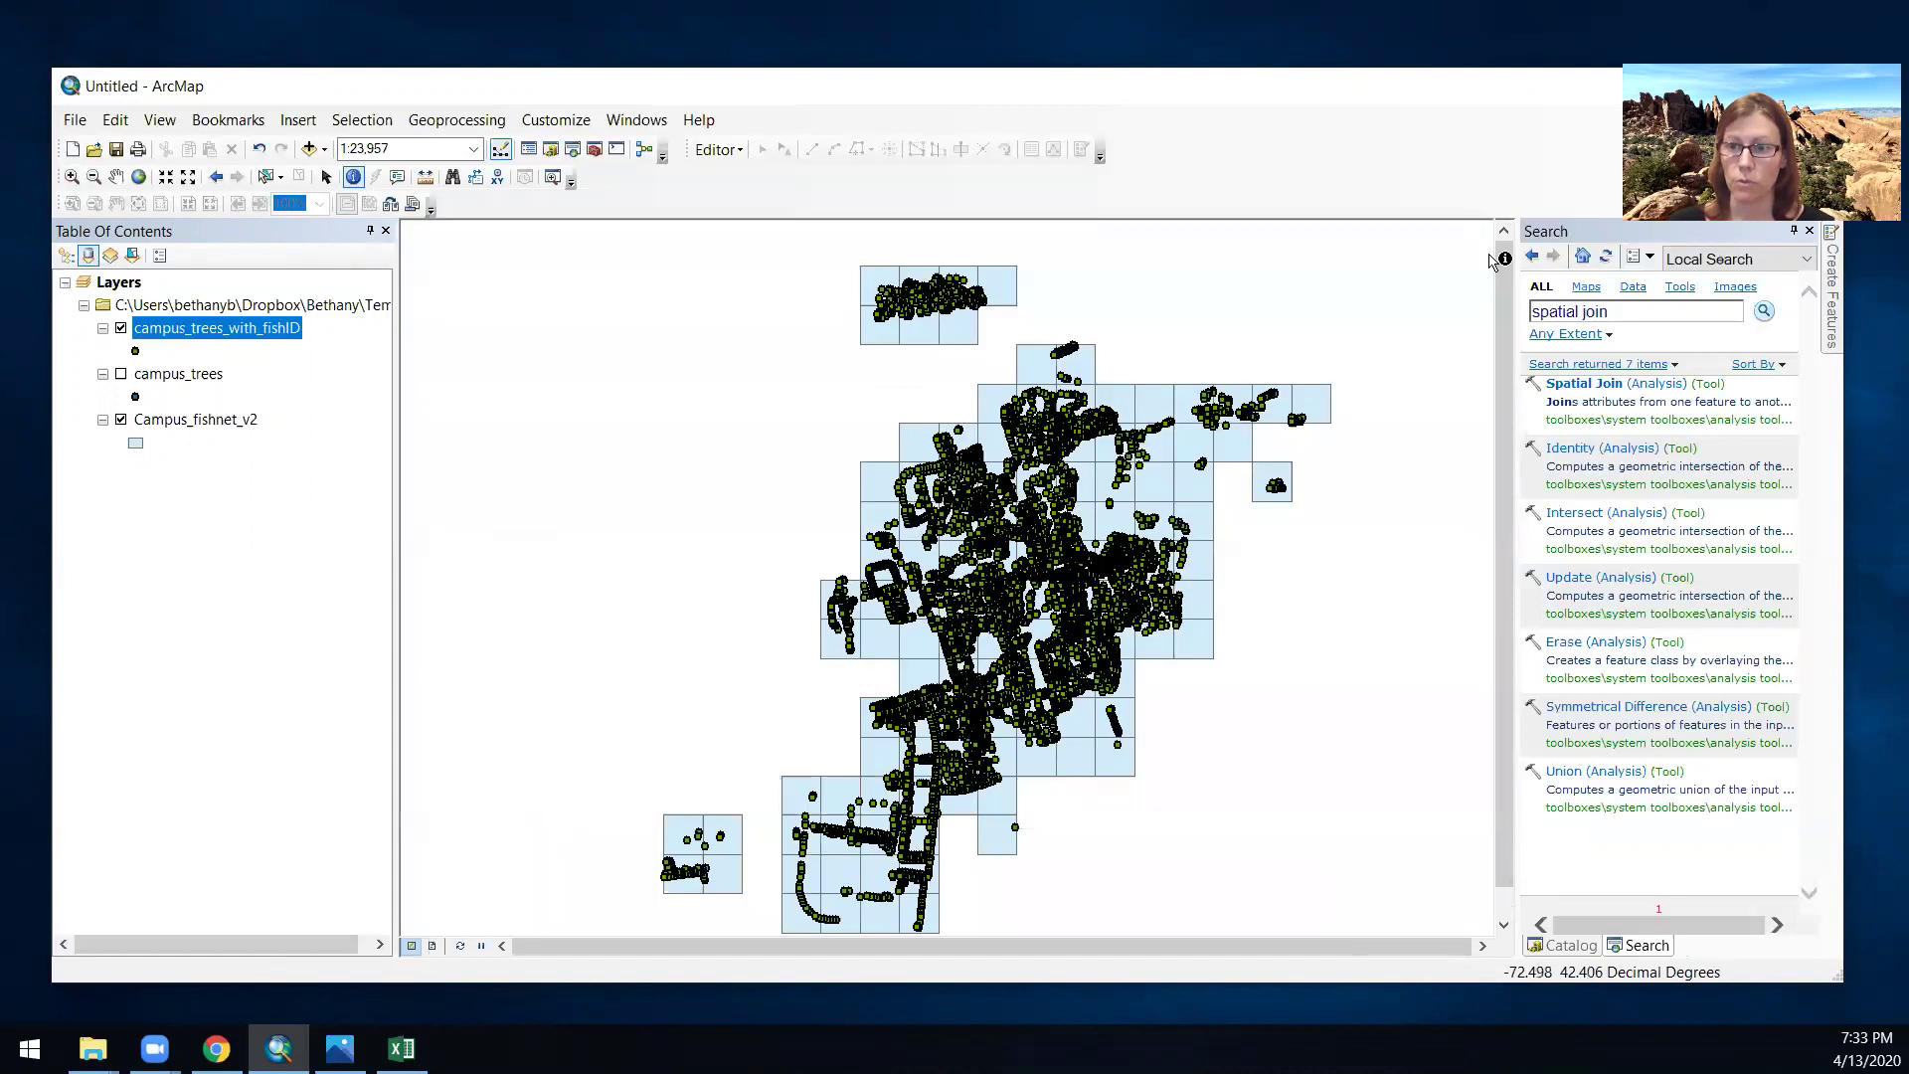
- Find the Summary Statistics tool and set campus_trees_with_fishID as its input table
drag(1623, 315, 1518, 293)
text(summary statistics)
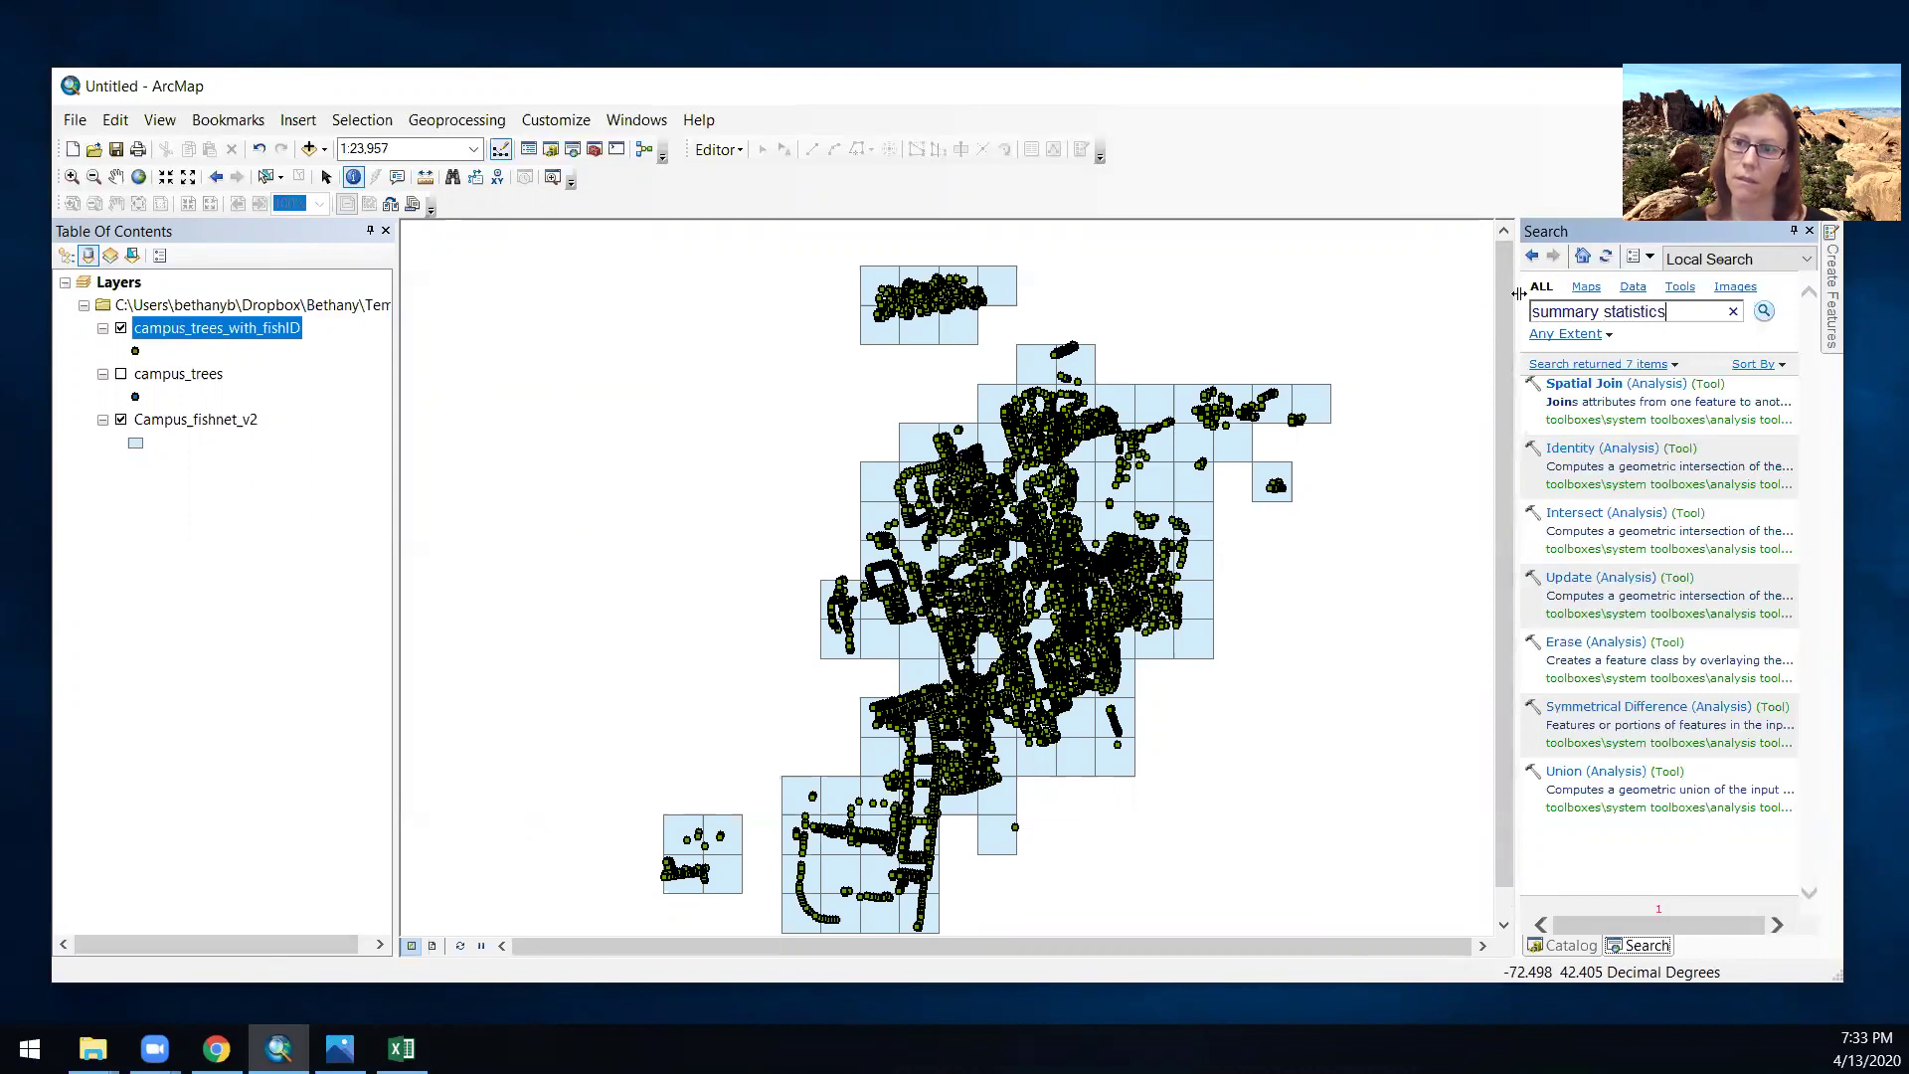
key(Return)
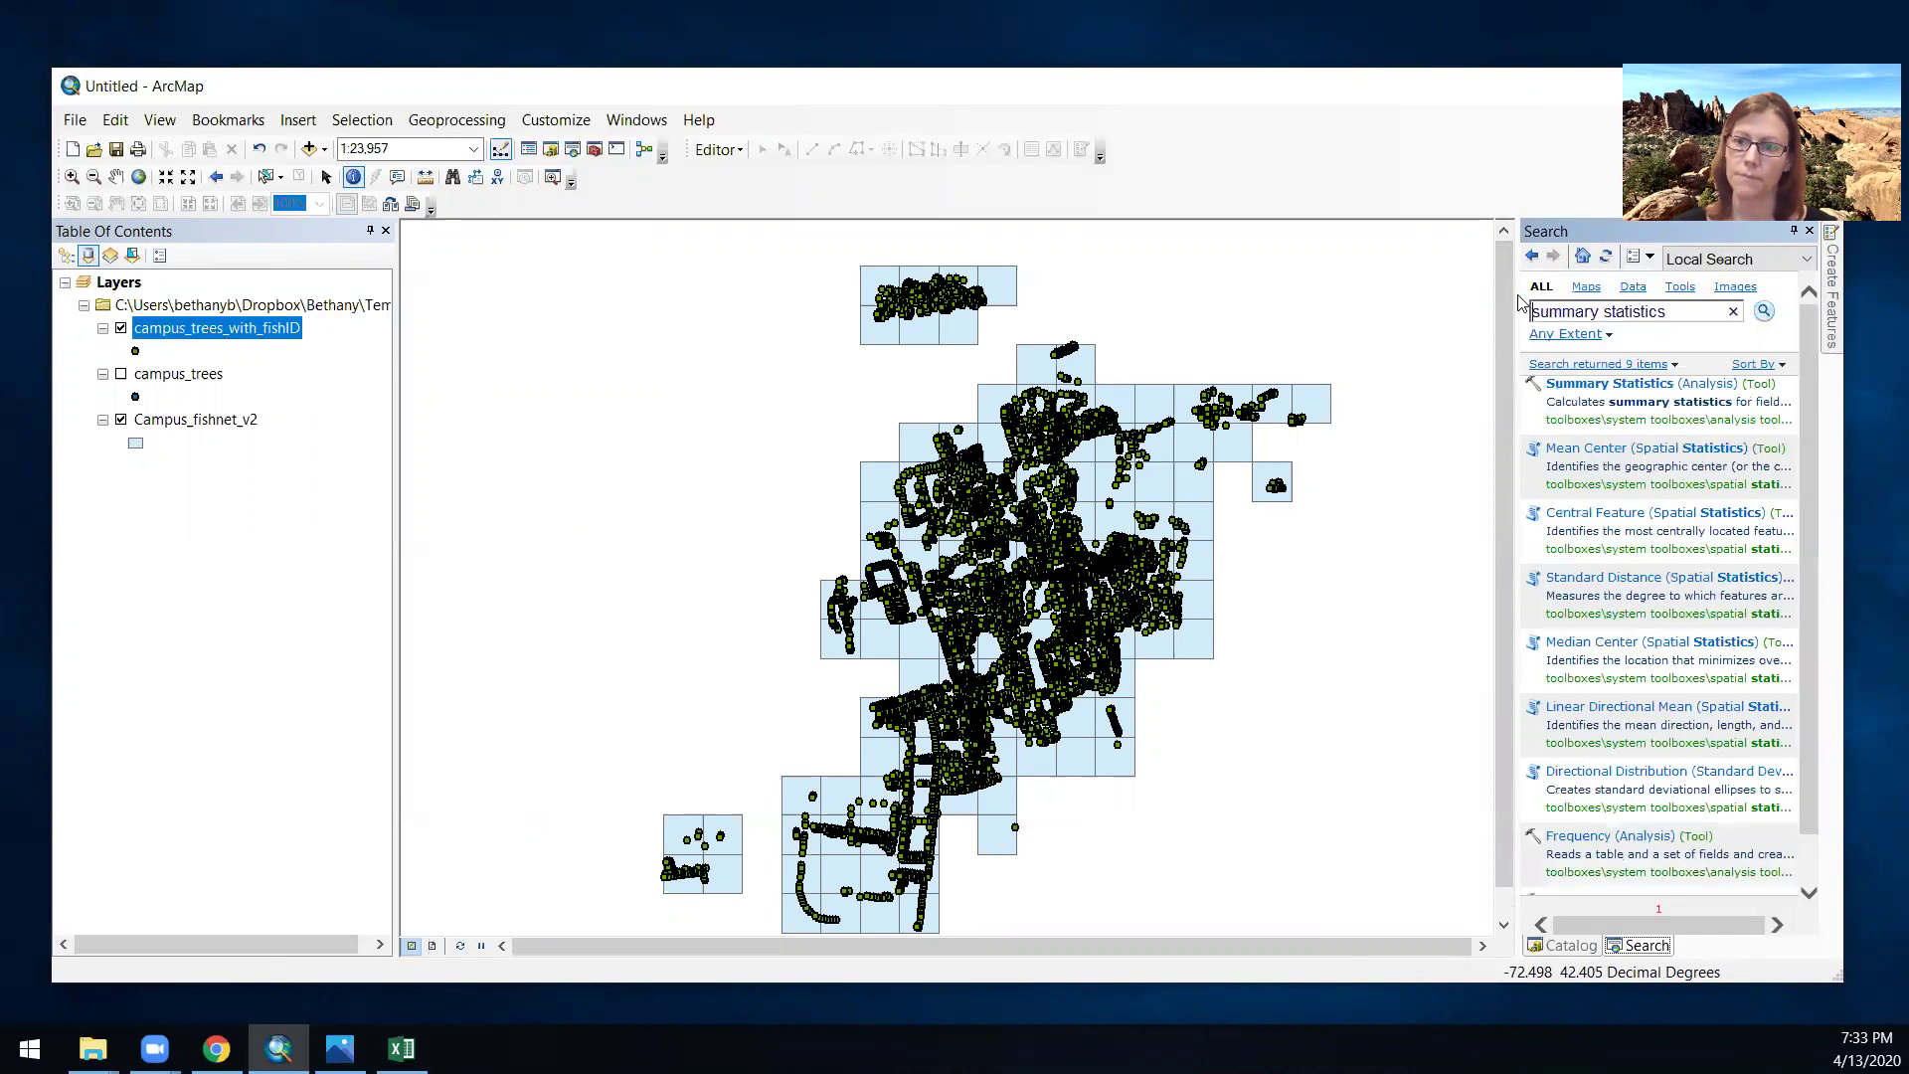
click(1608, 385)
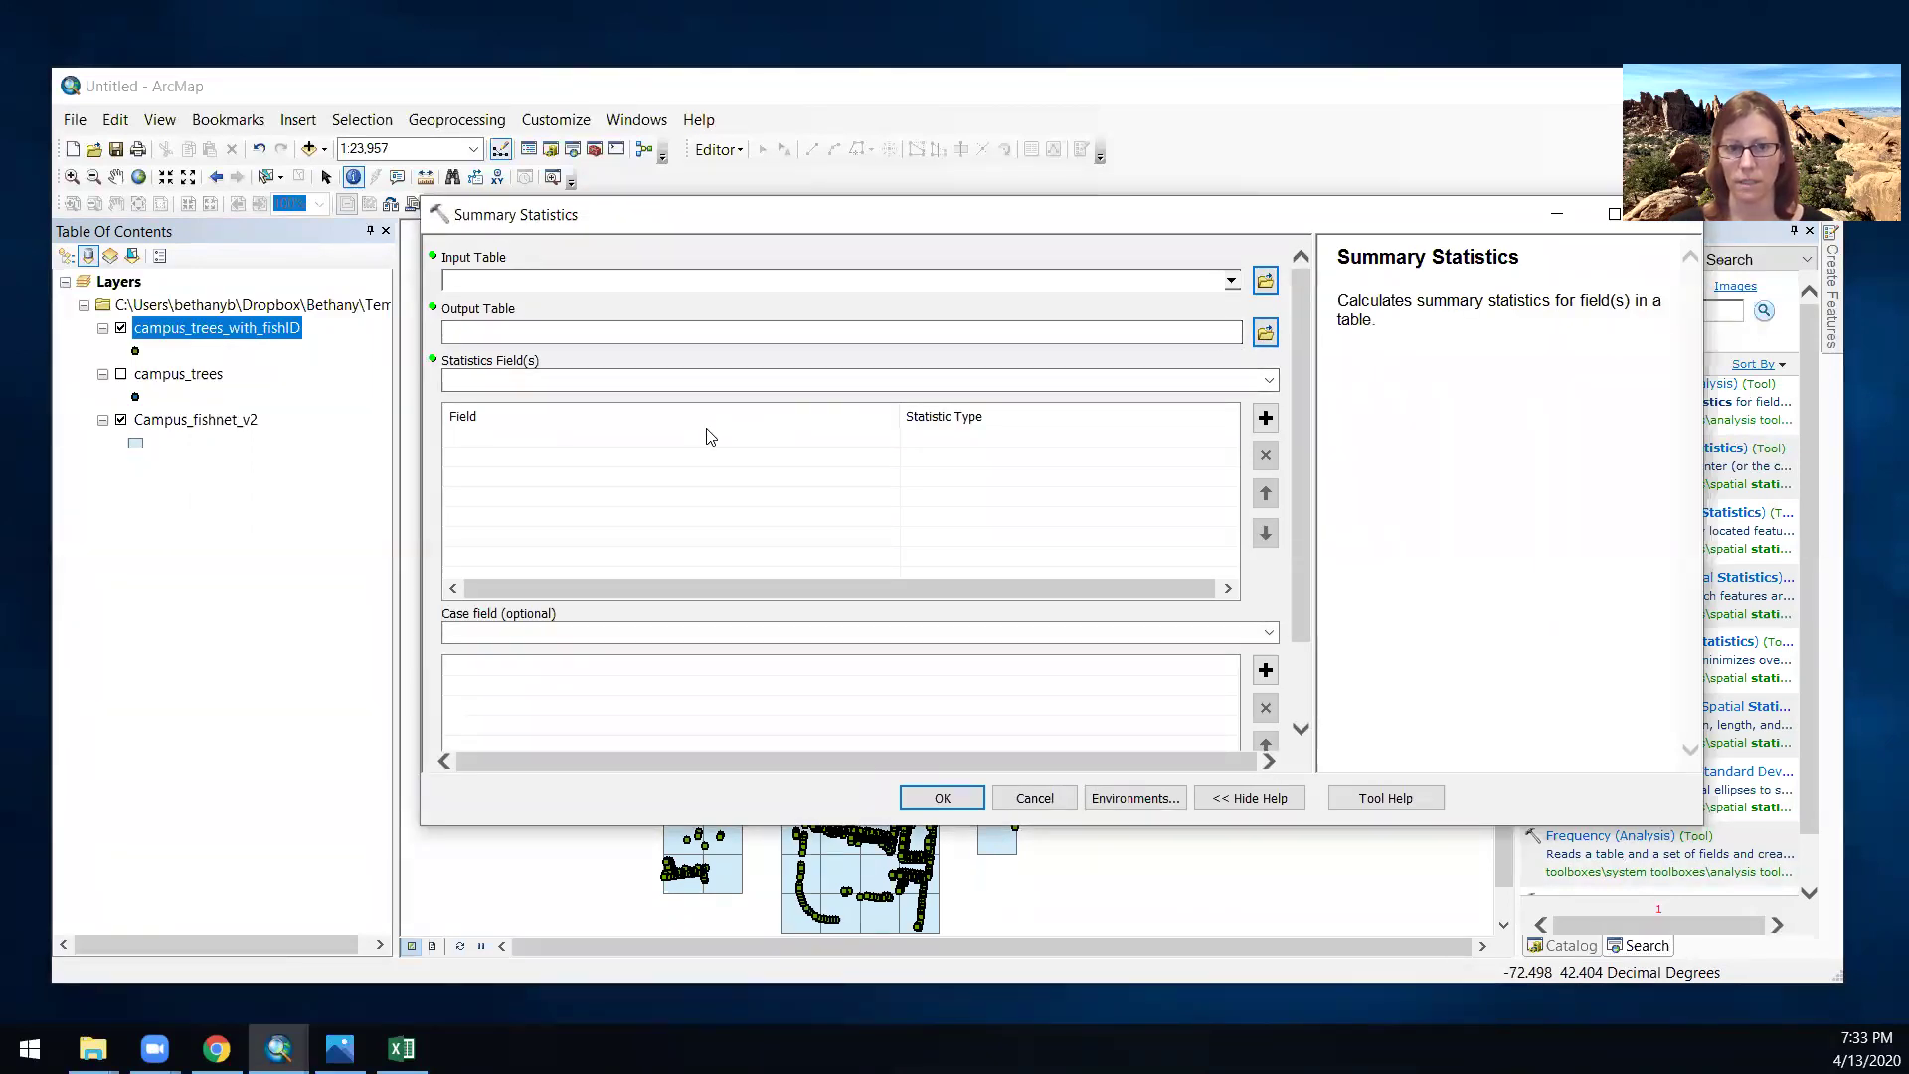
click(1233, 282)
click(620, 307)
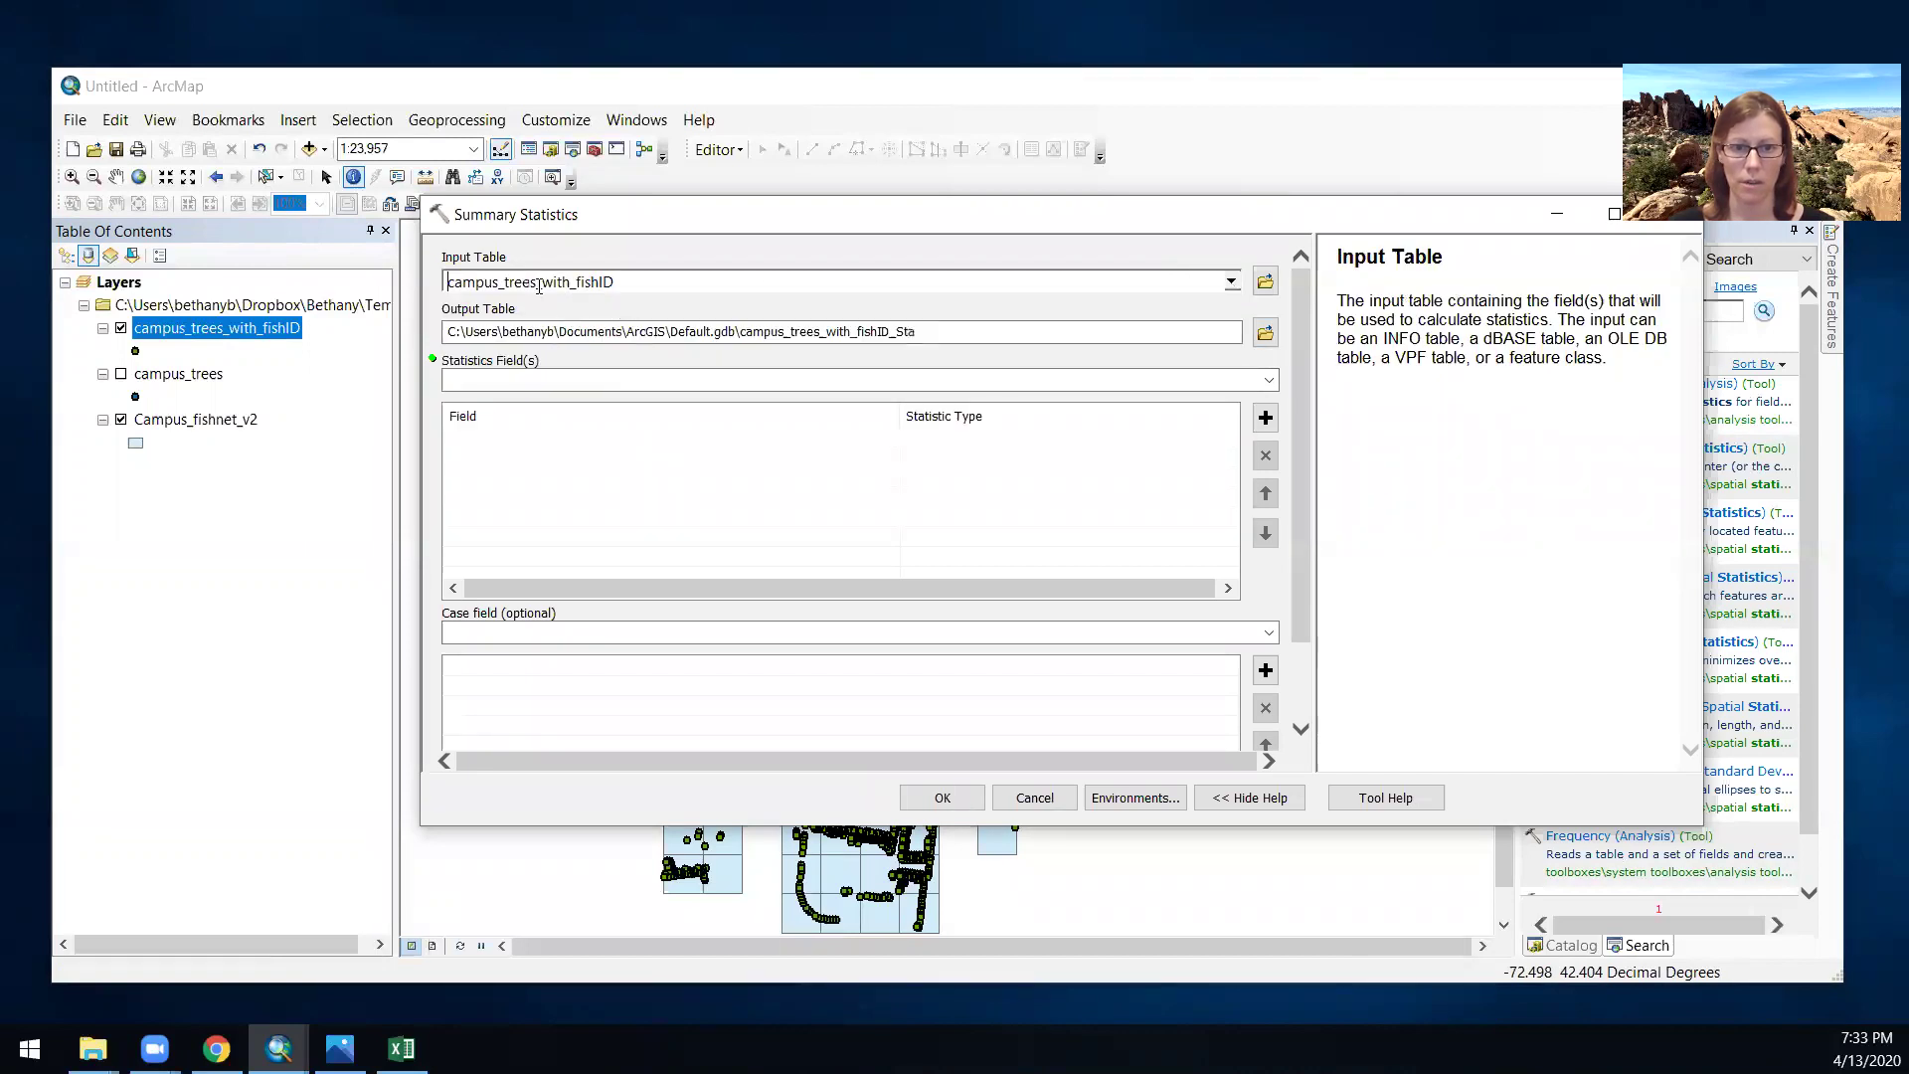
- Set the output table of the summary to Trees_diversity_stats in the Temp folder
click(1265, 332)
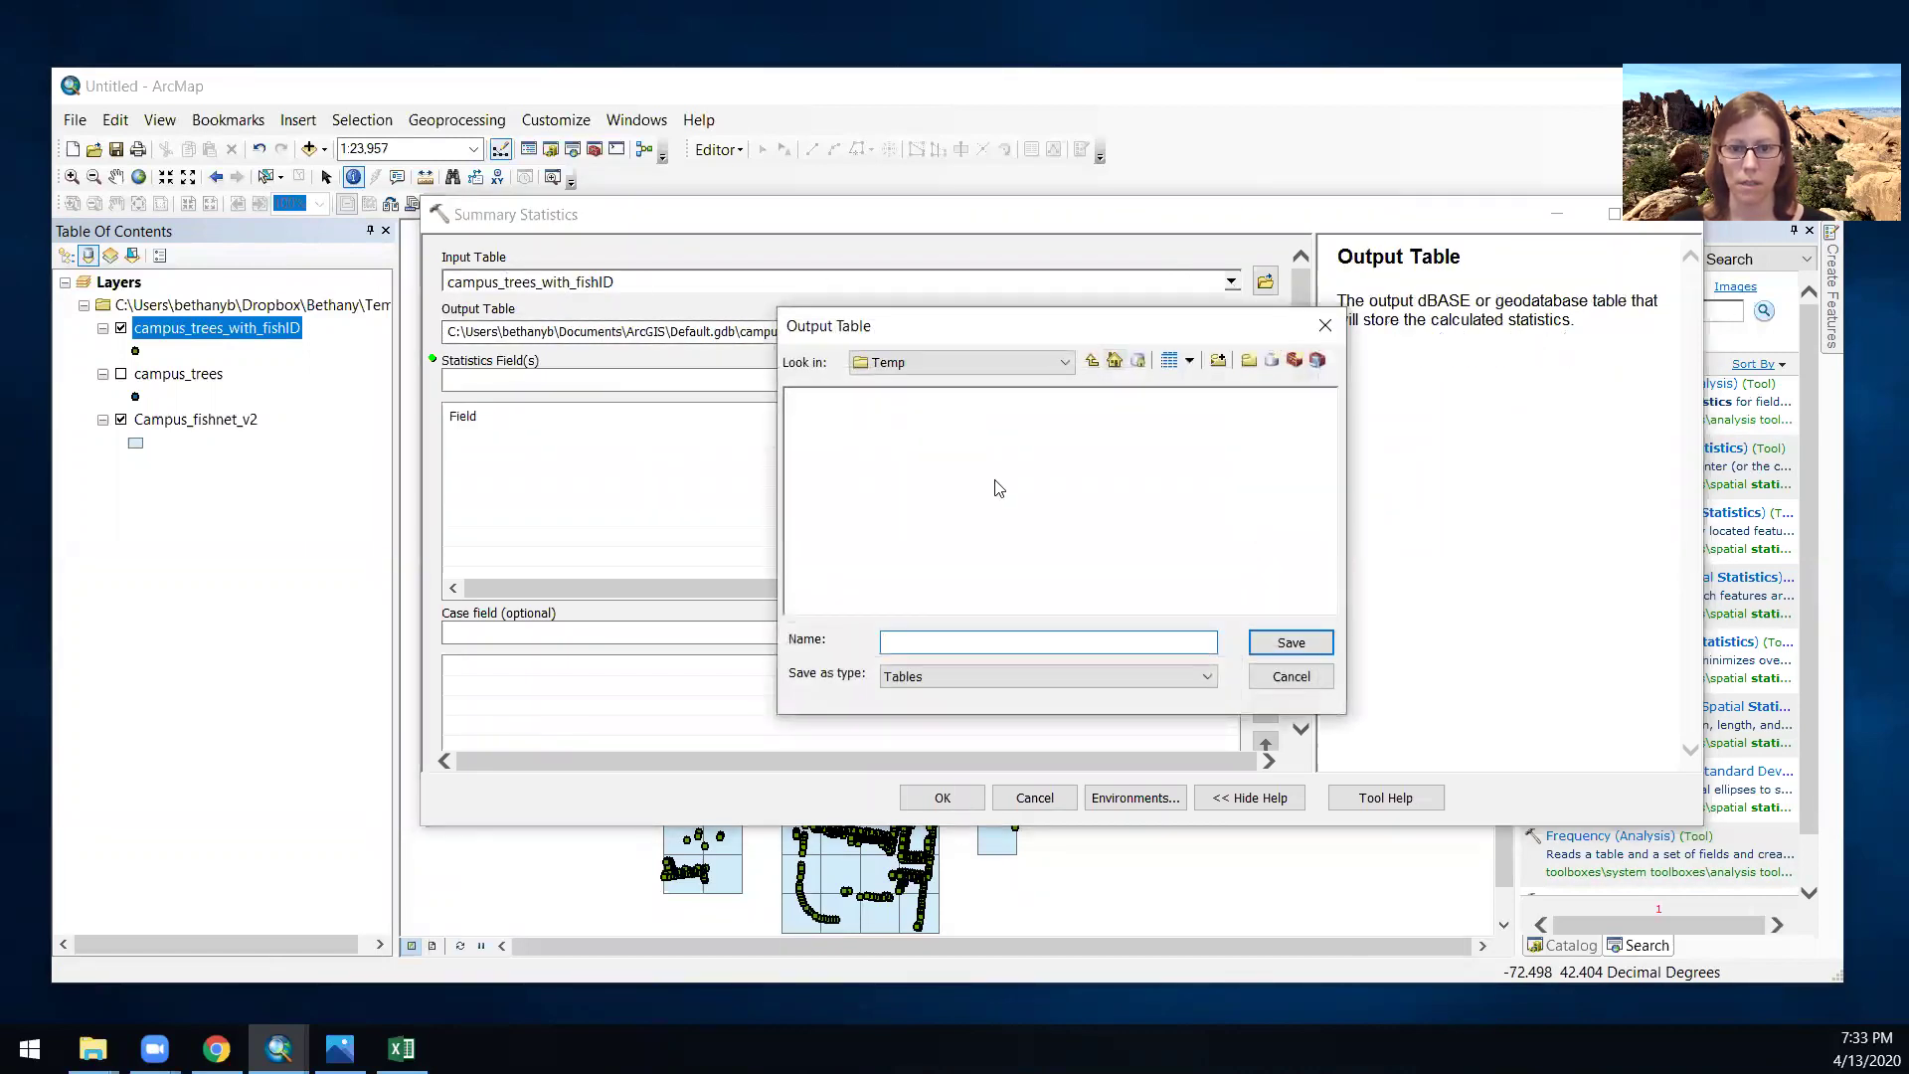
click(940, 672)
click(940, 697)
click(929, 637)
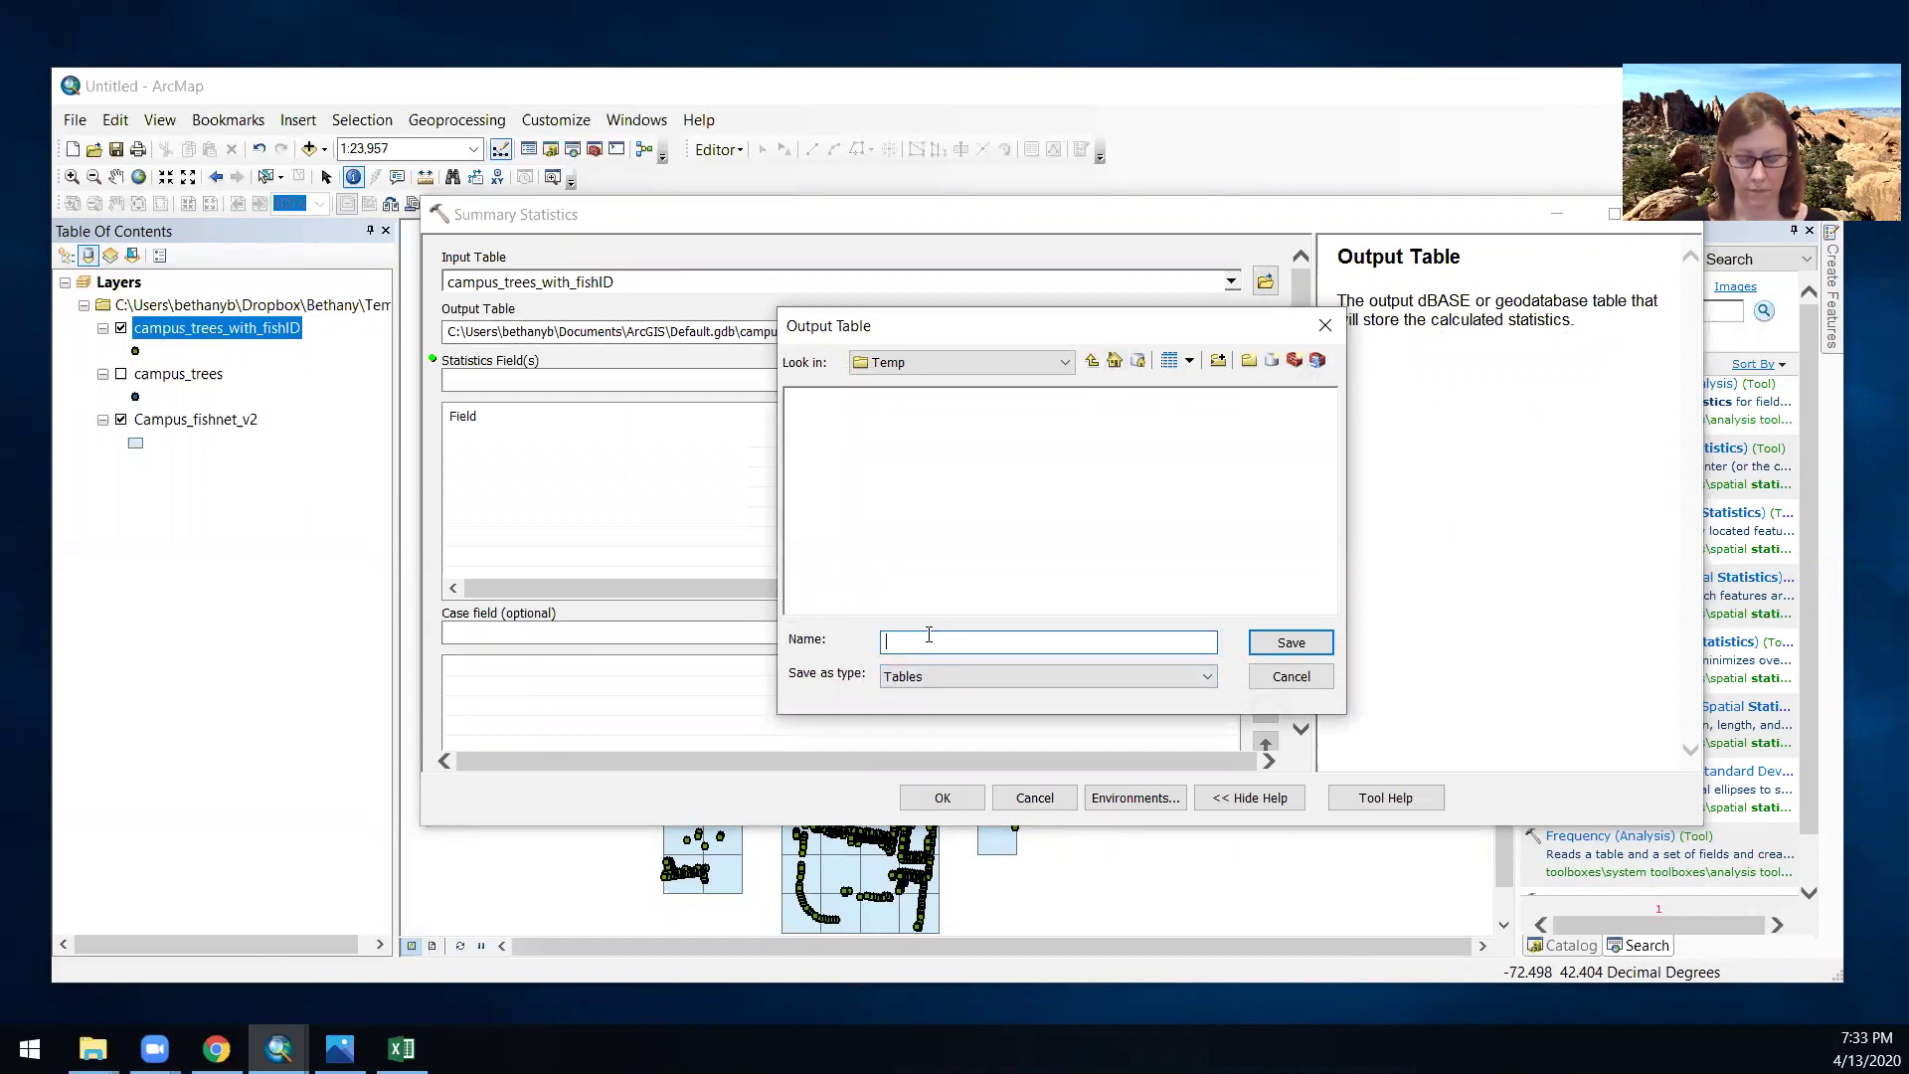
text(es)
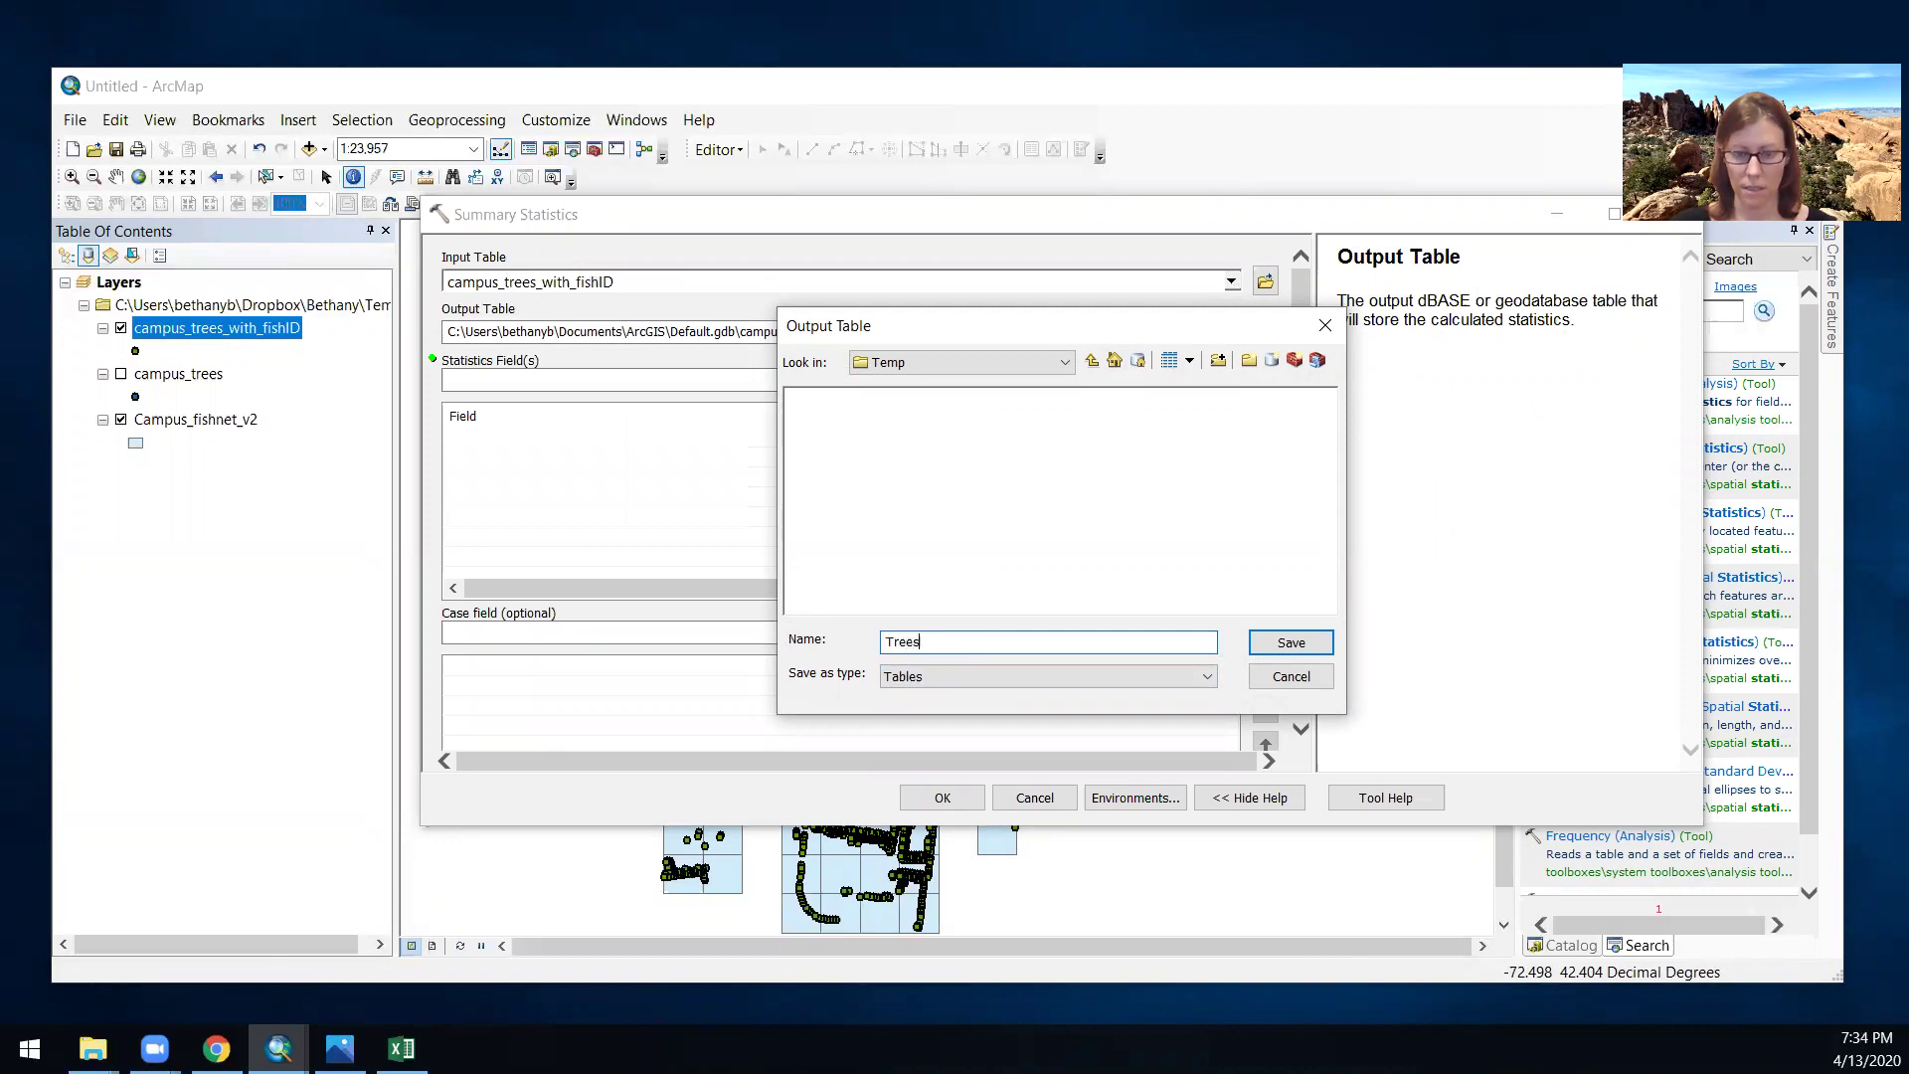
text(_diversity_stats)
key(Return)
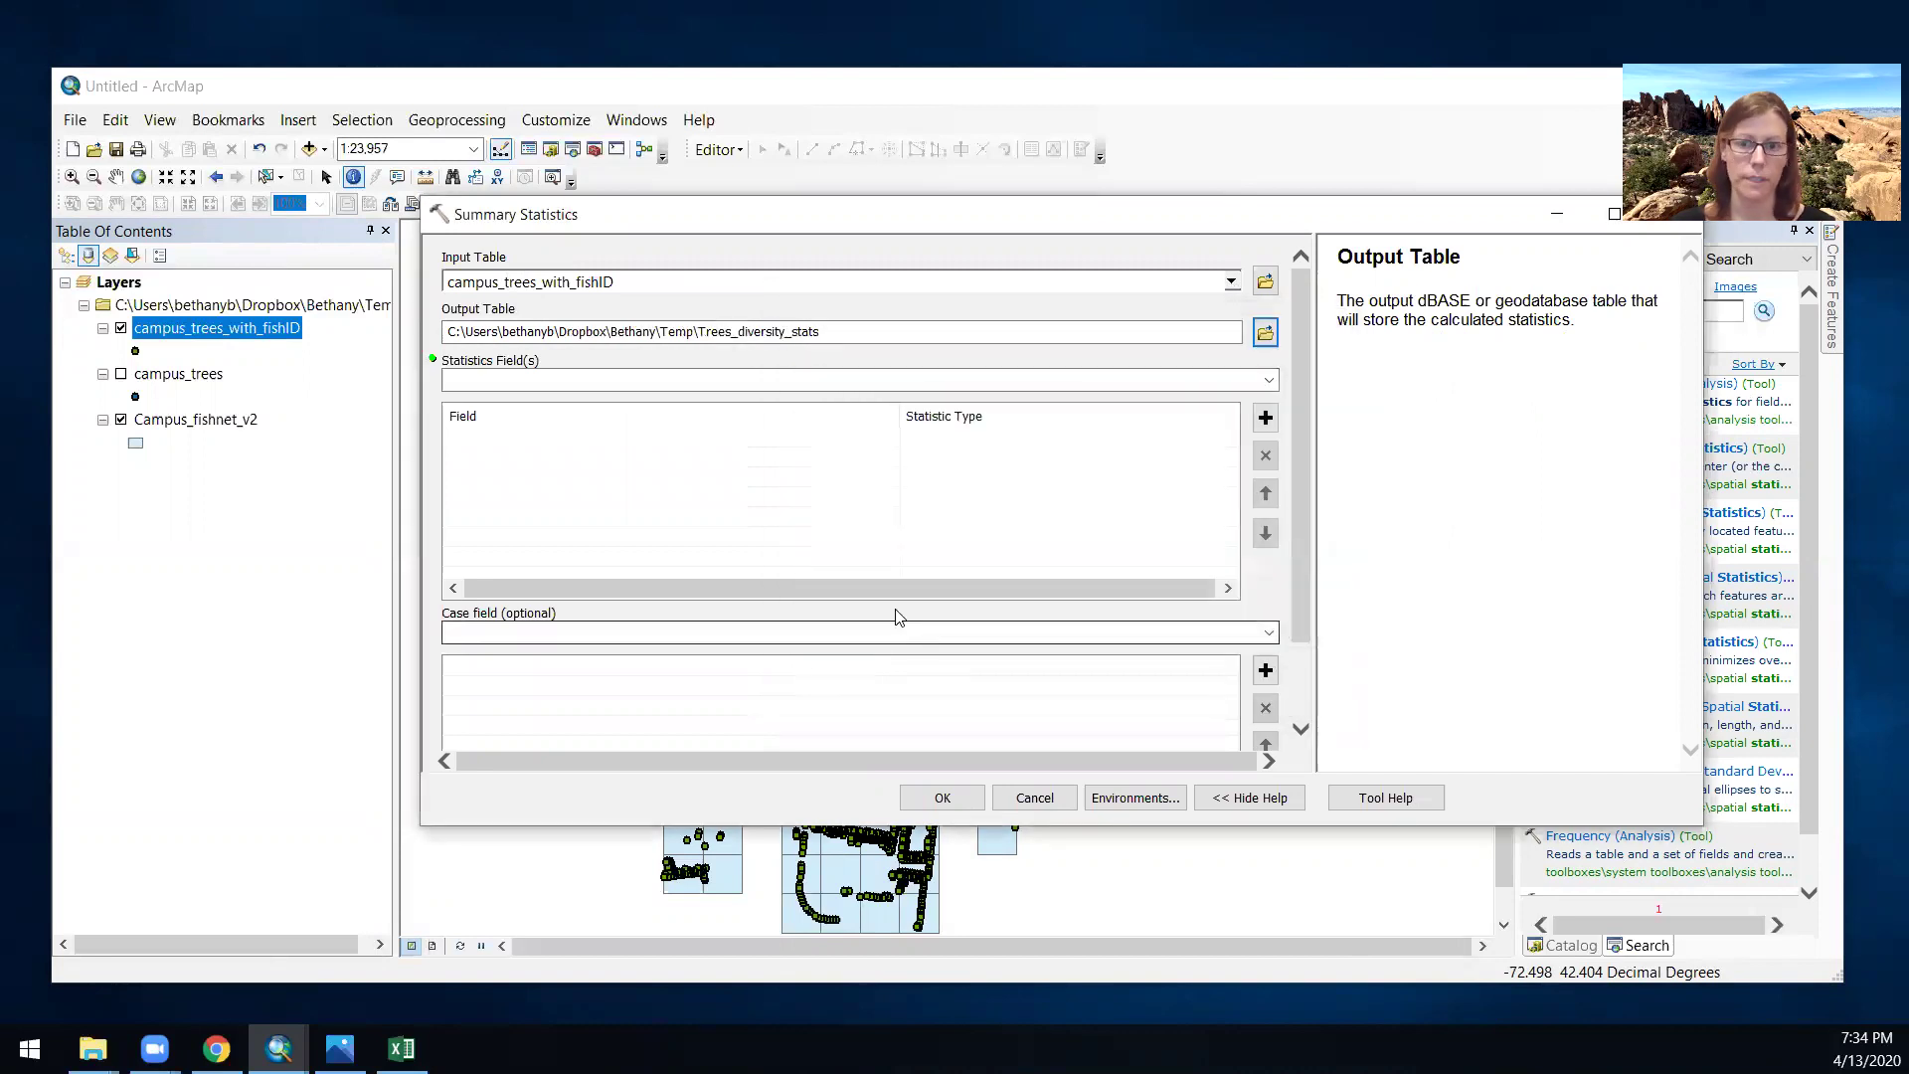
- Add Species as the statistics field with the COUNT statistic type
click(1269, 384)
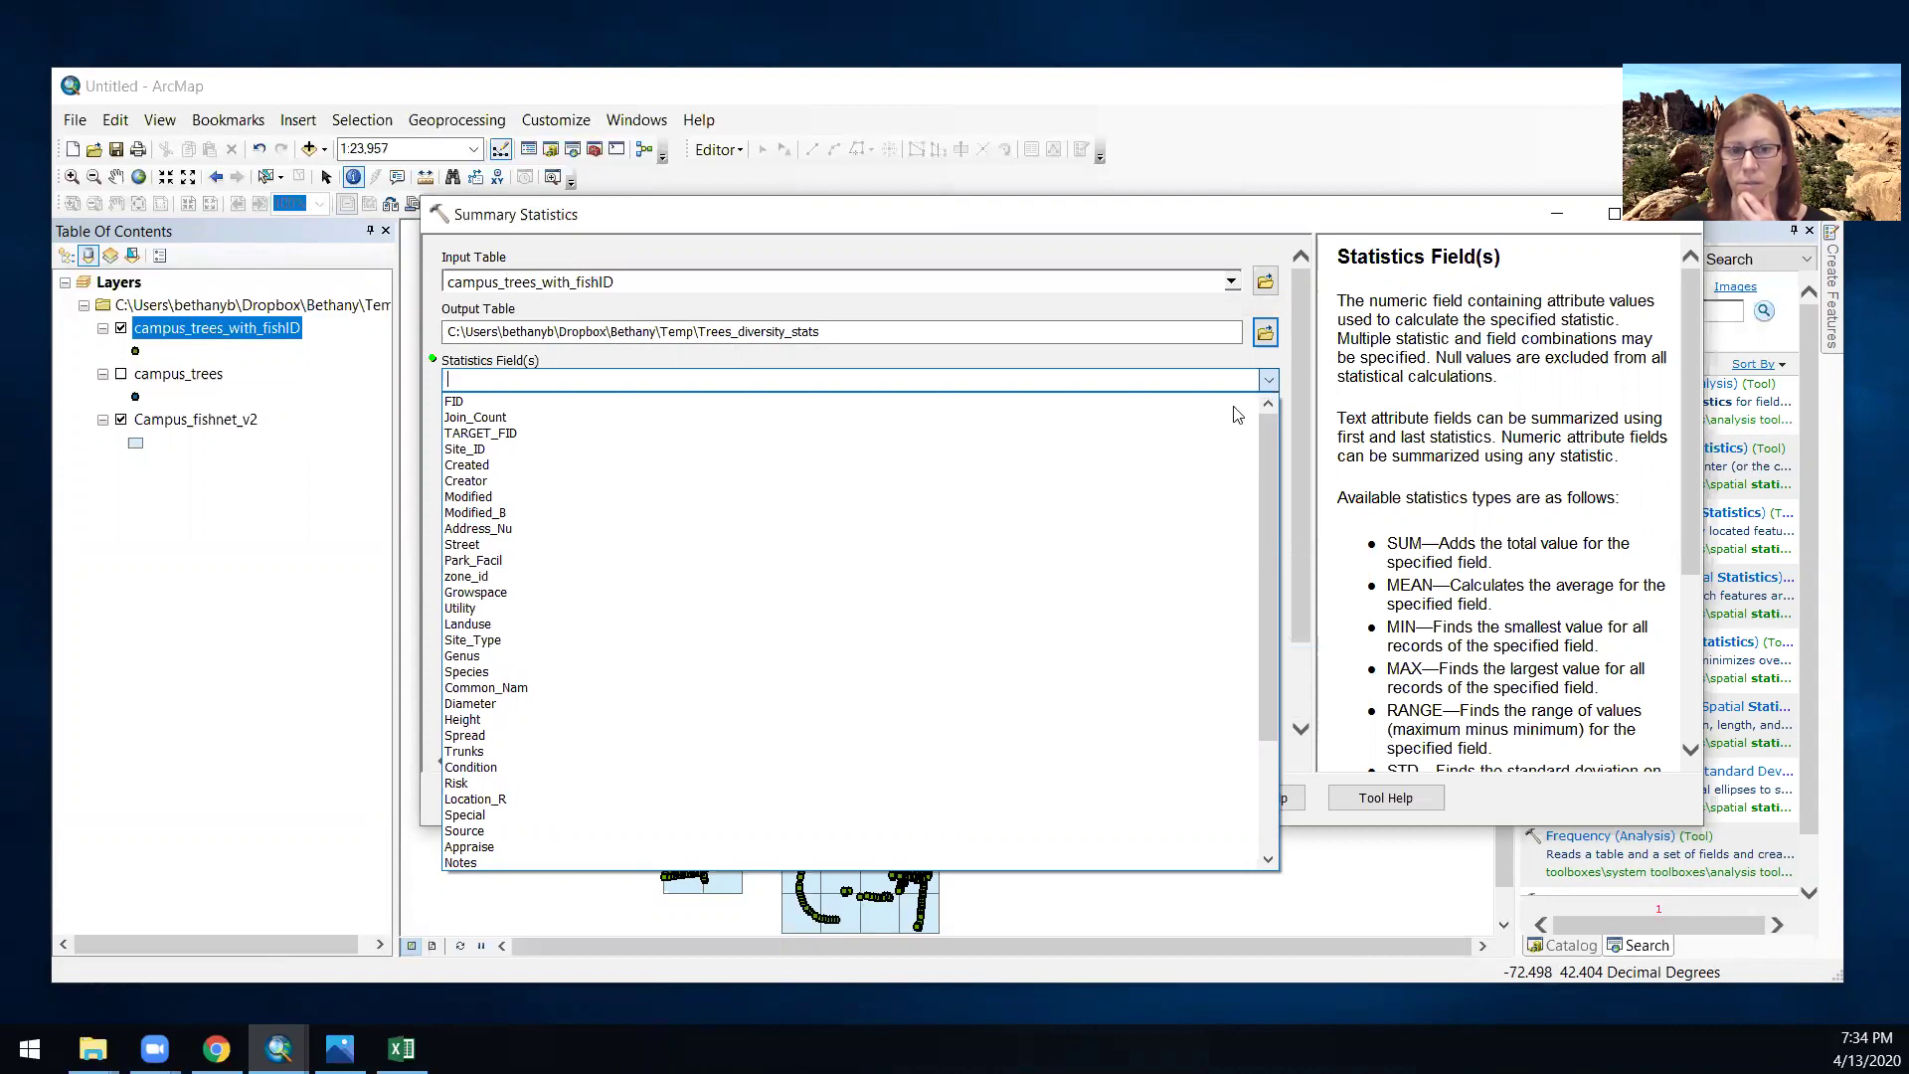
click(808, 672)
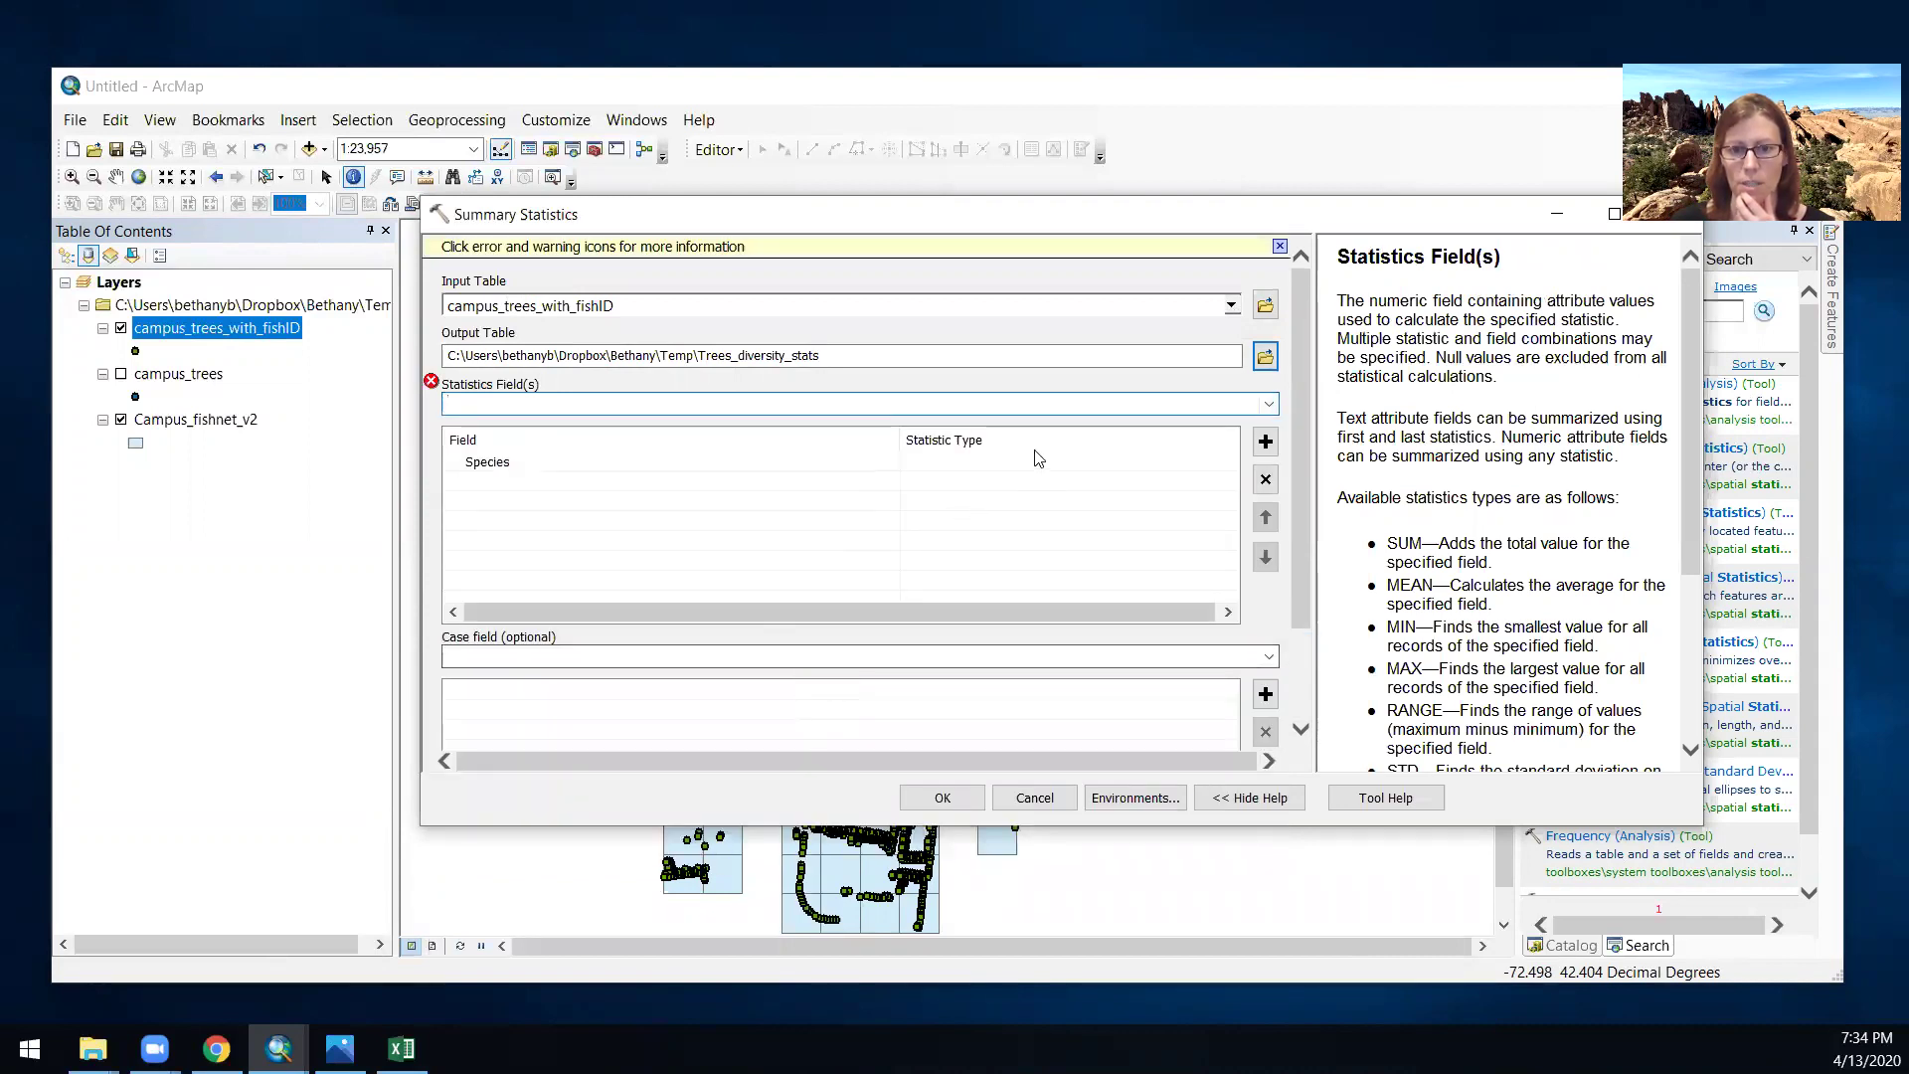
click(1004, 462)
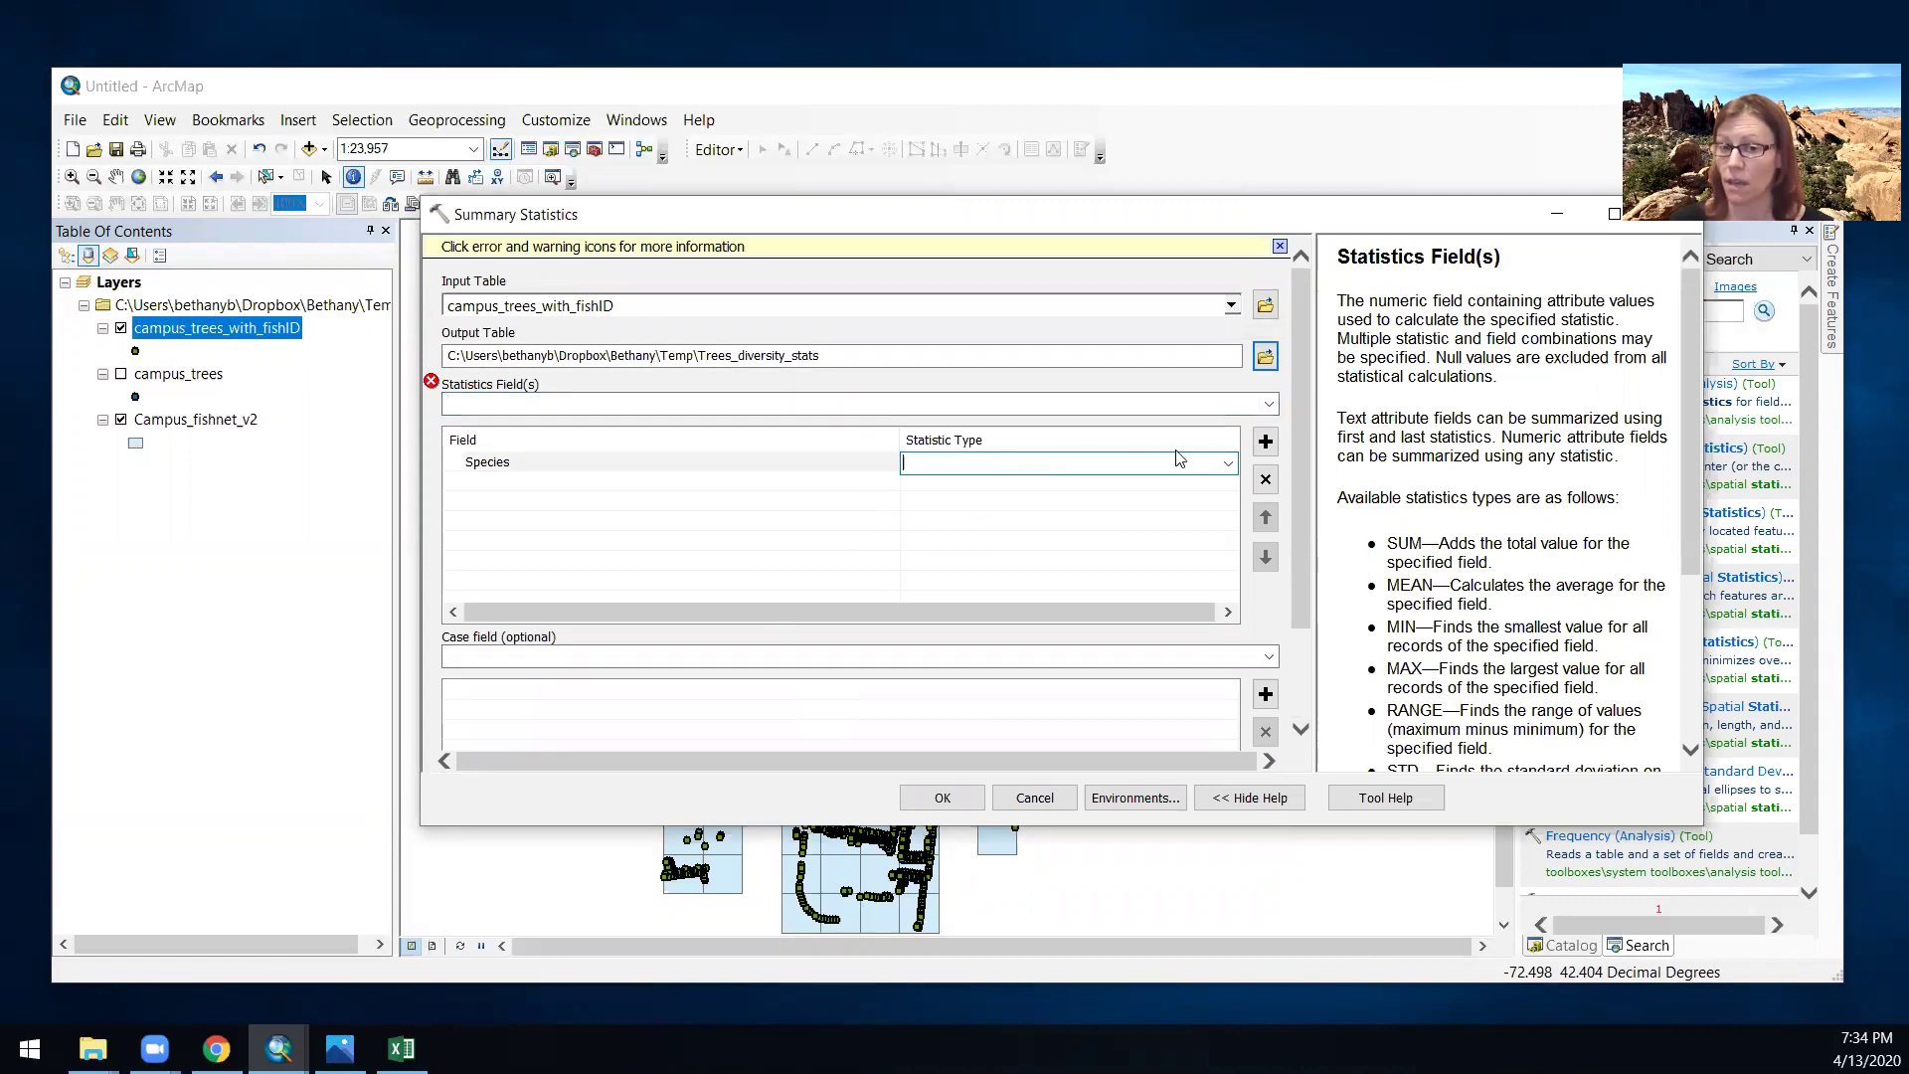
click(1228, 465)
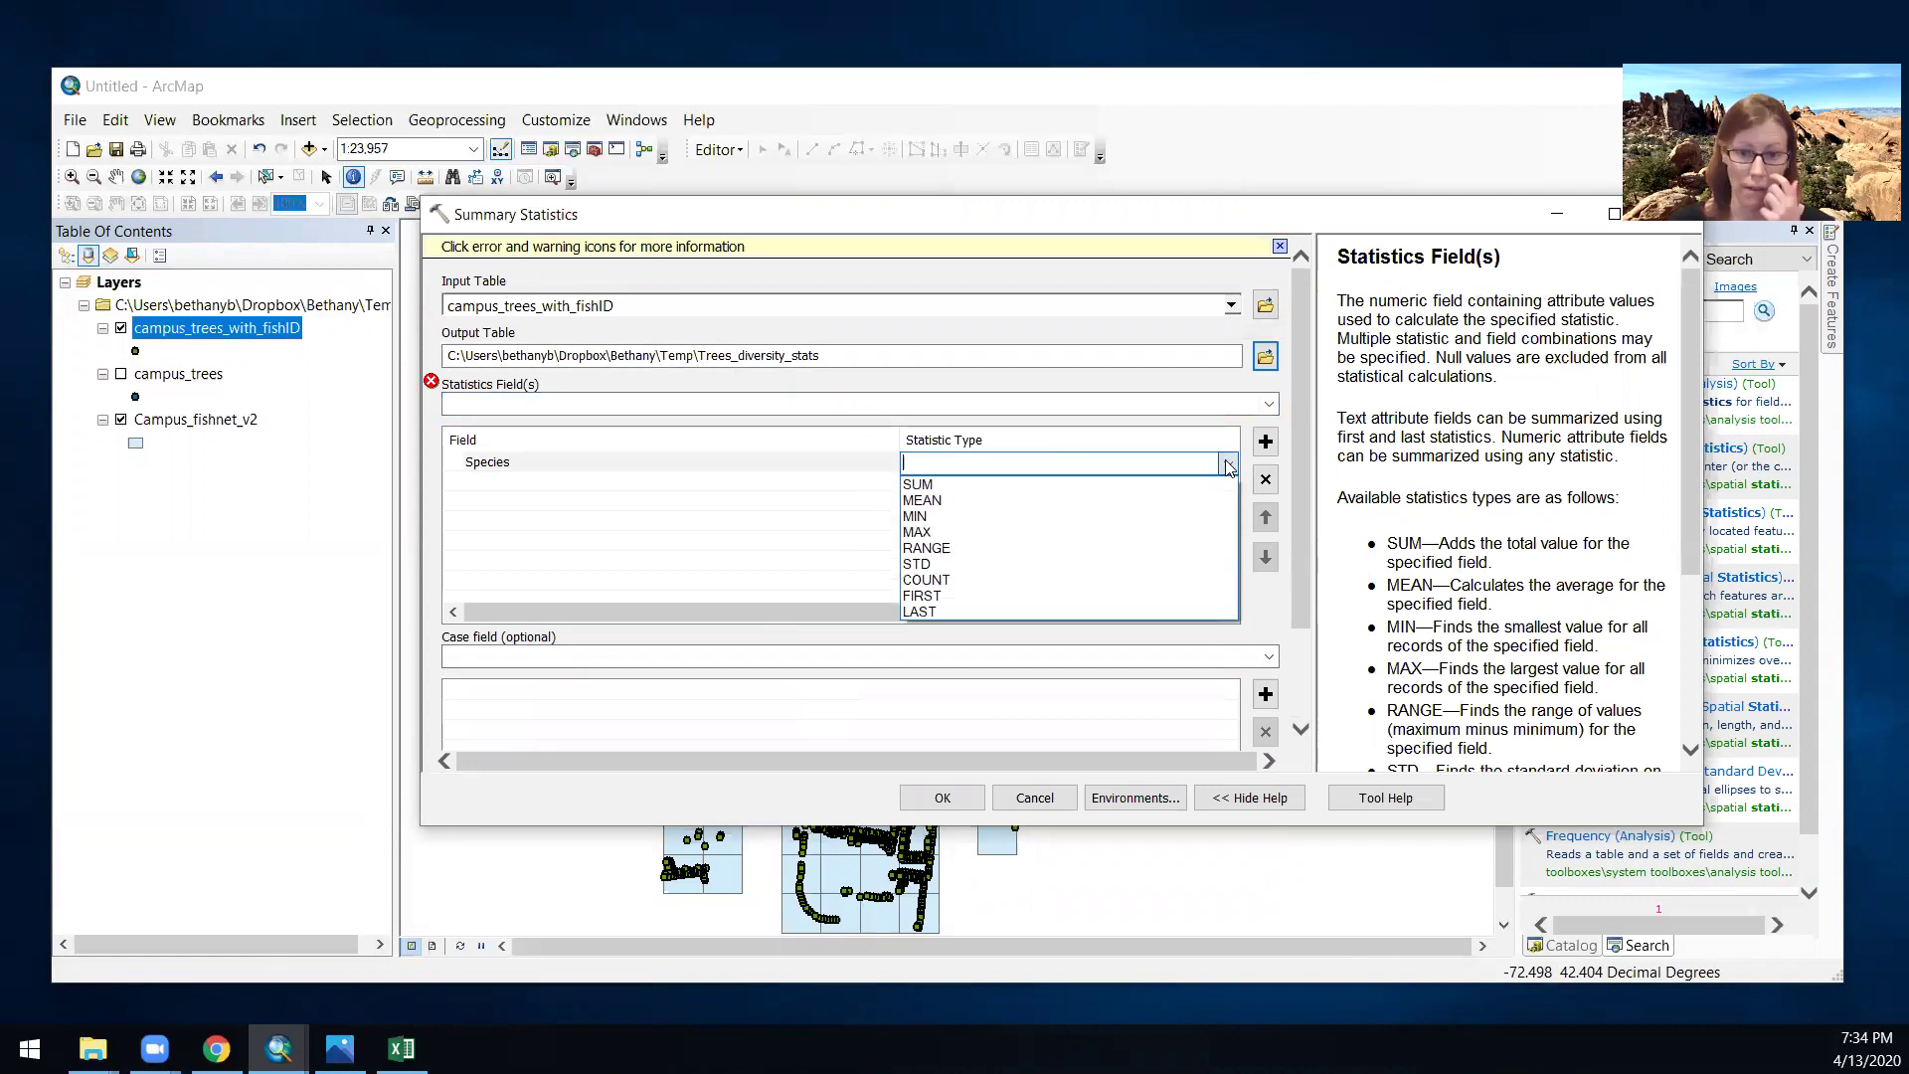
click(939, 580)
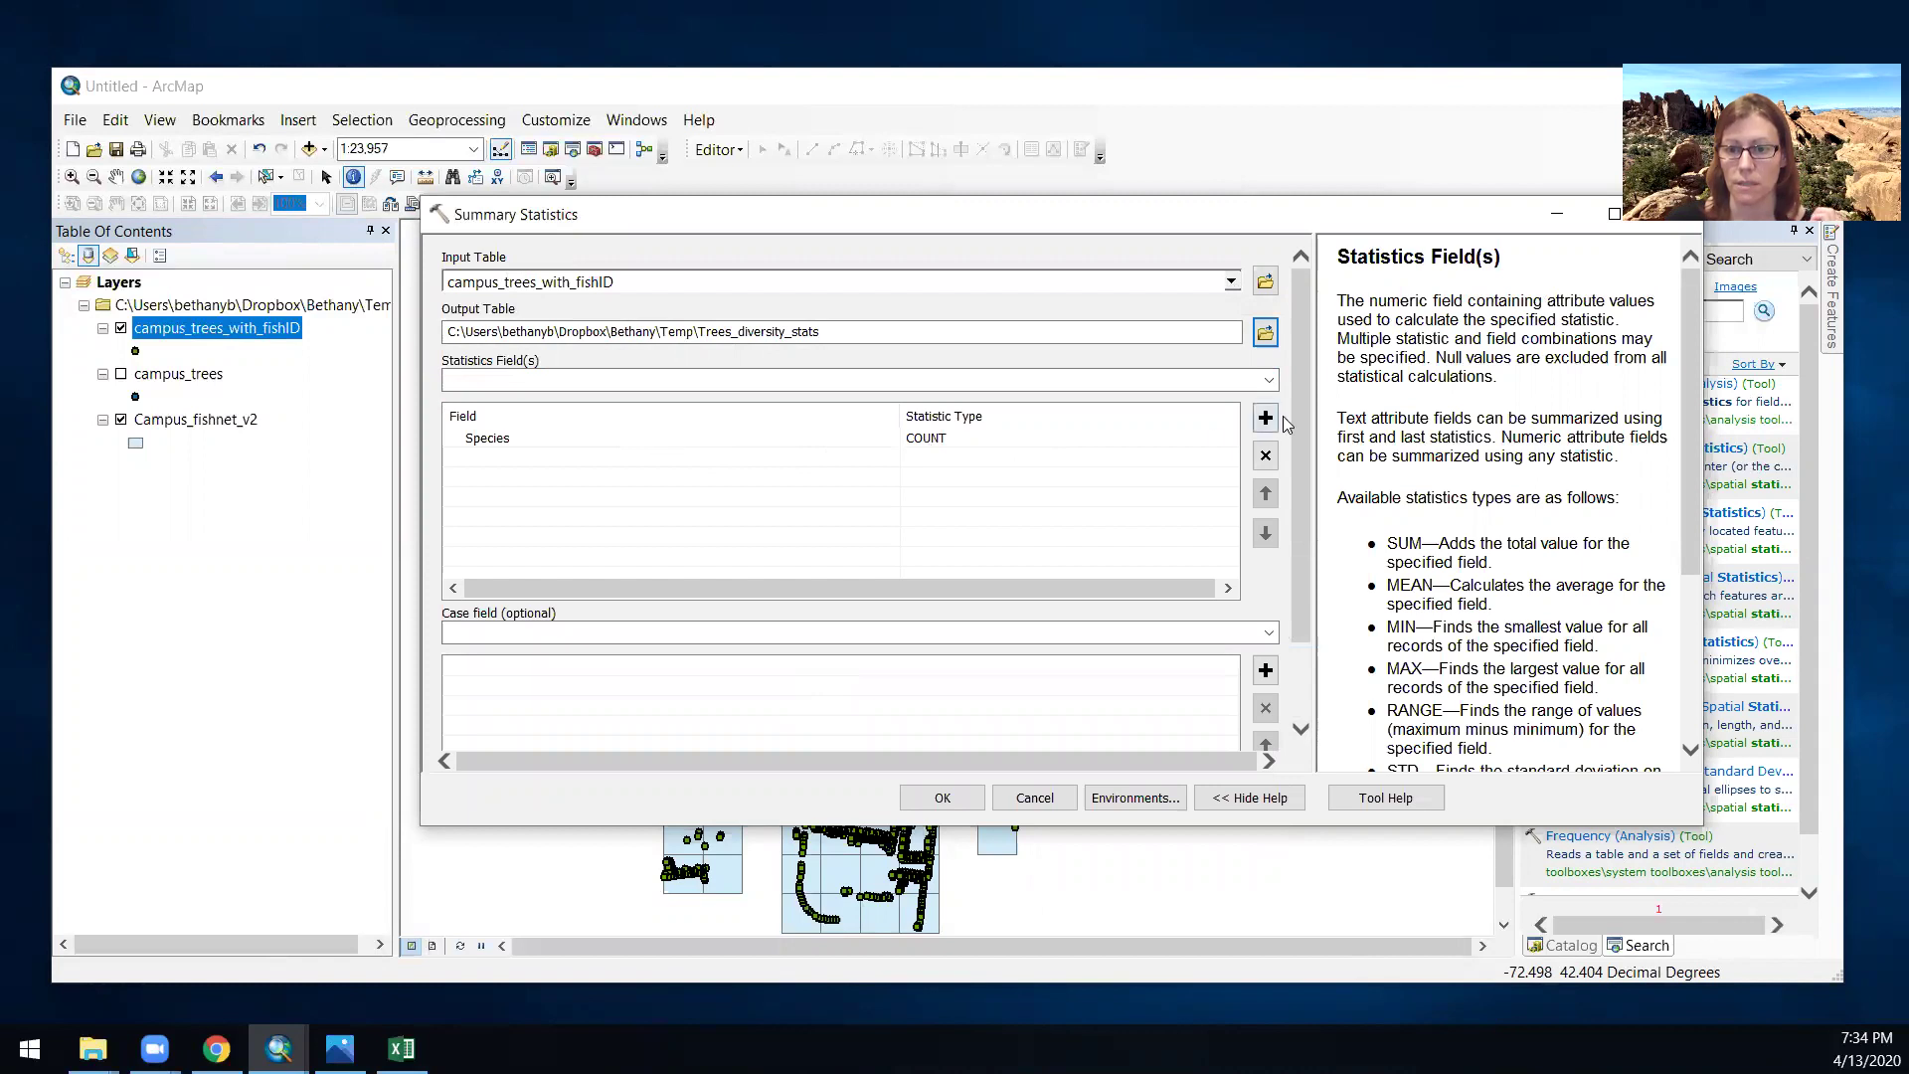
- Add Species and Id as the case fields and run Summary Statistics
scroll(1305, 424, down, 3)
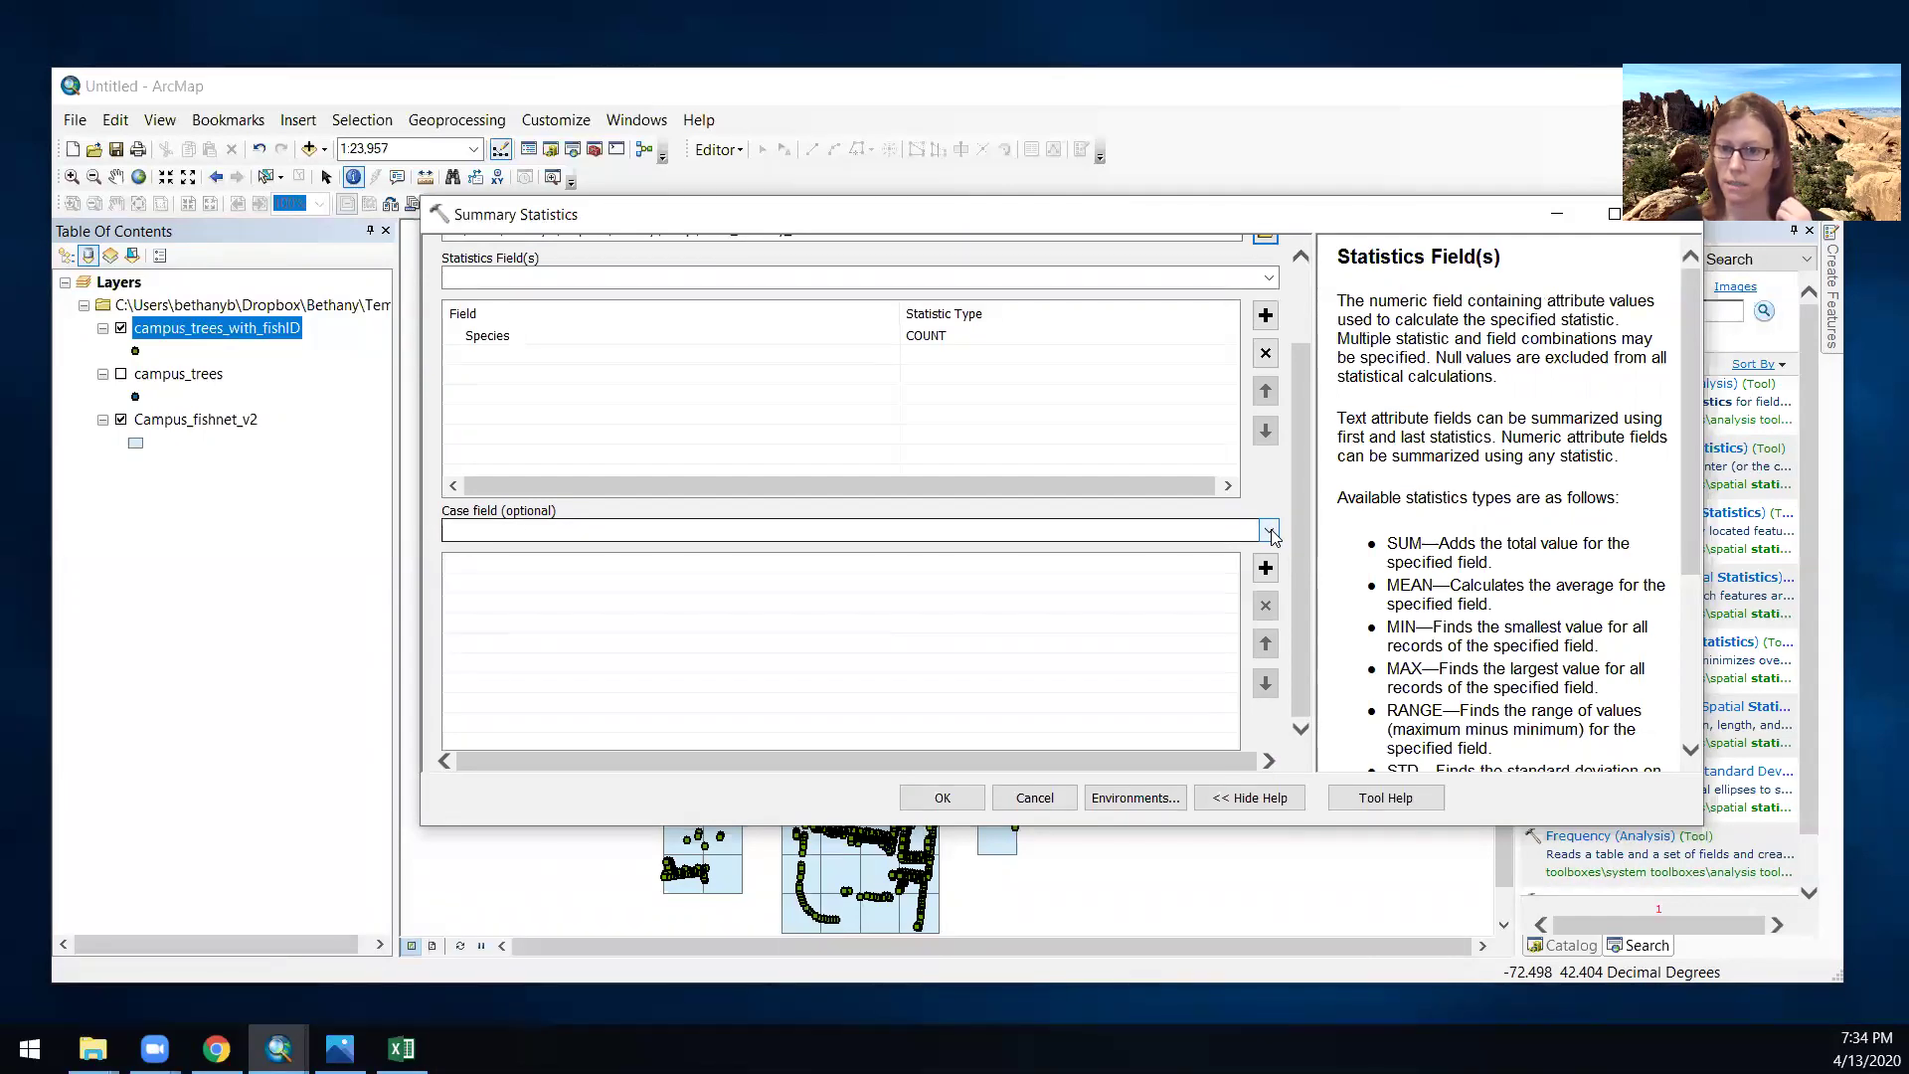
click(1271, 532)
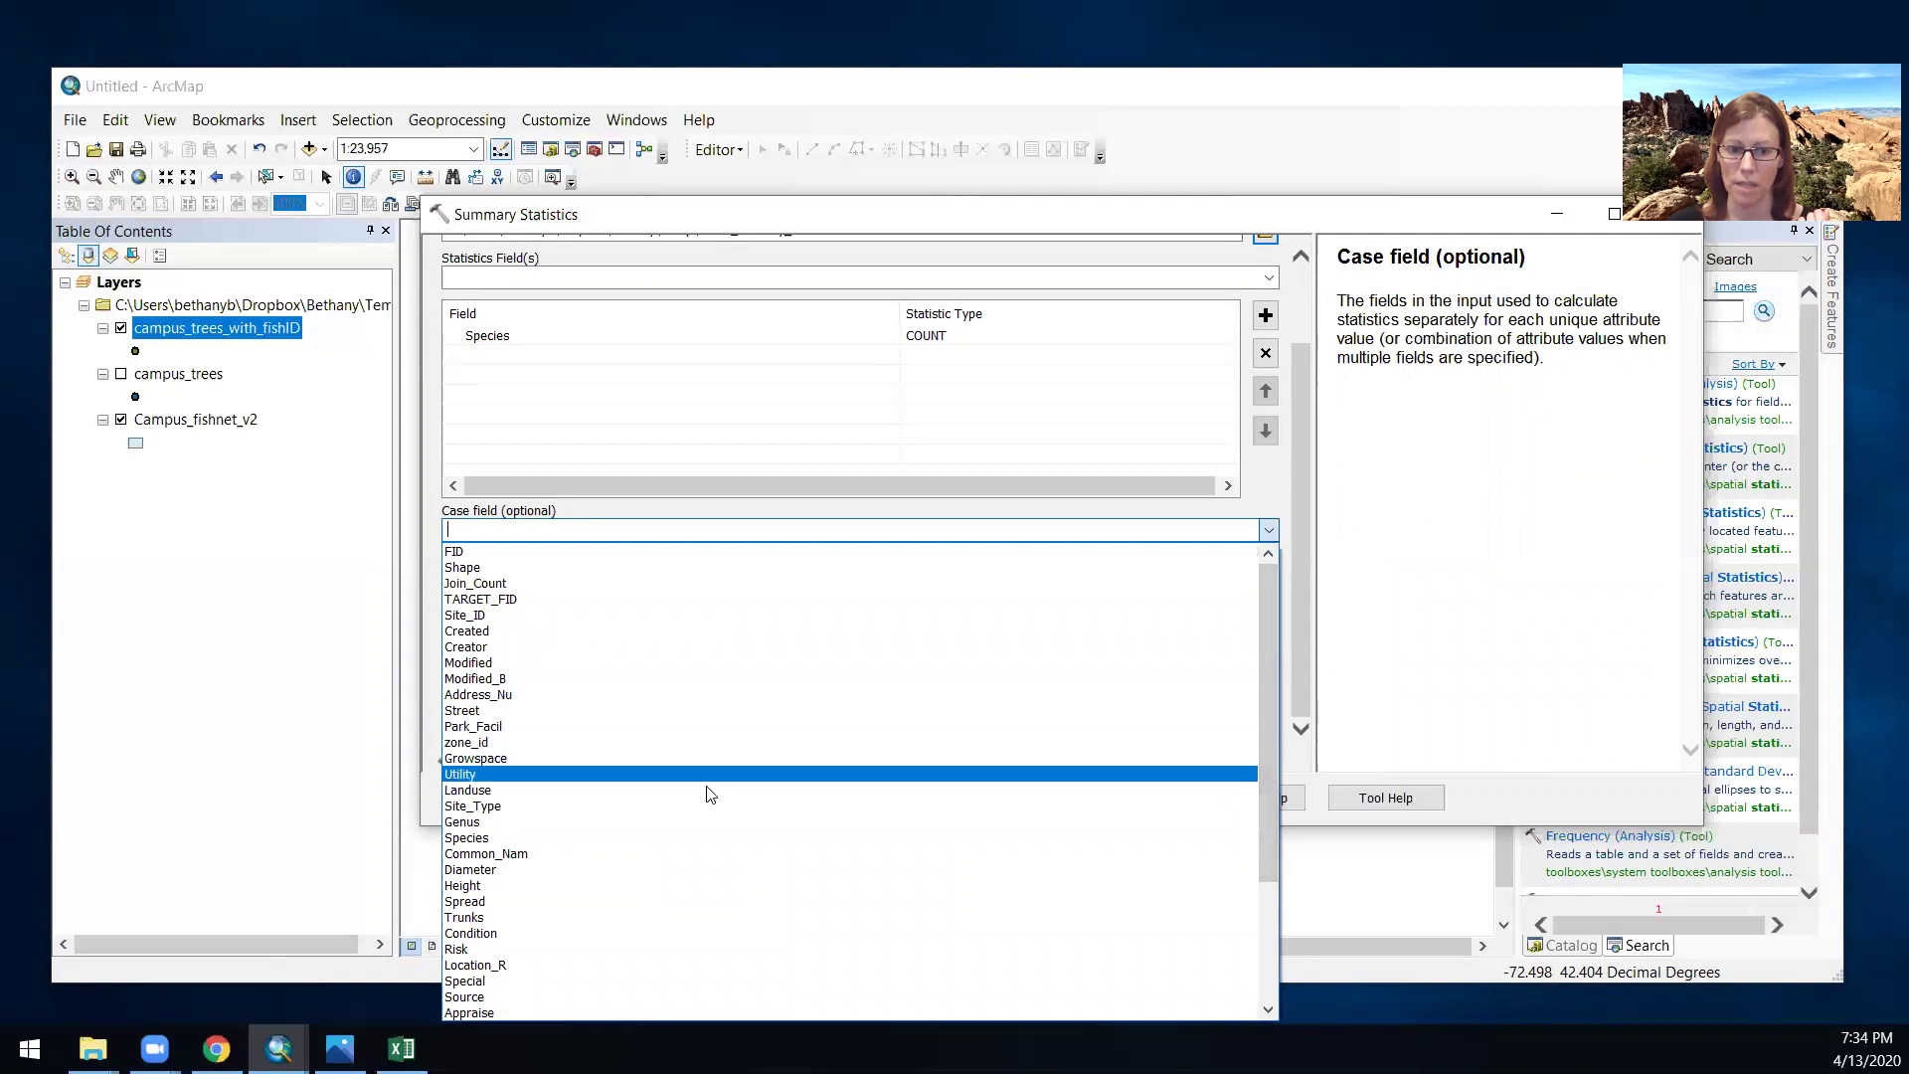
click(656, 843)
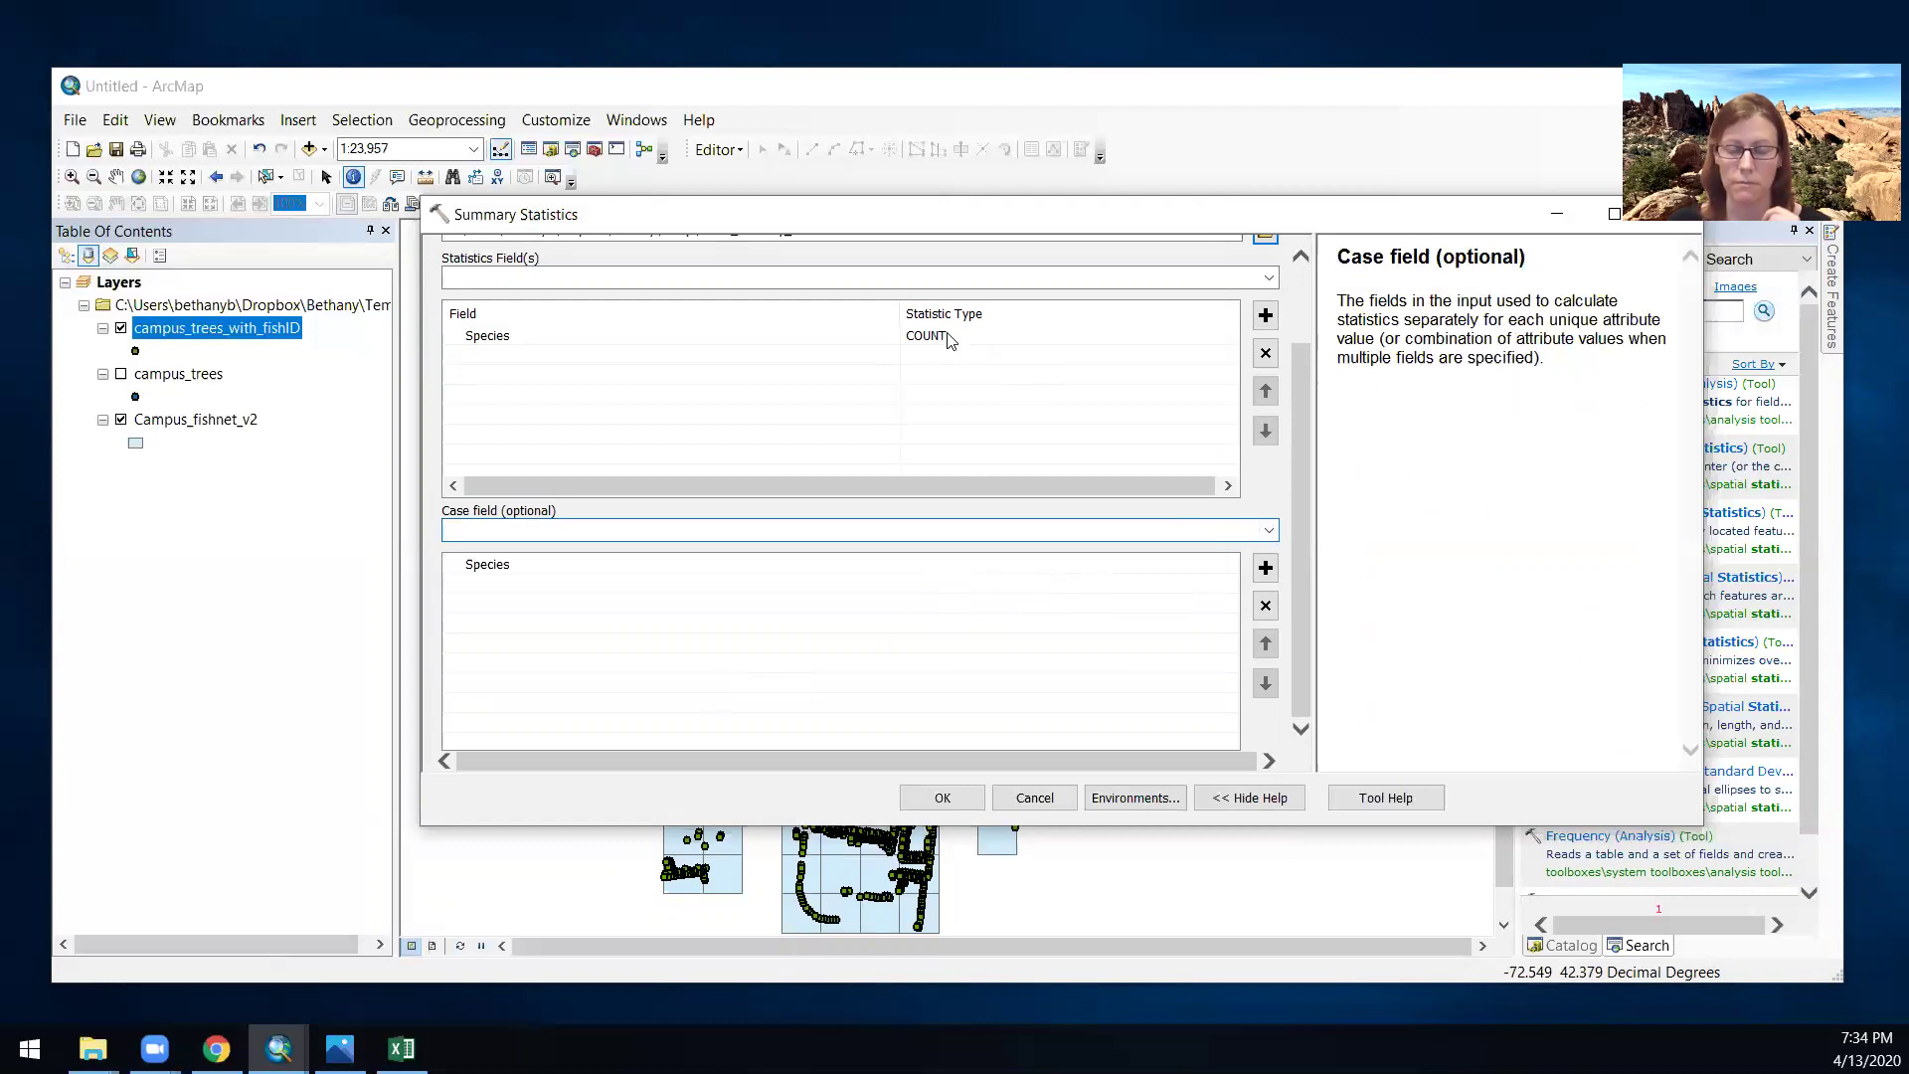
click(1276, 535)
scroll(1154, 852, down, 5)
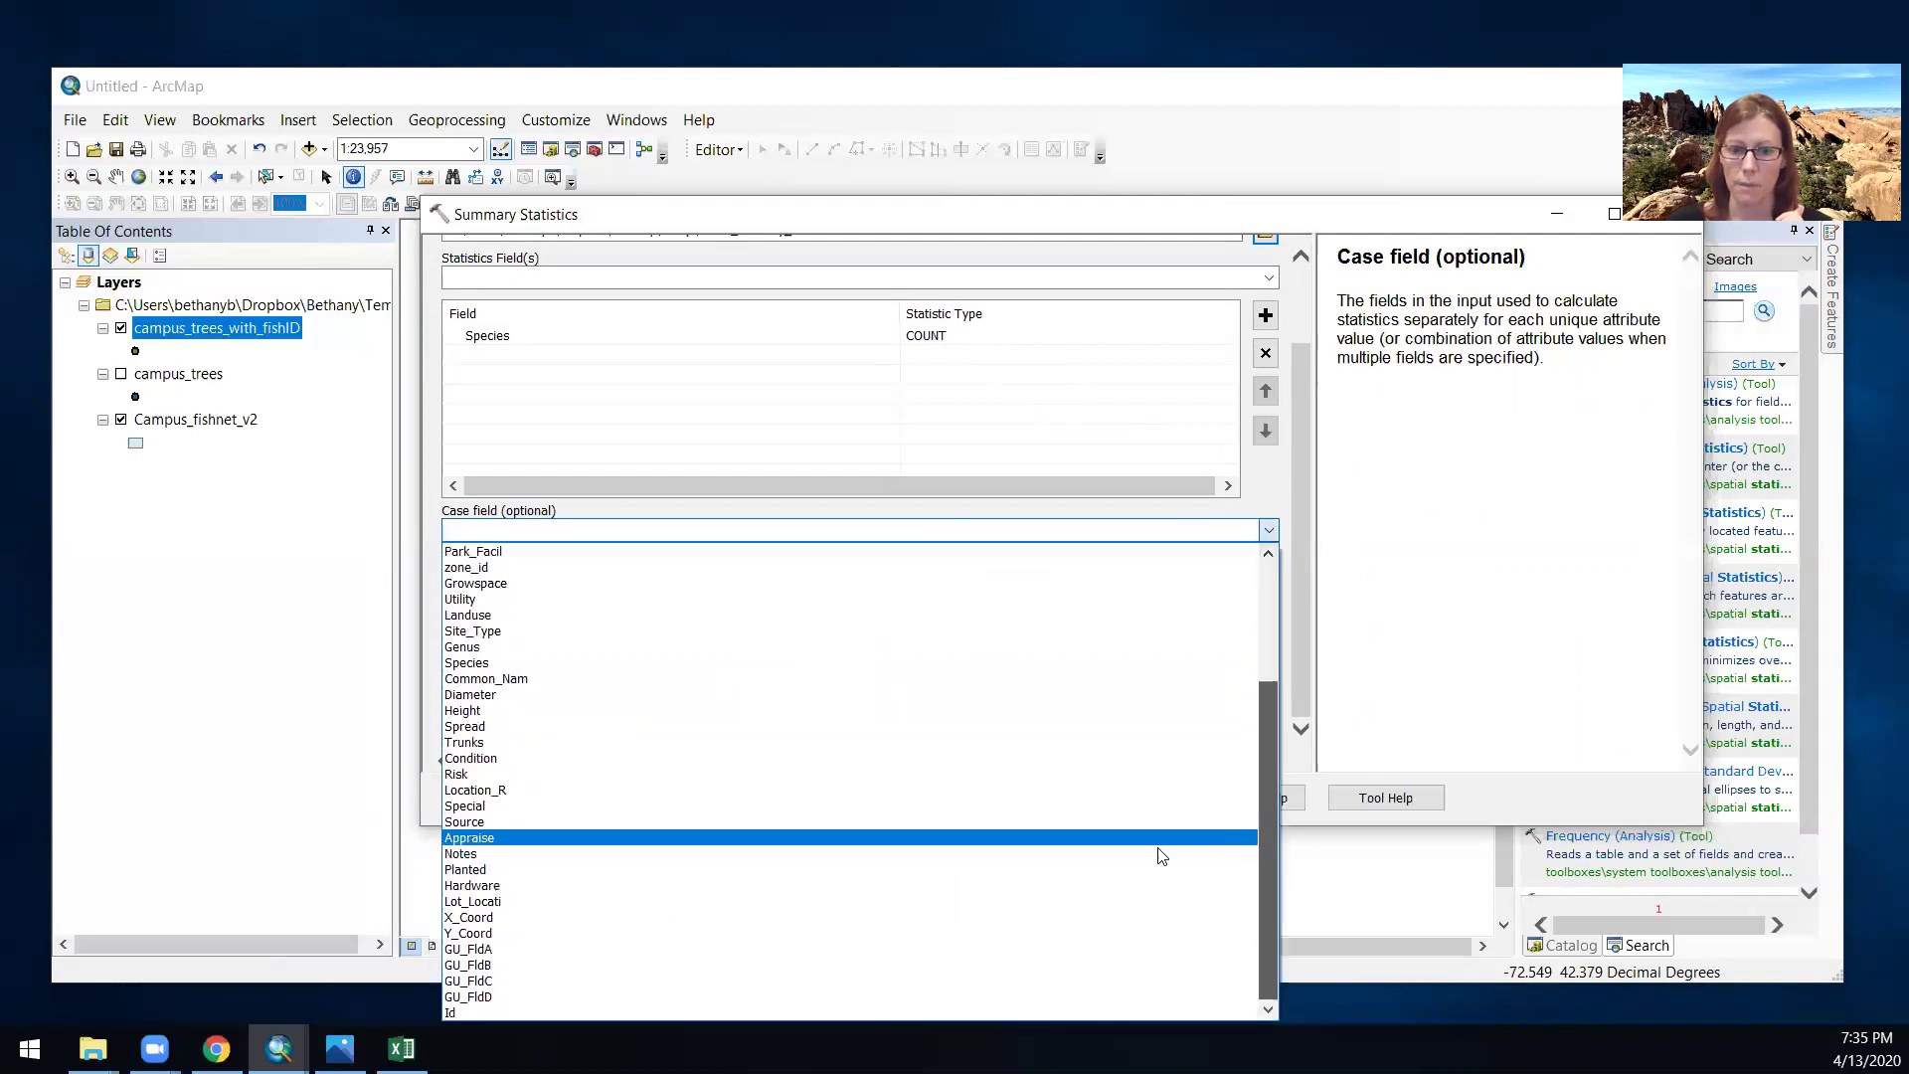
click(557, 1013)
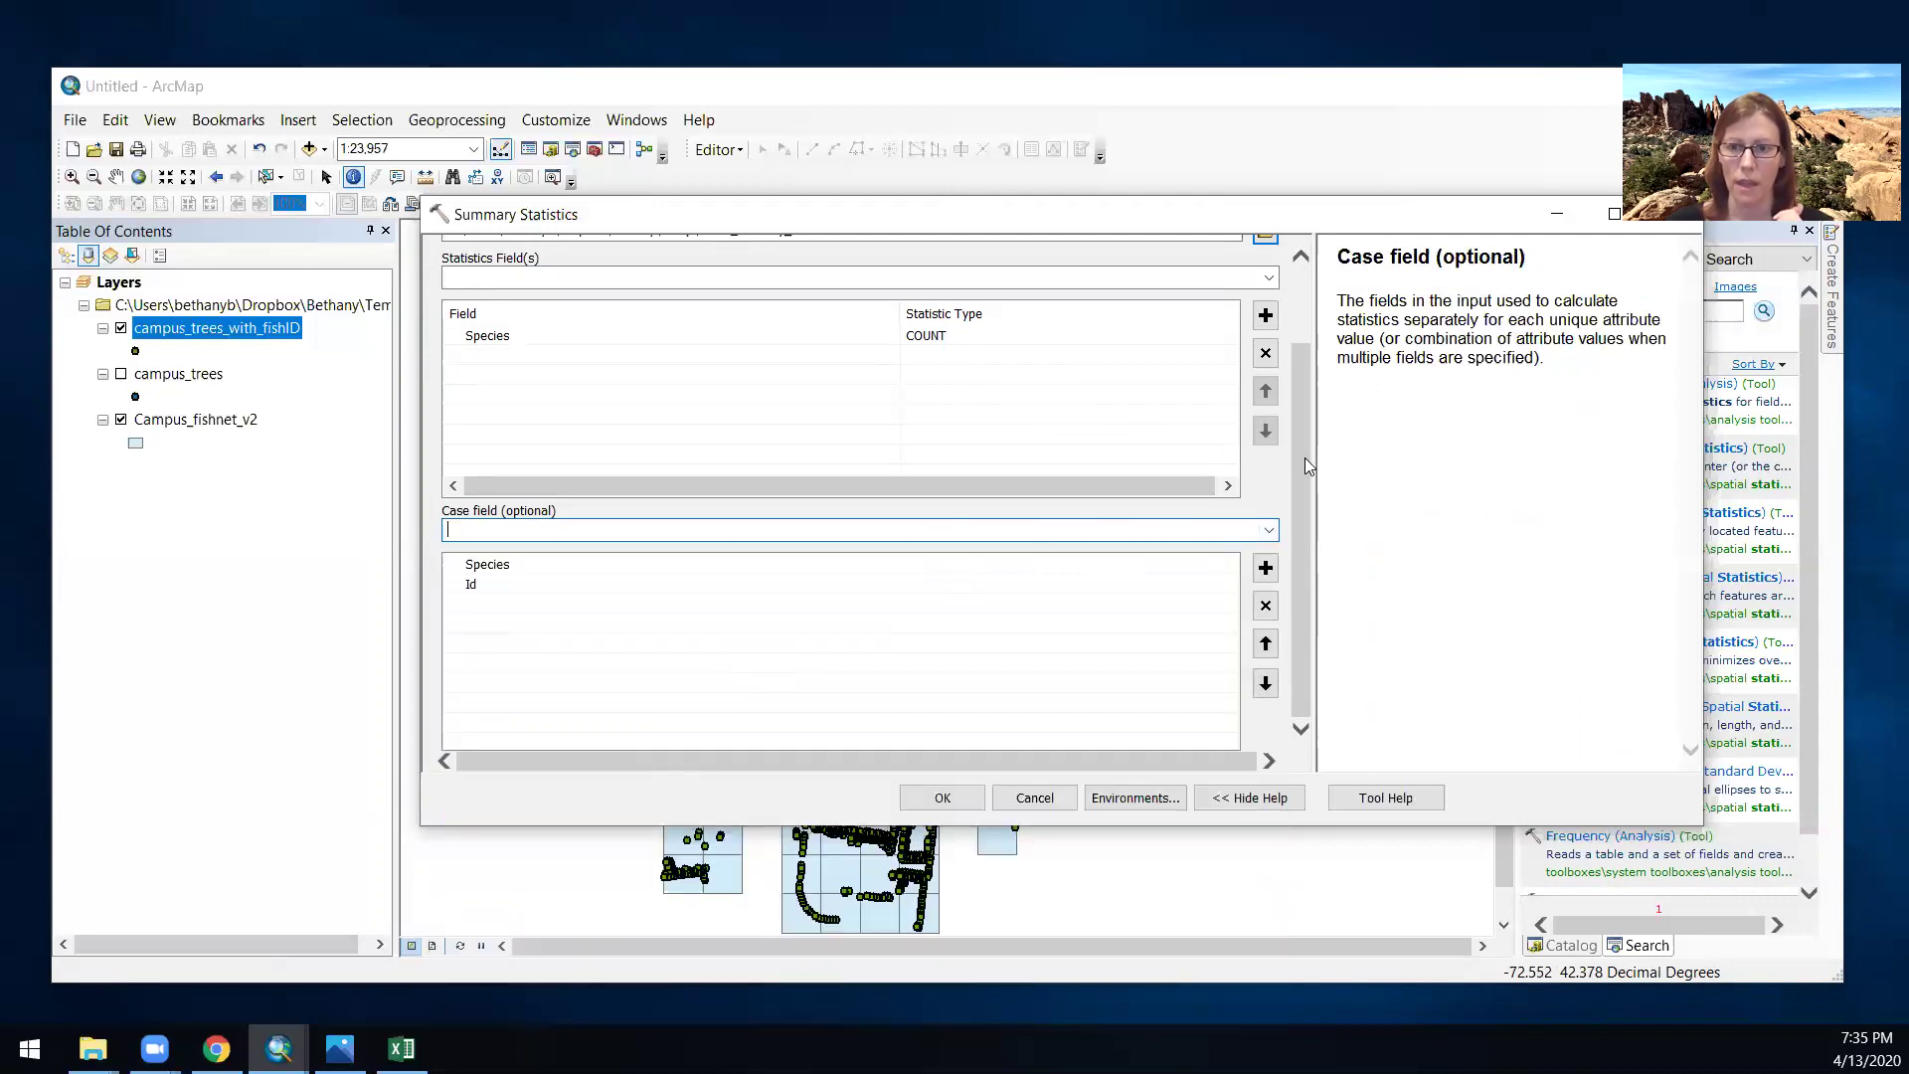
click(942, 799)
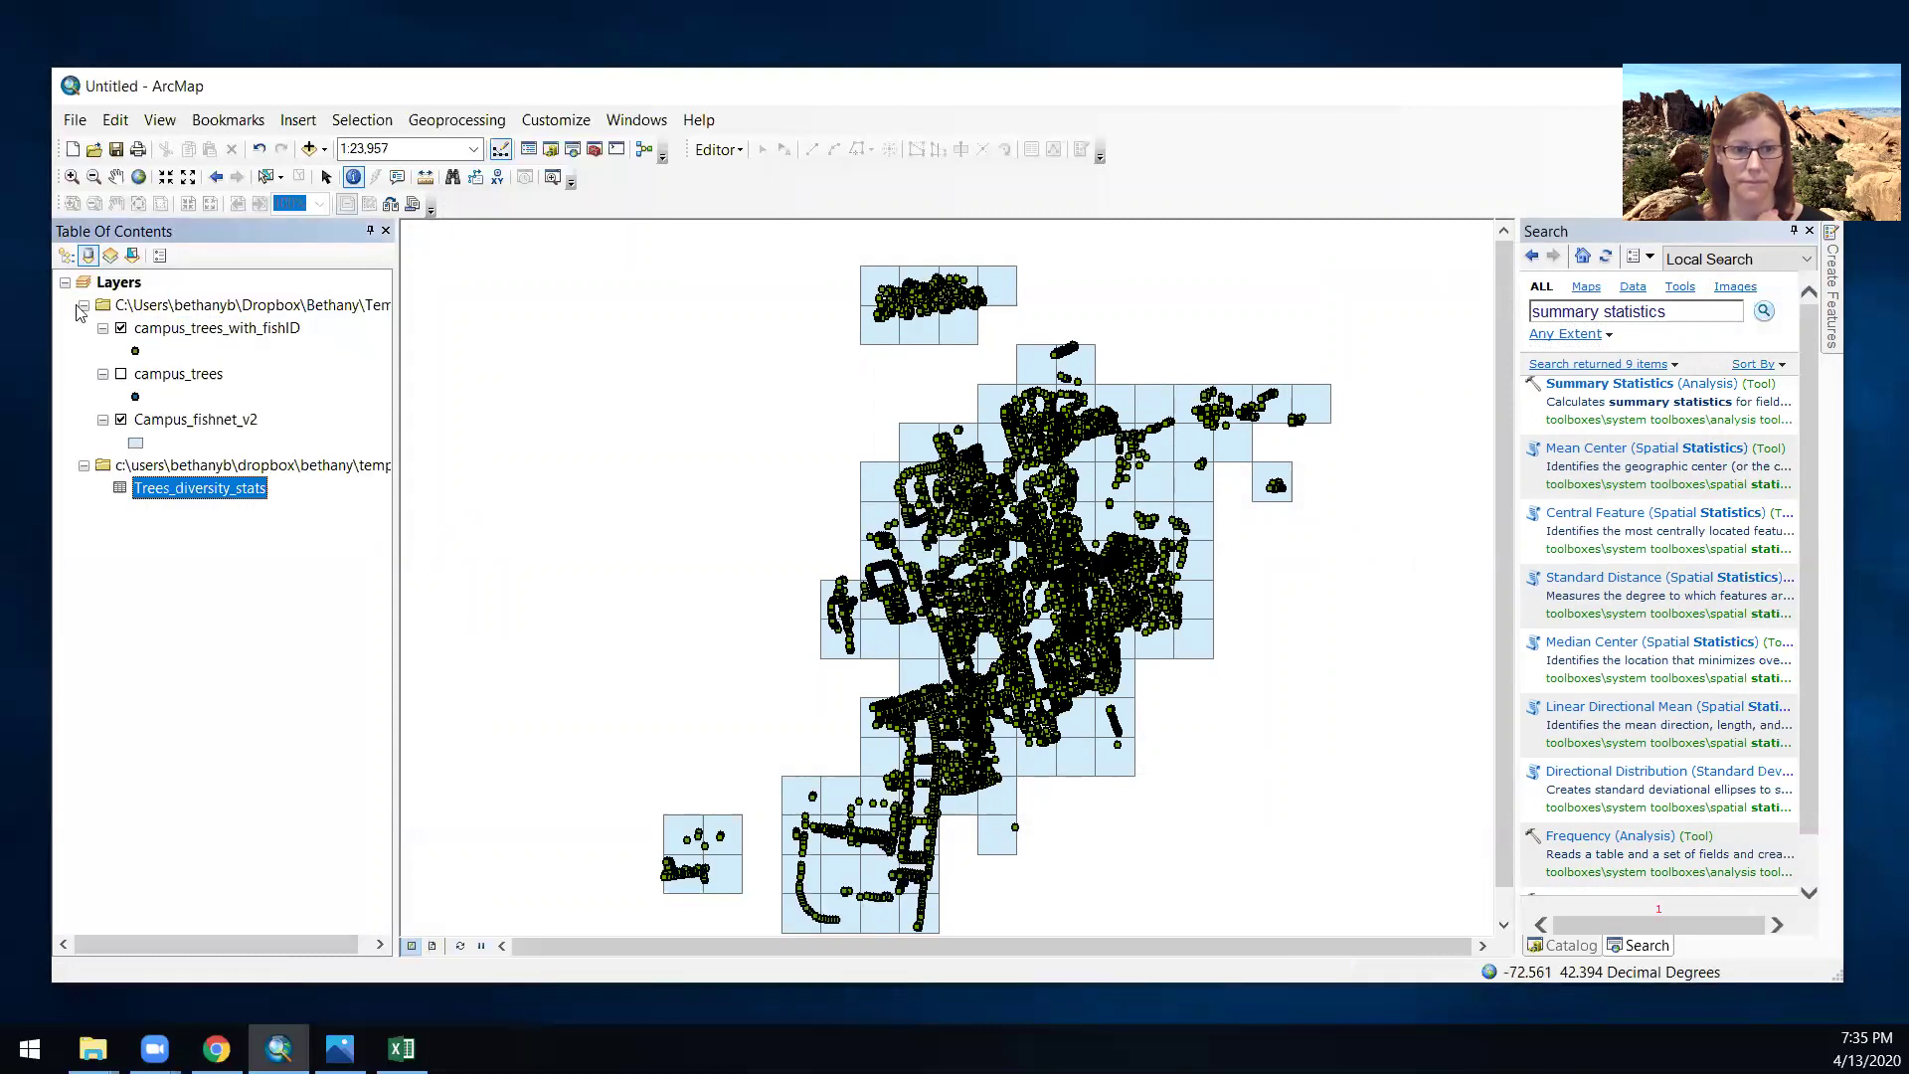
- Open the Trees_diversity_stats table and sort its records by the ID field in ascending order
right_click(200, 487)
click(270, 509)
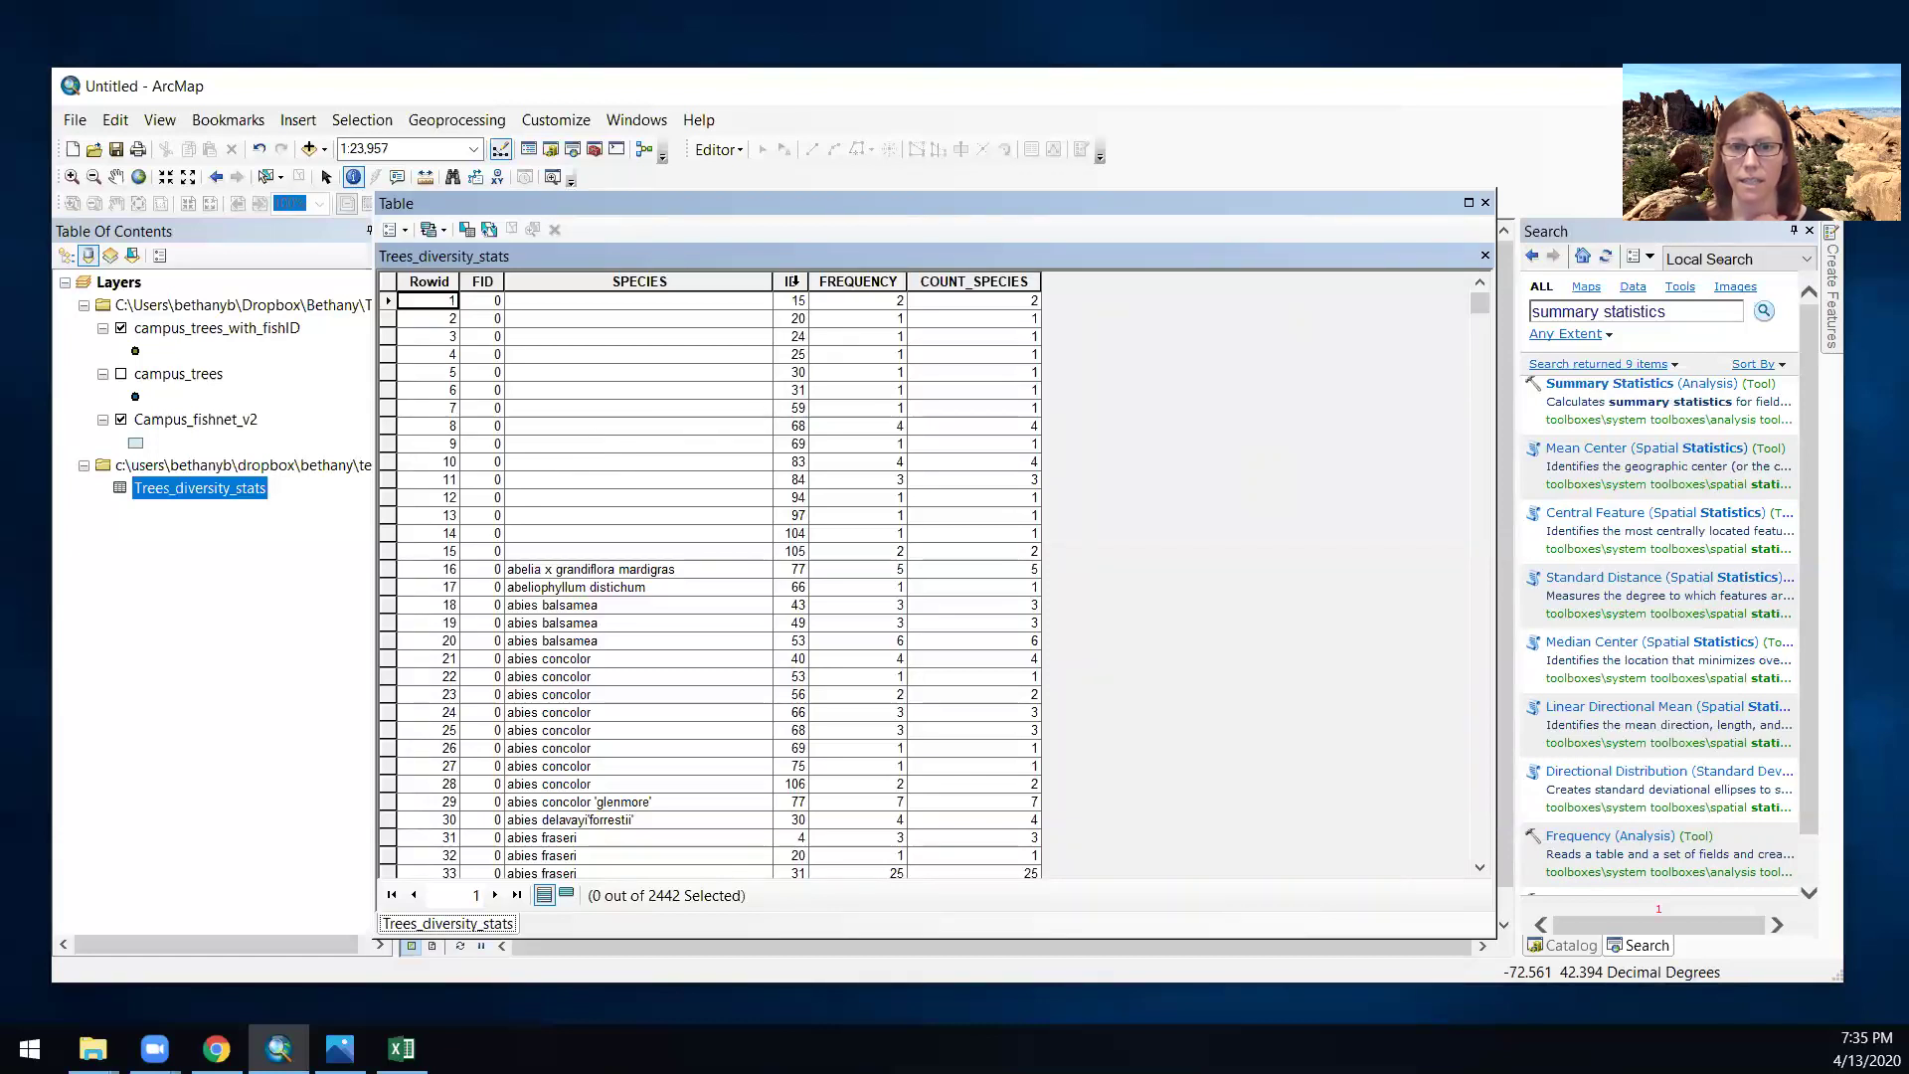
click(791, 282)
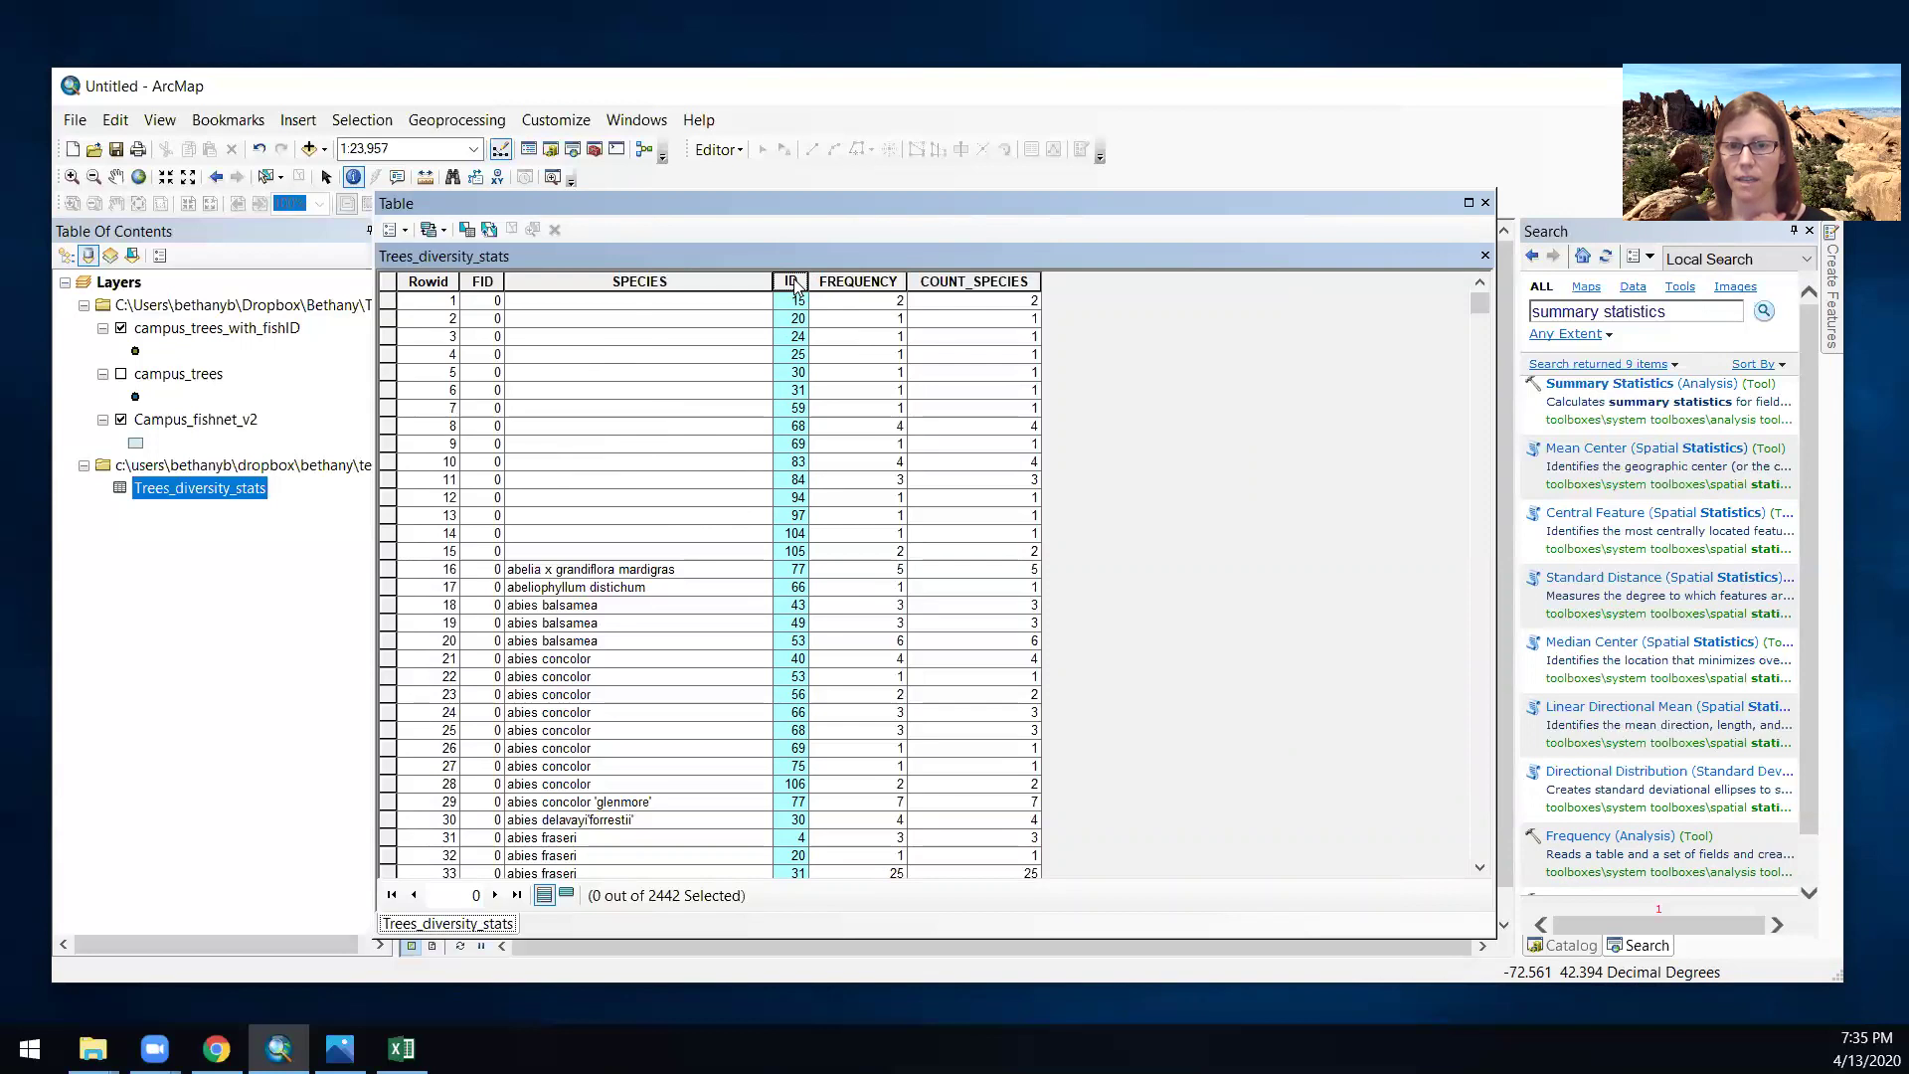
right_click(793, 284)
click(817, 296)
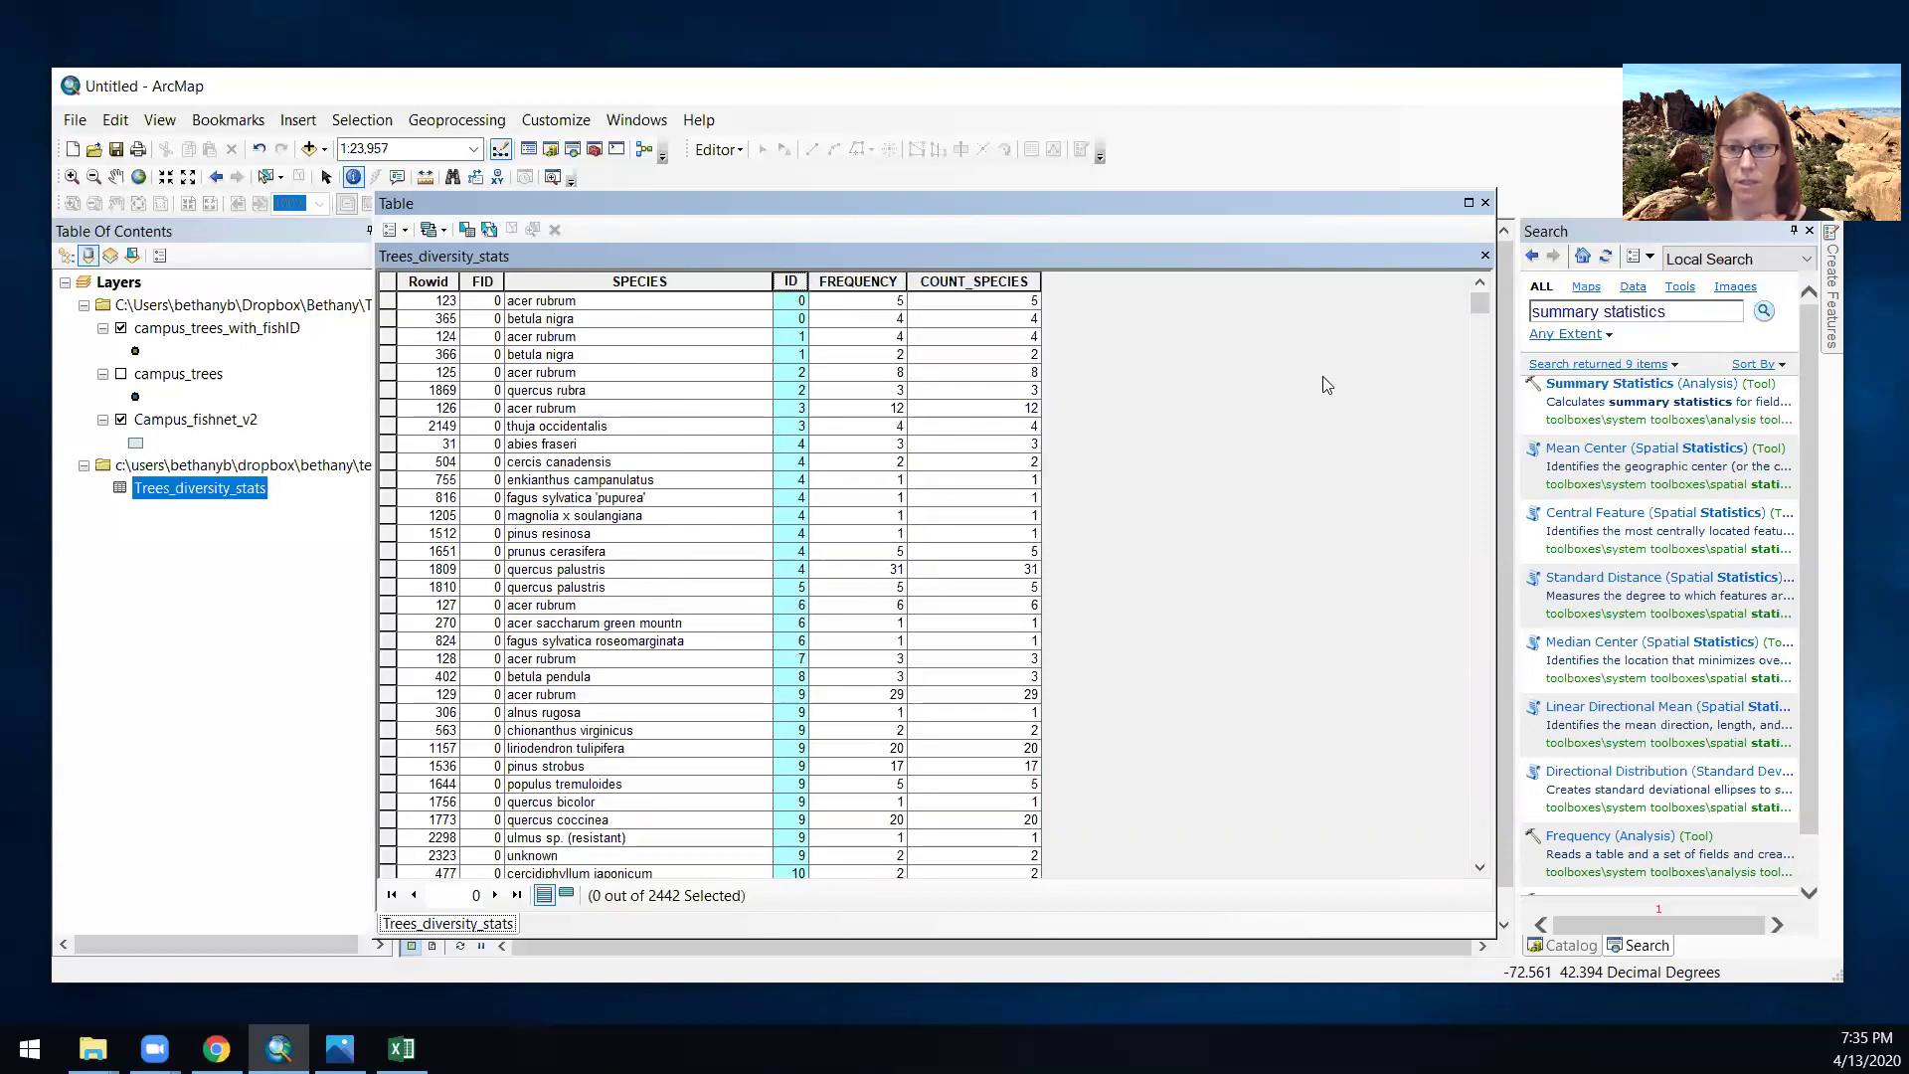
mouse_move(1478, 304)
mouse_down()
mouse_move(1482, 850)
mouse_move(1480, 283)
mouse_up()
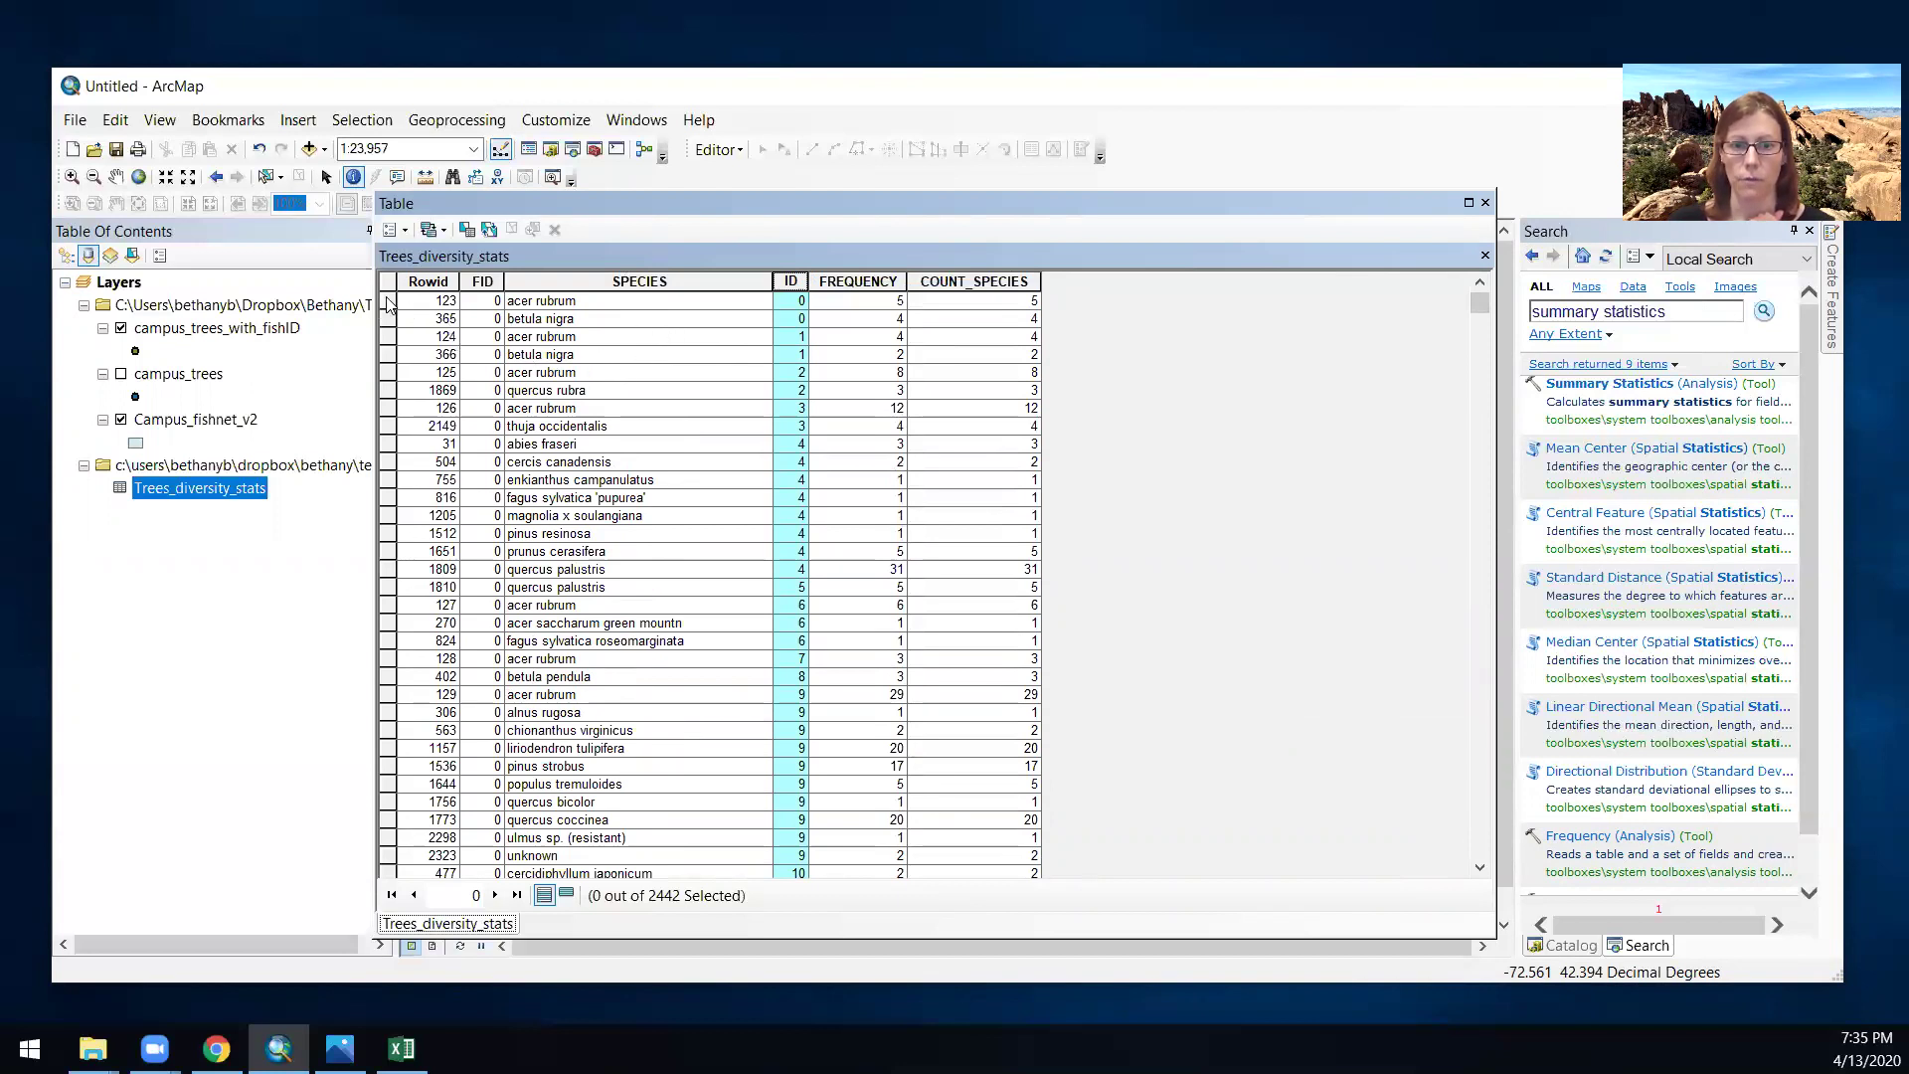
- Examine the species records belonging to cell IDs 0, 1 and 4 by highlighting each group, and clear the selection
drag(388, 301, 388, 318)
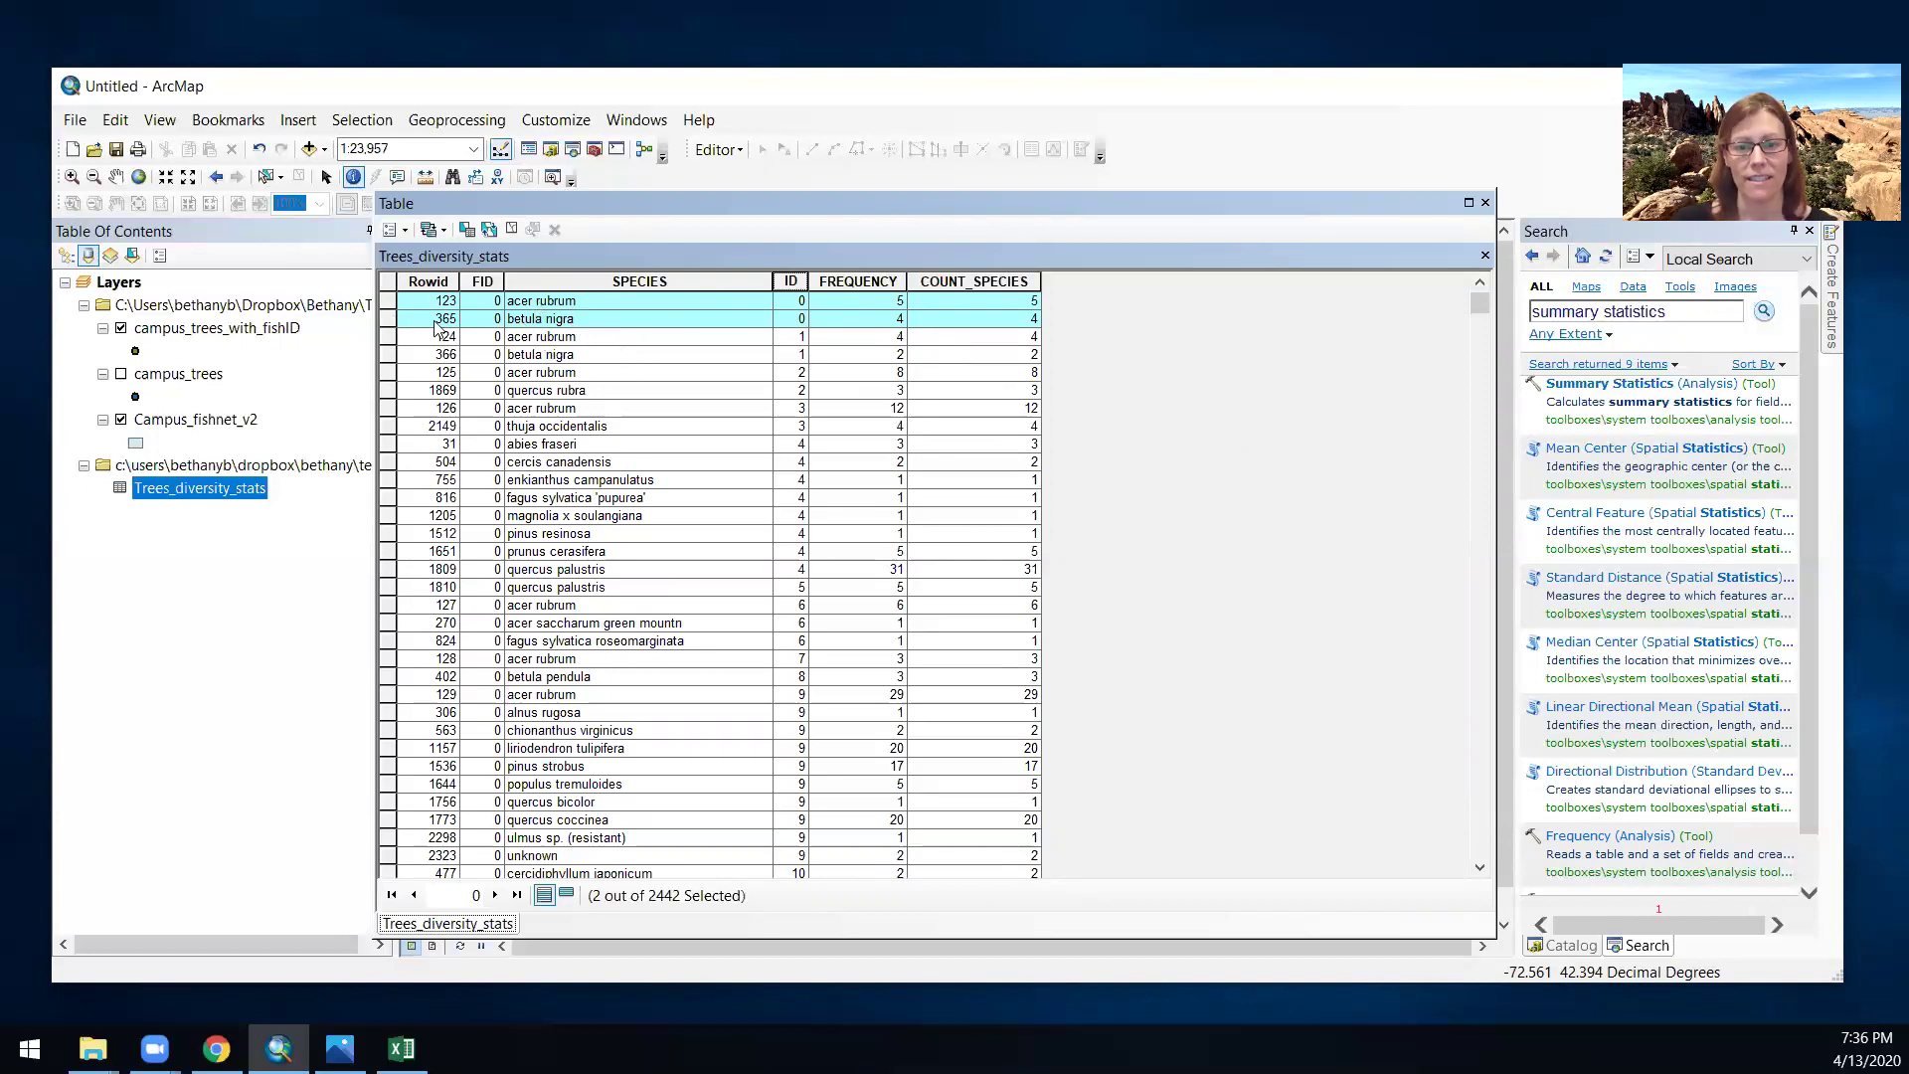
drag(388, 336, 388, 354)
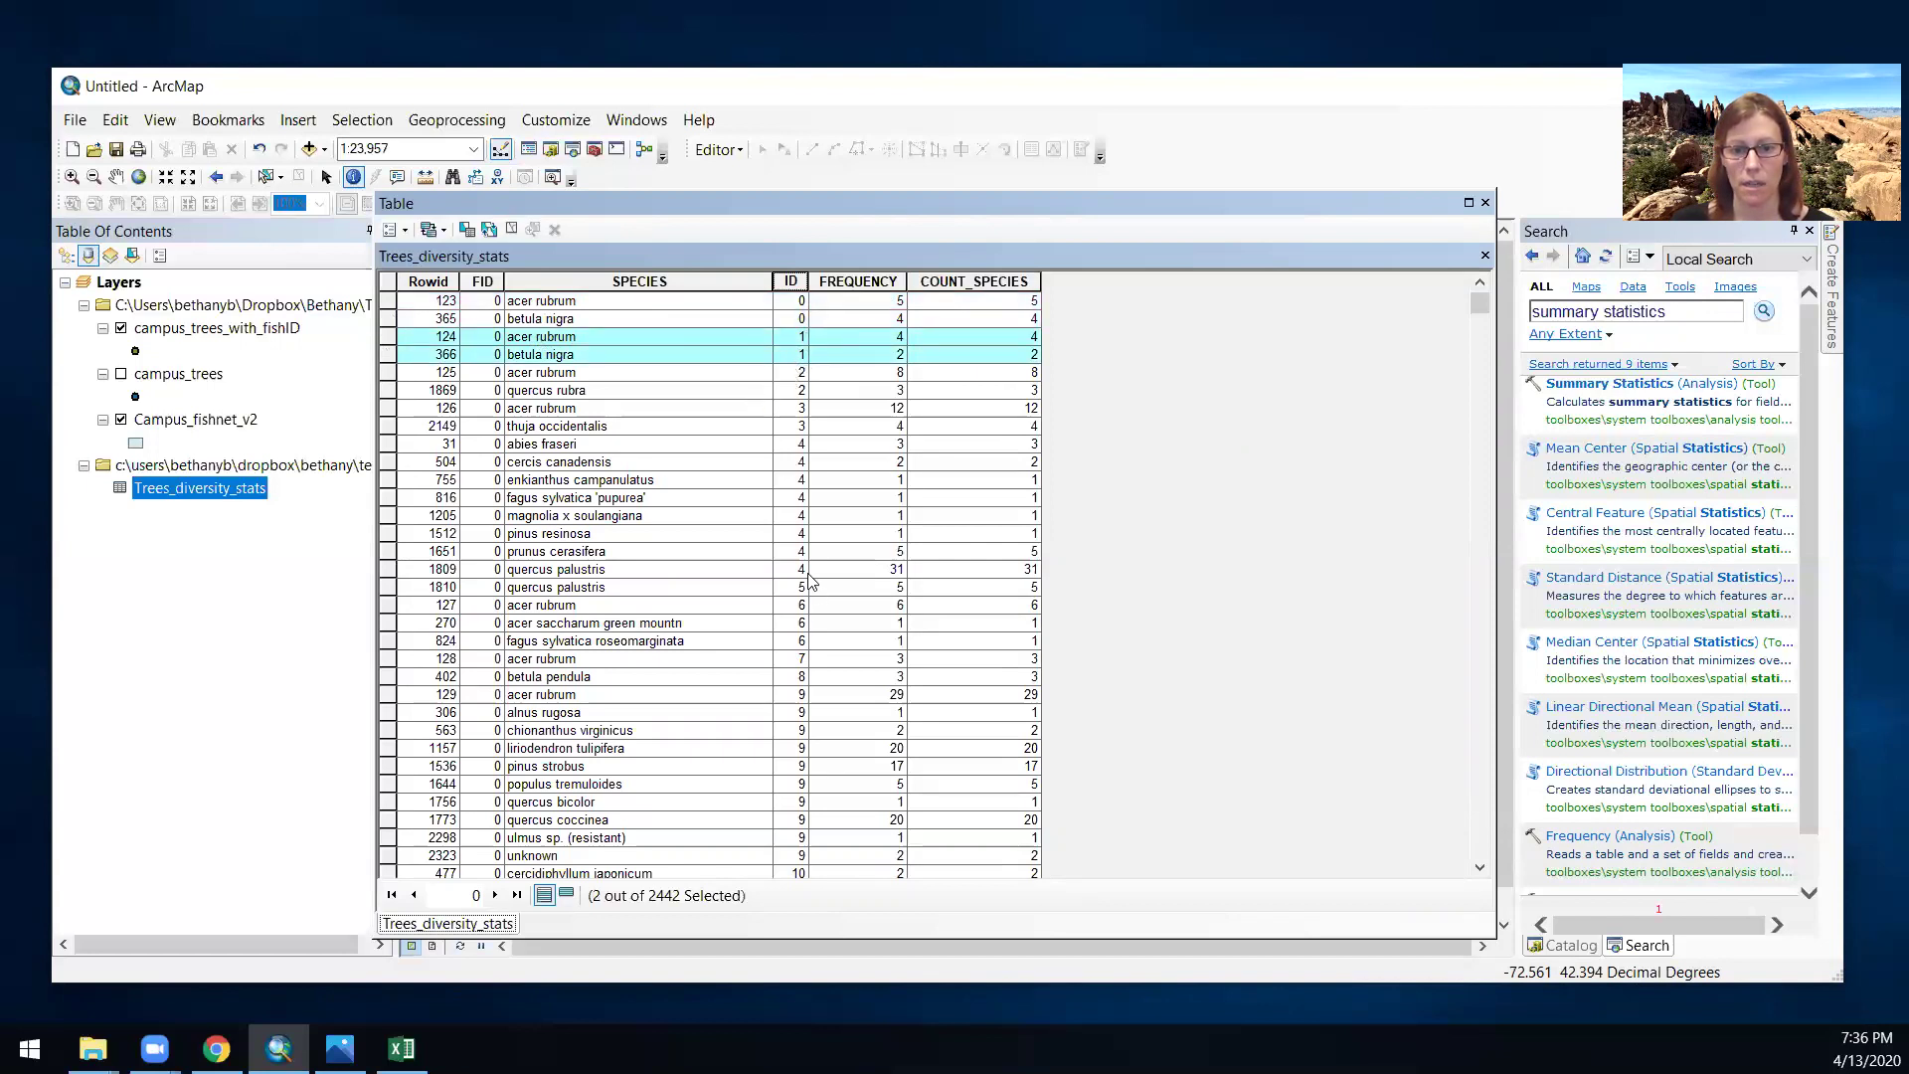
click(390, 448)
drag(390, 454, 388, 569)
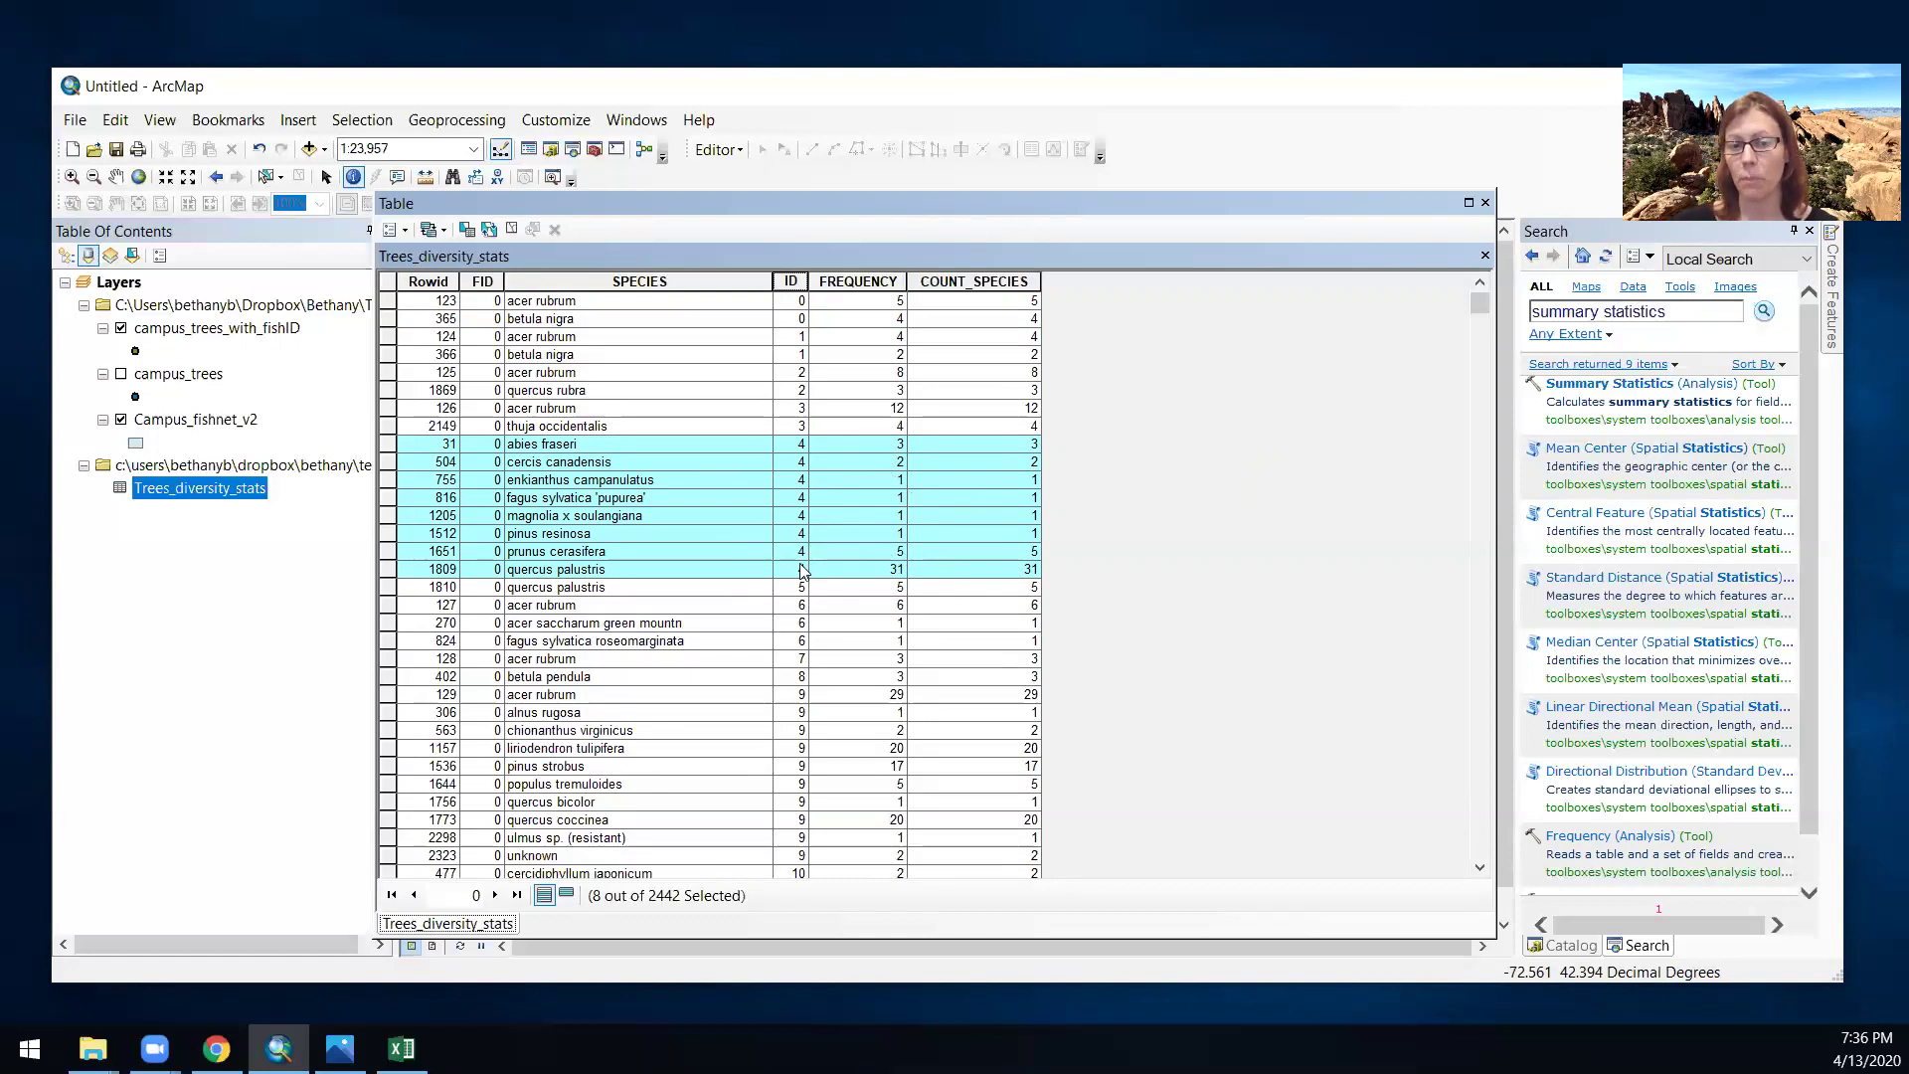
click(513, 229)
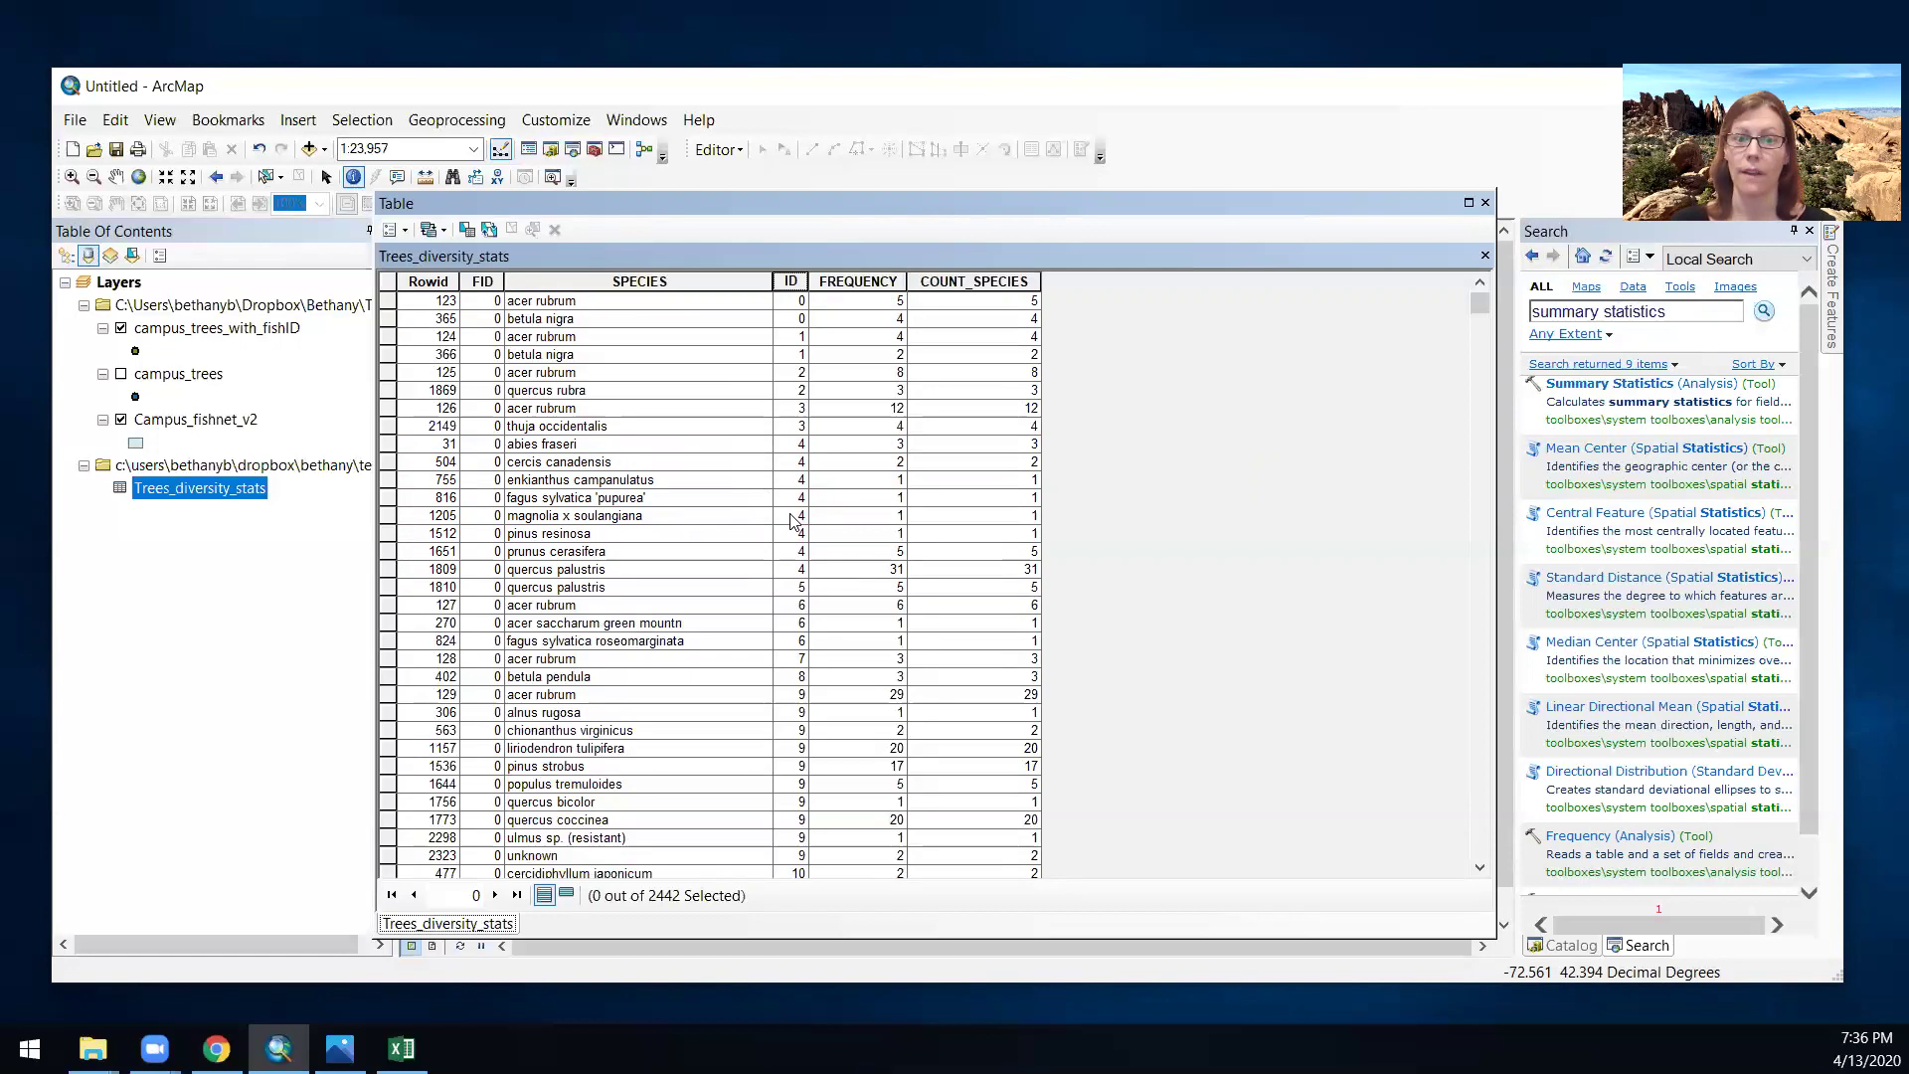
drag(388, 300, 388, 318)
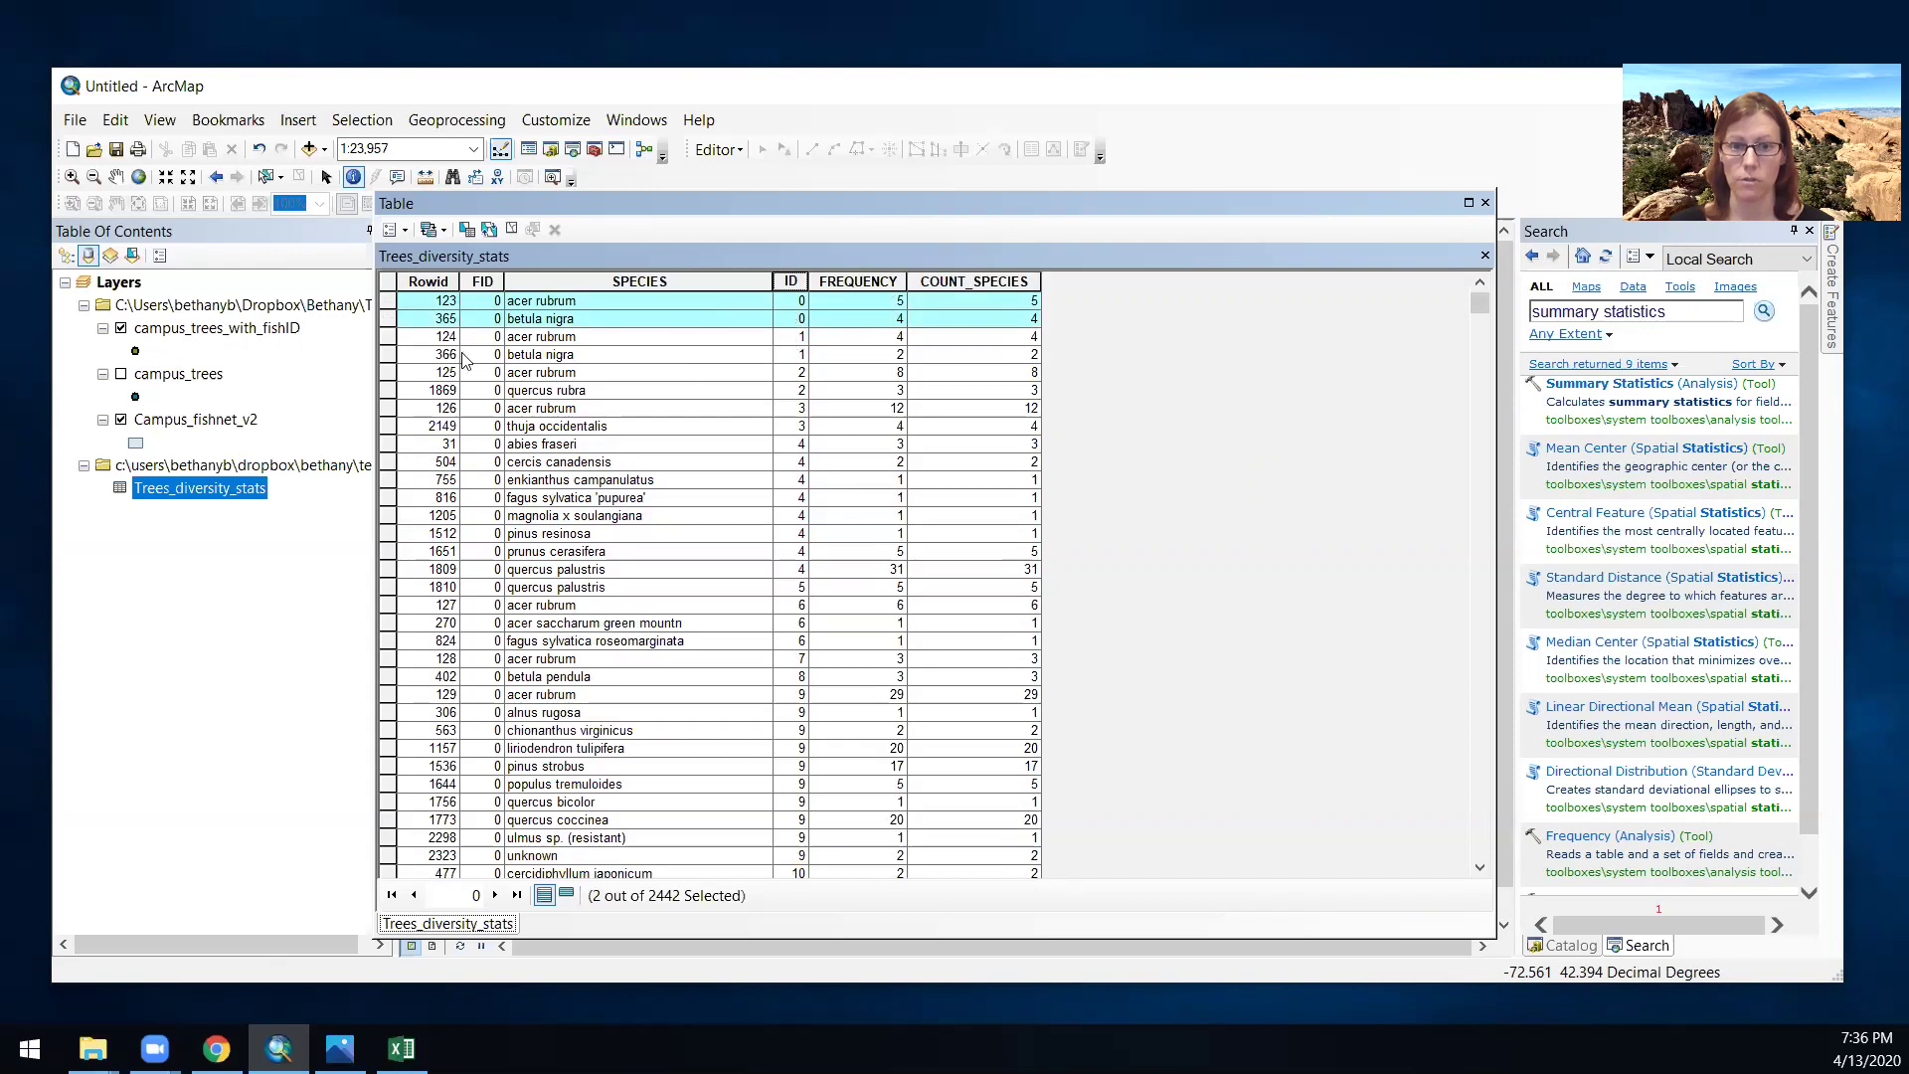
drag(388, 336, 388, 354)
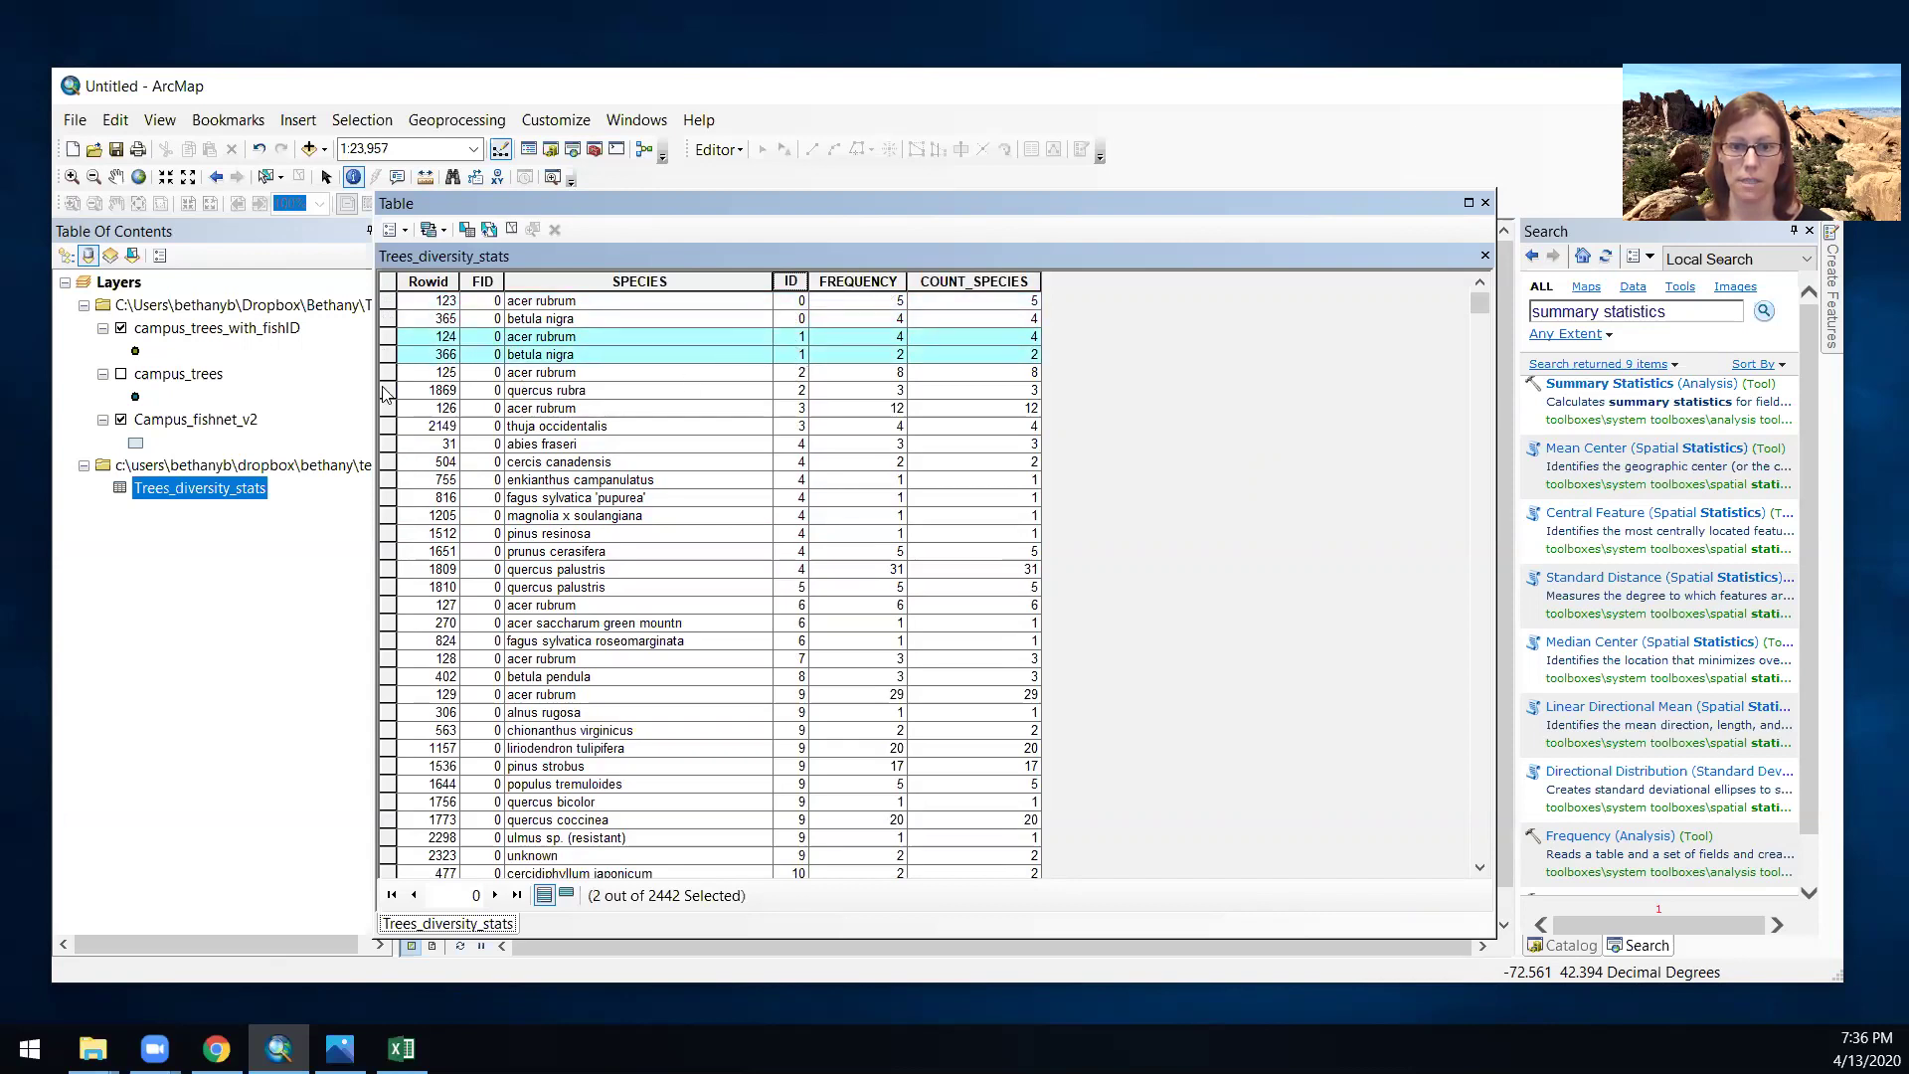
drag(388, 443, 389, 574)
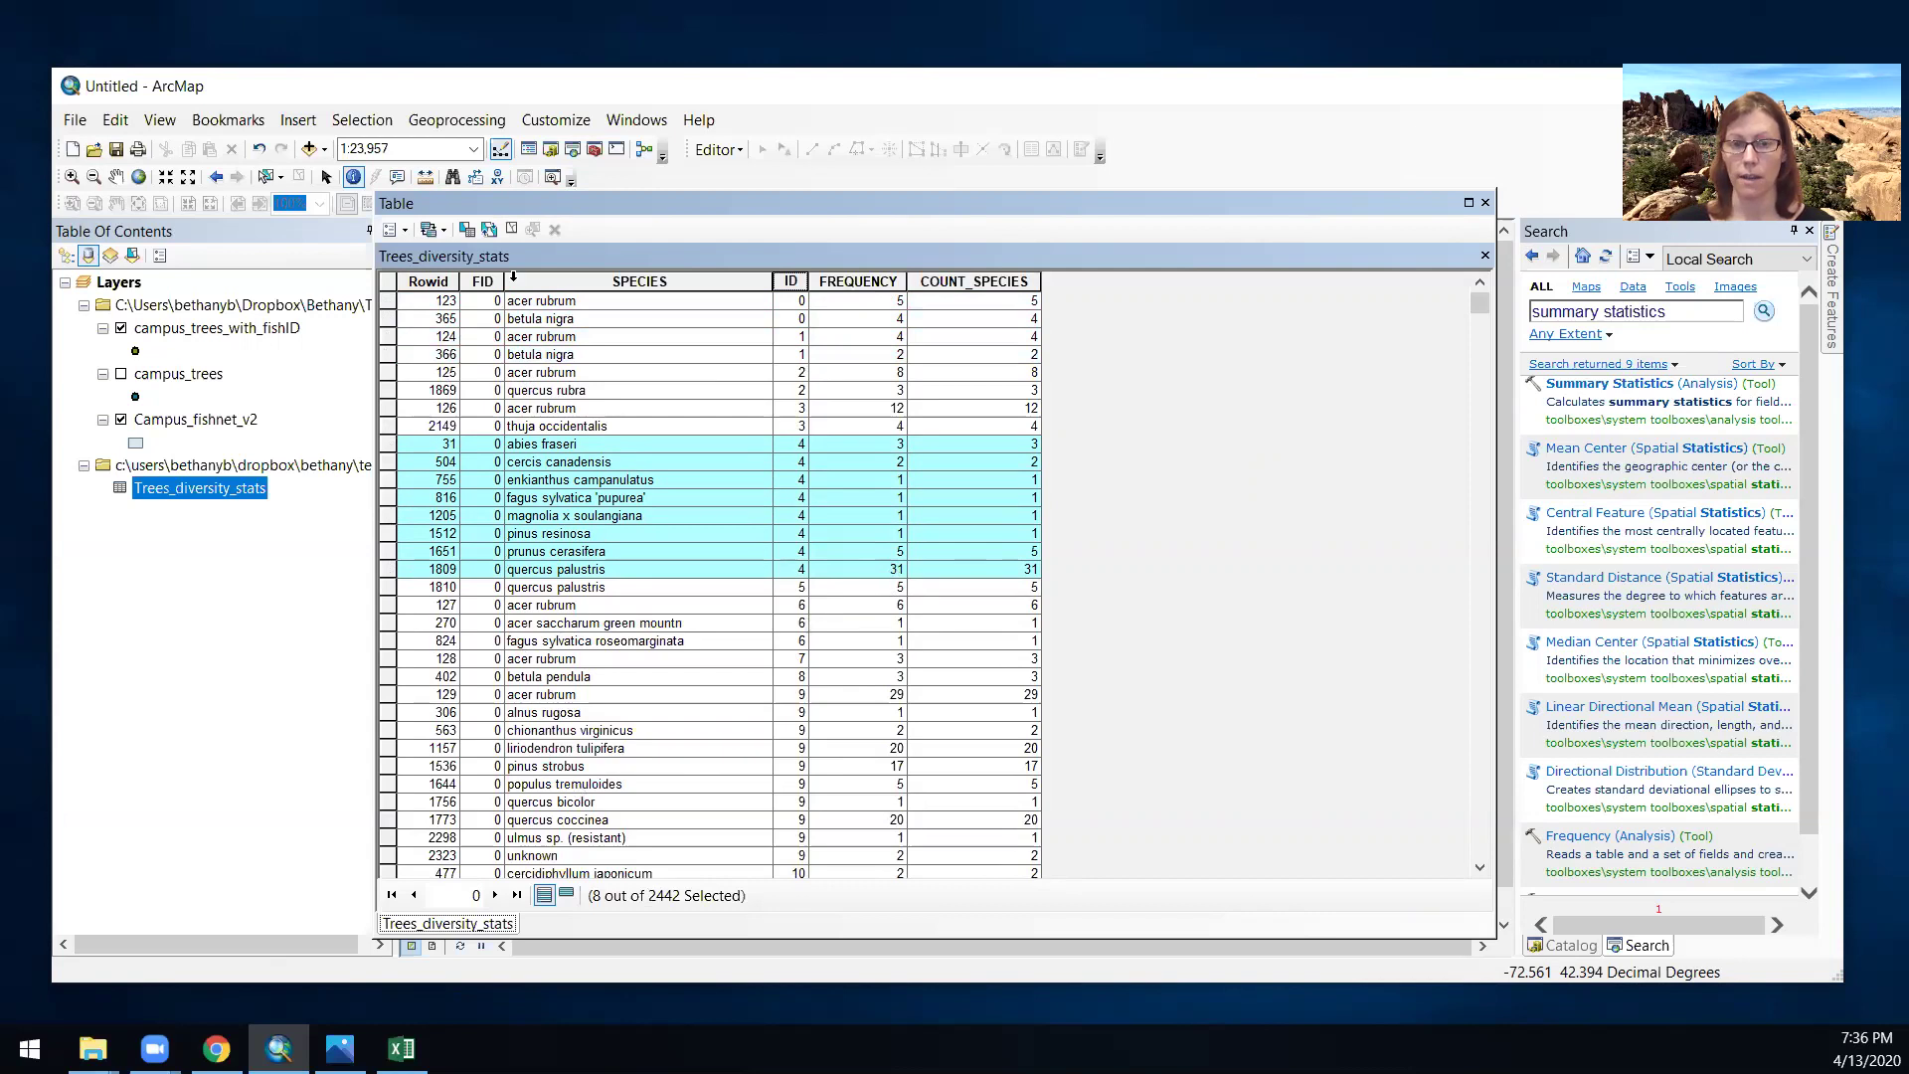
click(489, 229)
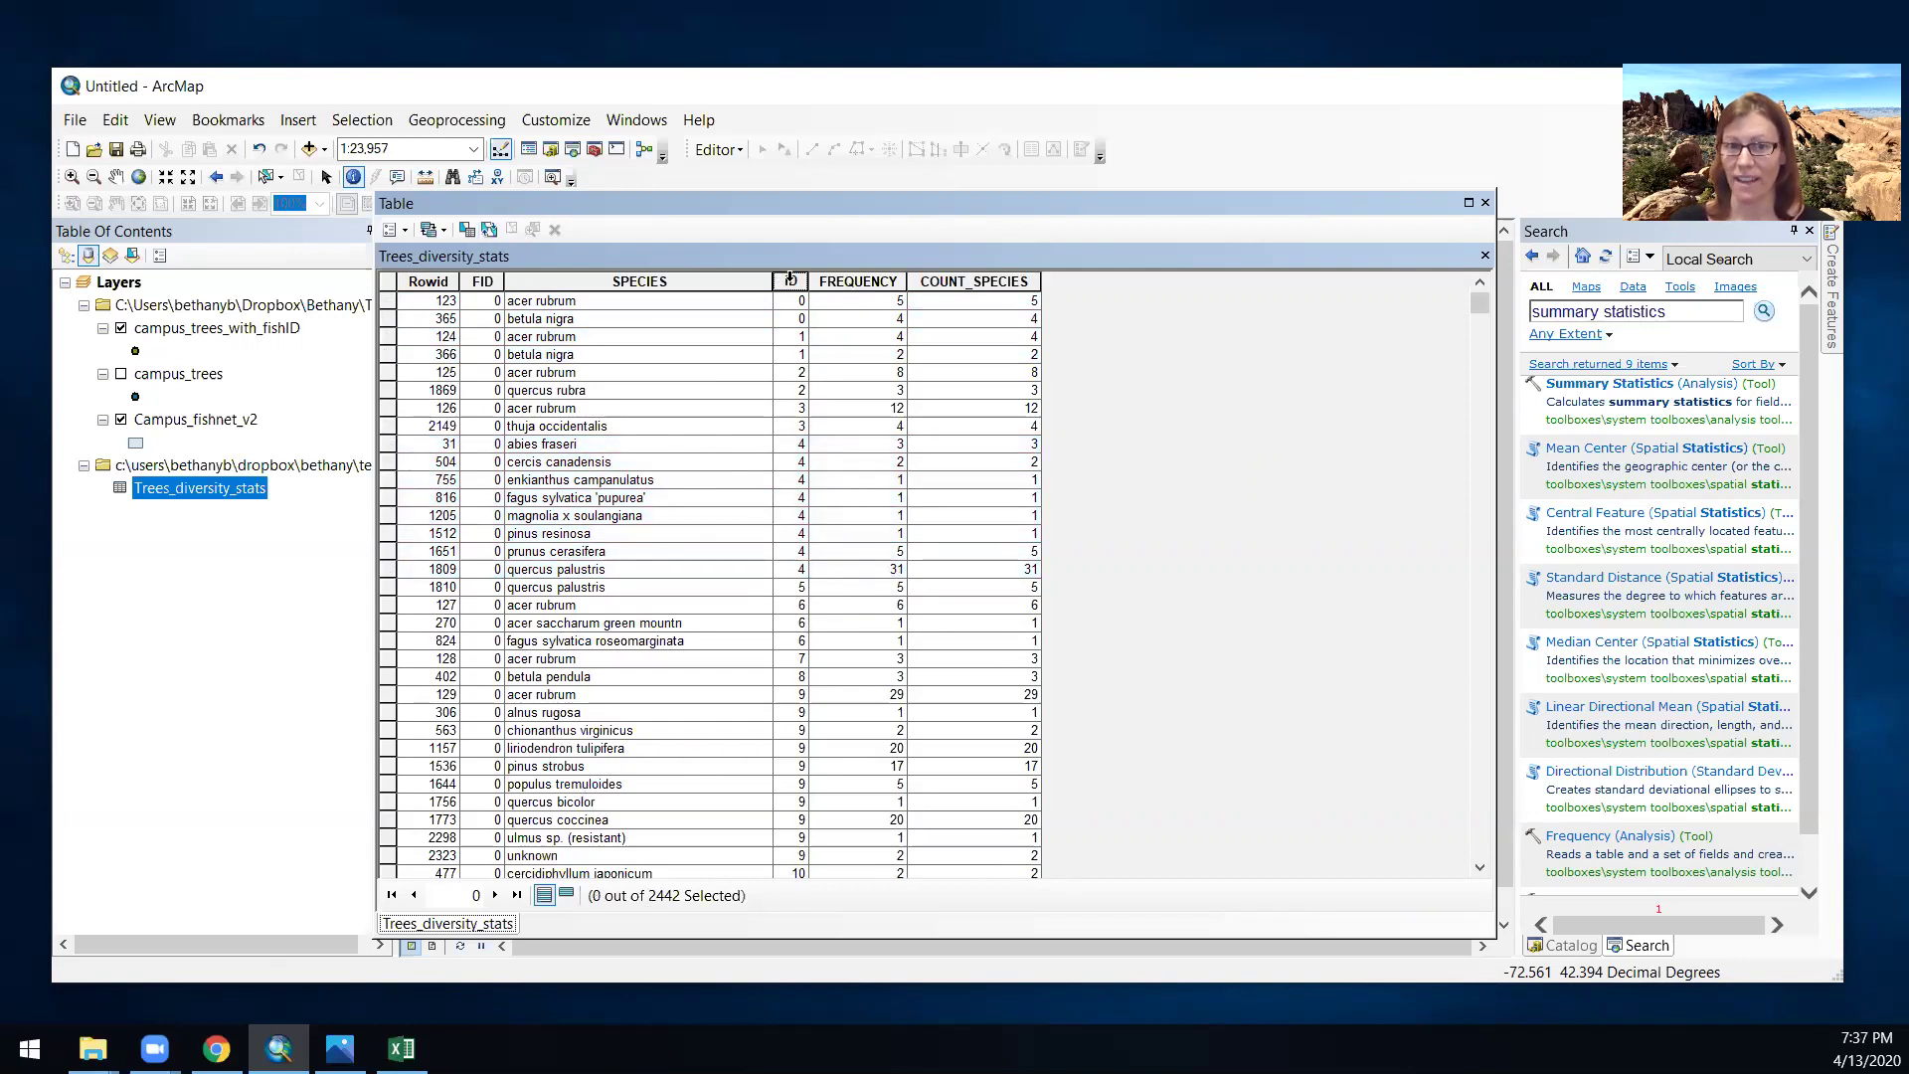
- Set up a Summarize on the ID field with a text file named Tree_diversity_by_fishID.txt in the Temp folder as output
click(791, 280)
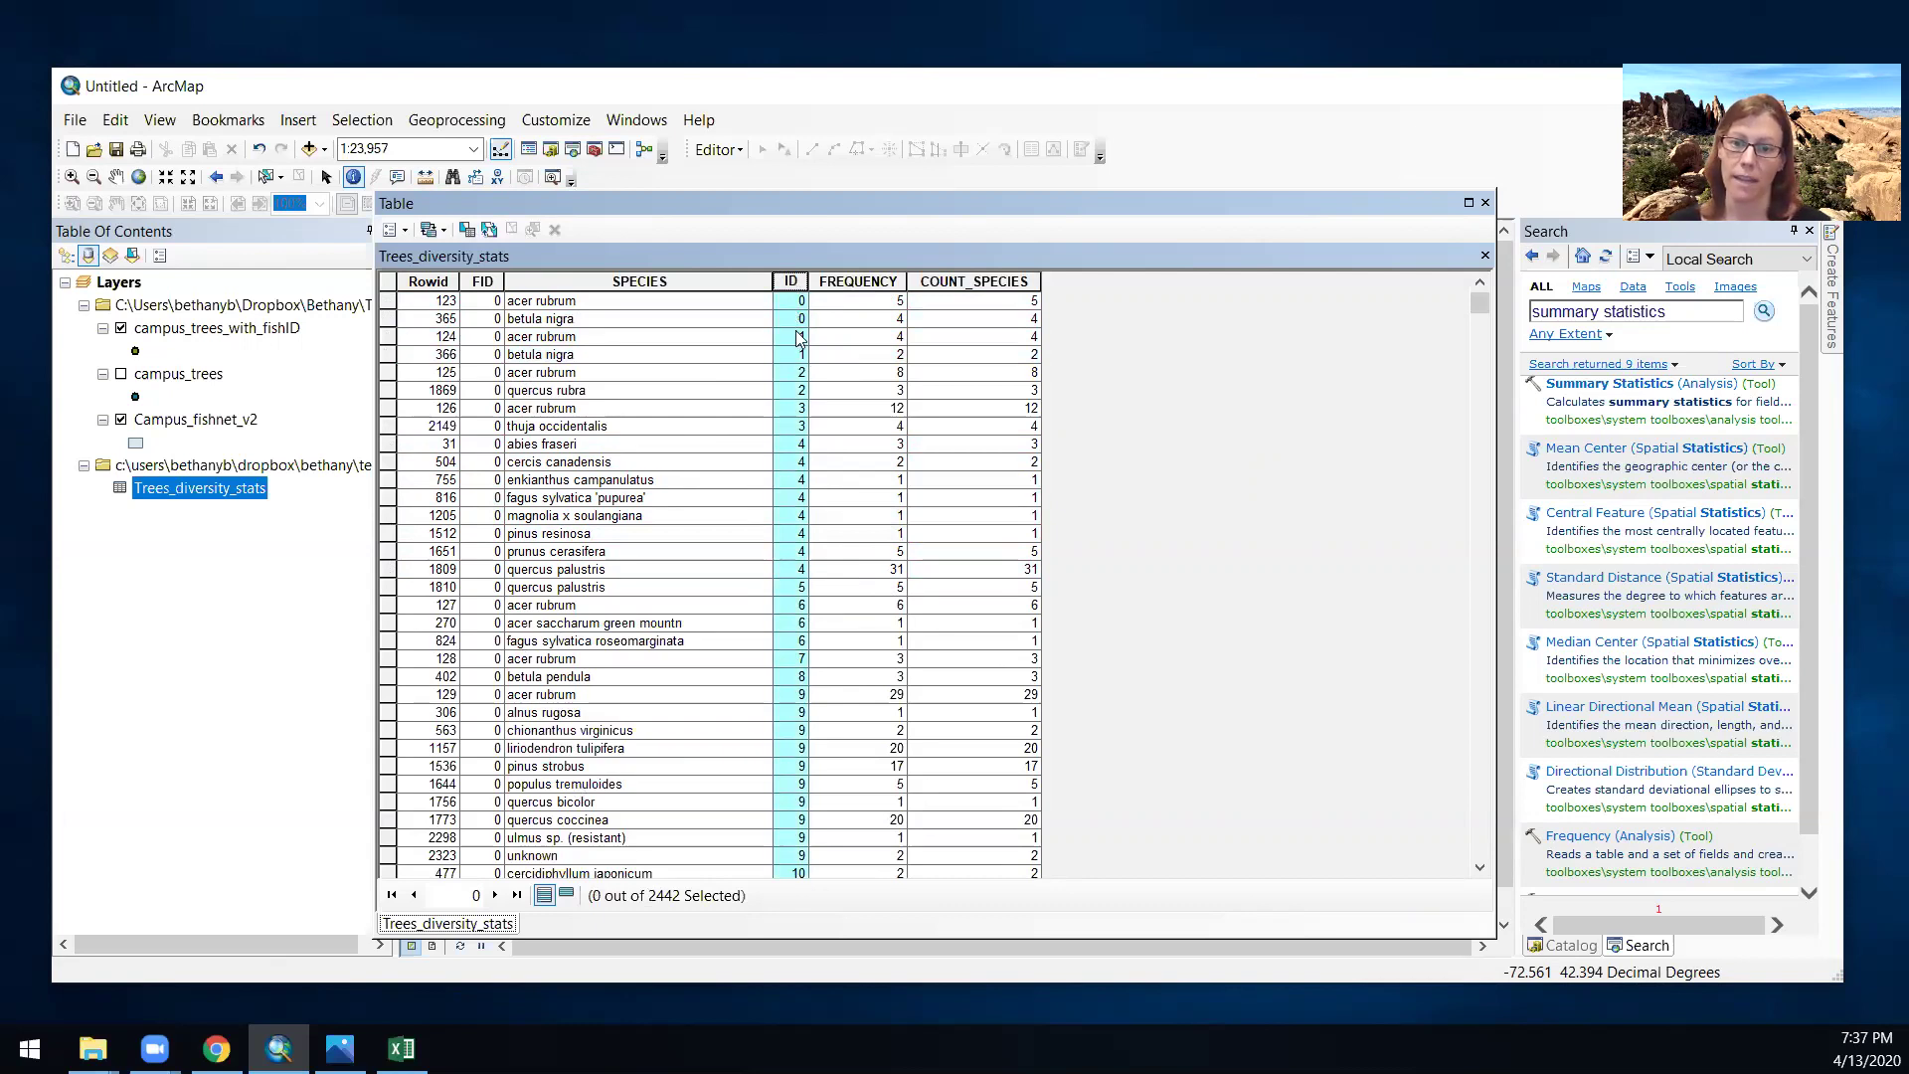
right_click(792, 283)
click(855, 382)
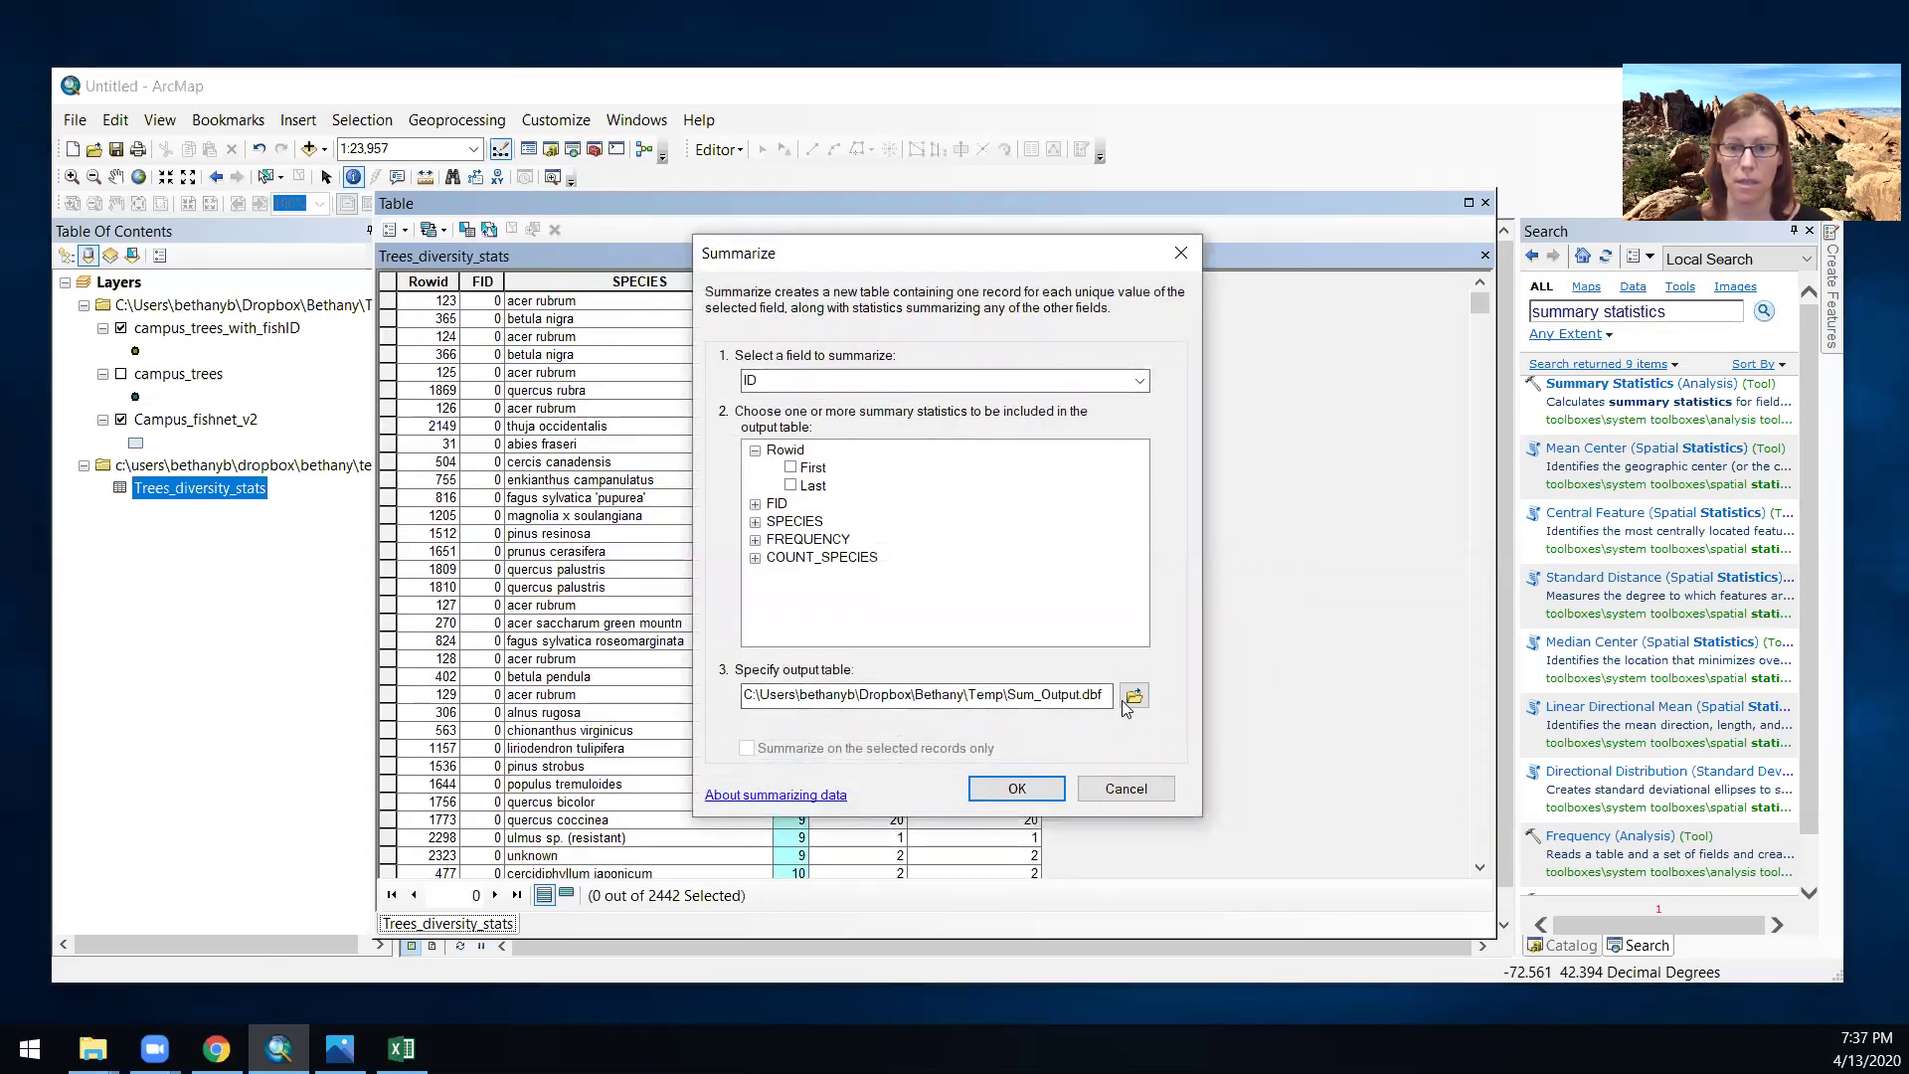
click(1134, 696)
click(860, 693)
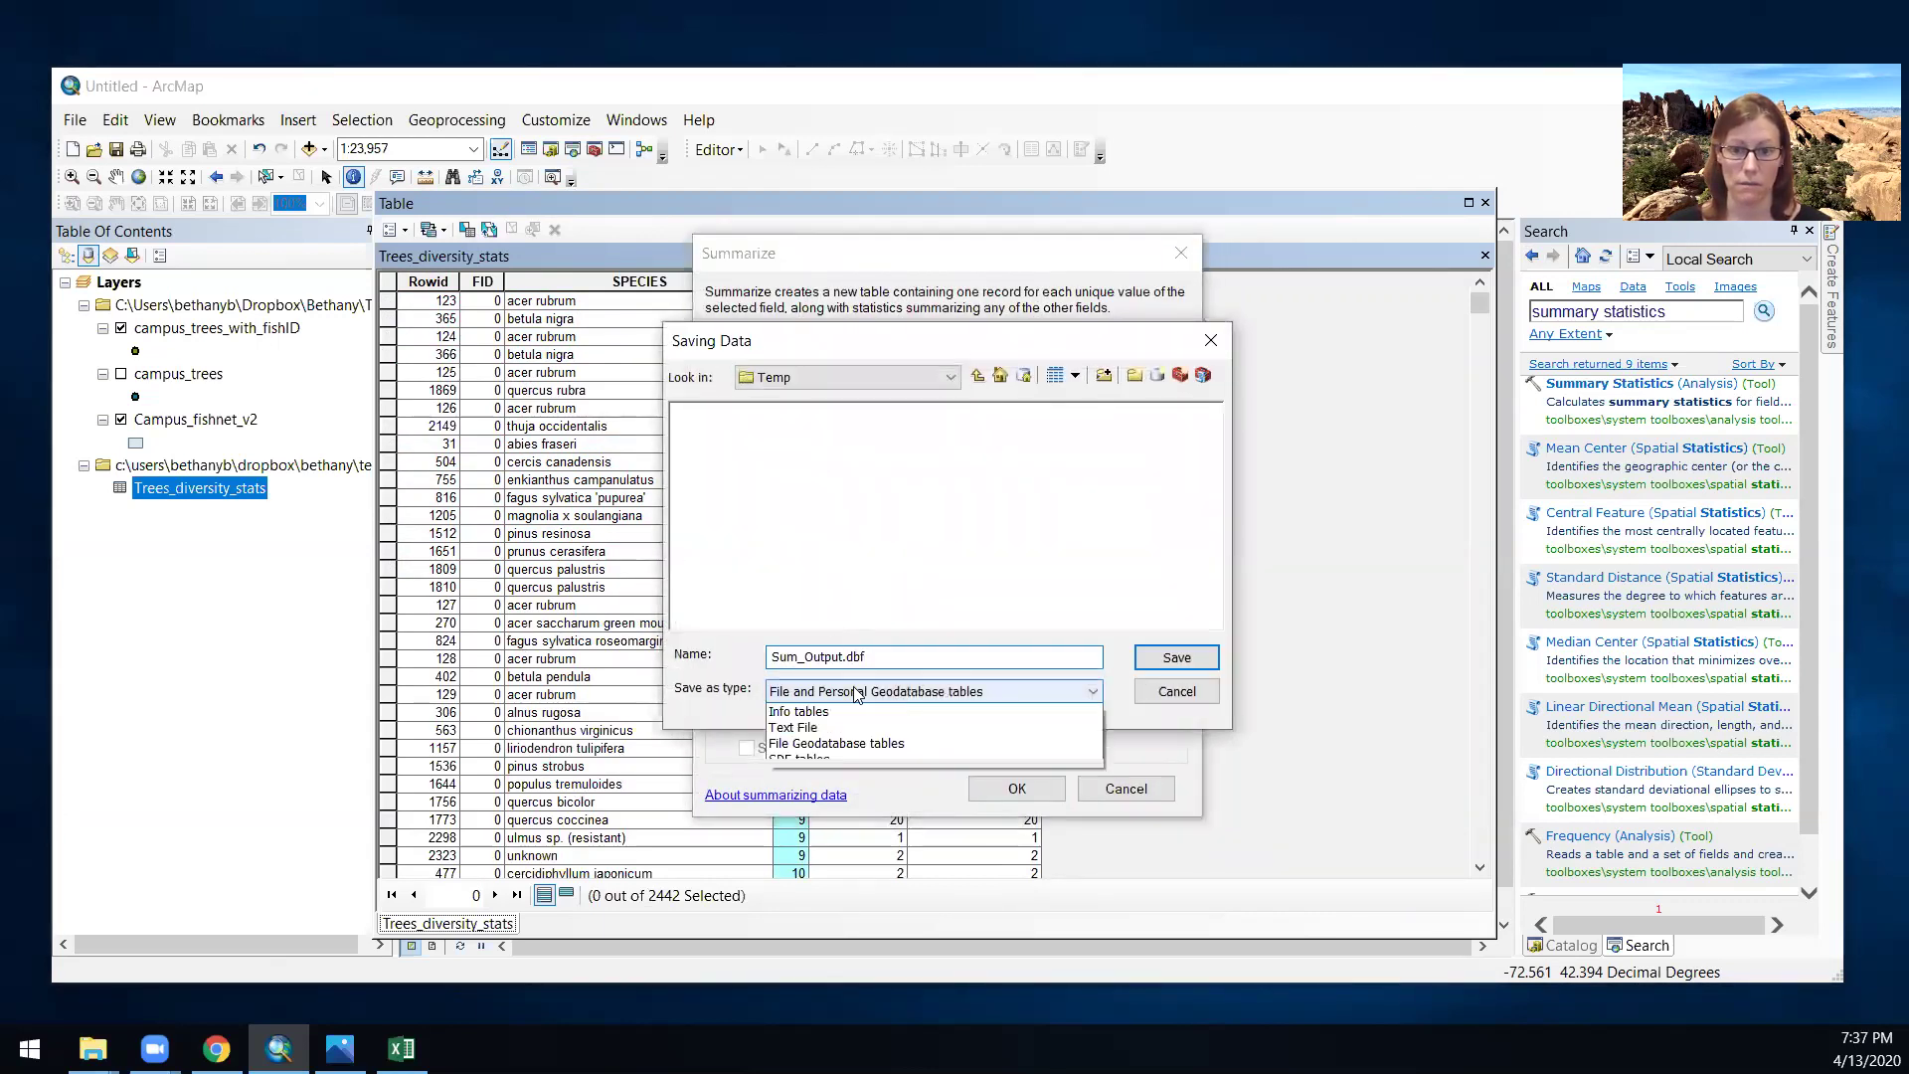
click(810, 760)
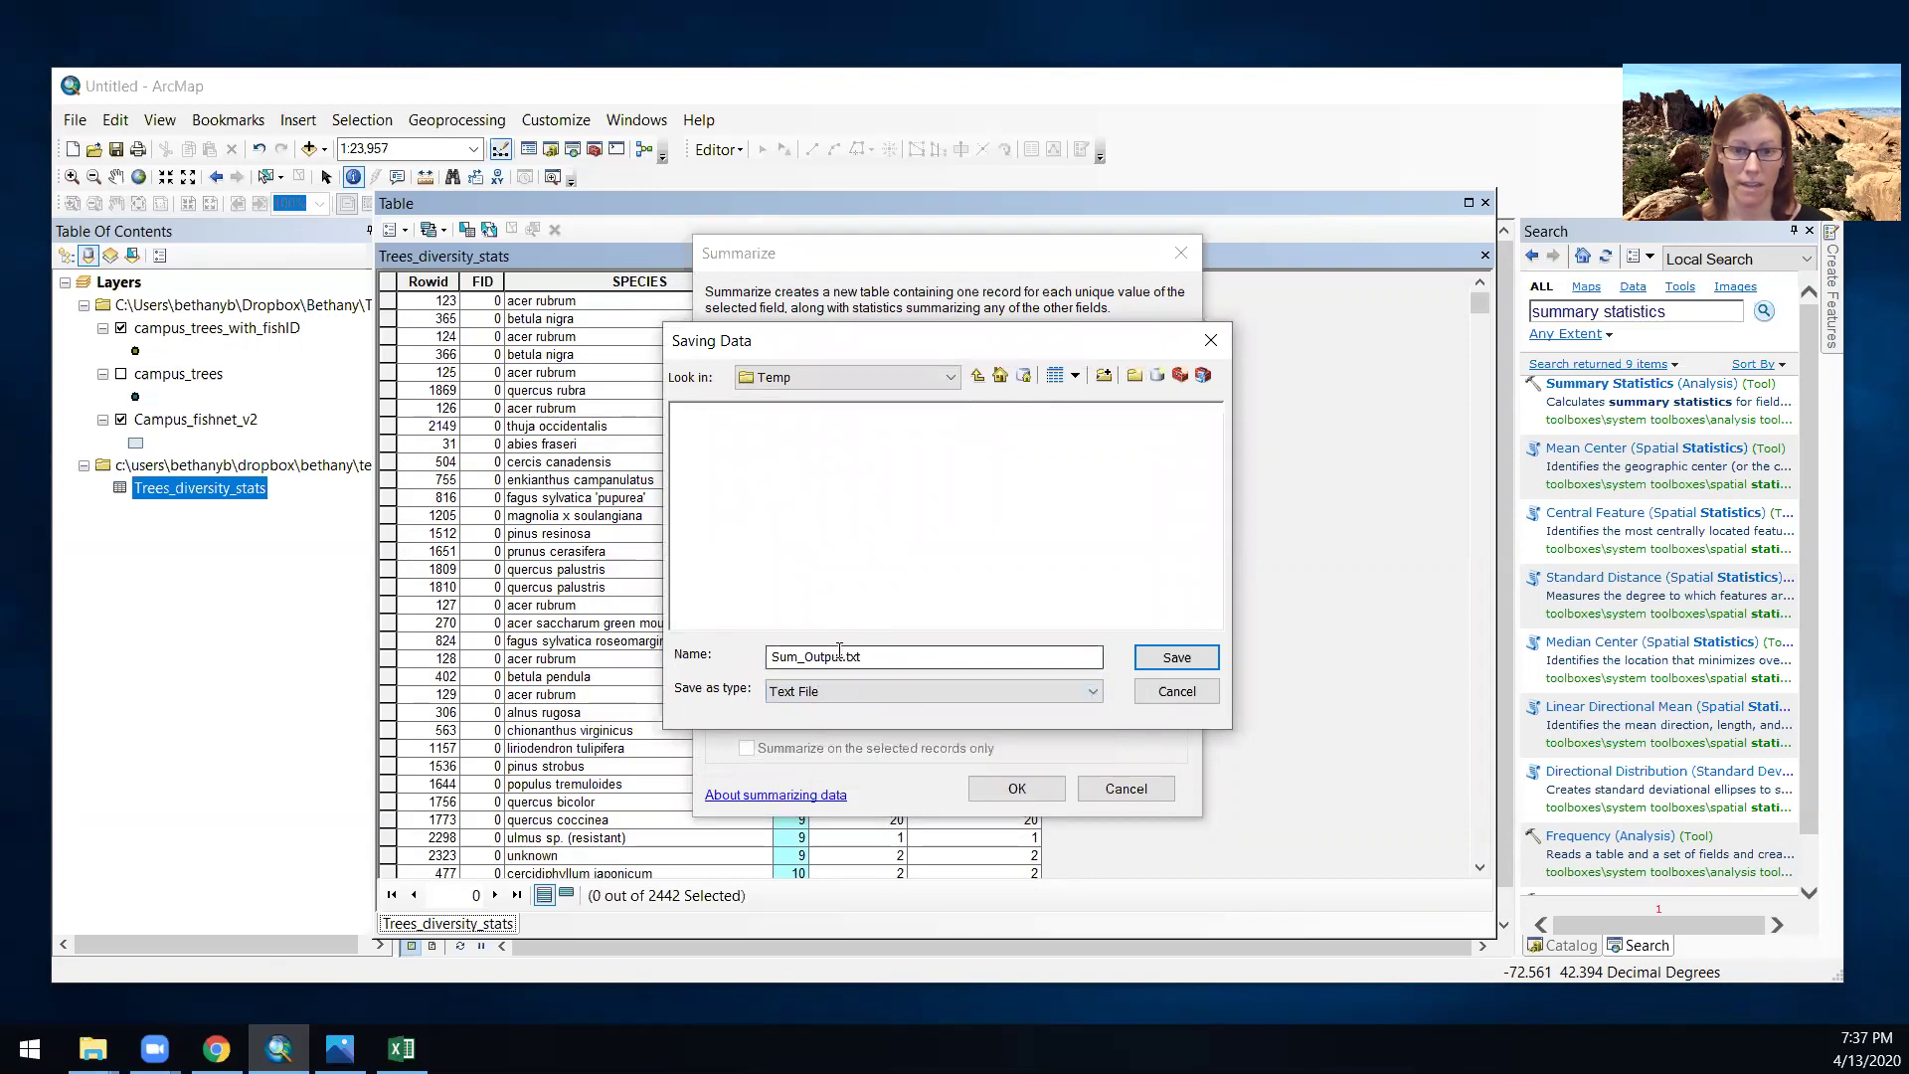
double_click(841, 658)
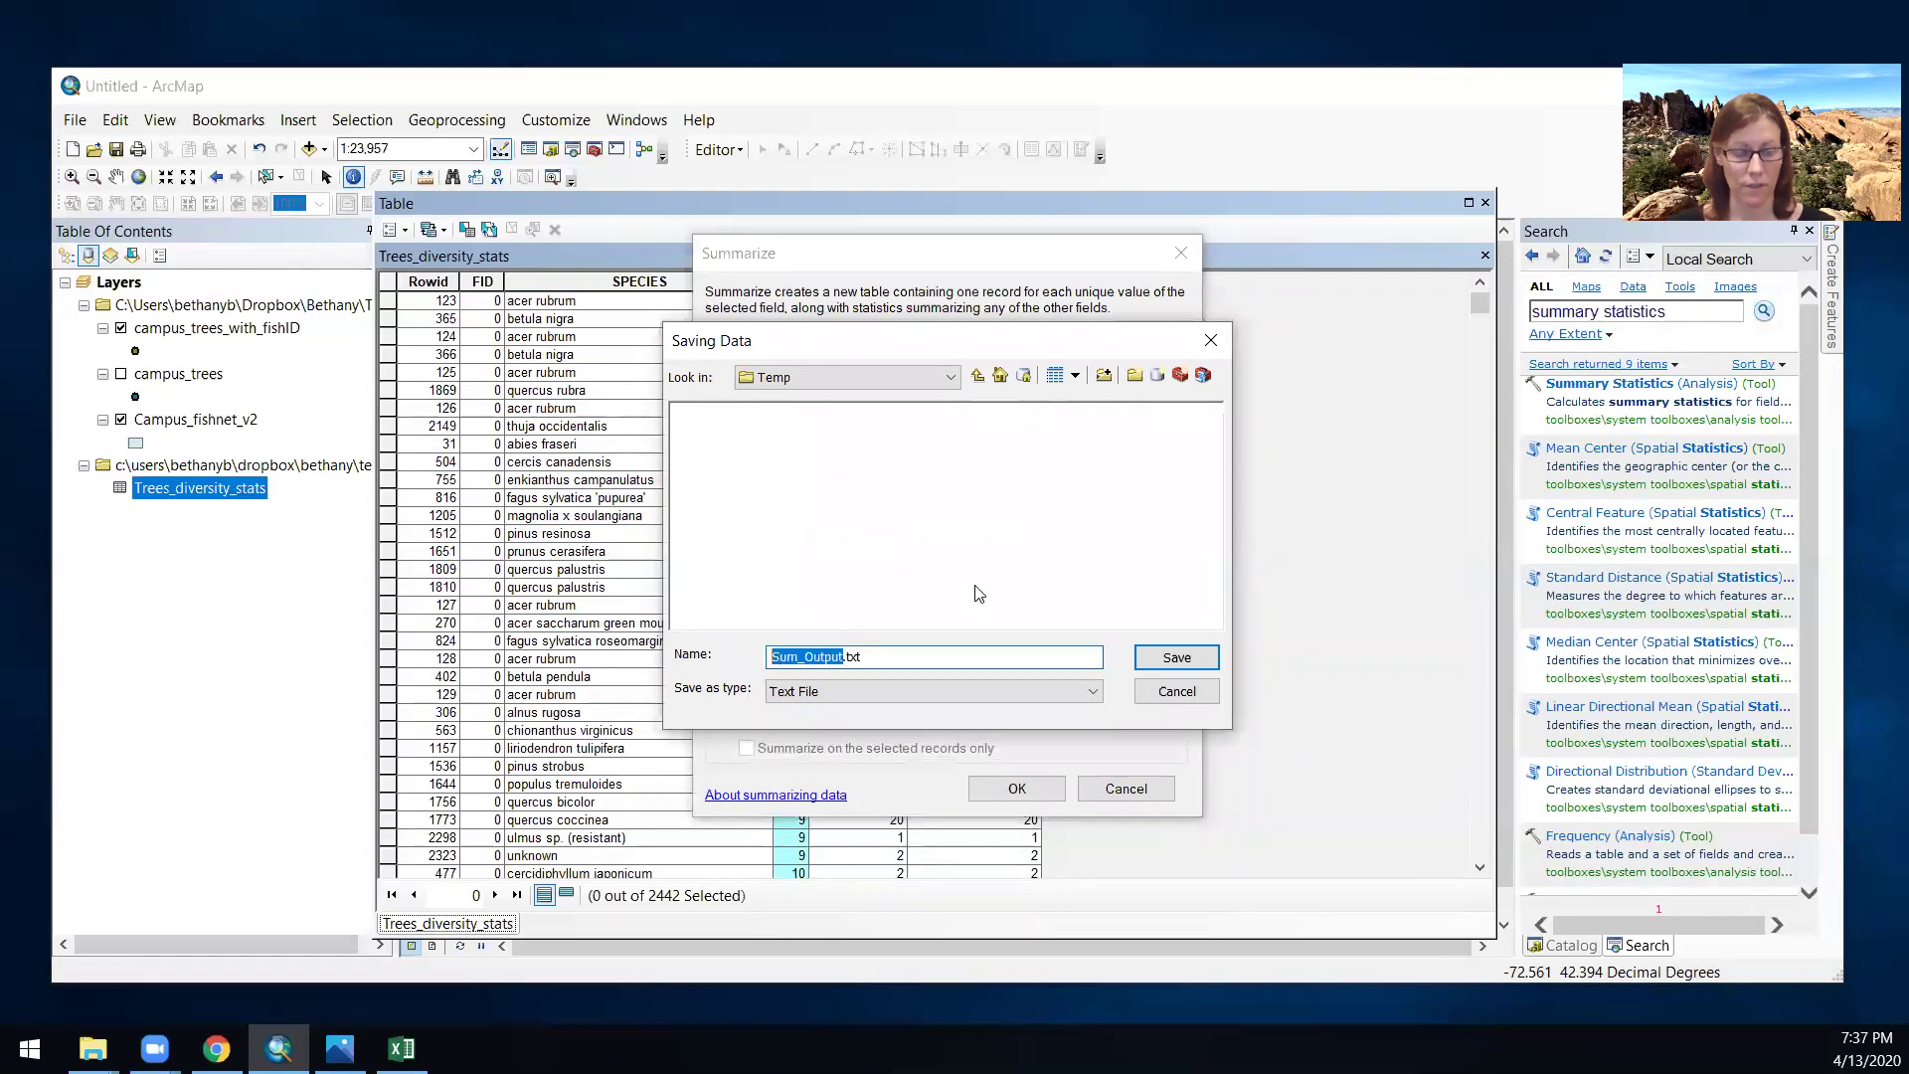
text(Tree)
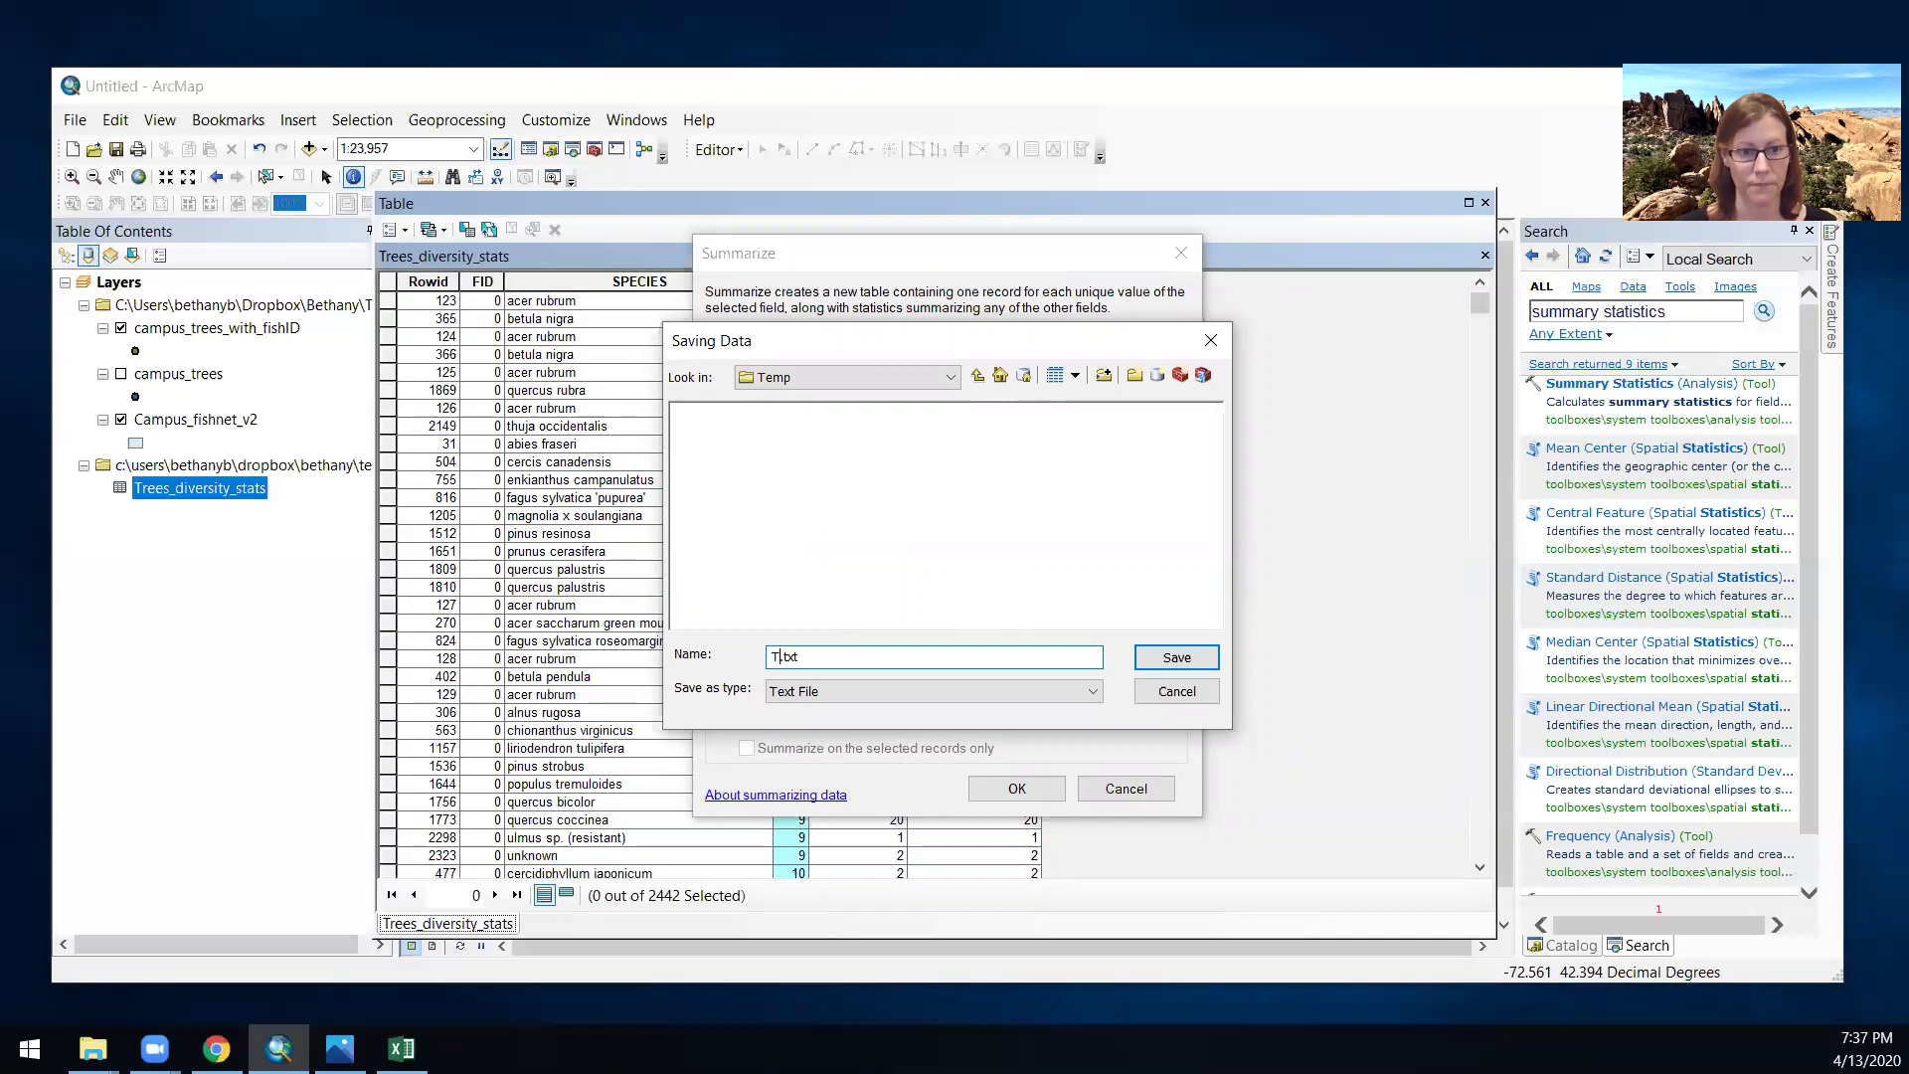
text(rsity_by)
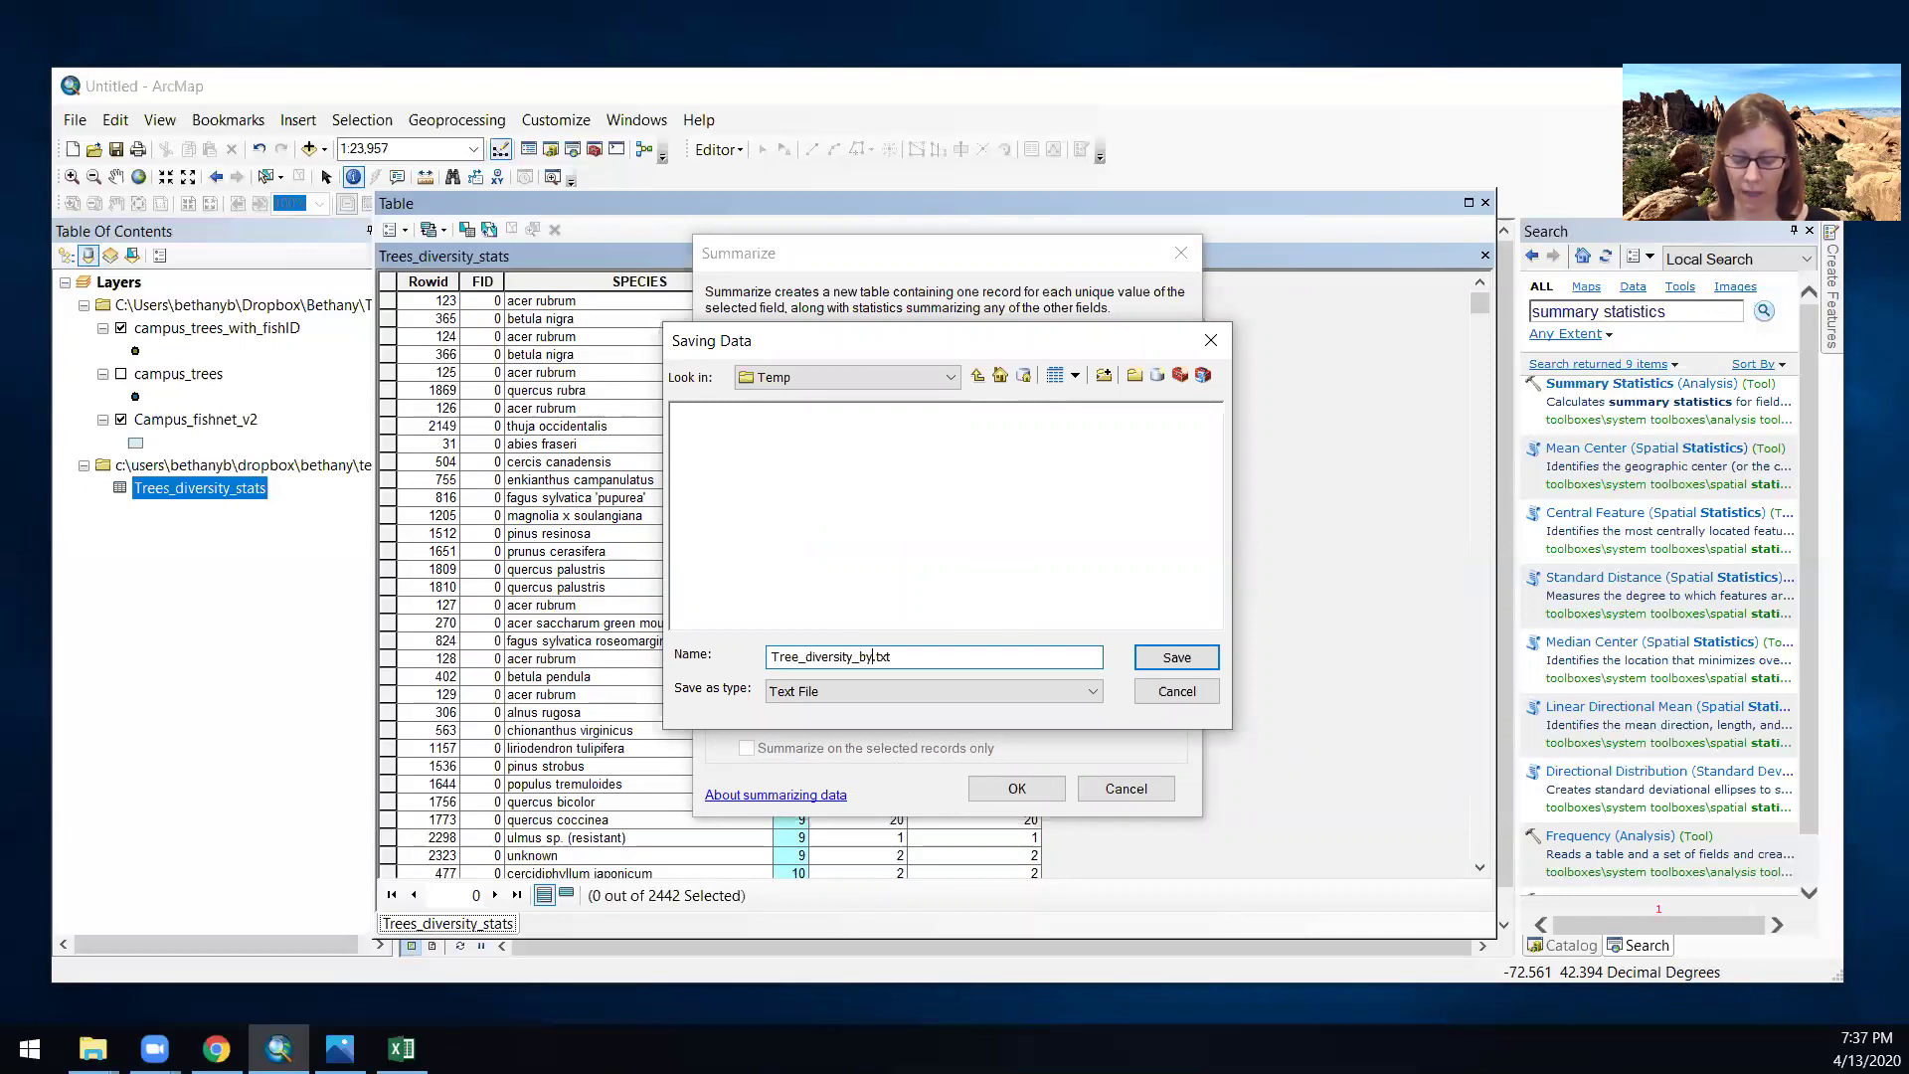
text(_fishID)
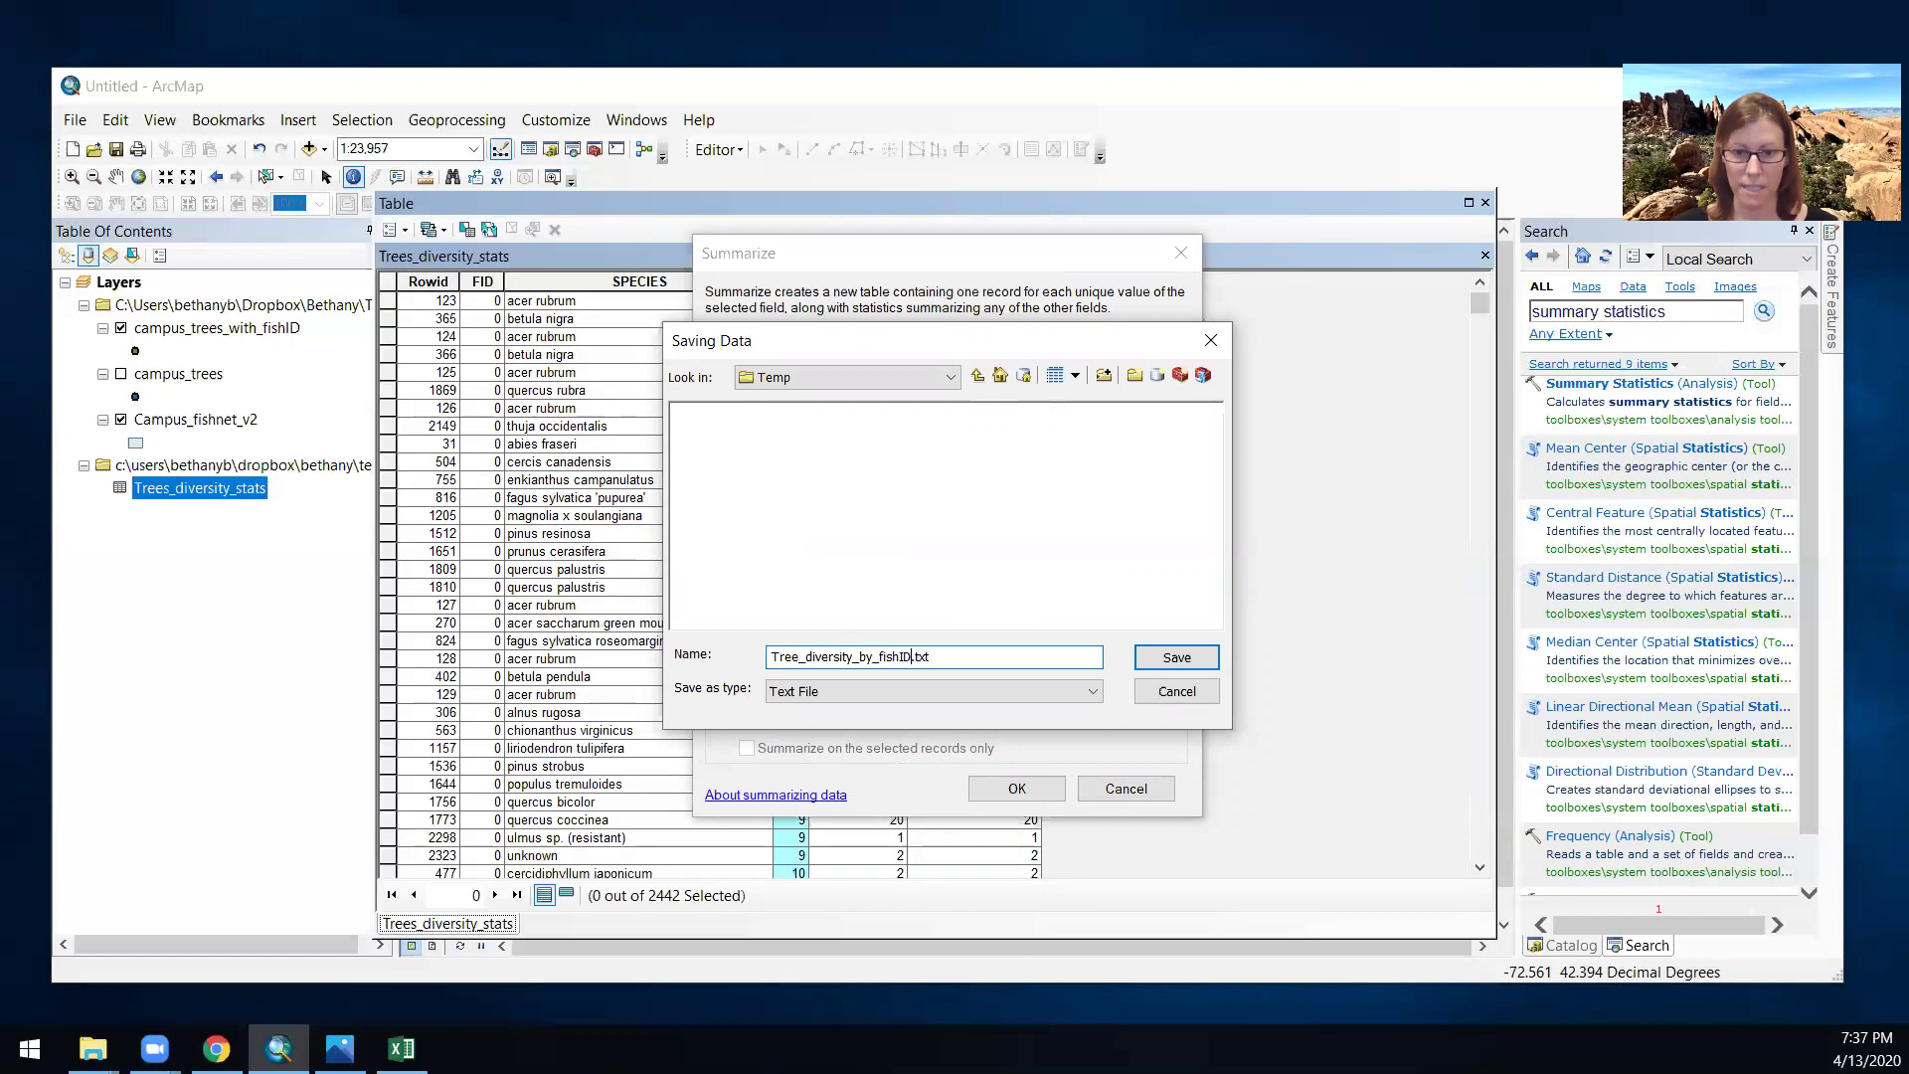
key(Return)
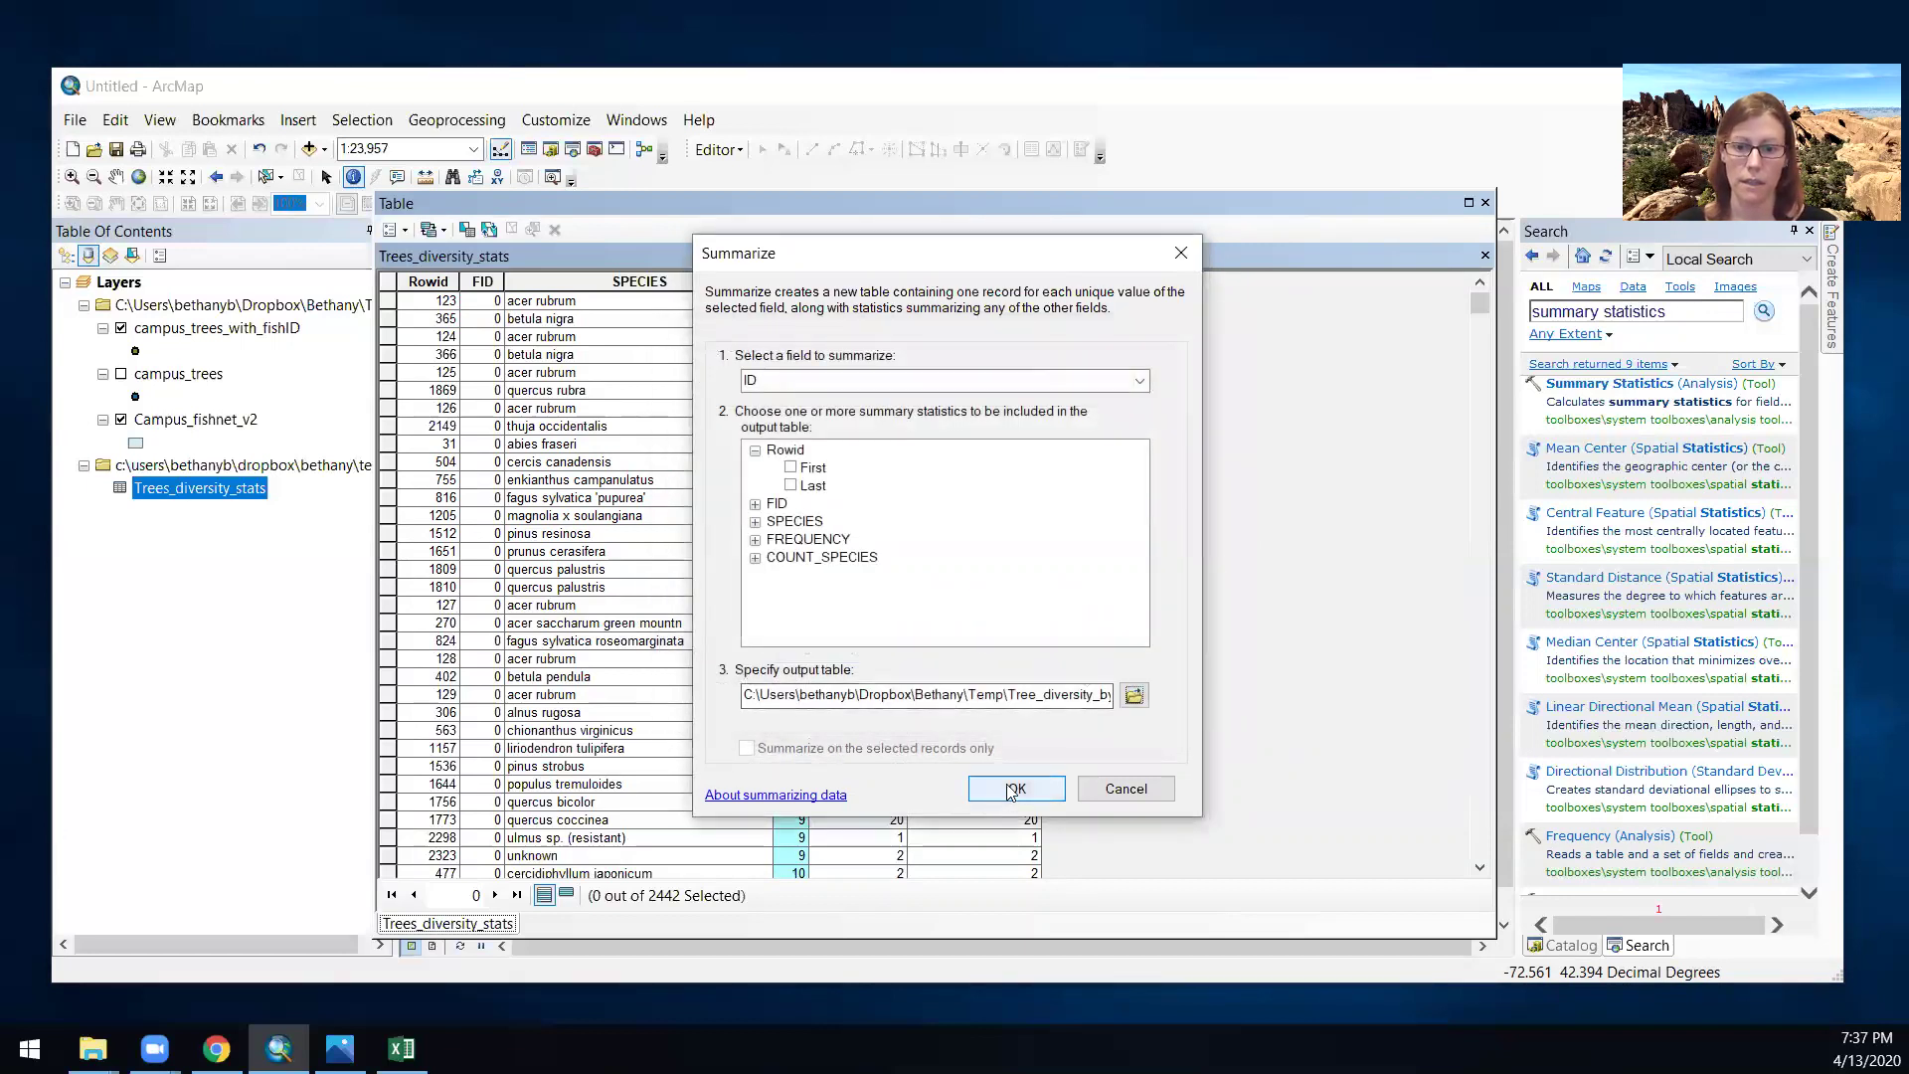
- Change the output file name to Tree_richness_by_fishID.txt, run Summarize and add the result table to the map
double_click(1069, 696)
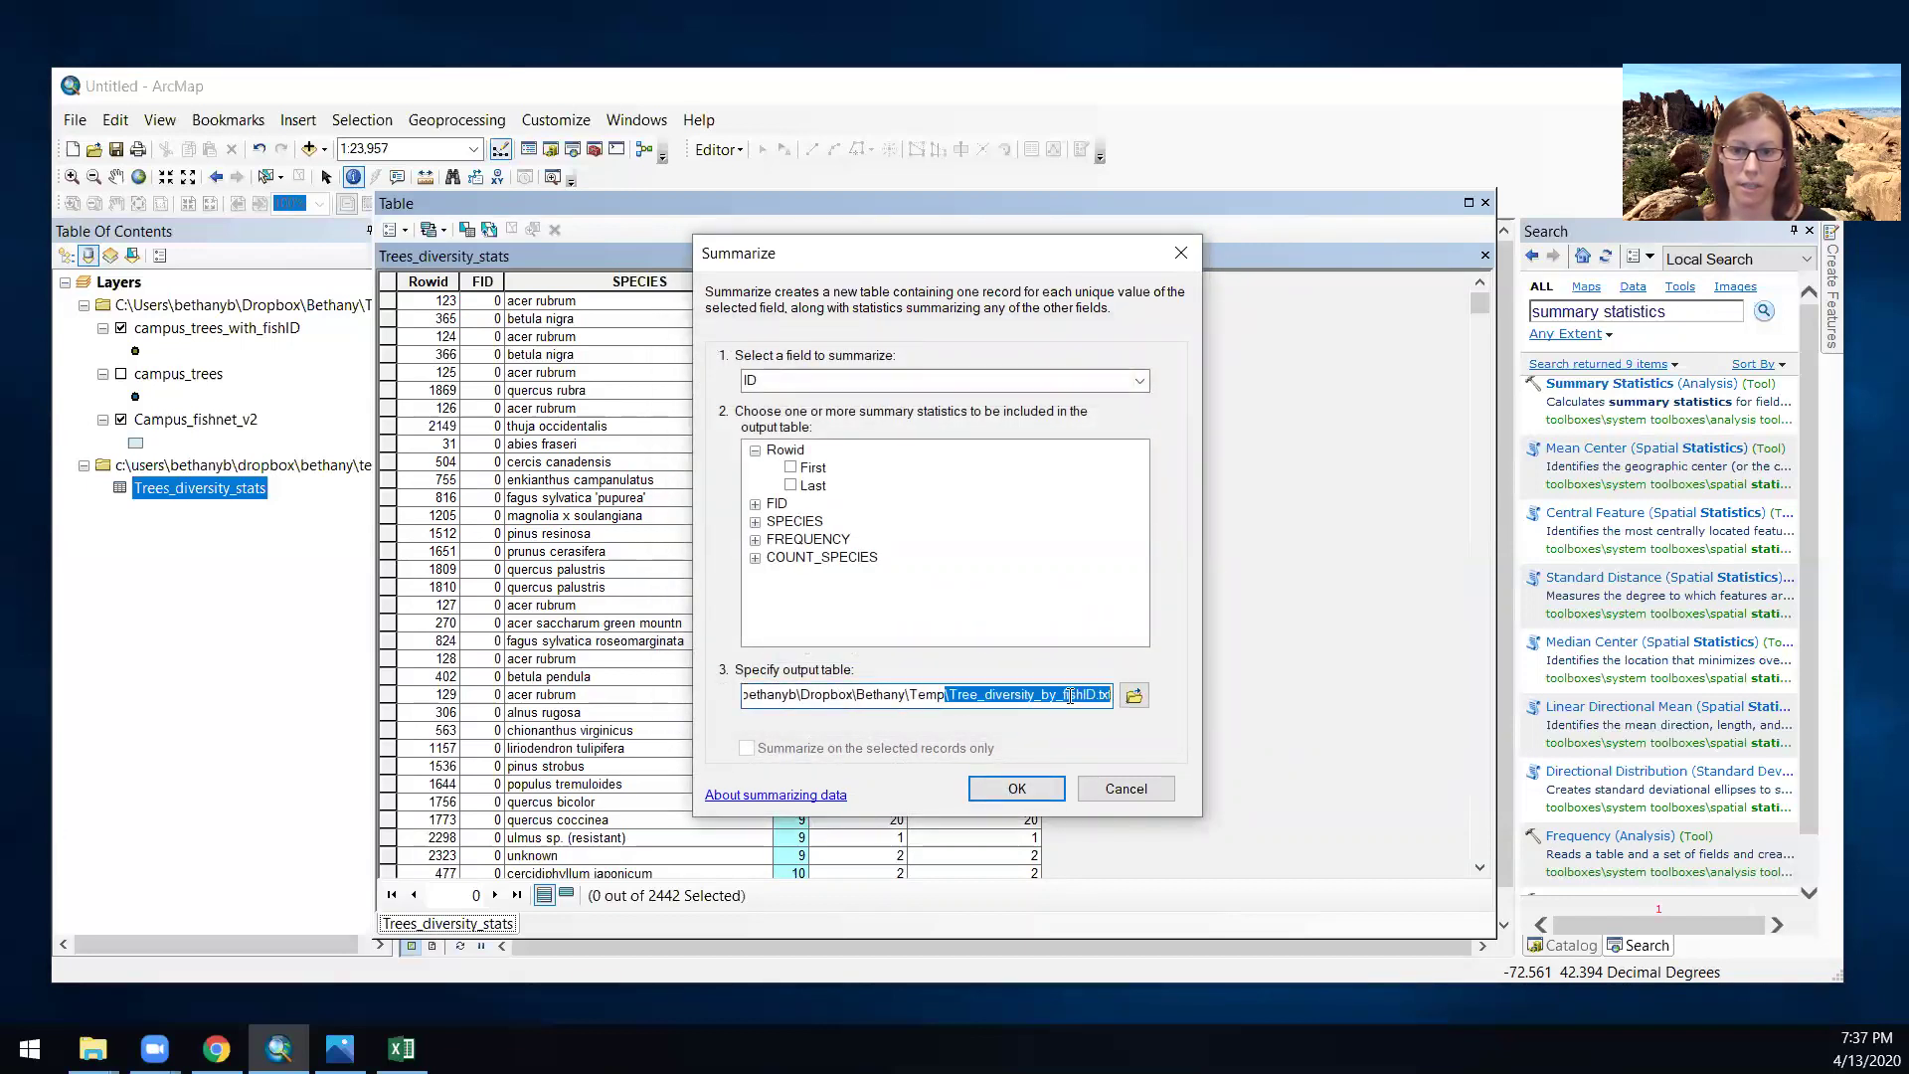
click(1009, 696)
drag(1036, 691, 1005, 693)
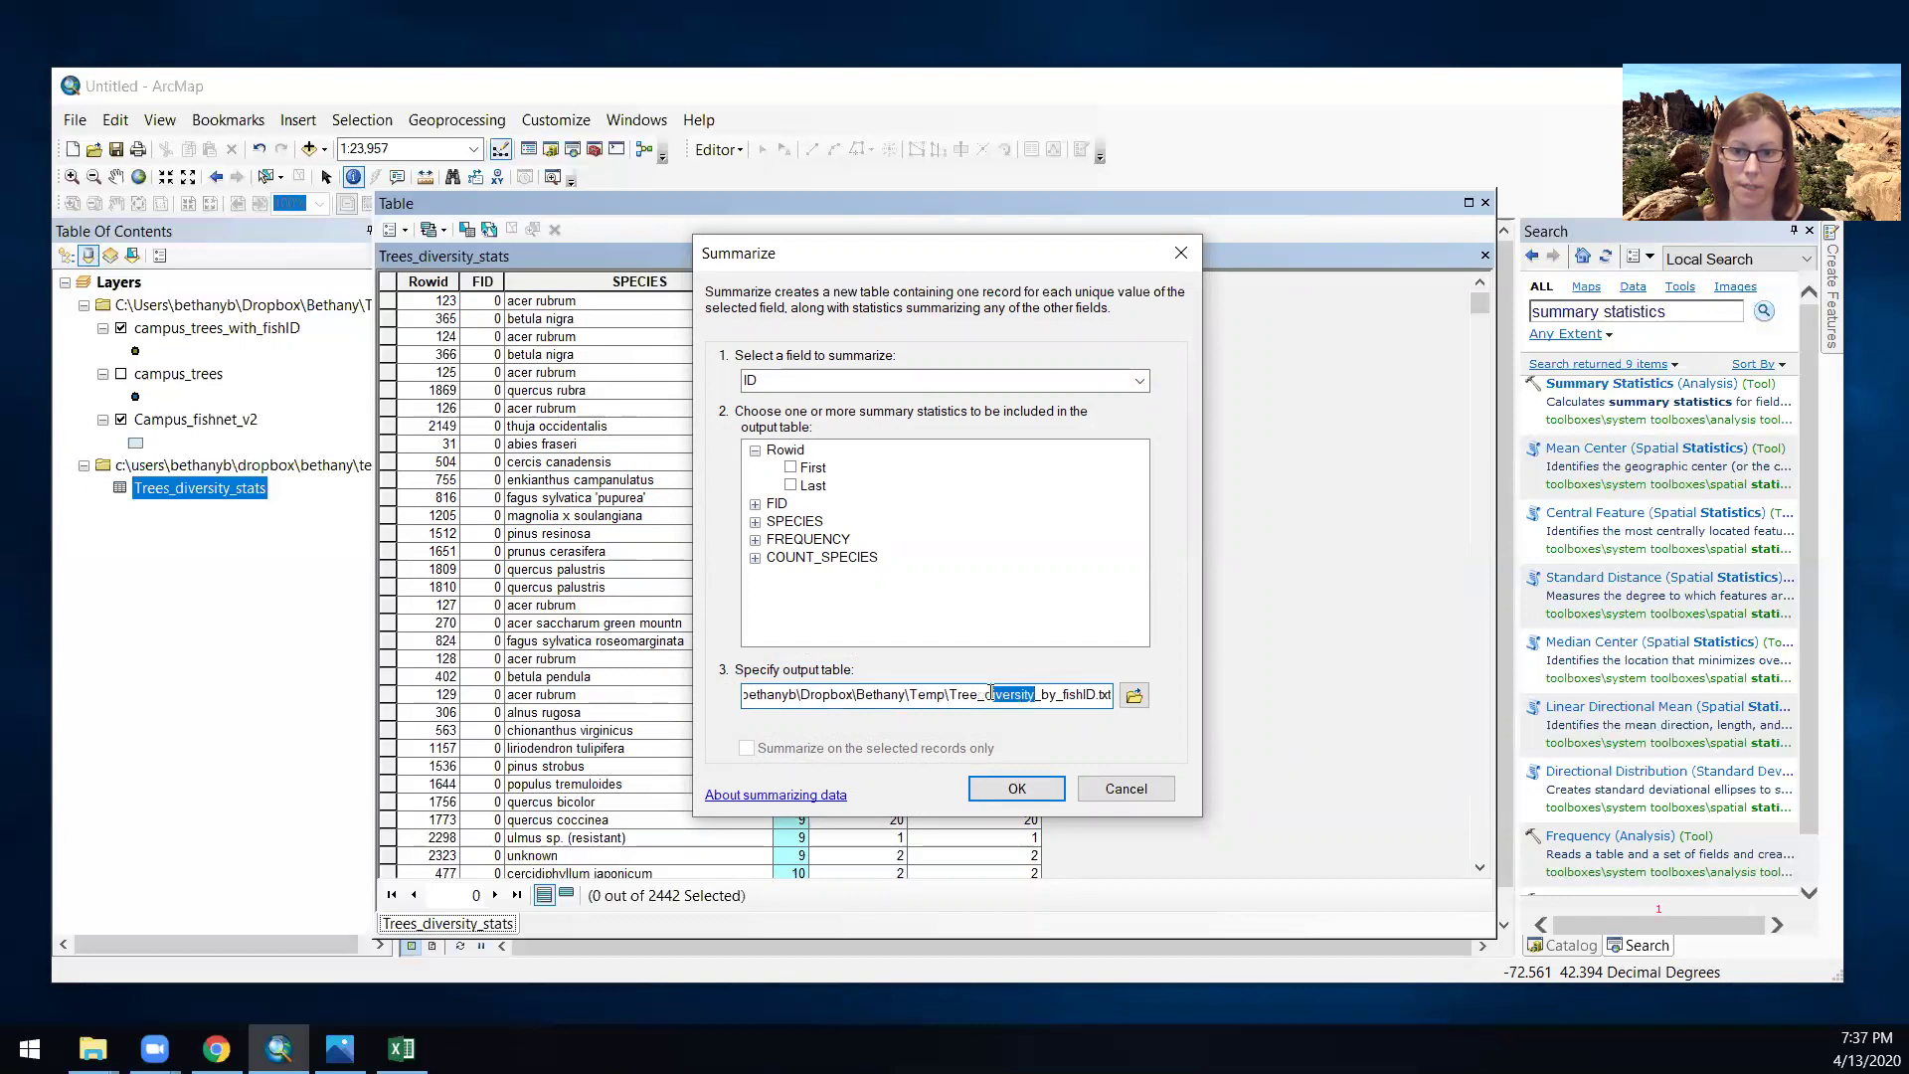
text(richness)
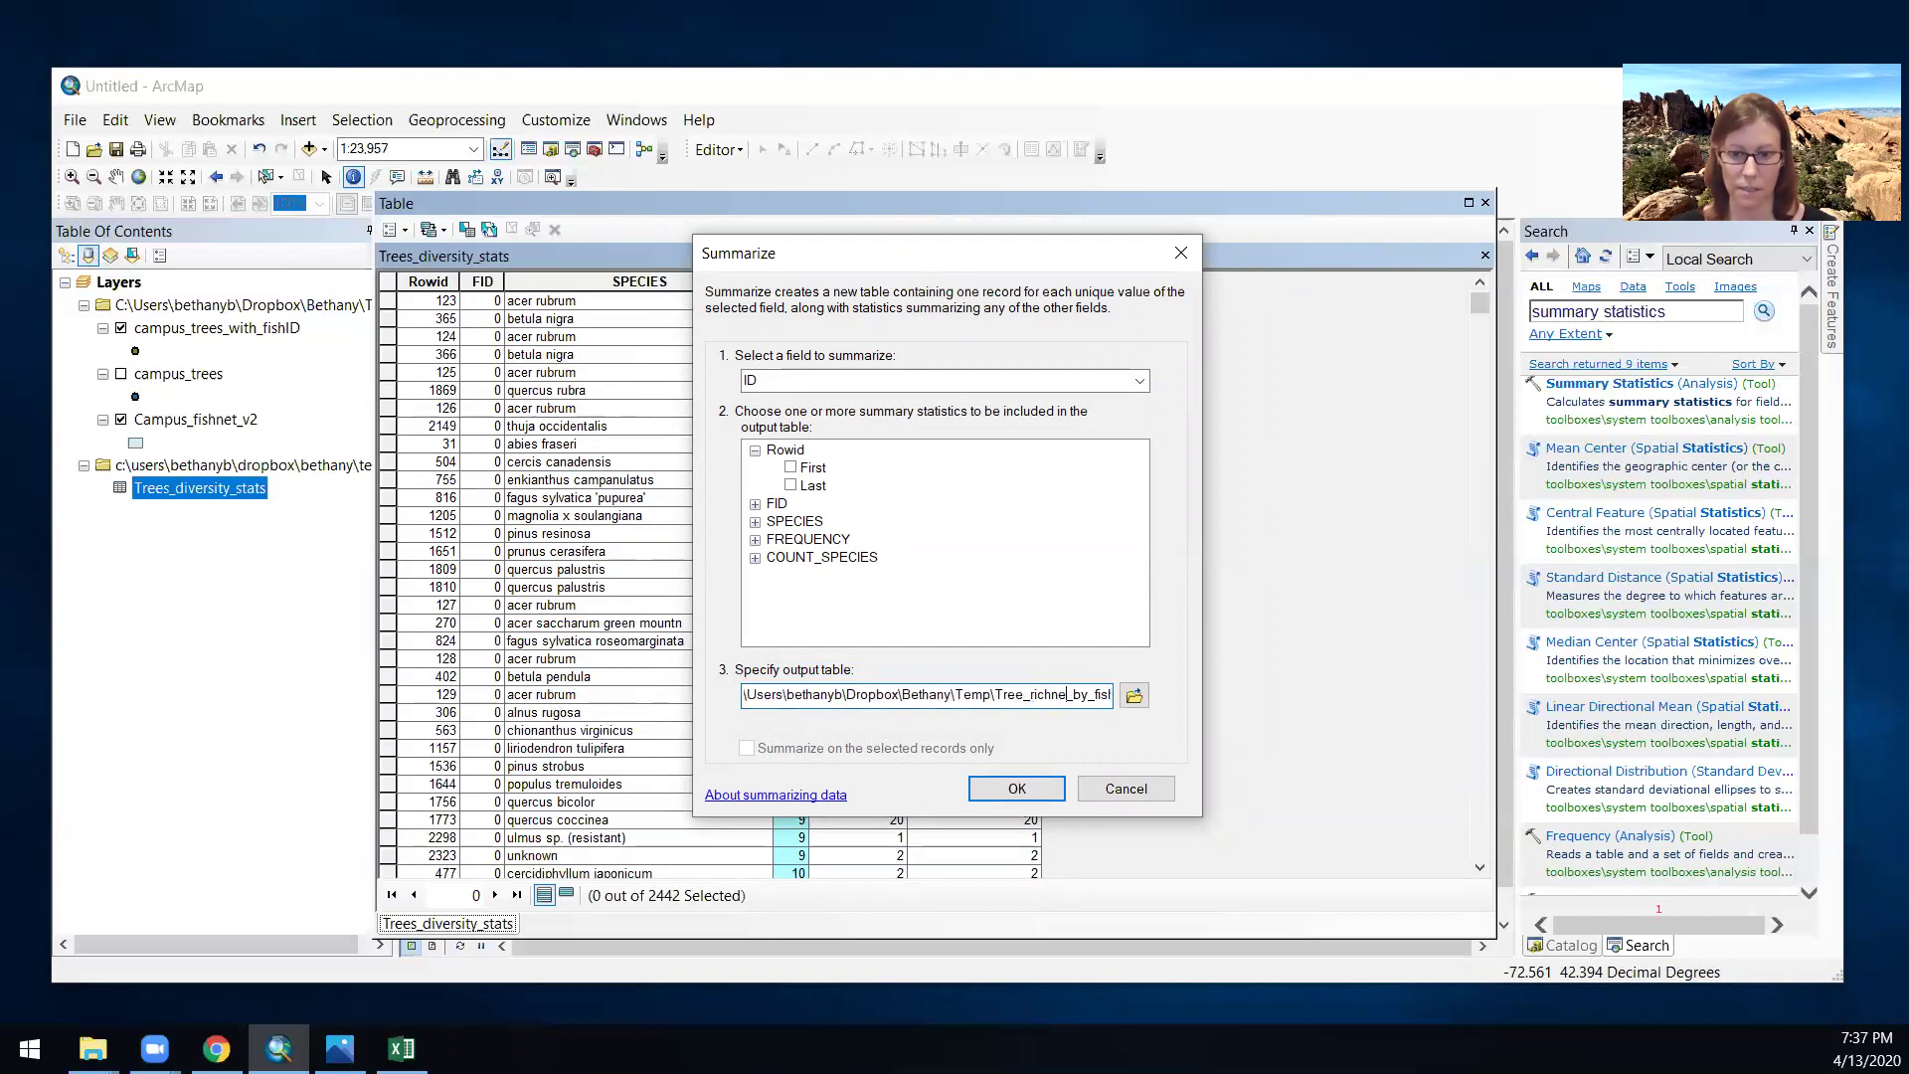
click(1006, 788)
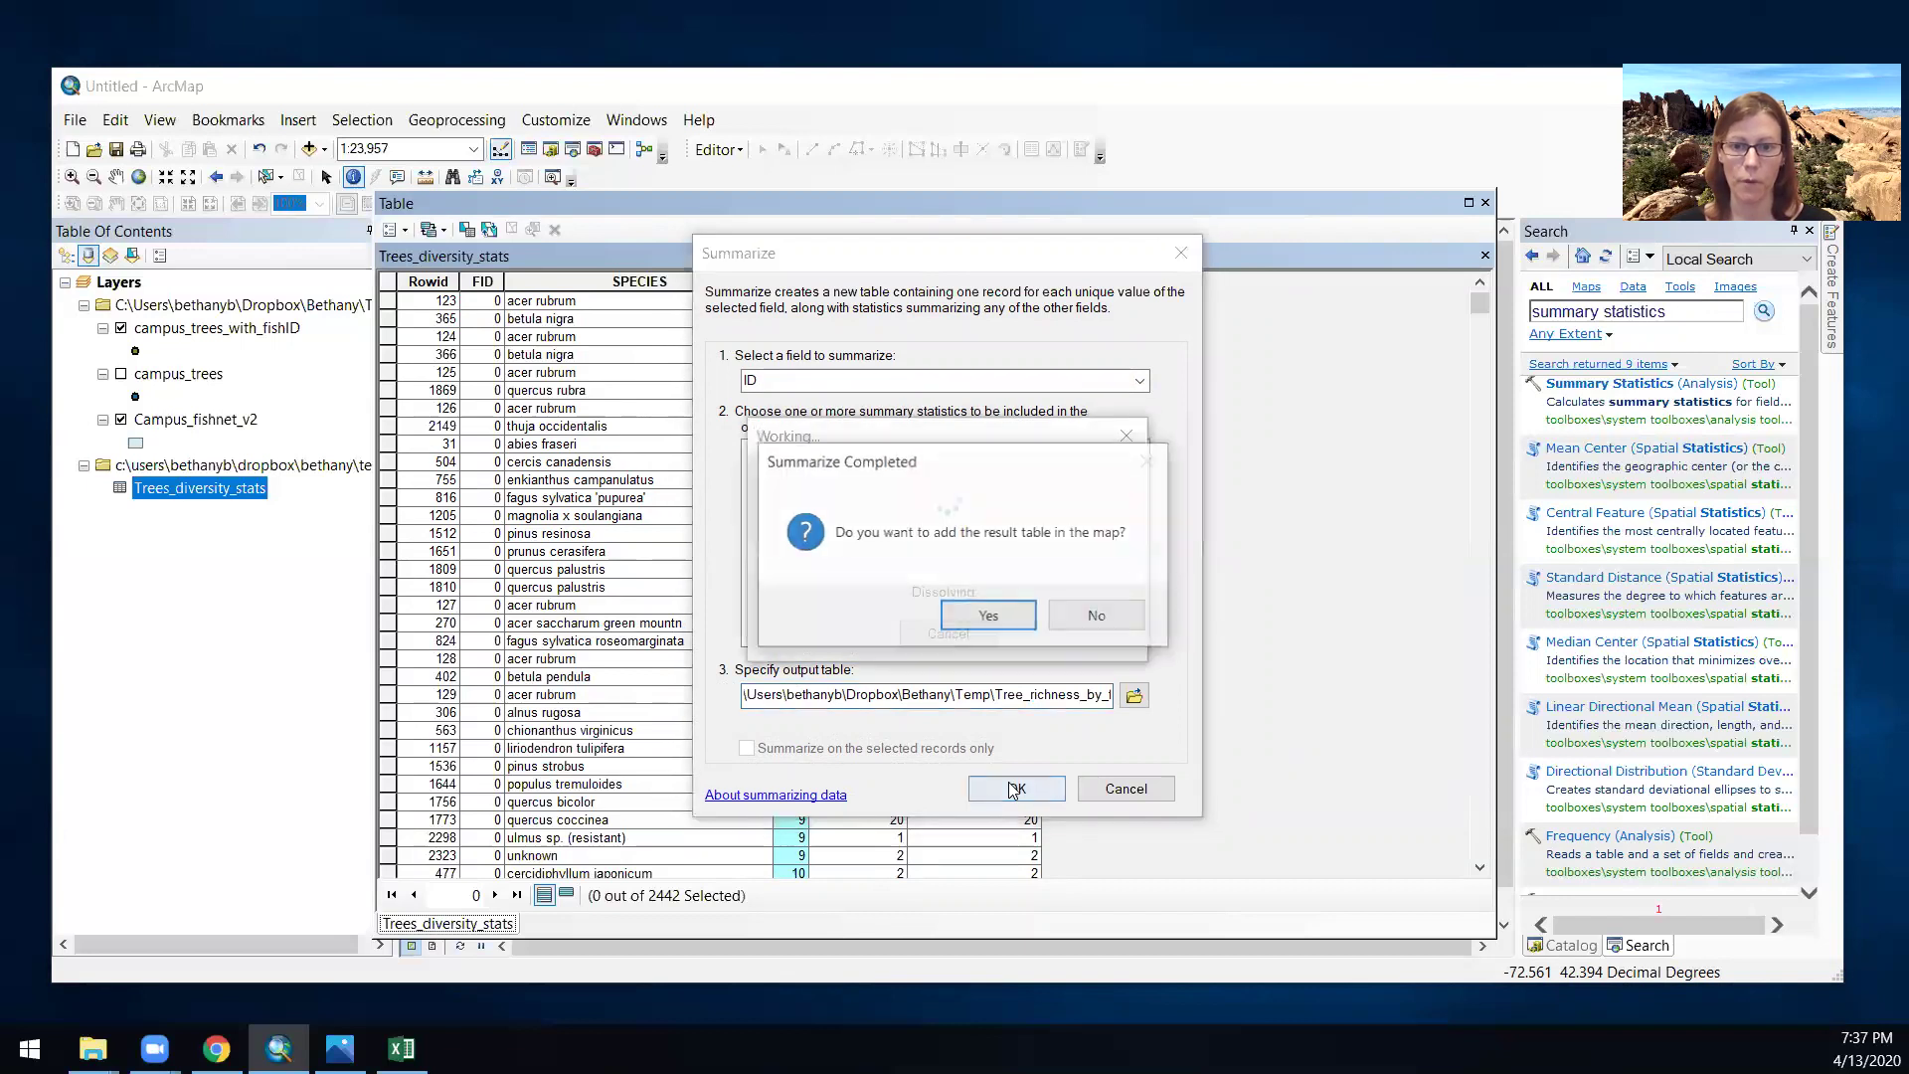
click(1010, 614)
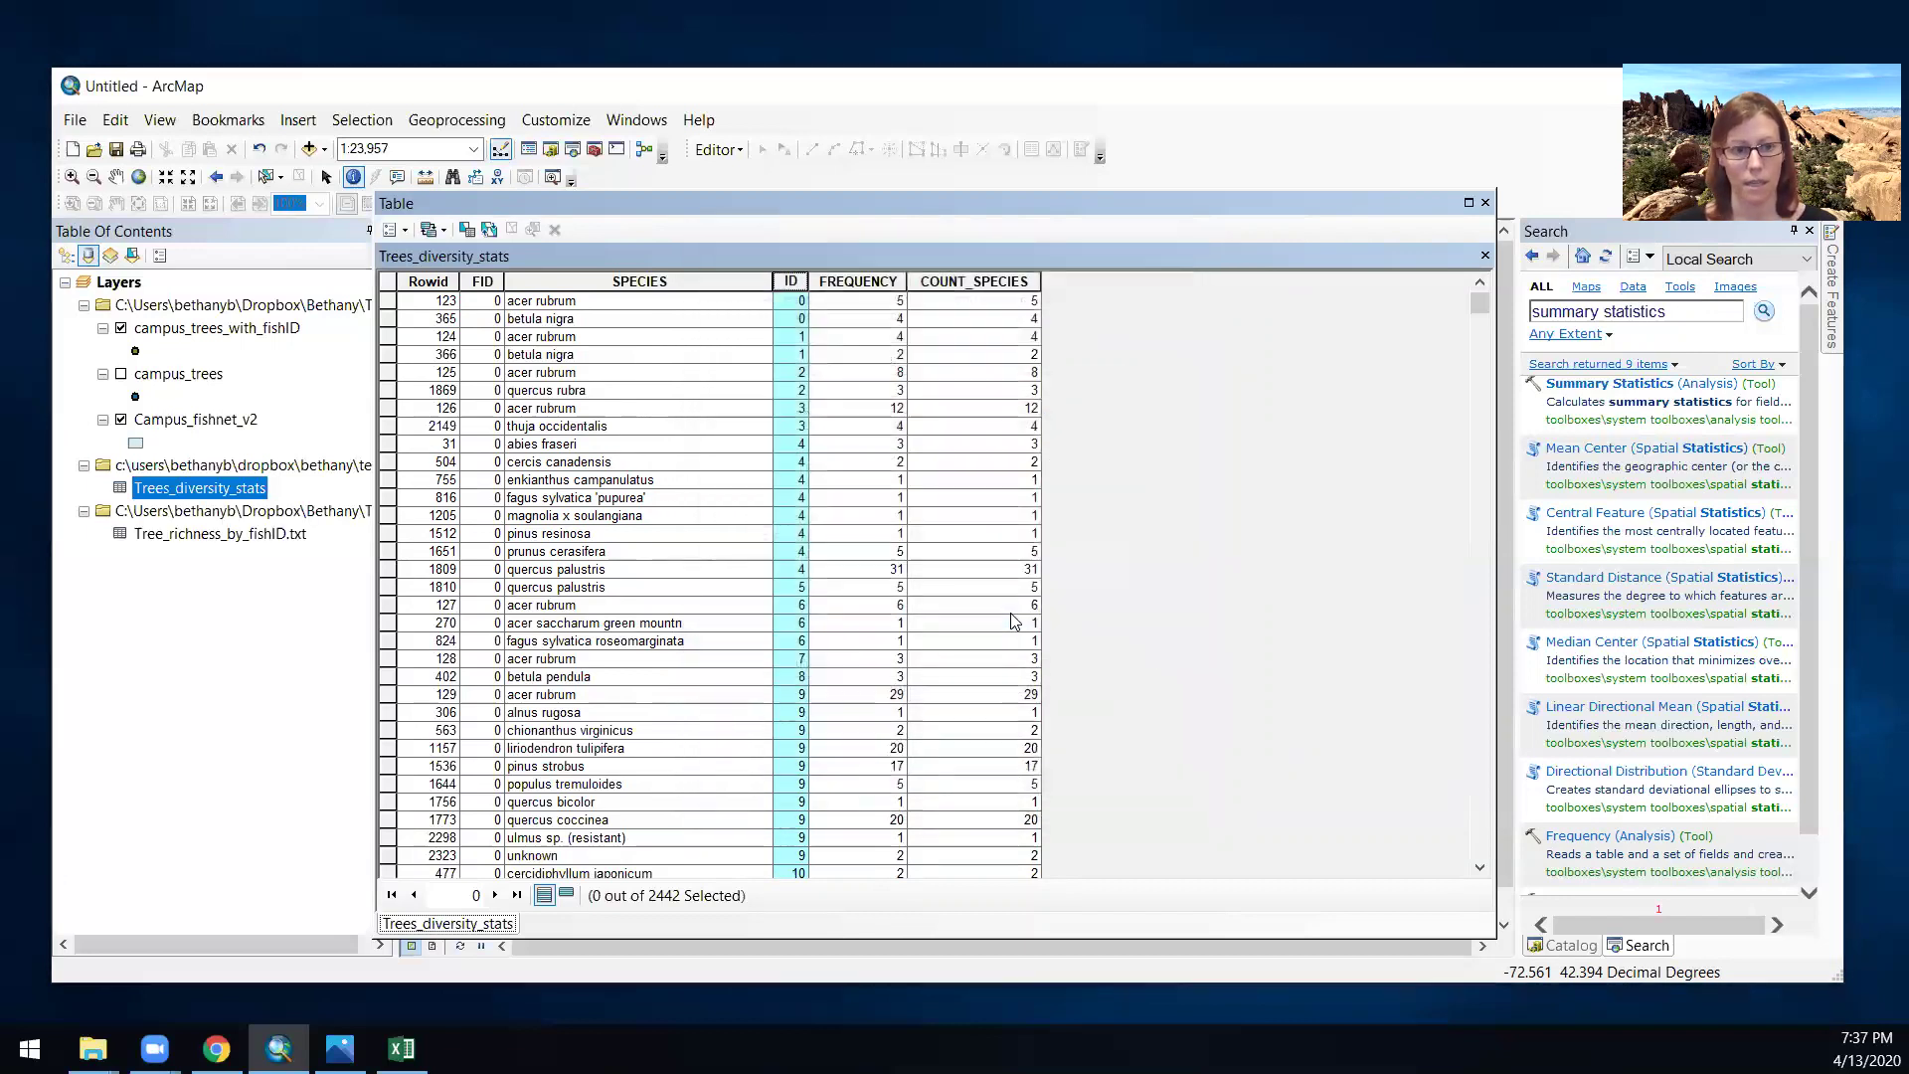
- Open the Tree_richness_by_fishID.txt table in place of the statistics table and examine its Count_ID field
click(1486, 203)
right_click(161, 534)
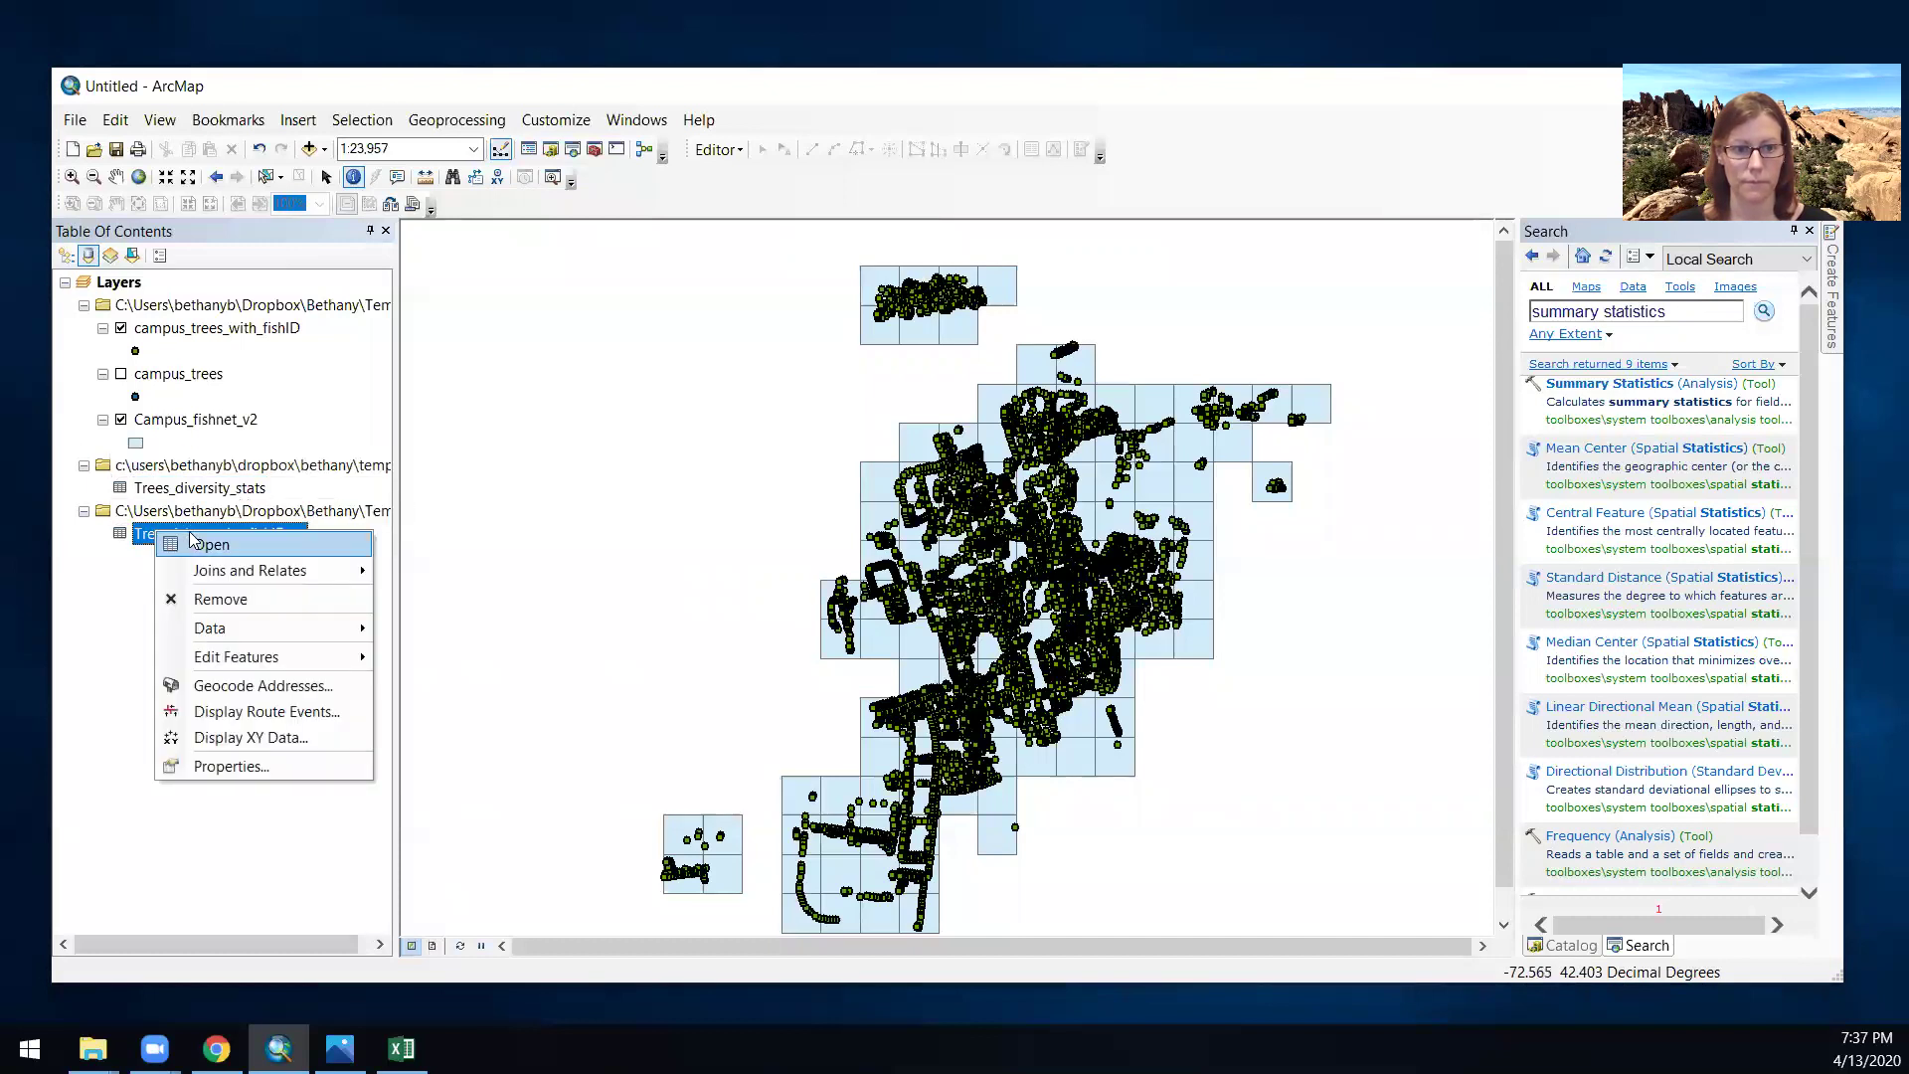
click(204, 545)
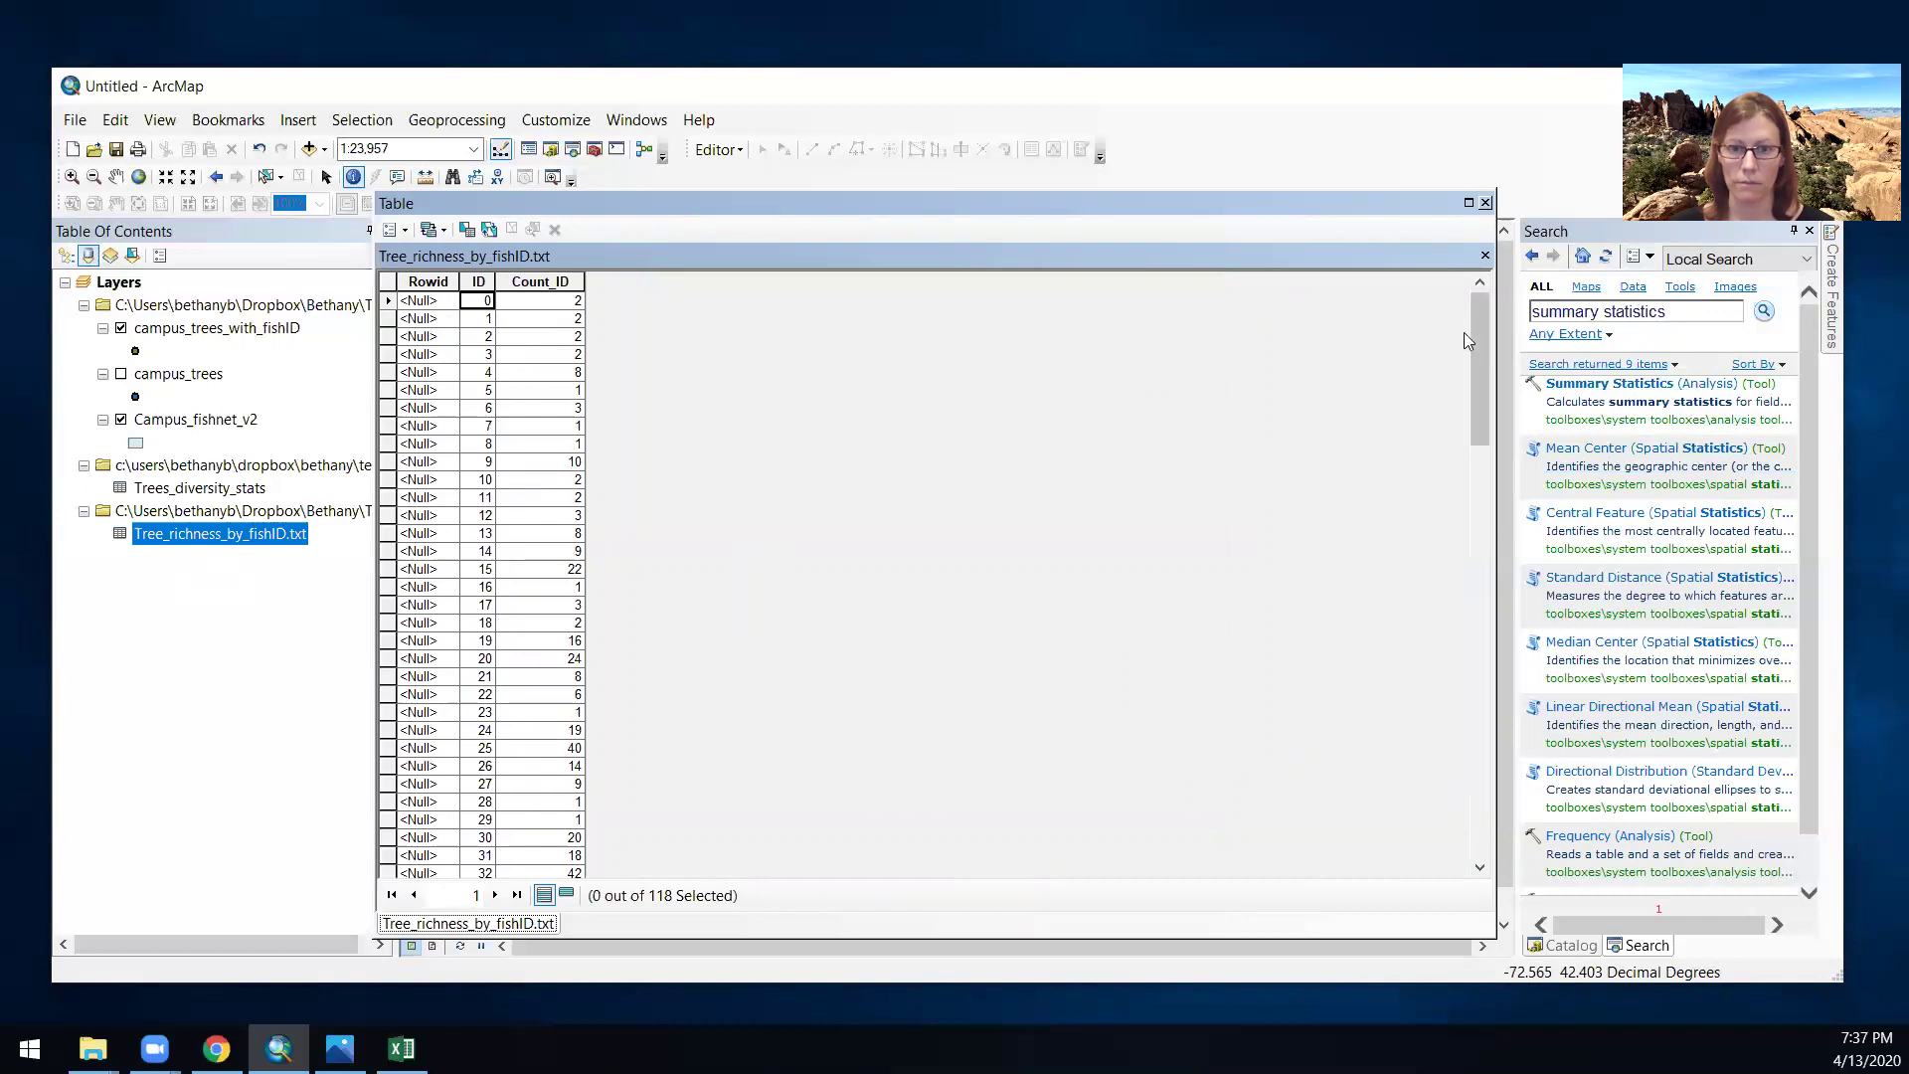
drag(1476, 334, 1482, 389)
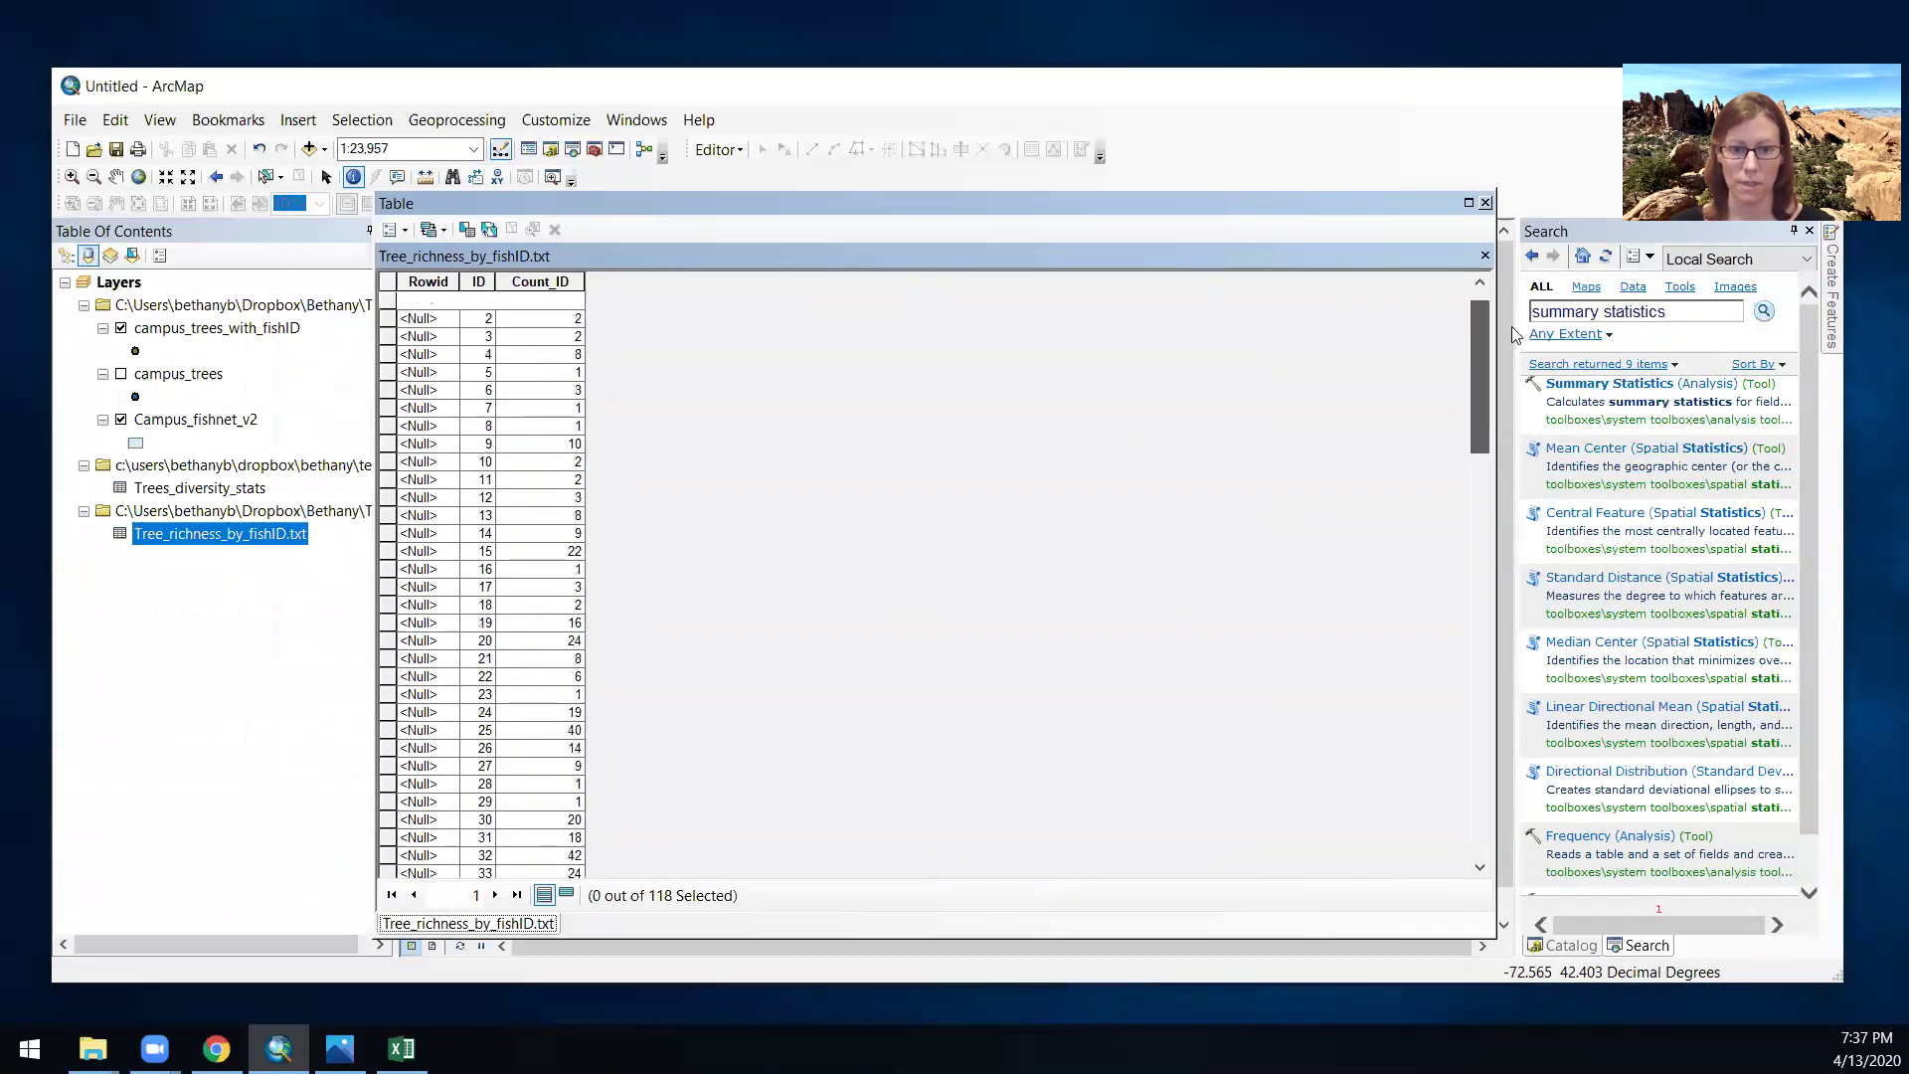
click(551, 280)
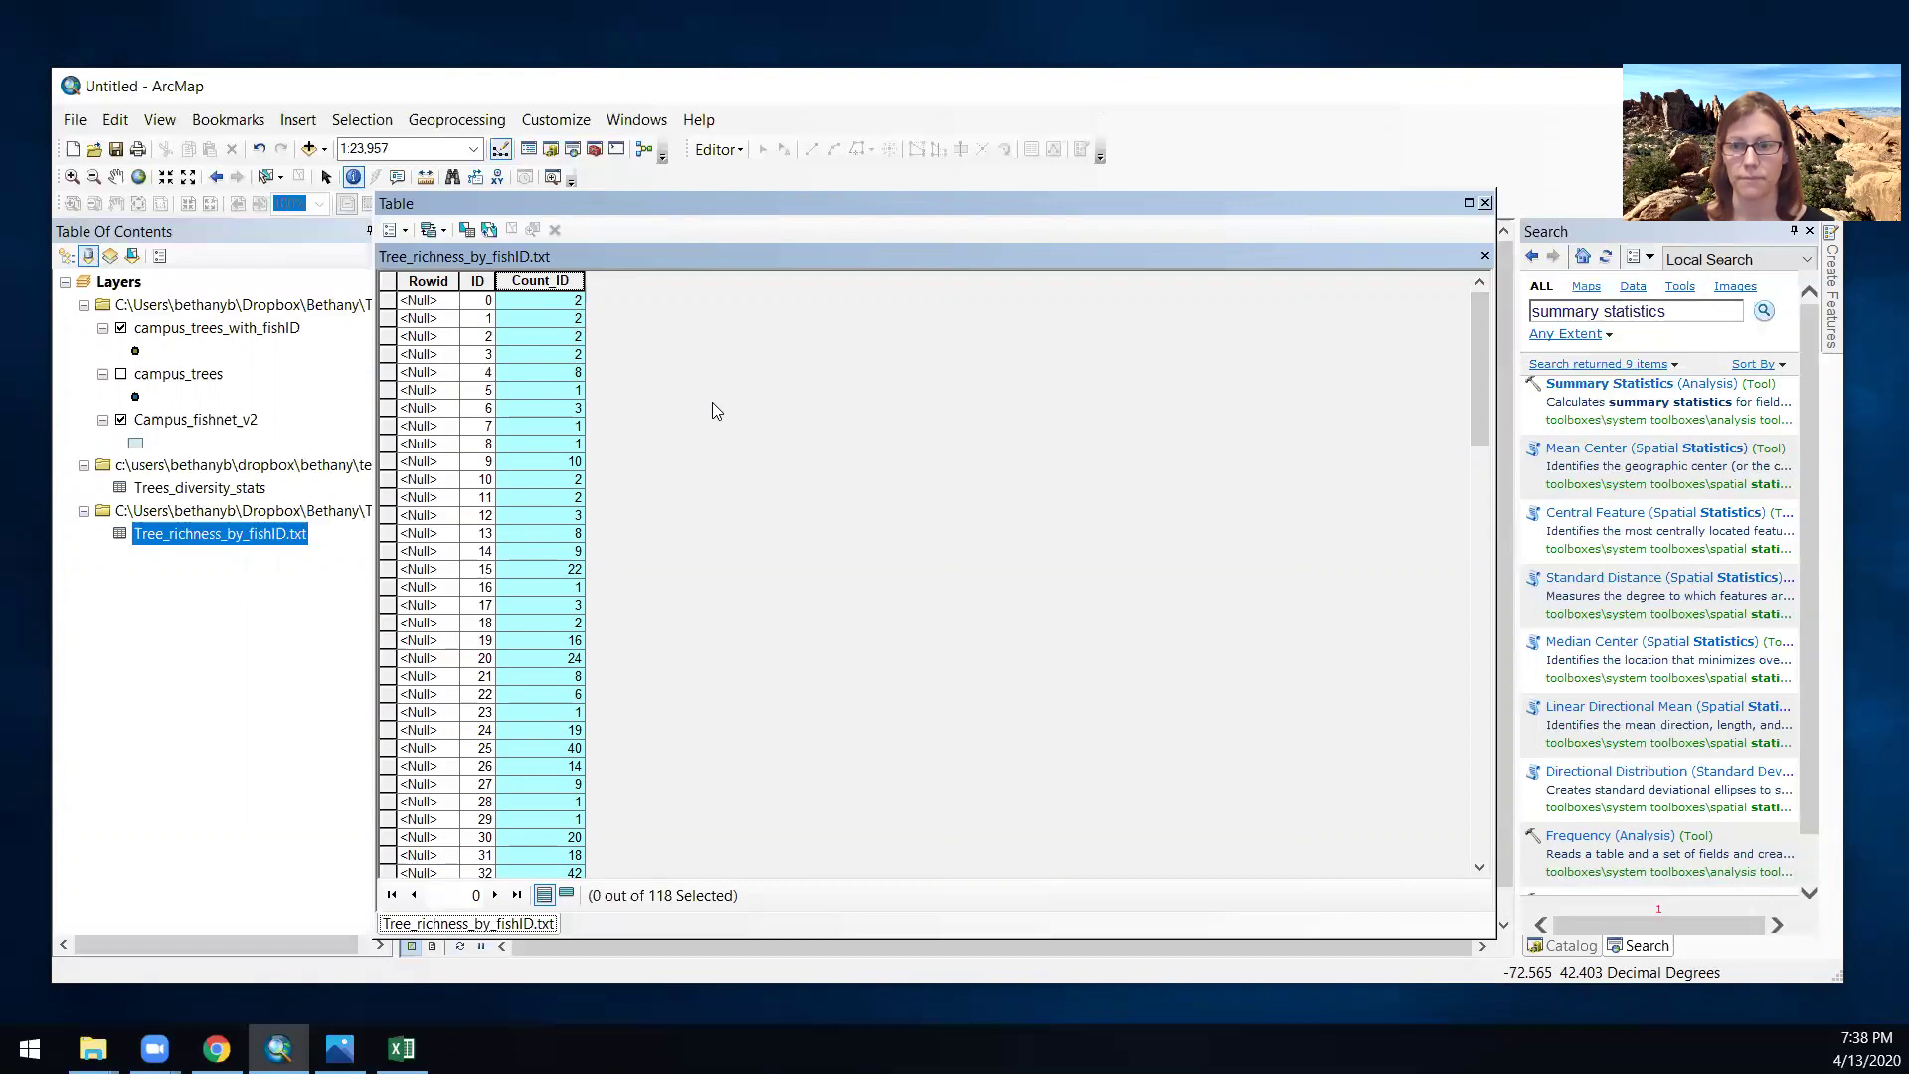
click(1486, 203)
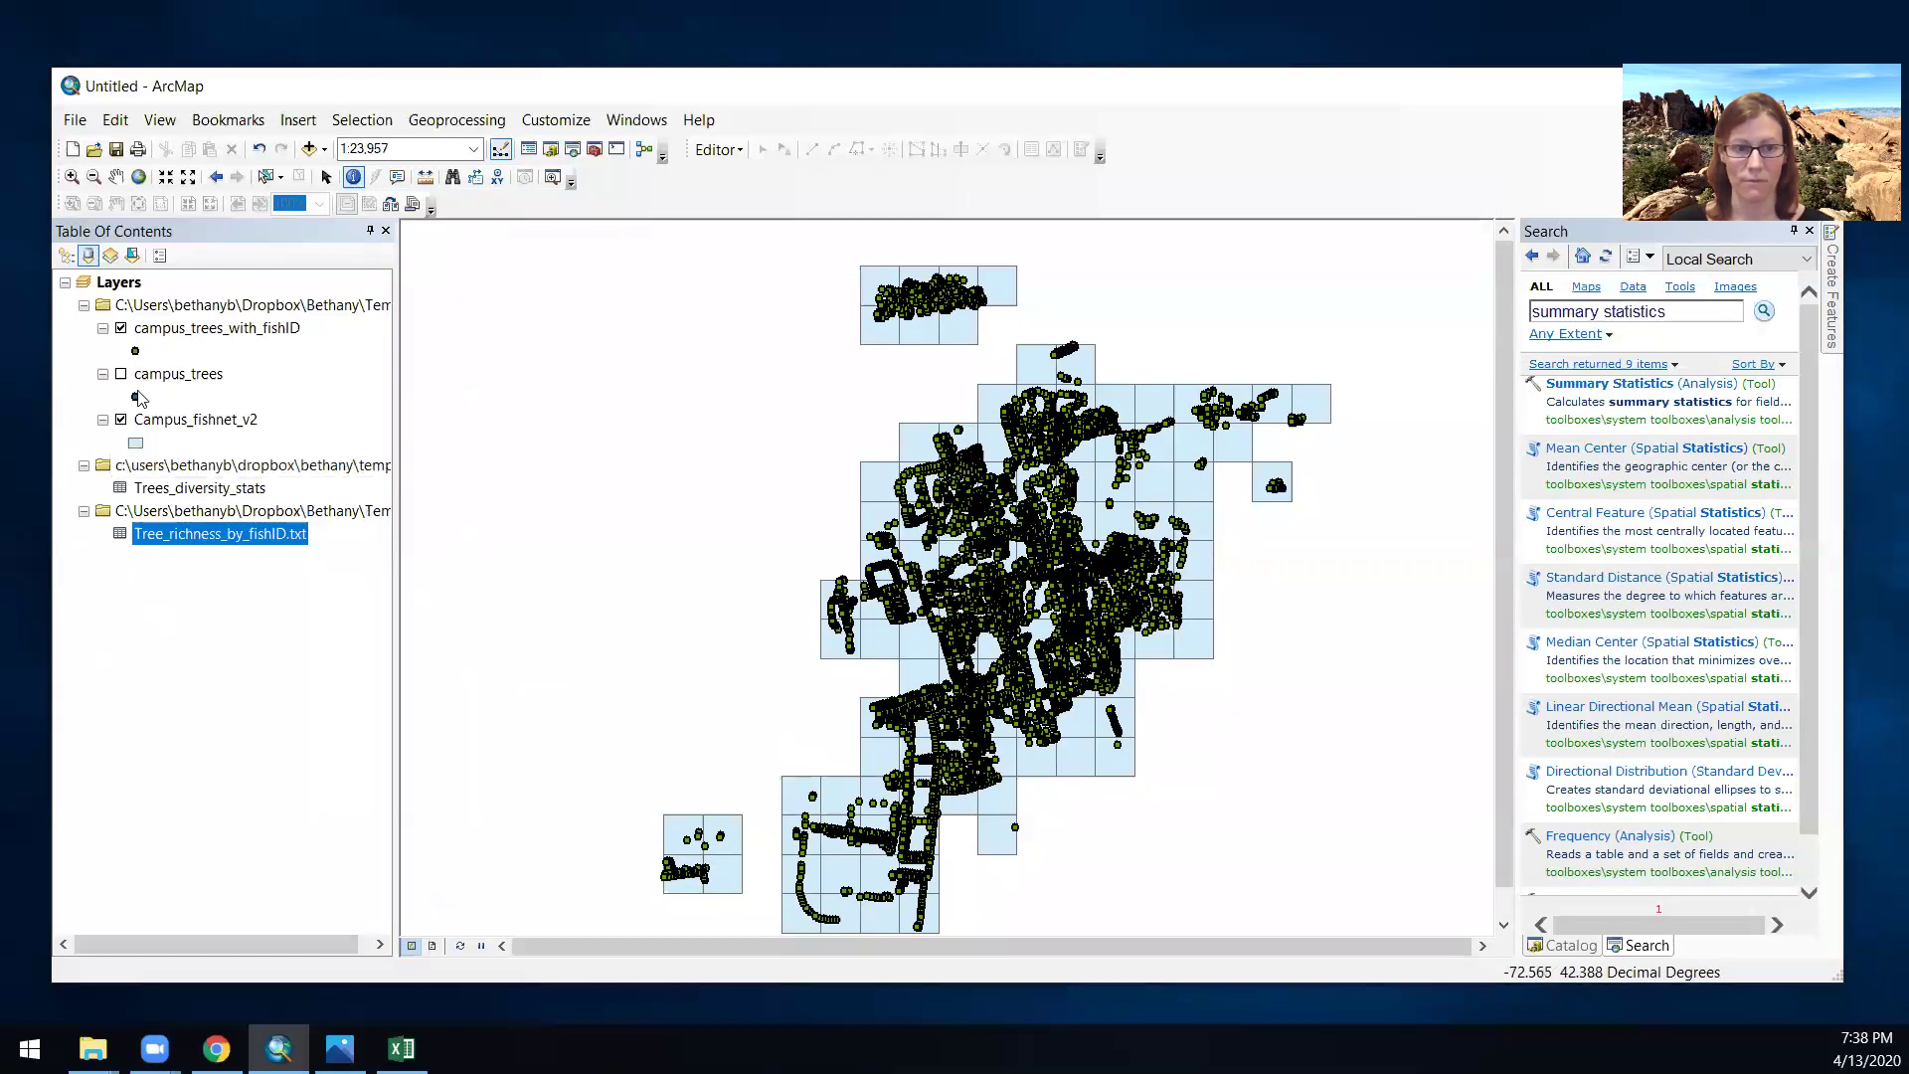
- Hide campus_trees_with_fishID and join Tree_richness_by_fishID.txt to Campus_fishnet_v2, matching the layer's Id field to the table's ID field and keeping all records
click(121, 328)
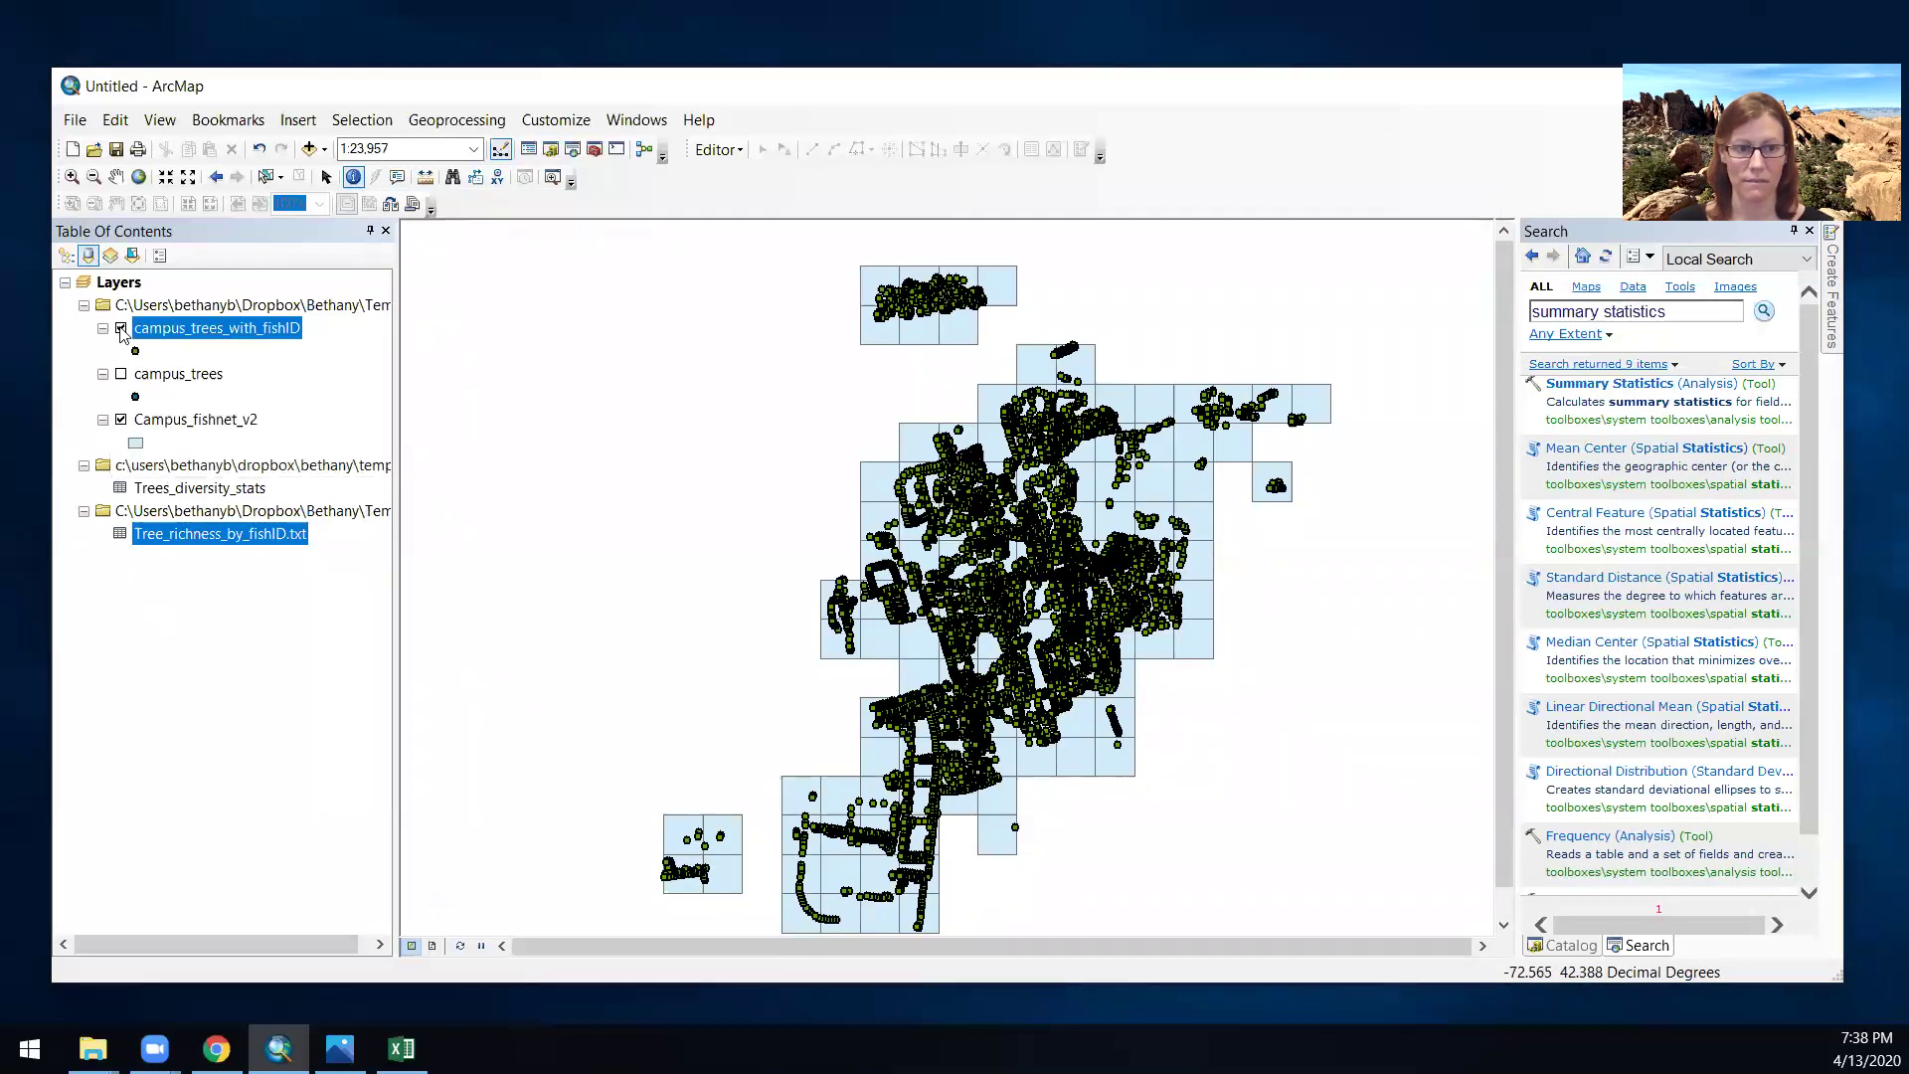
right_click(185, 425)
mouse_move(271, 525)
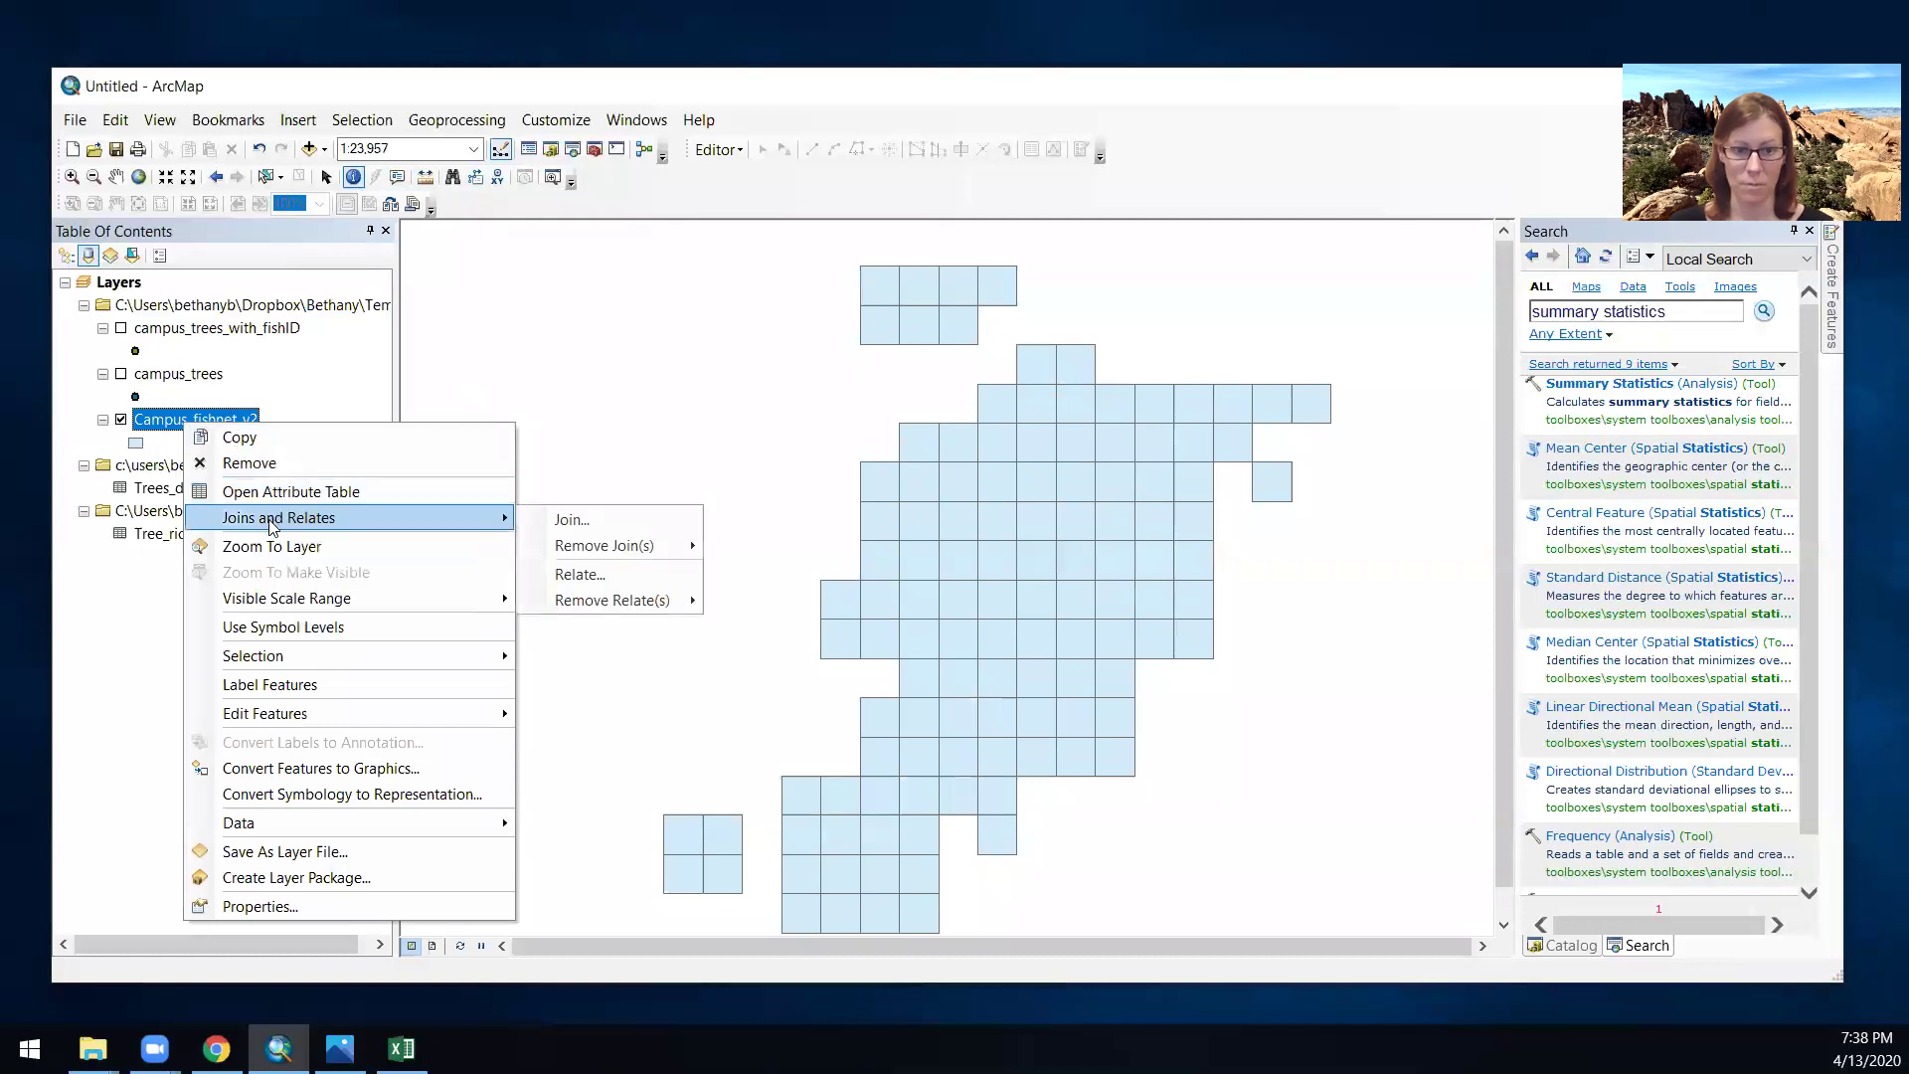
click(573, 519)
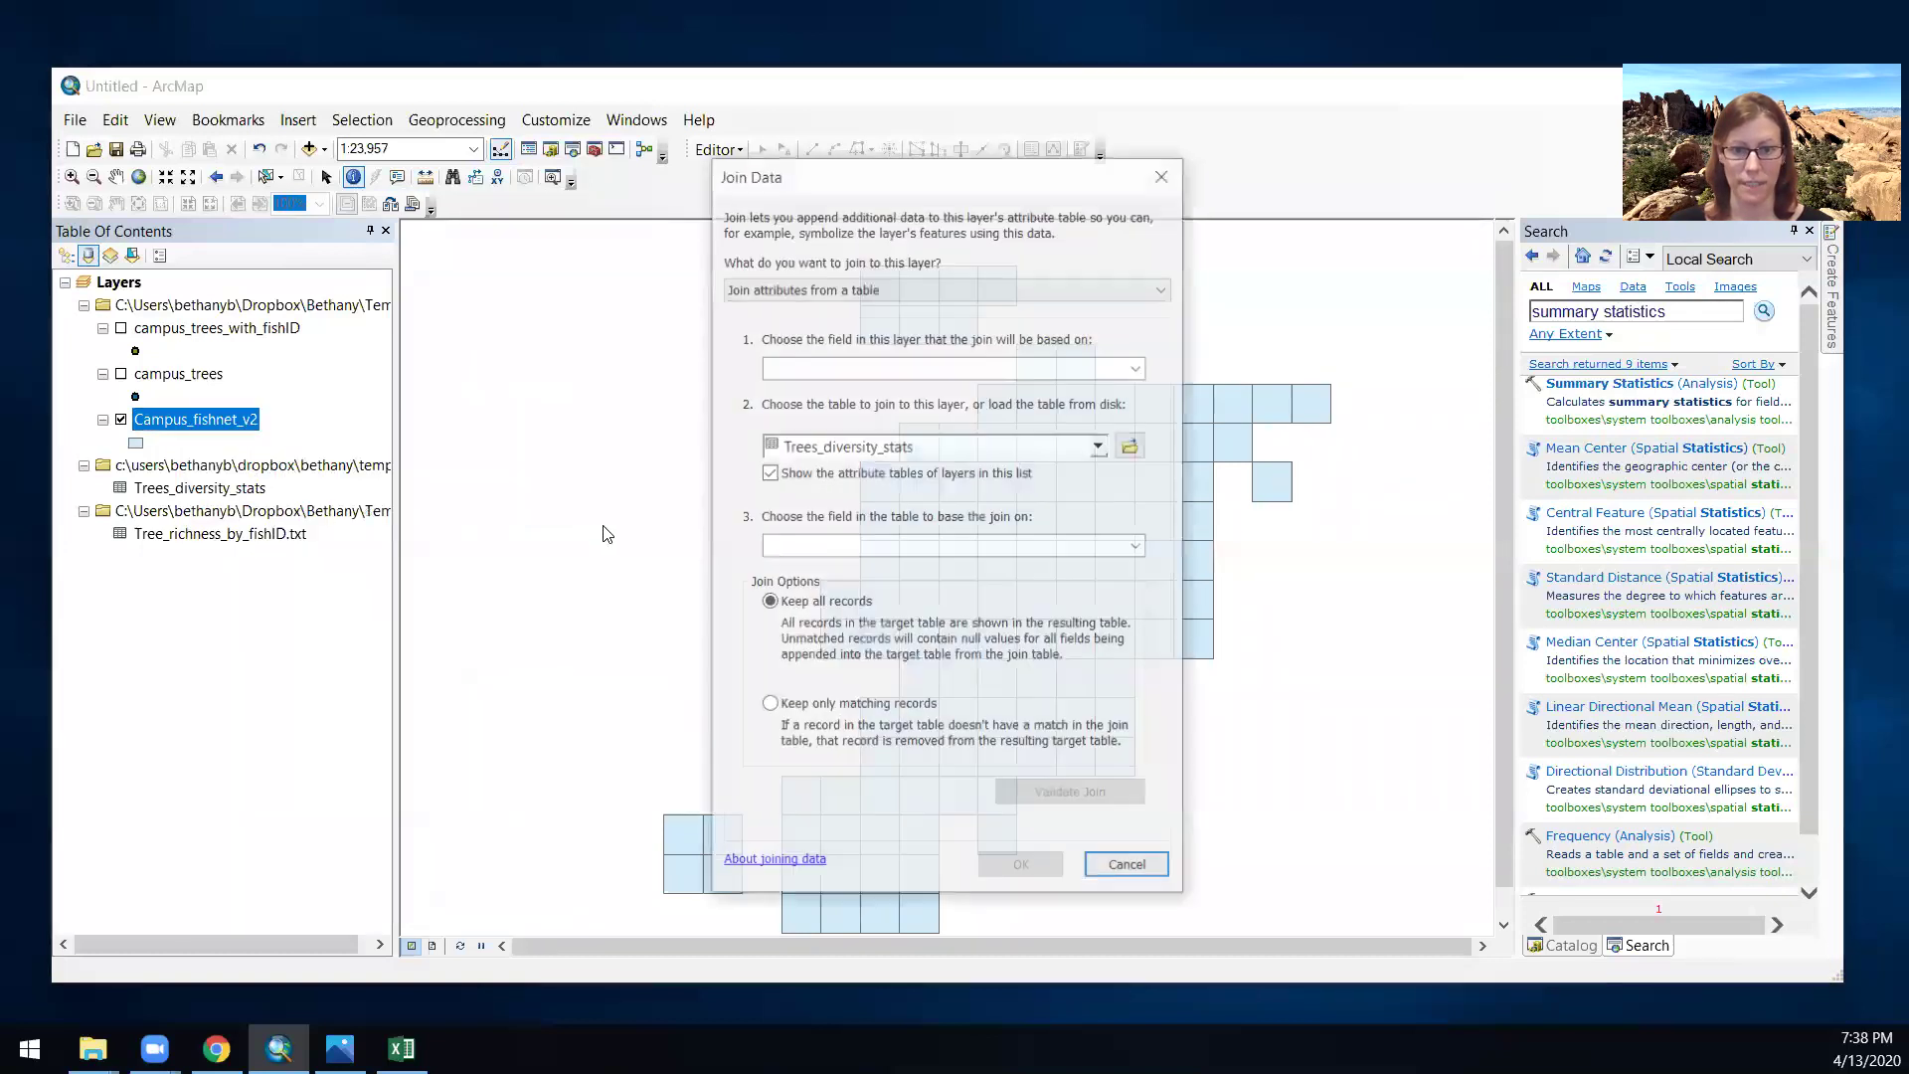
click(1125, 370)
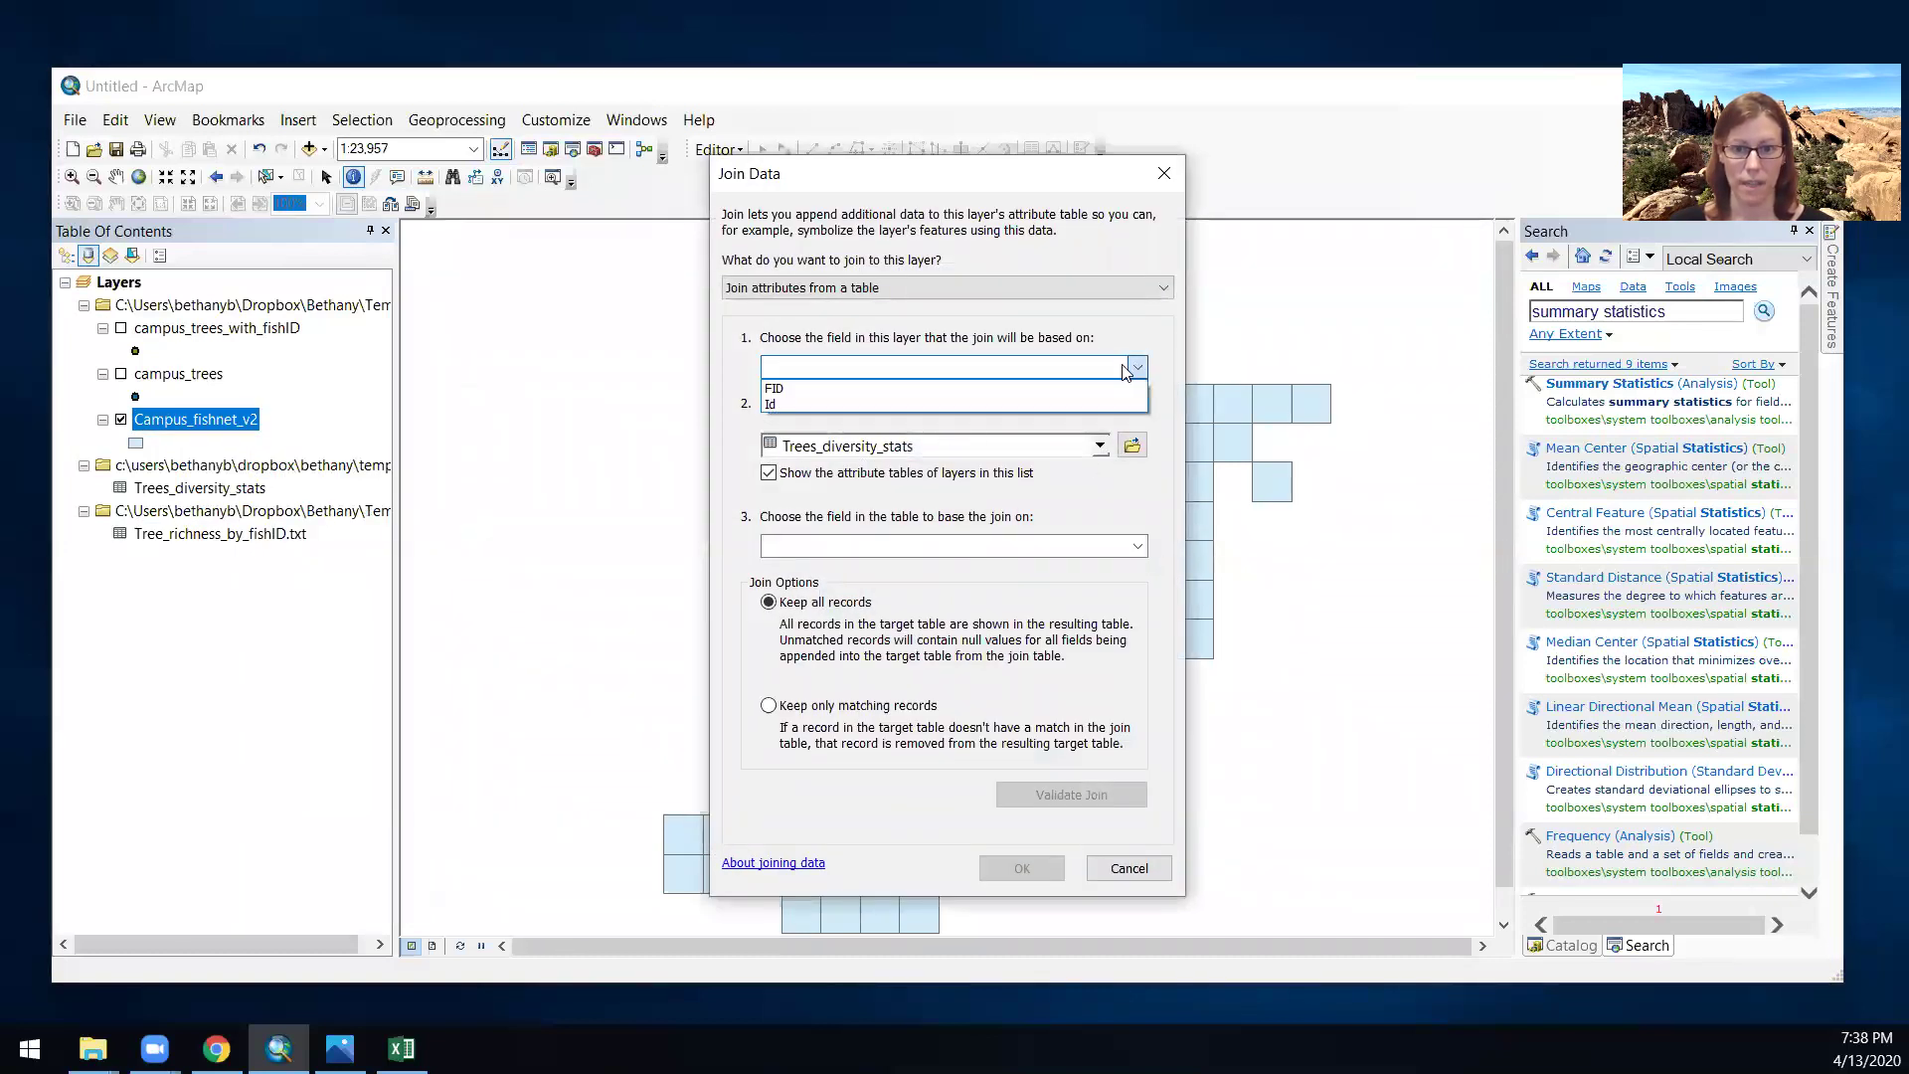
click(1109, 404)
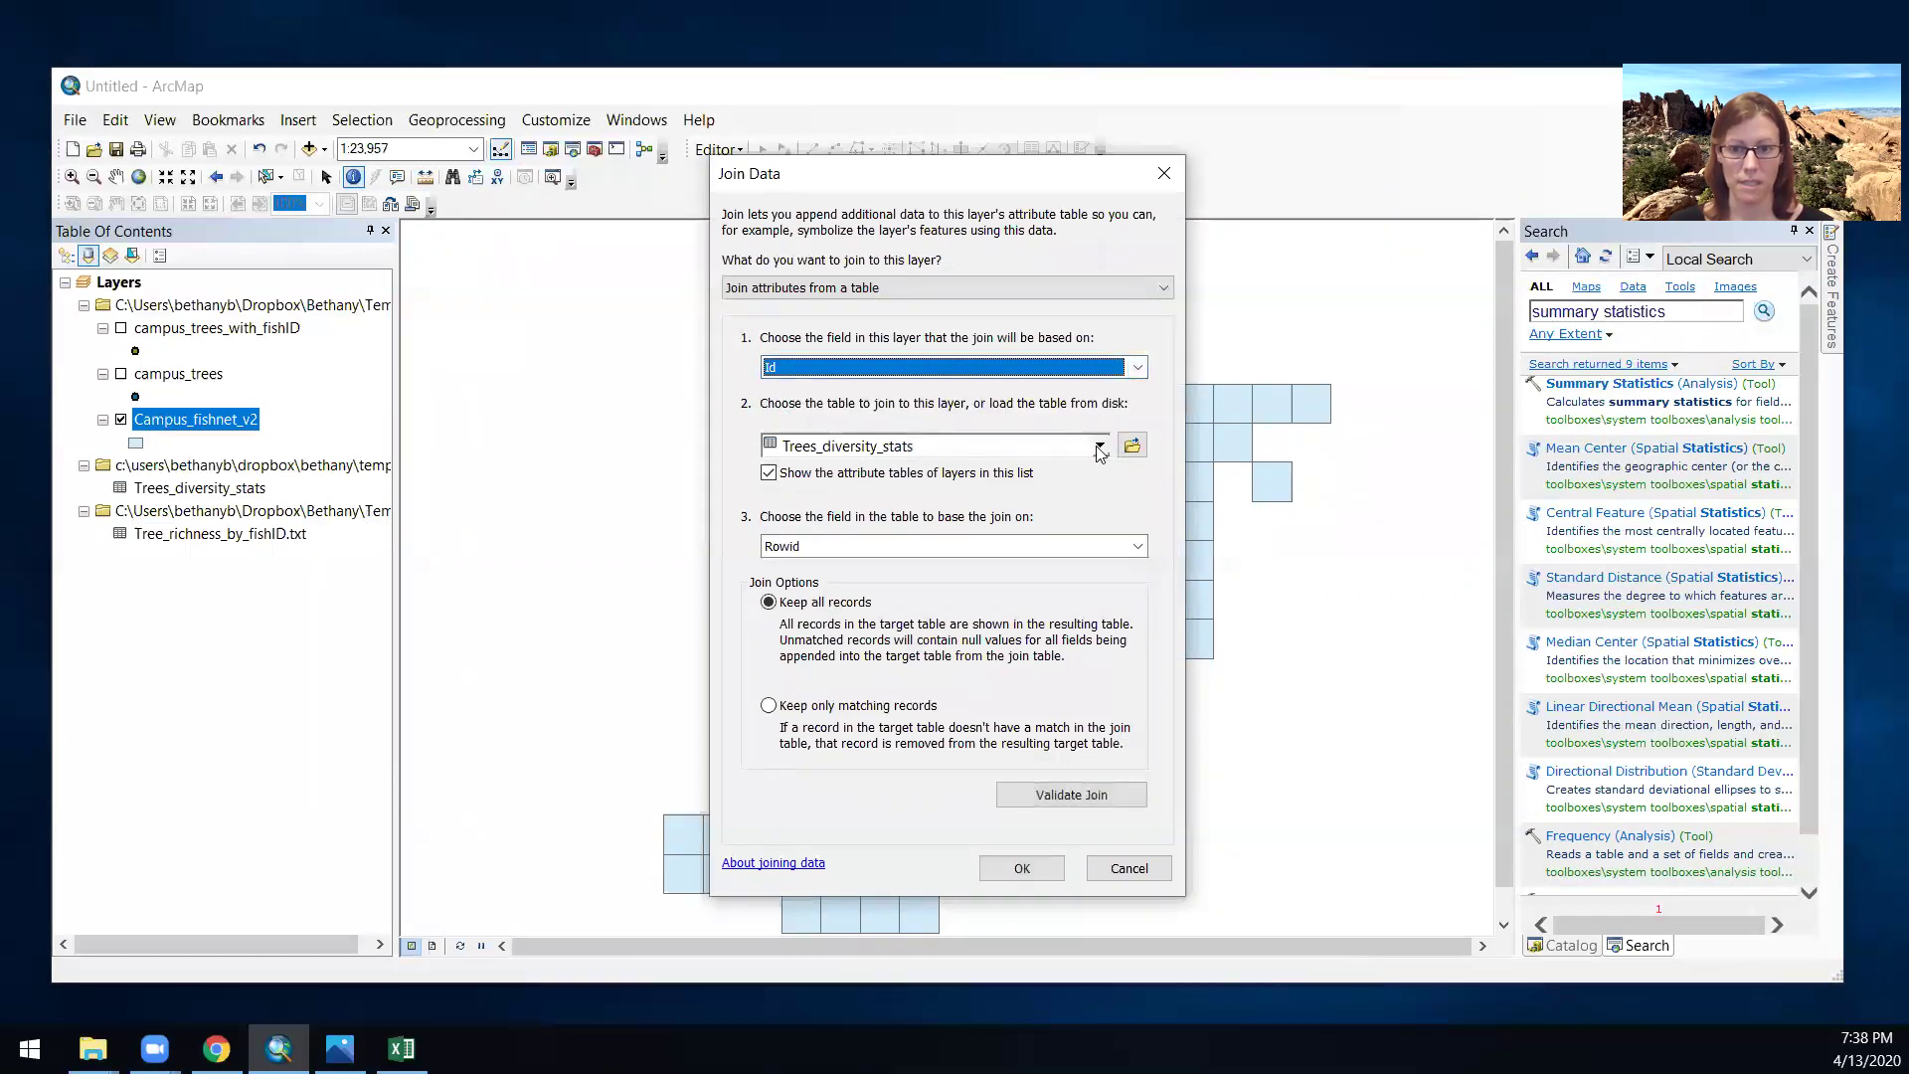
click(1099, 447)
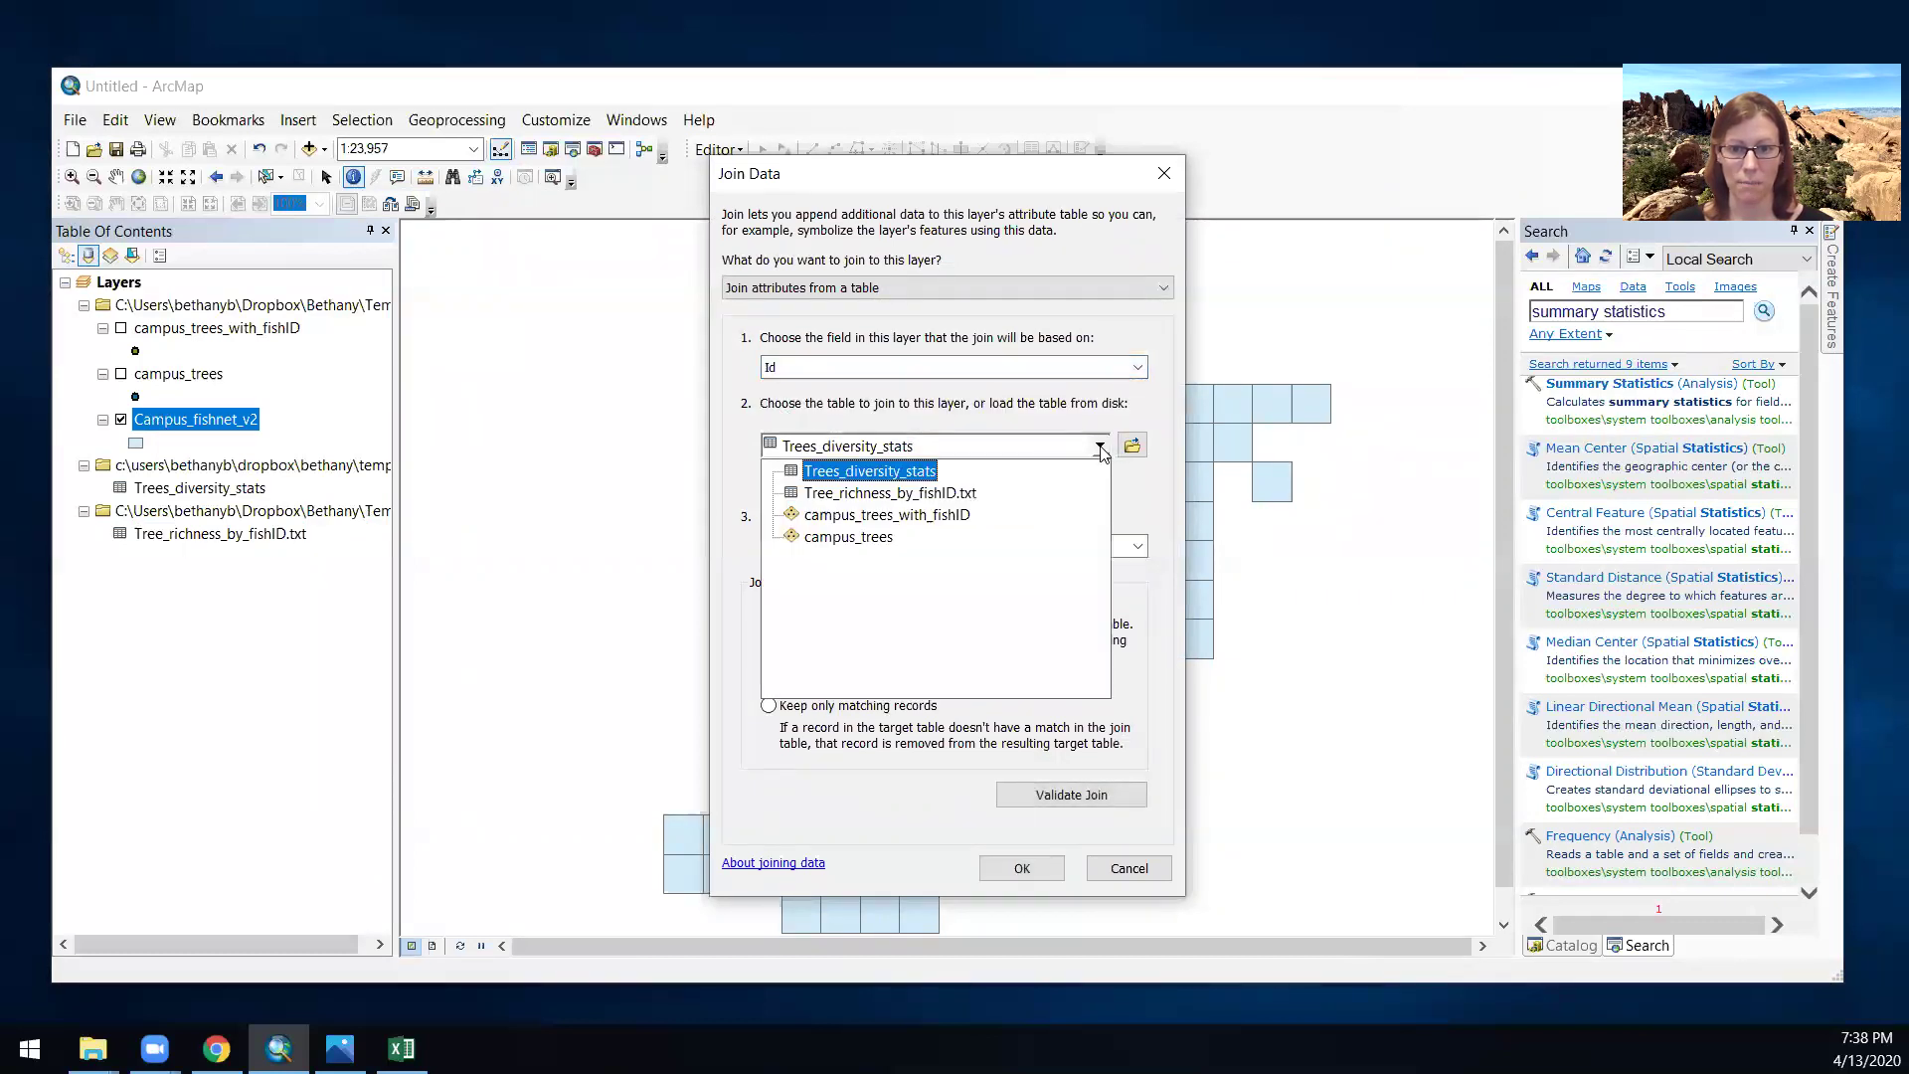
click(920, 493)
click(1089, 546)
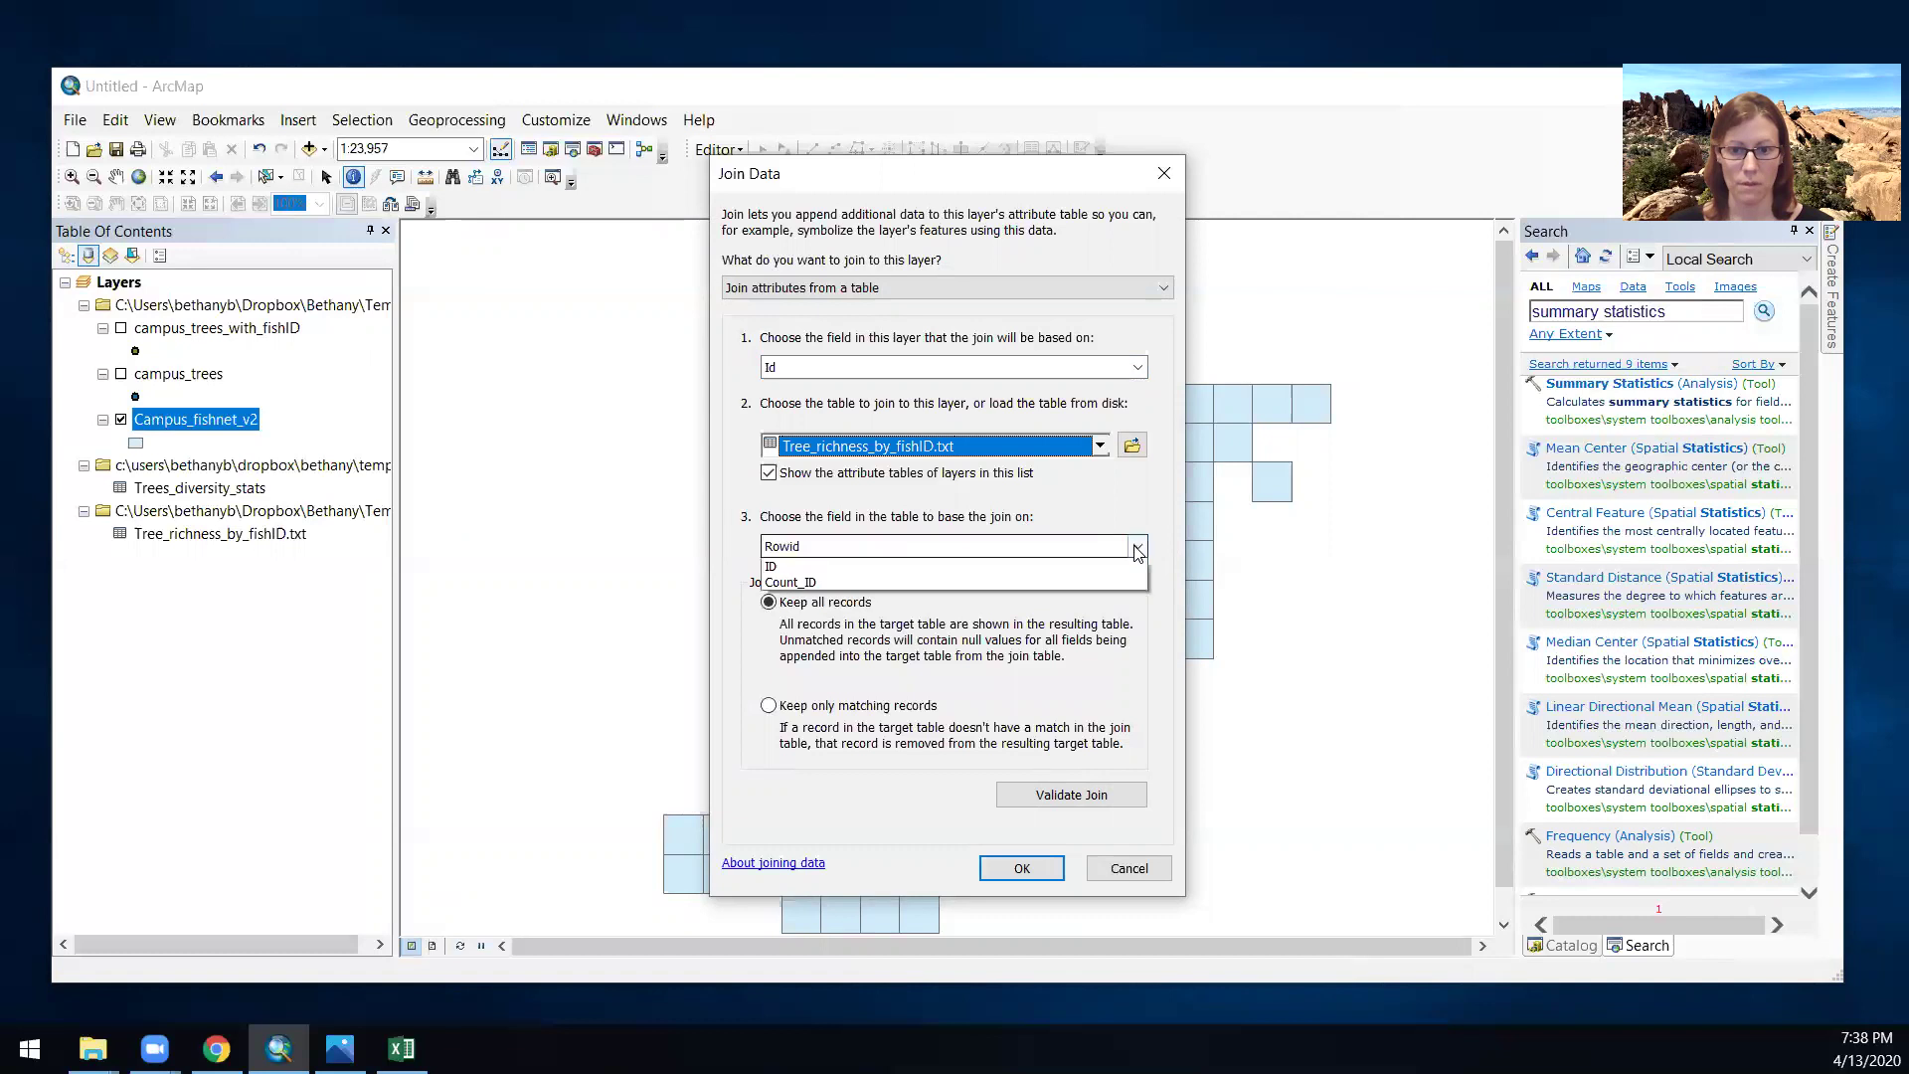
click(998, 582)
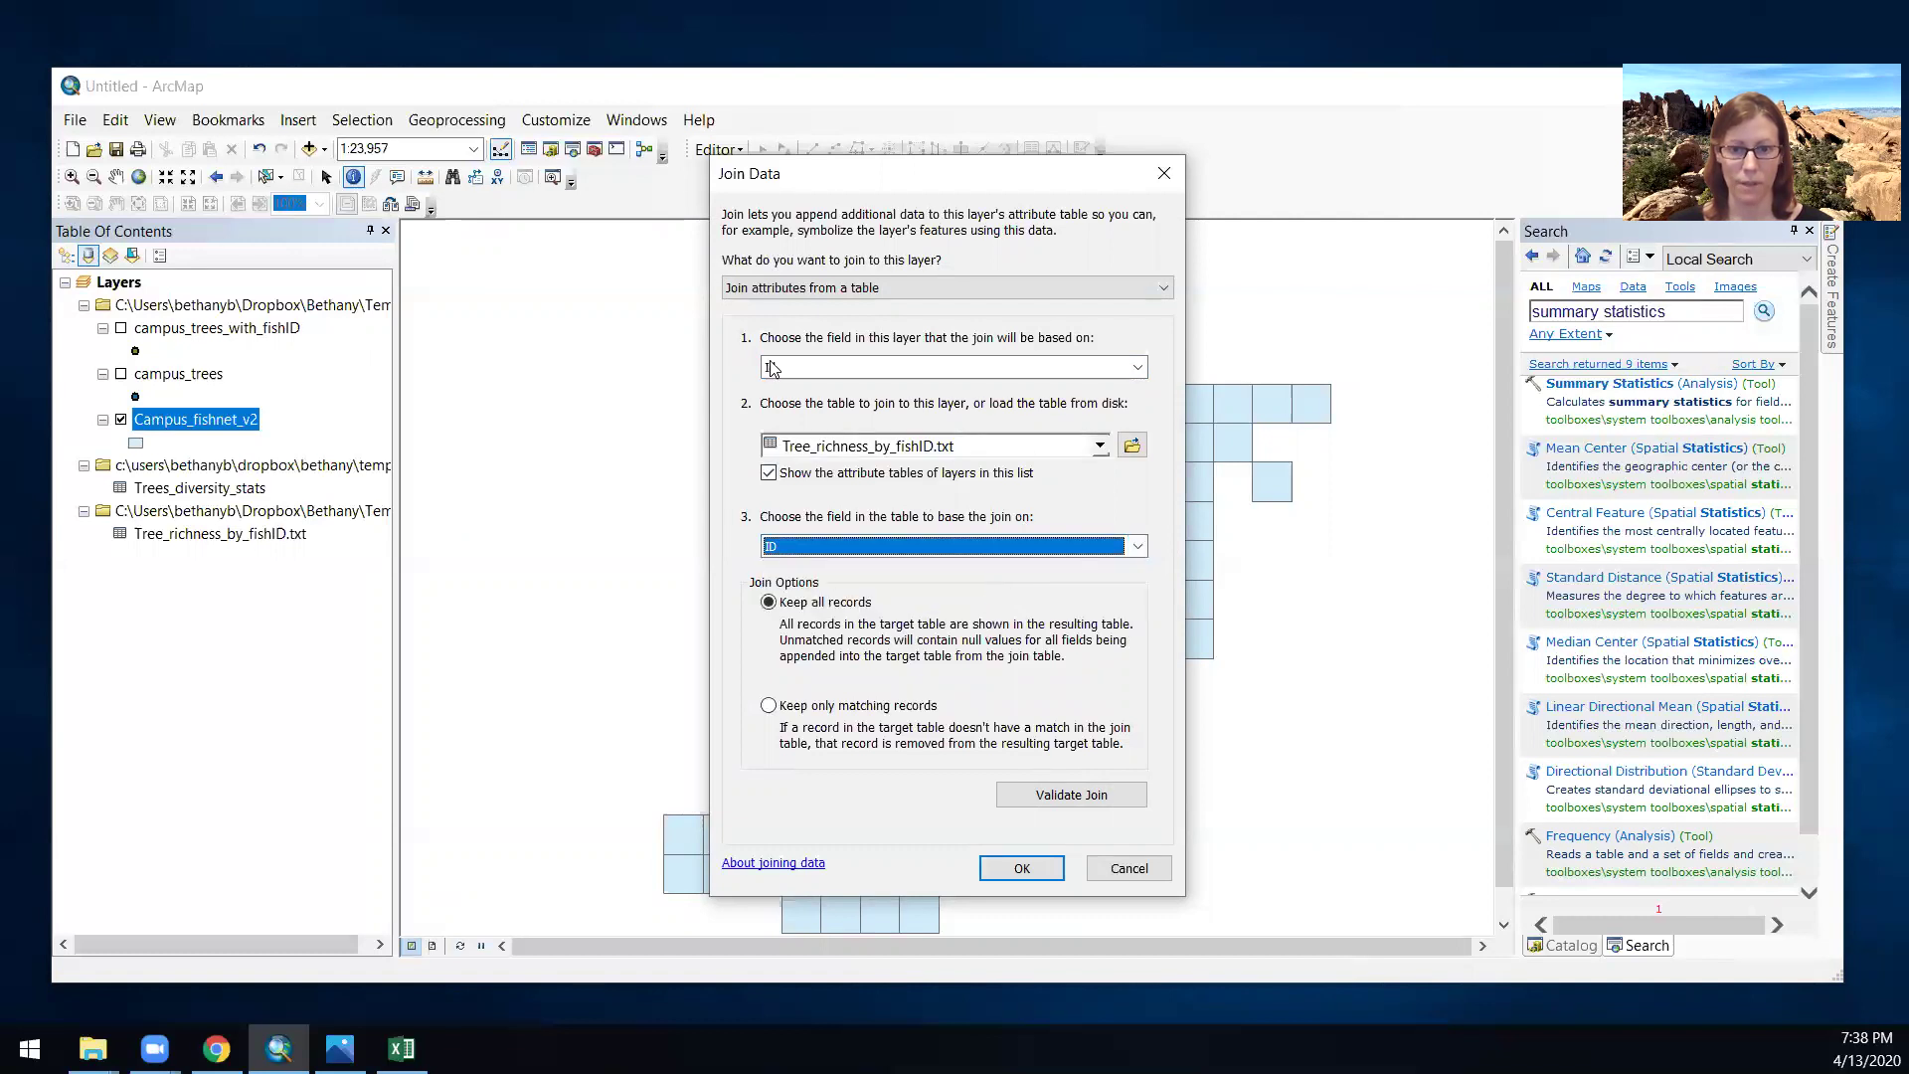
click(1021, 867)
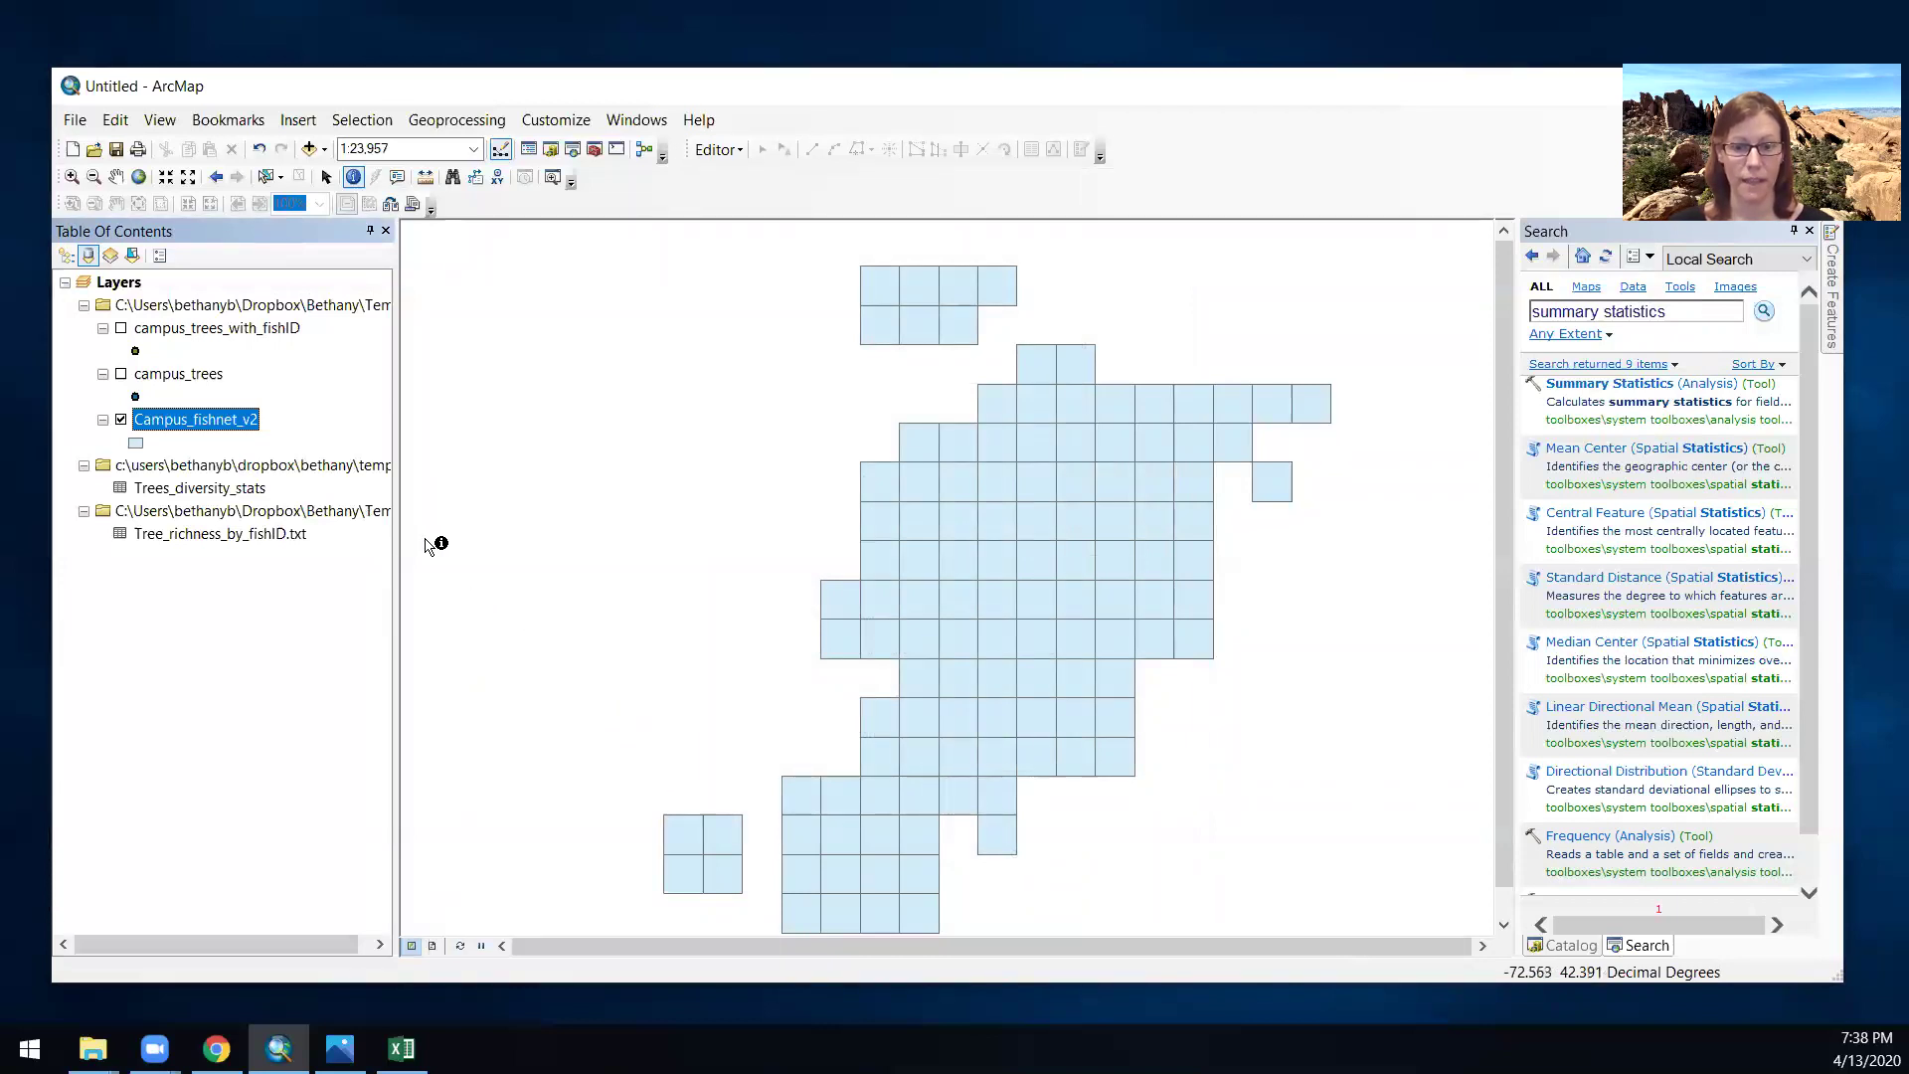
- Open the Campus_fishnet_v2 attribute table and add a short integer field named Tree_richness, accepting the shortened name Tree_richn
right_click(229, 418)
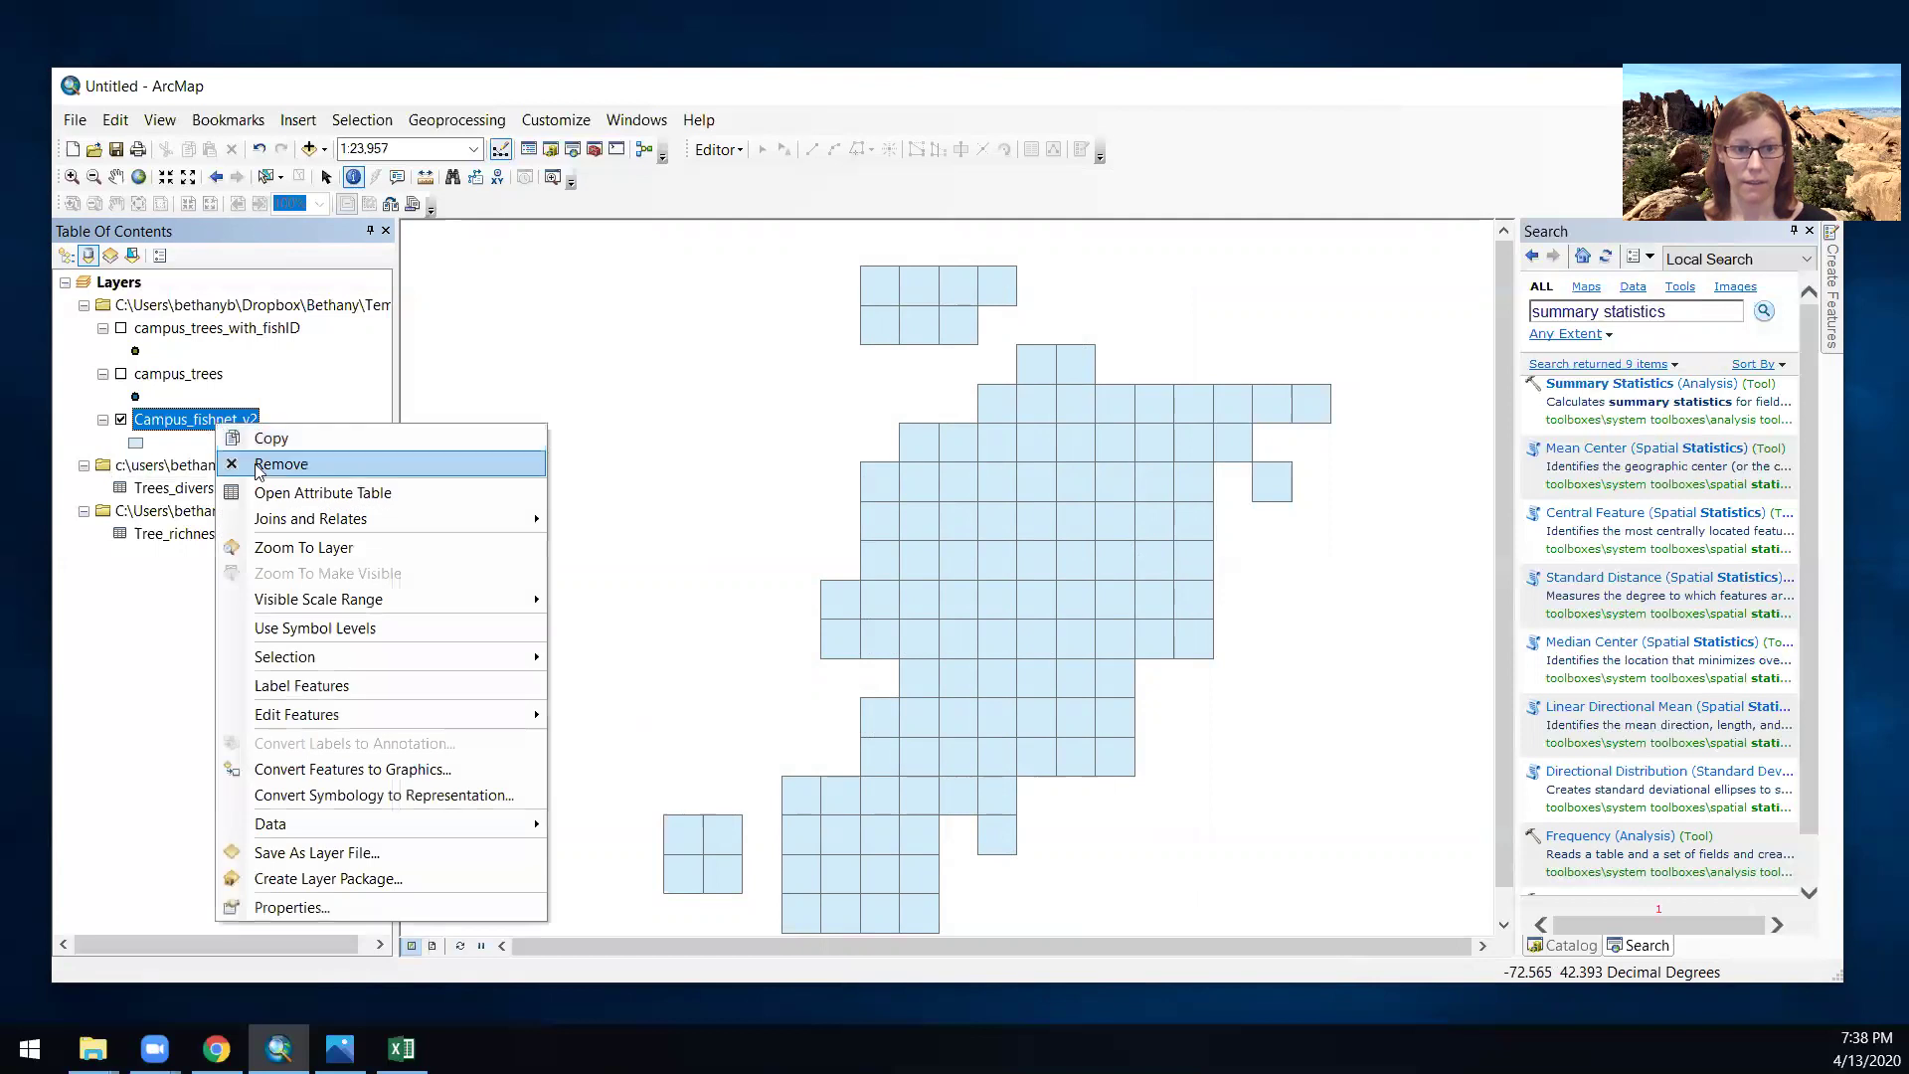
click(264, 491)
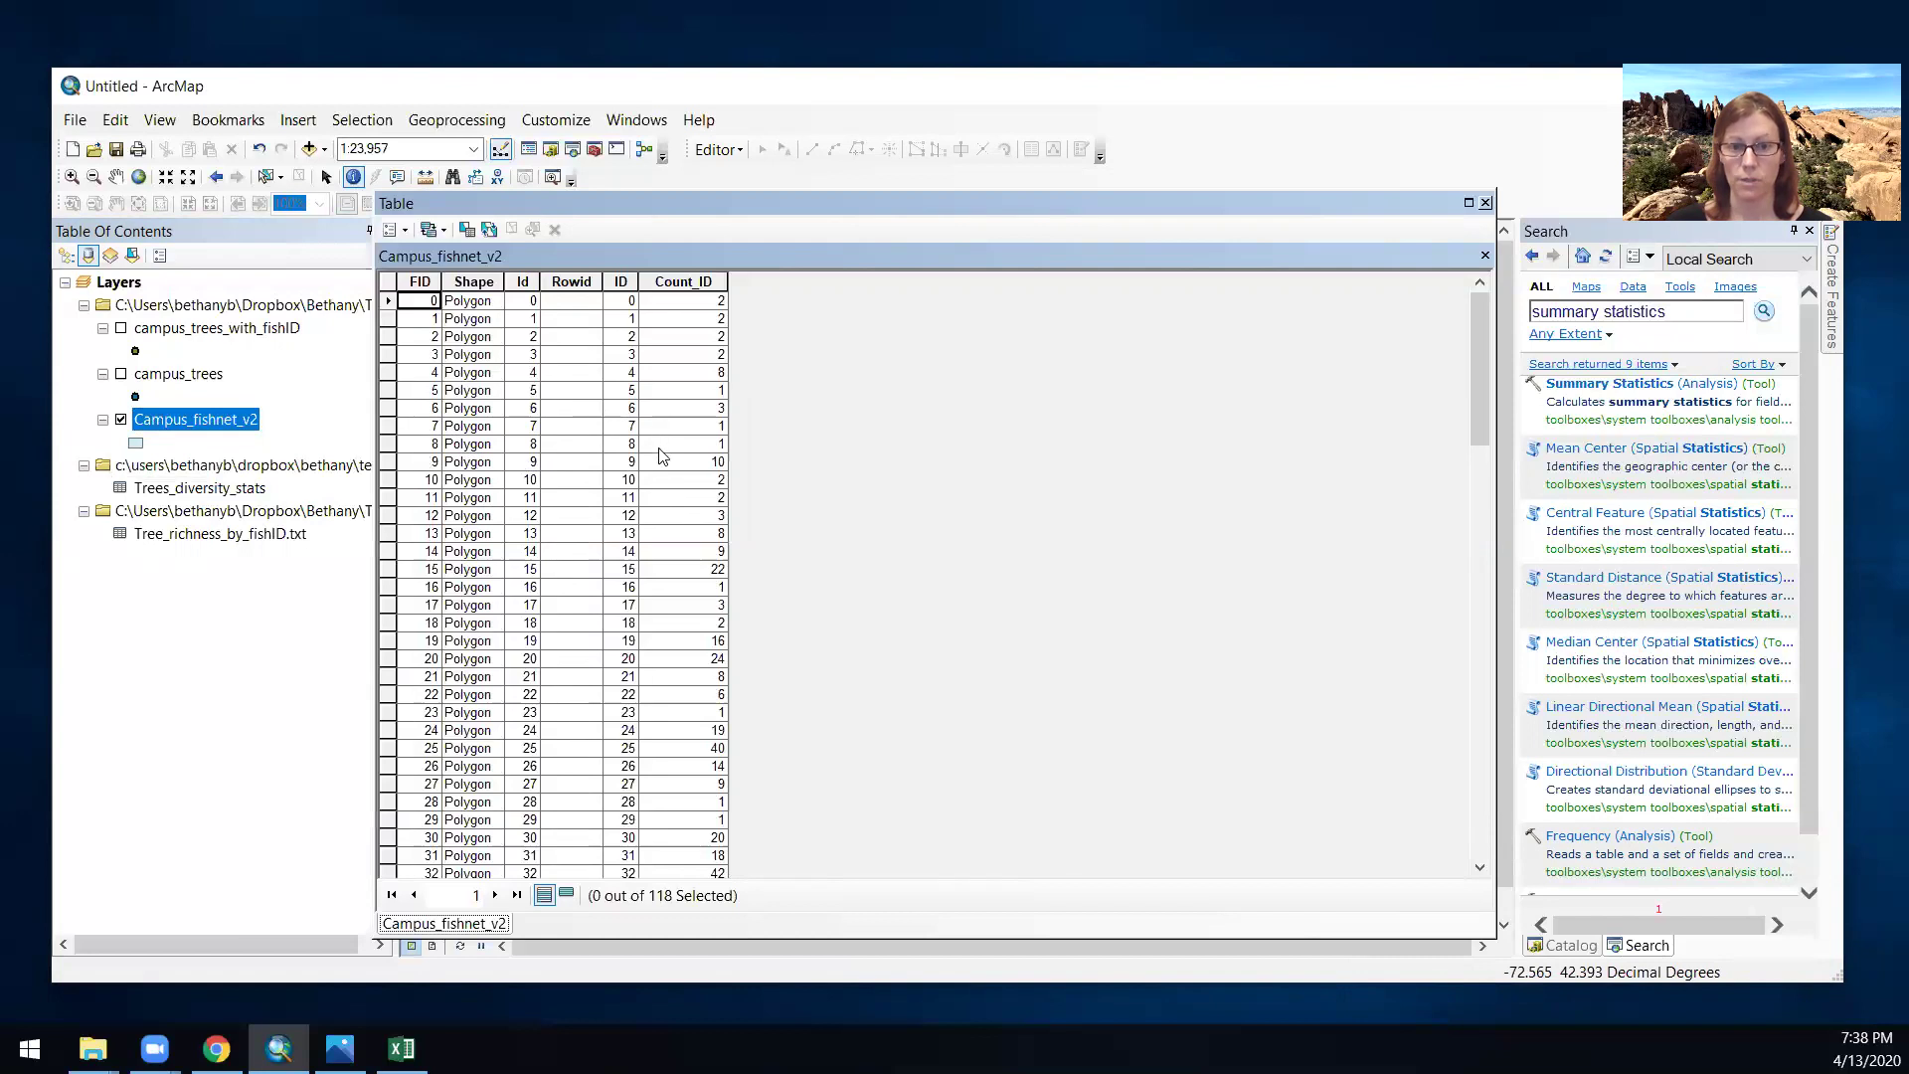
click(684, 284)
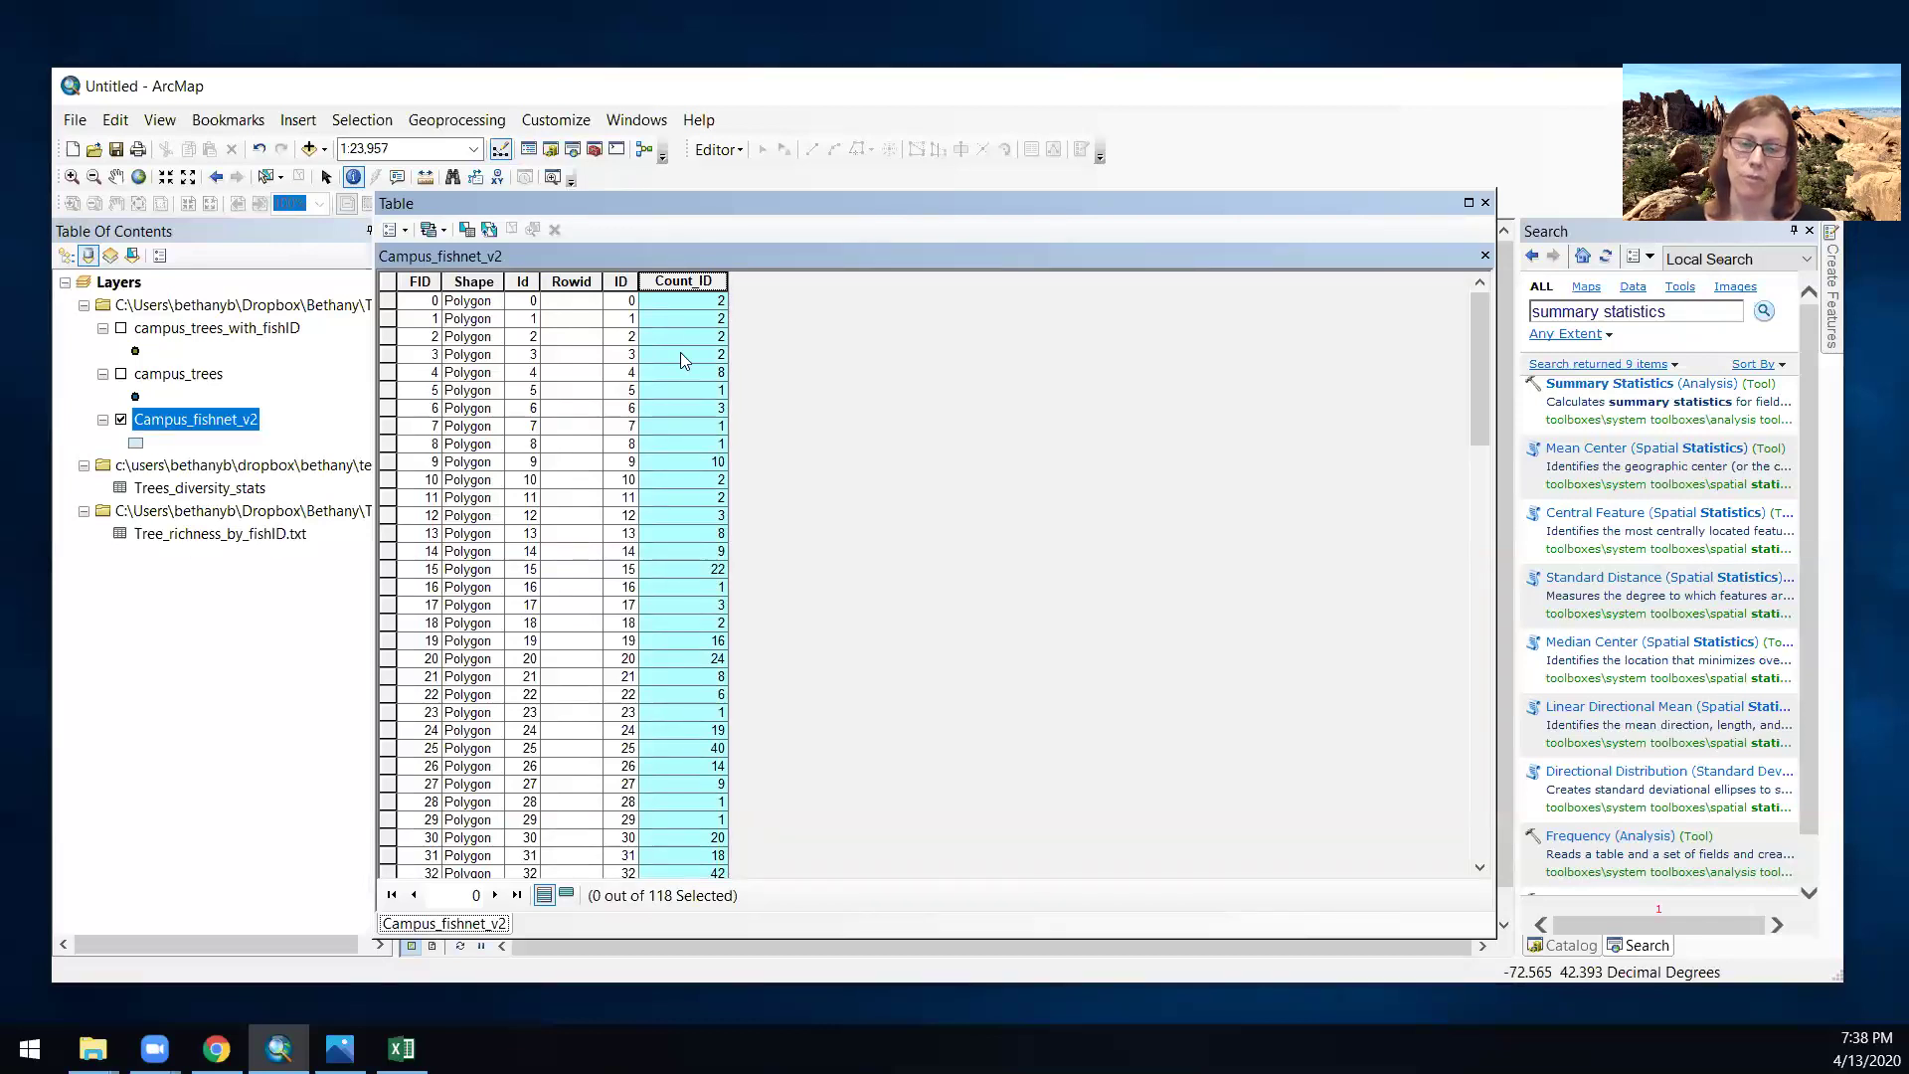
click(405, 234)
click(449, 387)
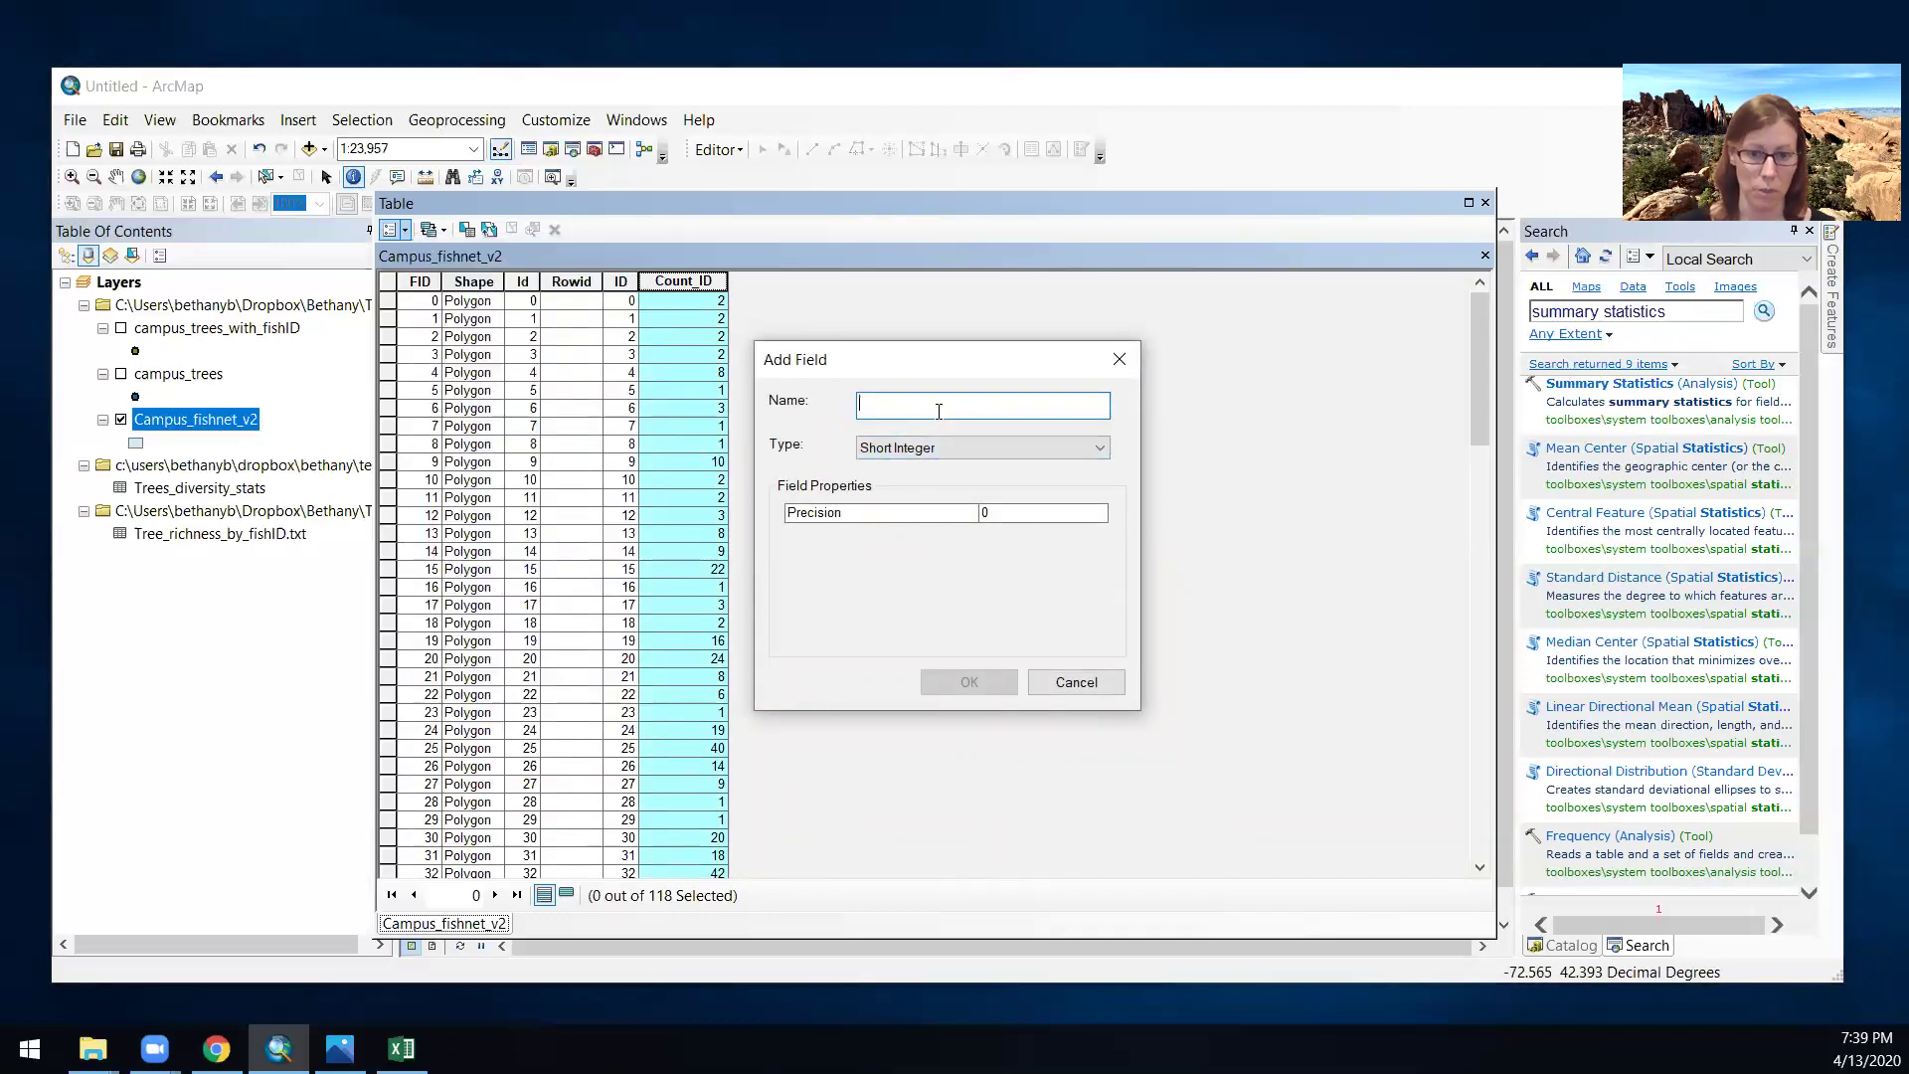
text(Tree_richness)
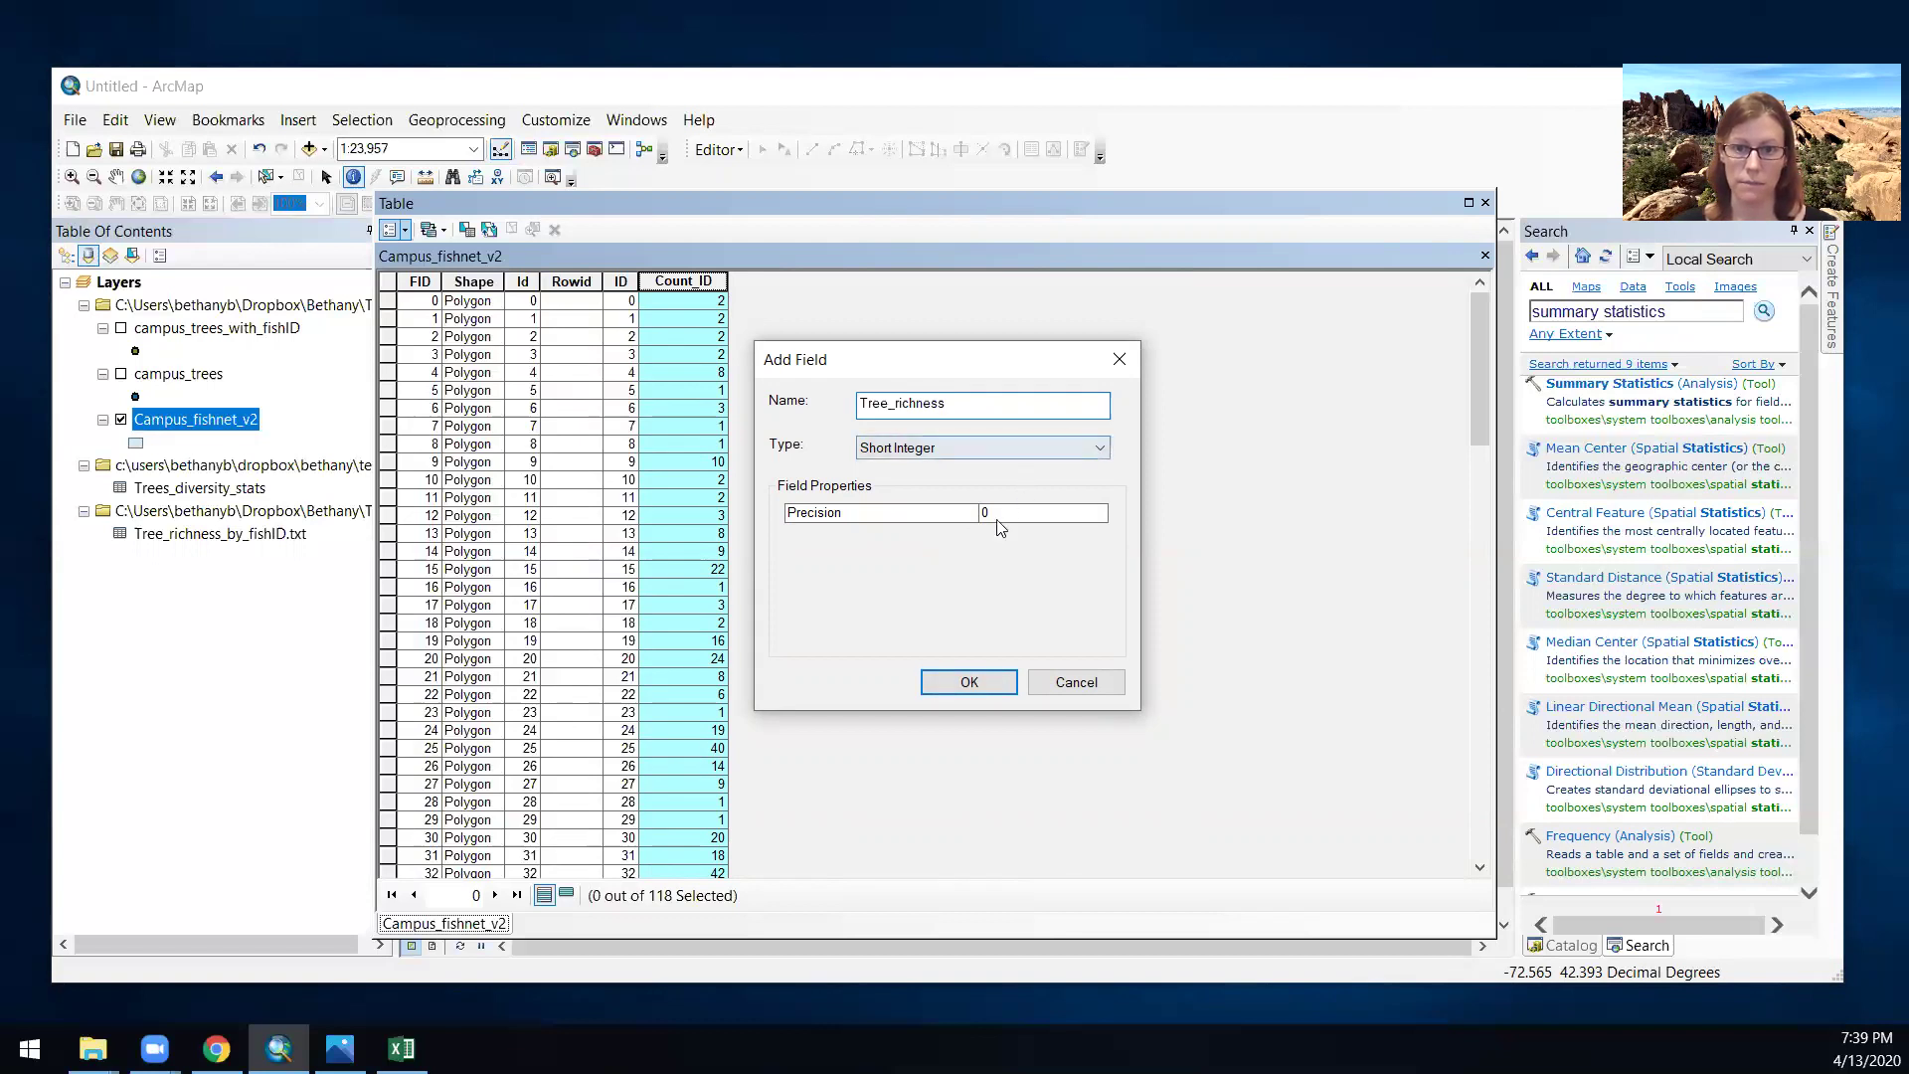
click(961, 684)
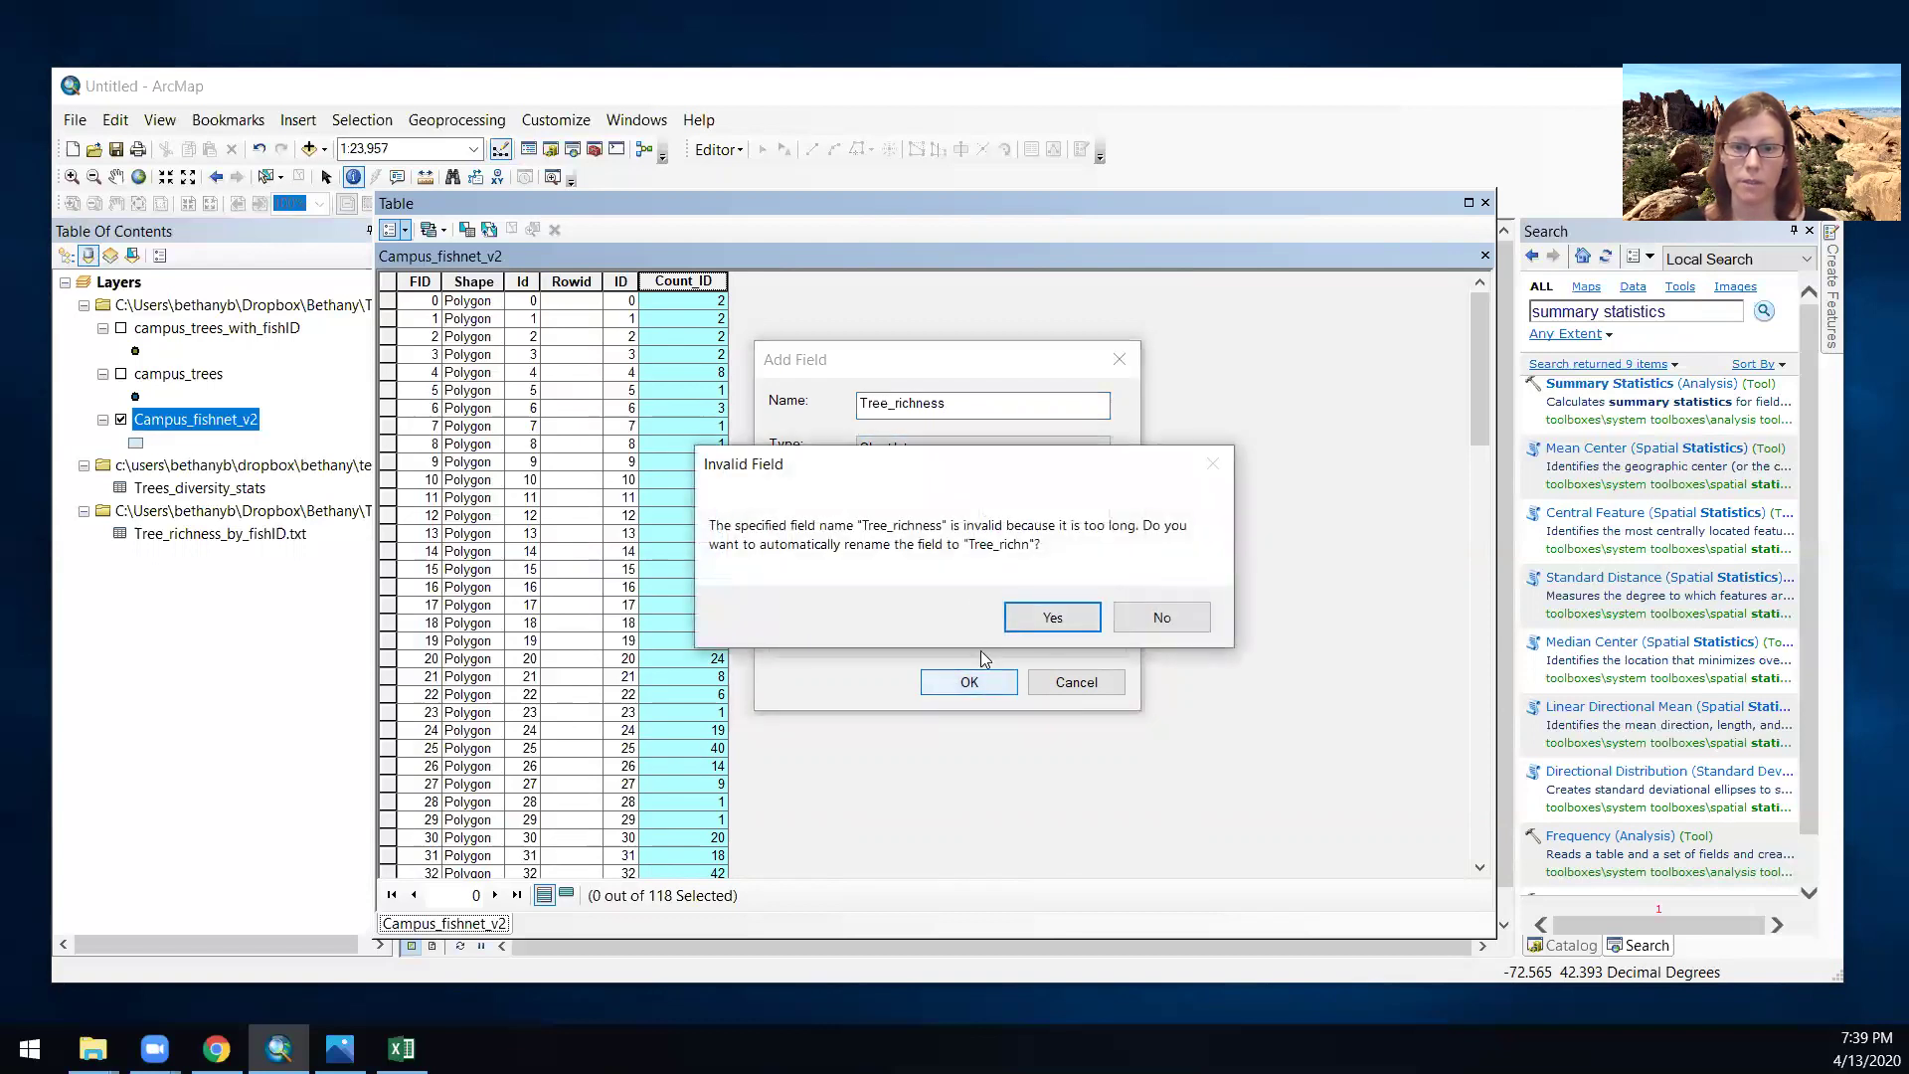
click(1050, 621)
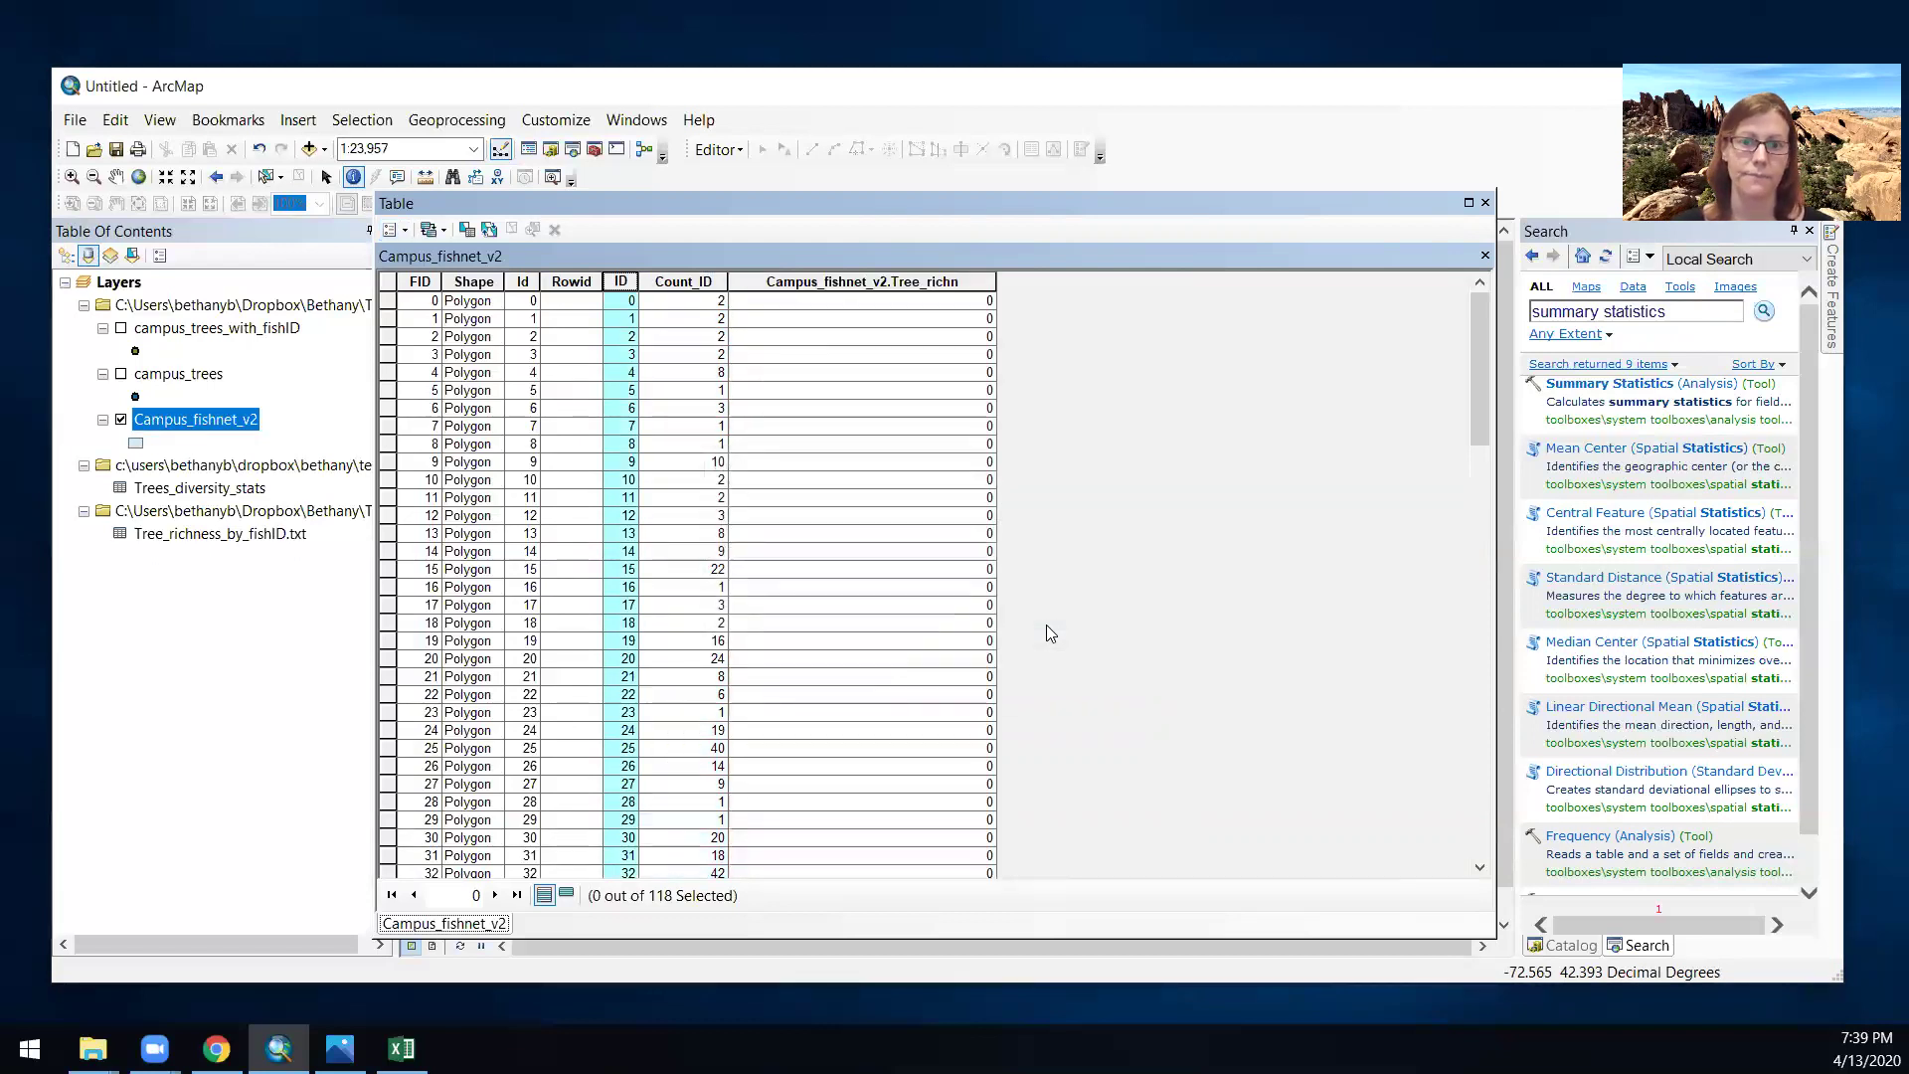
- Calculate the Tree_richn field as [Tree_richness_by_fishID.txt.Cnt_ID] with the Field Calculator and close the attribute table
click(892, 283)
right_click(892, 283)
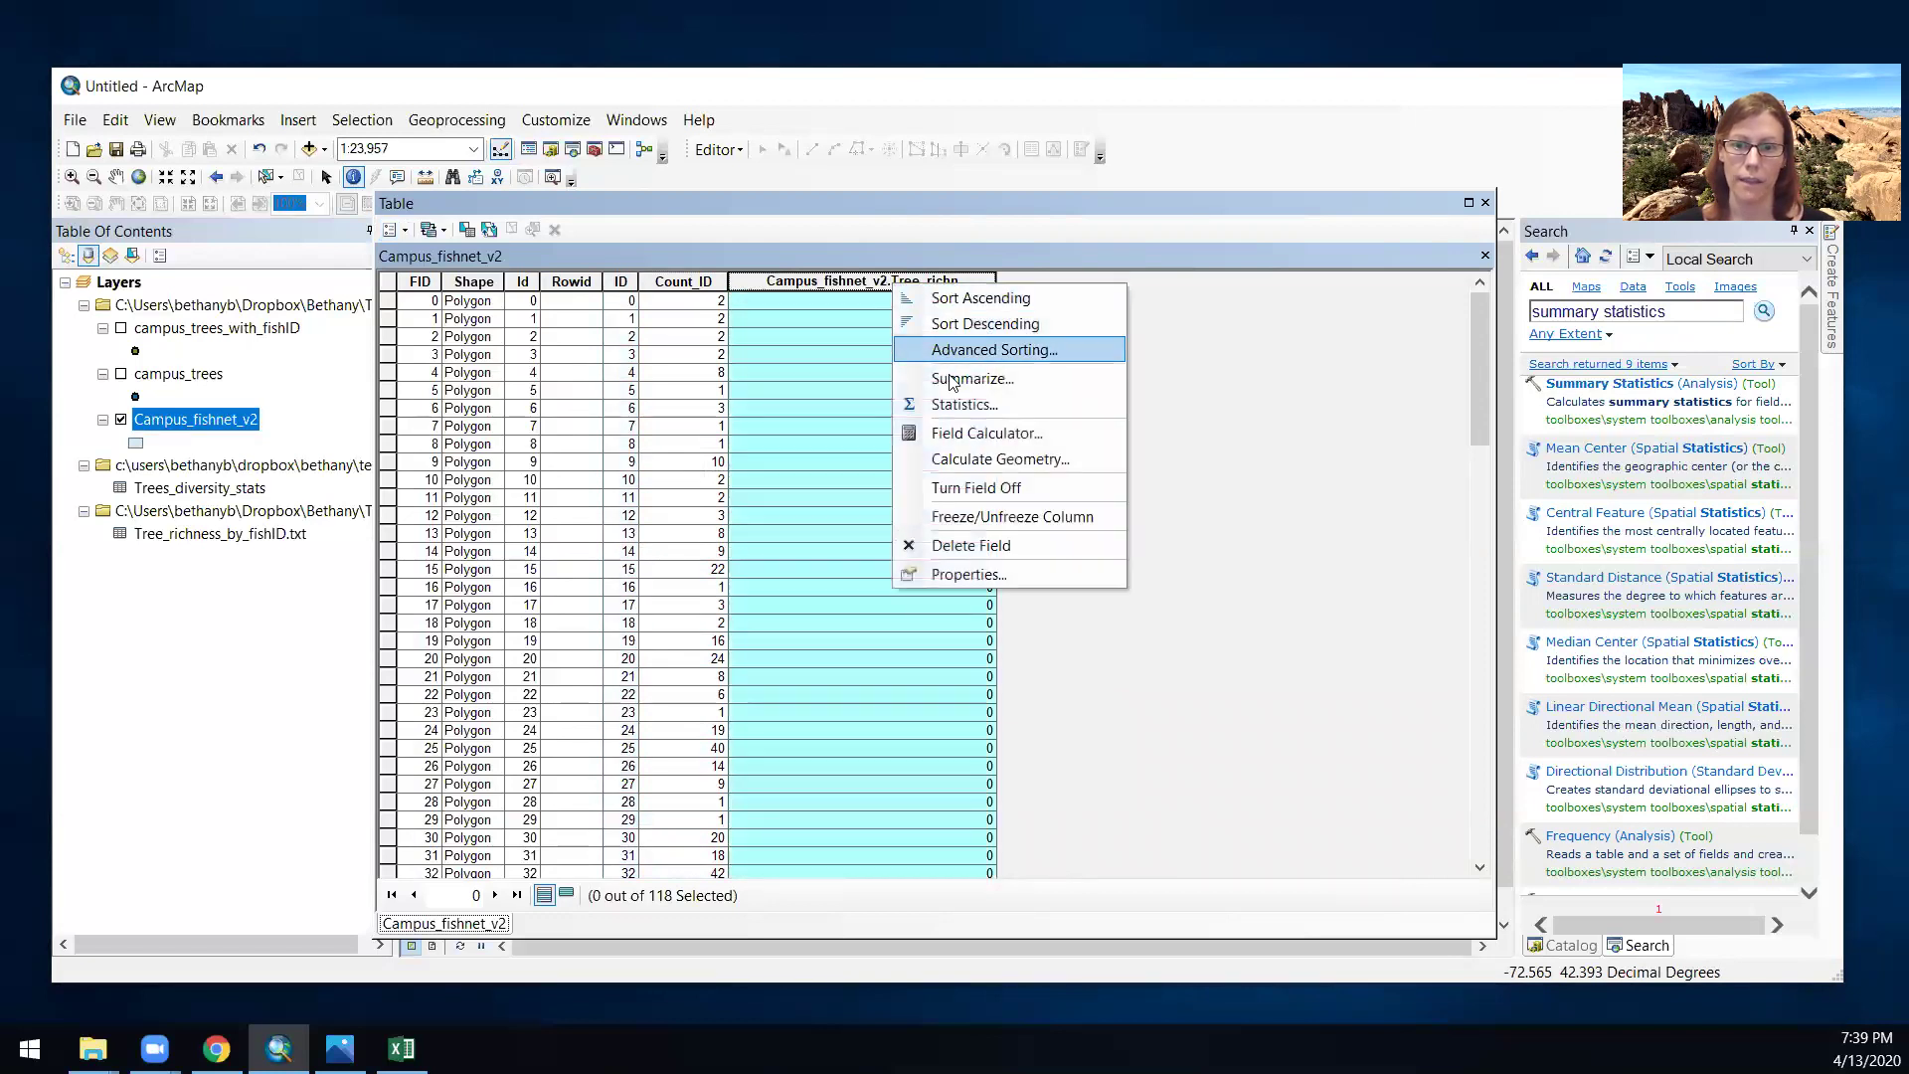
click(984, 433)
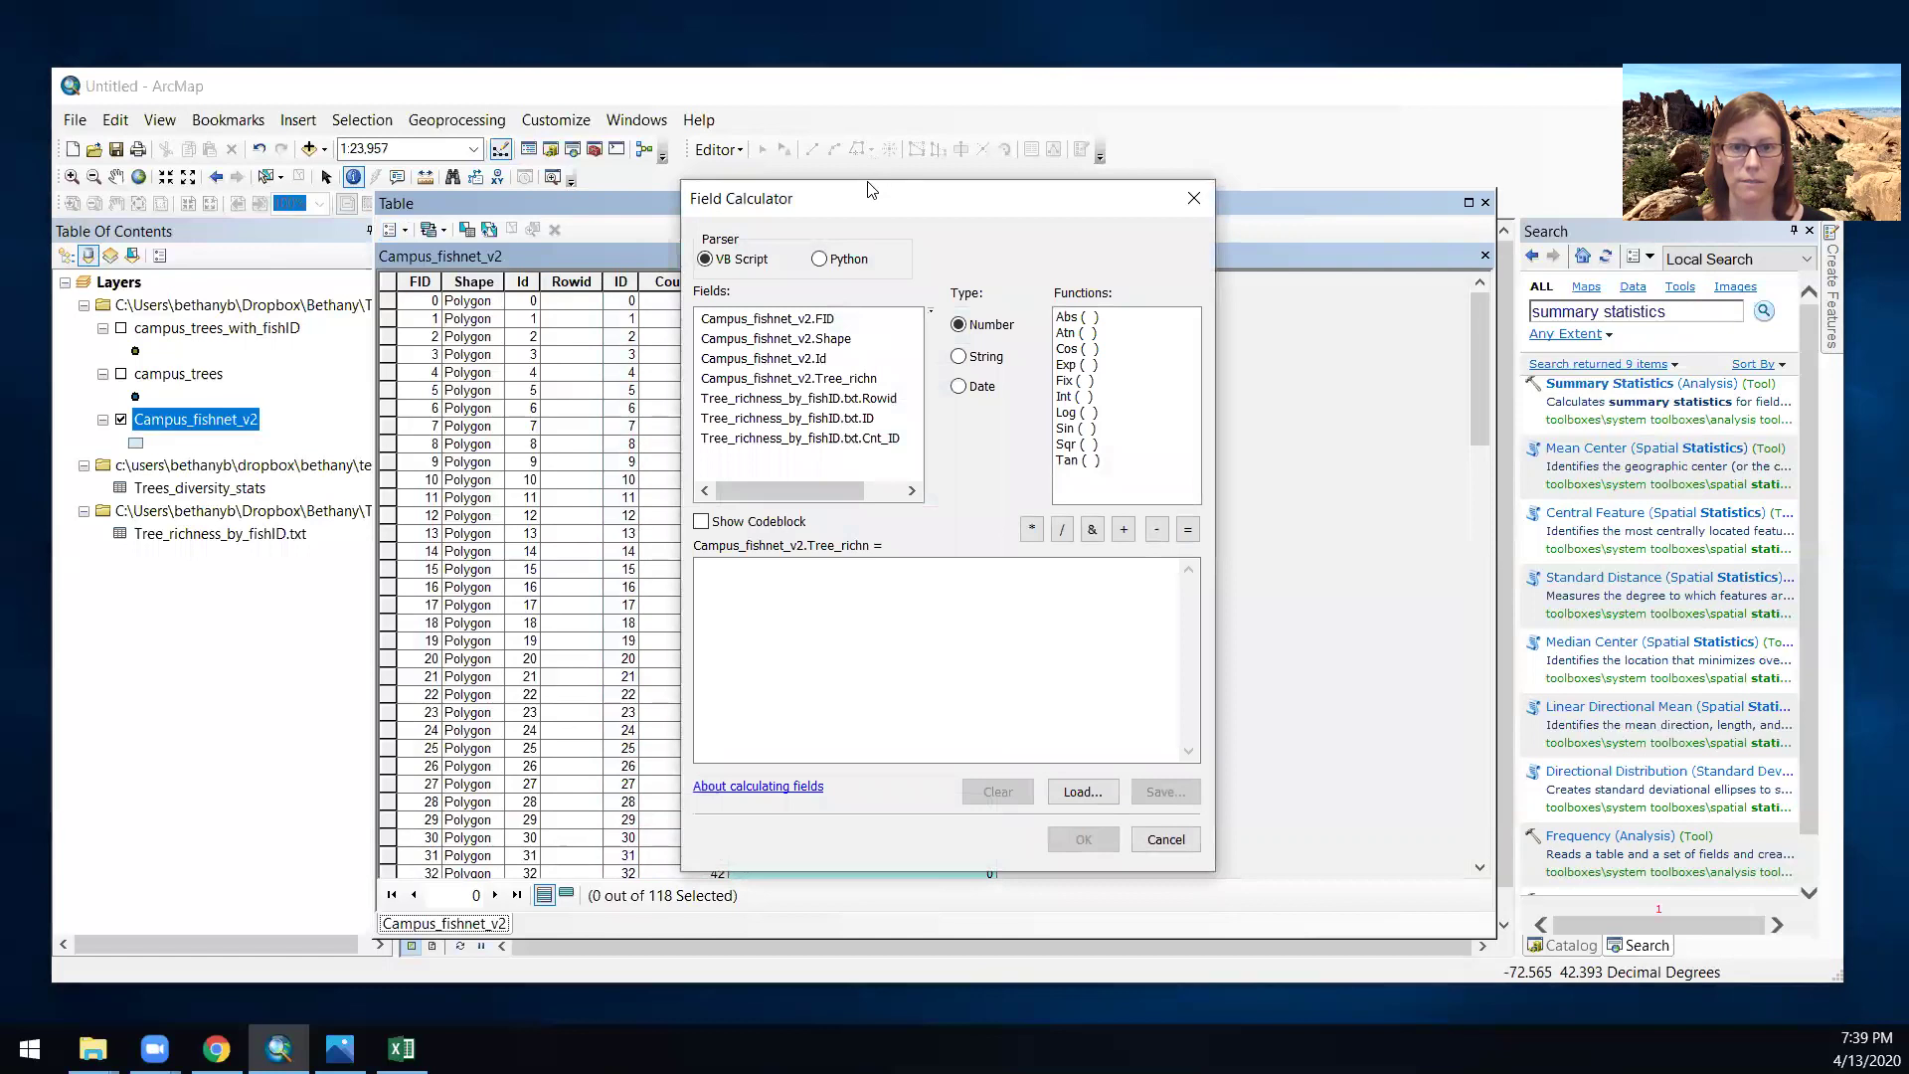
drag(869, 205, 1127, 229)
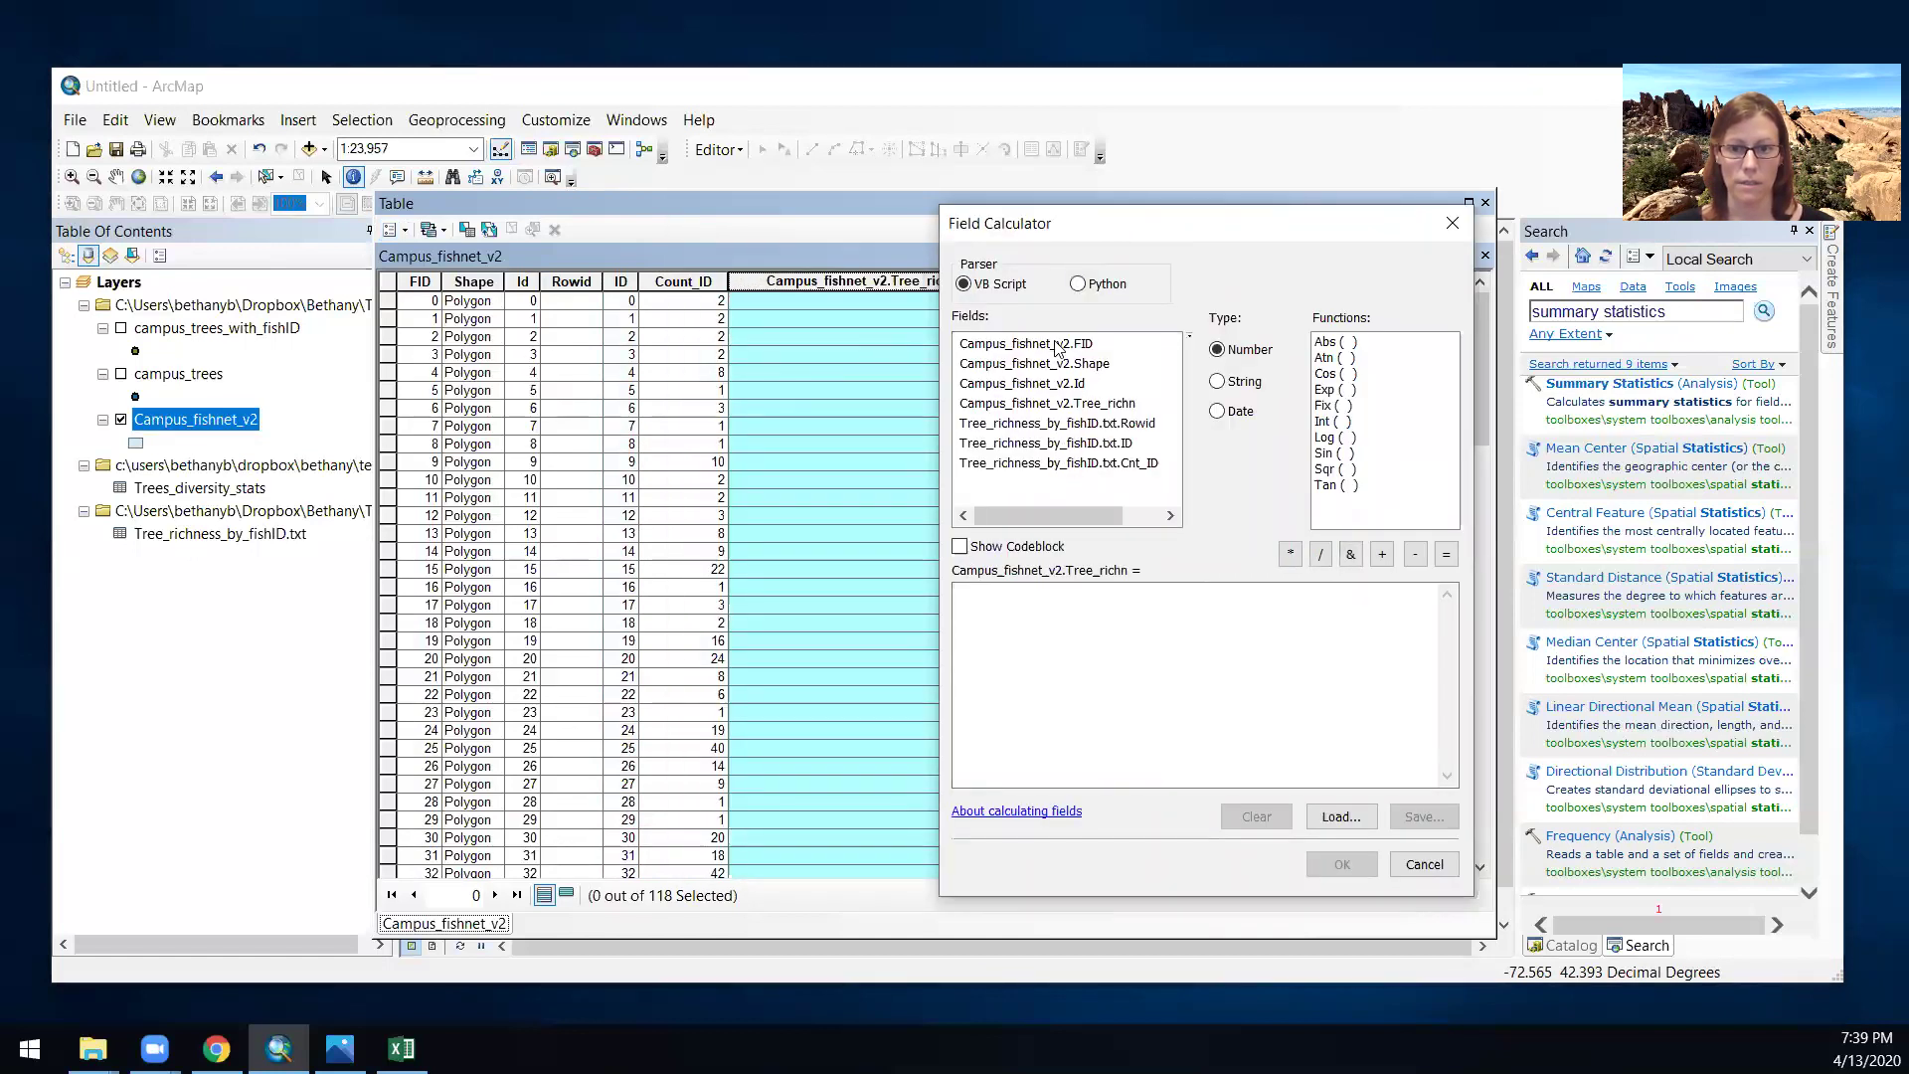
double_click(1074, 463)
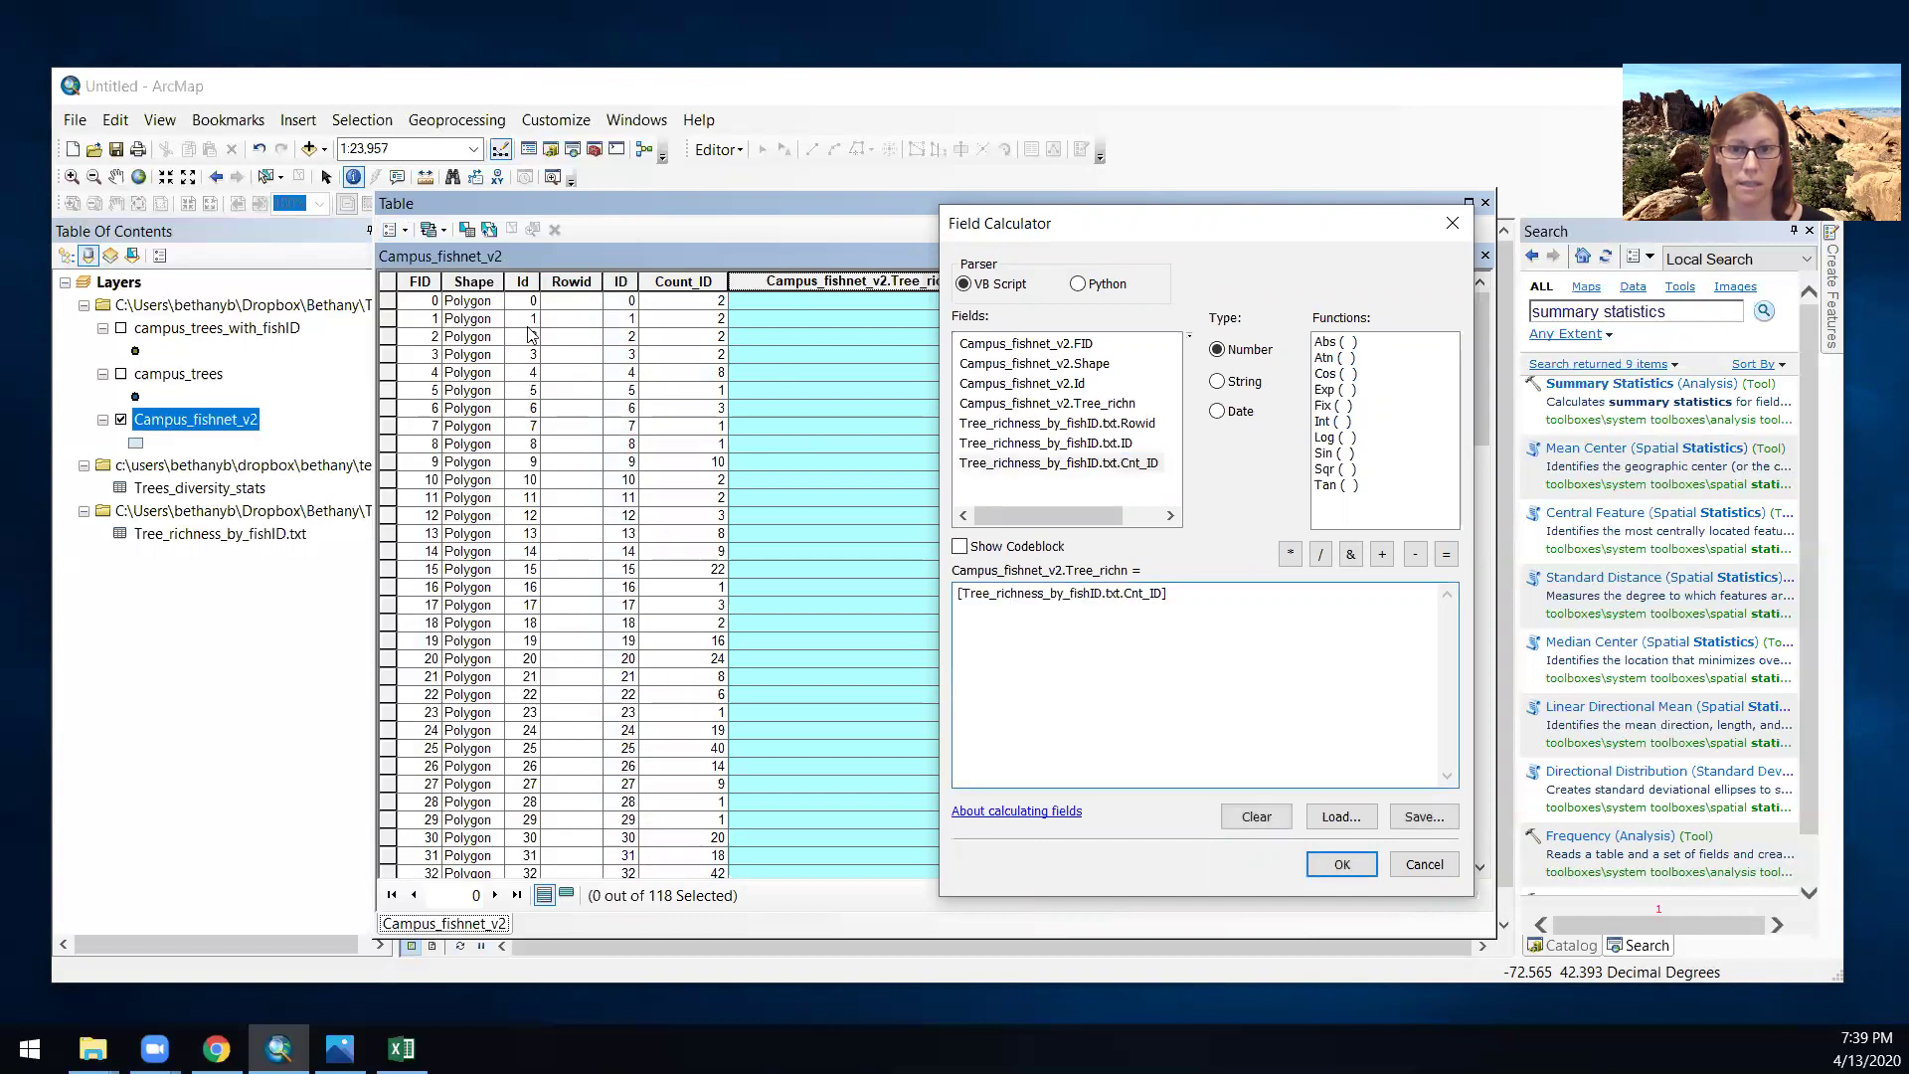
click(1335, 862)
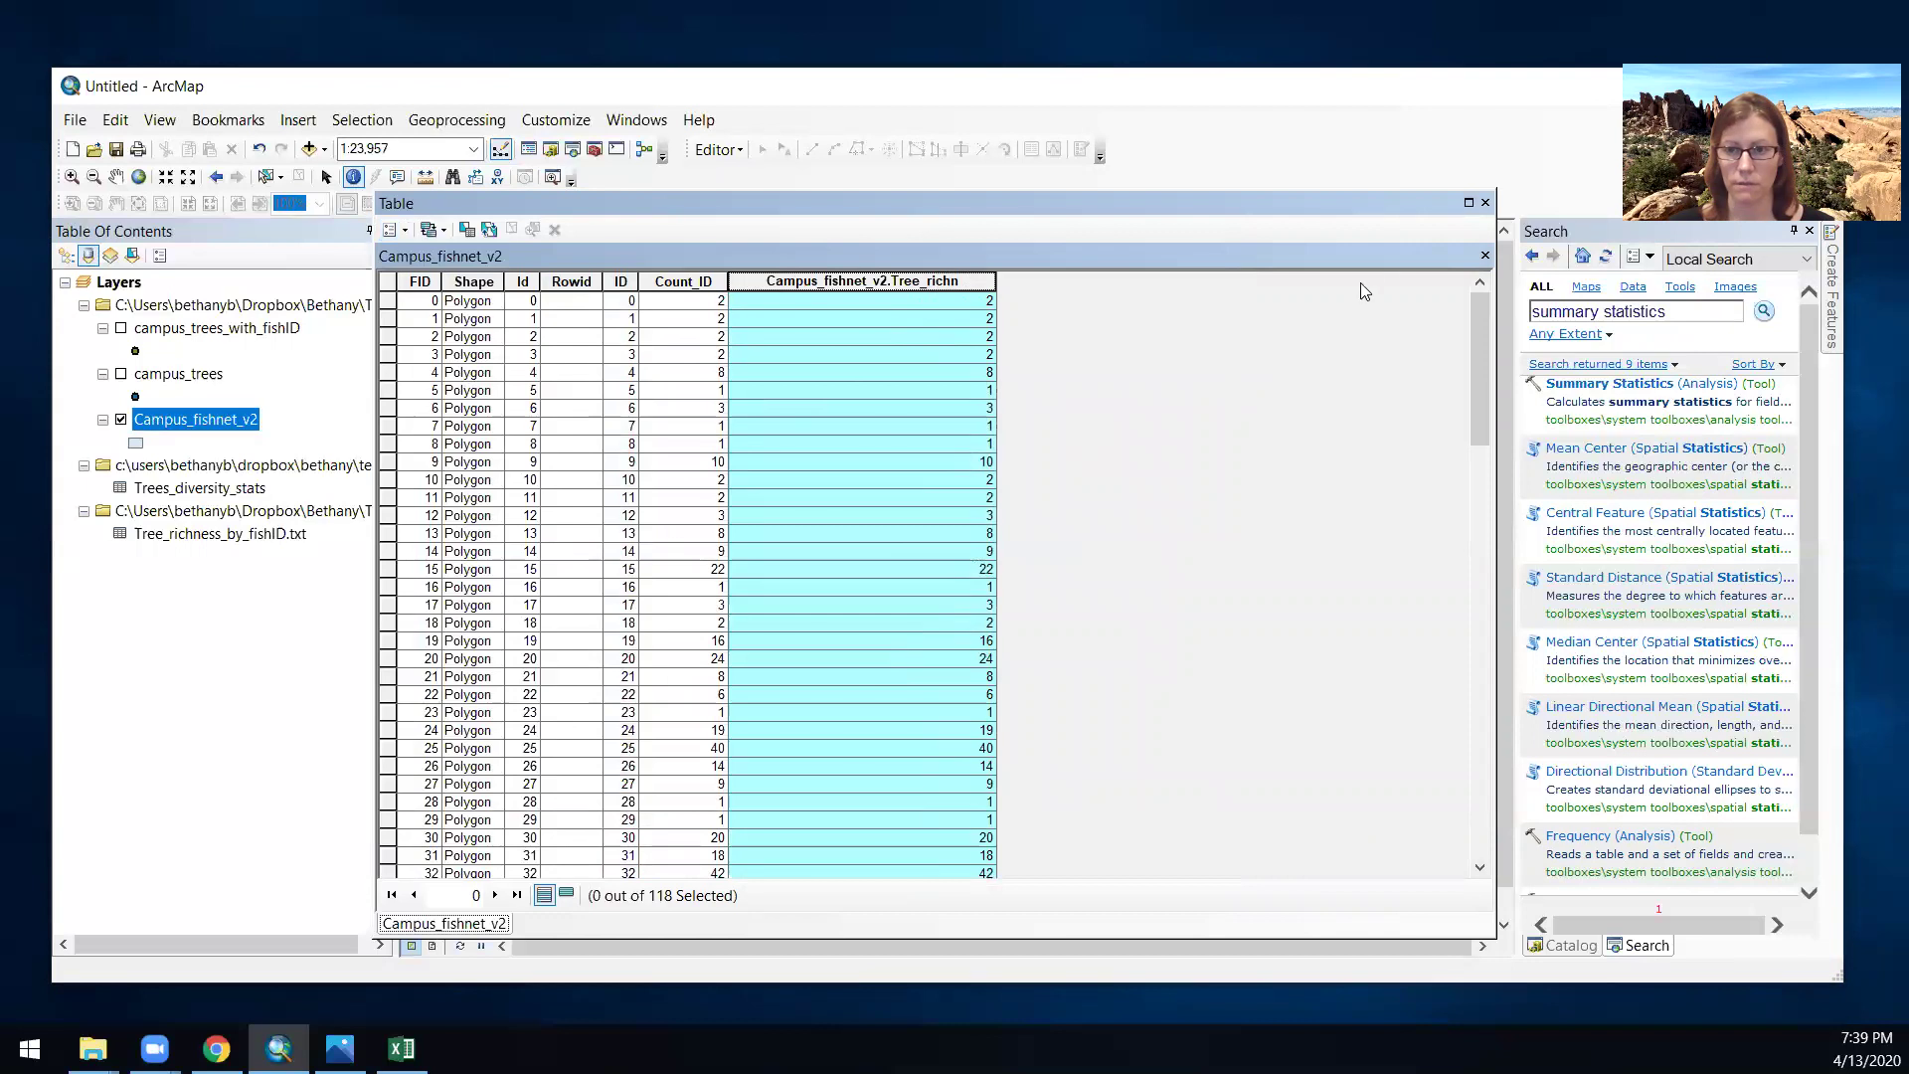
click(1485, 203)
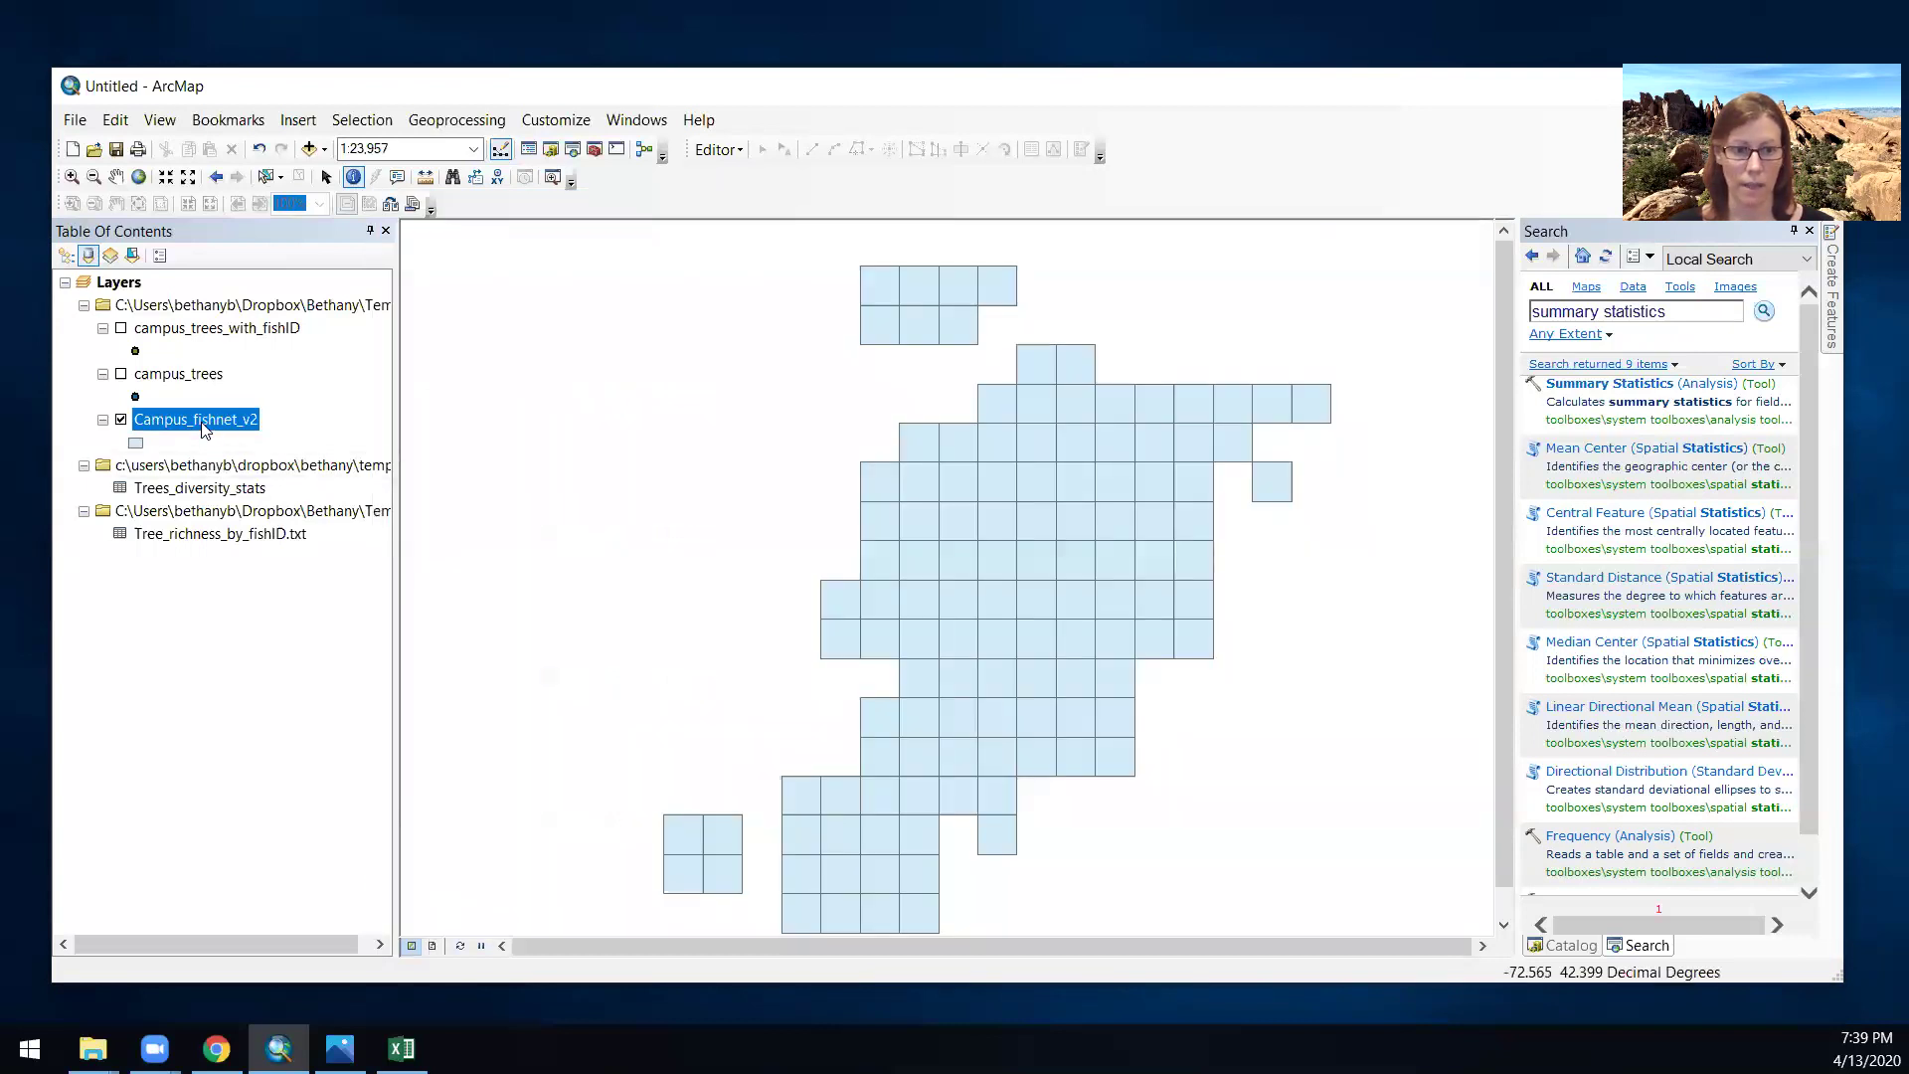
- Remove the richness table join from Campus_fishnet_v2 and check the Tree_richn values in its attribute table
right_click(204, 422)
mouse_move(368, 521)
mouse_move(594, 549)
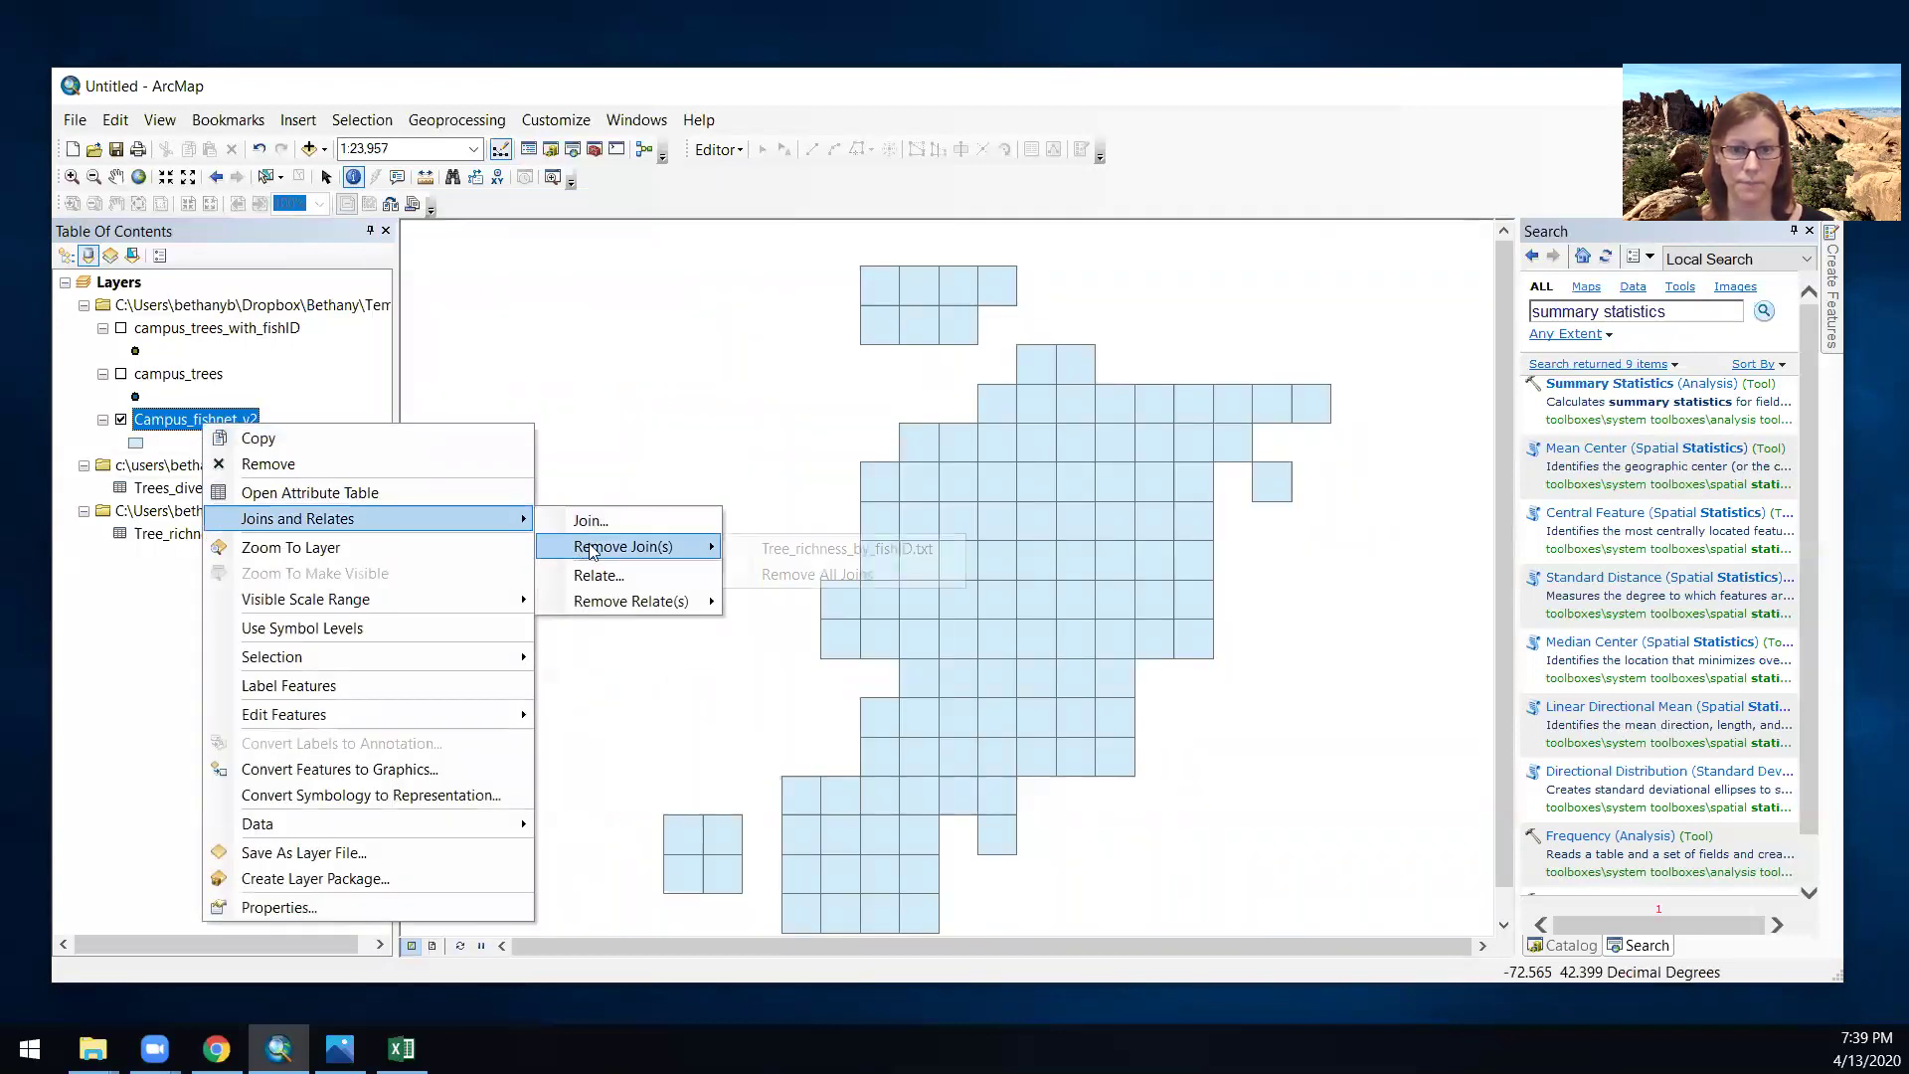
click(797, 563)
right_click(196, 418)
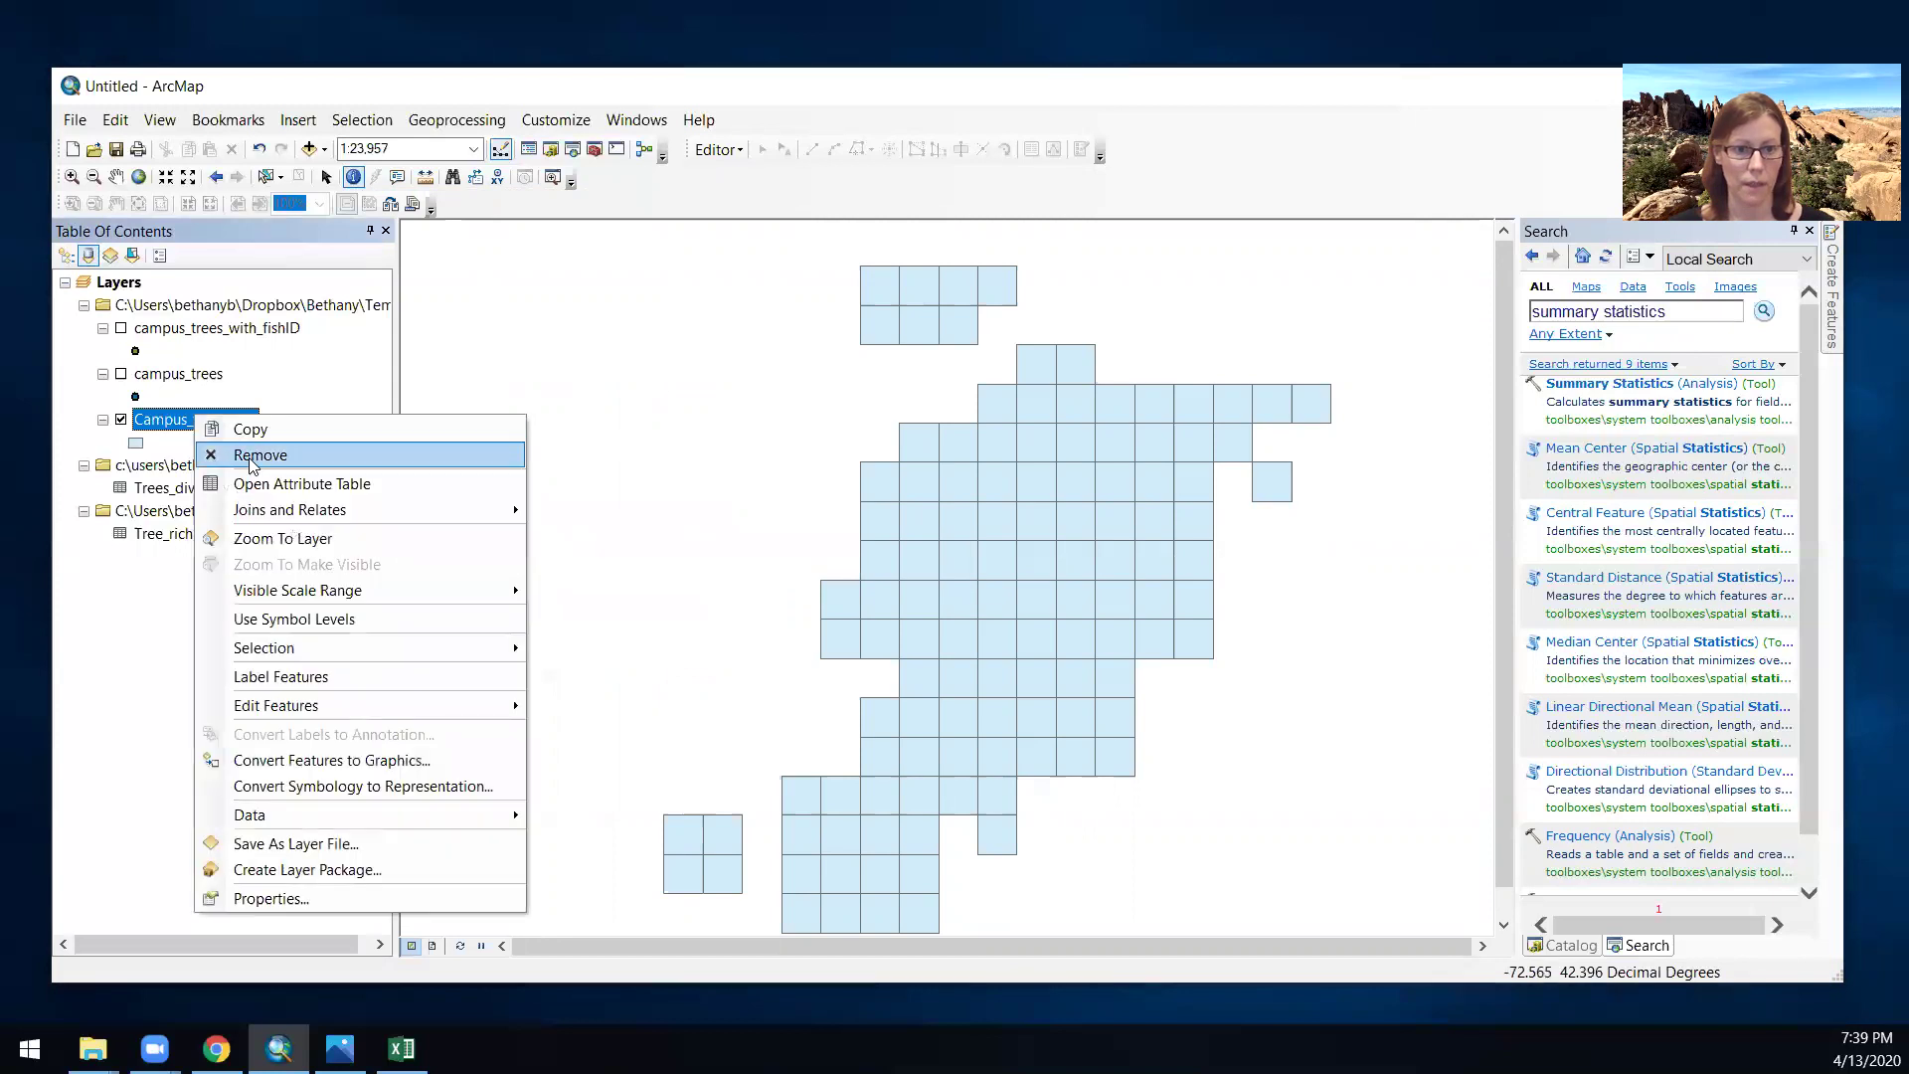
click(299, 487)
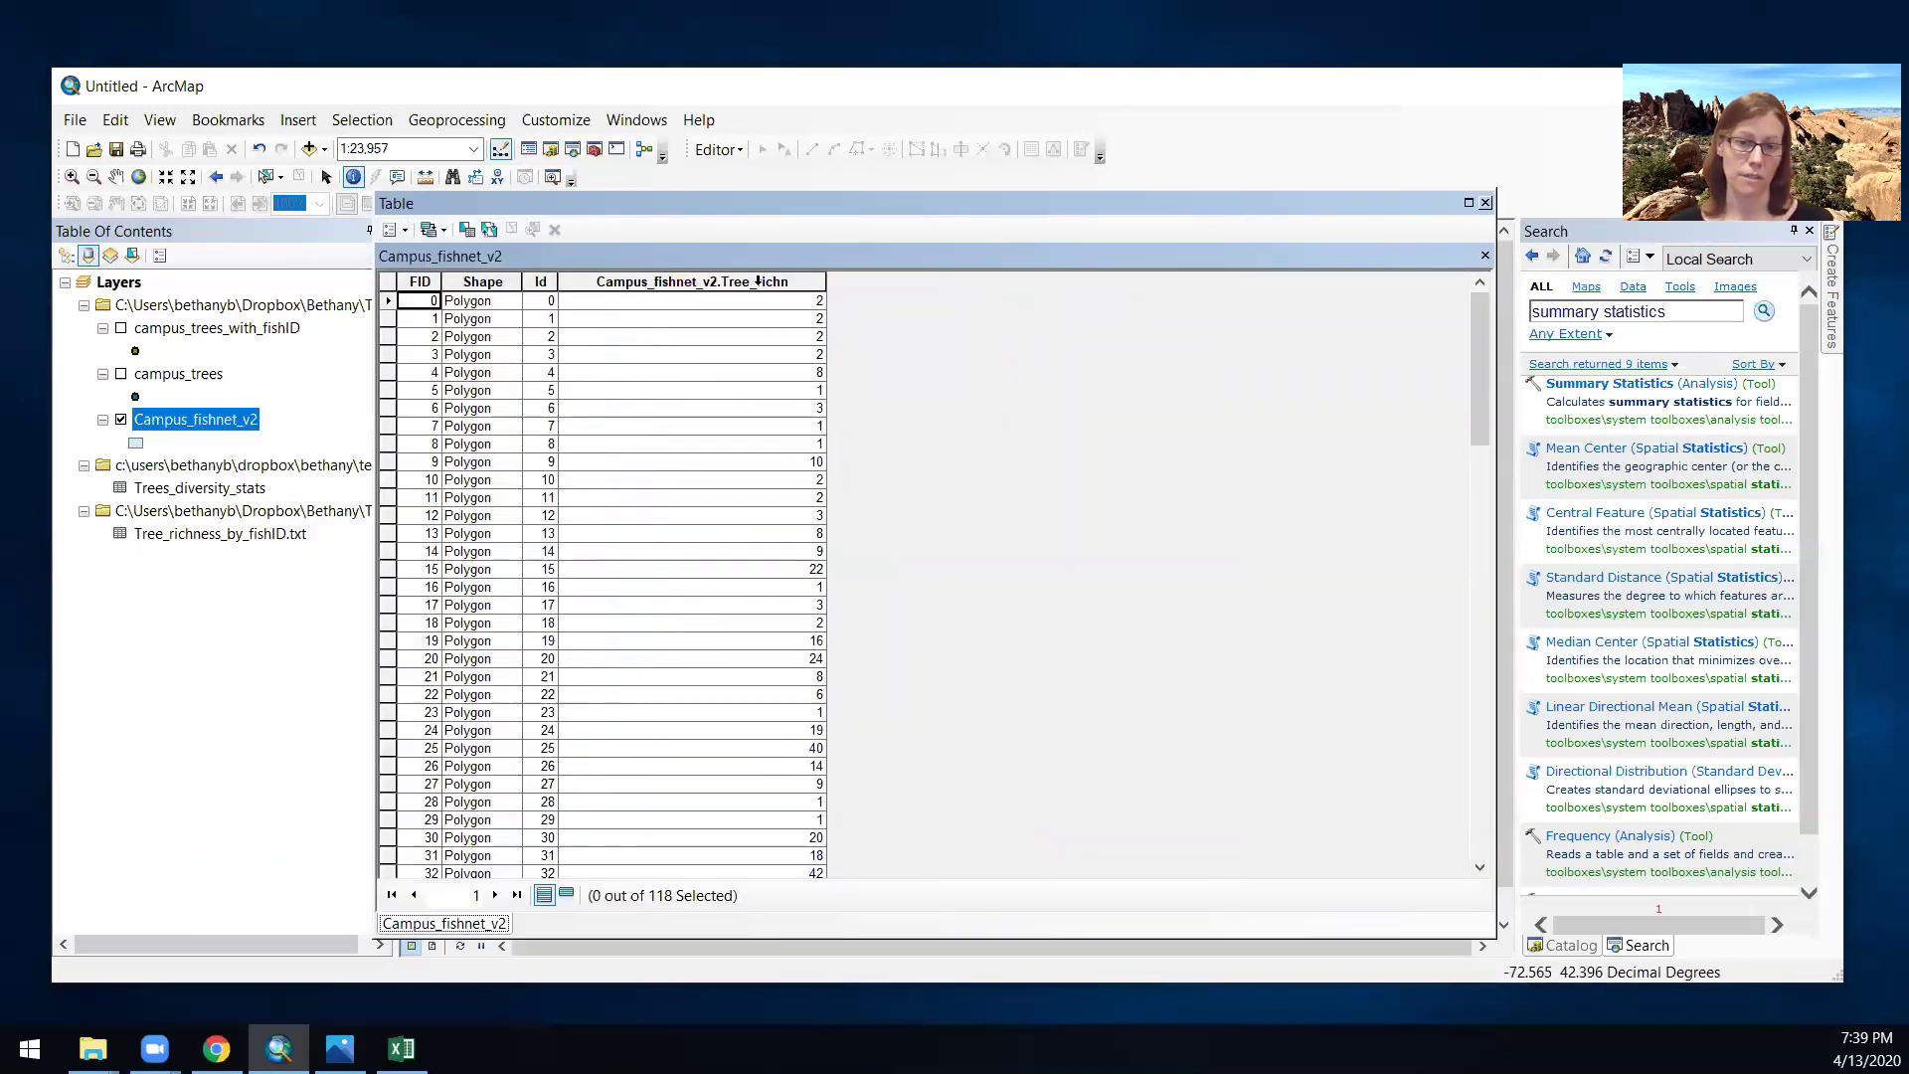
click(1485, 203)
- Symbolize Campus_fishnet_v2 with graduated colors based on Tree_richn, using a light-to-dark green color ramp
right_click(175, 420)
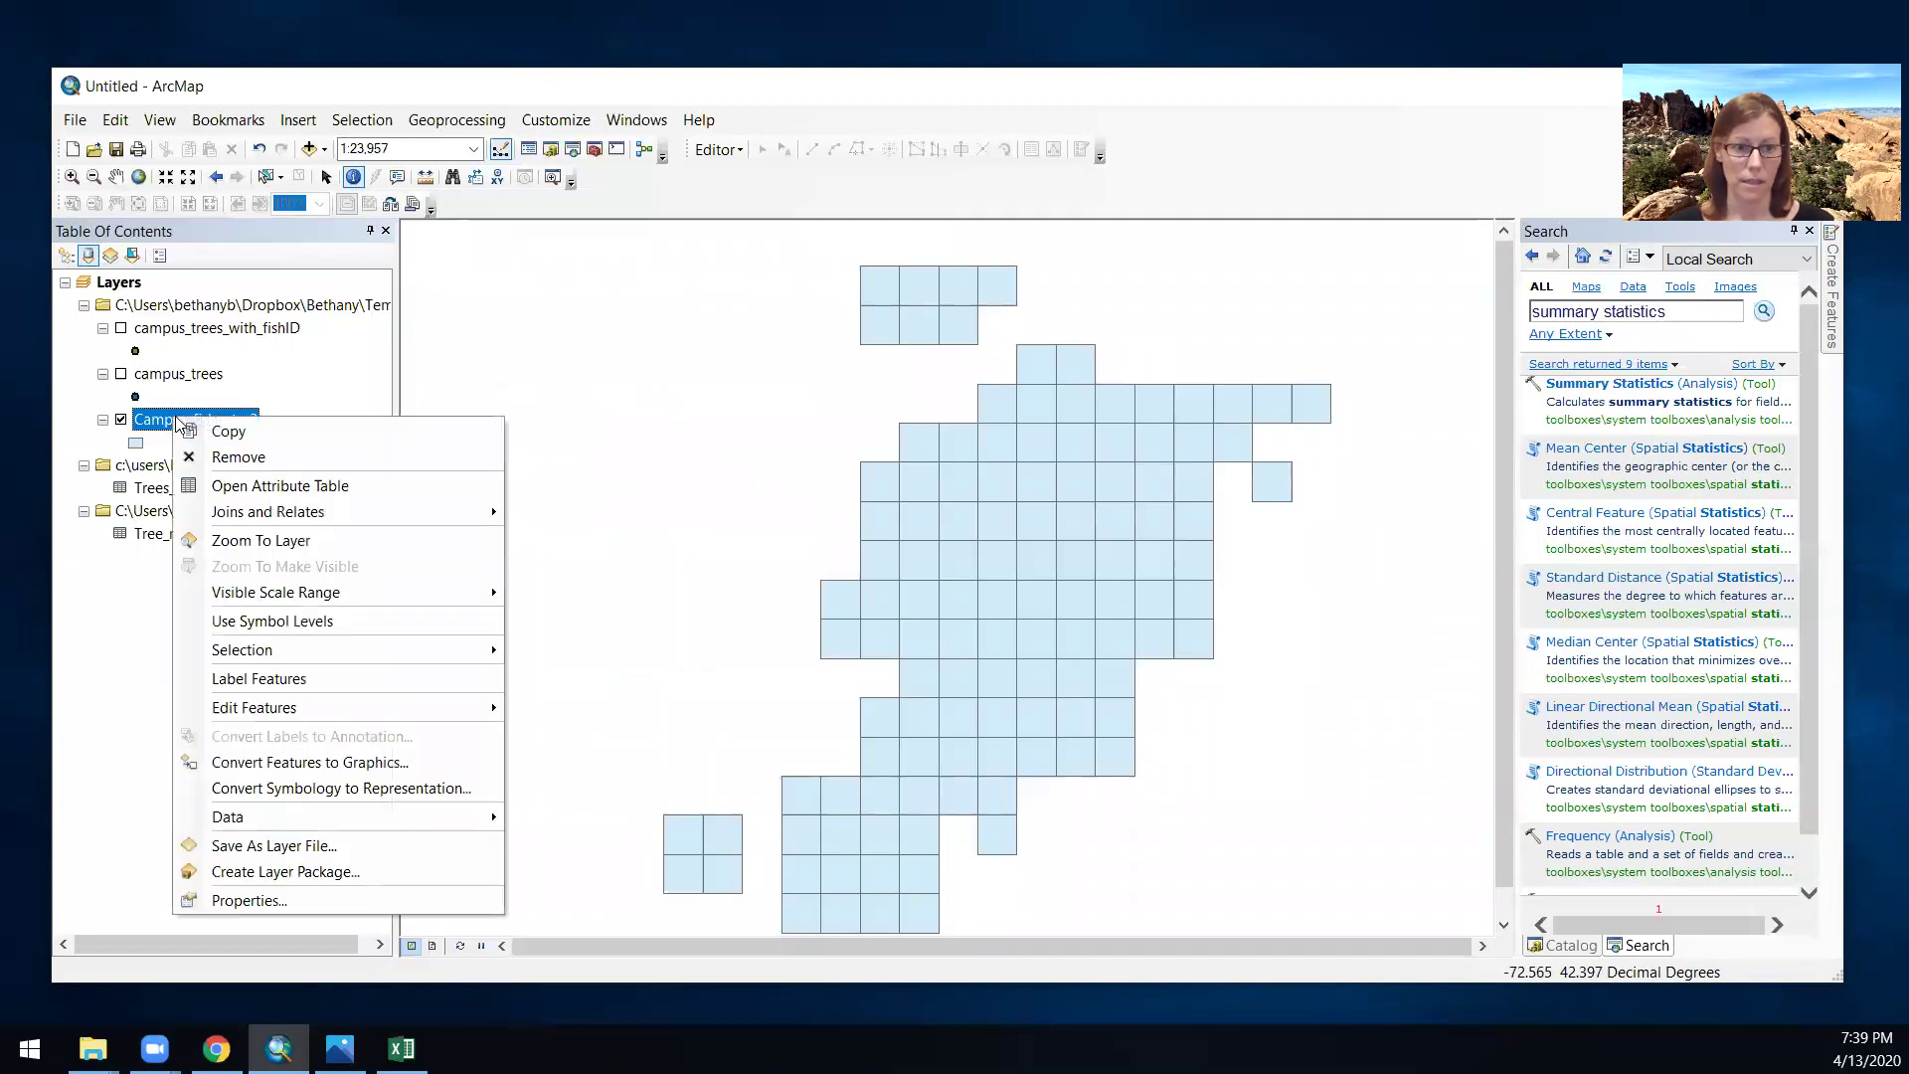
click(316, 901)
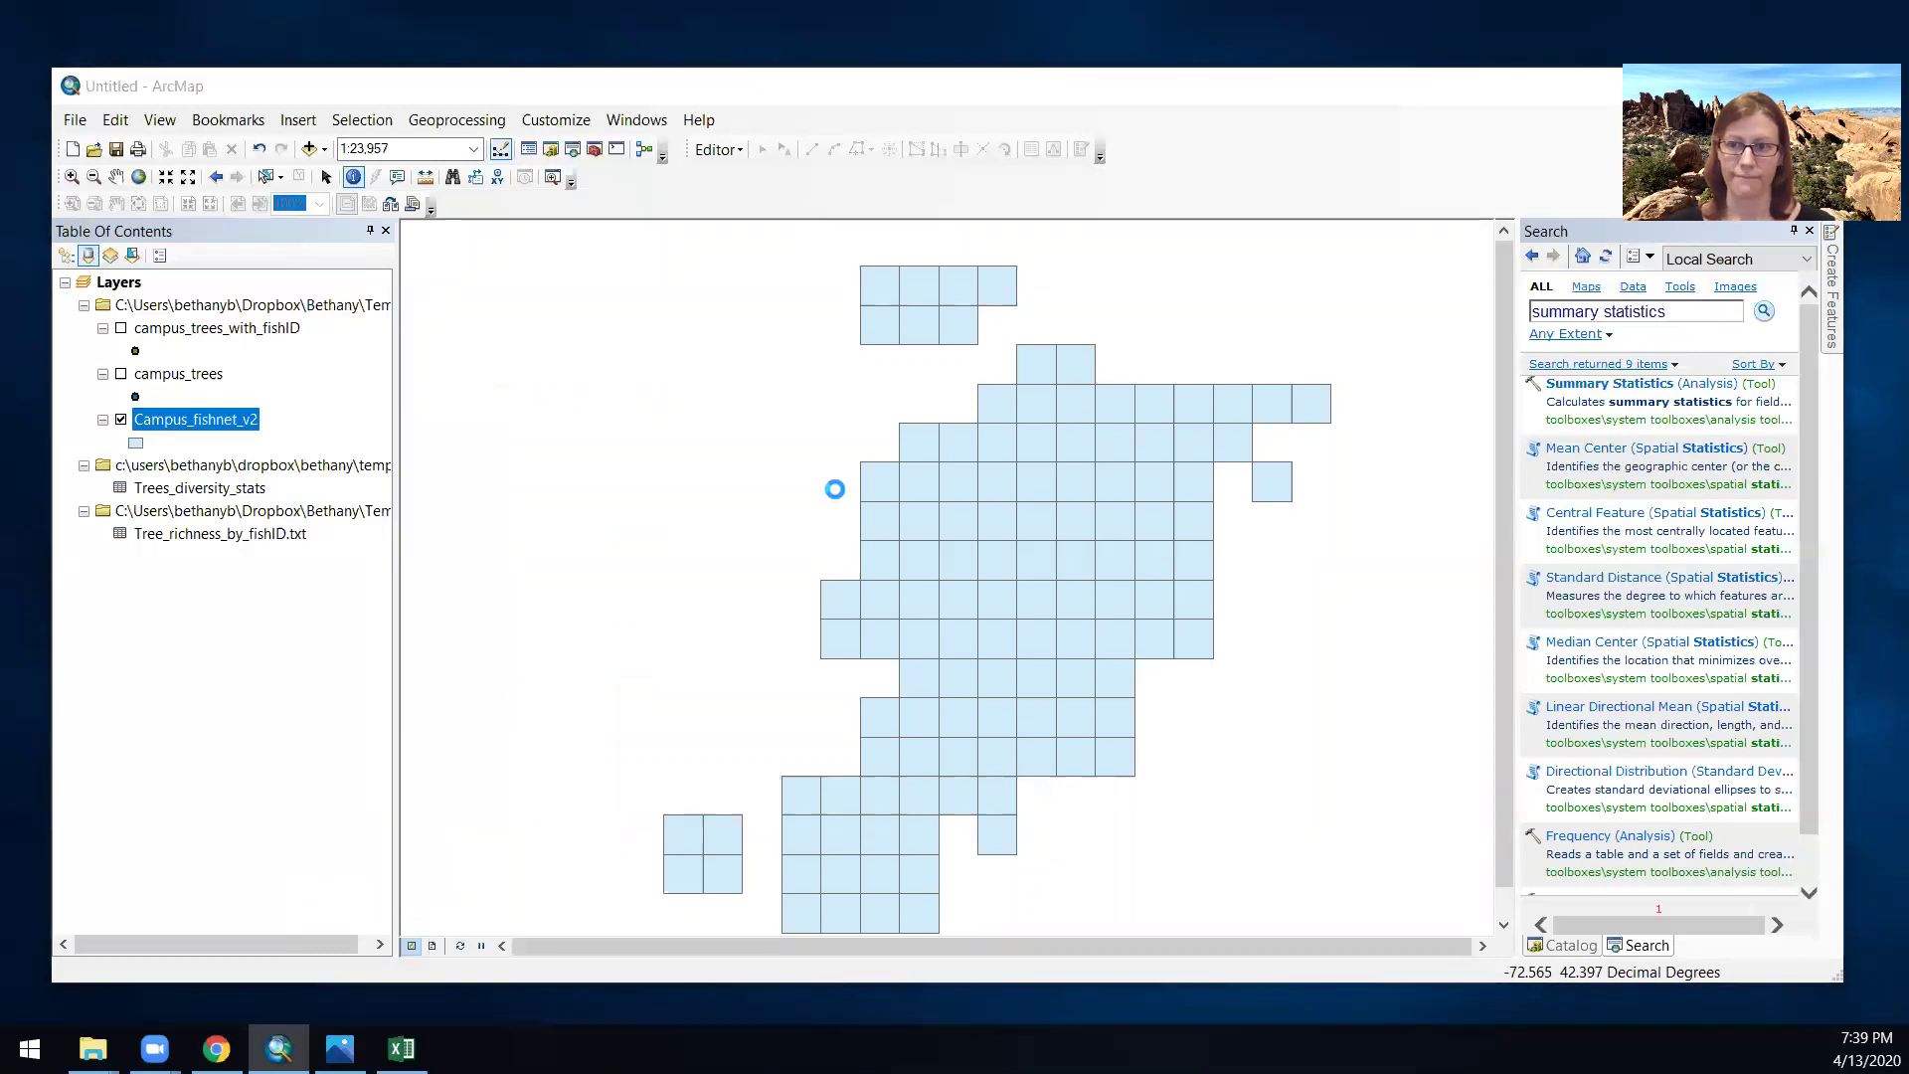
click(807, 256)
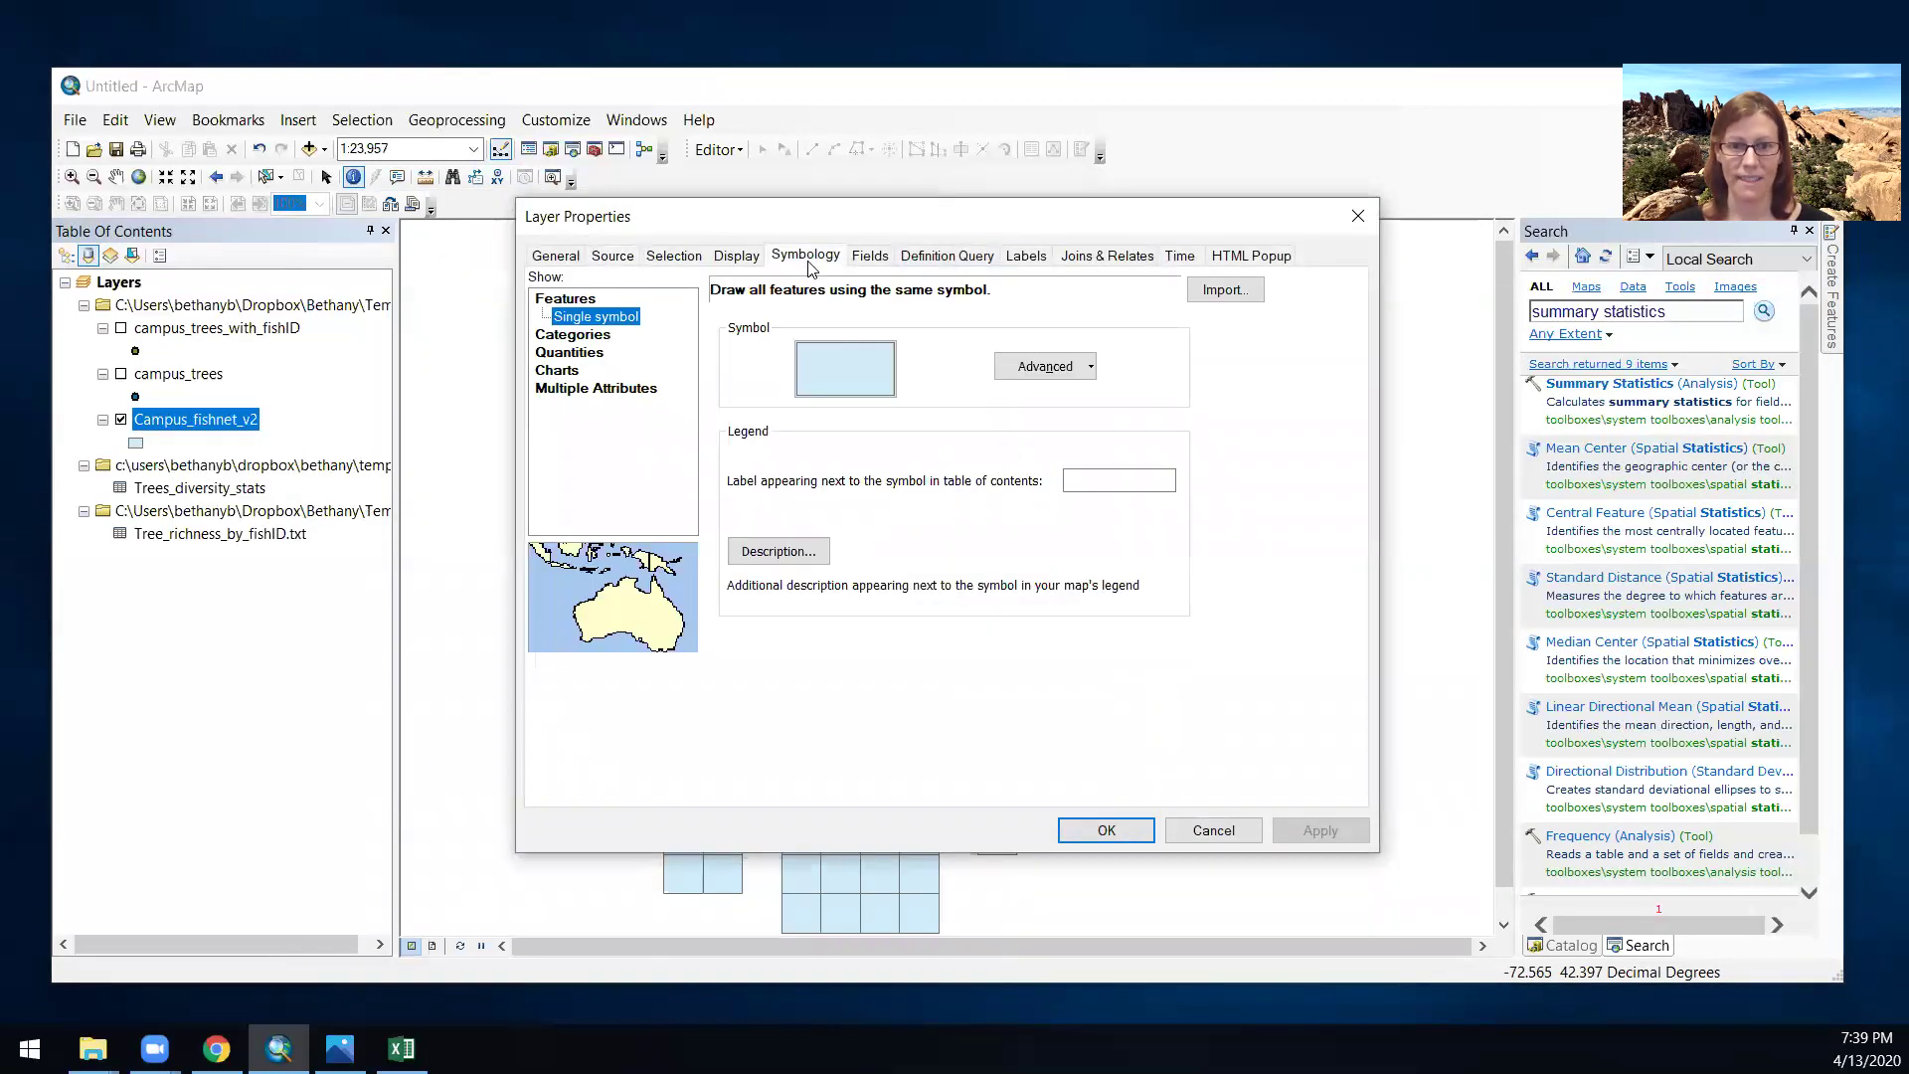
click(593, 353)
click(899, 340)
click(883, 392)
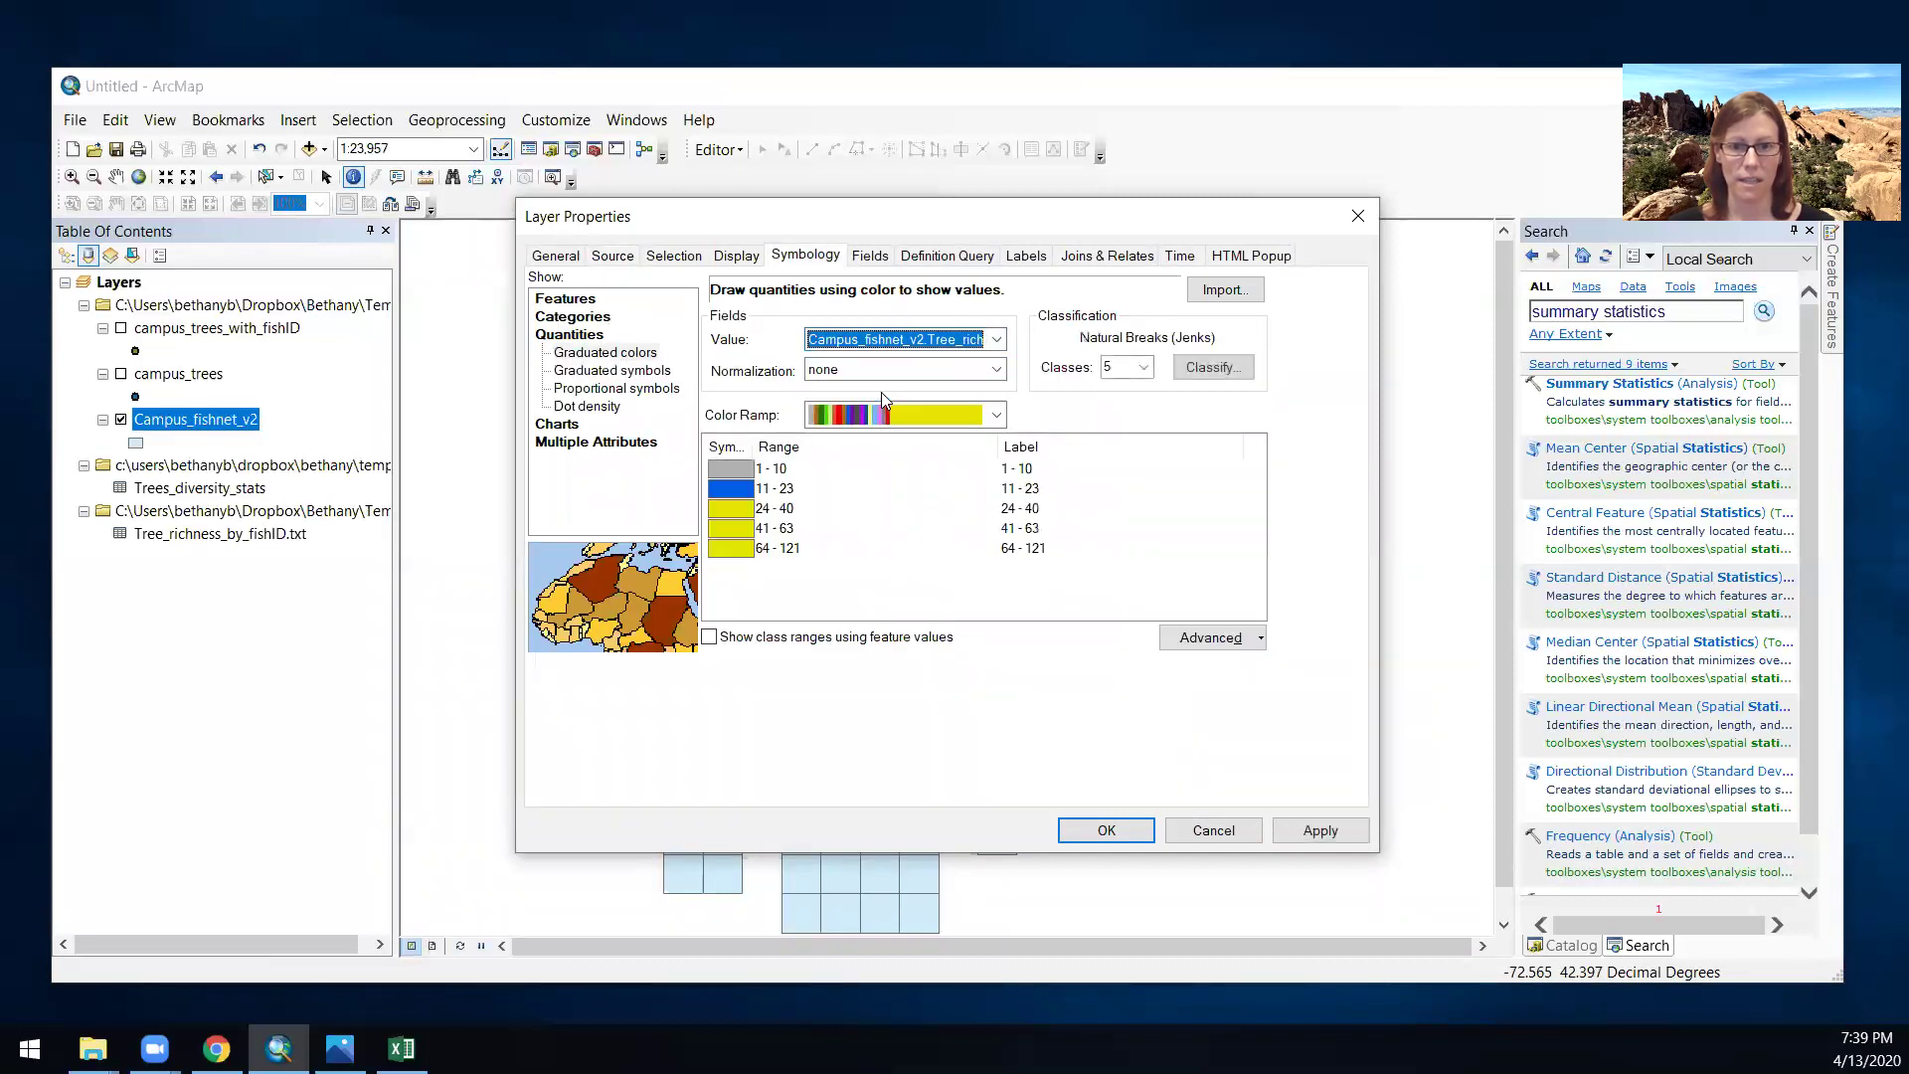
click(996, 415)
drag(993, 680, 991, 609)
click(972, 581)
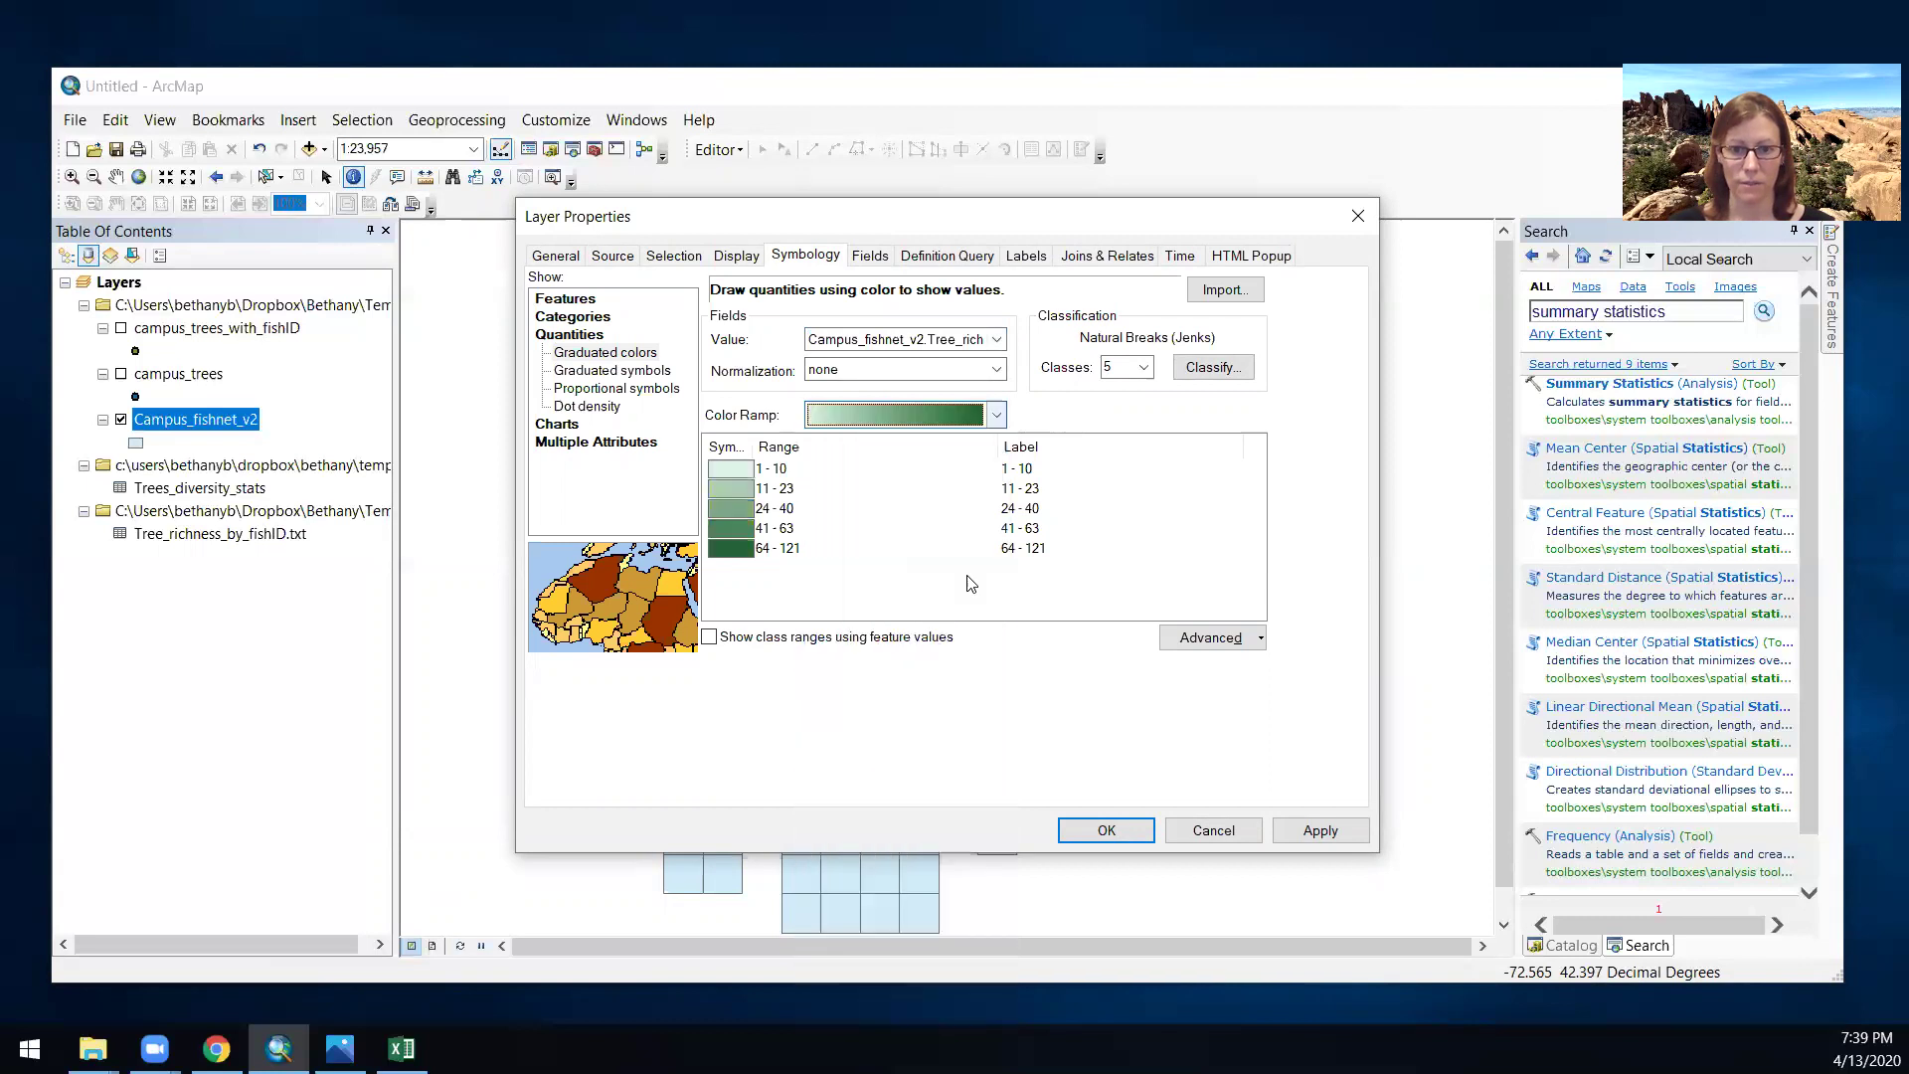
- Set the fishnet symbology's classification method to Quantile with 5 classes and apply it to the map
click(1213, 367)
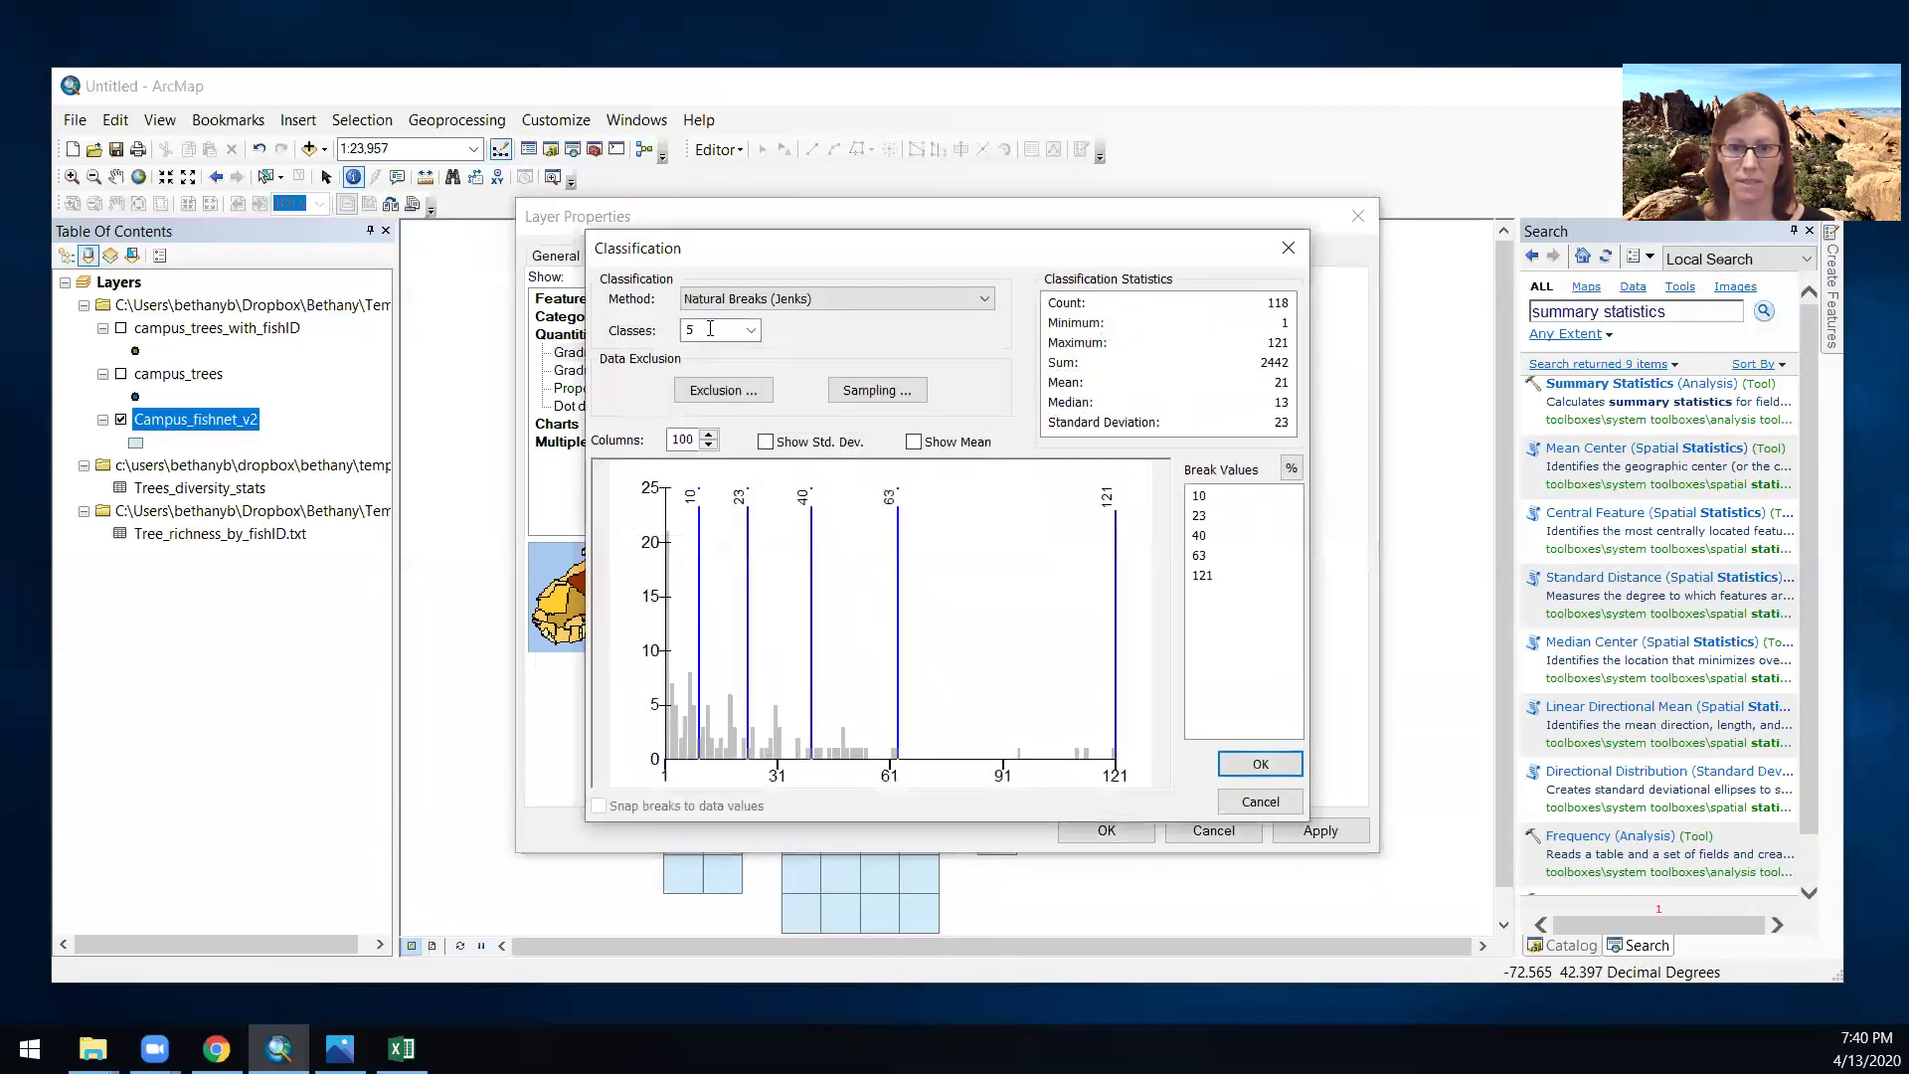
click(766, 299)
click(735, 368)
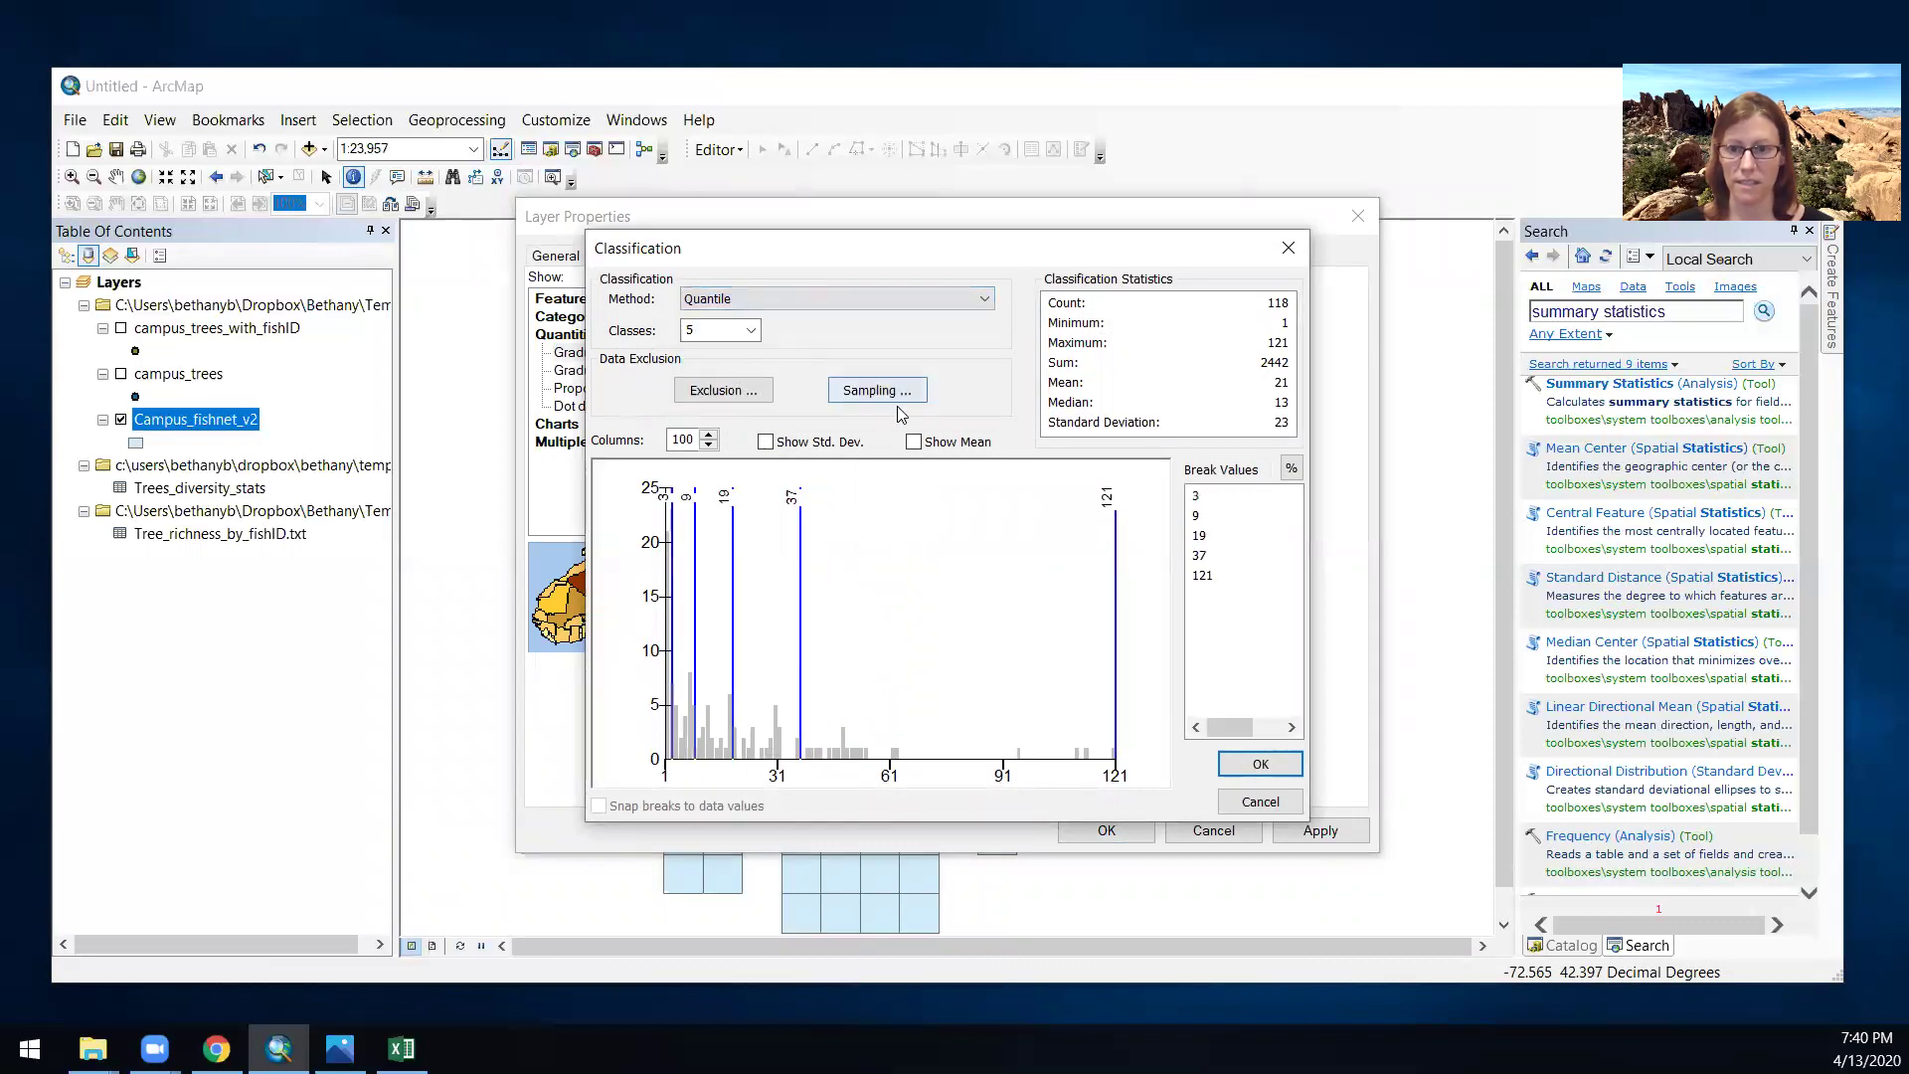
click(1260, 763)
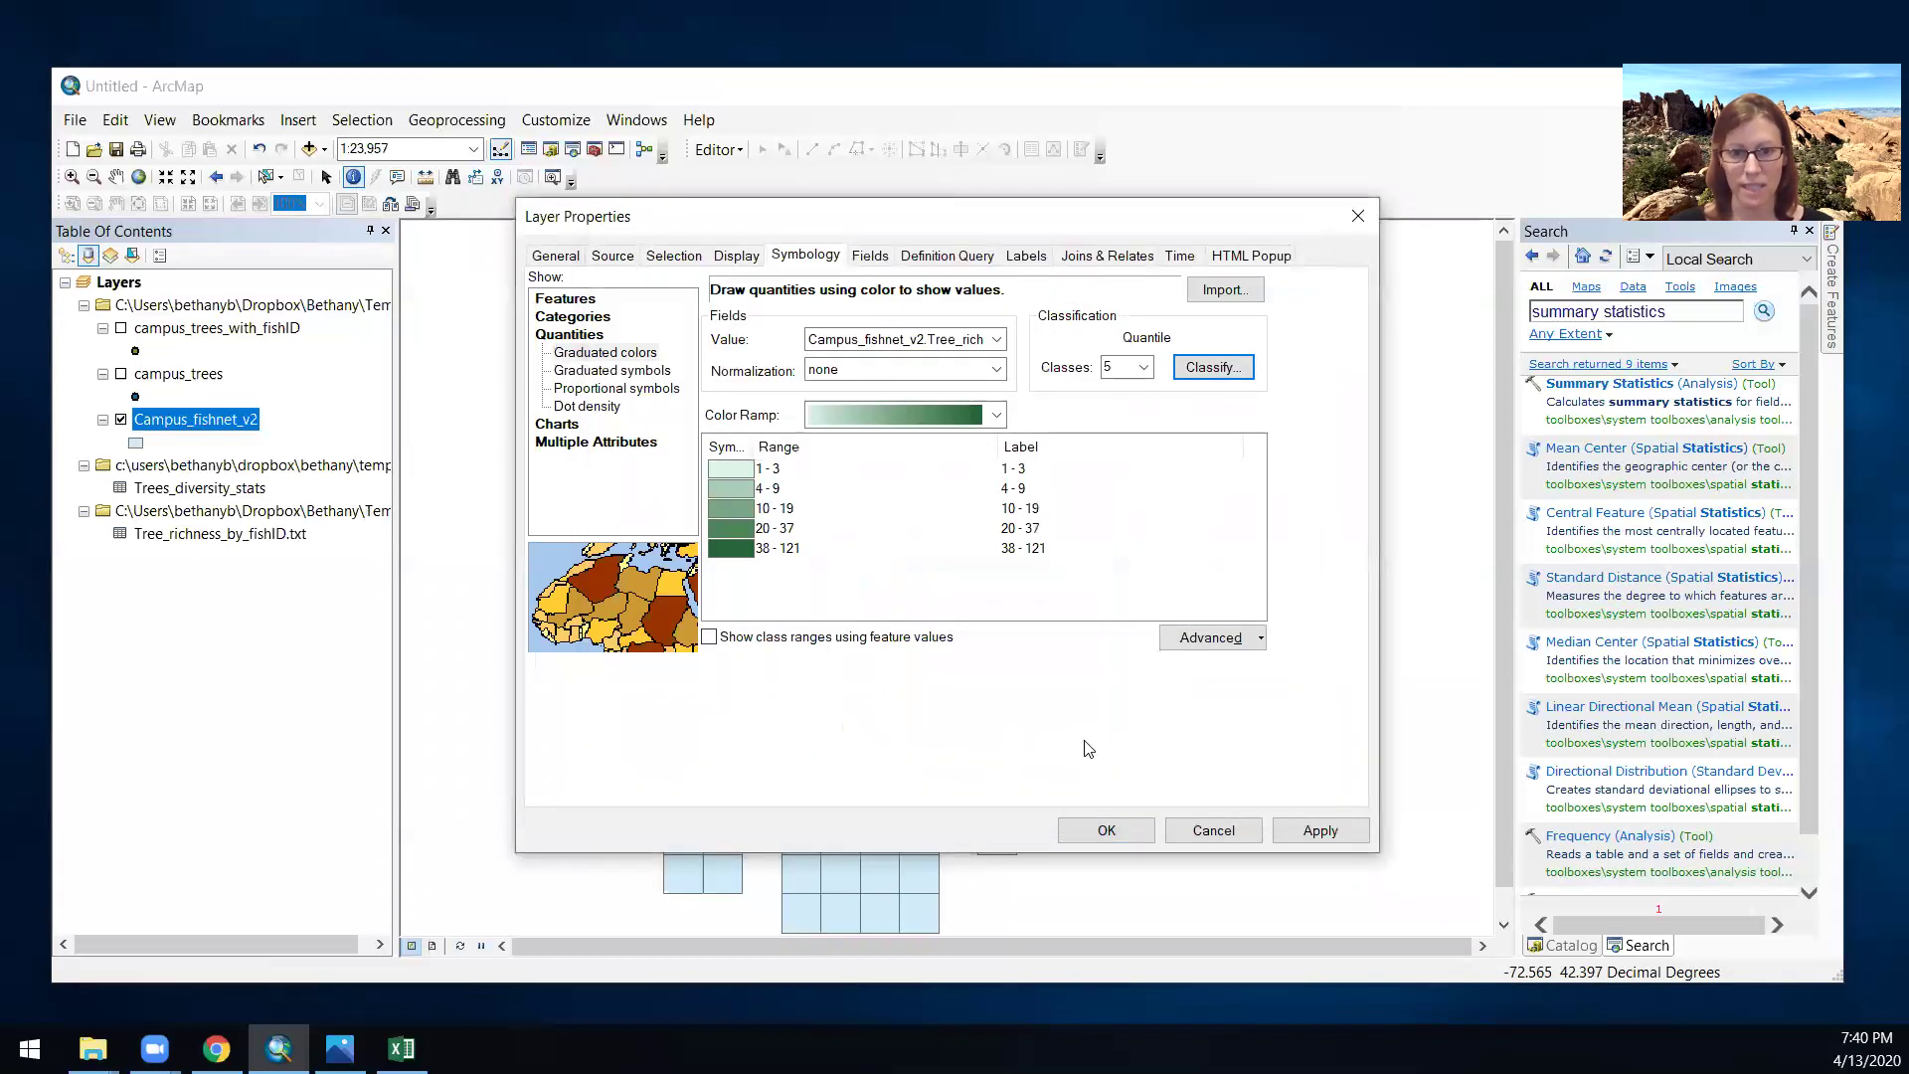
click(1130, 841)
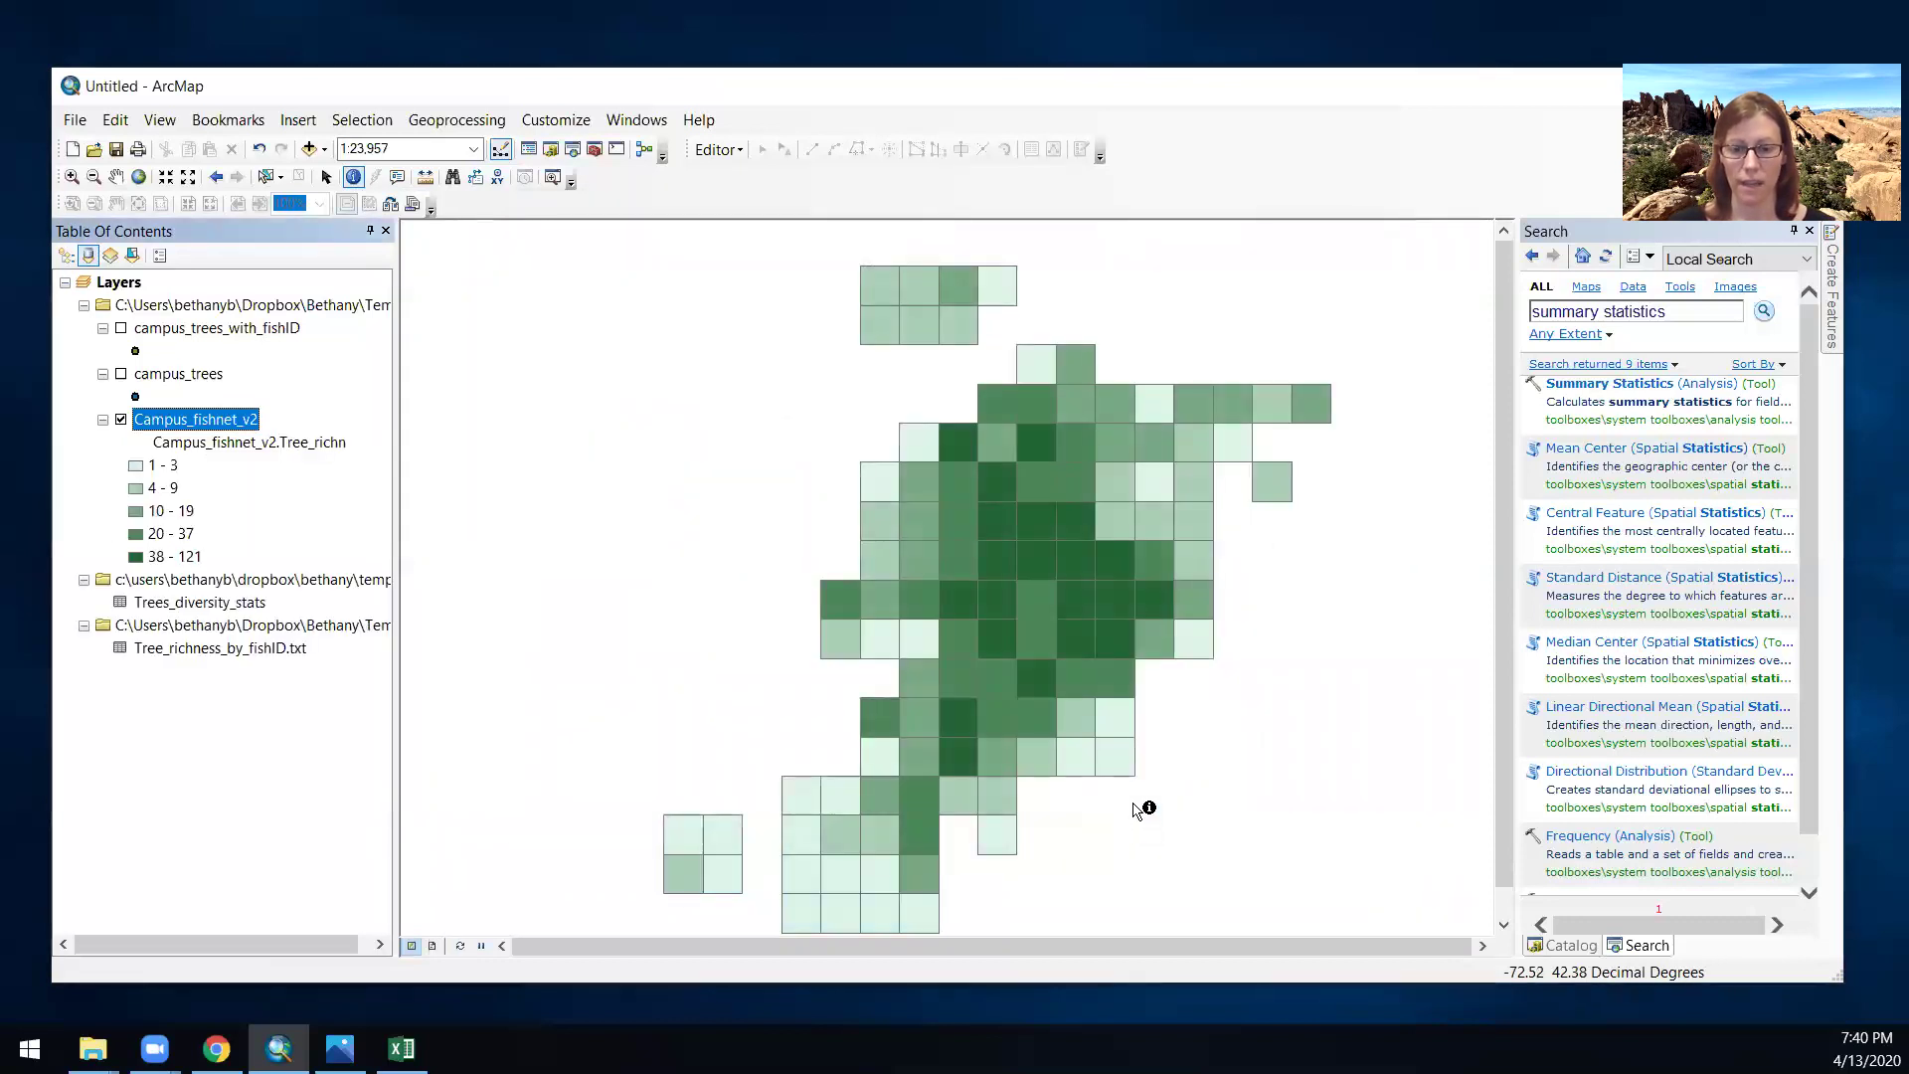
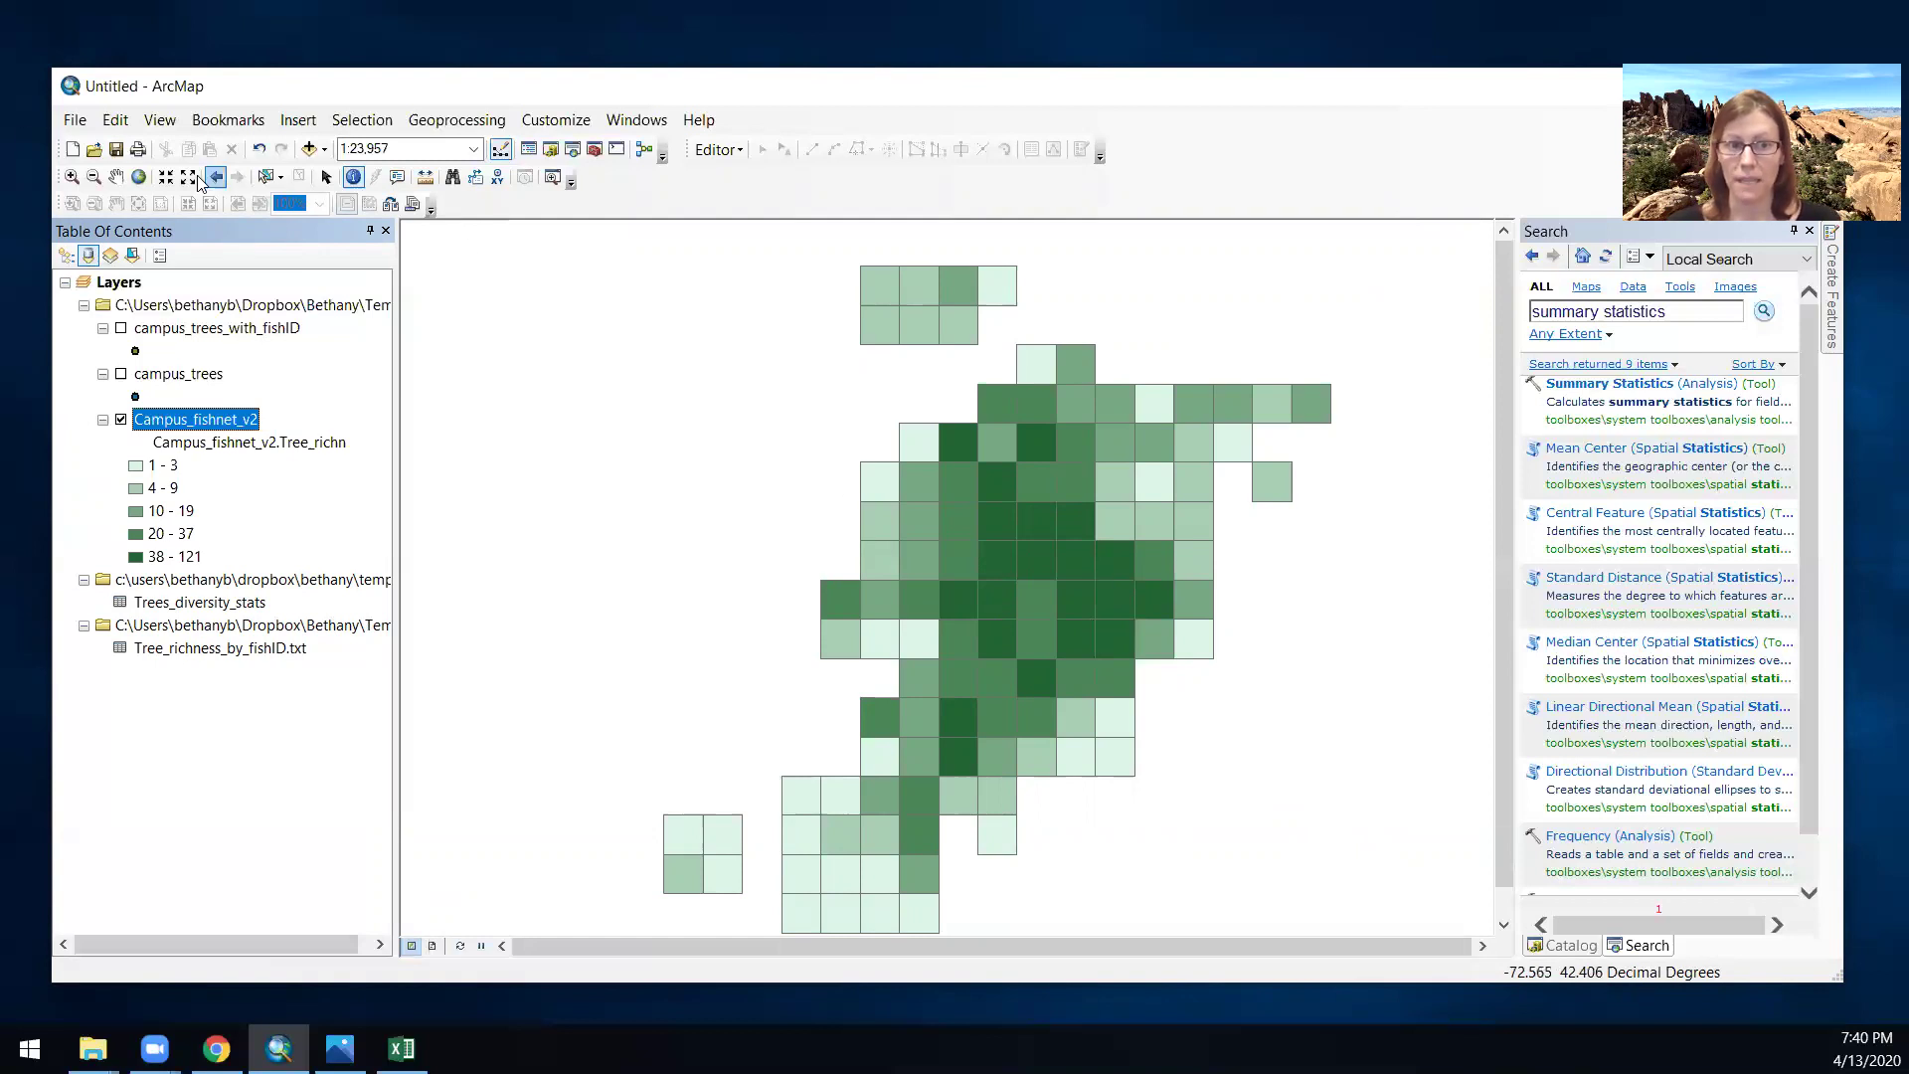
- Search ArcGIS Online for "aerial basemap", add the World Imagery (WGS84) service to the map and accept the coordinate system warning
click(75, 119)
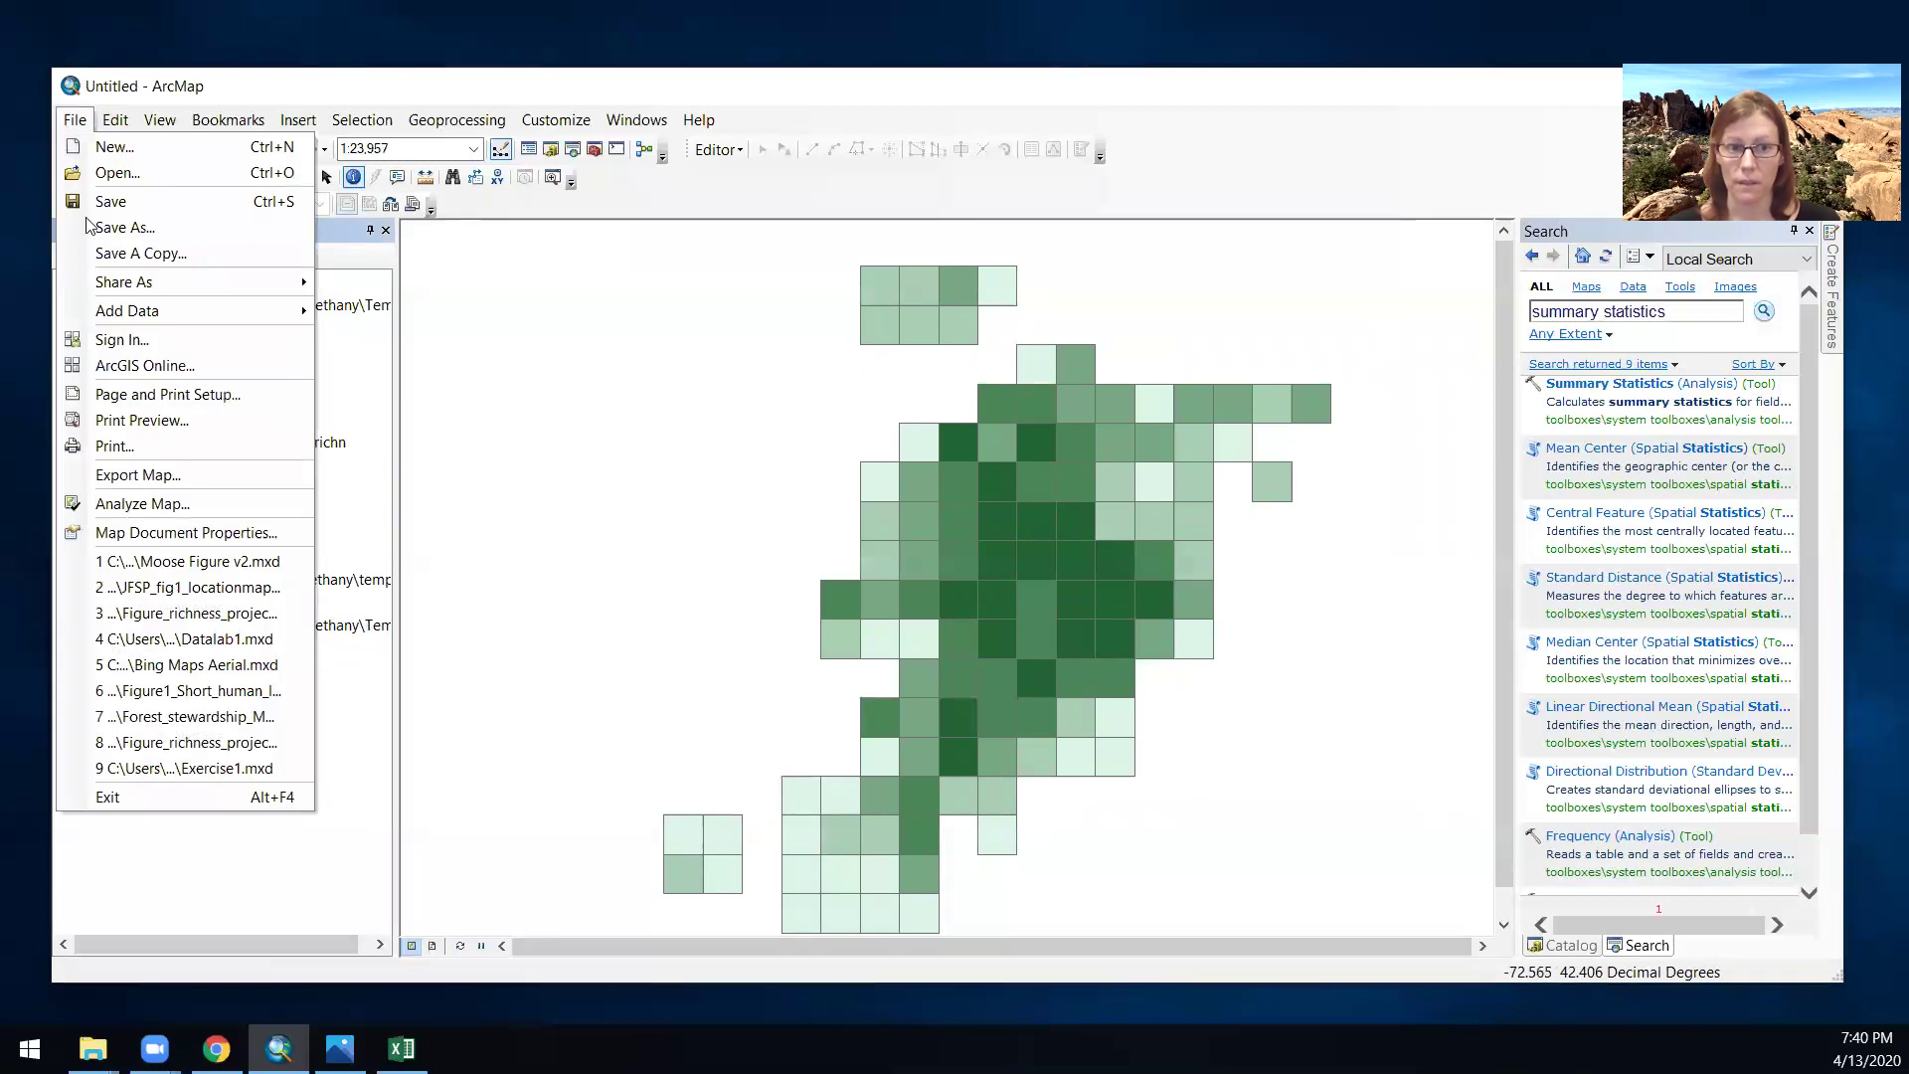
click(139, 365)
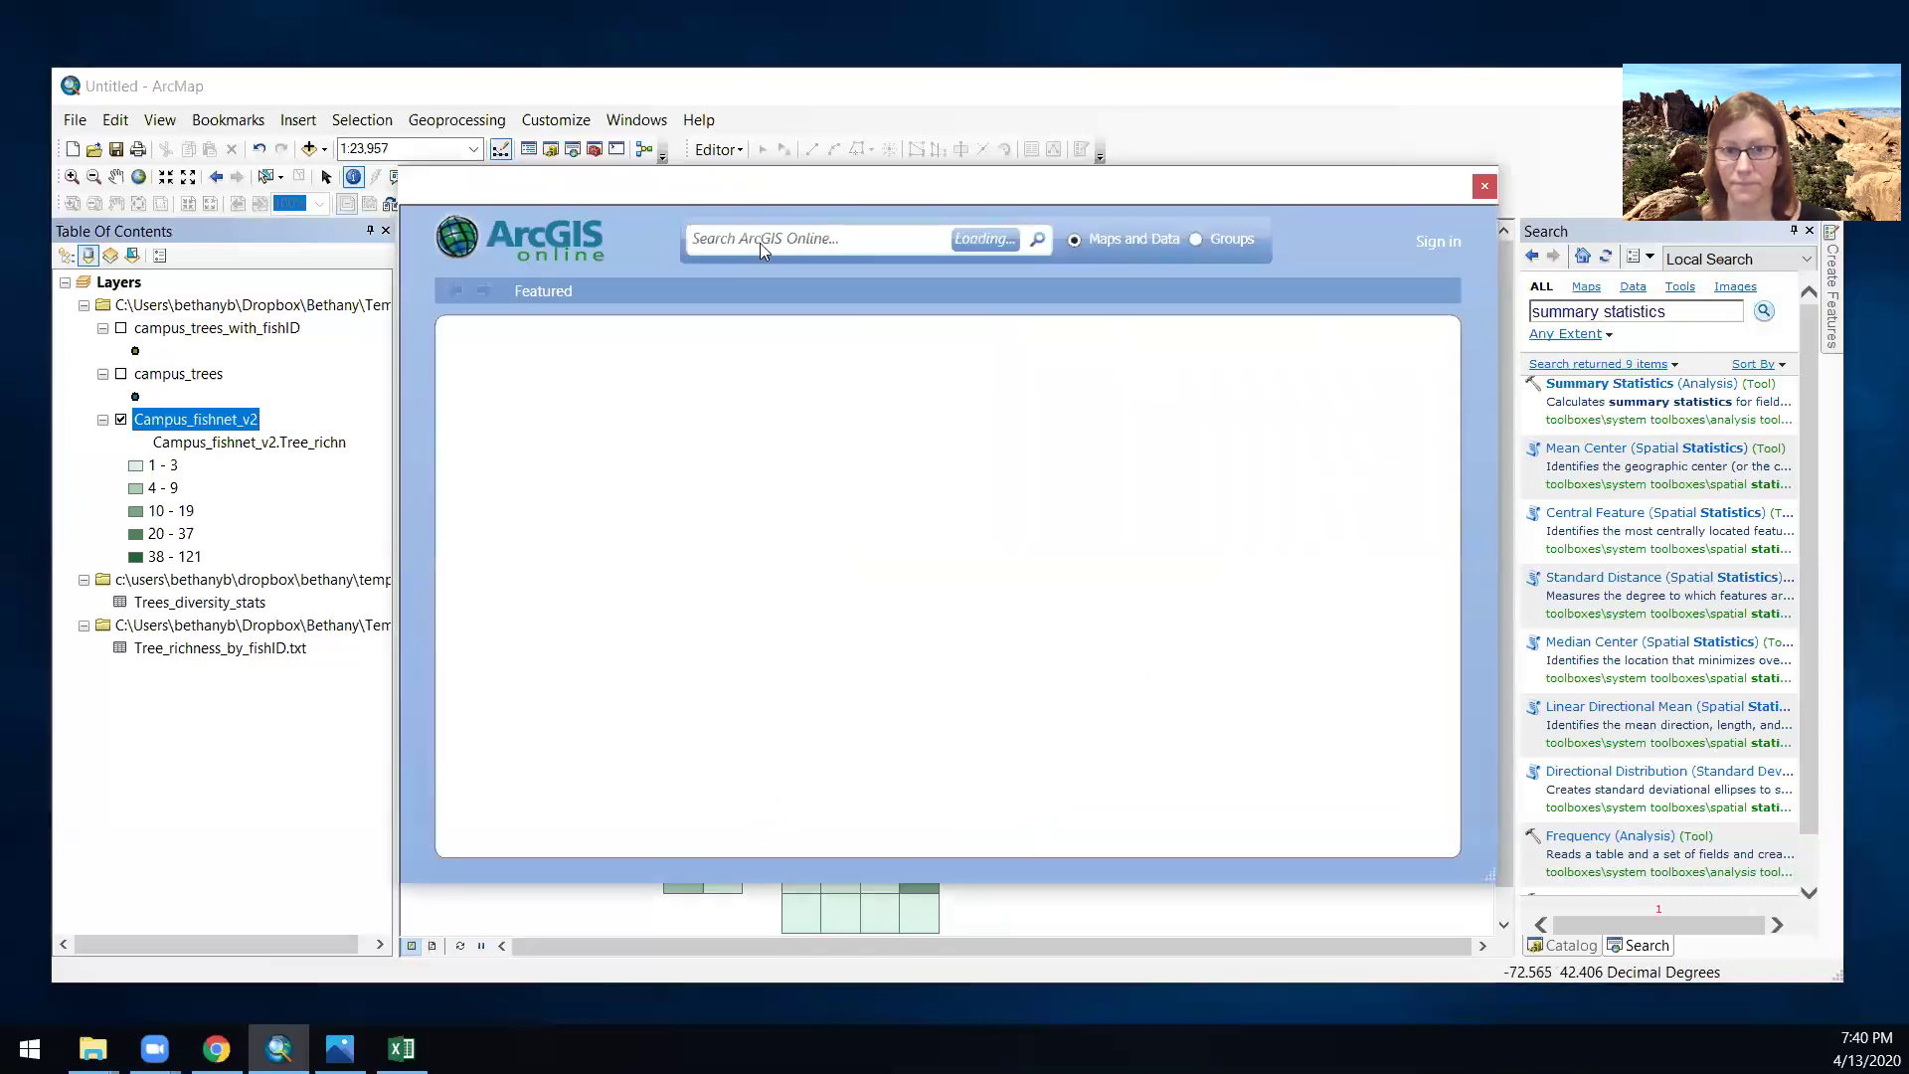
text(basemap)
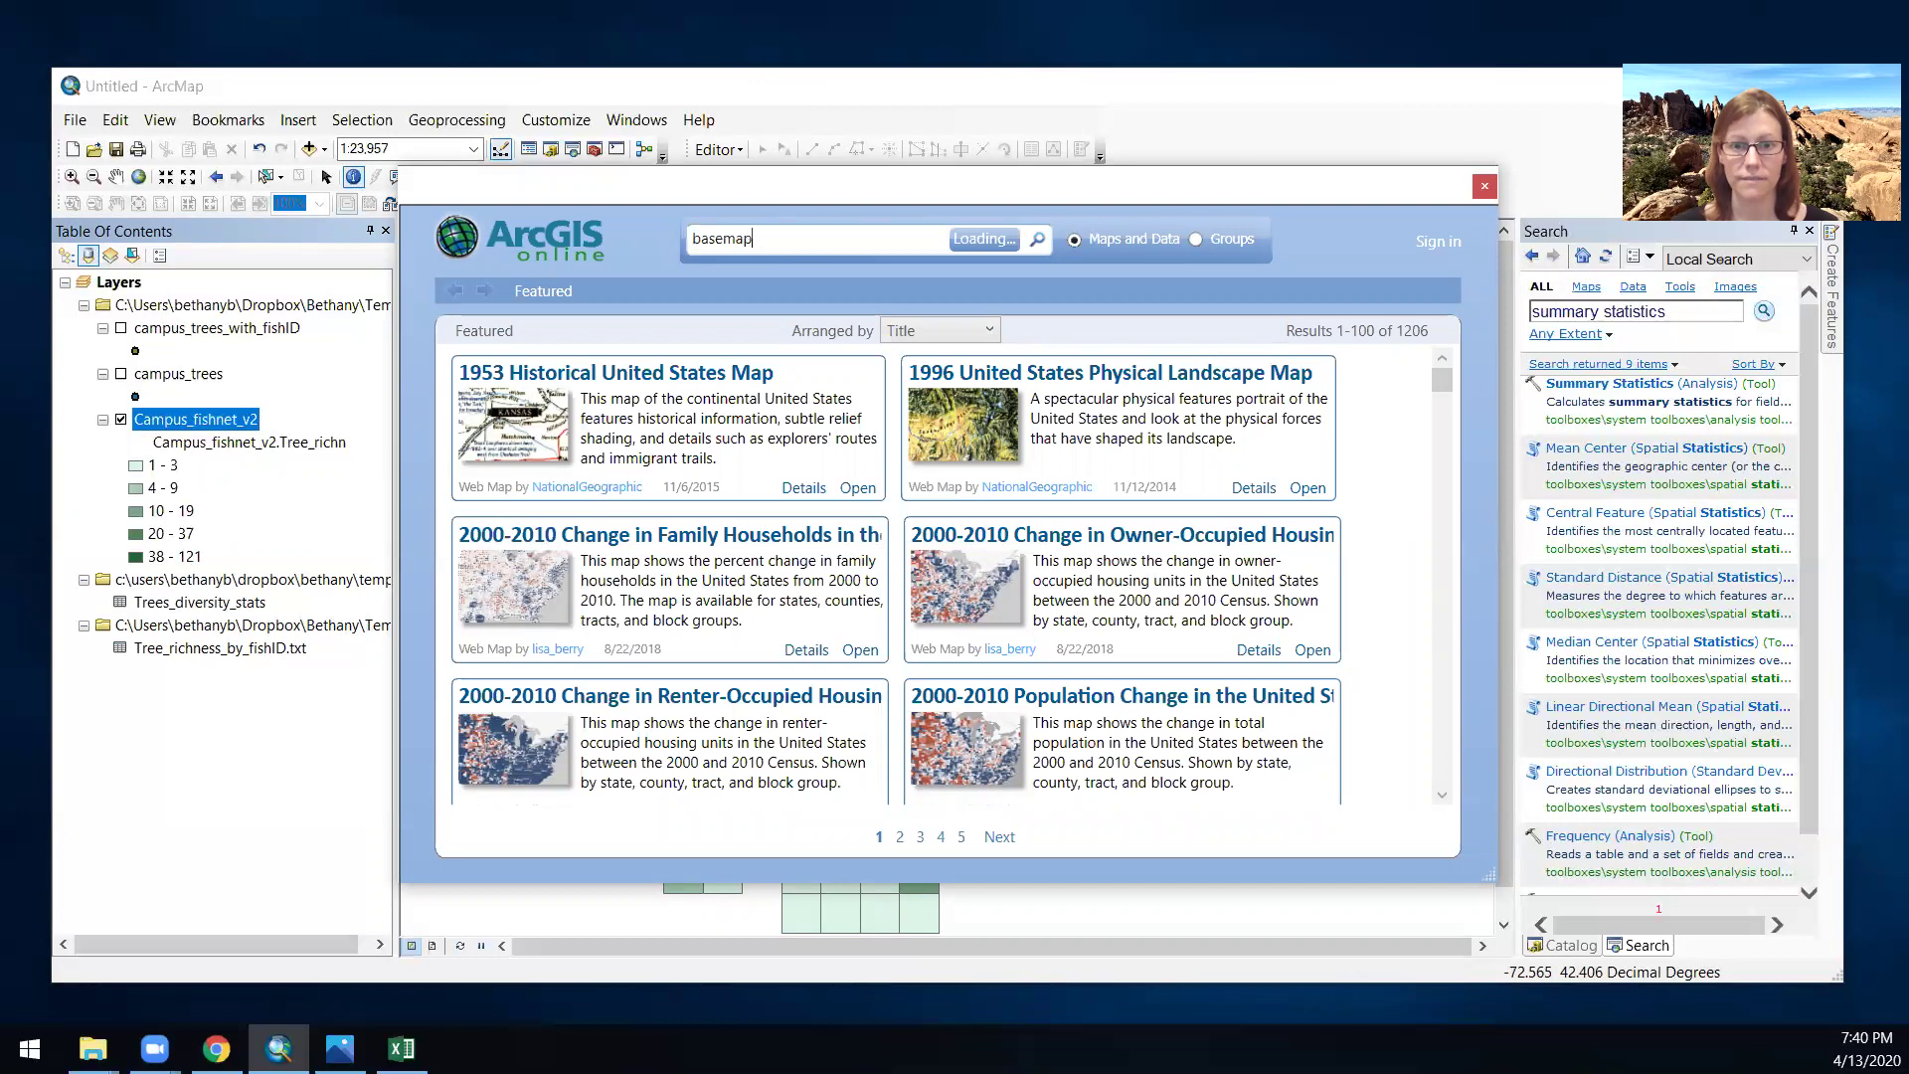
key(Return)
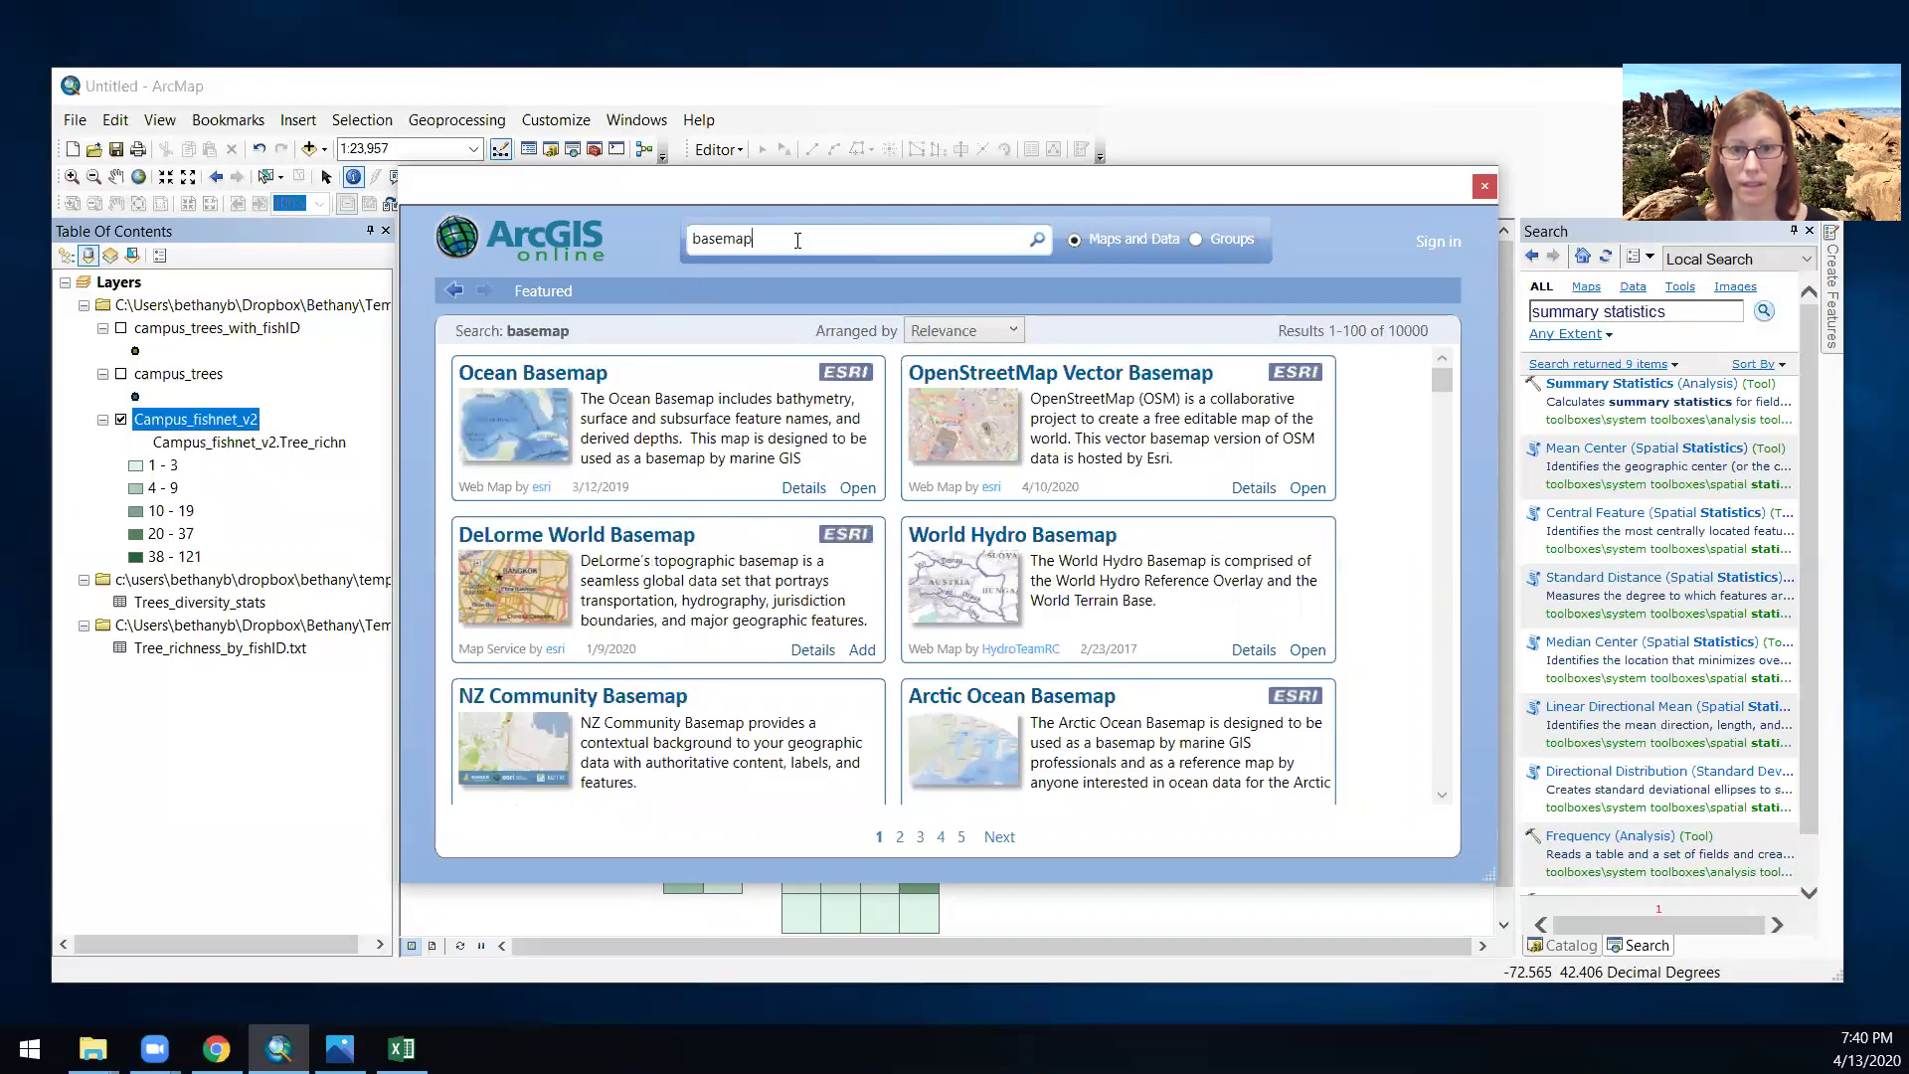
double_click(797, 240)
text(aerial)
text( basemap)
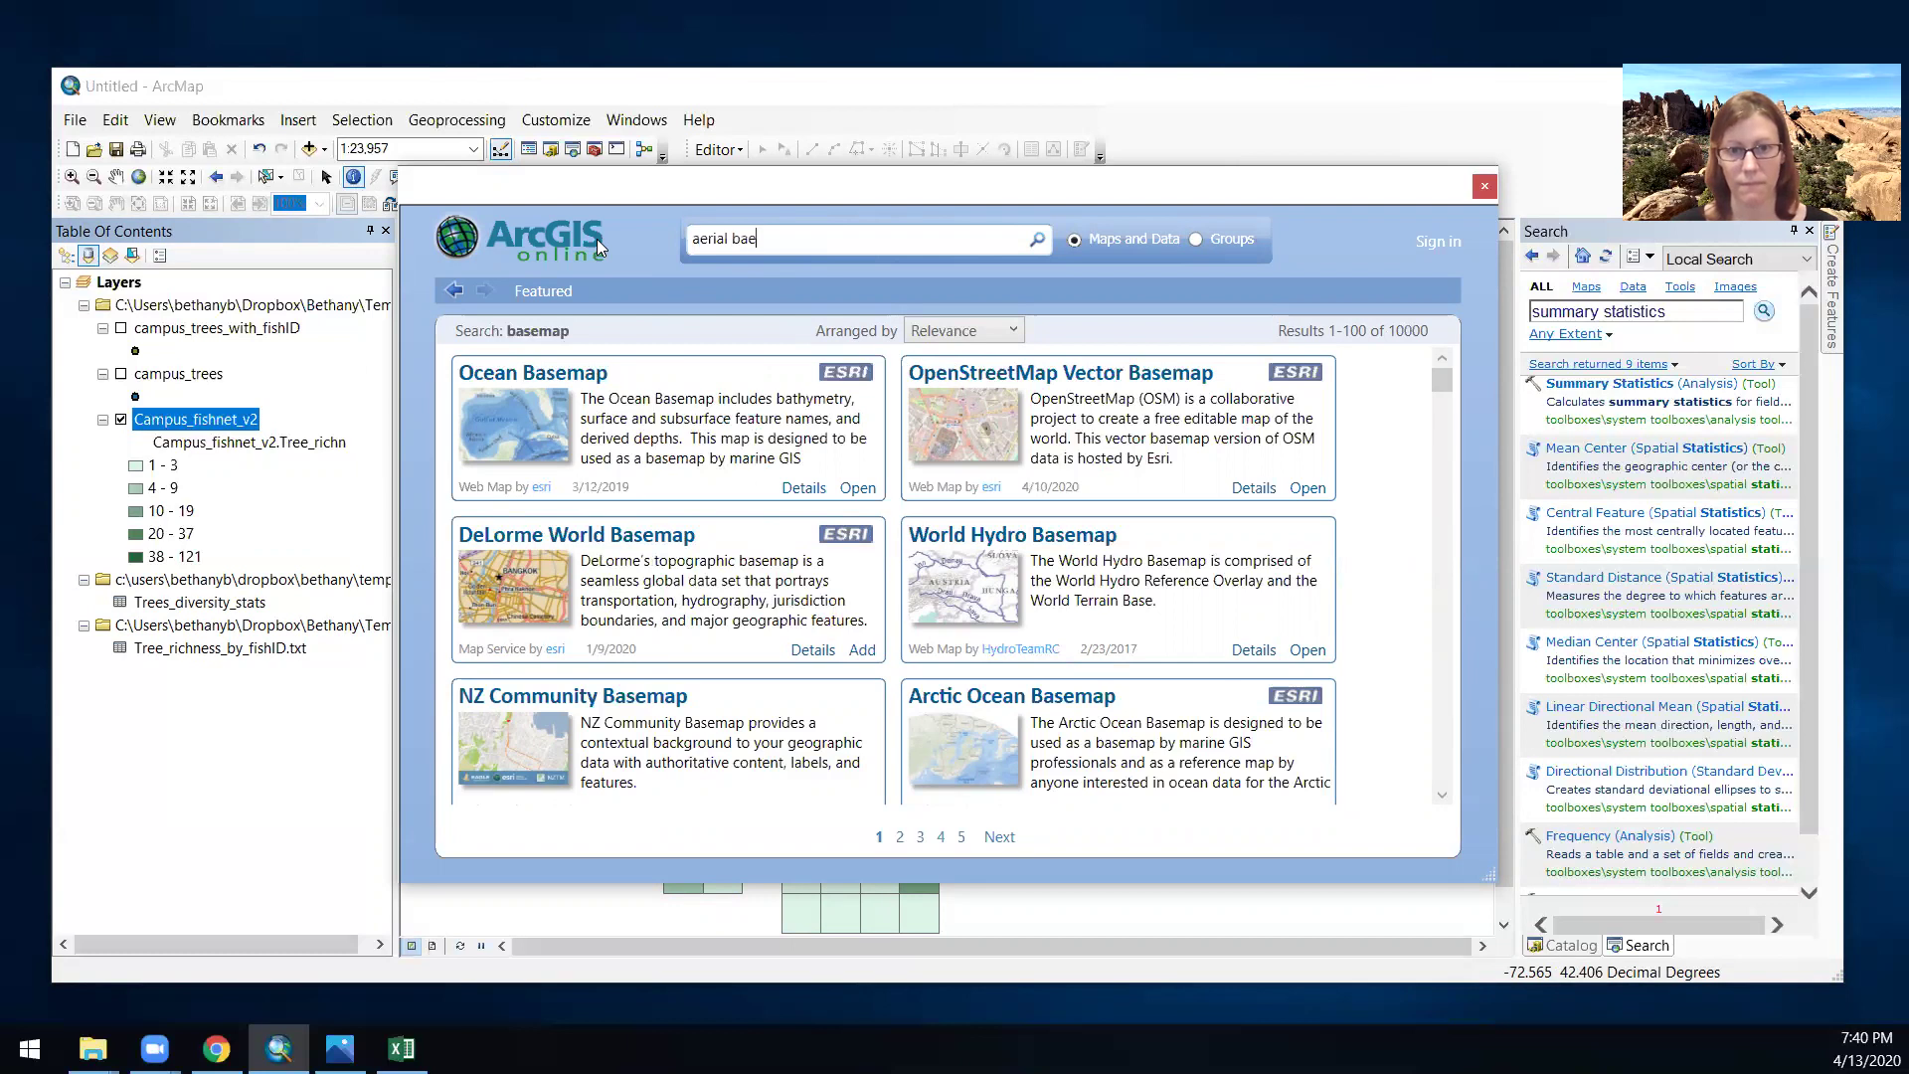
key(Return)
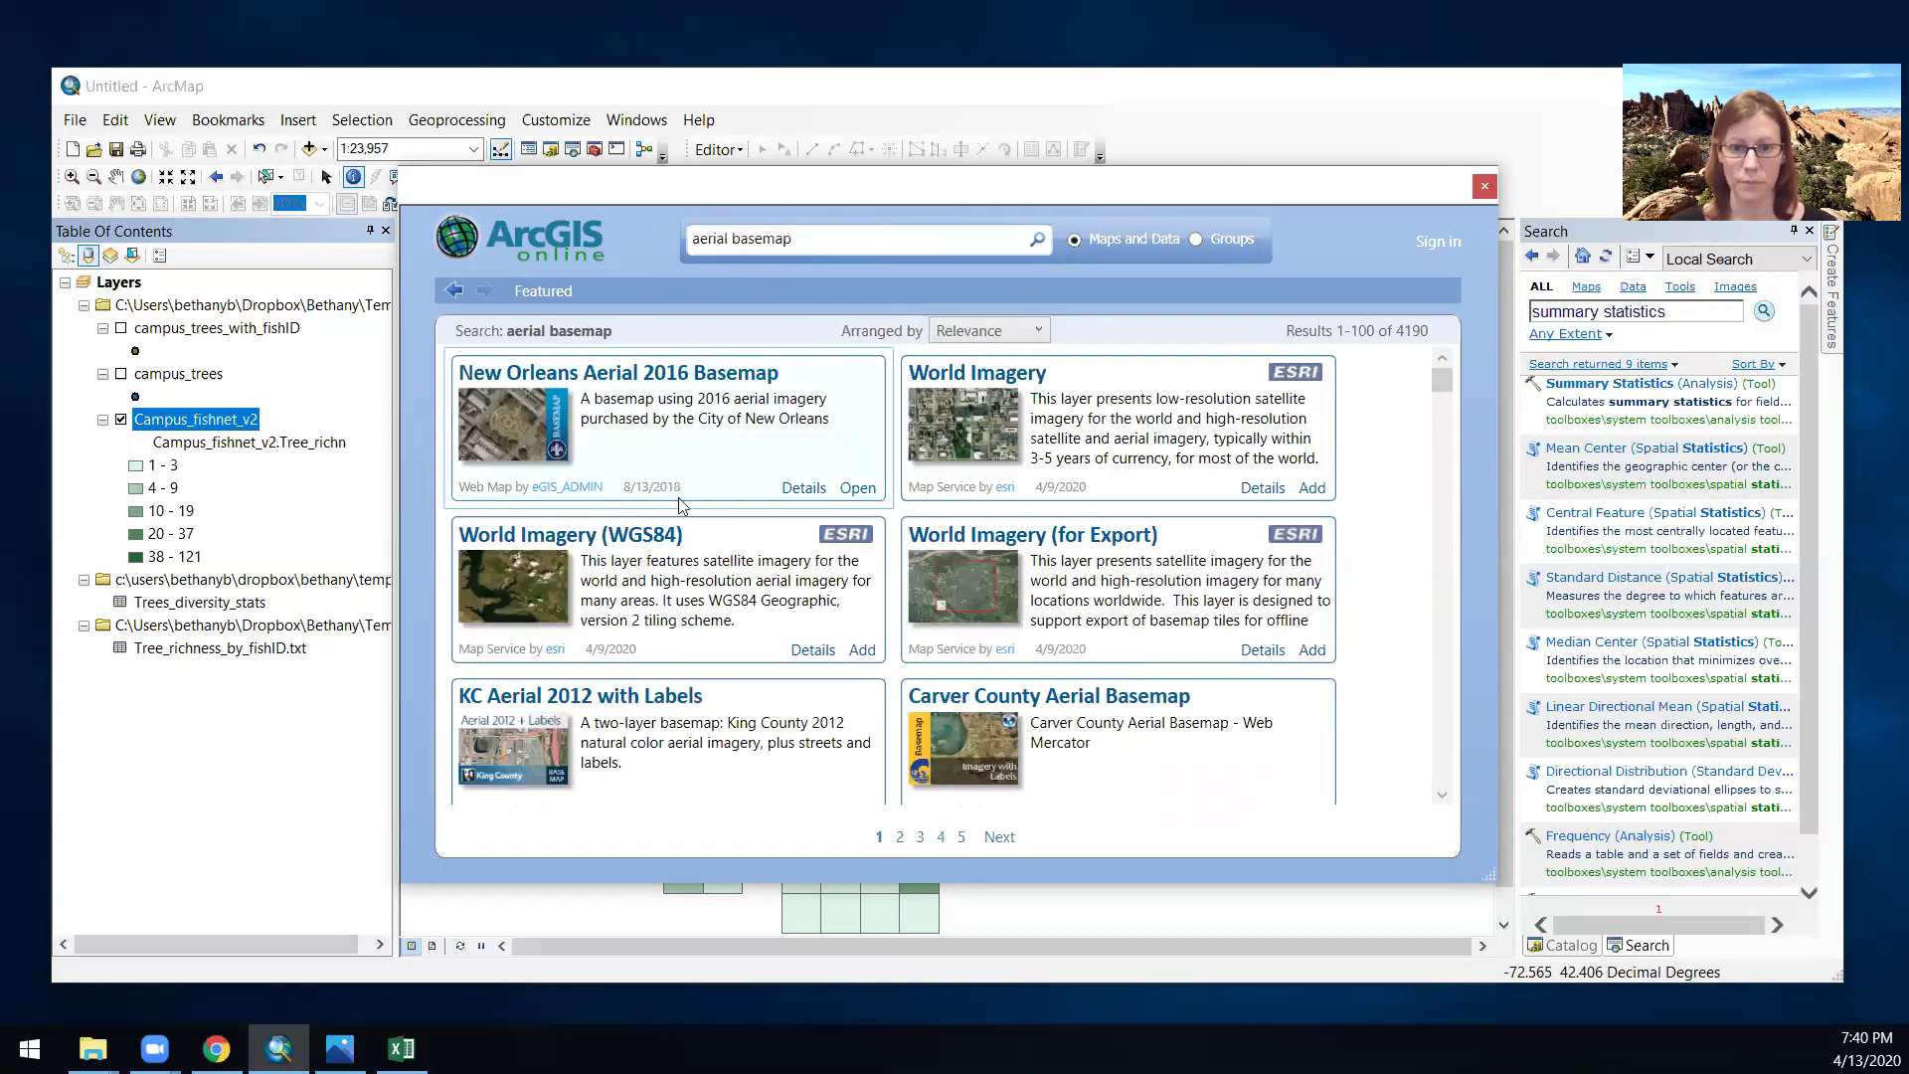
click(861, 652)
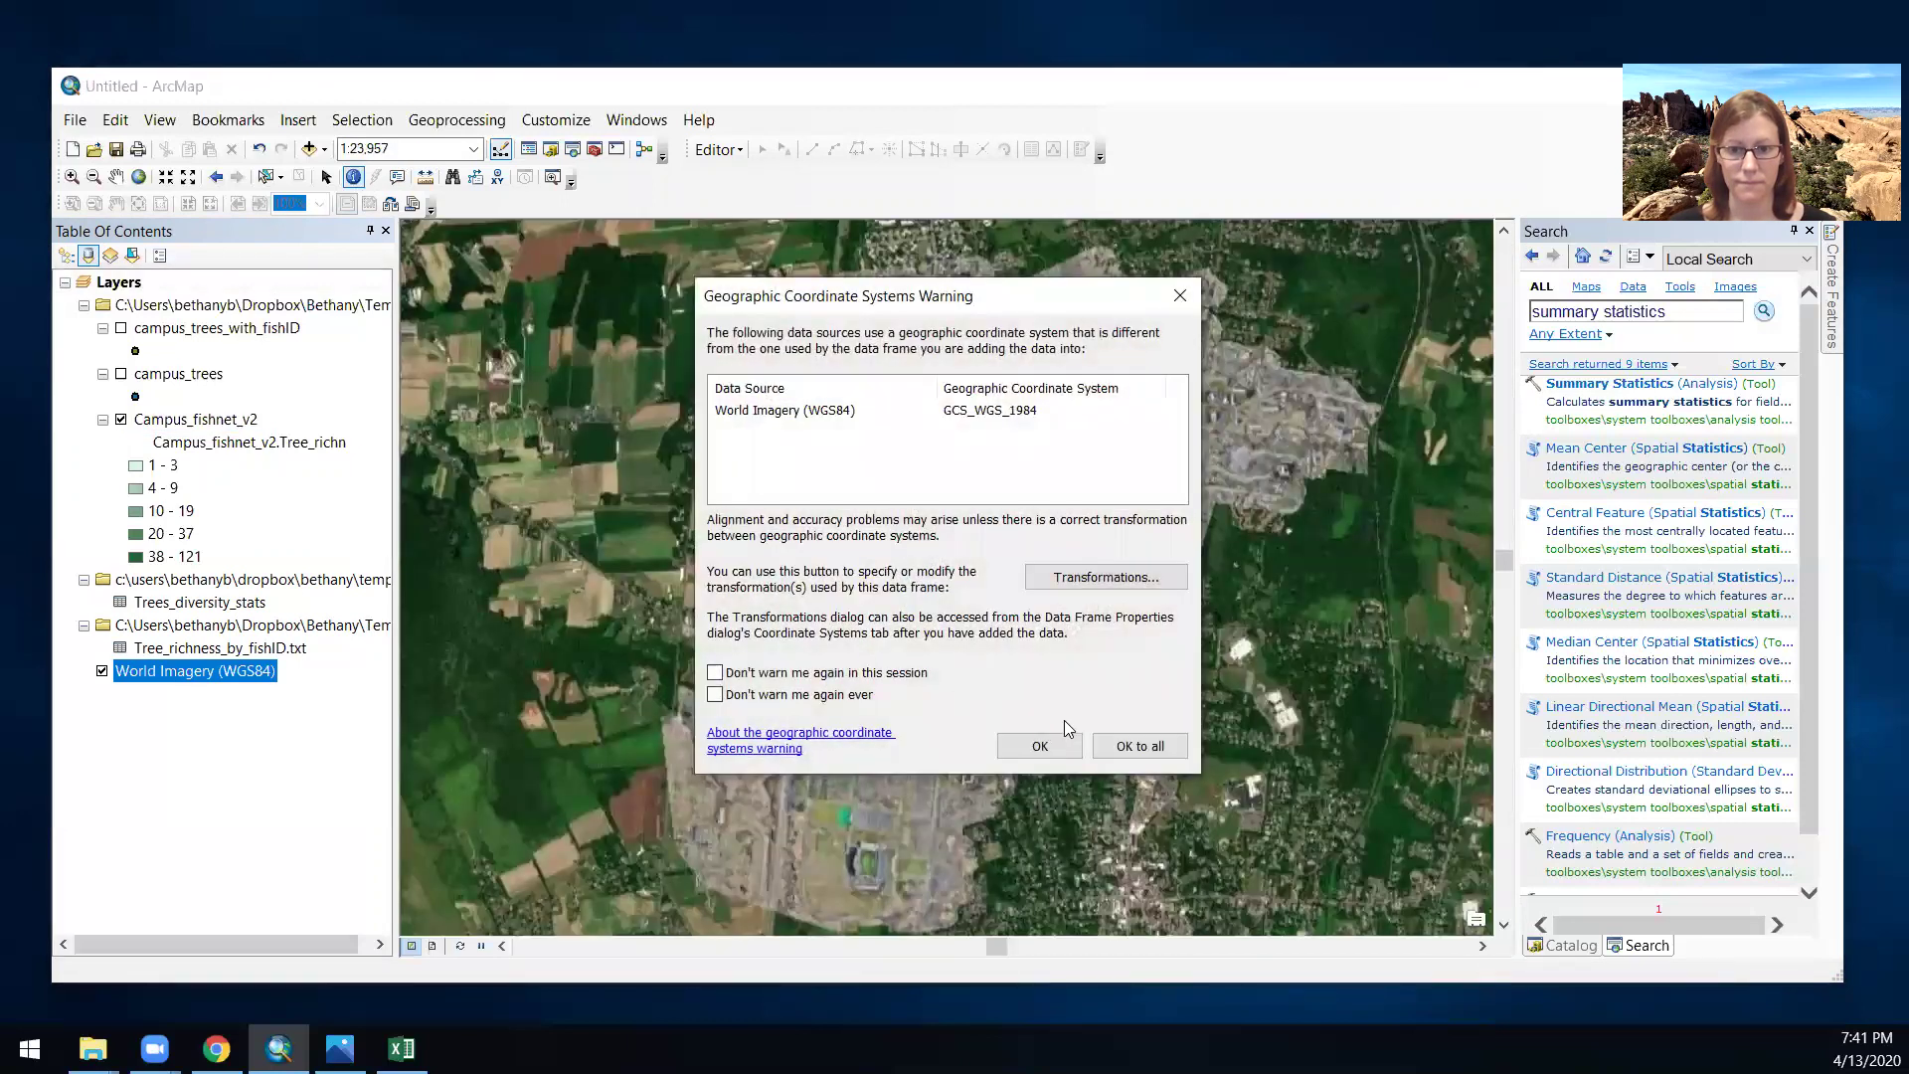
click(1056, 746)
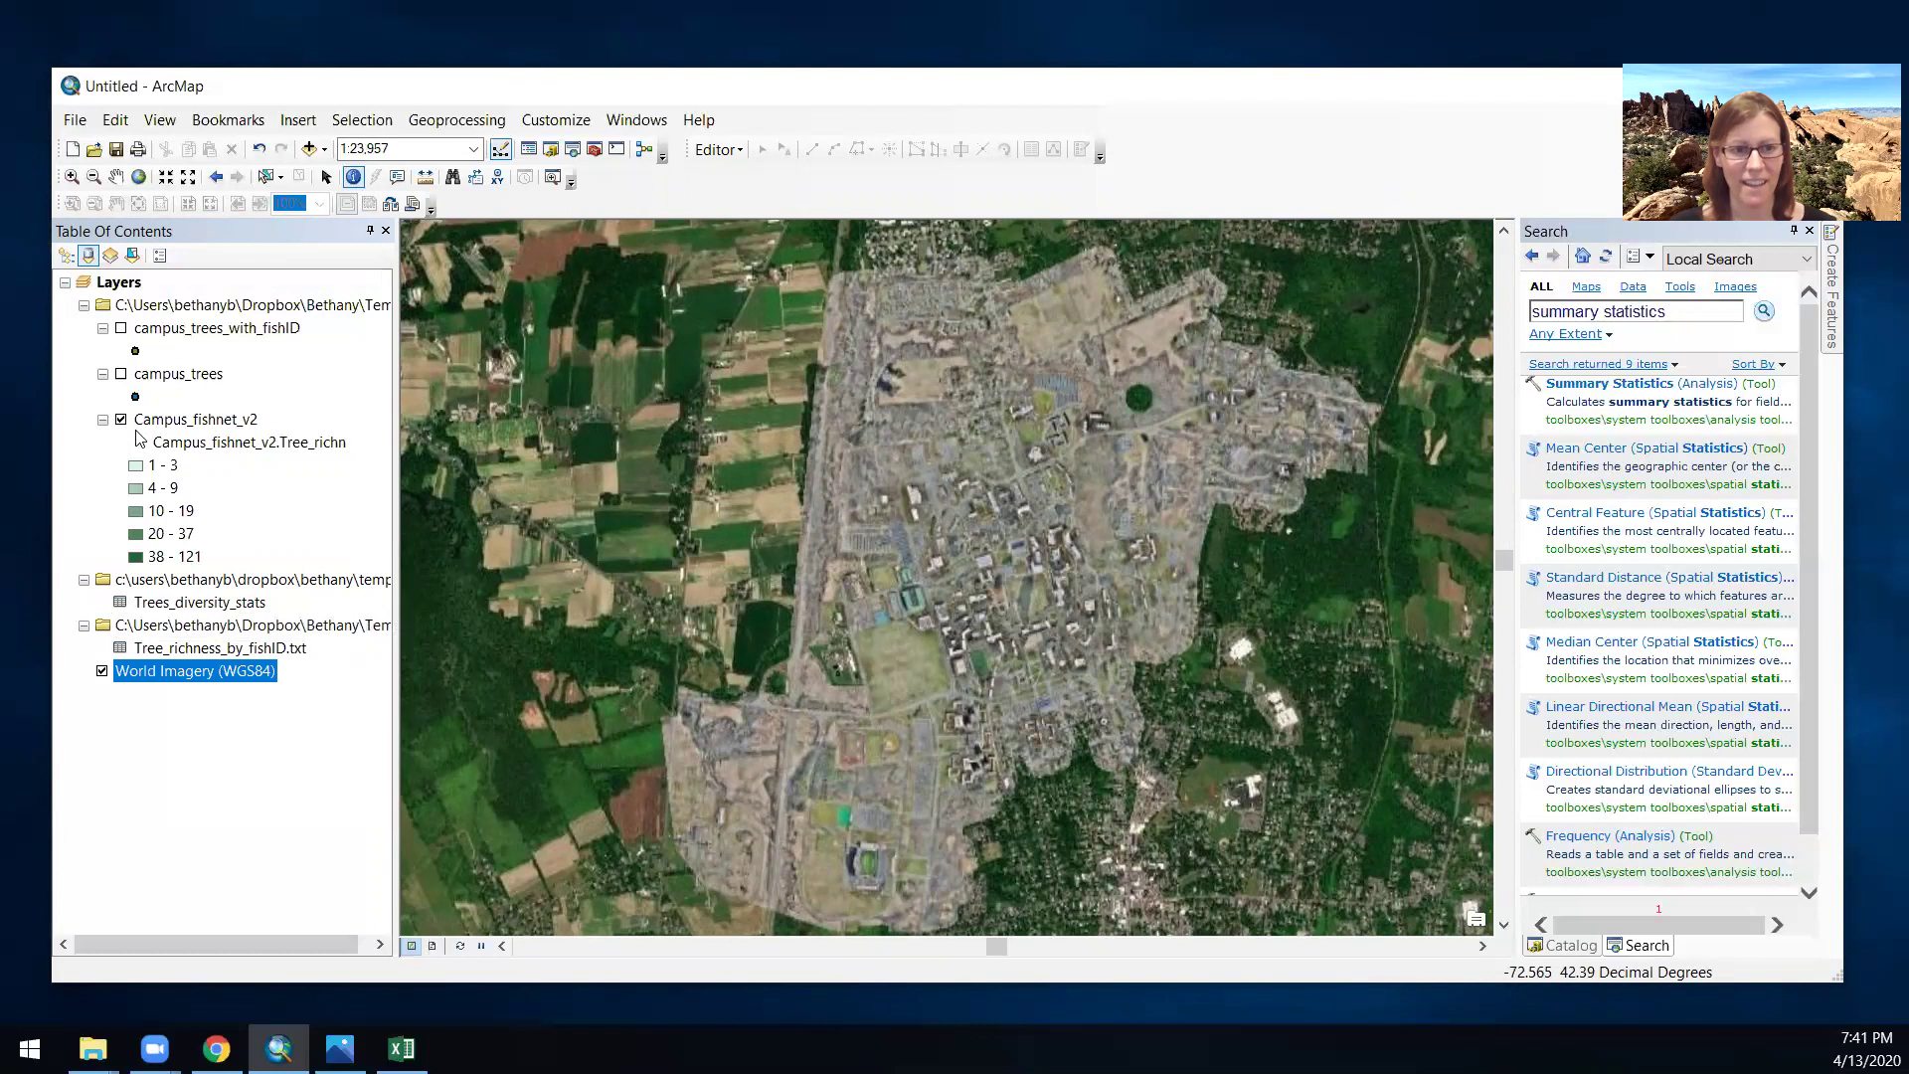
- List the layers by drawing order and move World Imagery (WGS84) beneath Campus_fishnet_v2
click(102, 673)
click(102, 672)
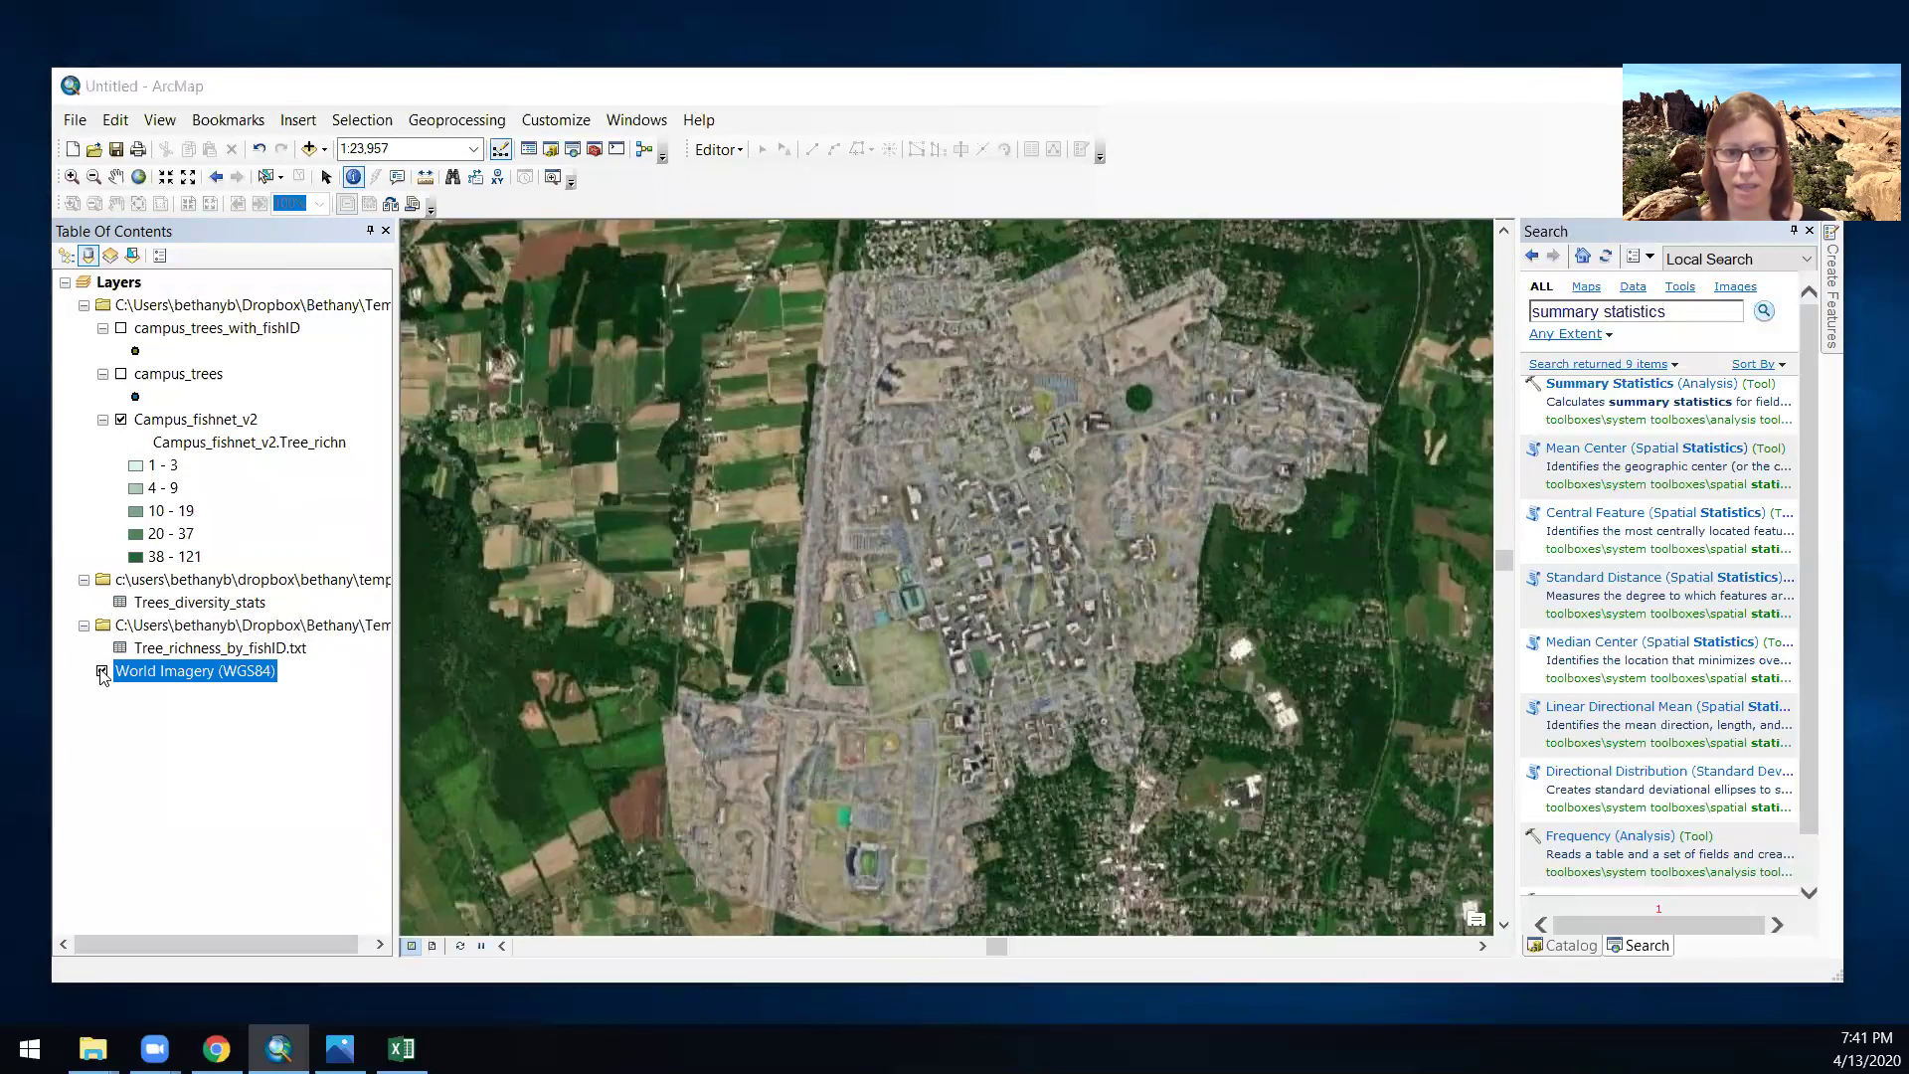
click(66, 256)
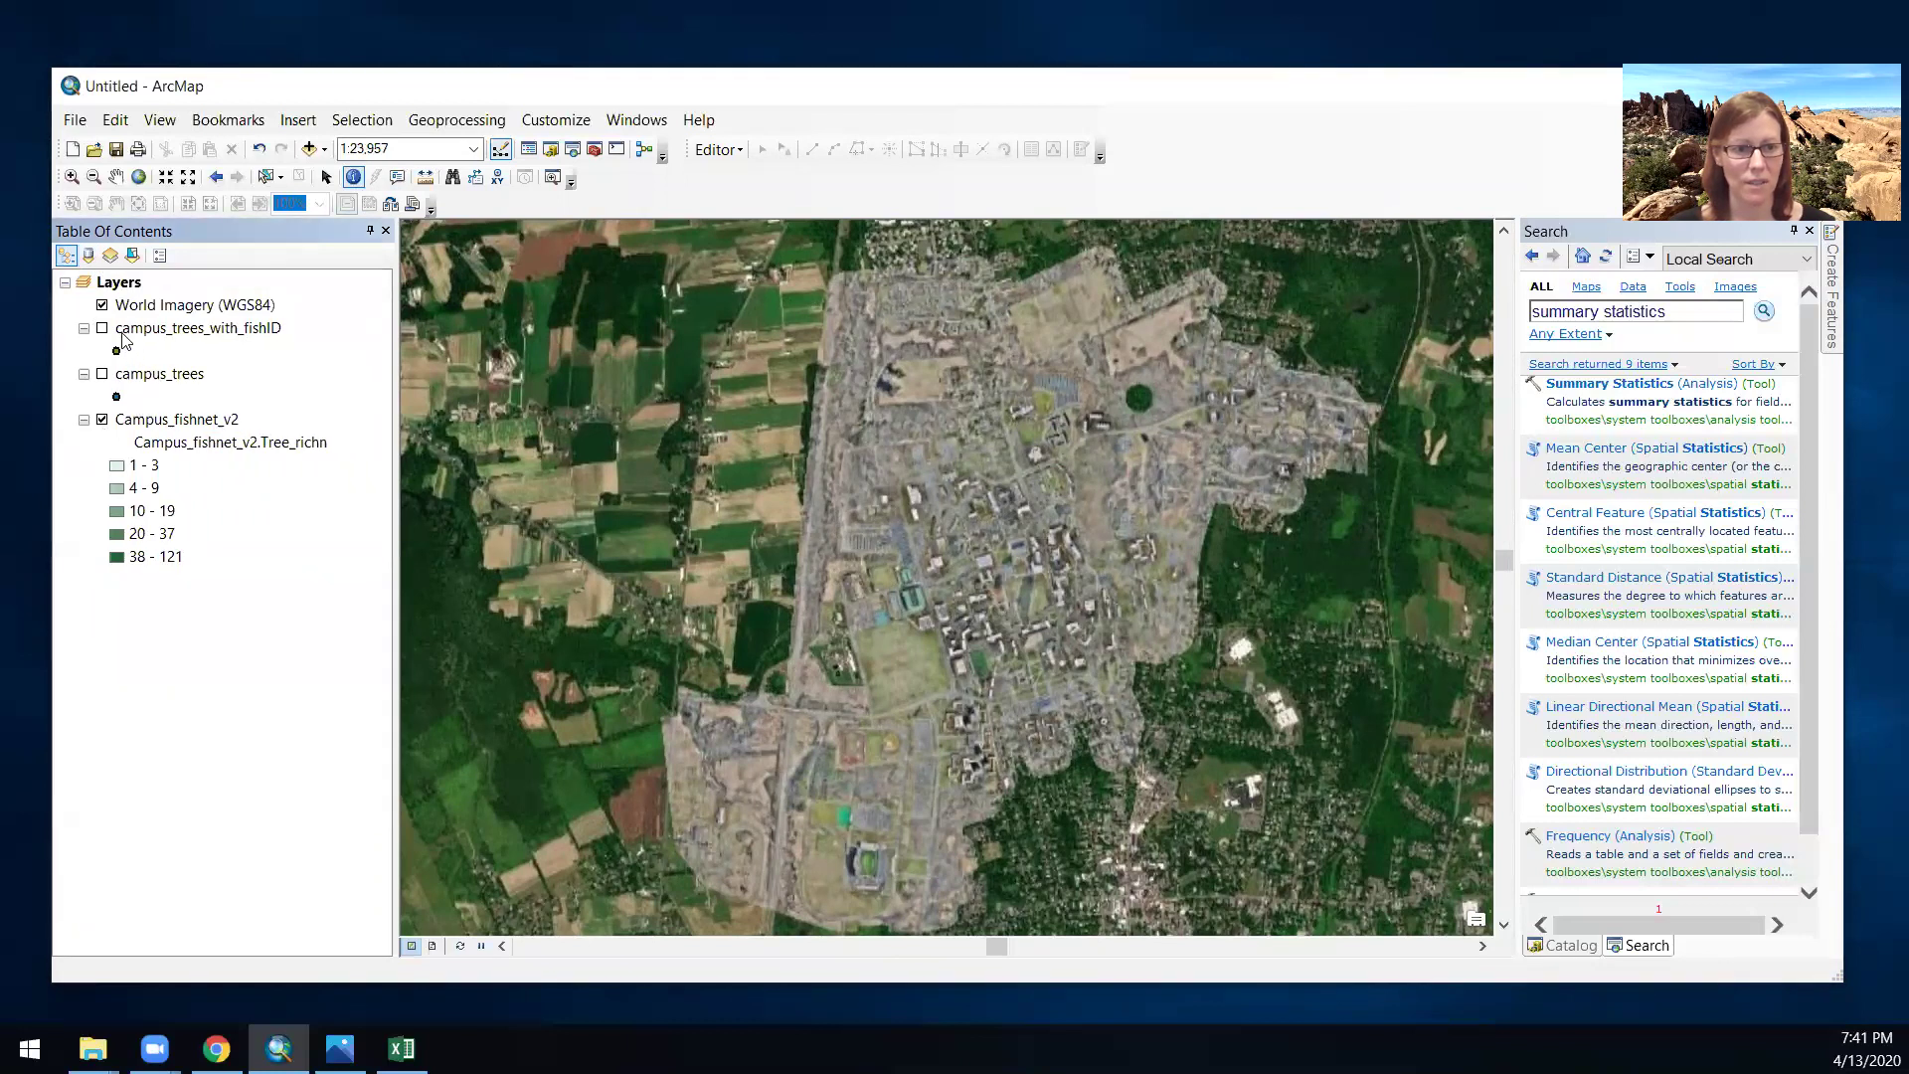
drag(133, 312, 152, 500)
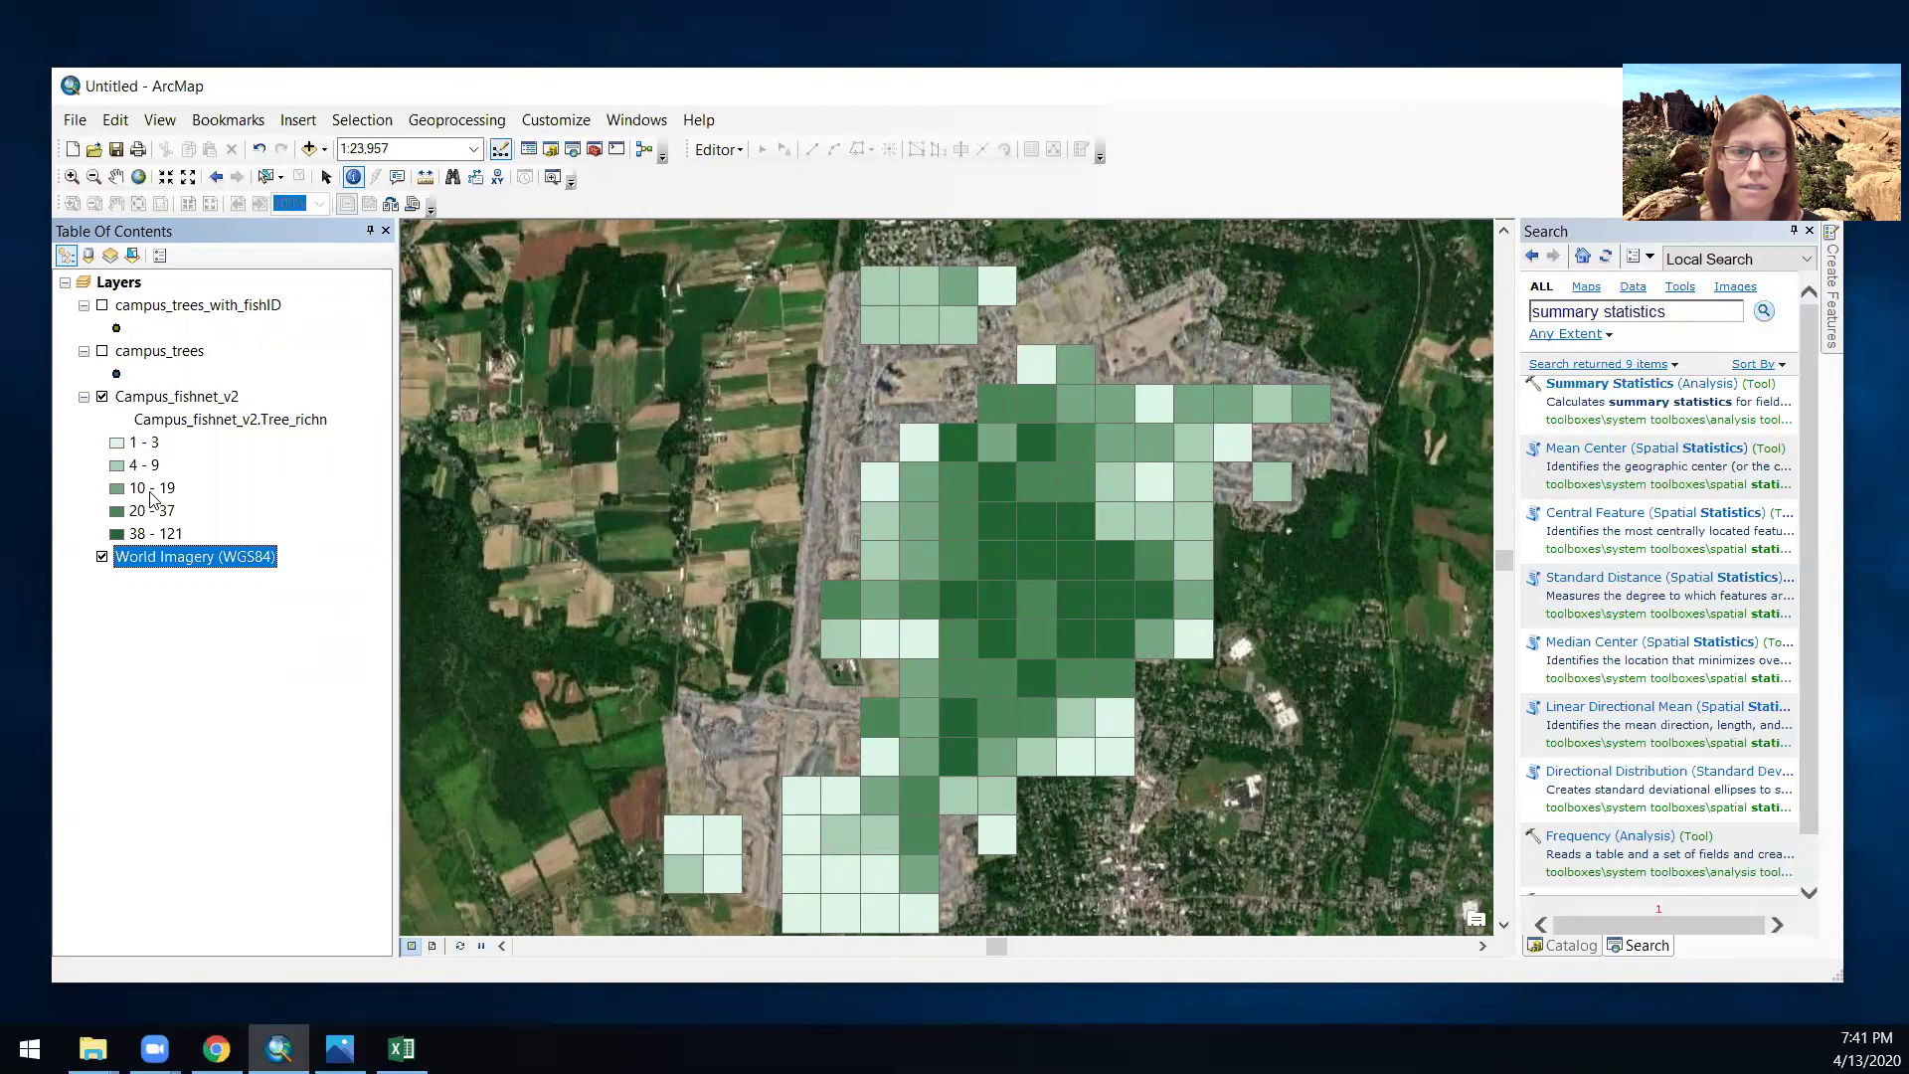
- Toggle Campus_fishnet_v2 to compare its cells with the aerial imagery underneath, and leave the fishnet hidden
click(103, 397)
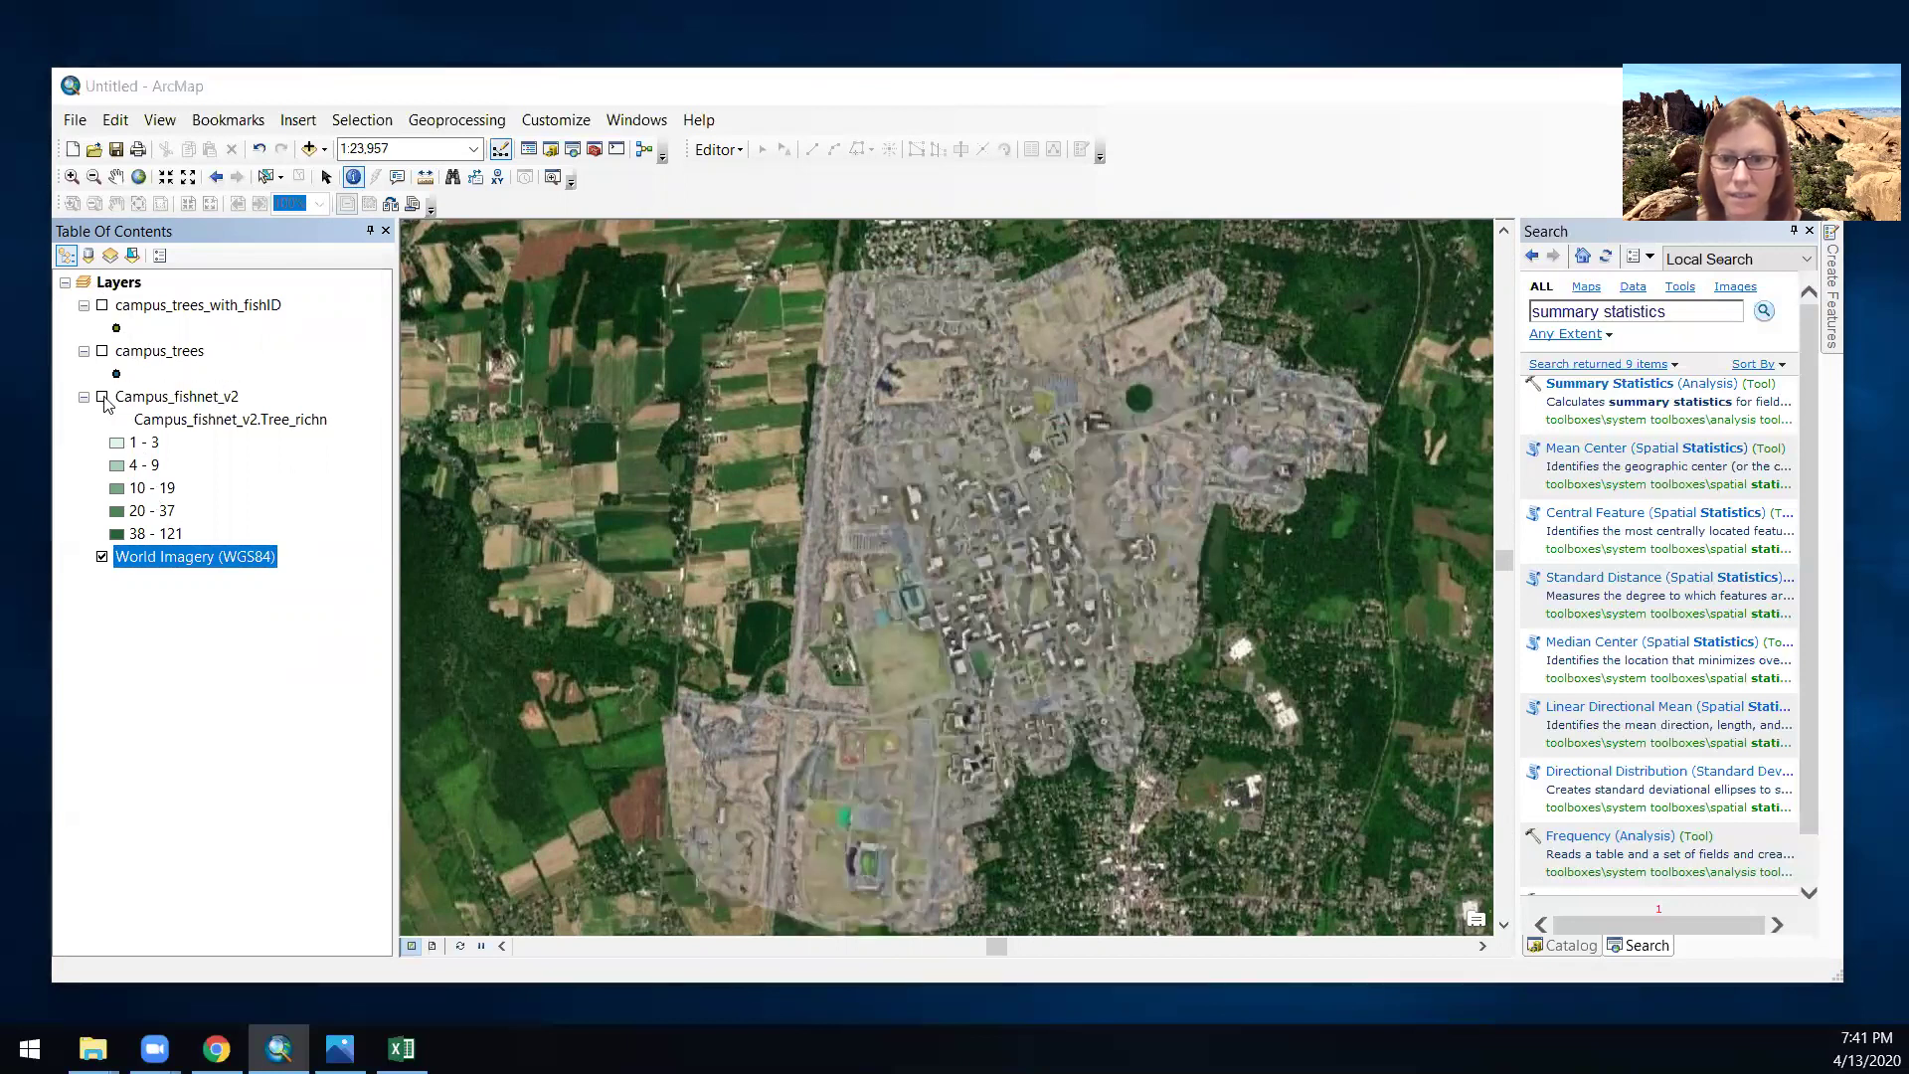
click(103, 399)
click(104, 399)
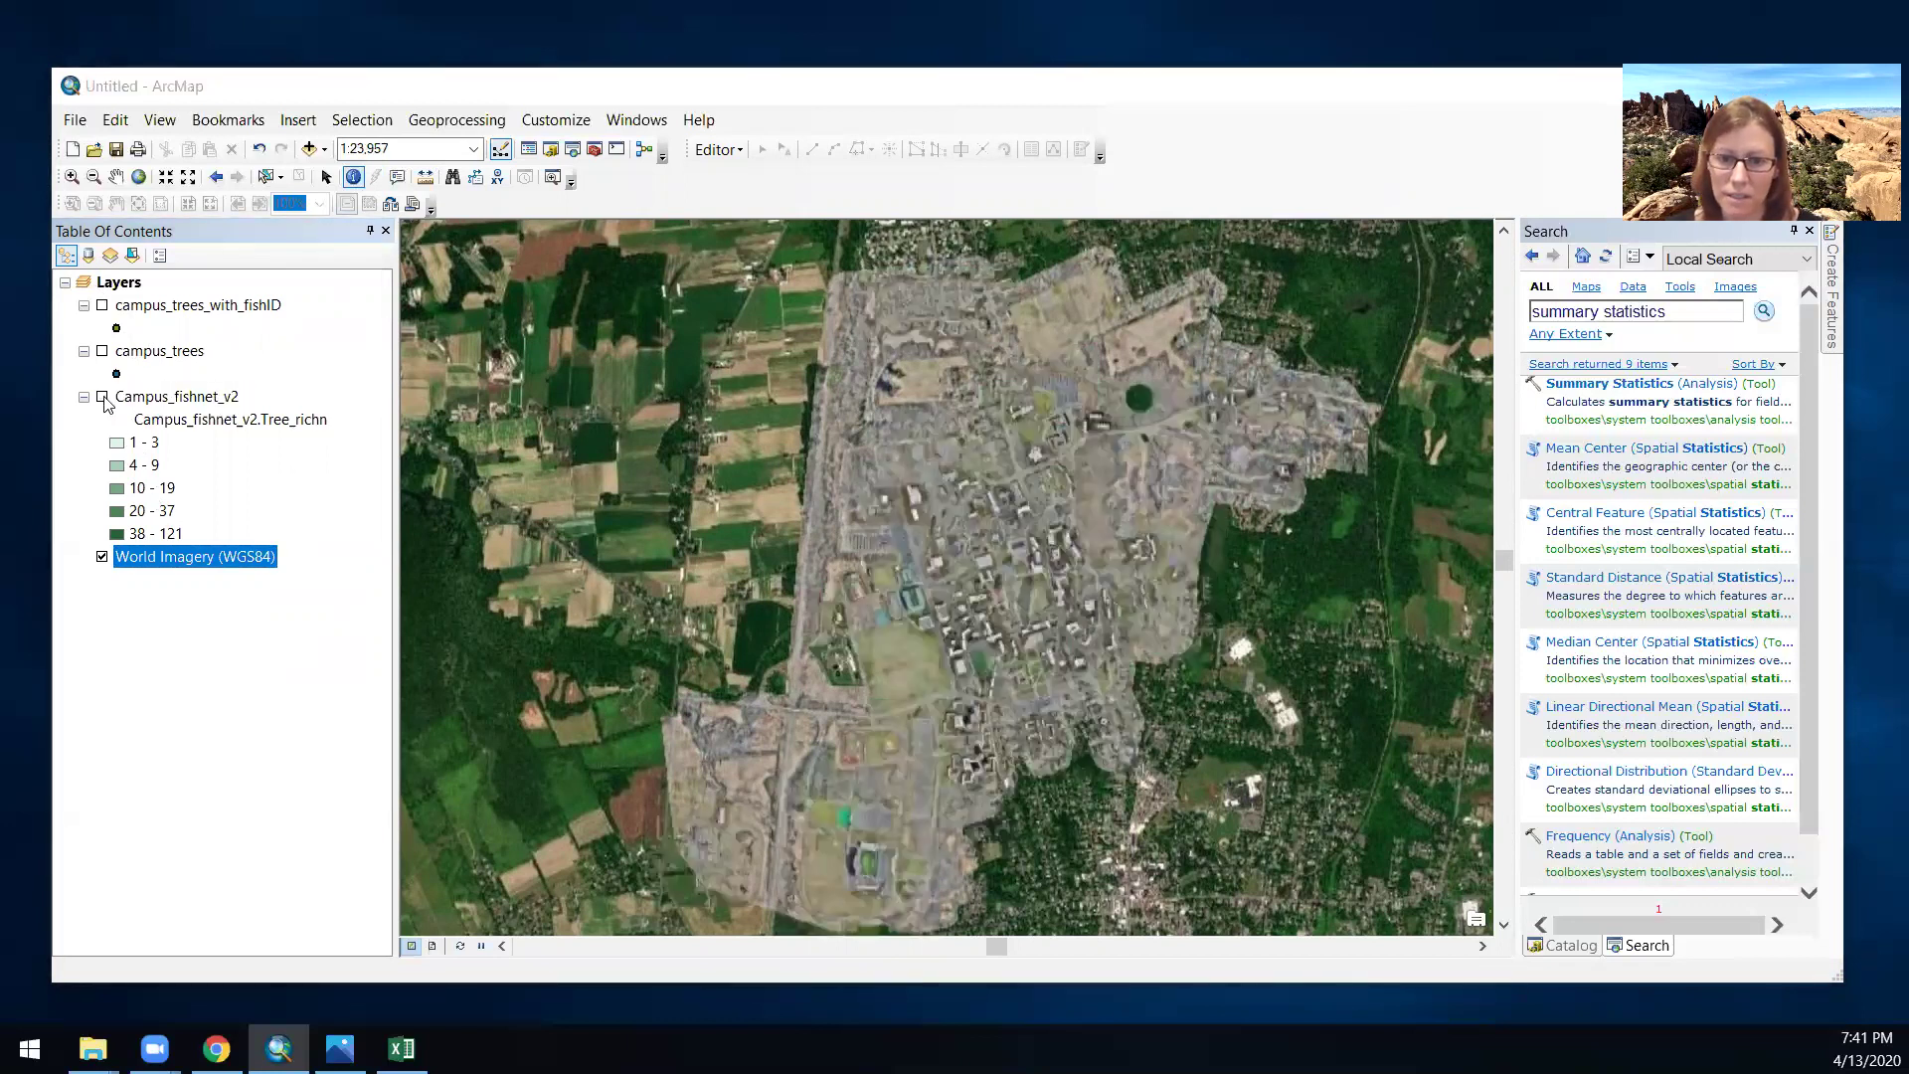
click(103, 397)
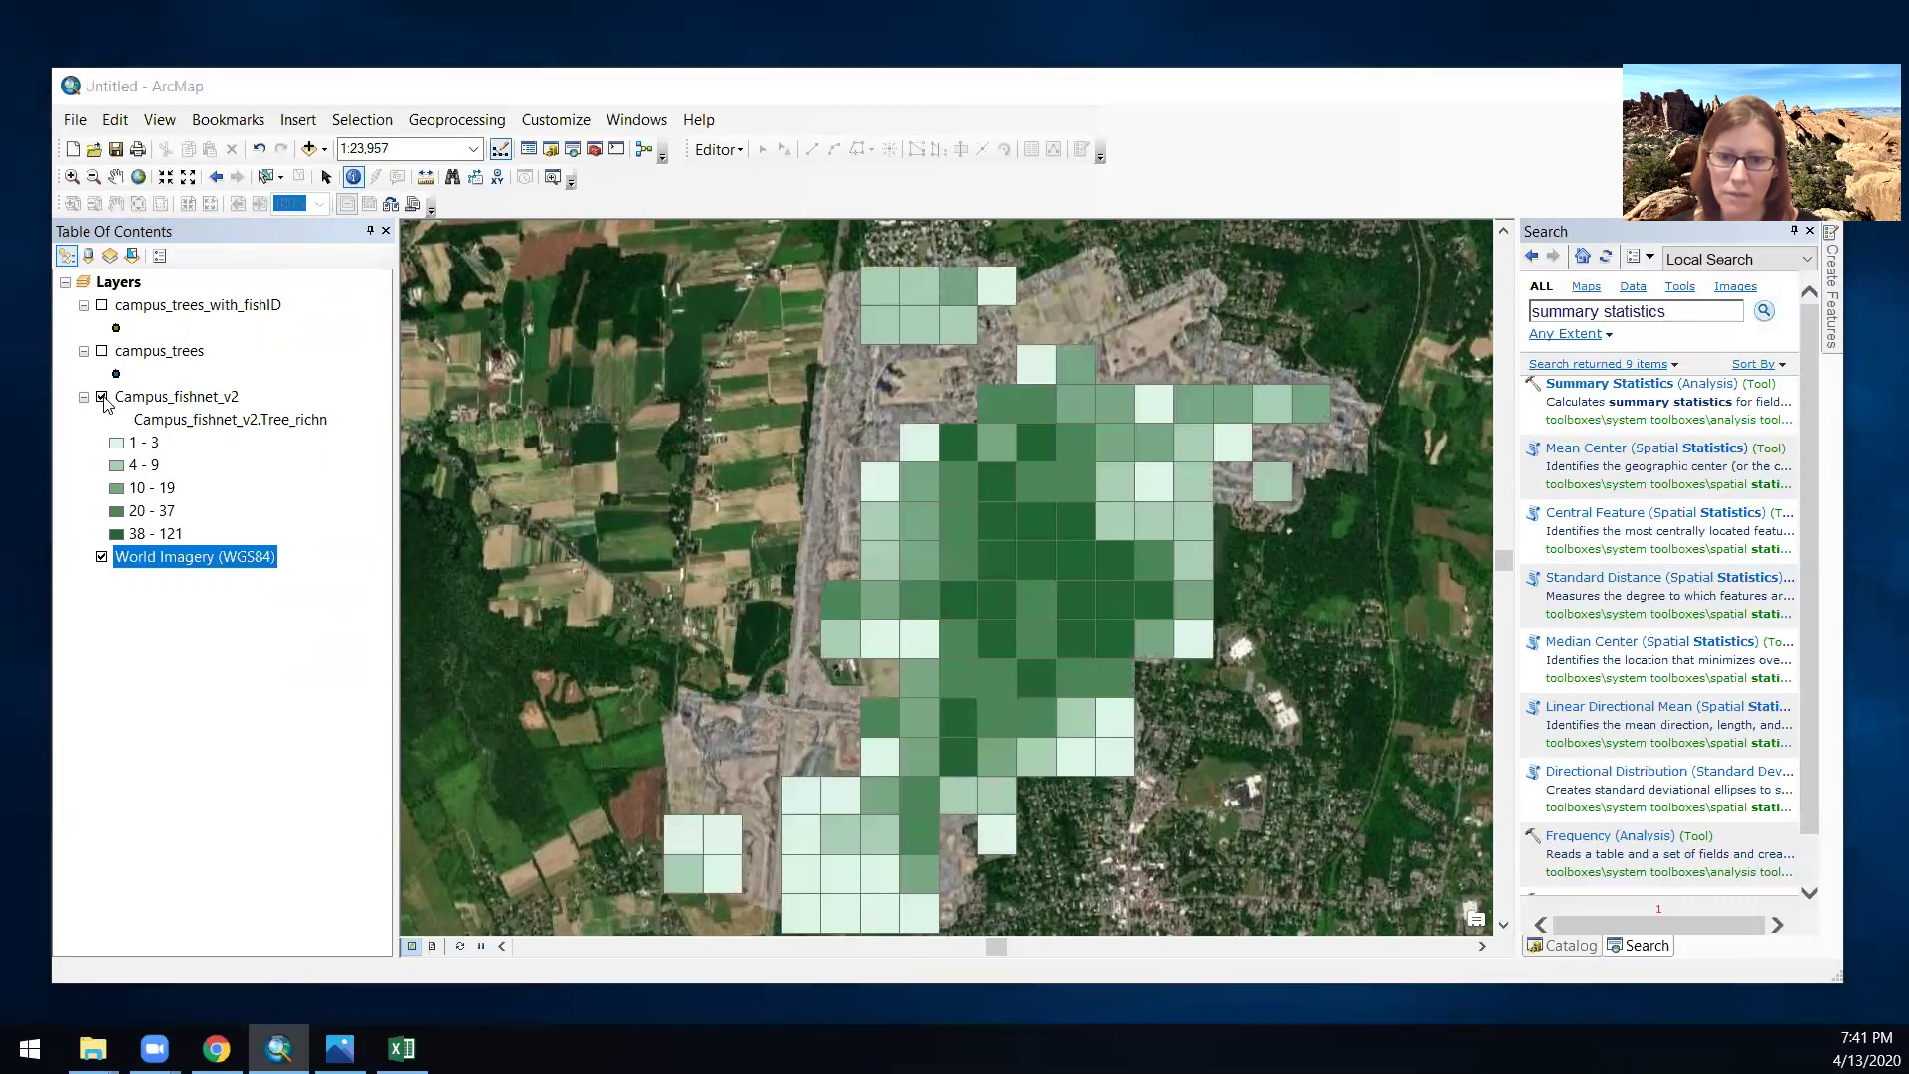
click(104, 399)
click(103, 399)
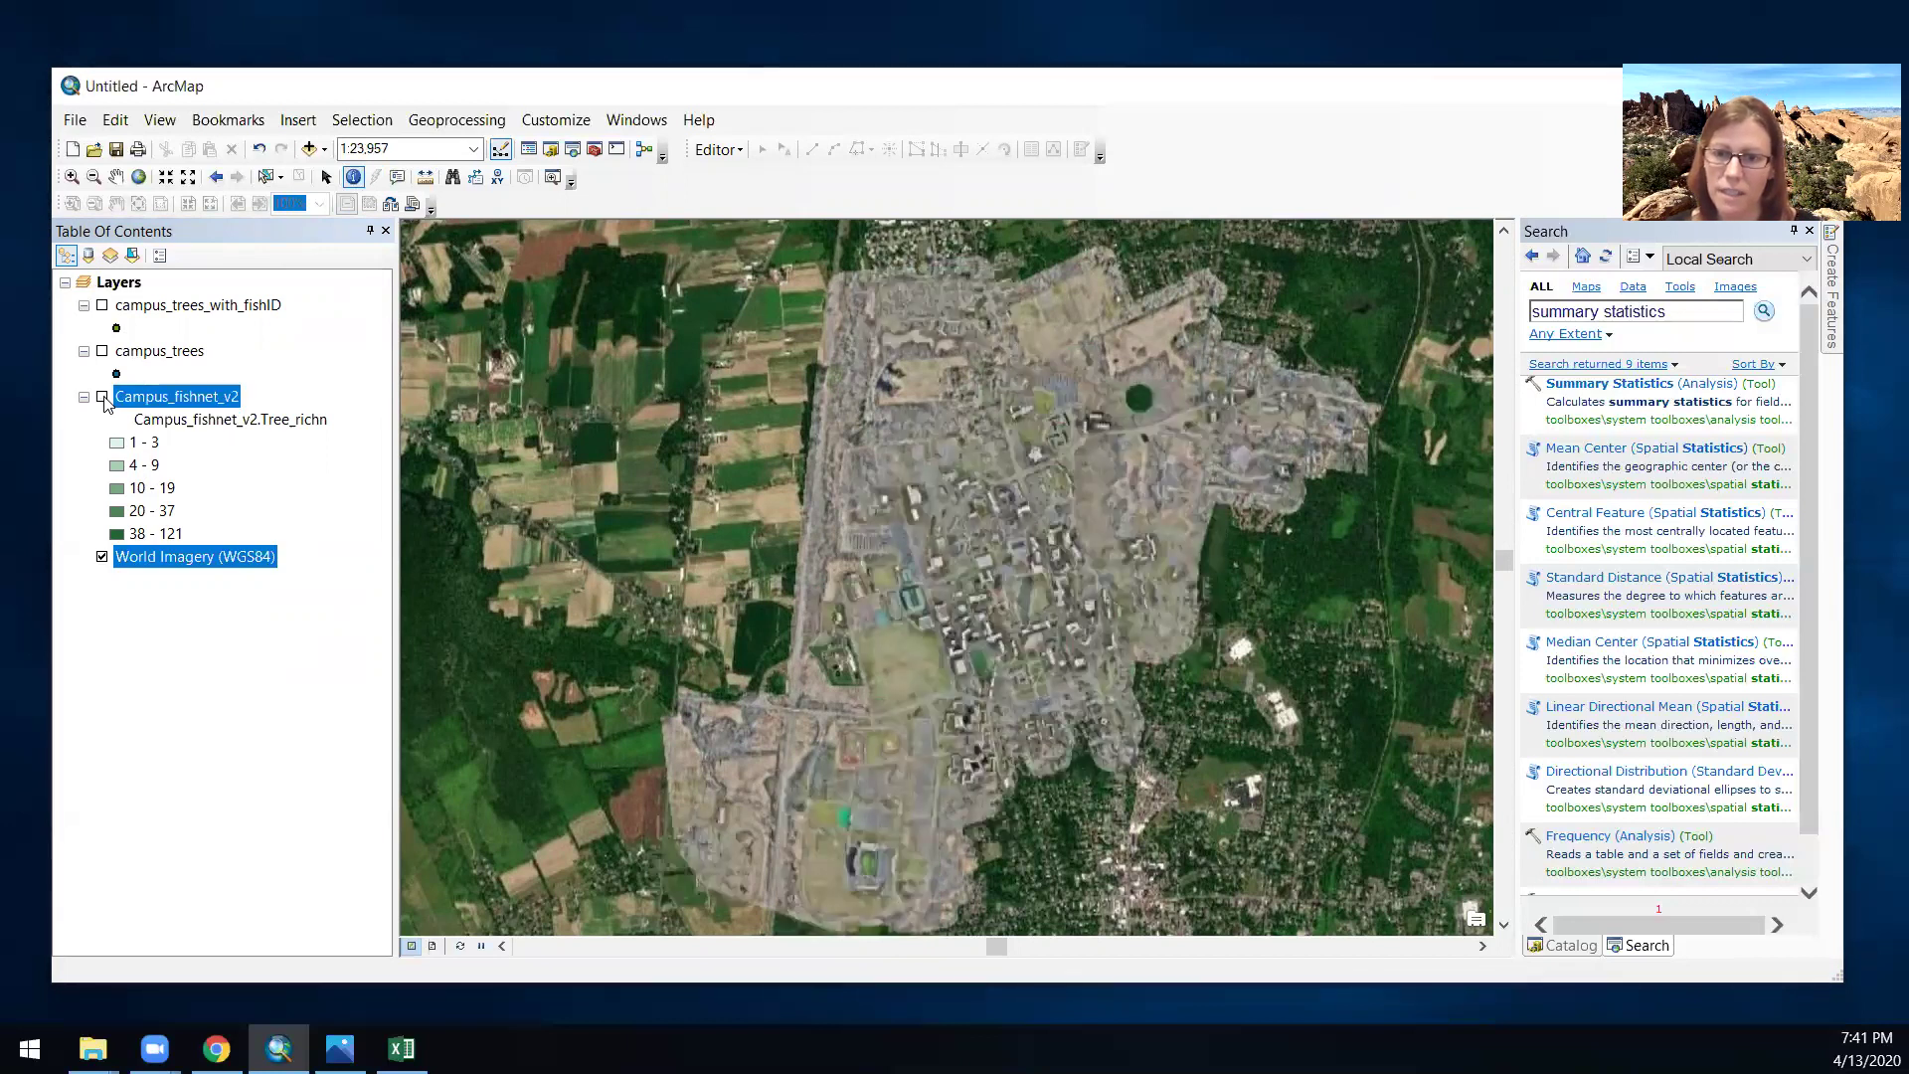
click(103, 399)
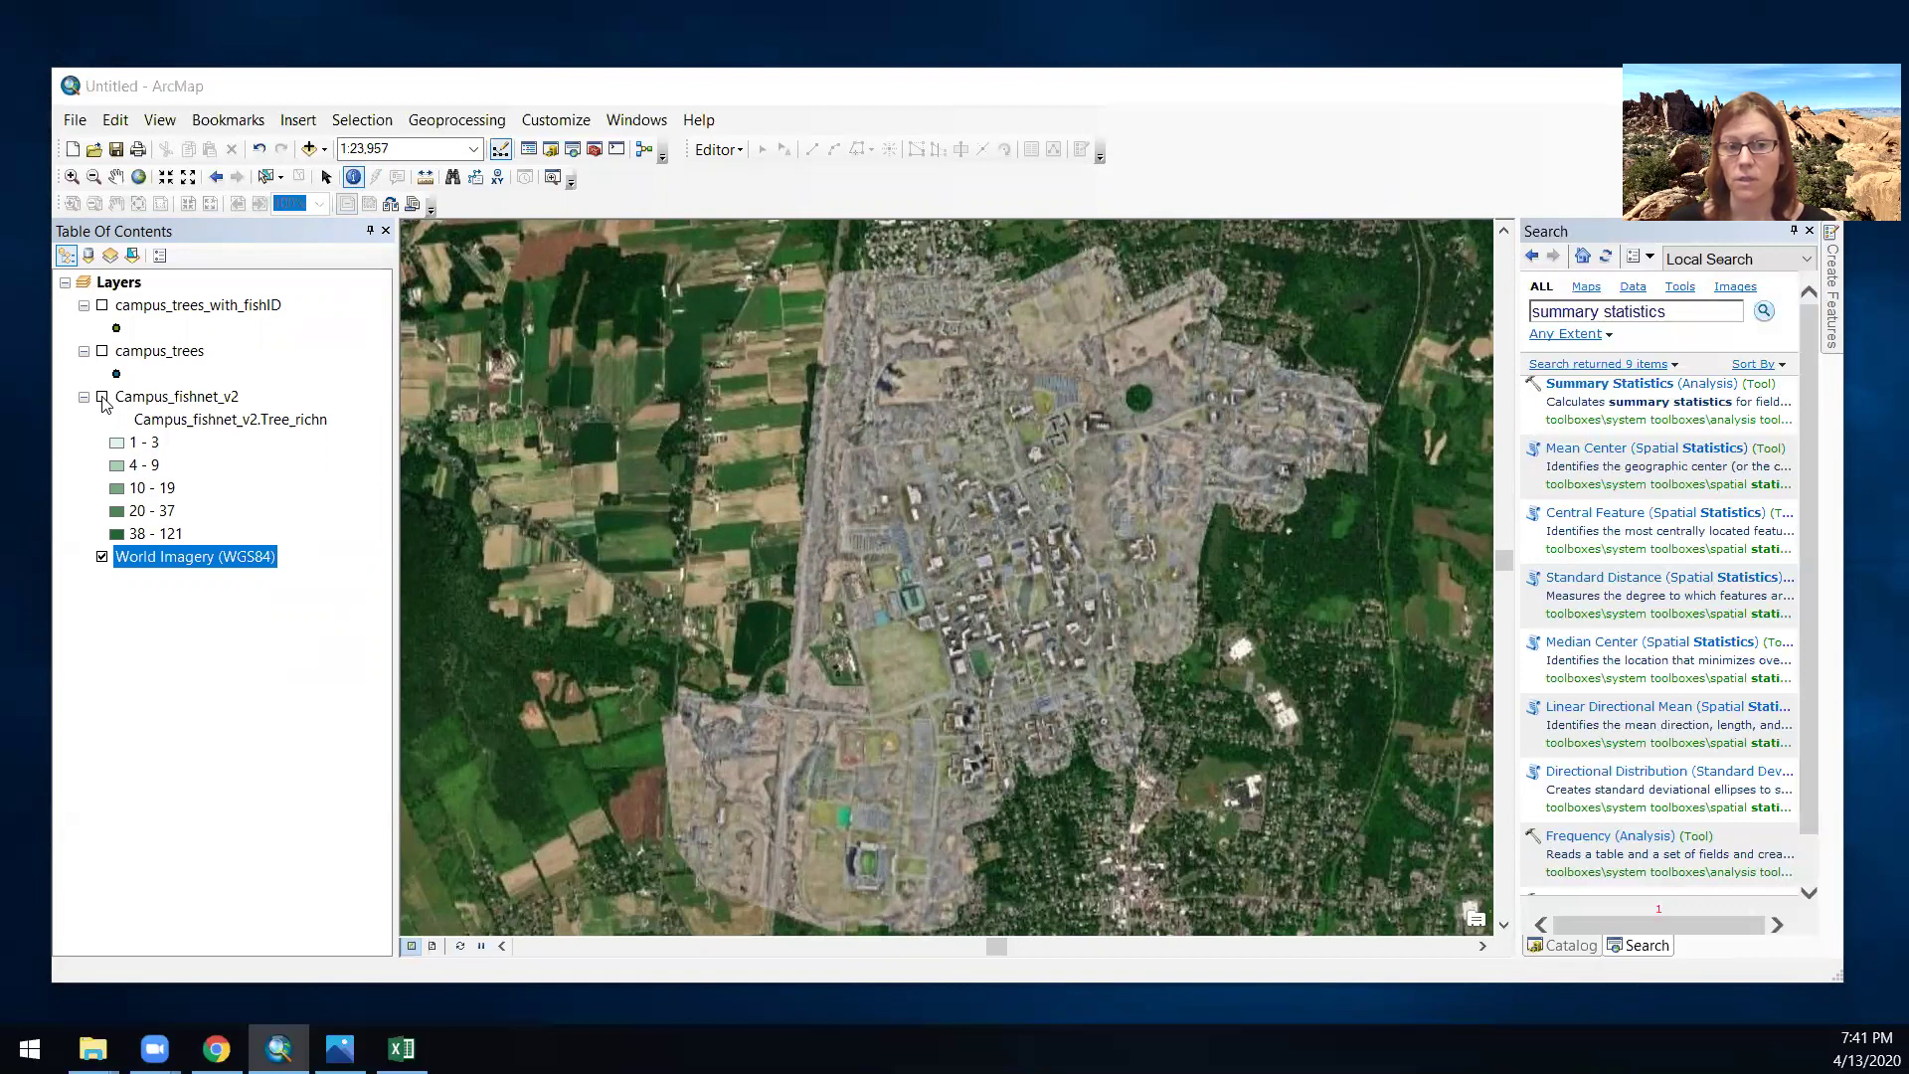
- Open the attribute table of campus_trees_with_fishID and examine its Genus and Species columns
right_click(152, 301)
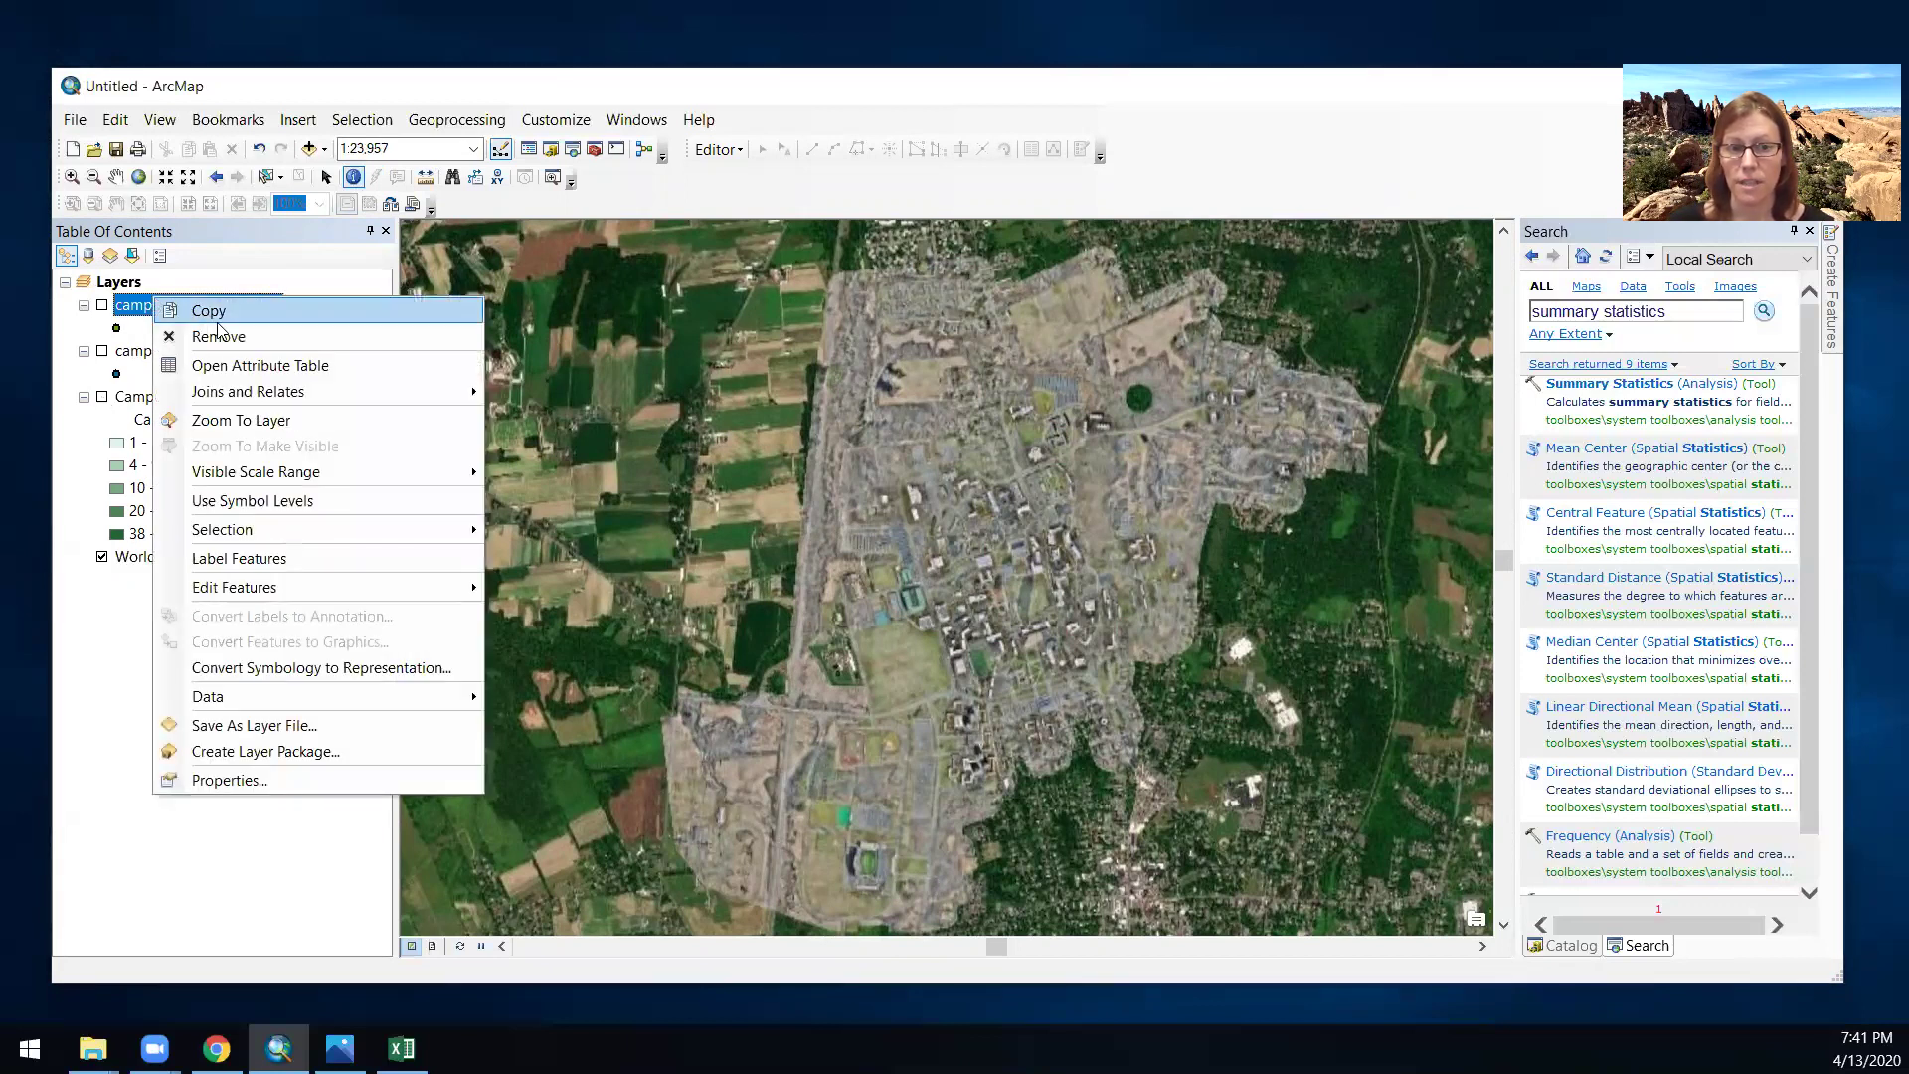
click(229, 367)
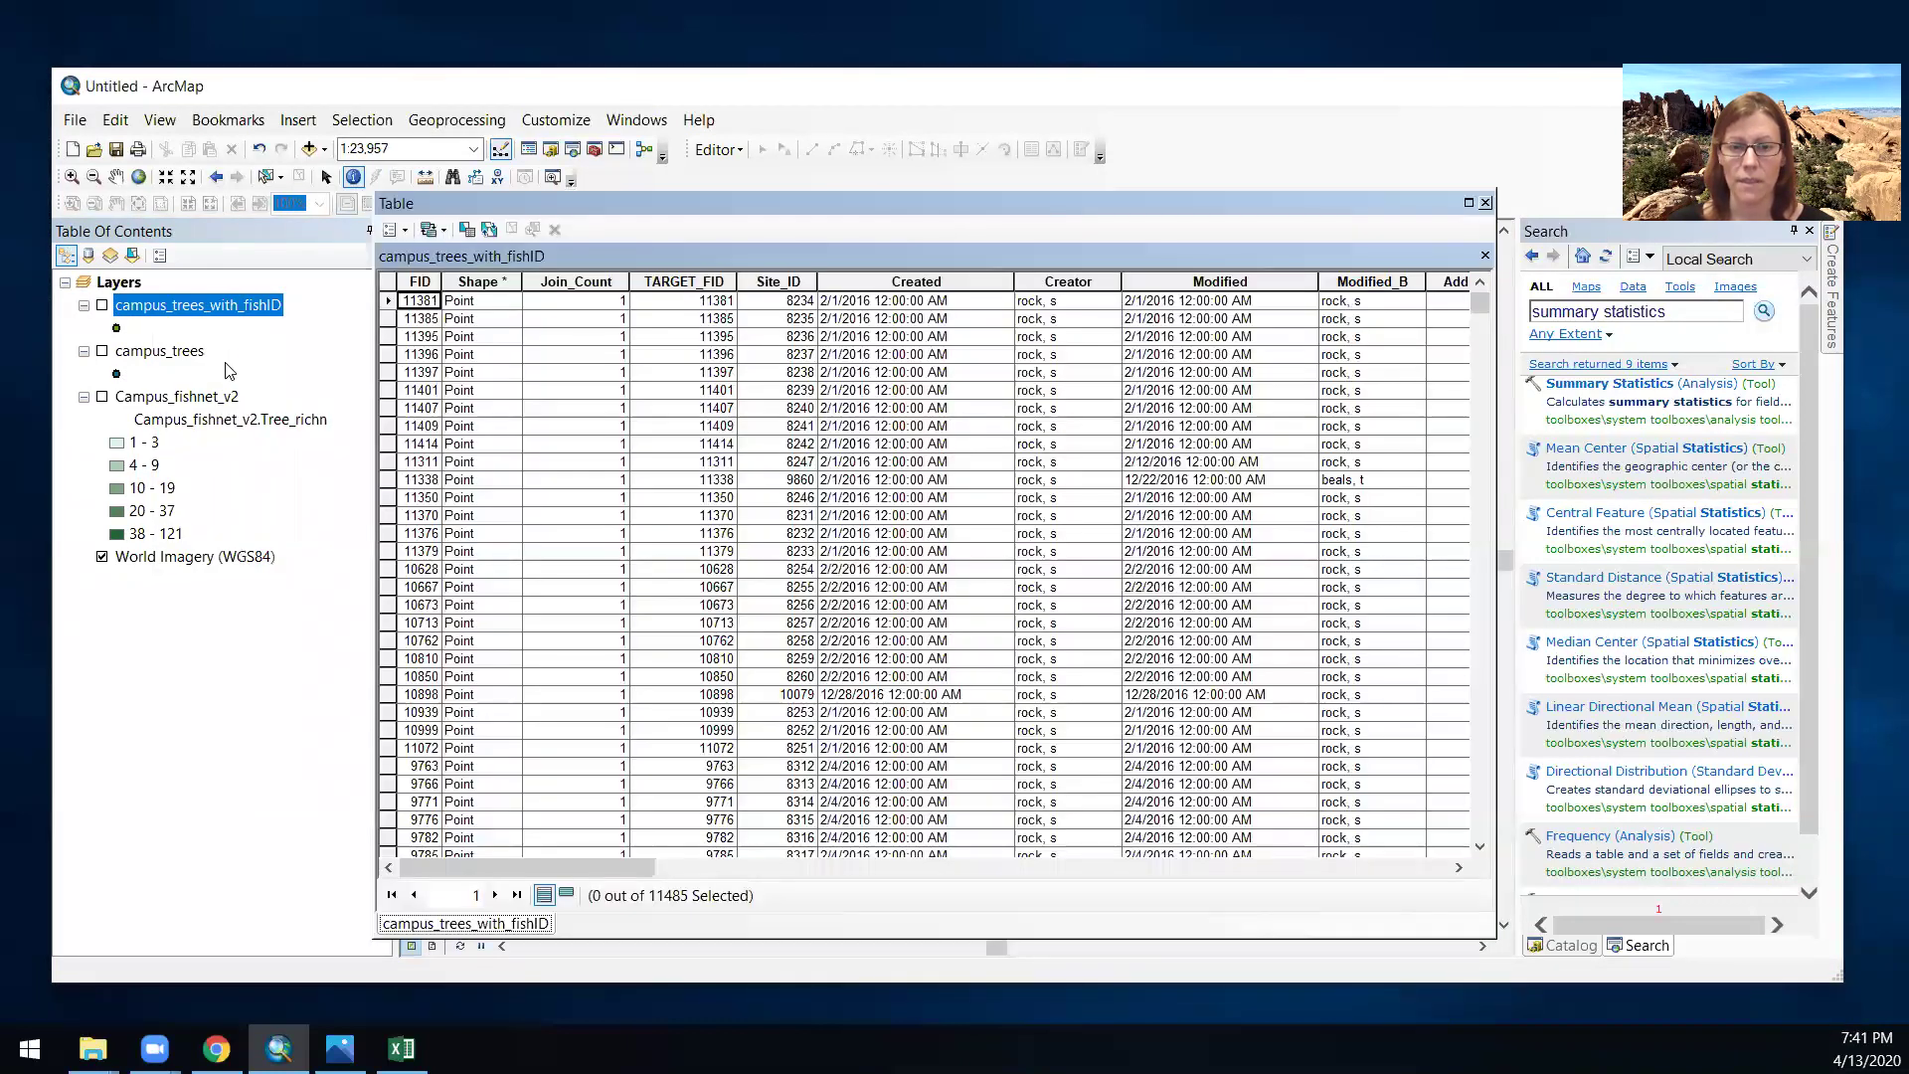
drag(588, 863, 991, 900)
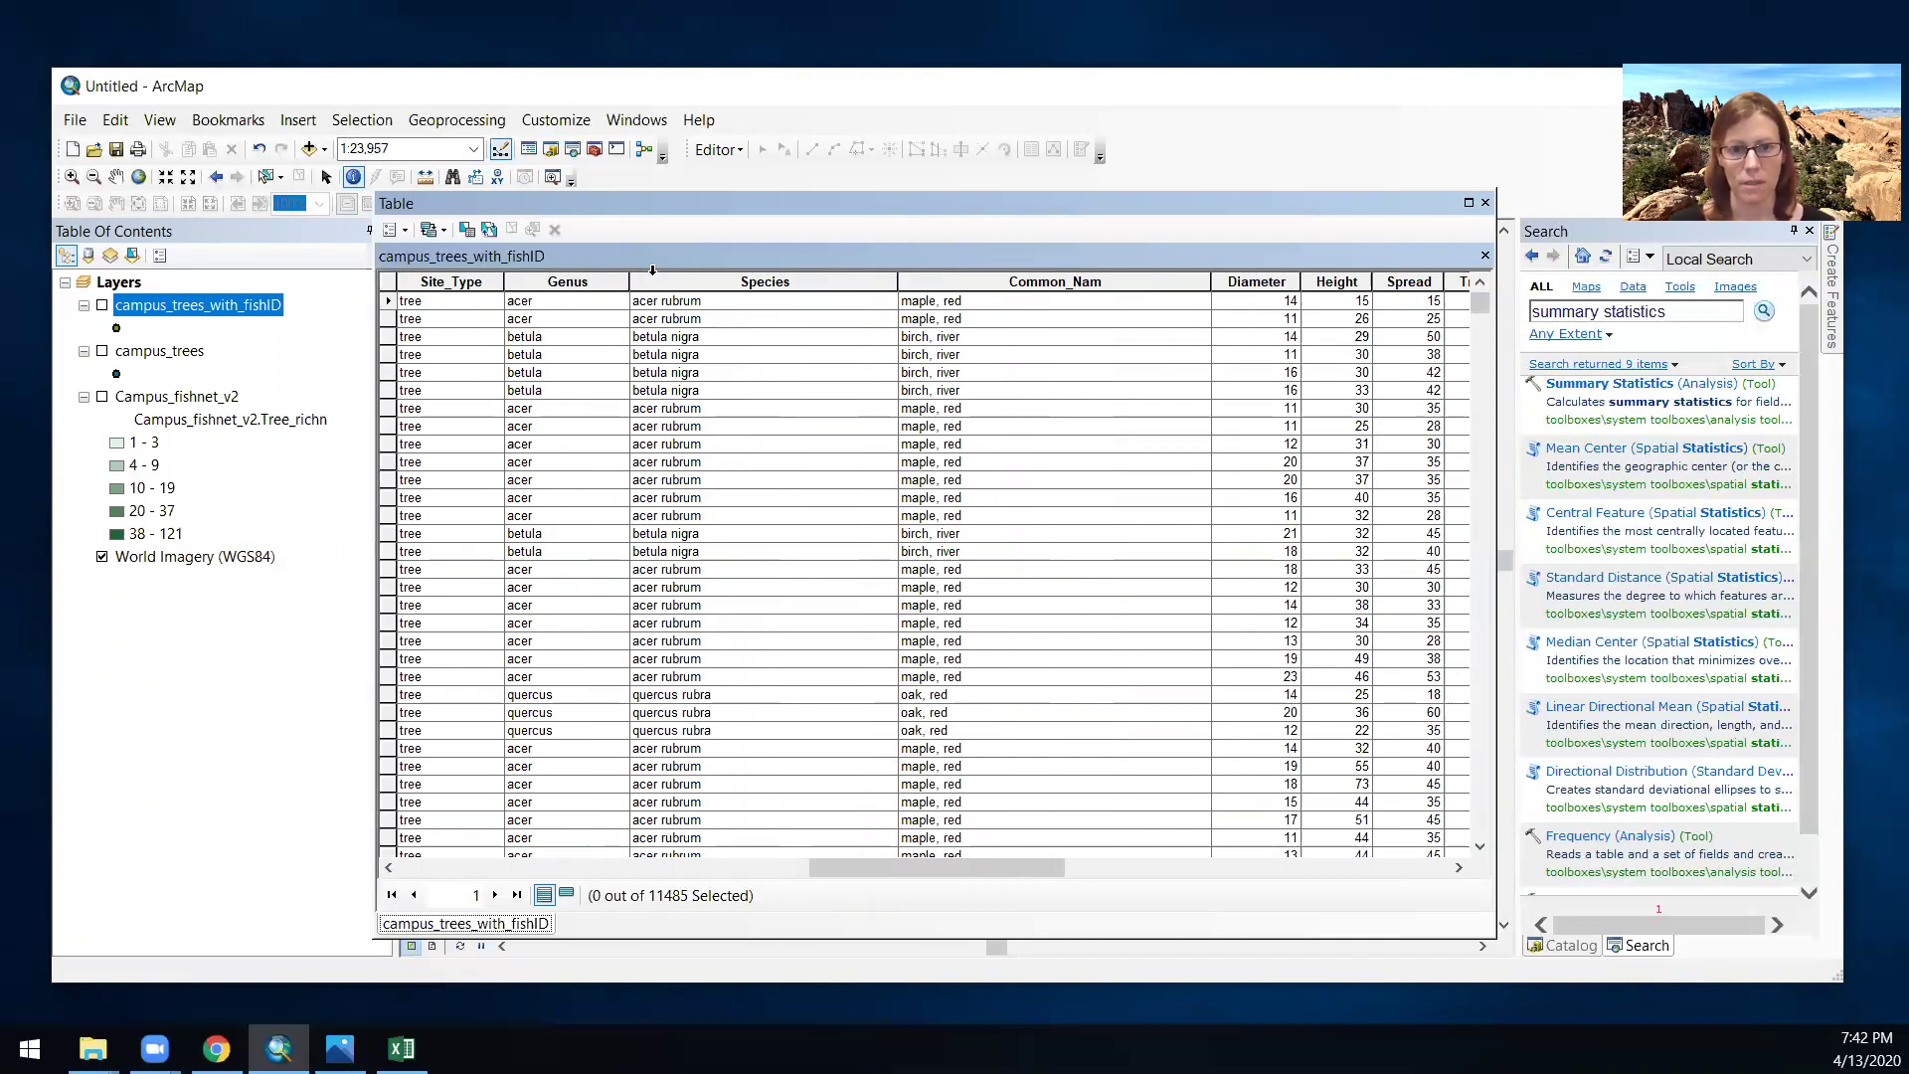
- Switch to Chrome, search Google for "ash genus" to look up the scientific genus name, and return to ArcMap
click(216, 1048)
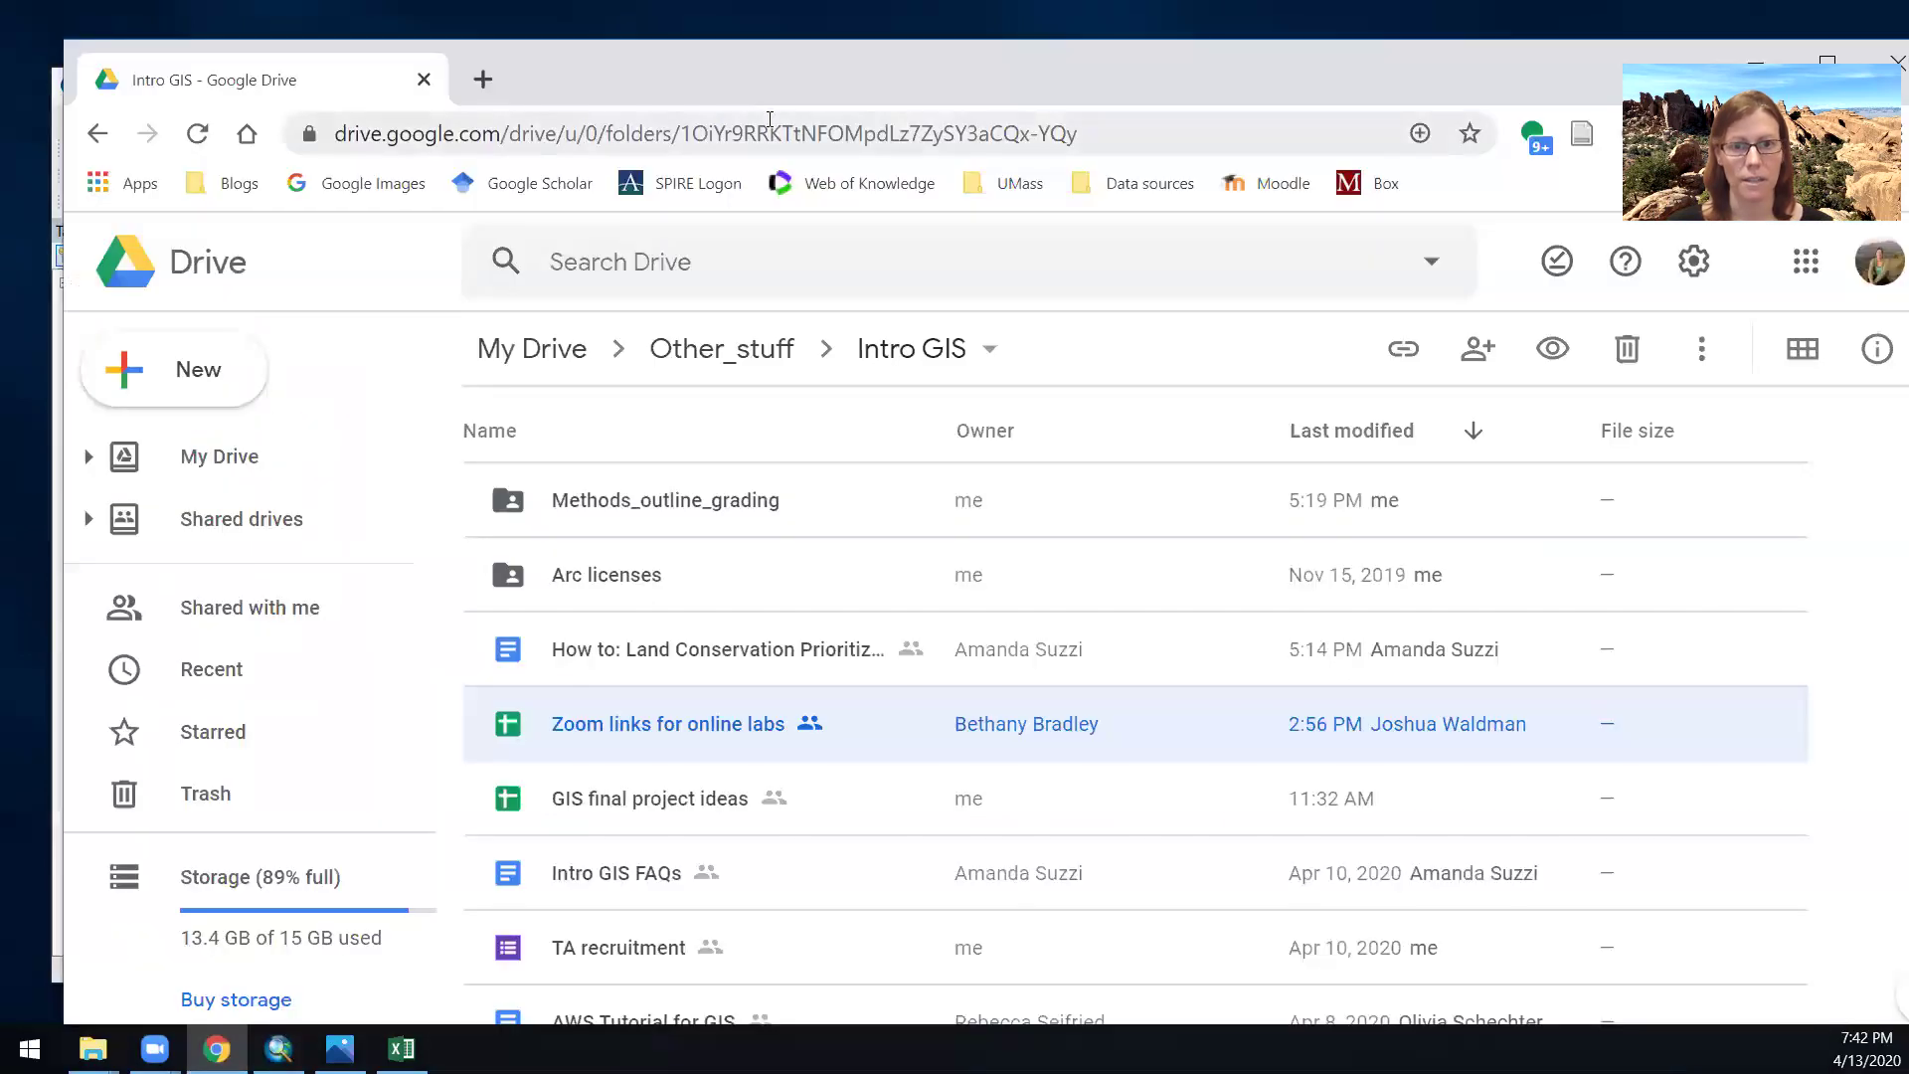
click(482, 79)
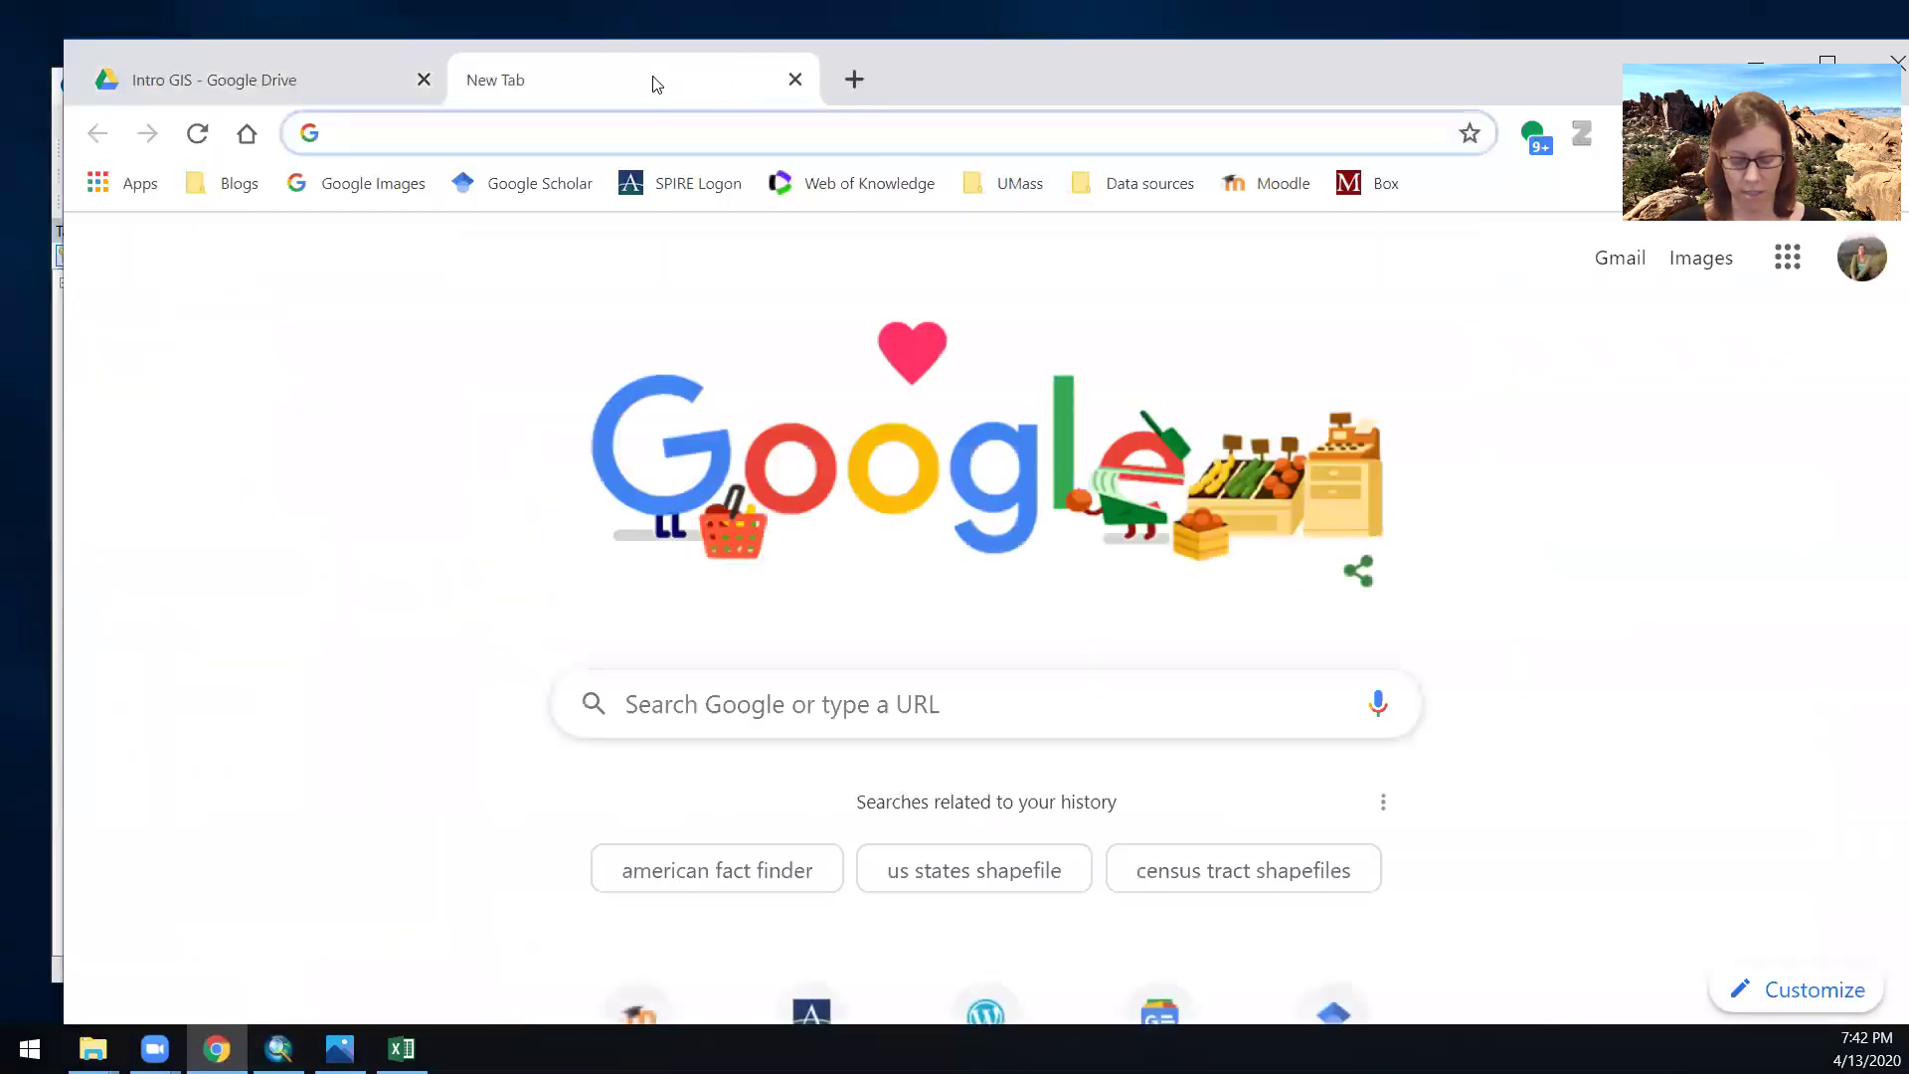
text(ash genus)
key(Return)
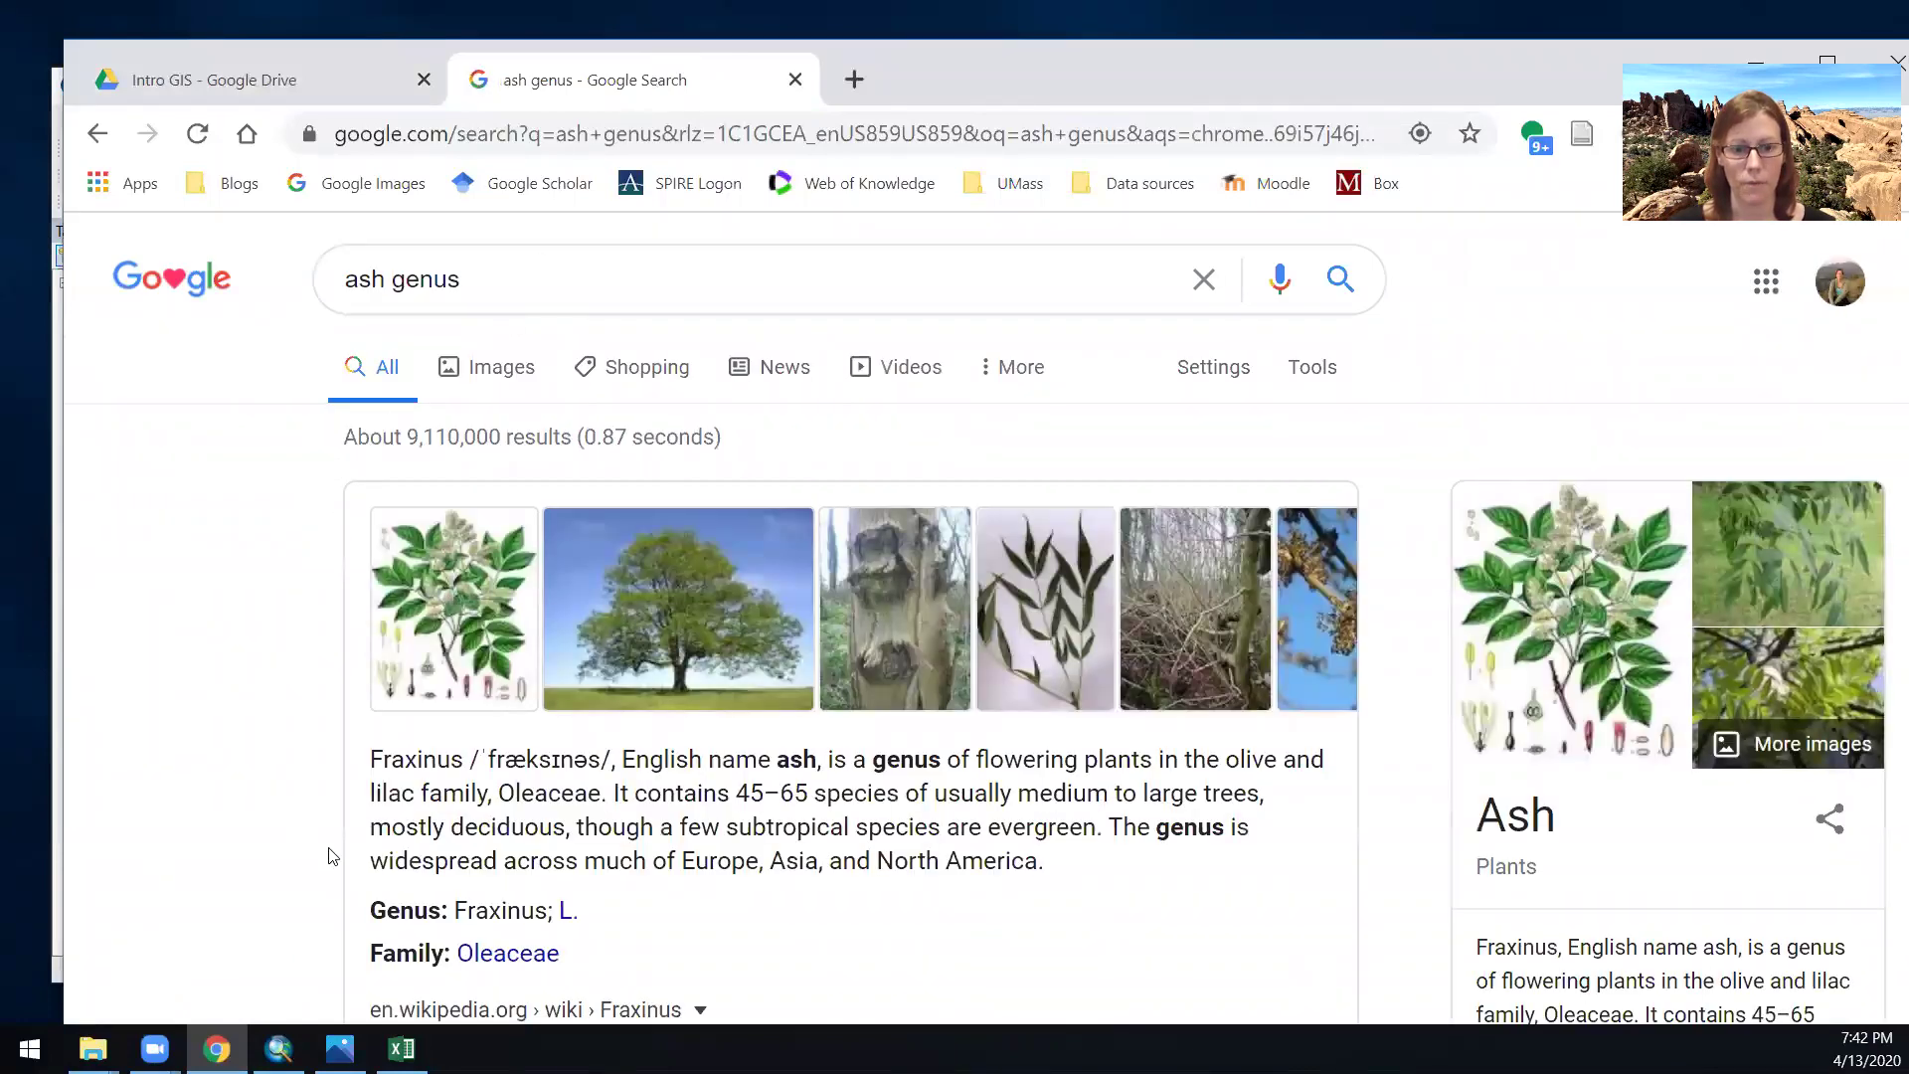
click(1755, 57)
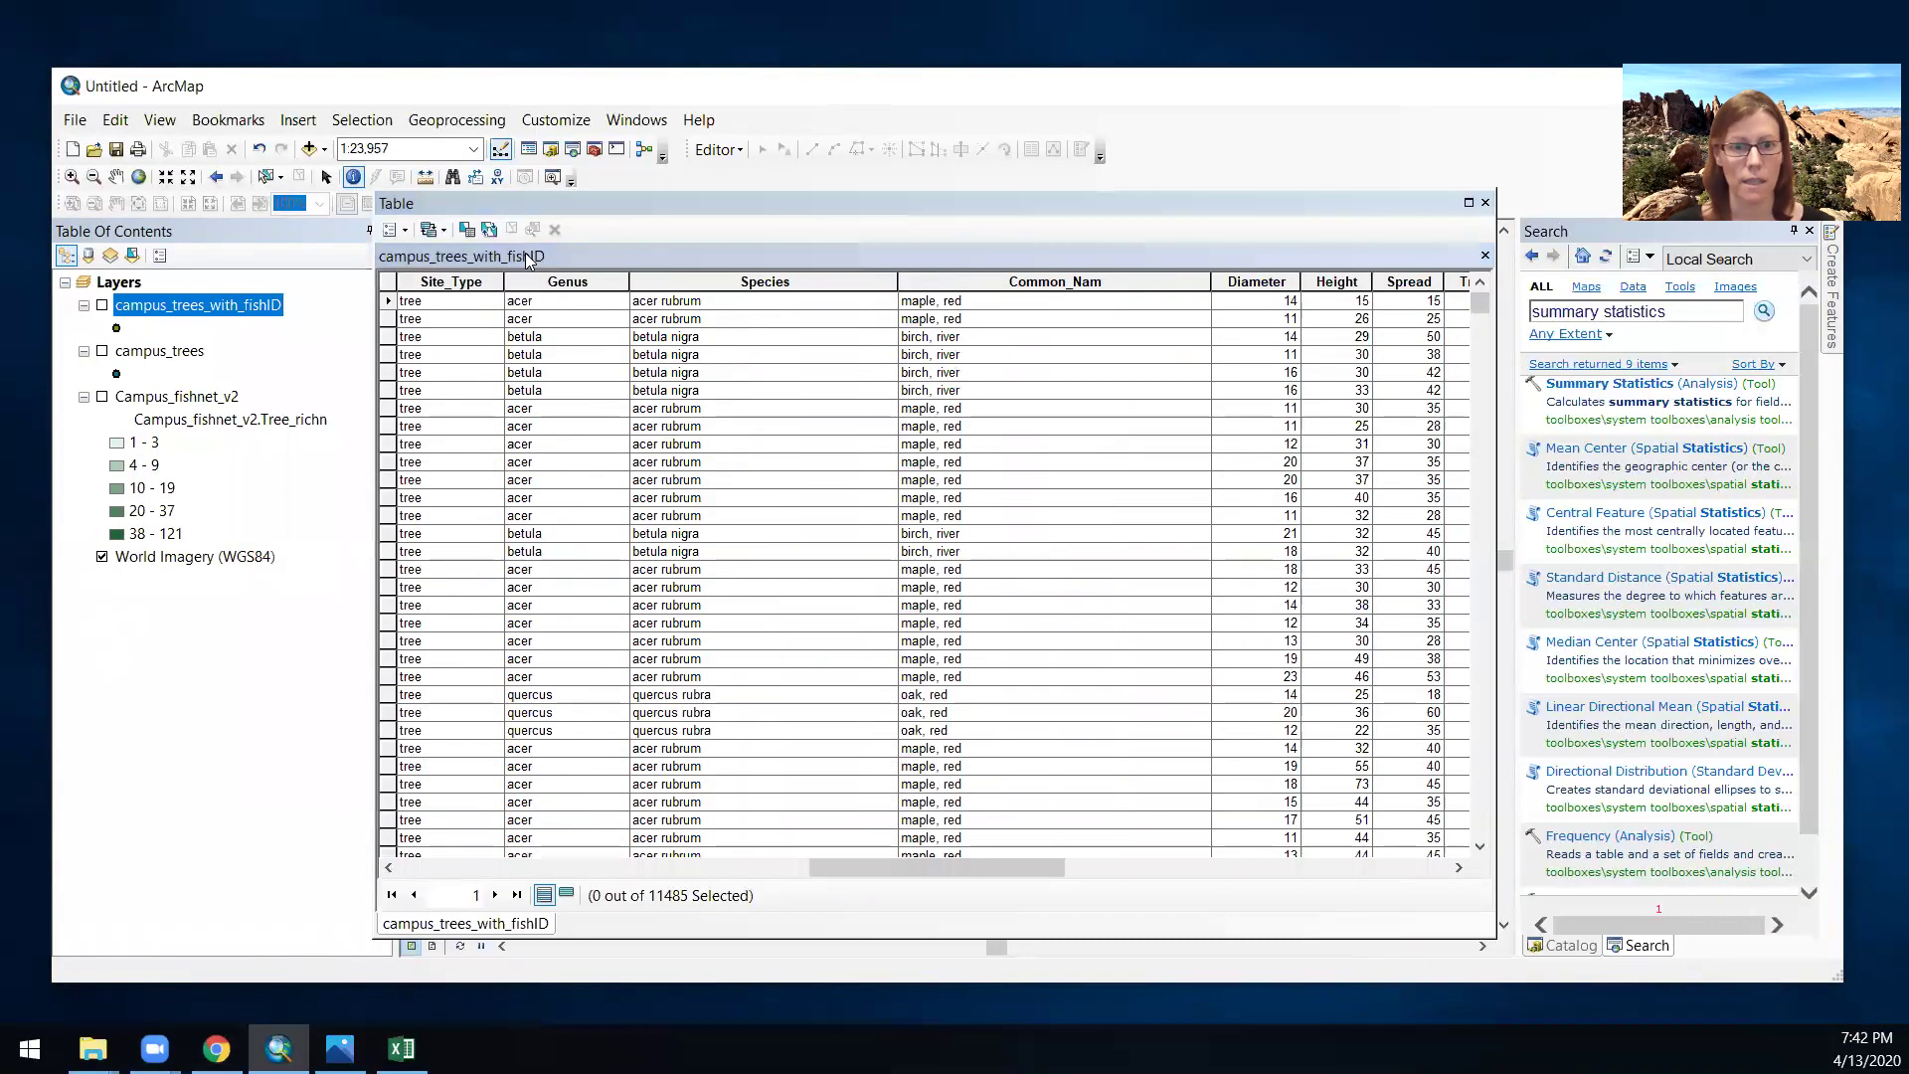
- Begin a Select By Attributes query on campus_trees_with_fishID with "Genus" = and list the field's unique values
click(366, 120)
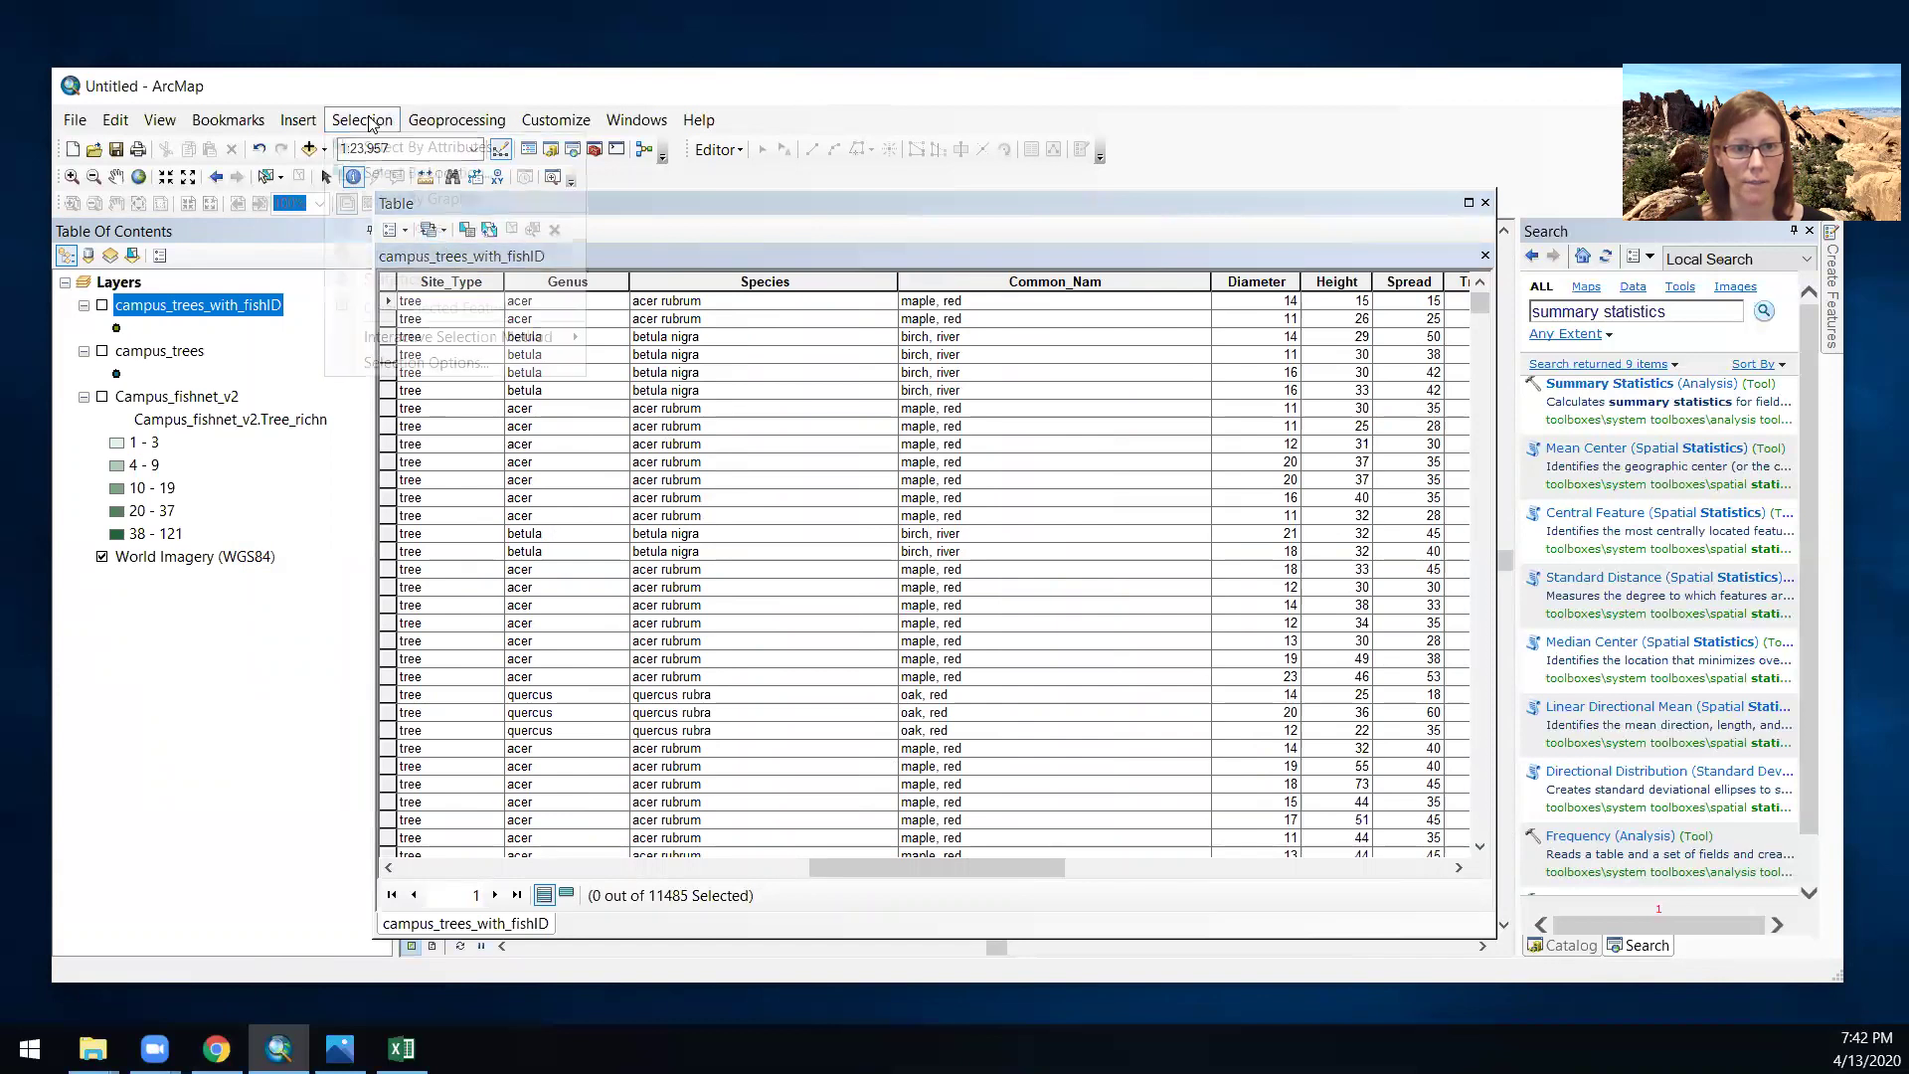
click(360, 147)
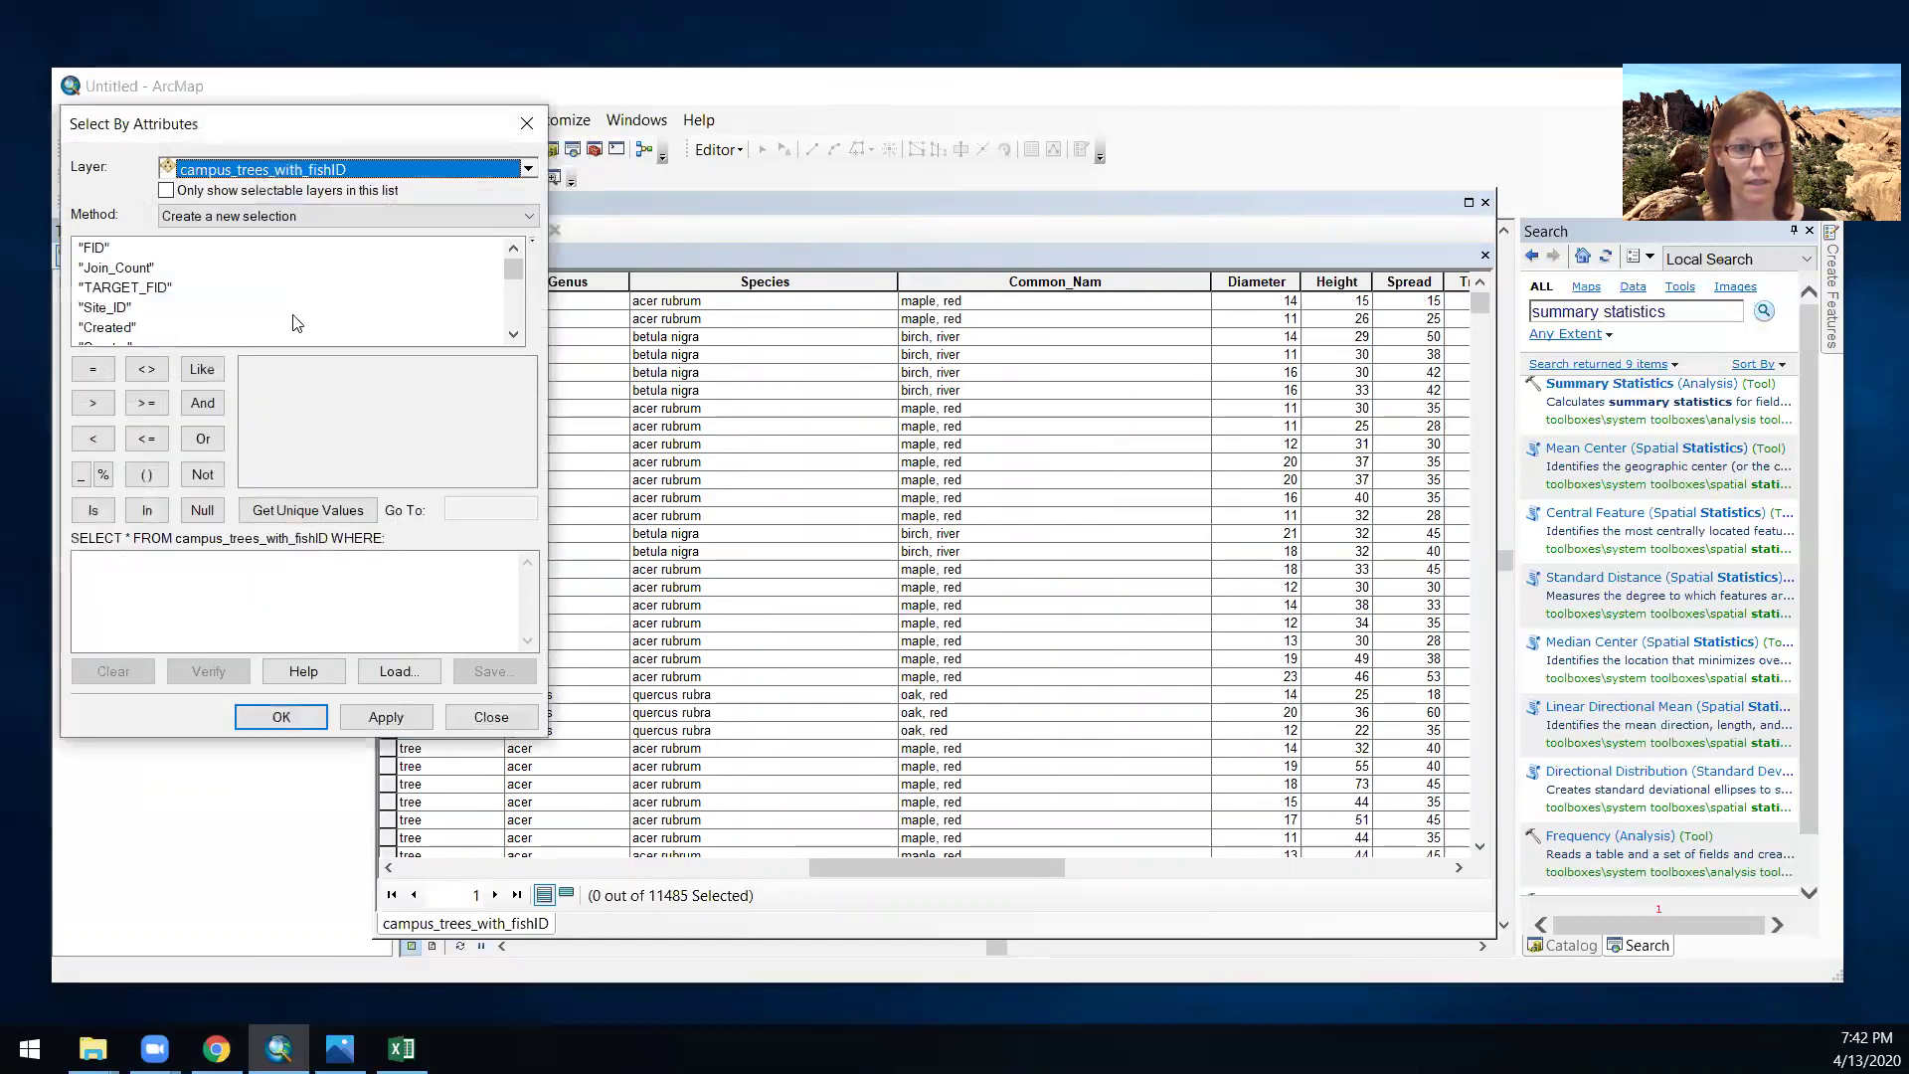
scroll(517, 303, down, 5)
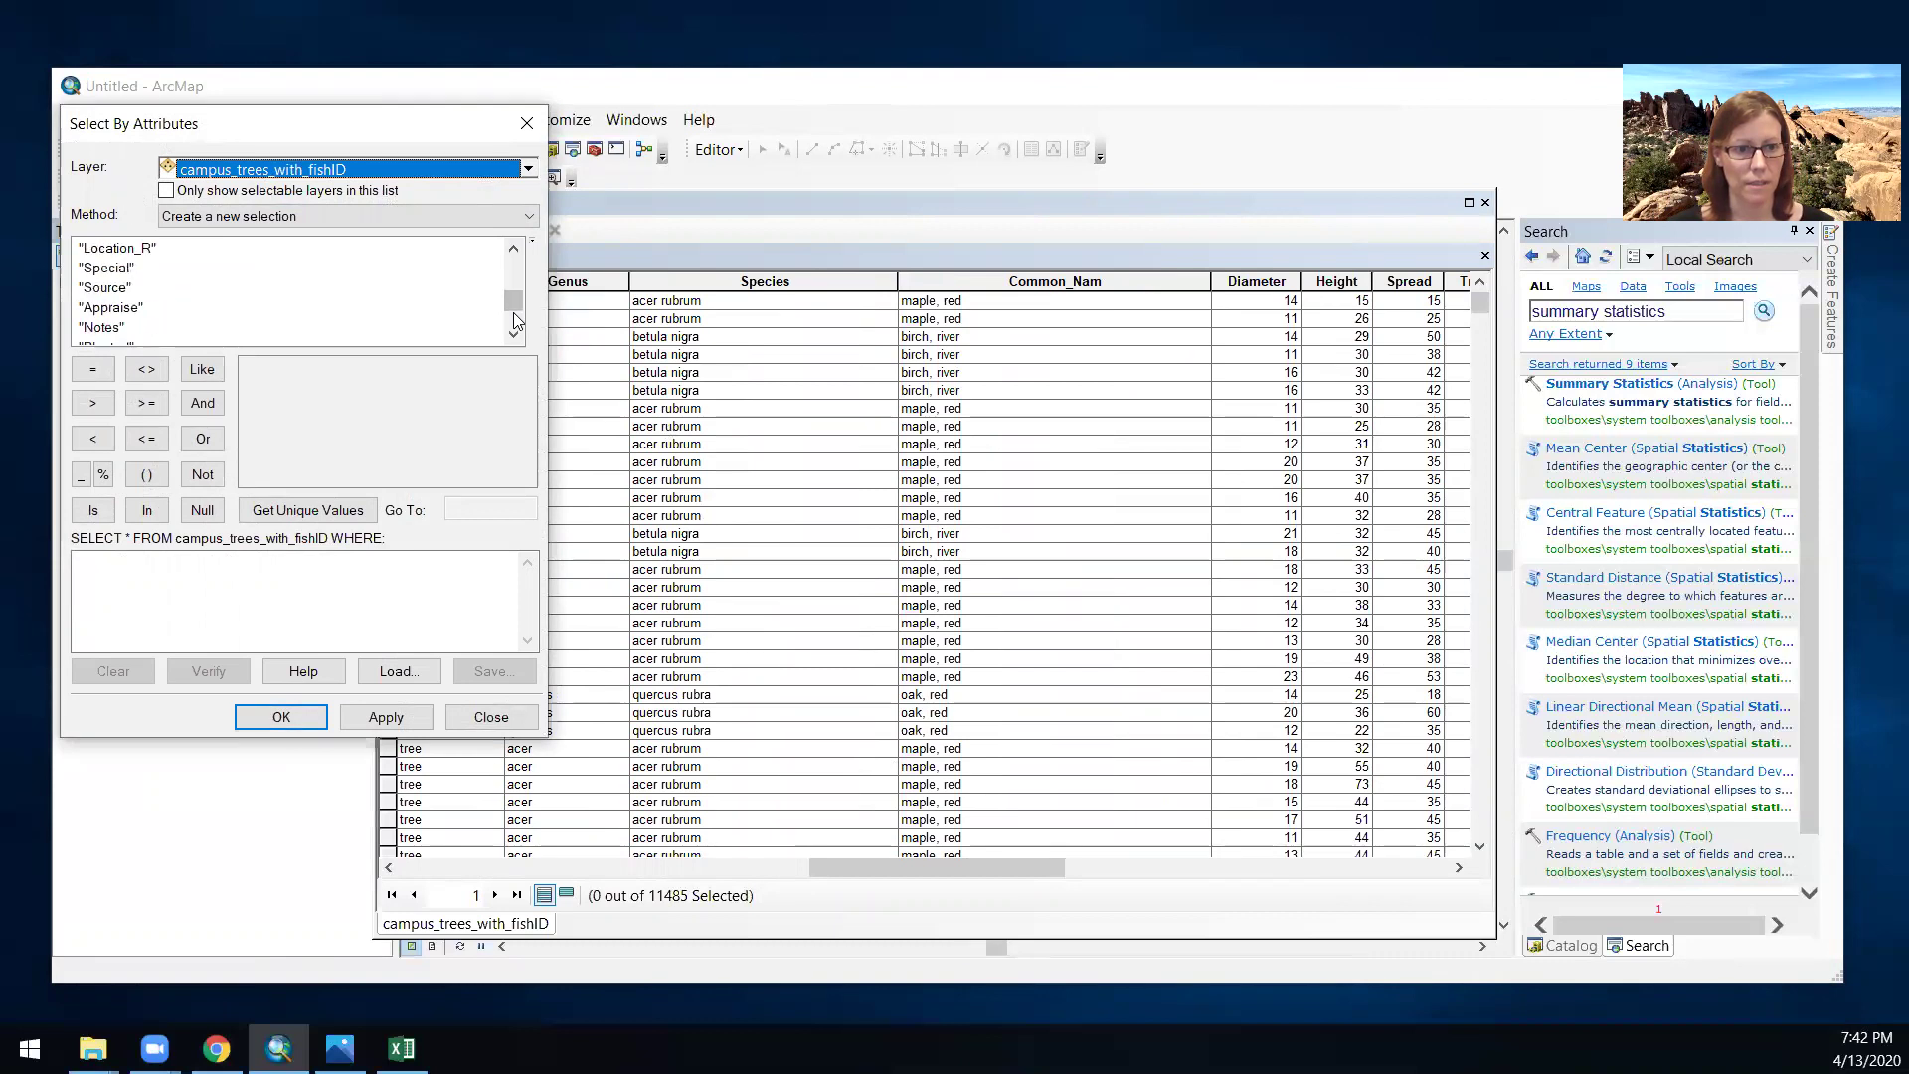
scroll(516, 326, up, 4)
scroll(516, 289, down, 1)
scroll(516, 288, up, 2)
scroll(516, 288, down, 1)
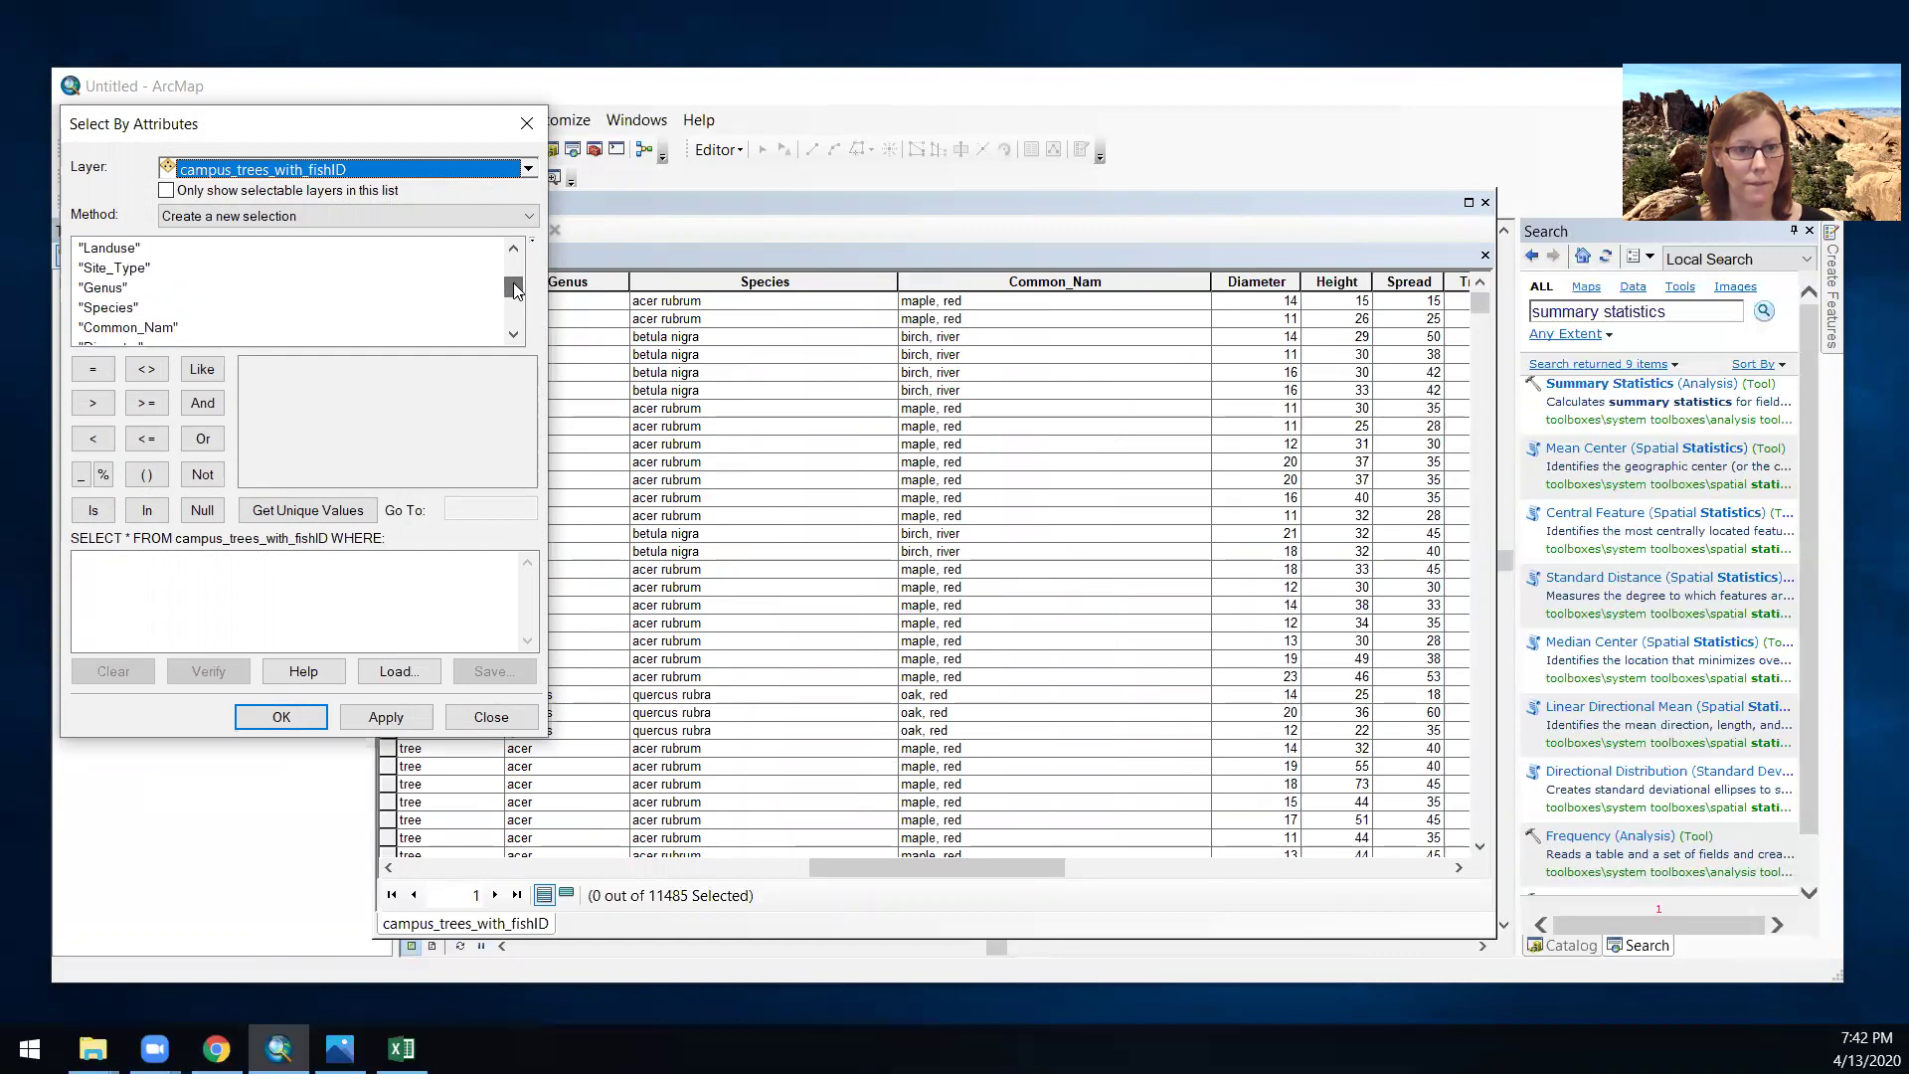
double_click(111, 290)
click(92, 369)
click(317, 509)
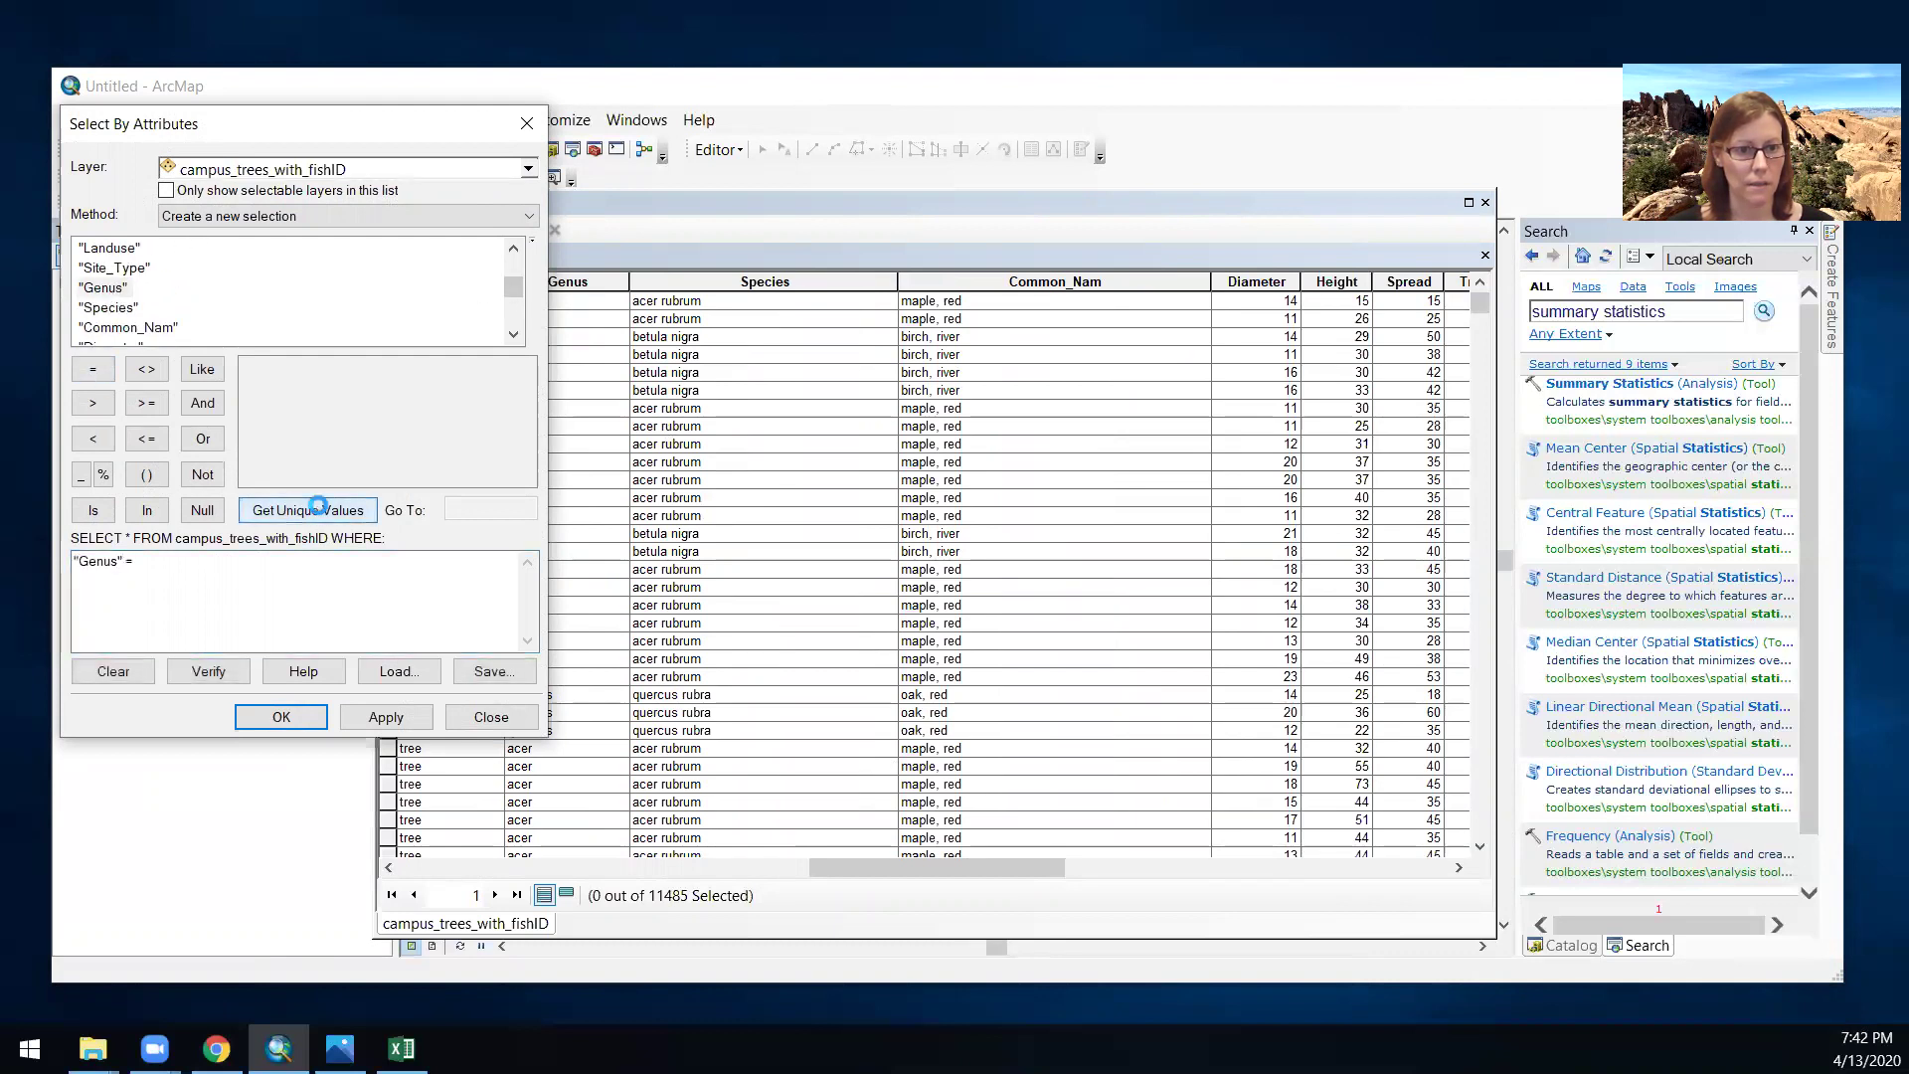
- Complete the Genus query with the value 'fraxinus' and run it to select the ash trees
text(fagus')
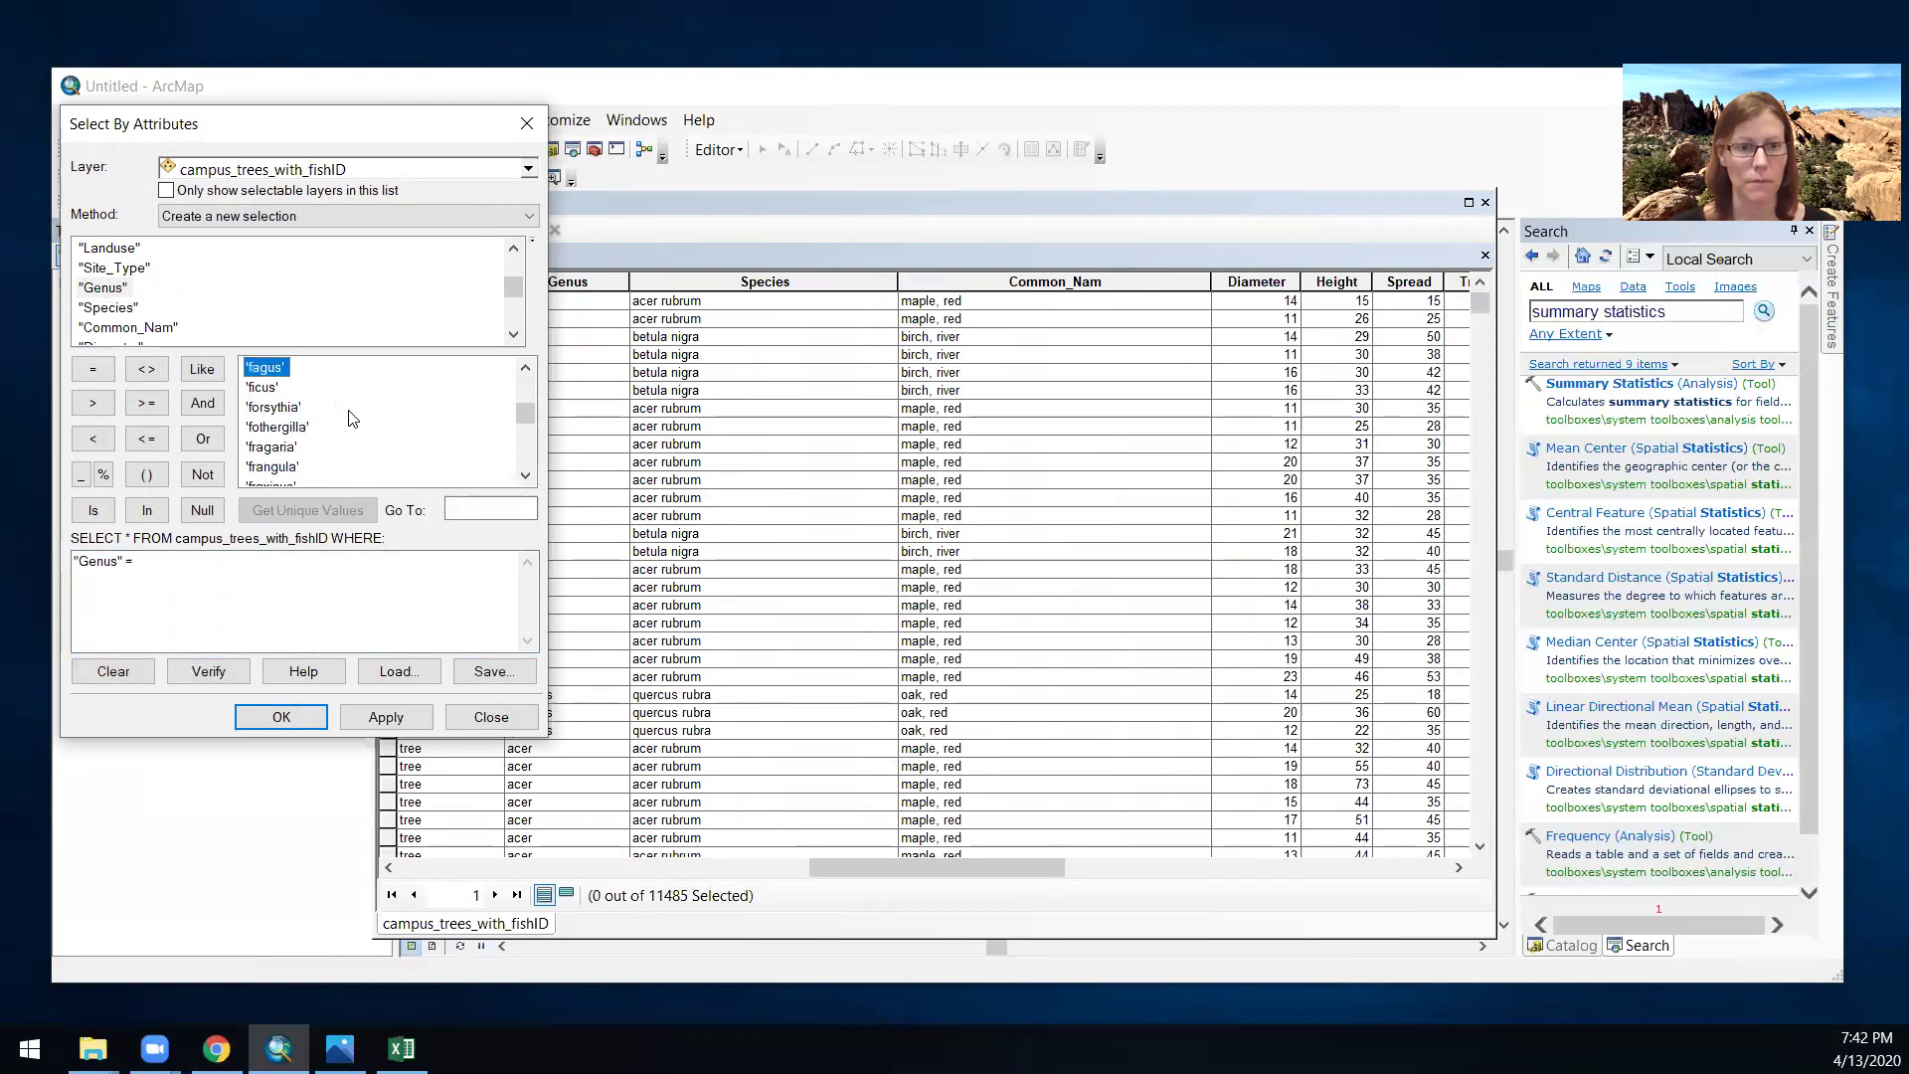
click(525, 475)
click(525, 475)
double_click(306, 448)
click(308, 722)
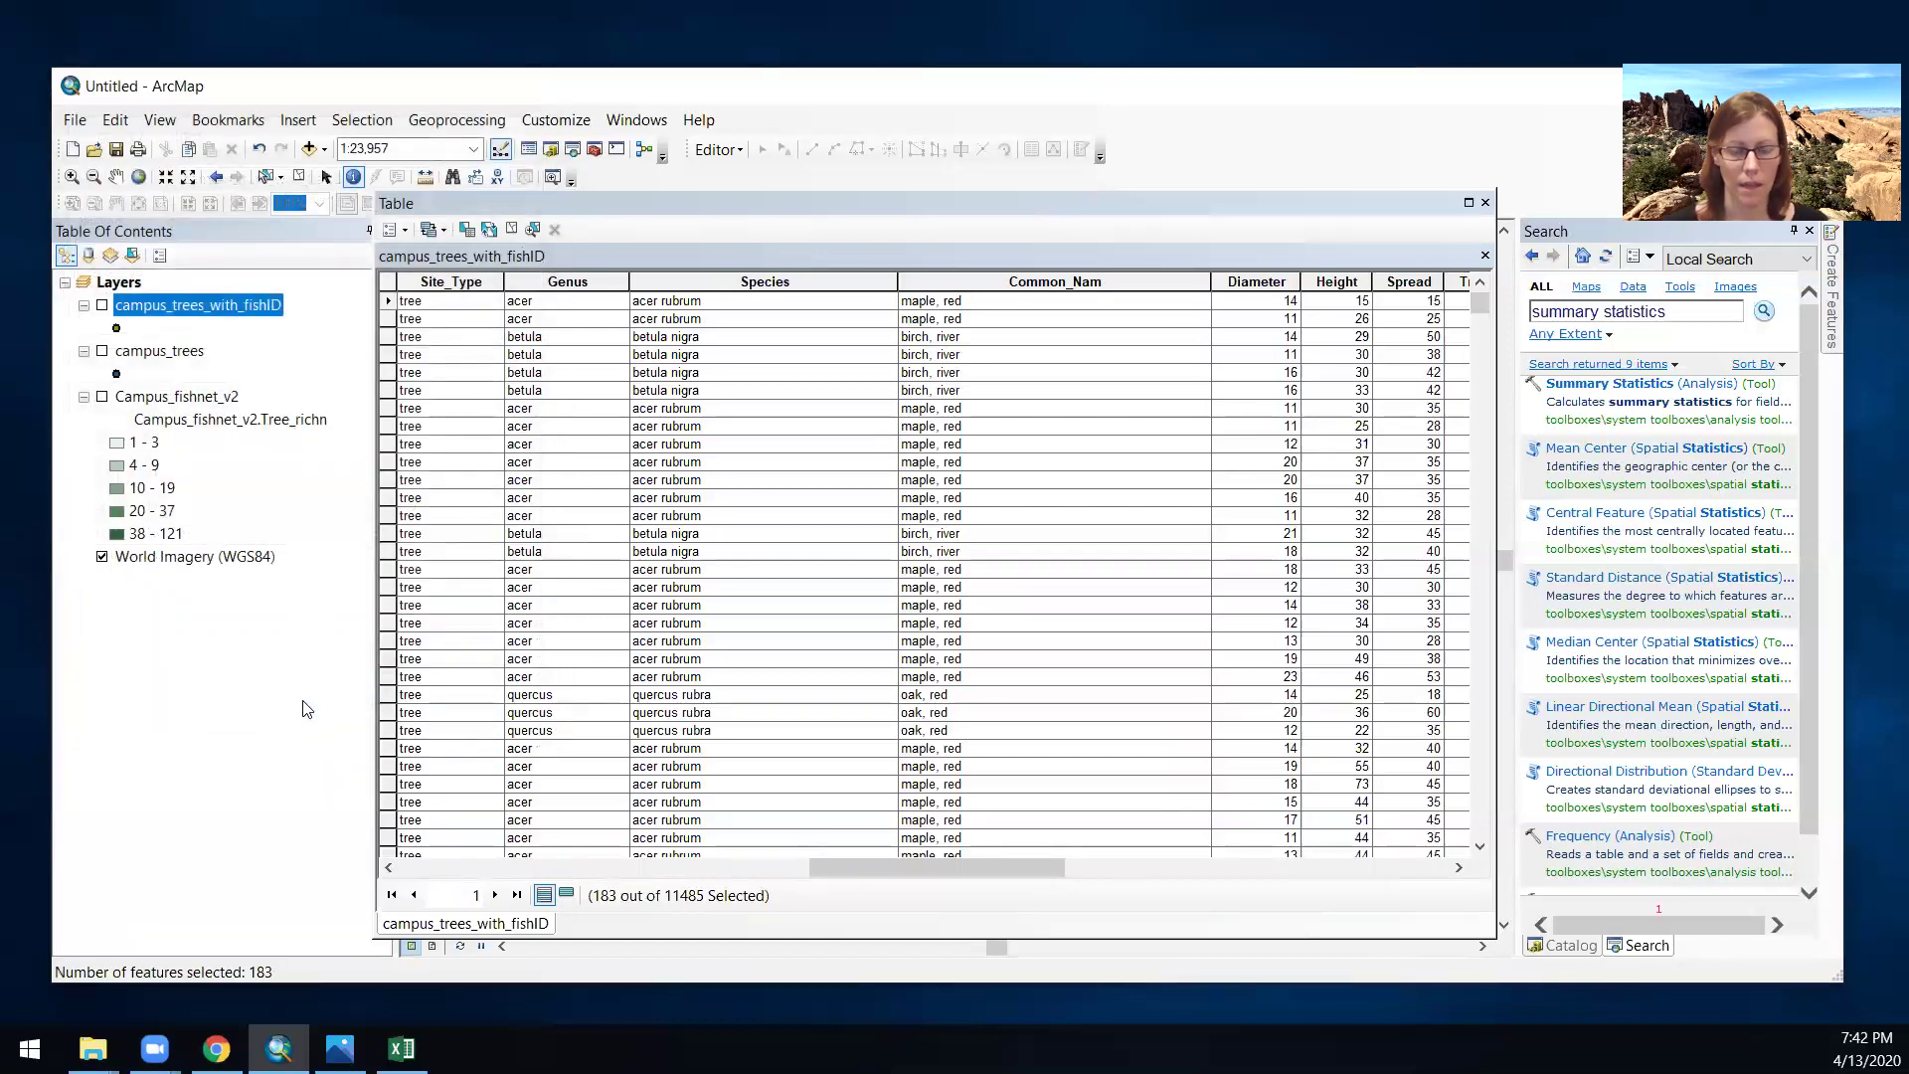
- Add a Short Integer field named Ash to the campus_trees_with_fishID attribute table and bring the field into view
click(405, 239)
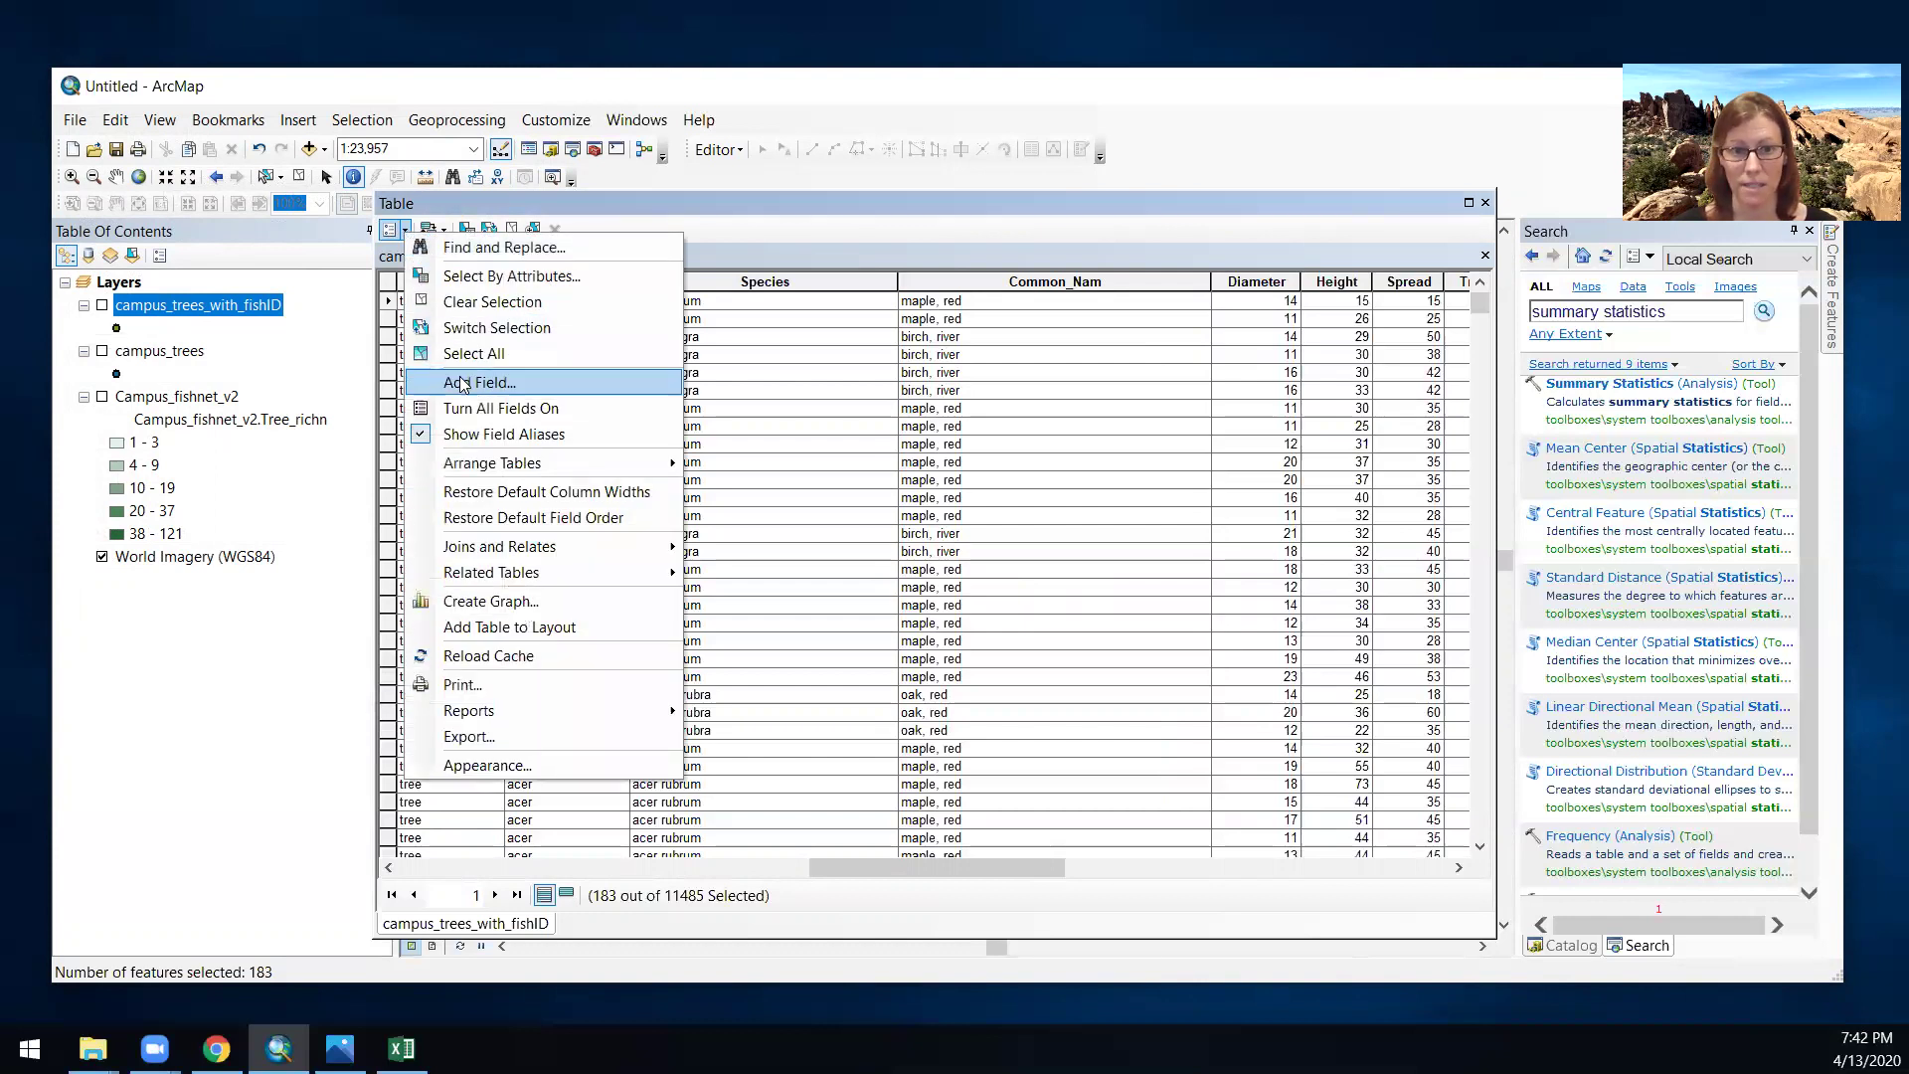
click(423, 382)
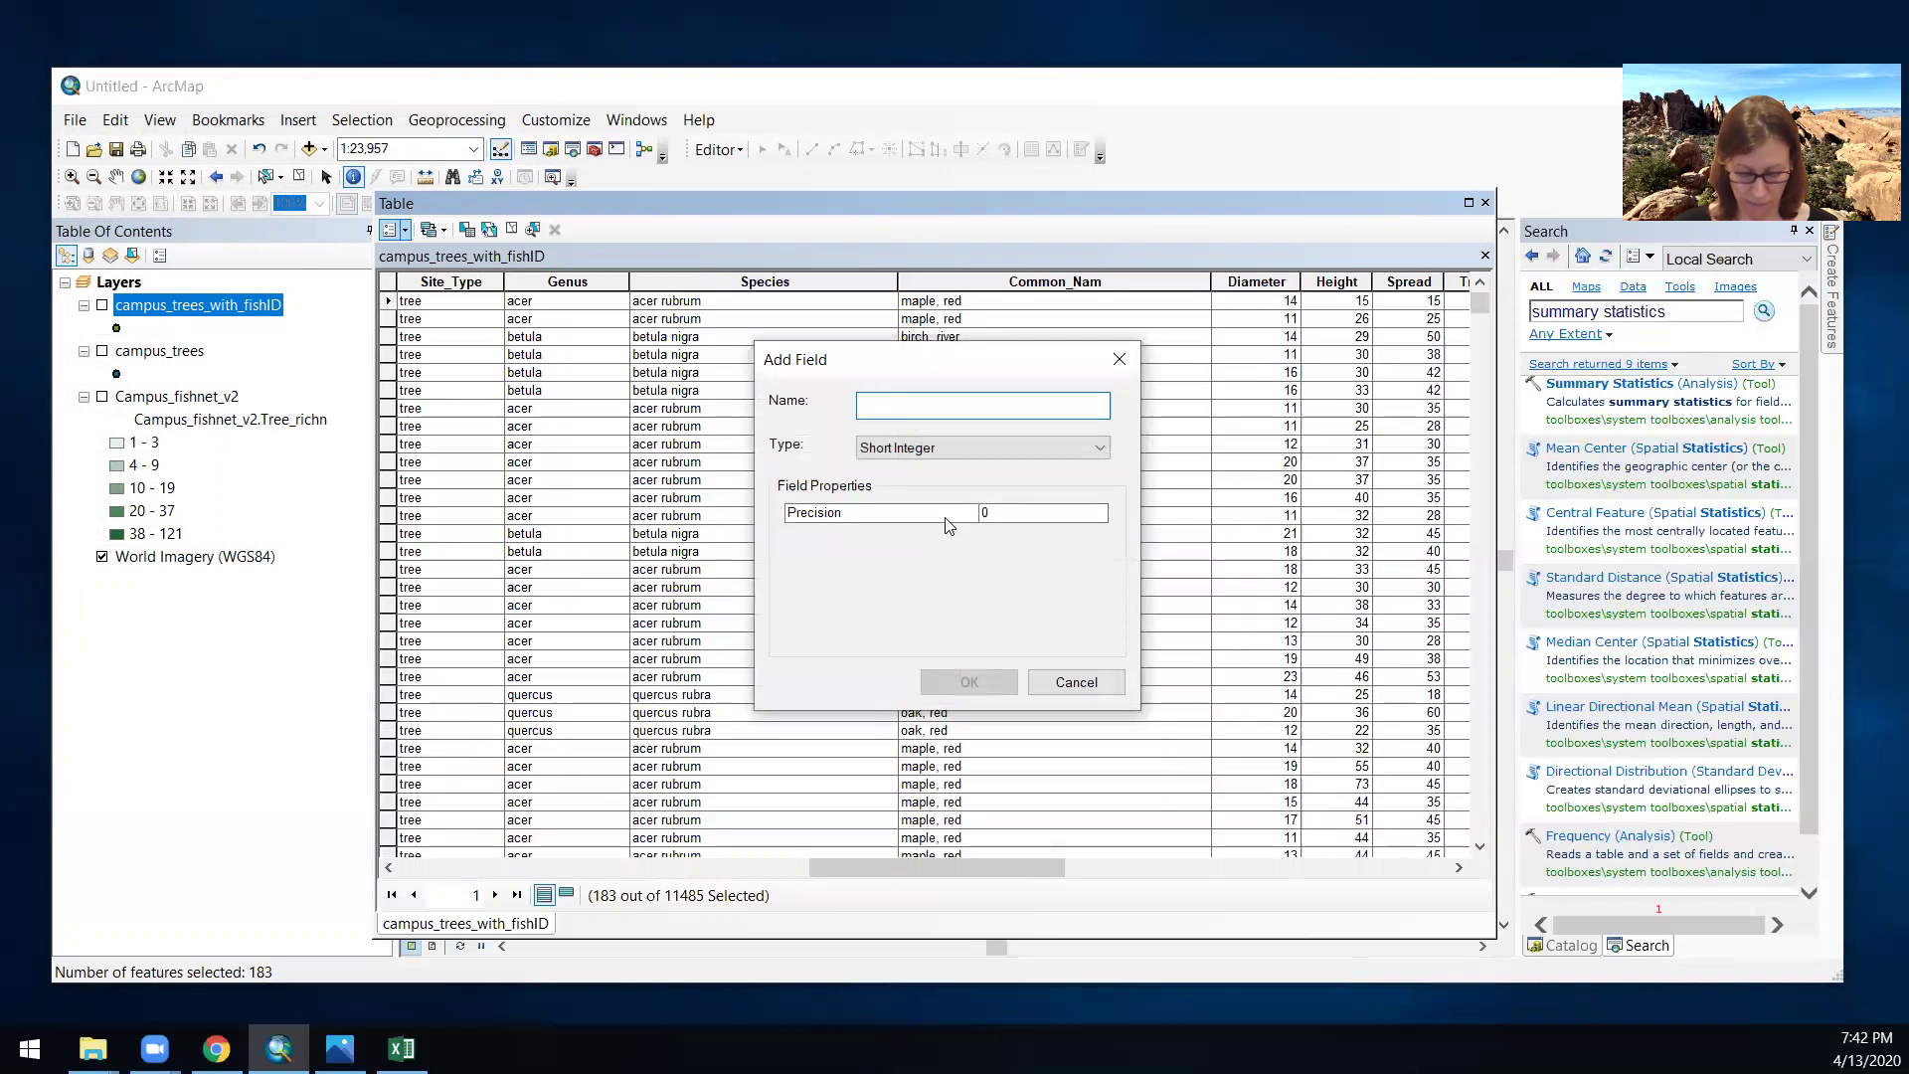
text(Ash)
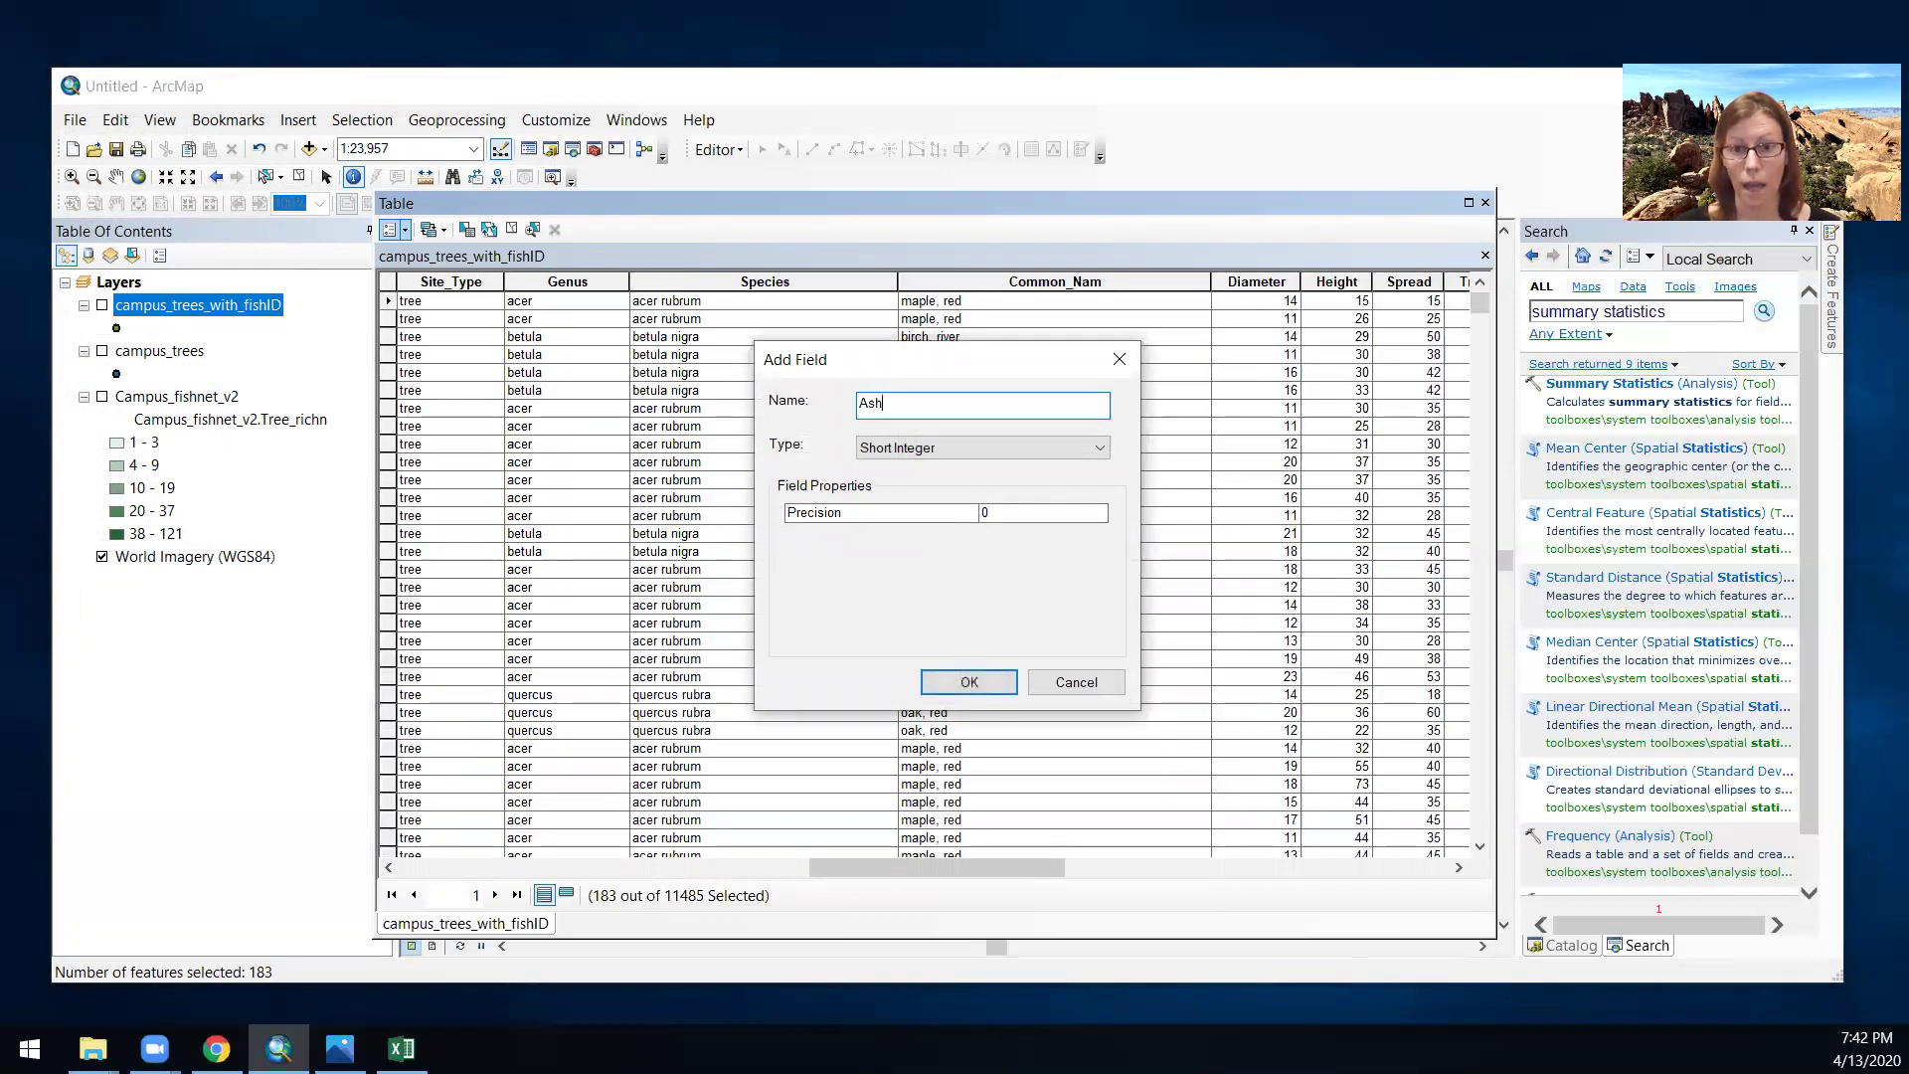
click(990, 688)
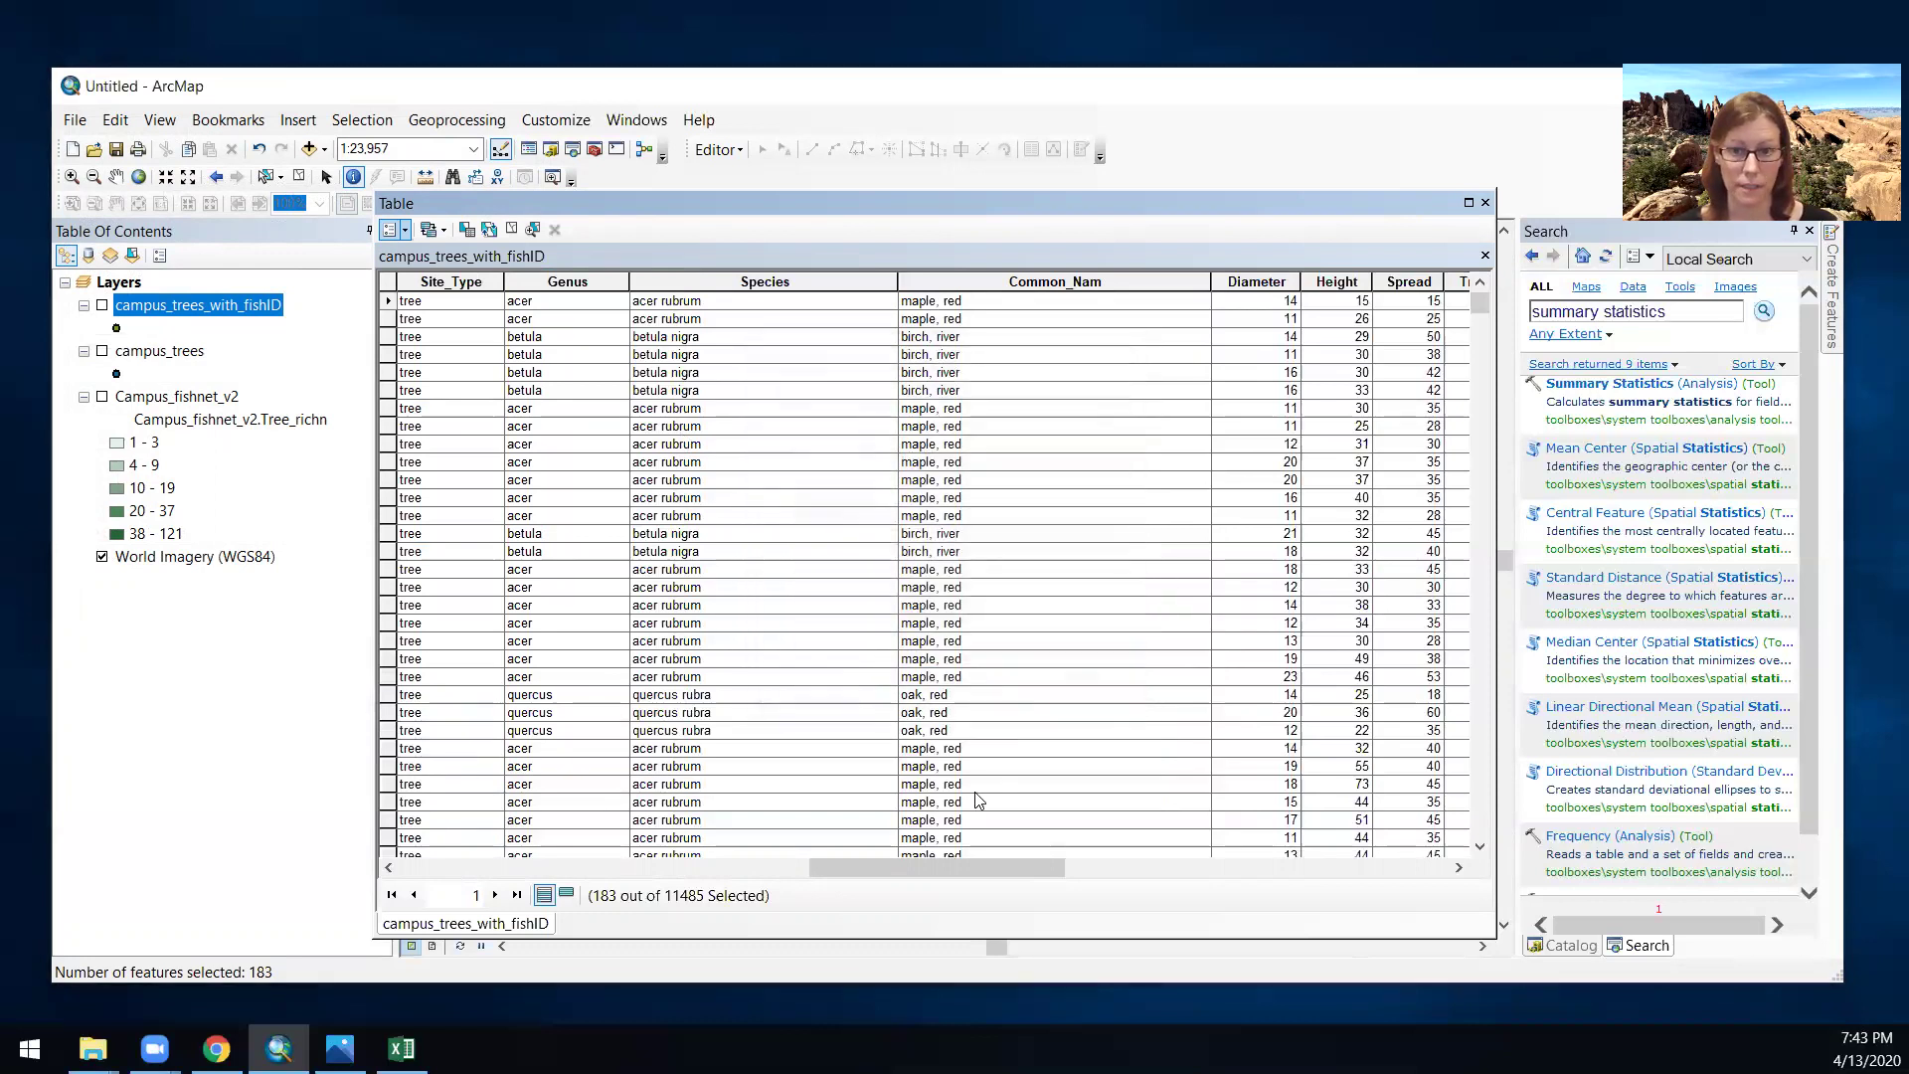
drag(946, 871, 1313, 871)
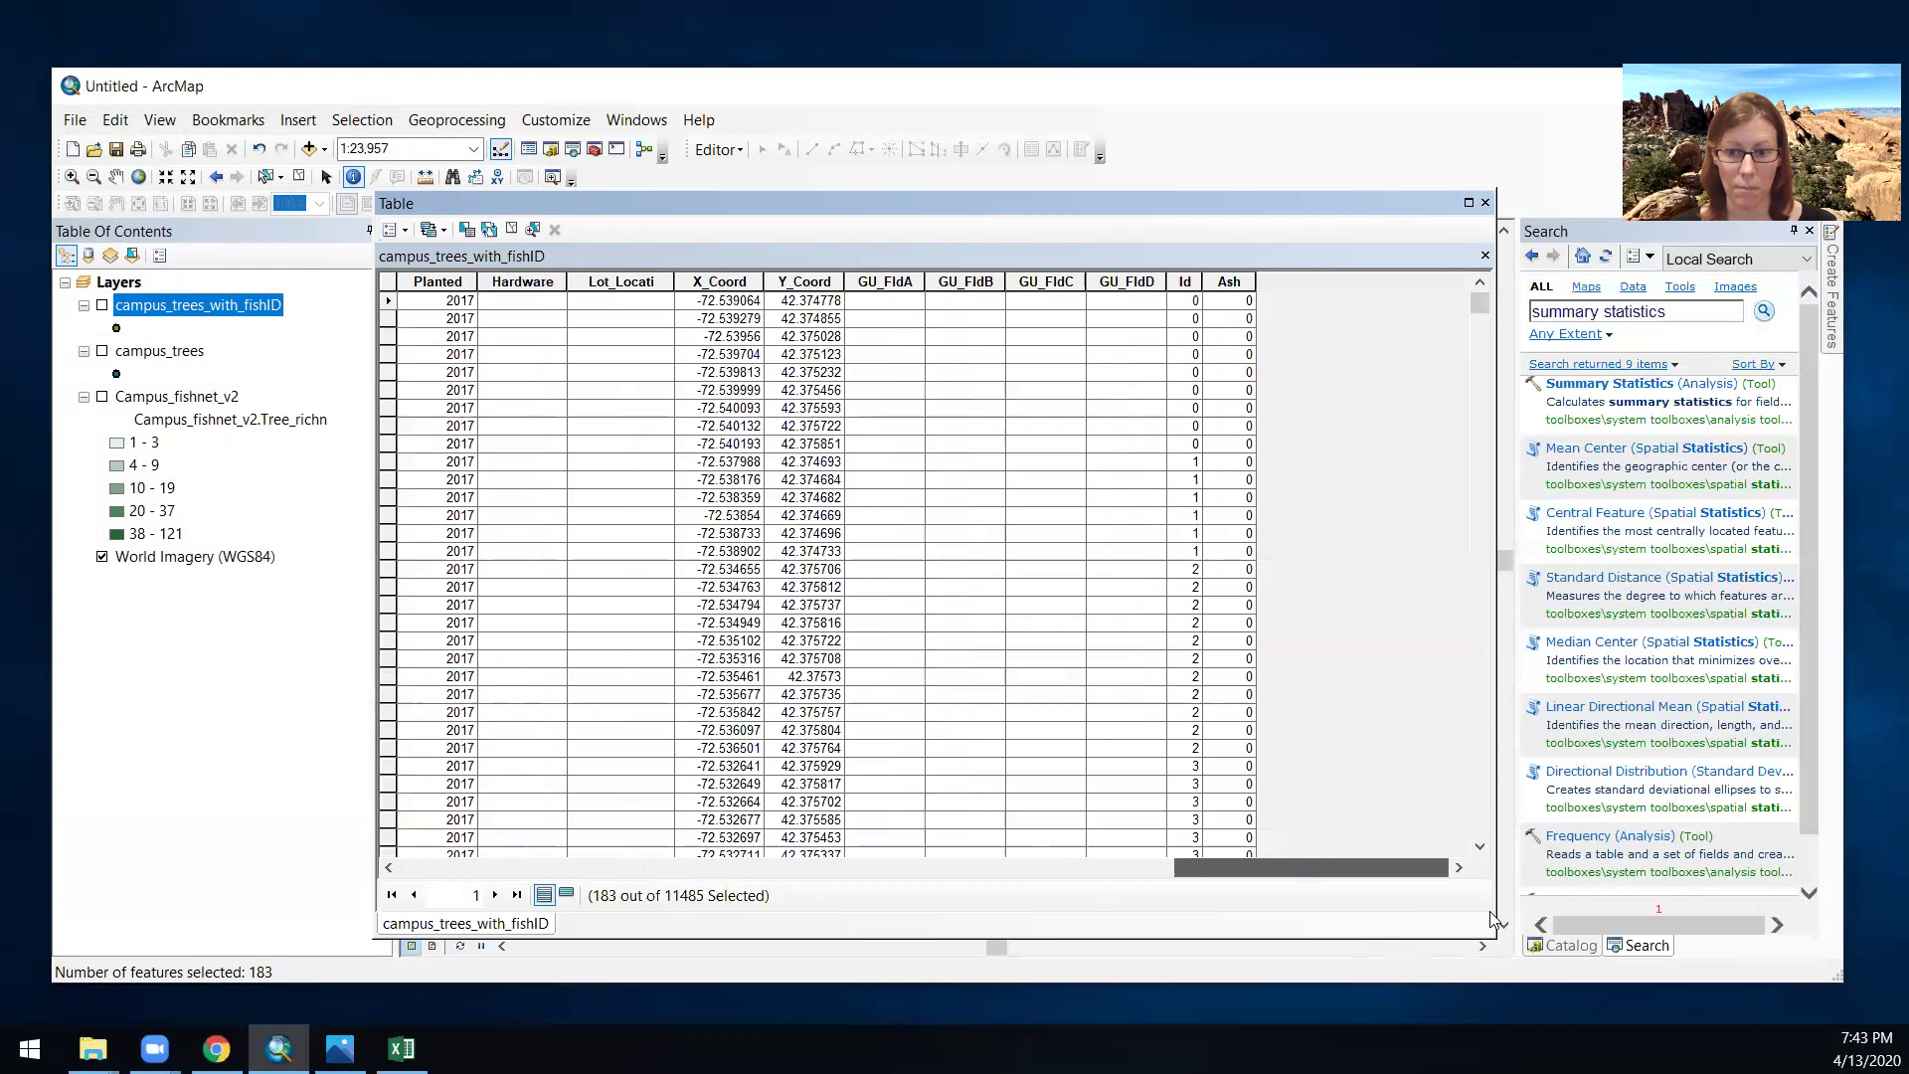
click(1215, 286)
right_click(1219, 284)
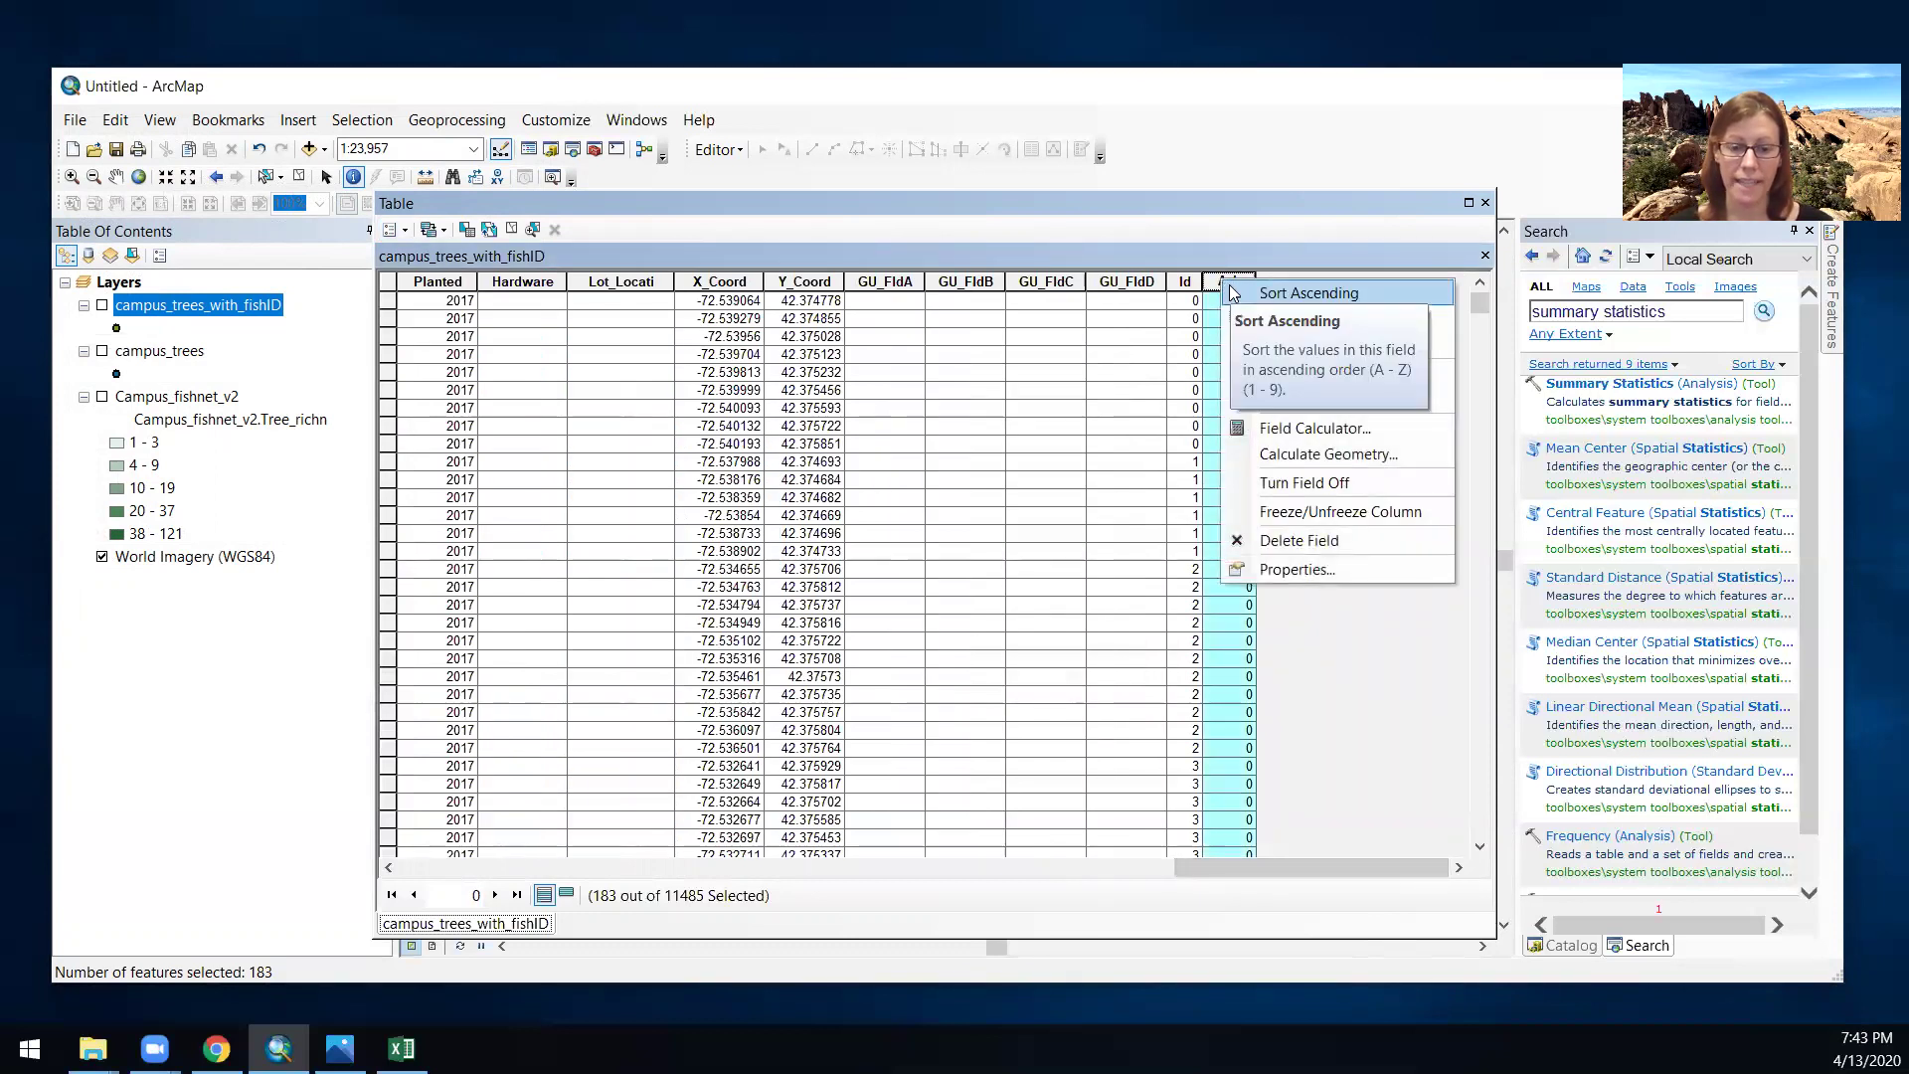
click(1311, 743)
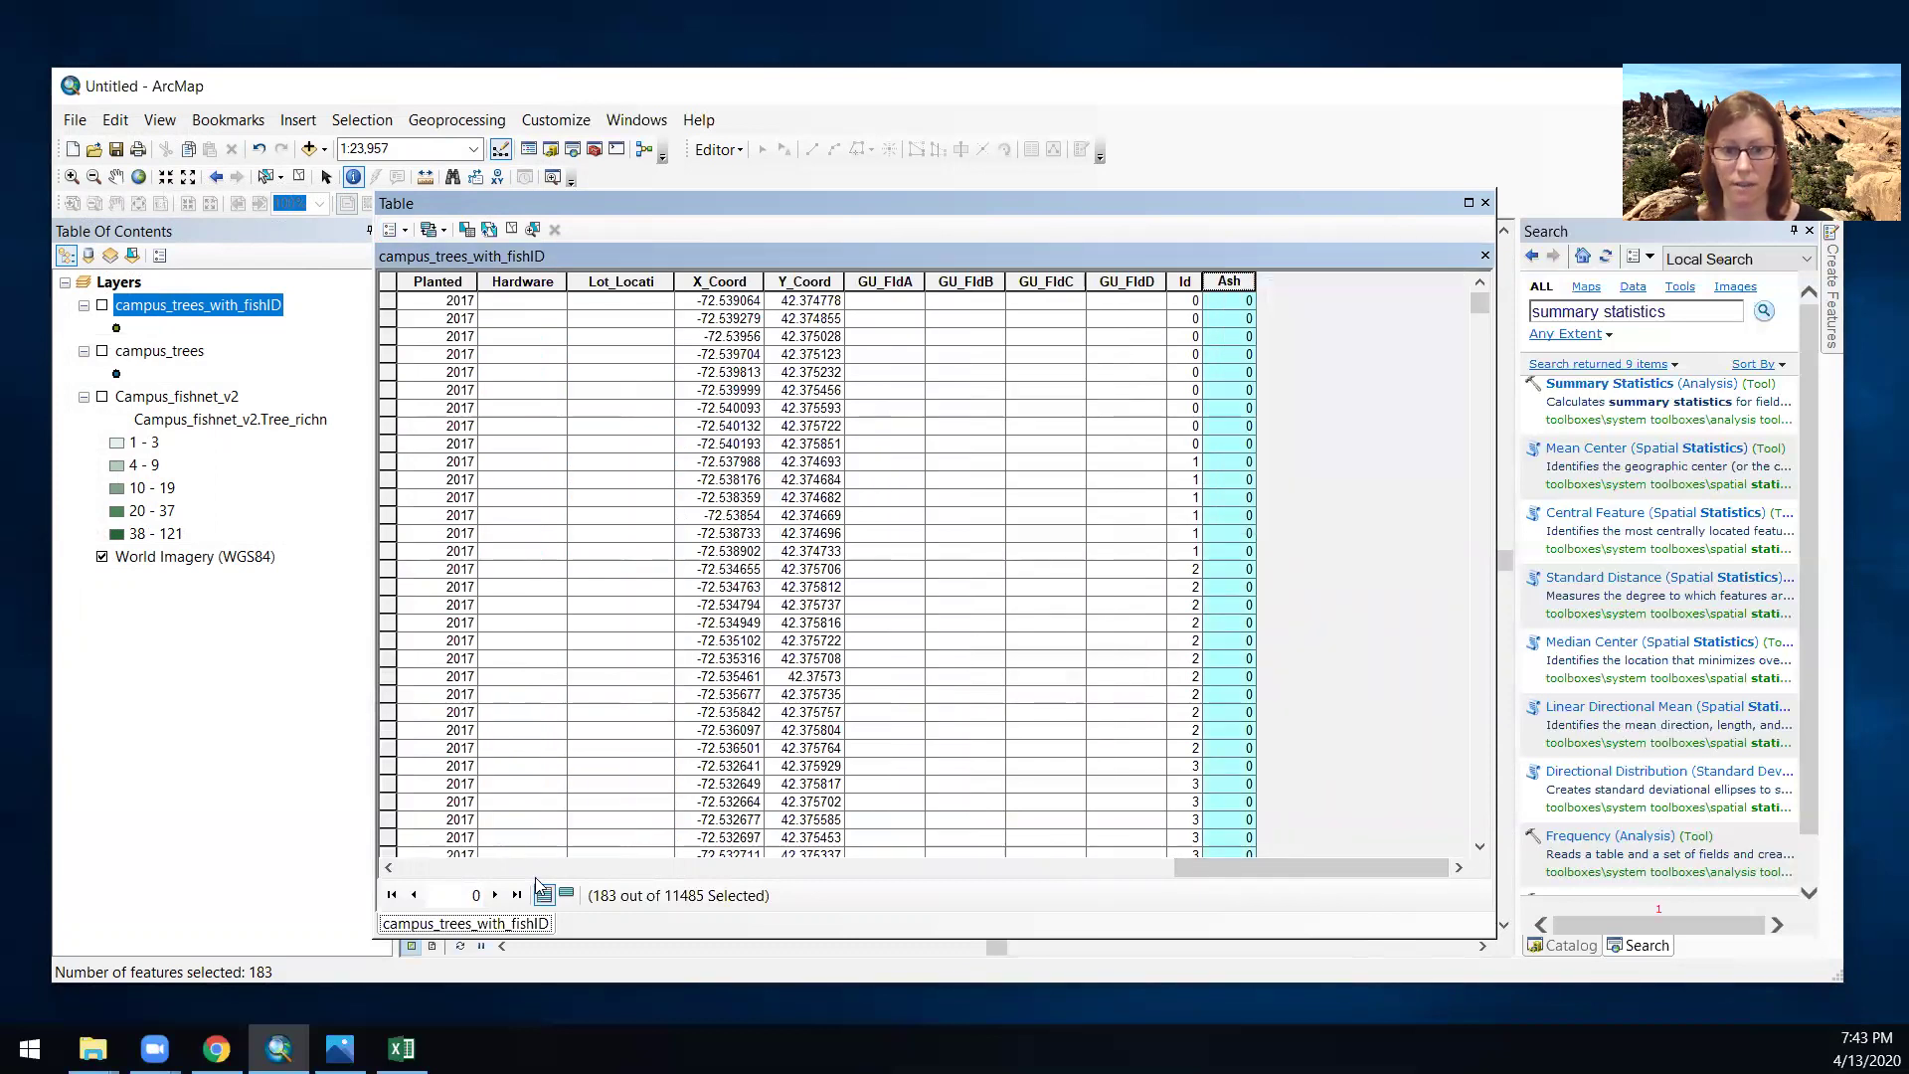
- Show only the selected records and set the Ash field to 1 for them with the Field Calculator
click(566, 896)
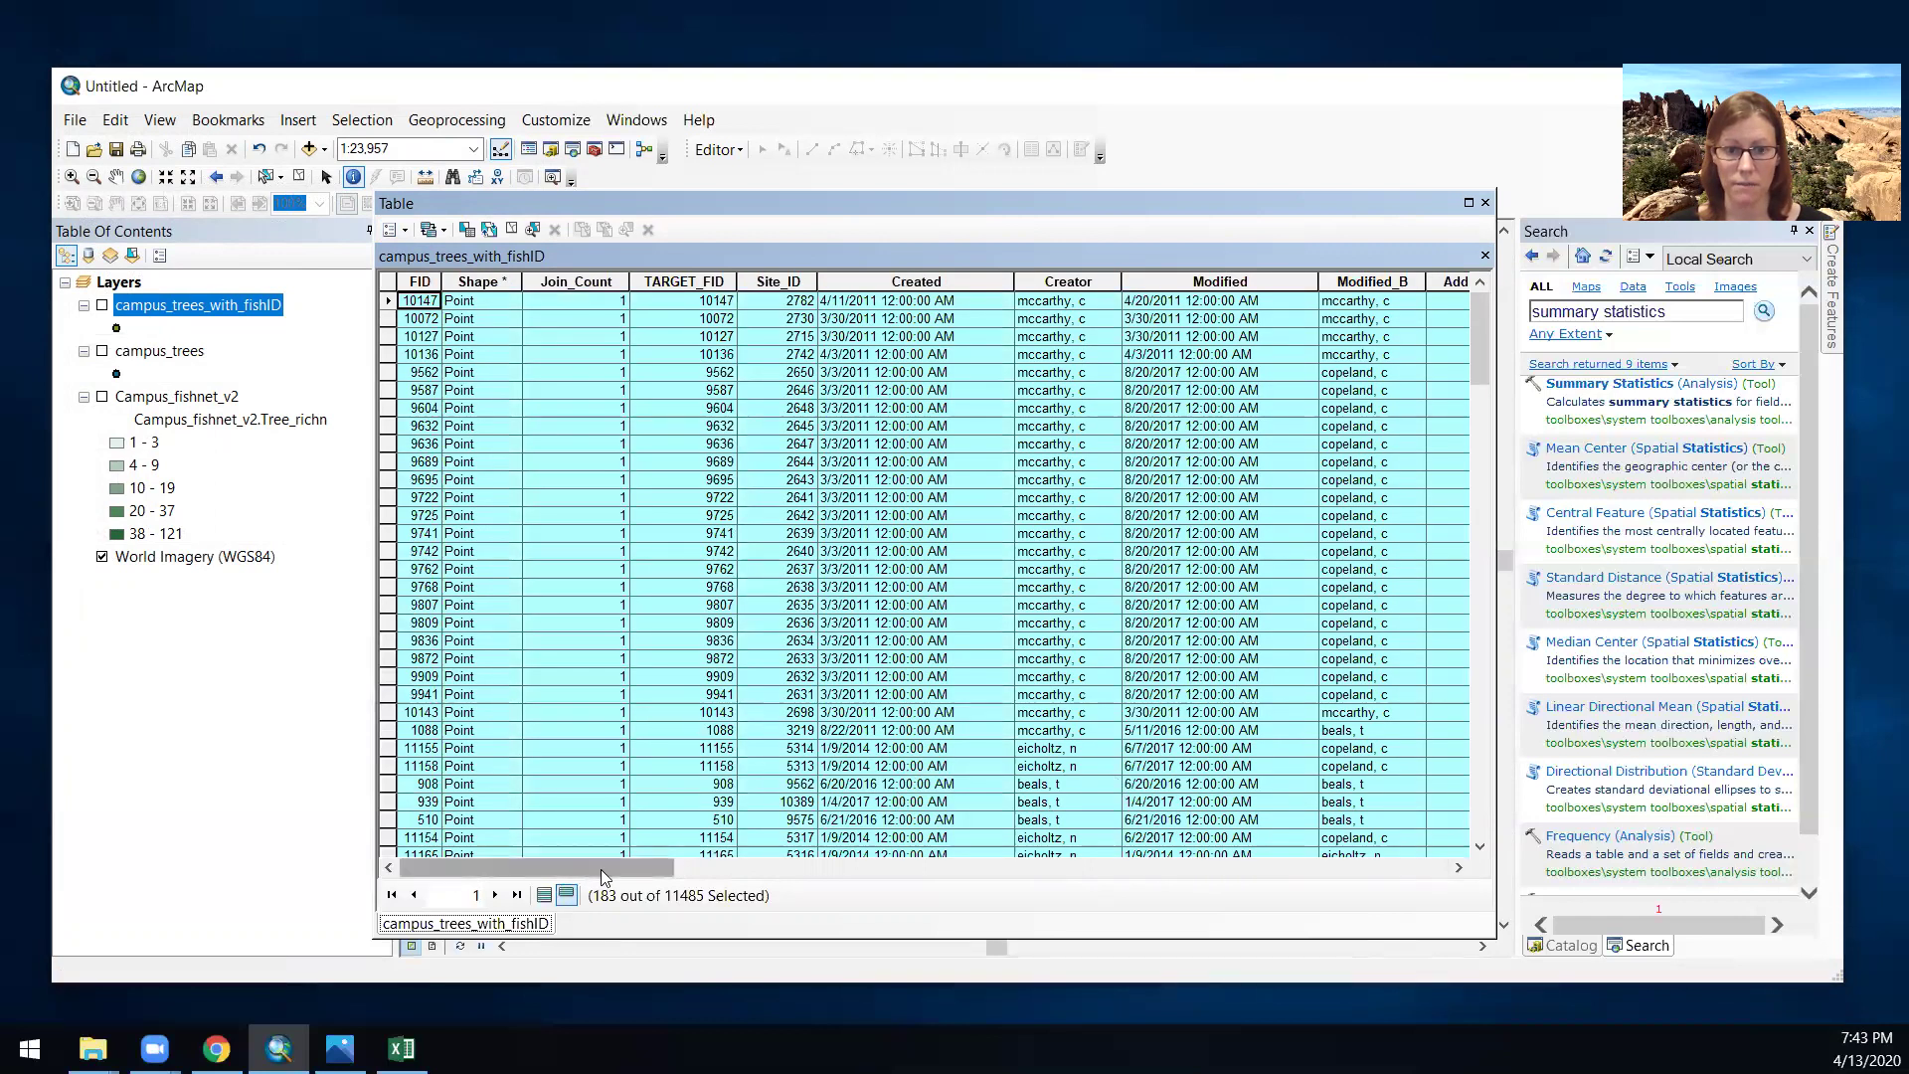
drag(613, 873, 1427, 894)
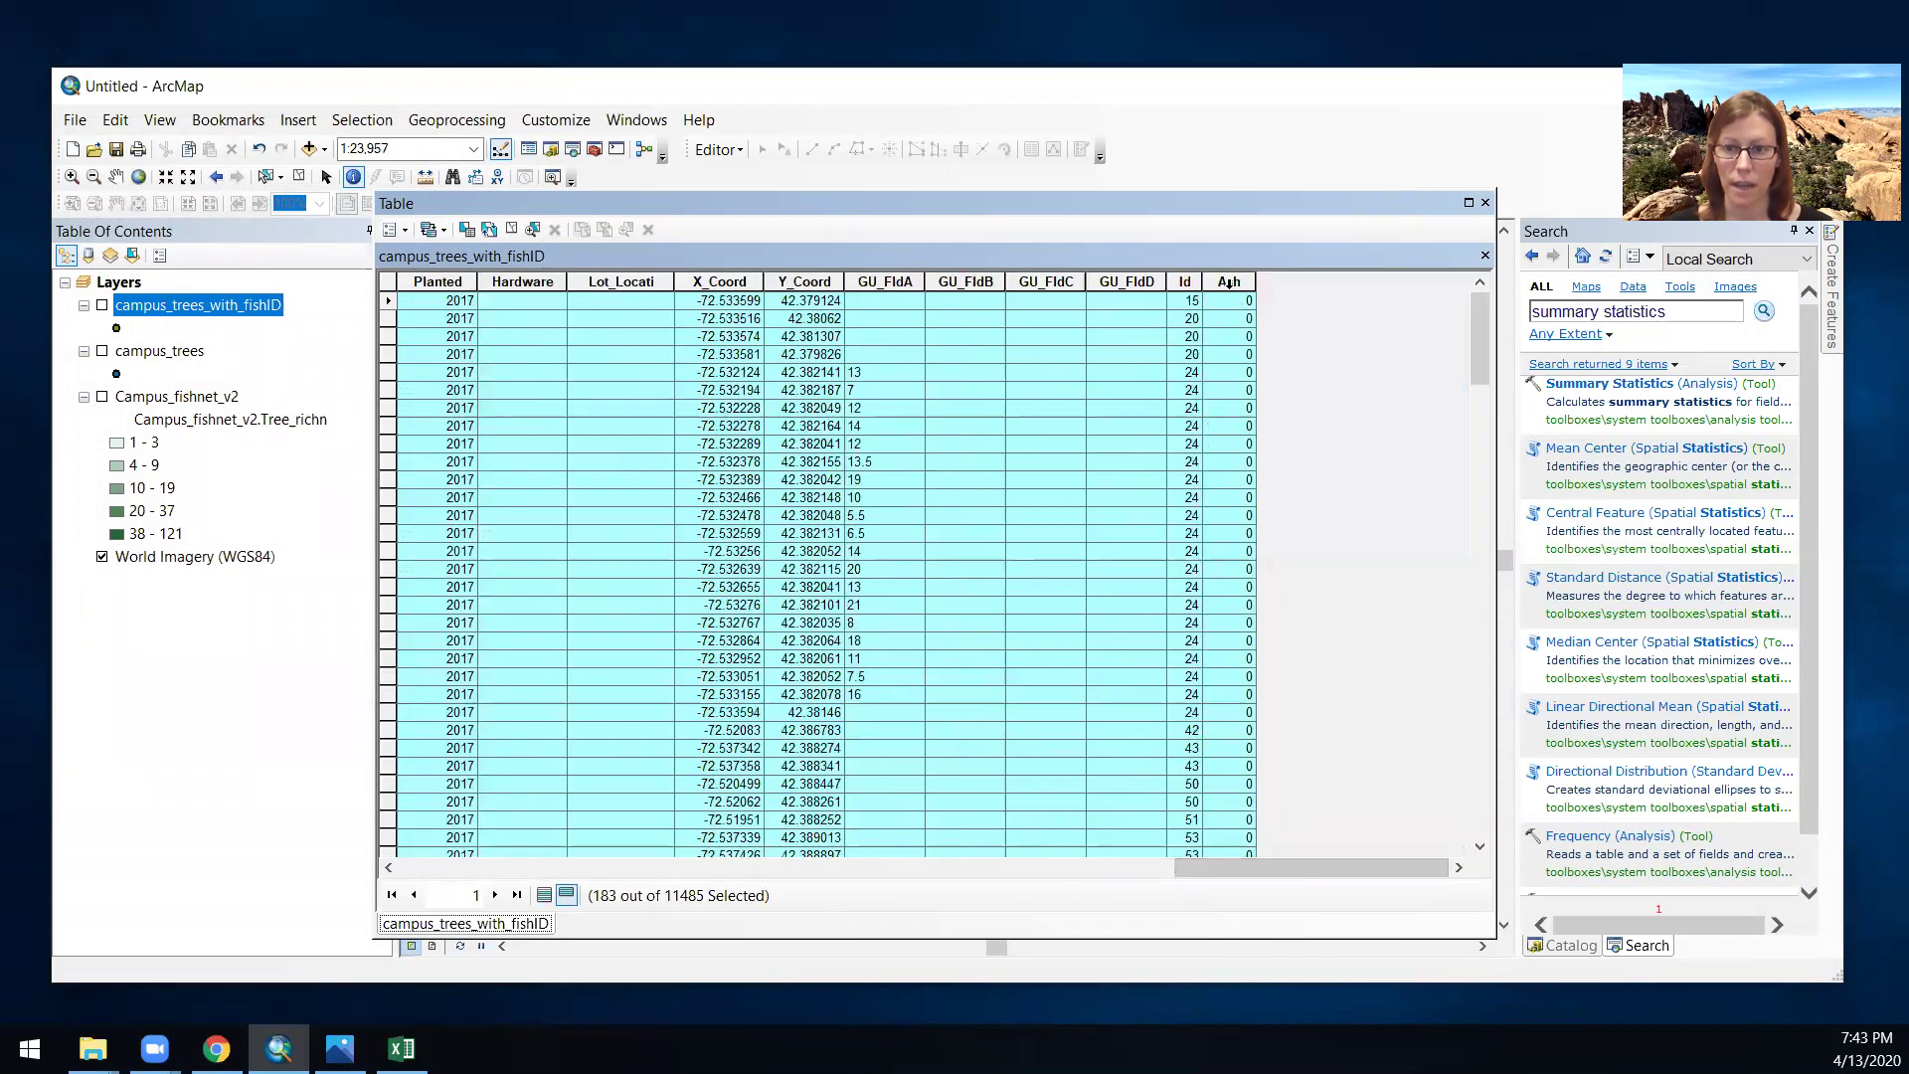
click(1232, 282)
right_click(1233, 288)
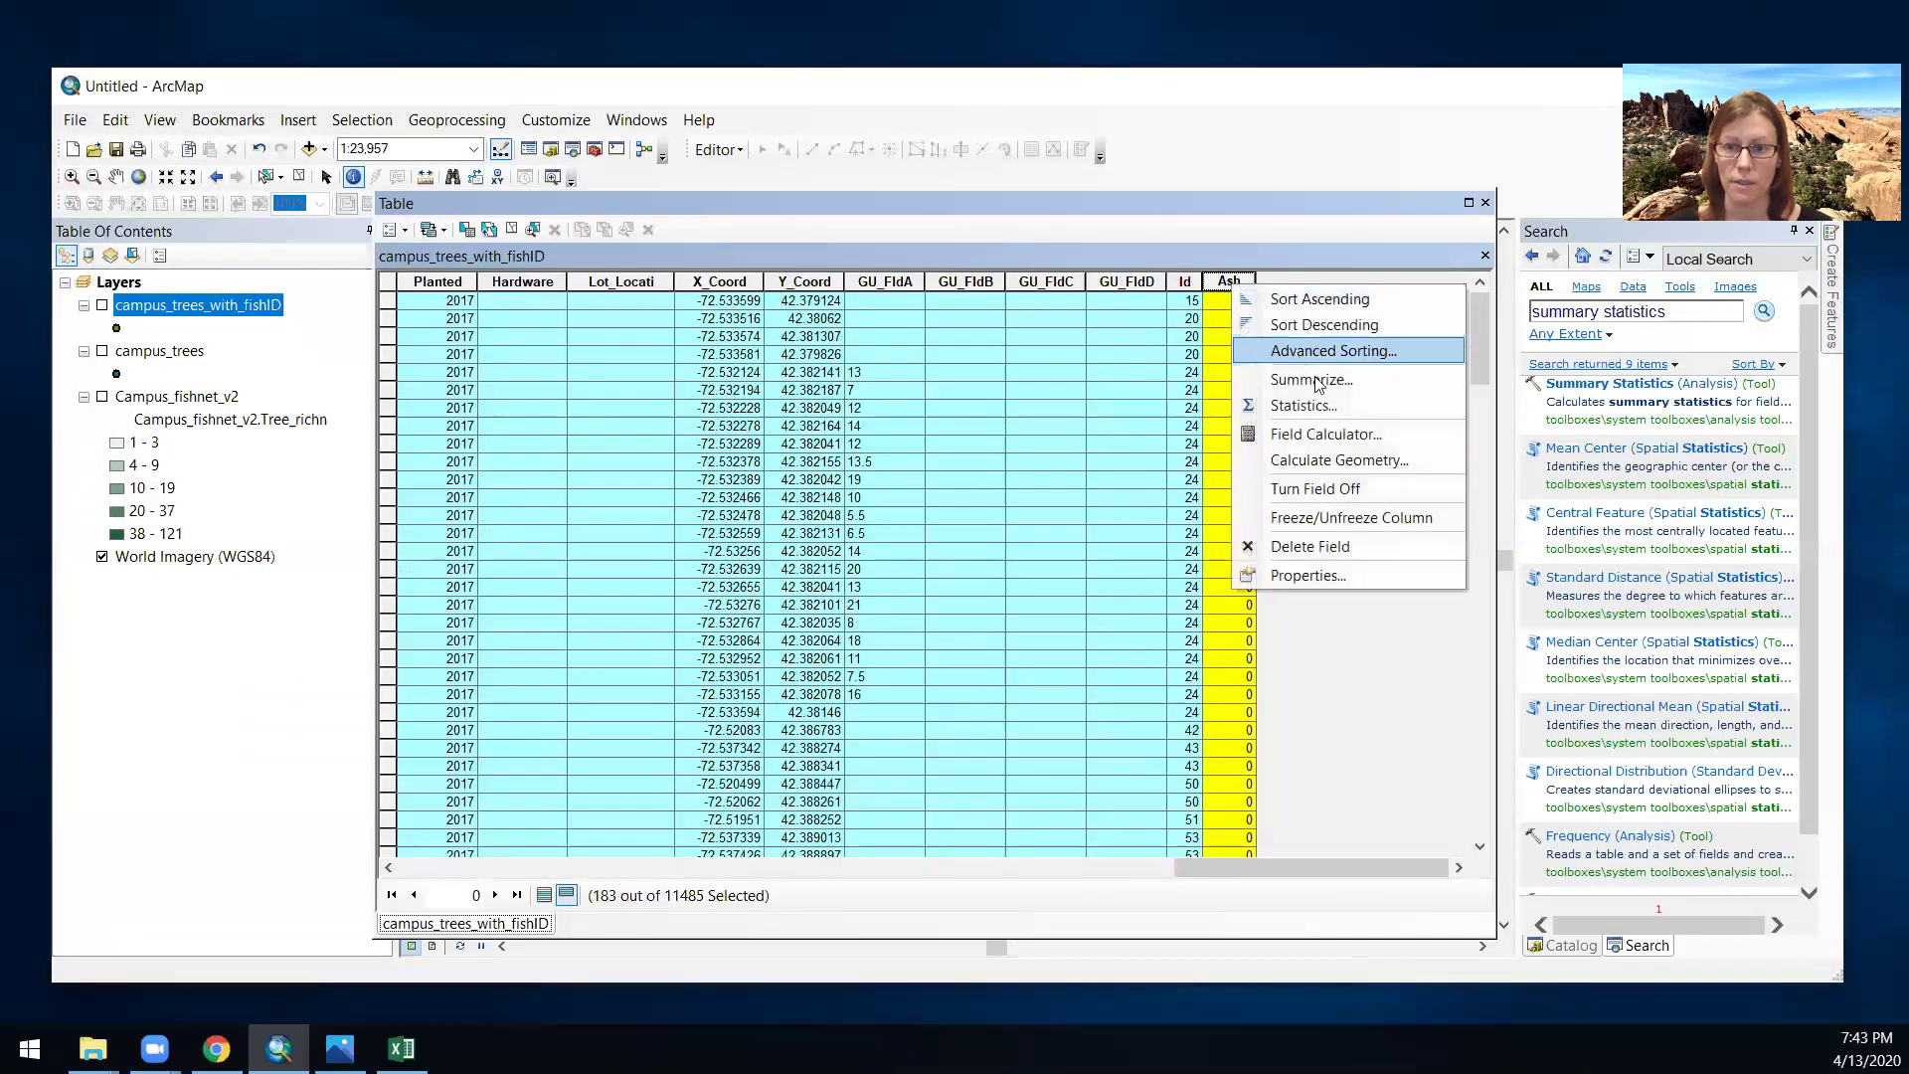
click(1308, 446)
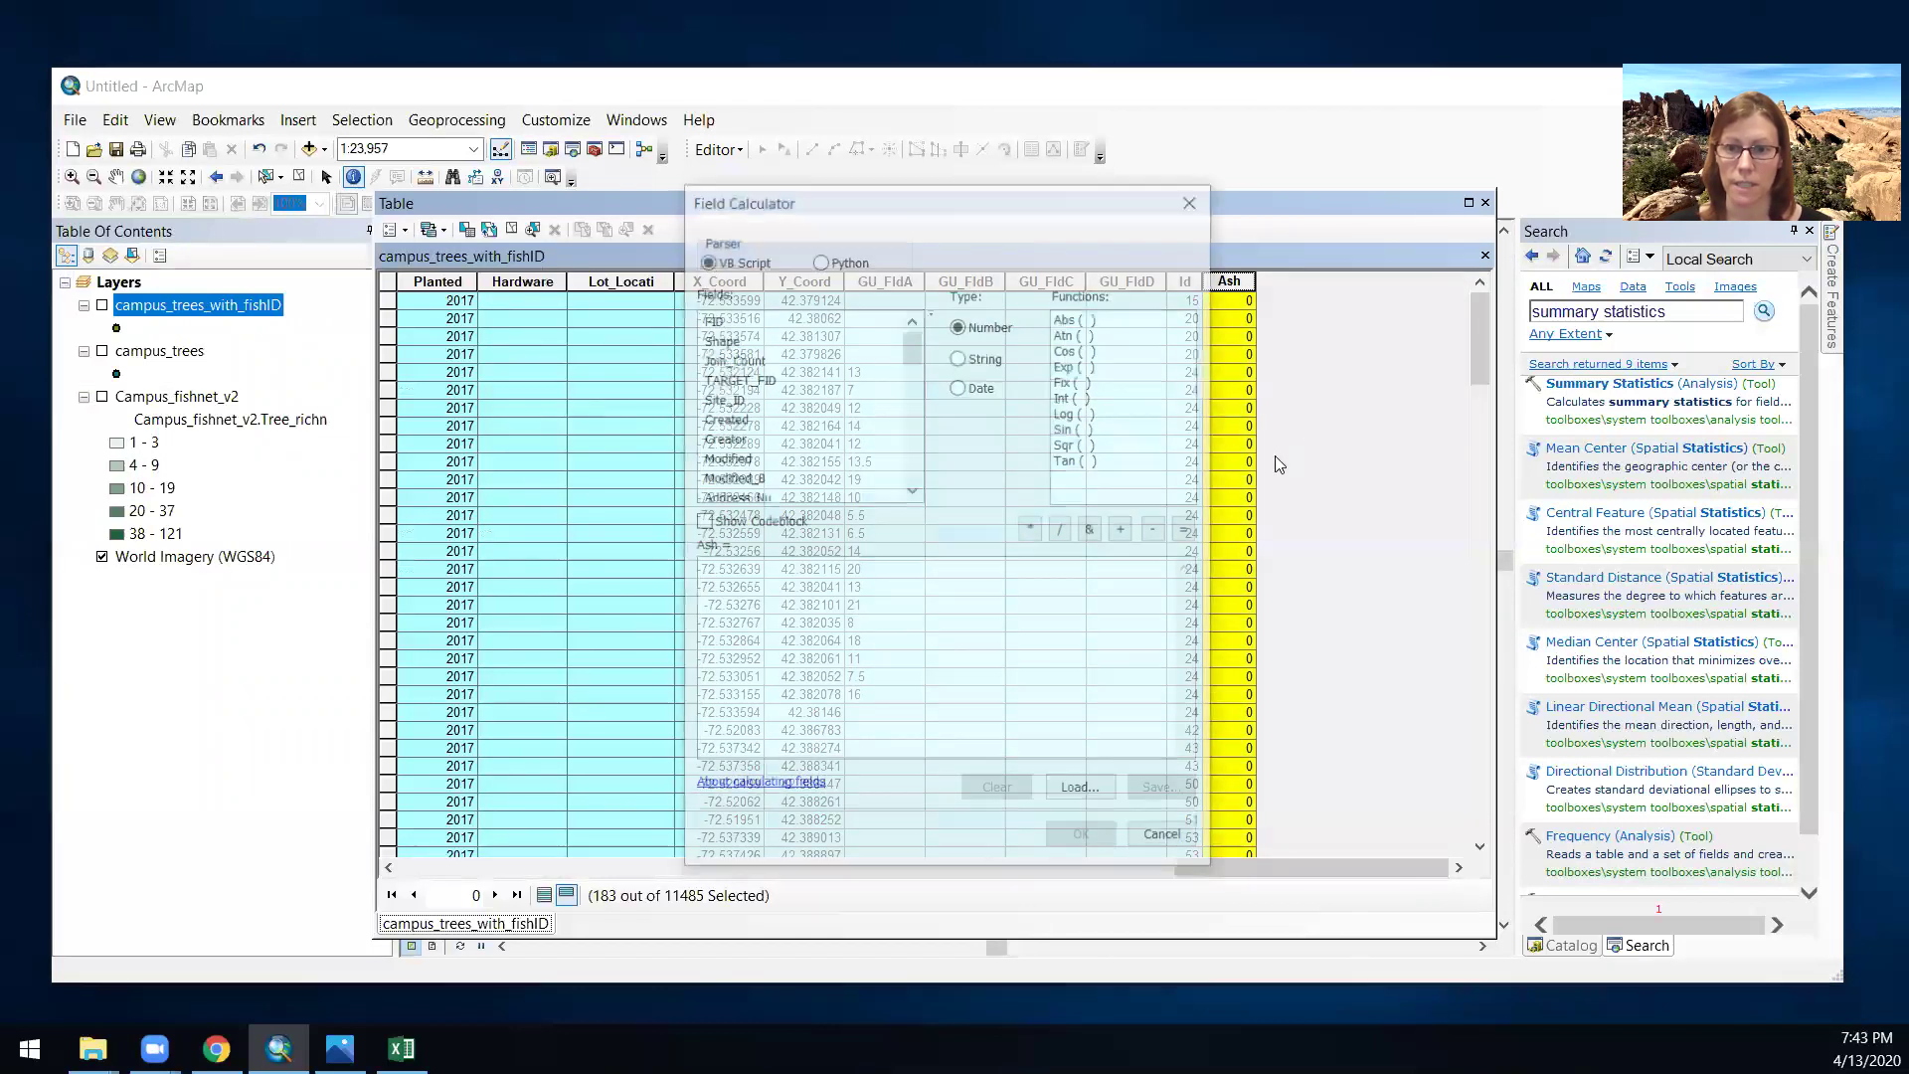
text(1)
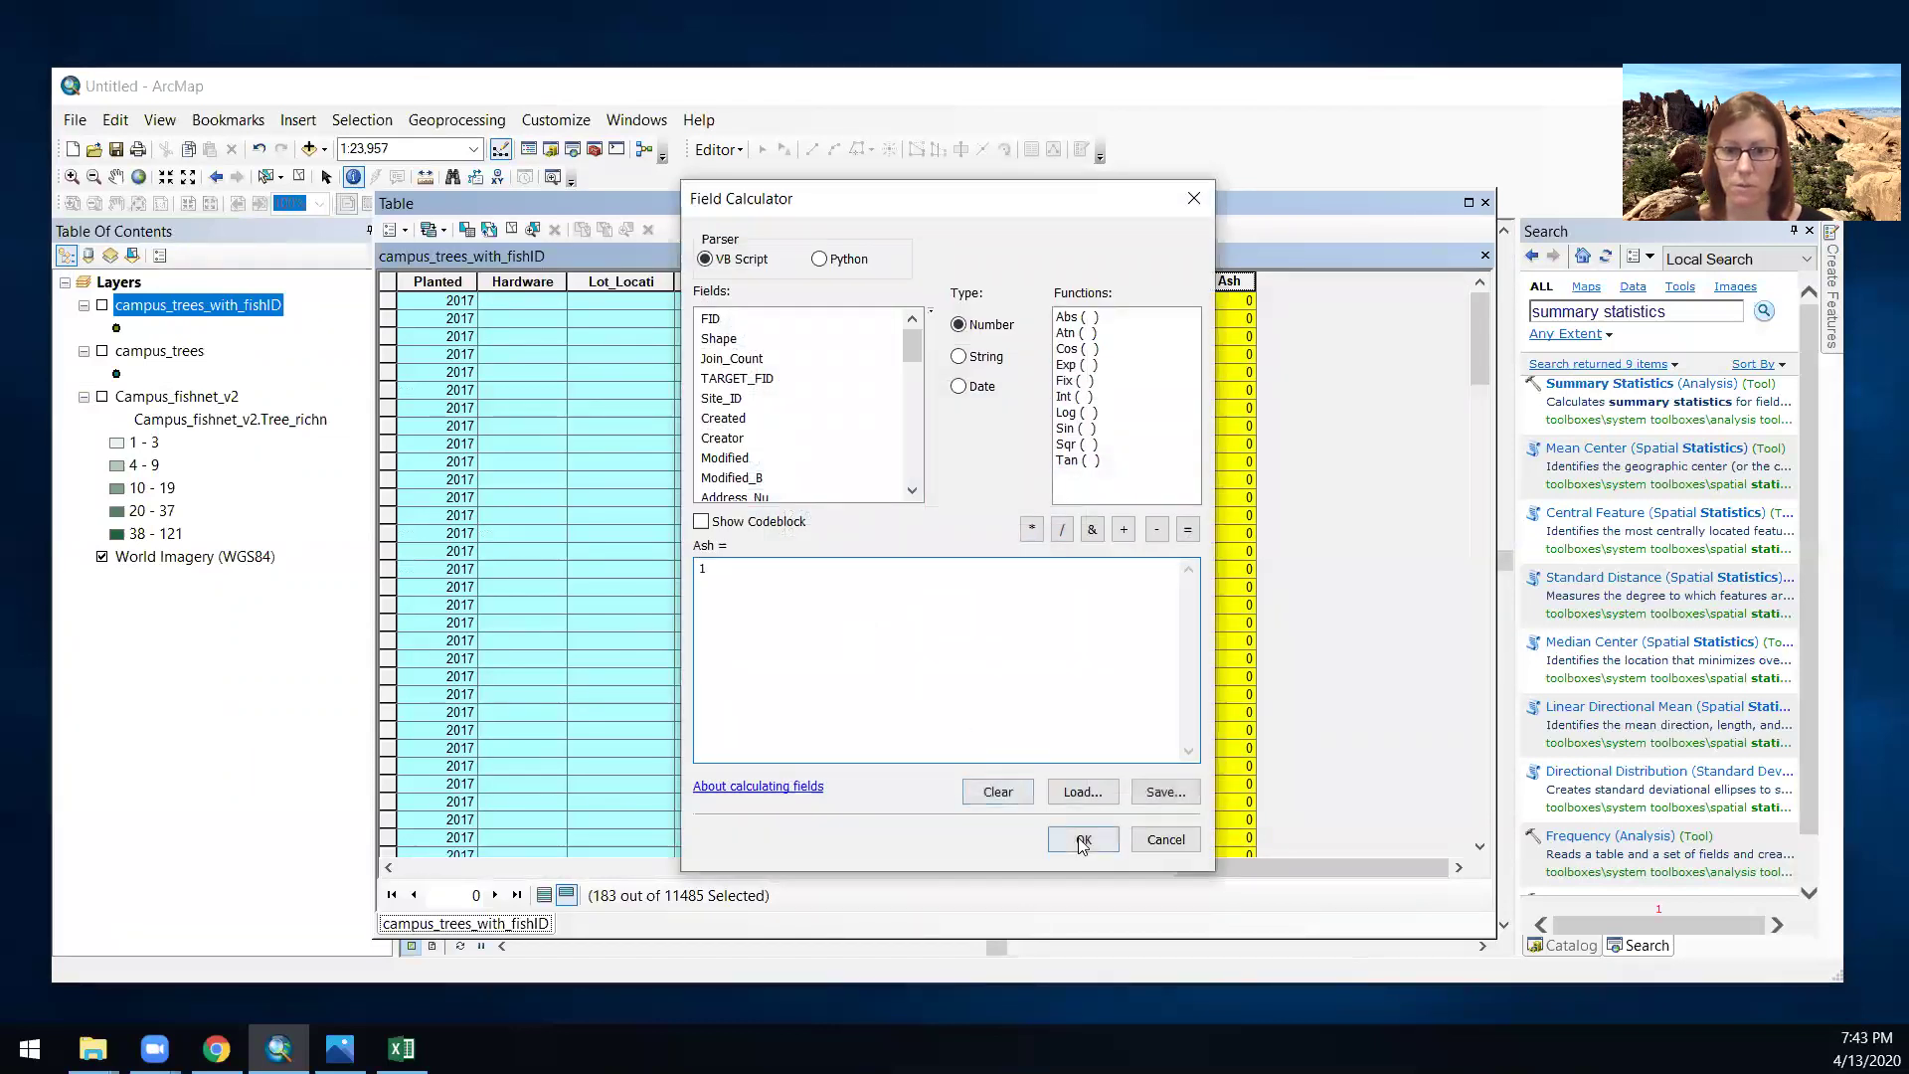
click(1083, 840)
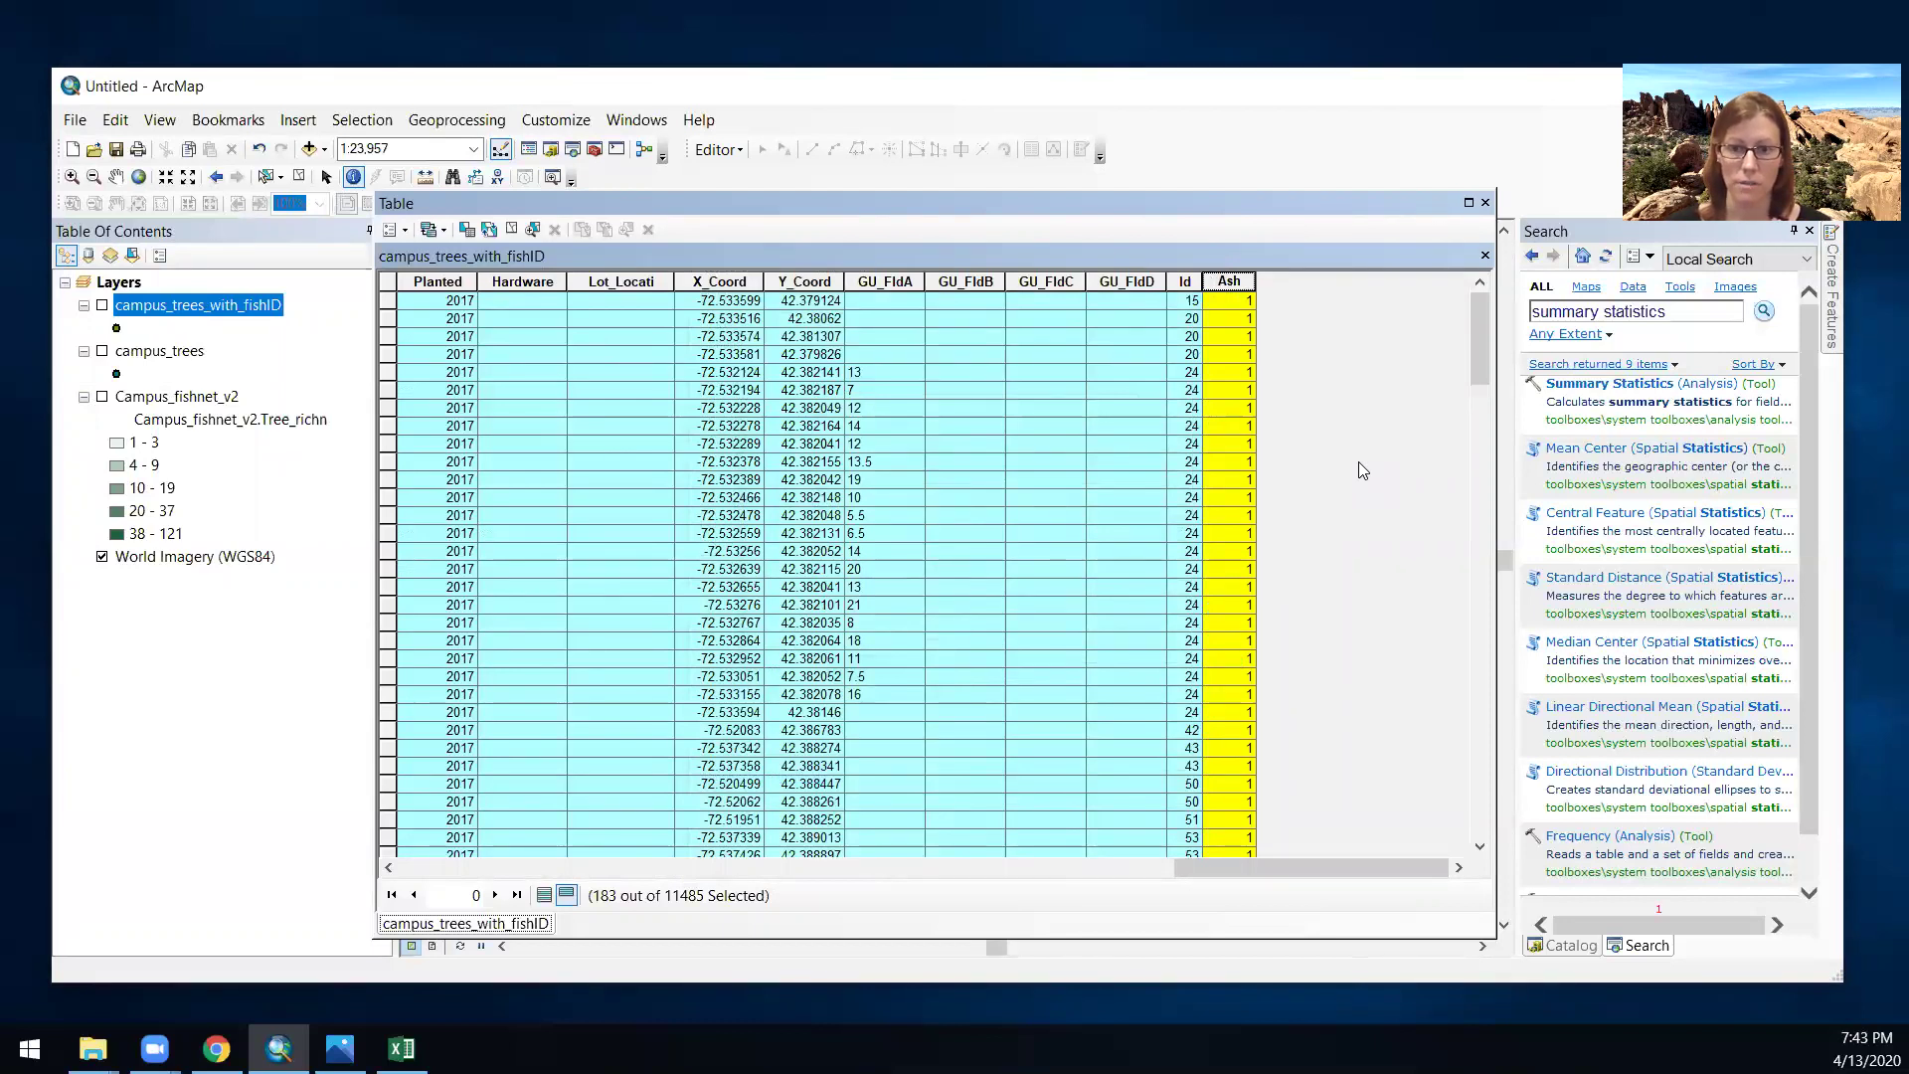
- Display the campus_trees_with_fishID layer on the map and clear the ash tree selection from its attribute table
click(1485, 202)
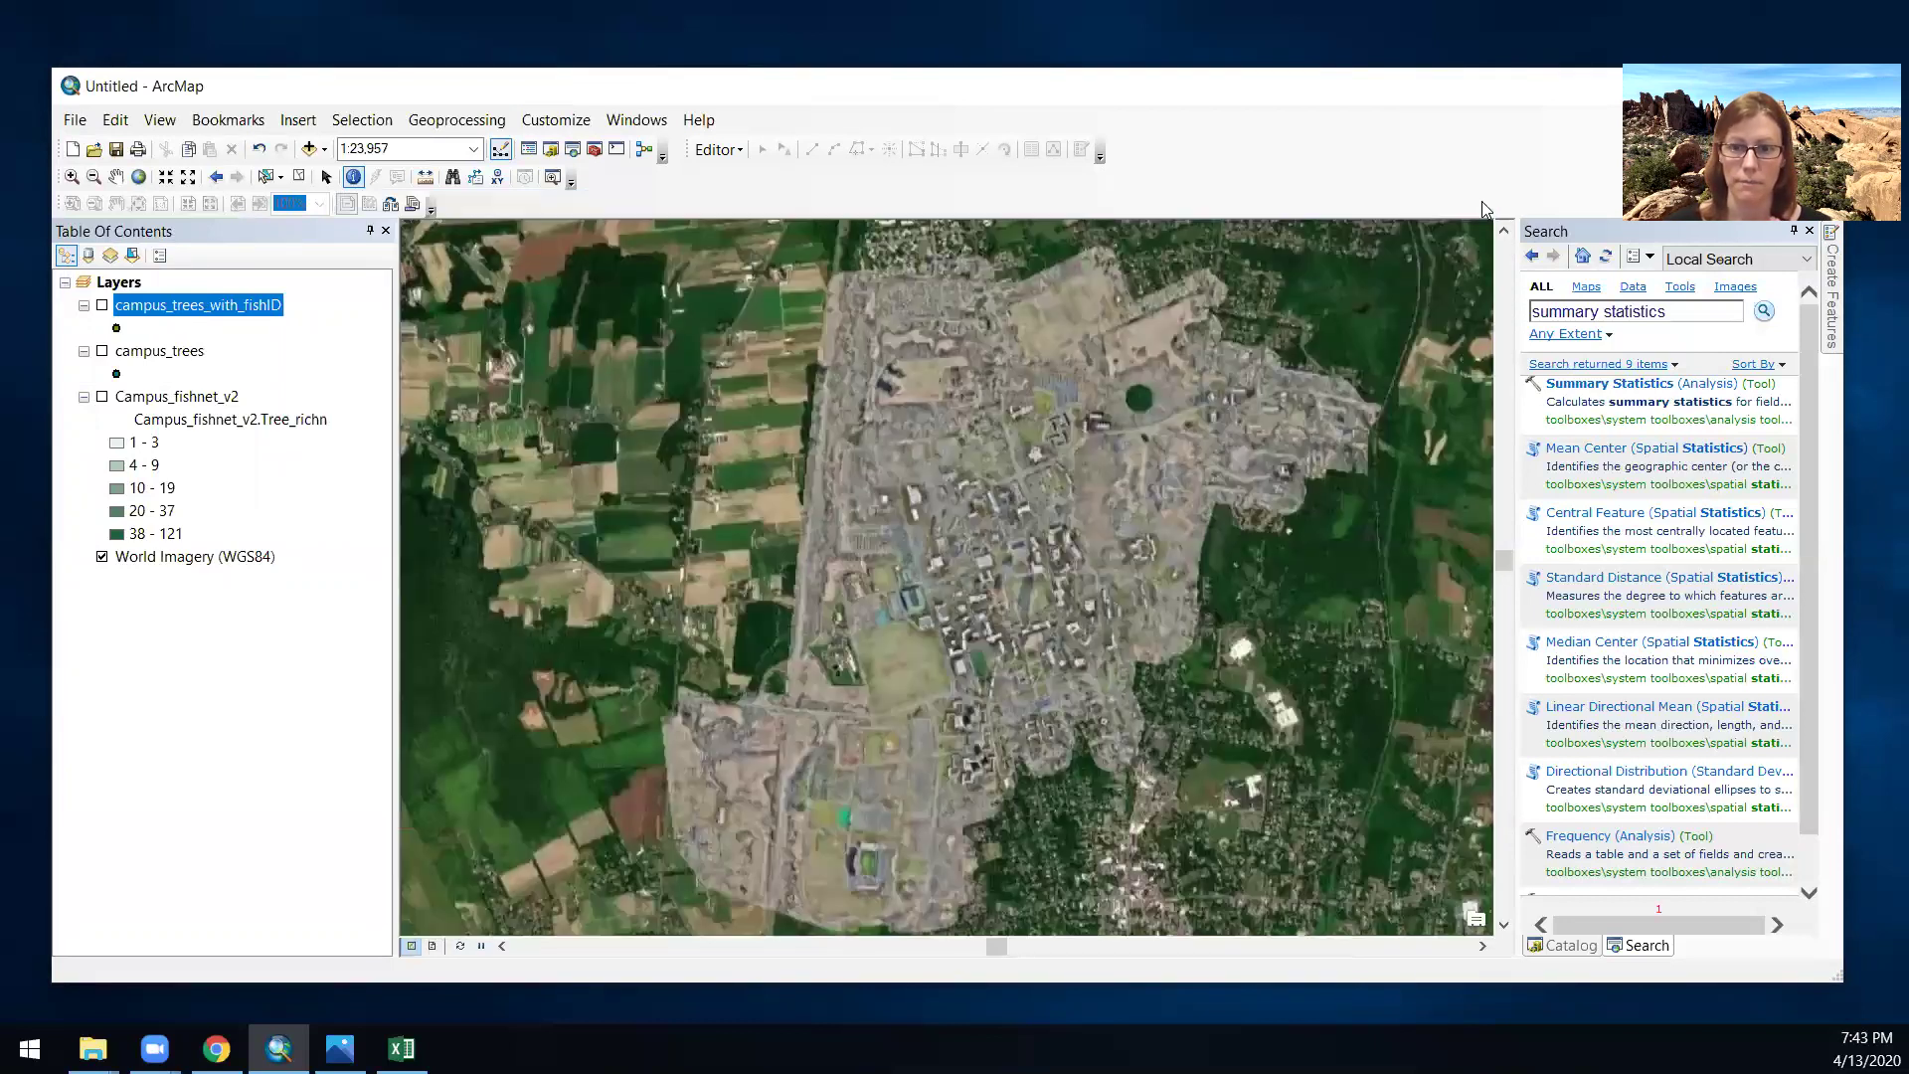
click(103, 307)
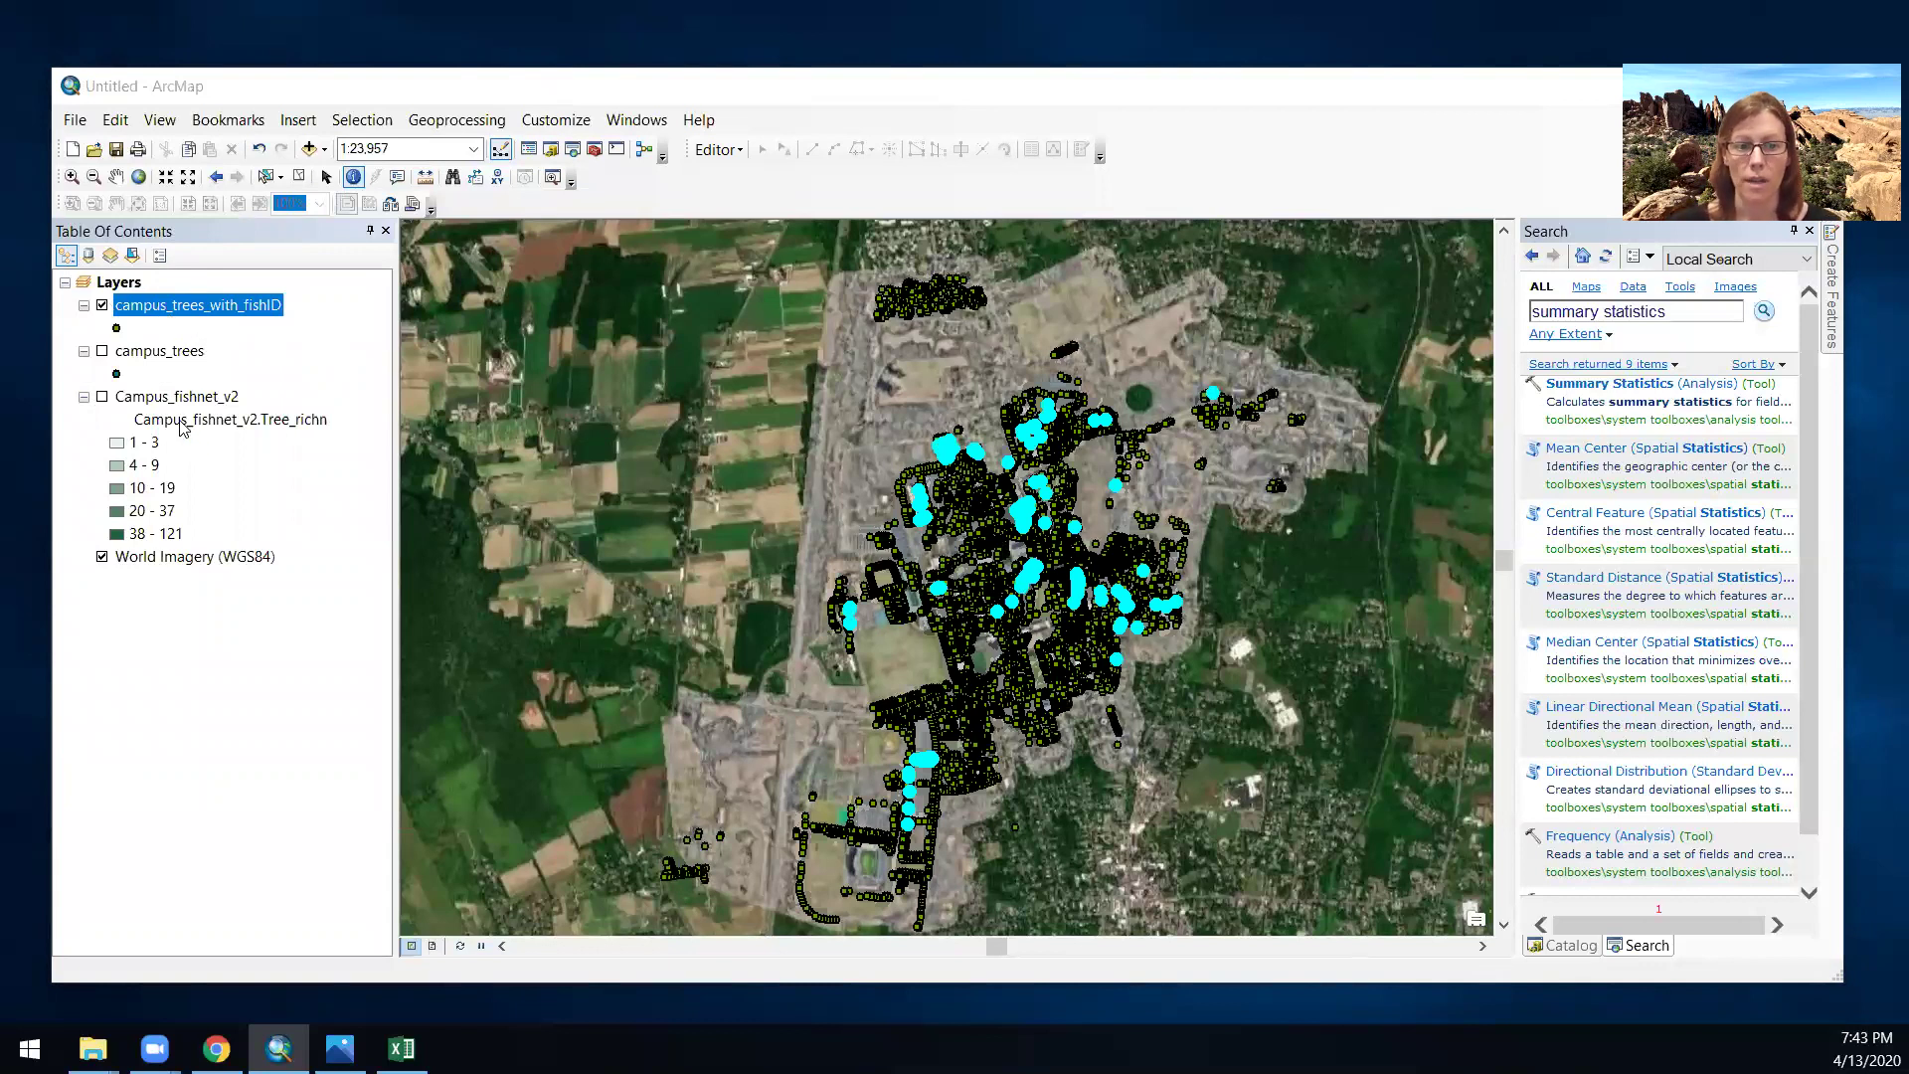
right_click(203, 306)
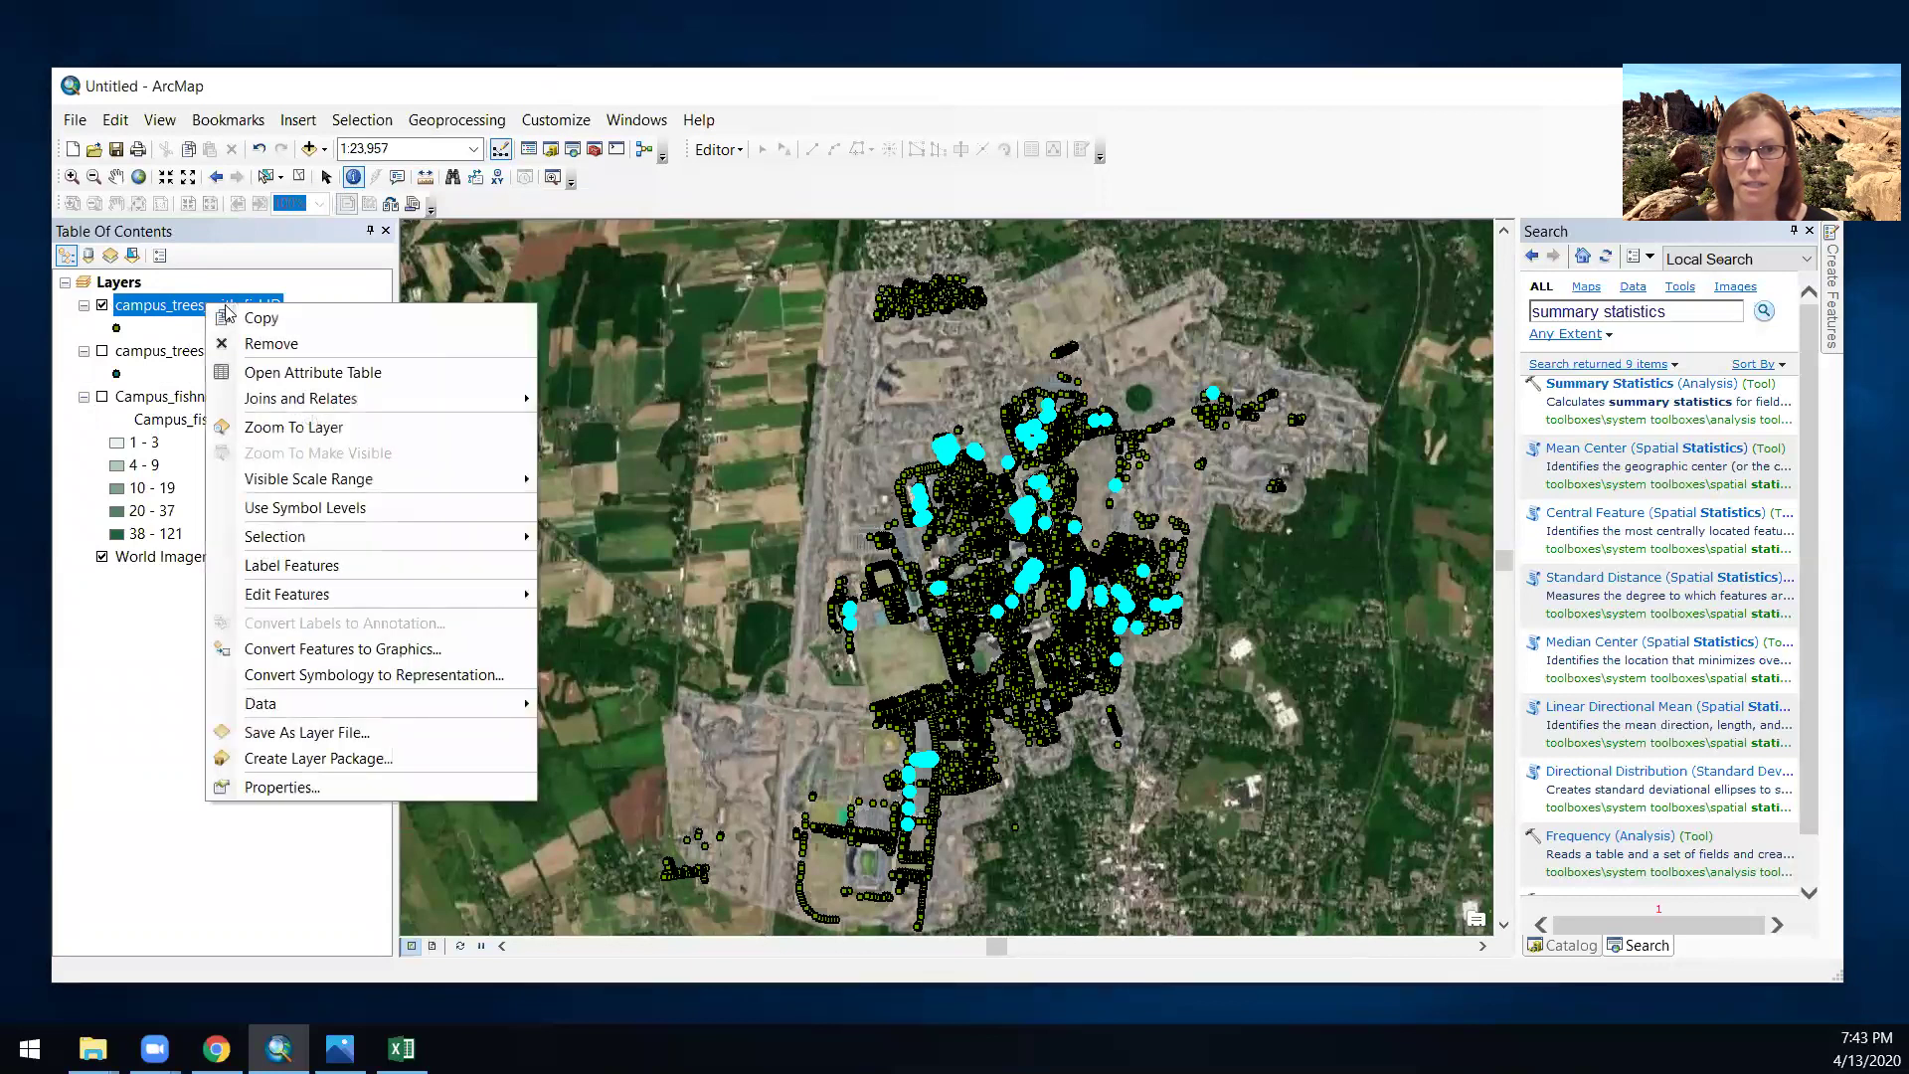
click(283, 365)
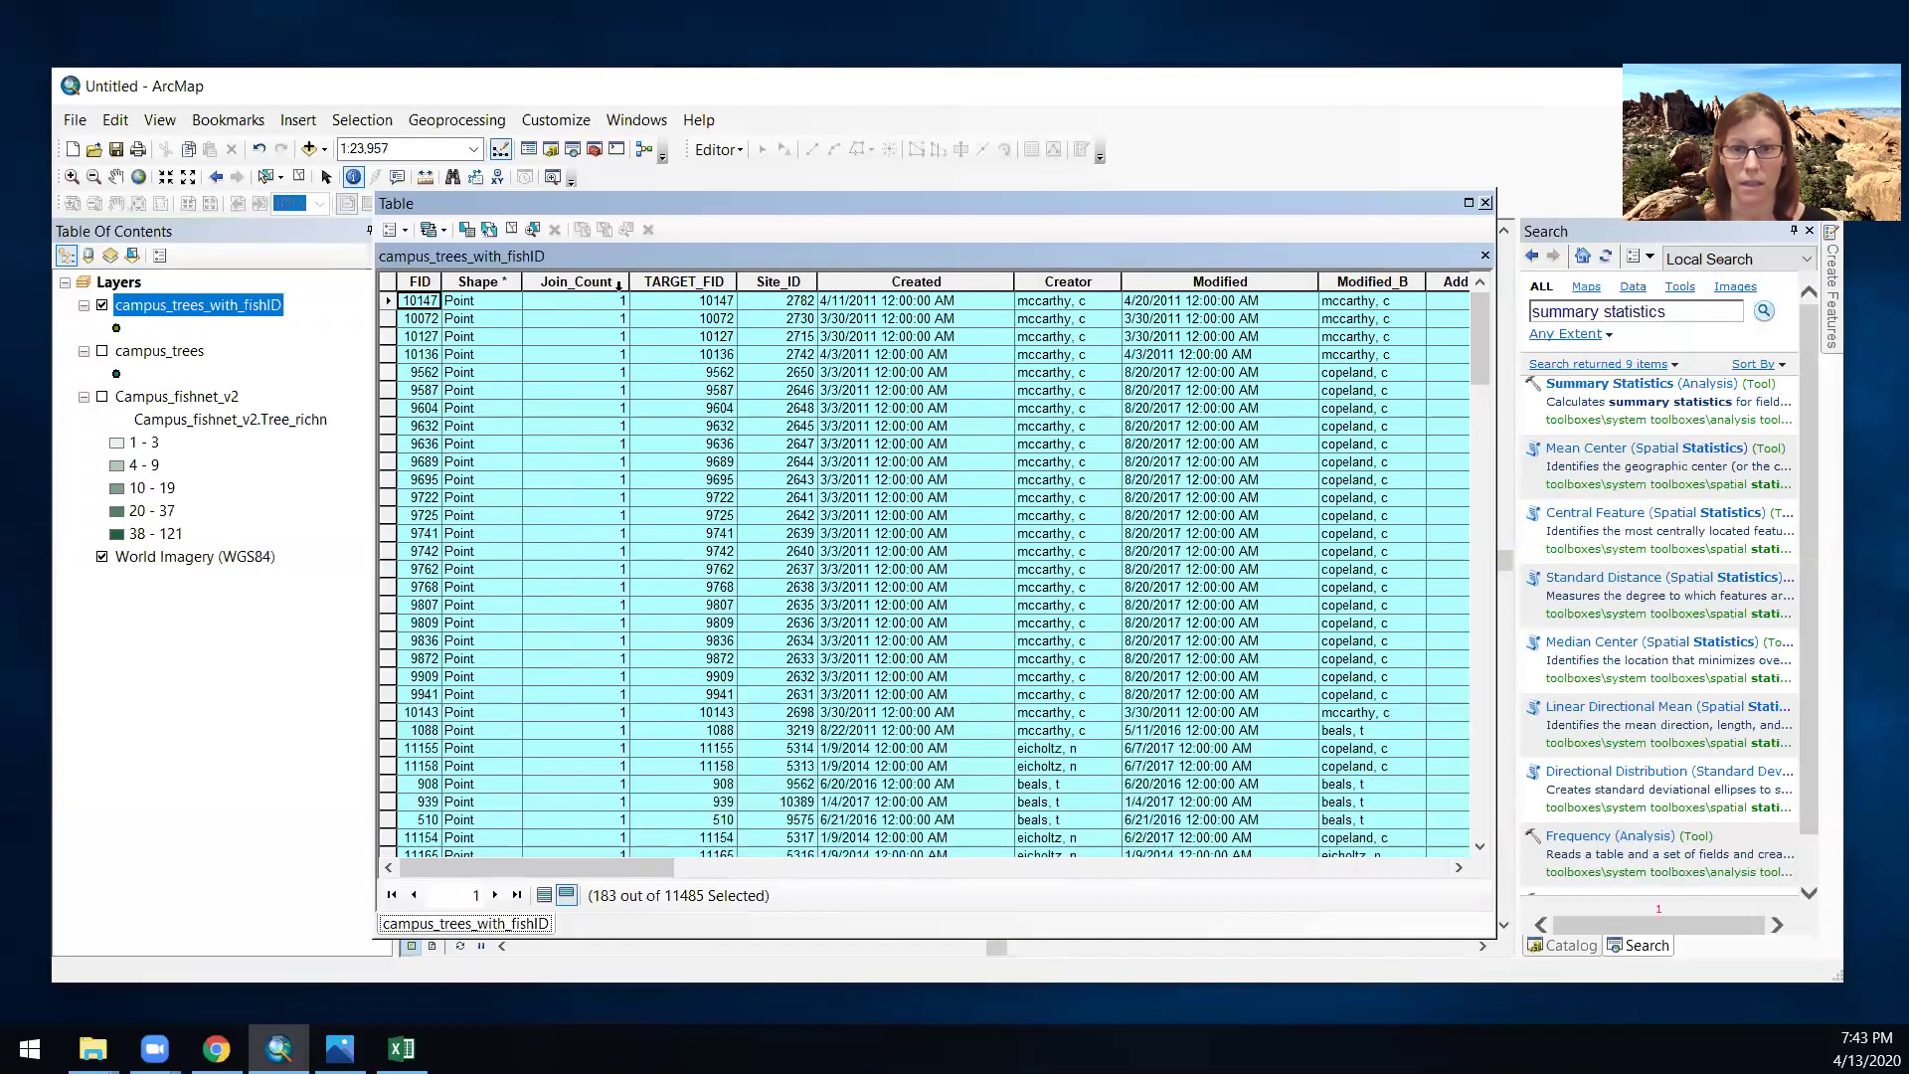
click(509, 231)
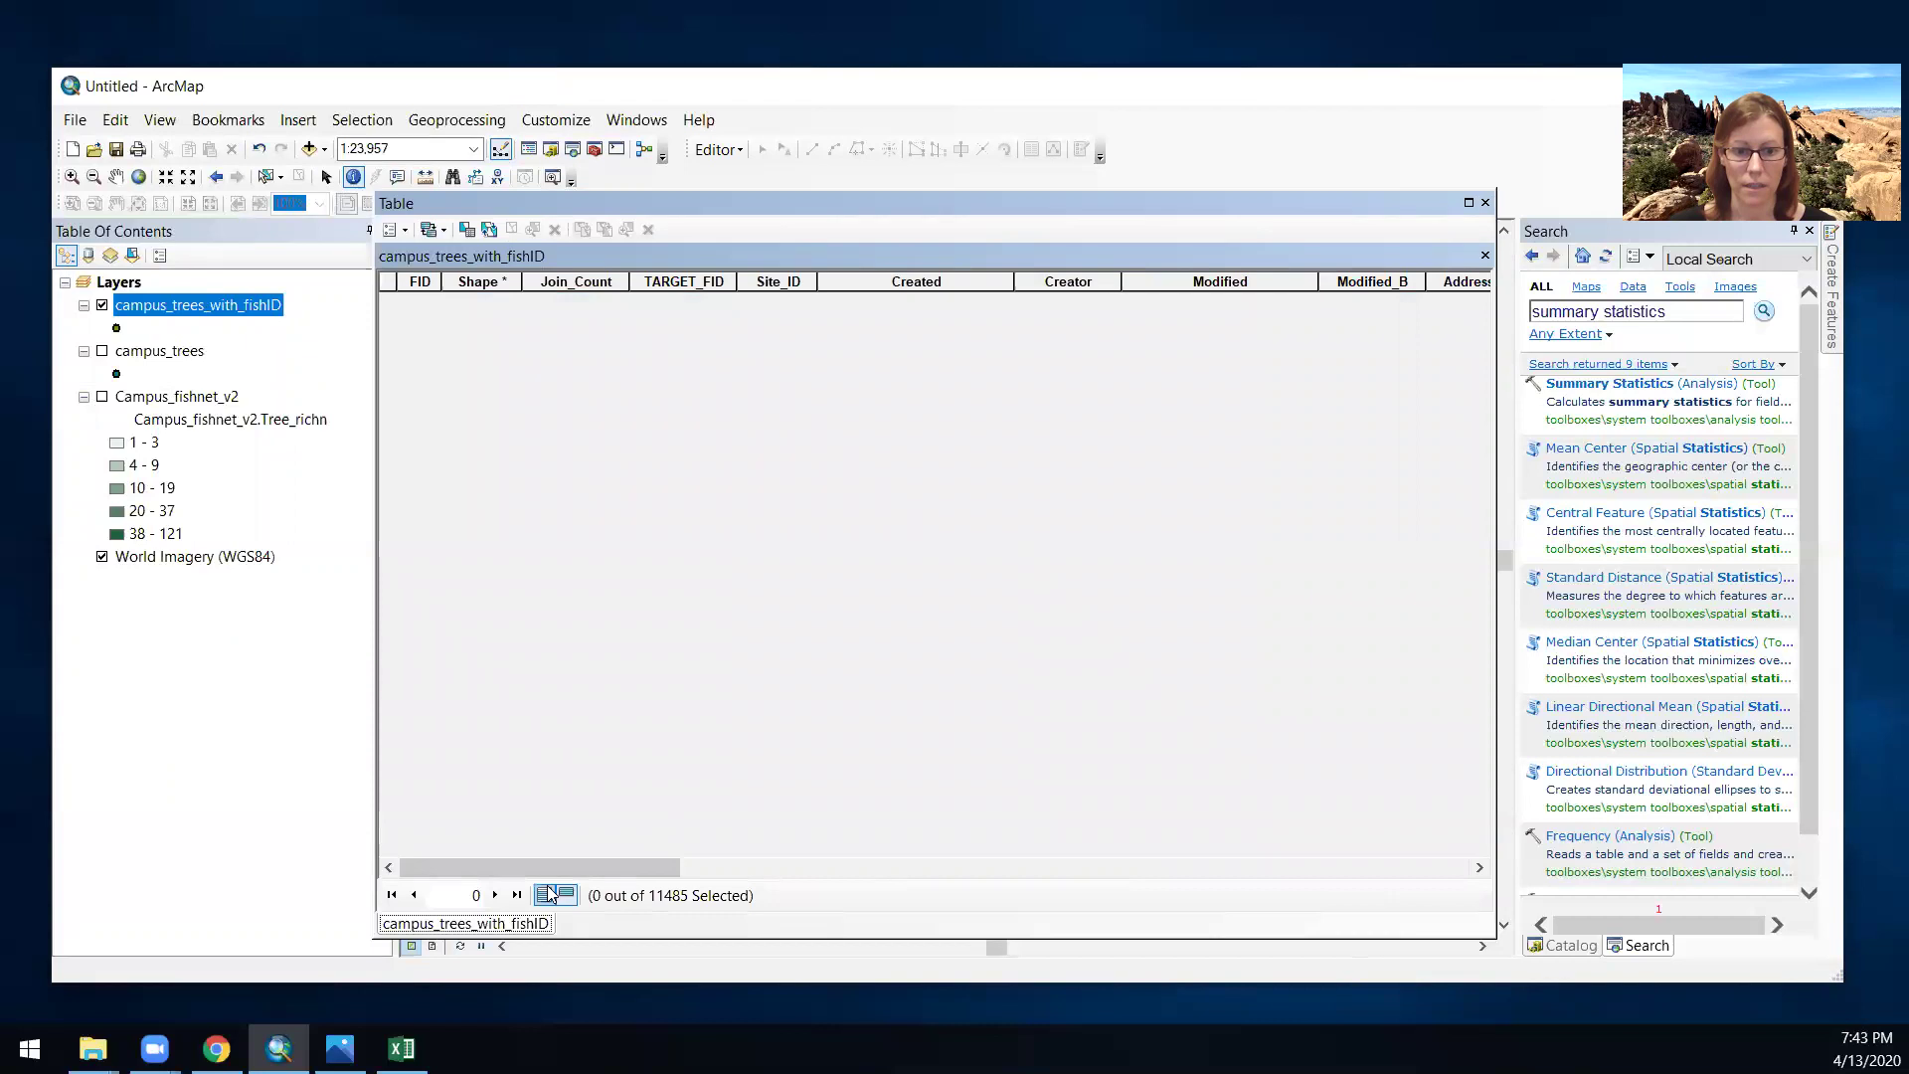
- Begin a Summarize on the Id field across all records, with the output saved as the text file Fraction_ash.txt in the Temp folder
drag(543, 866, 1378, 844)
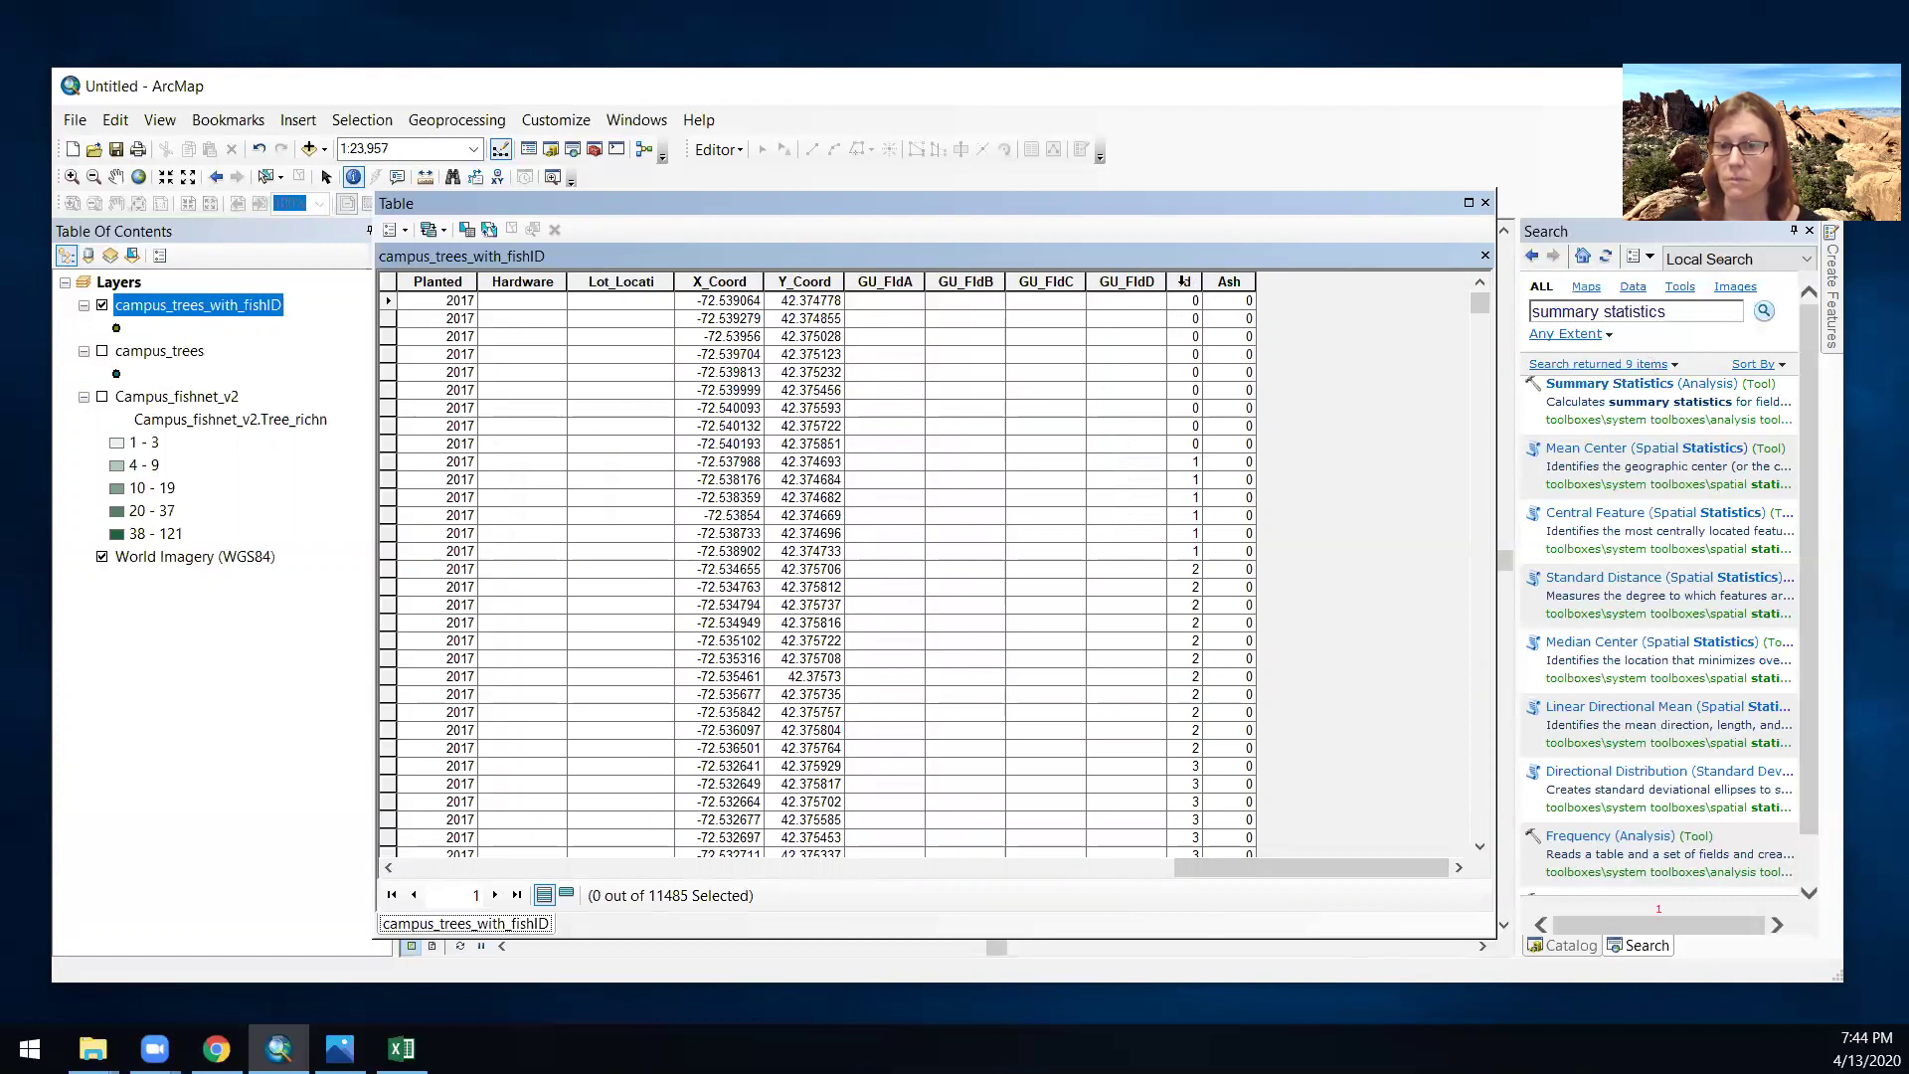
click(1183, 281)
right_click(1183, 281)
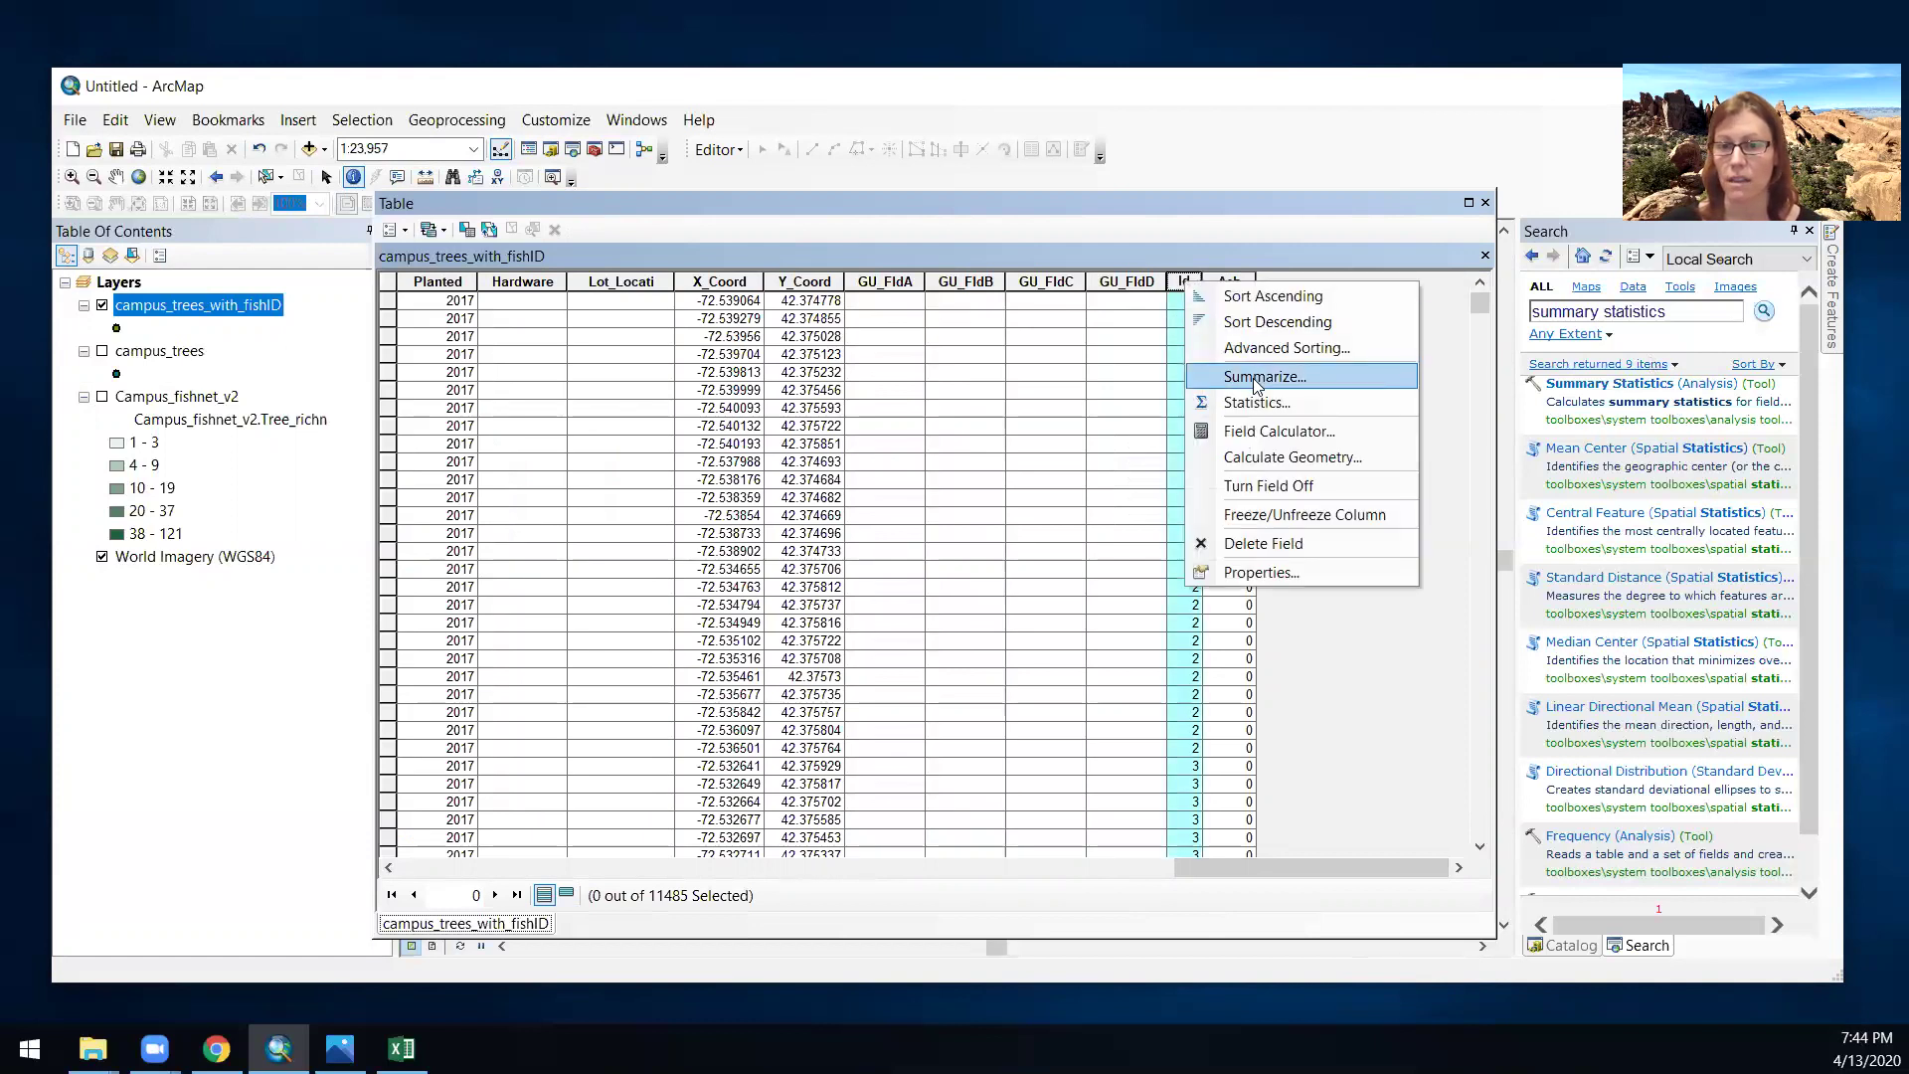
click(1243, 378)
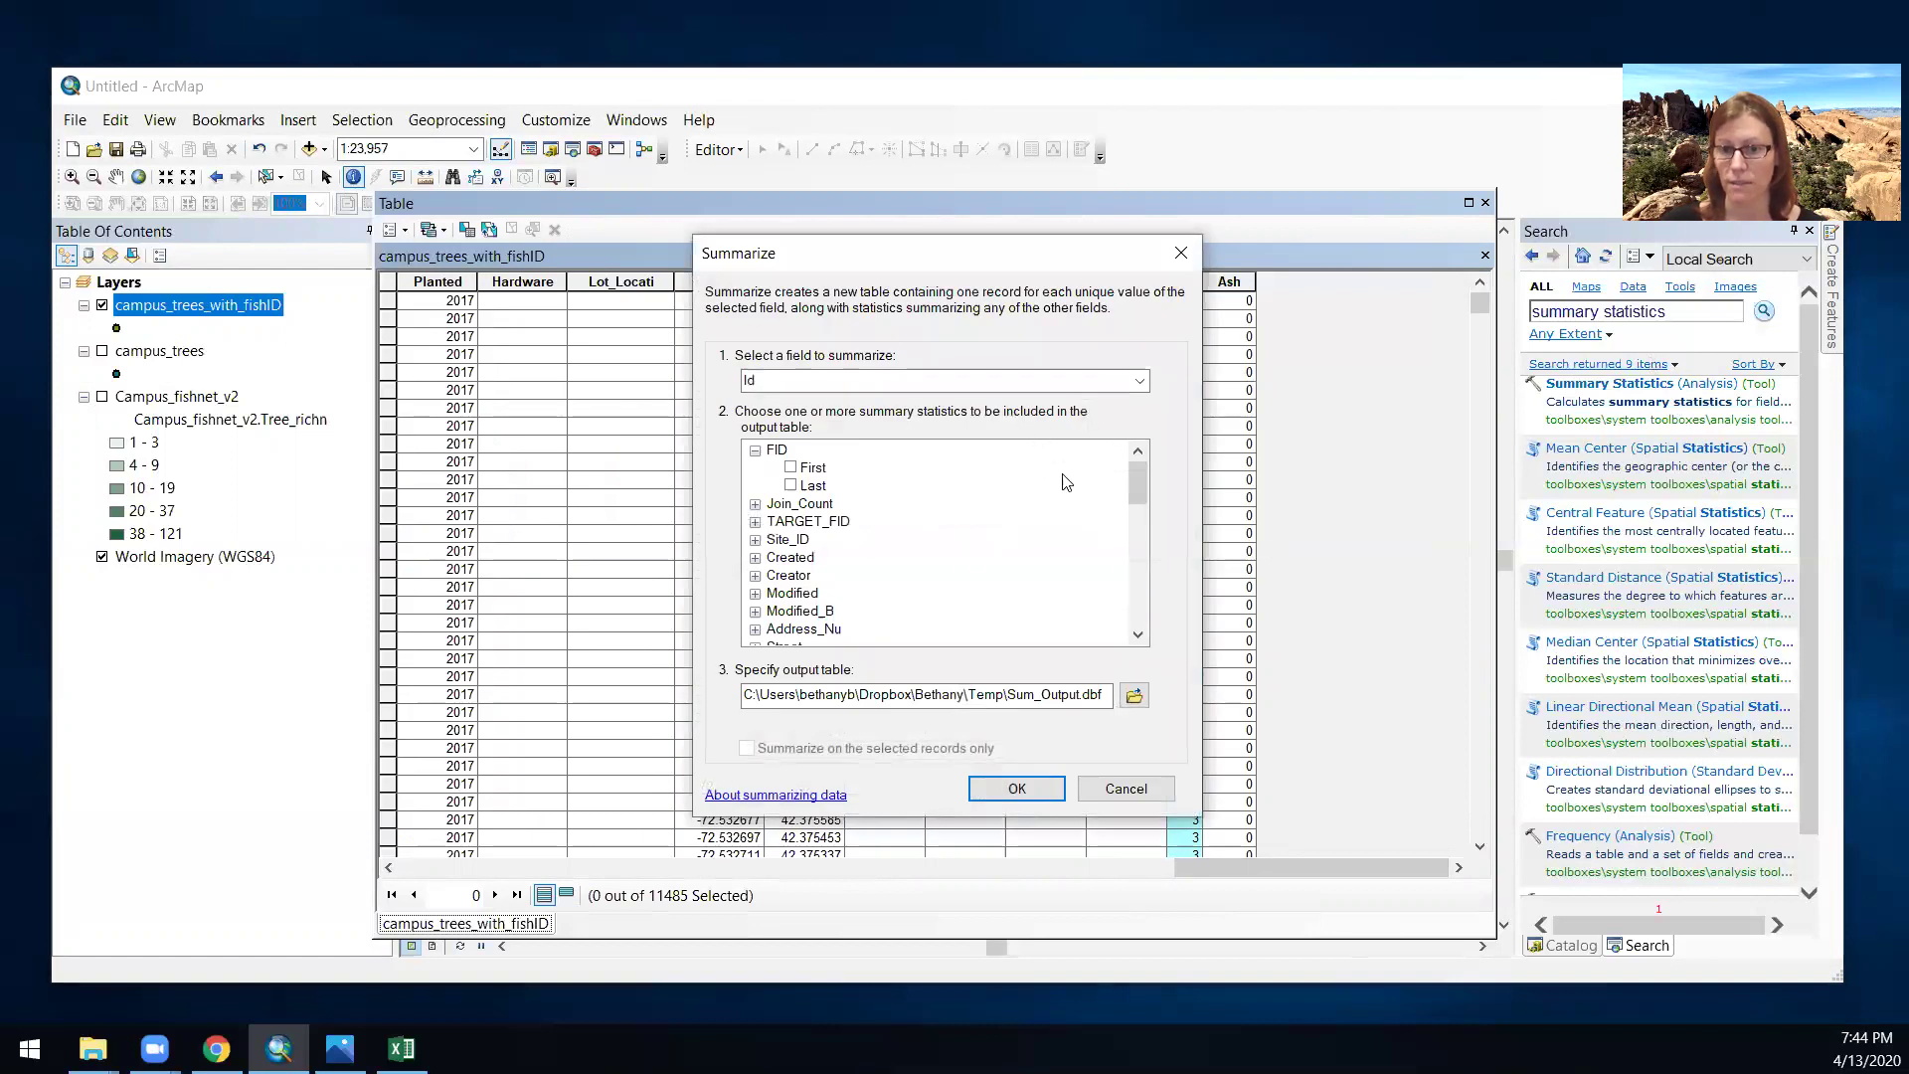
click(1134, 695)
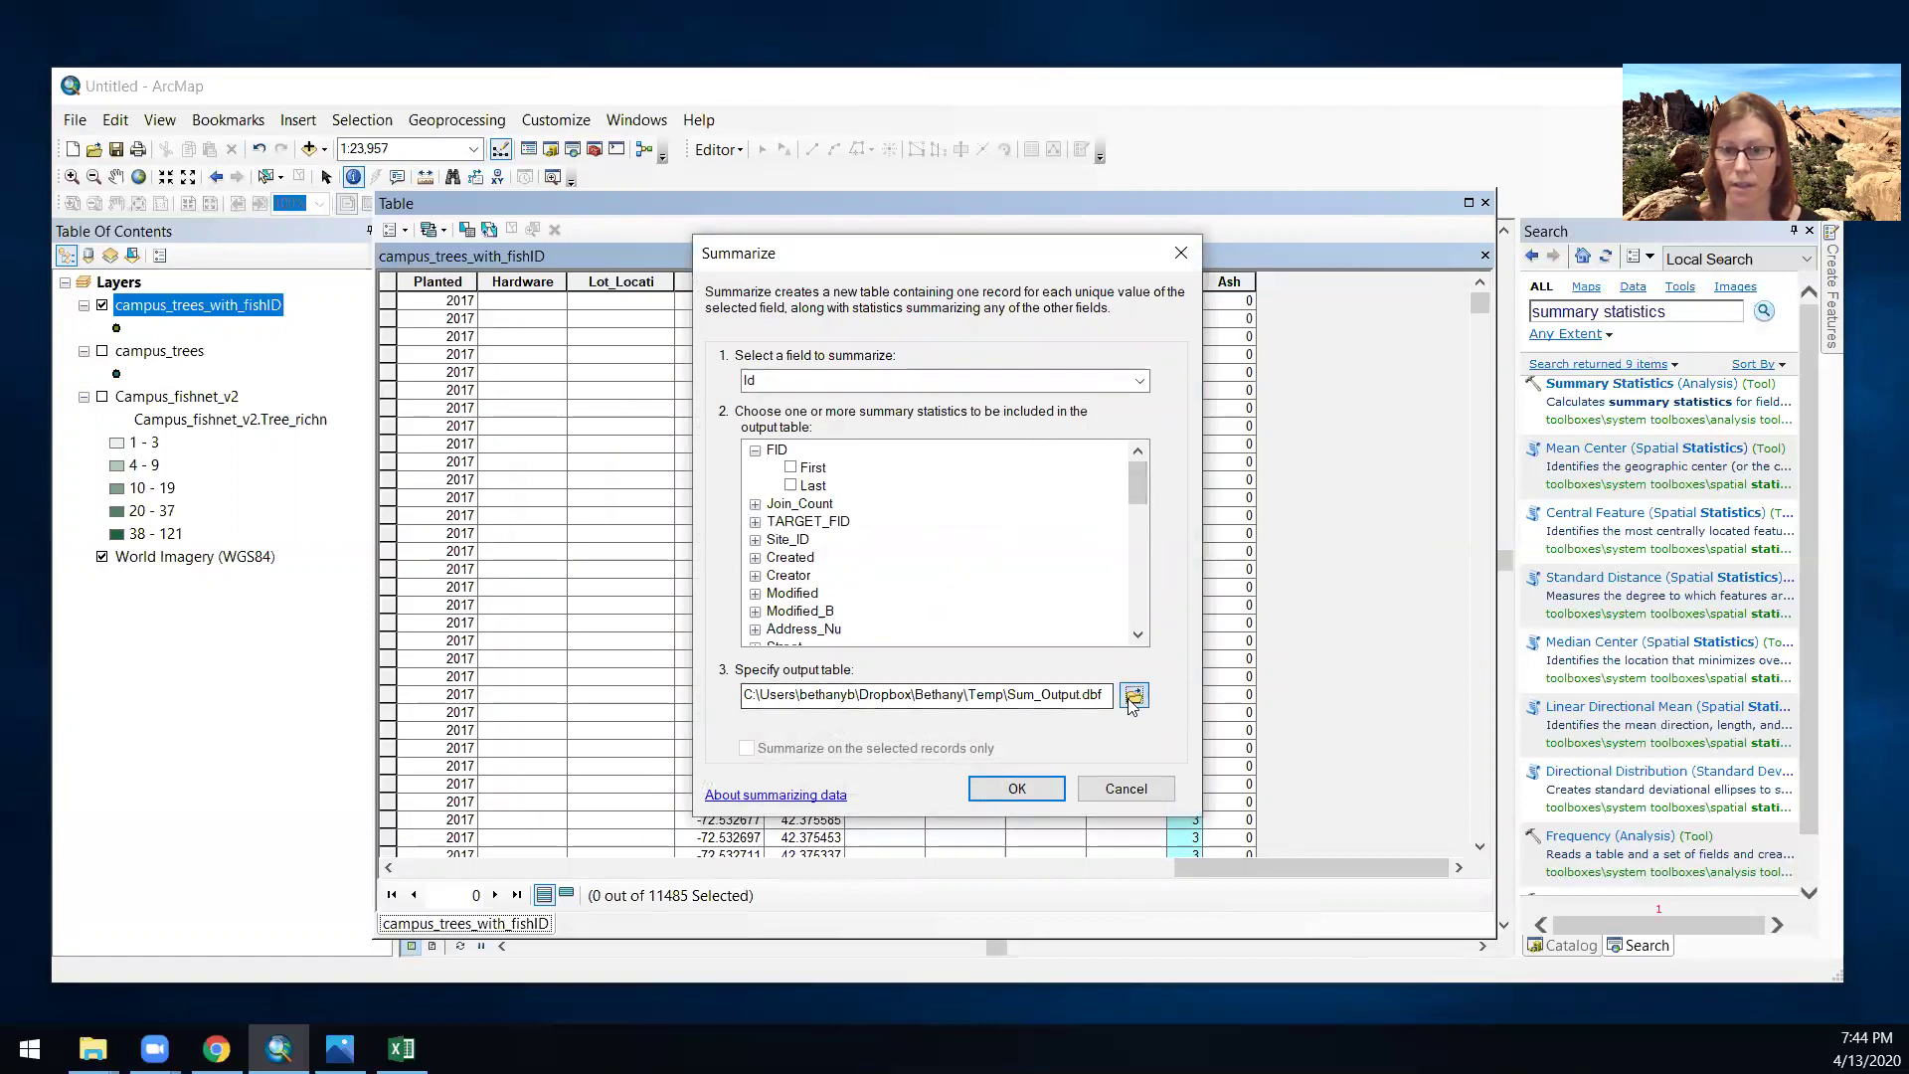
click(985, 694)
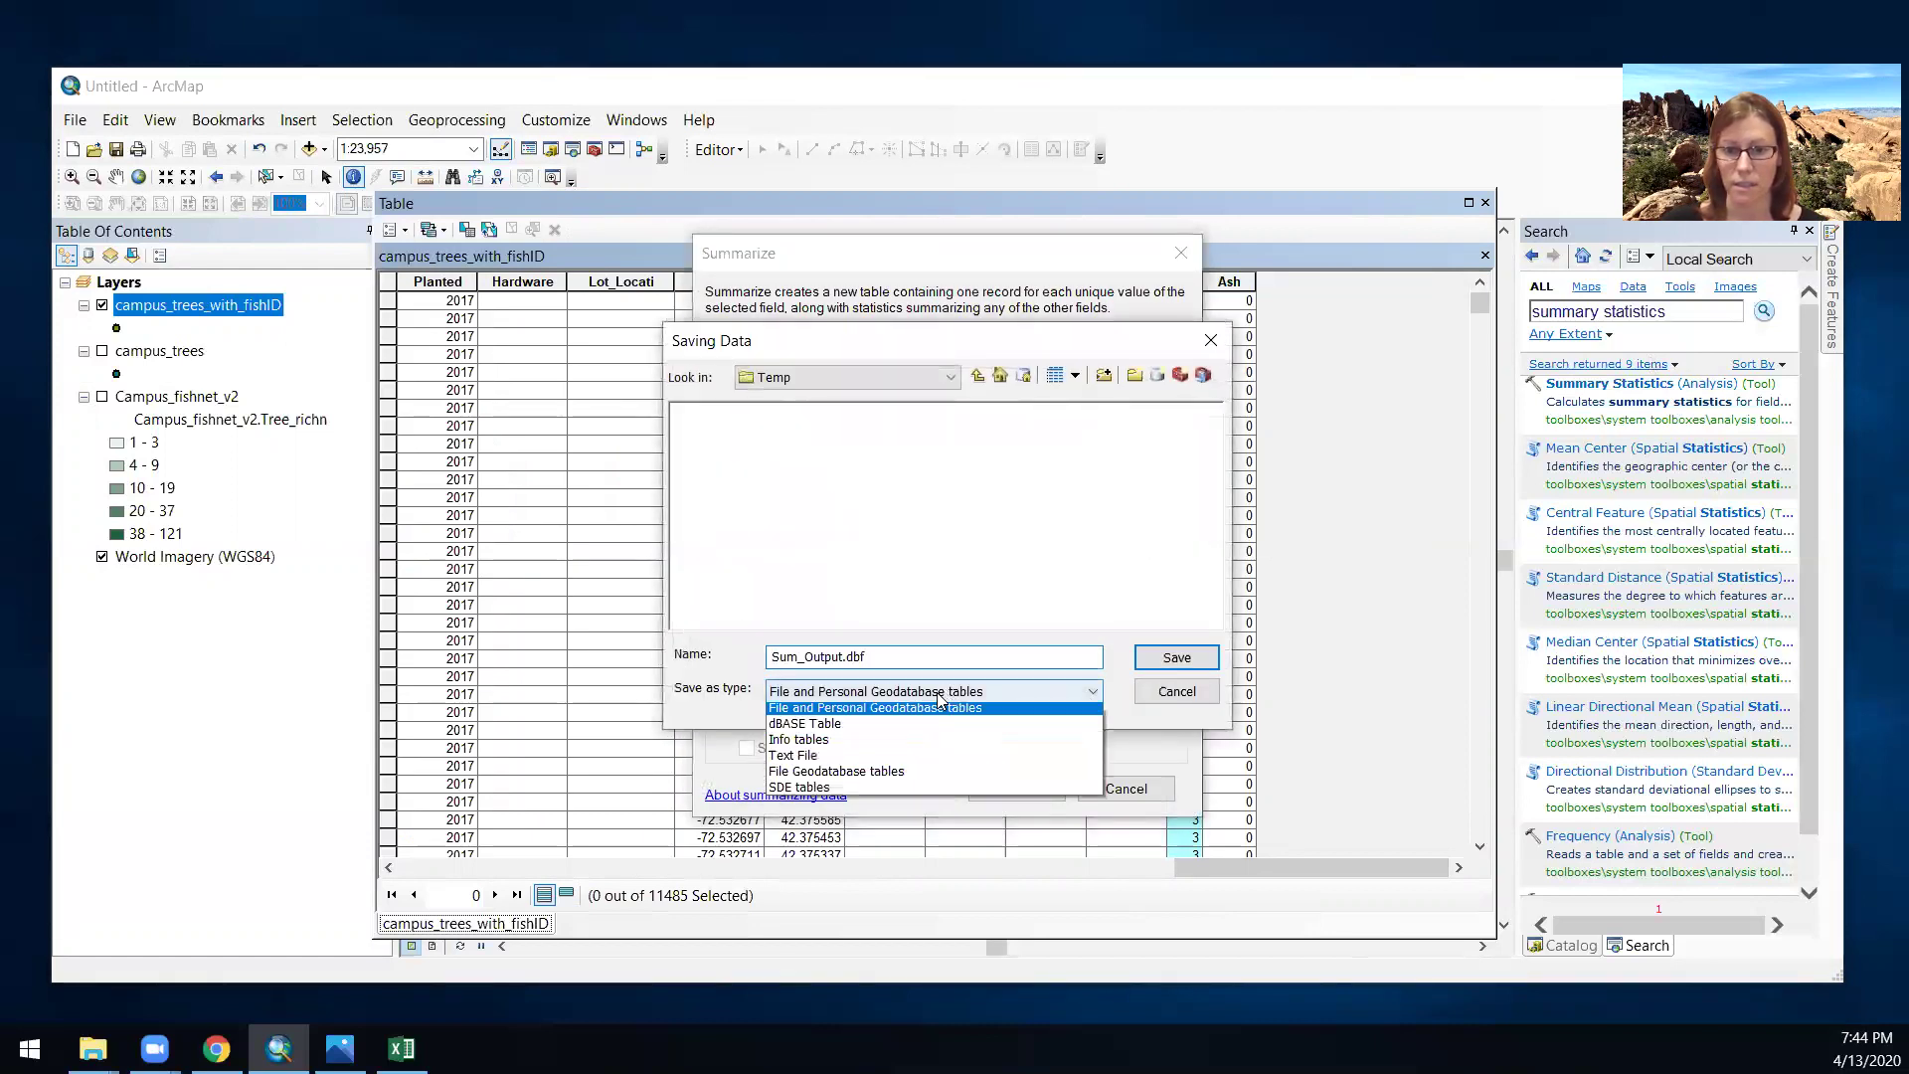
click(901, 768)
click(881, 657)
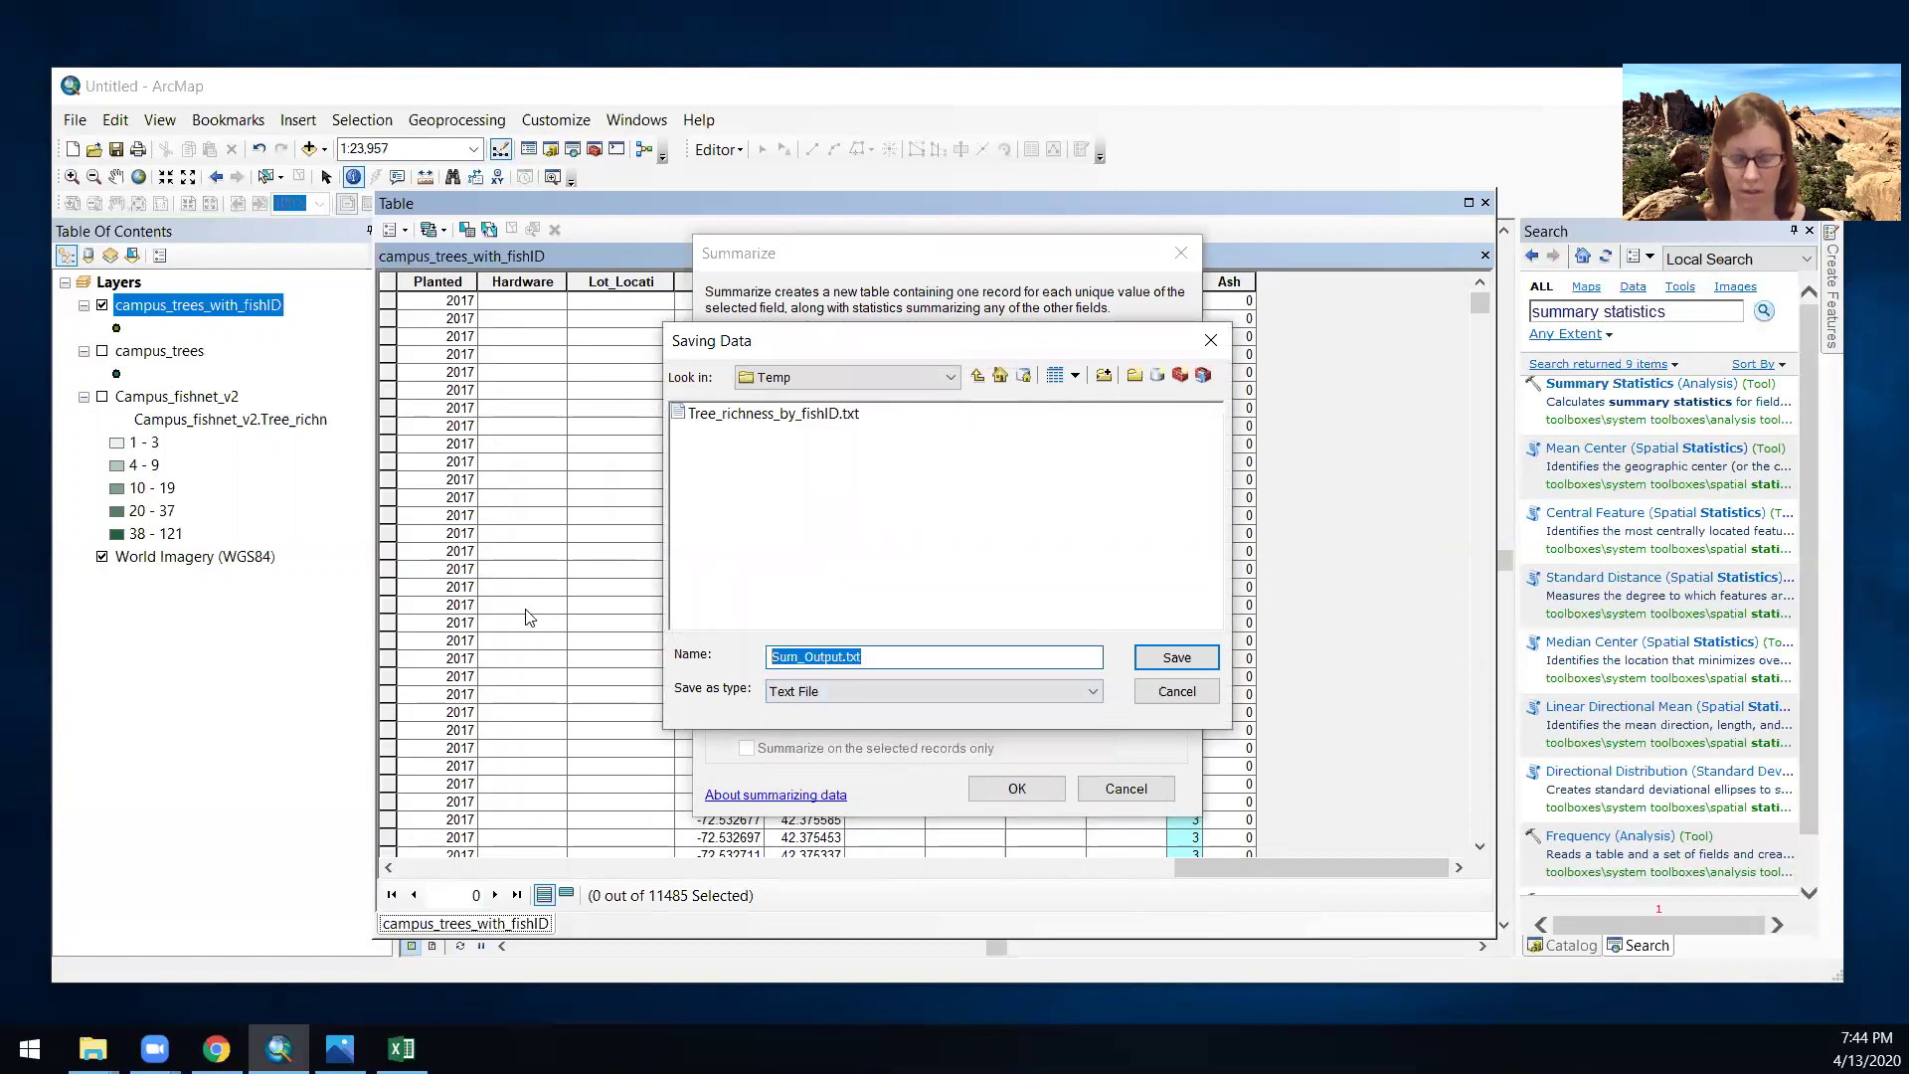
text(P)
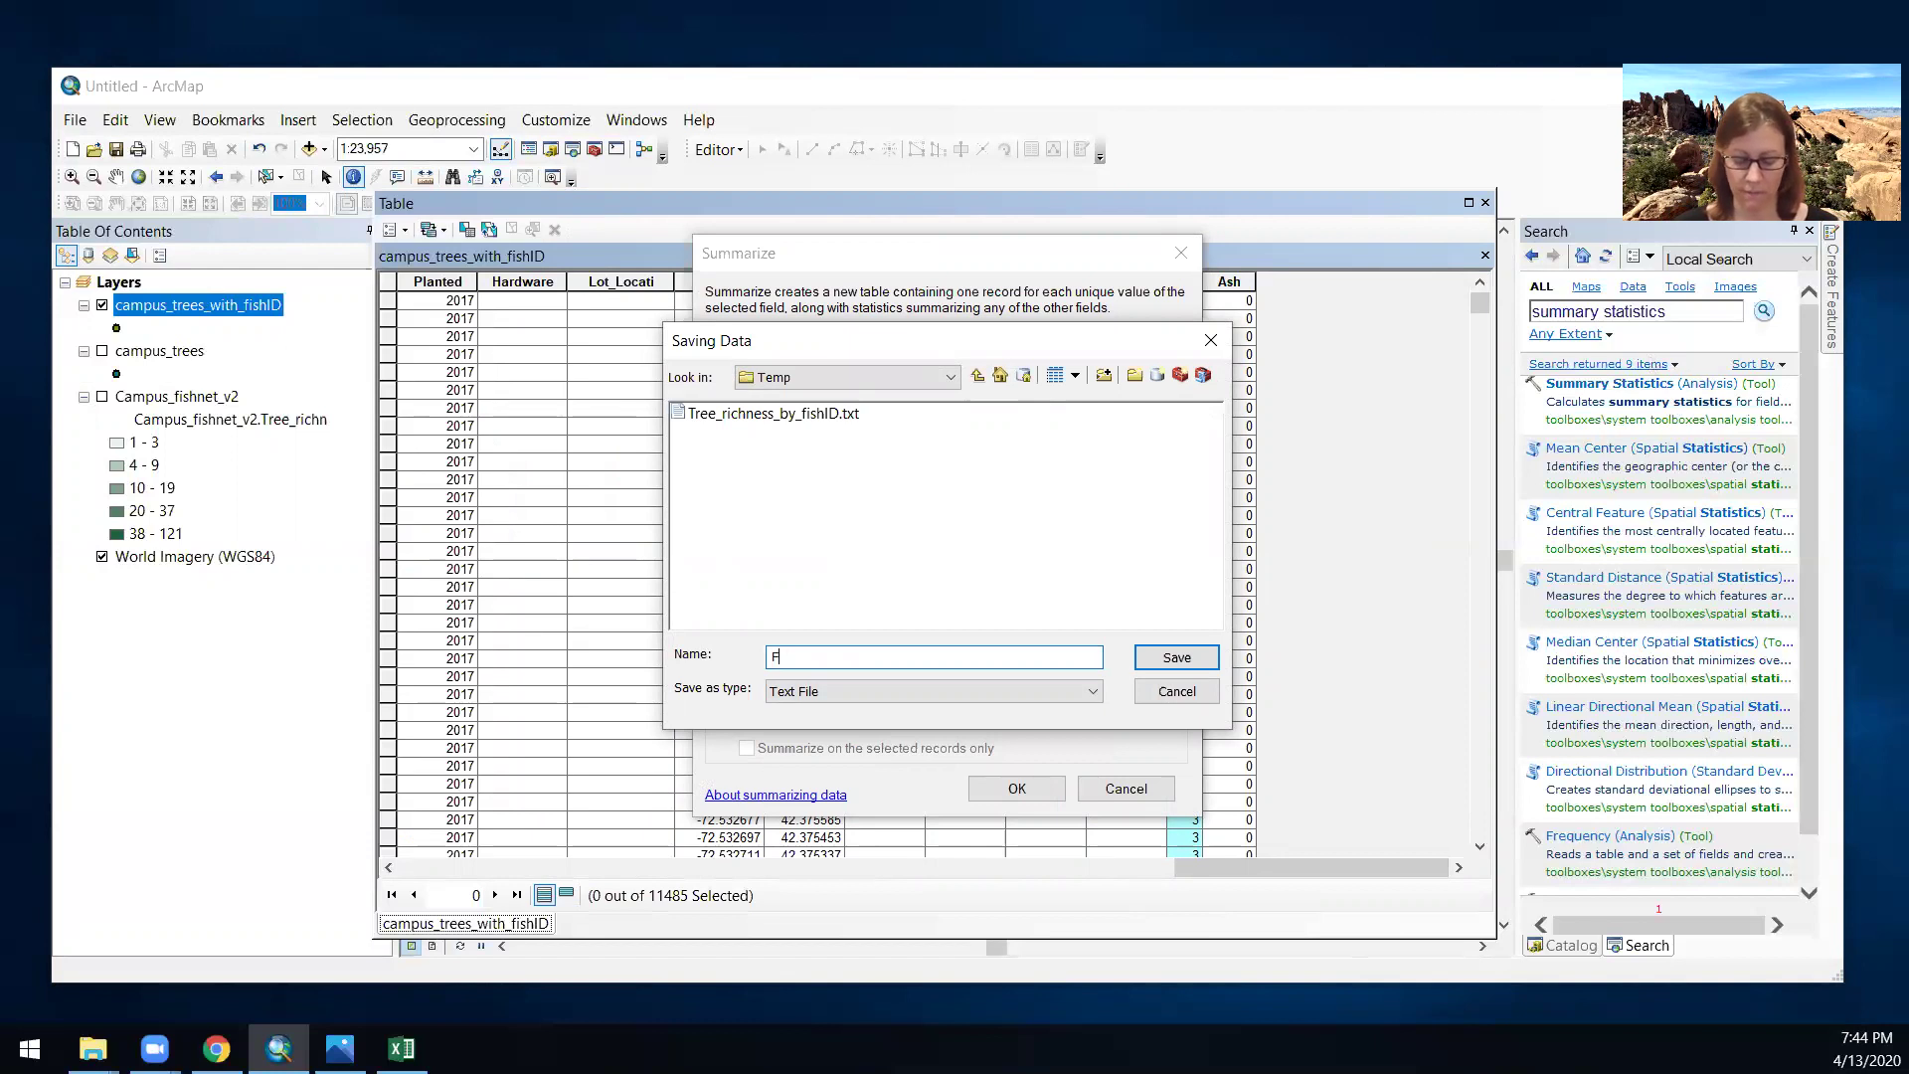
text(raction_ash)
key(Return)
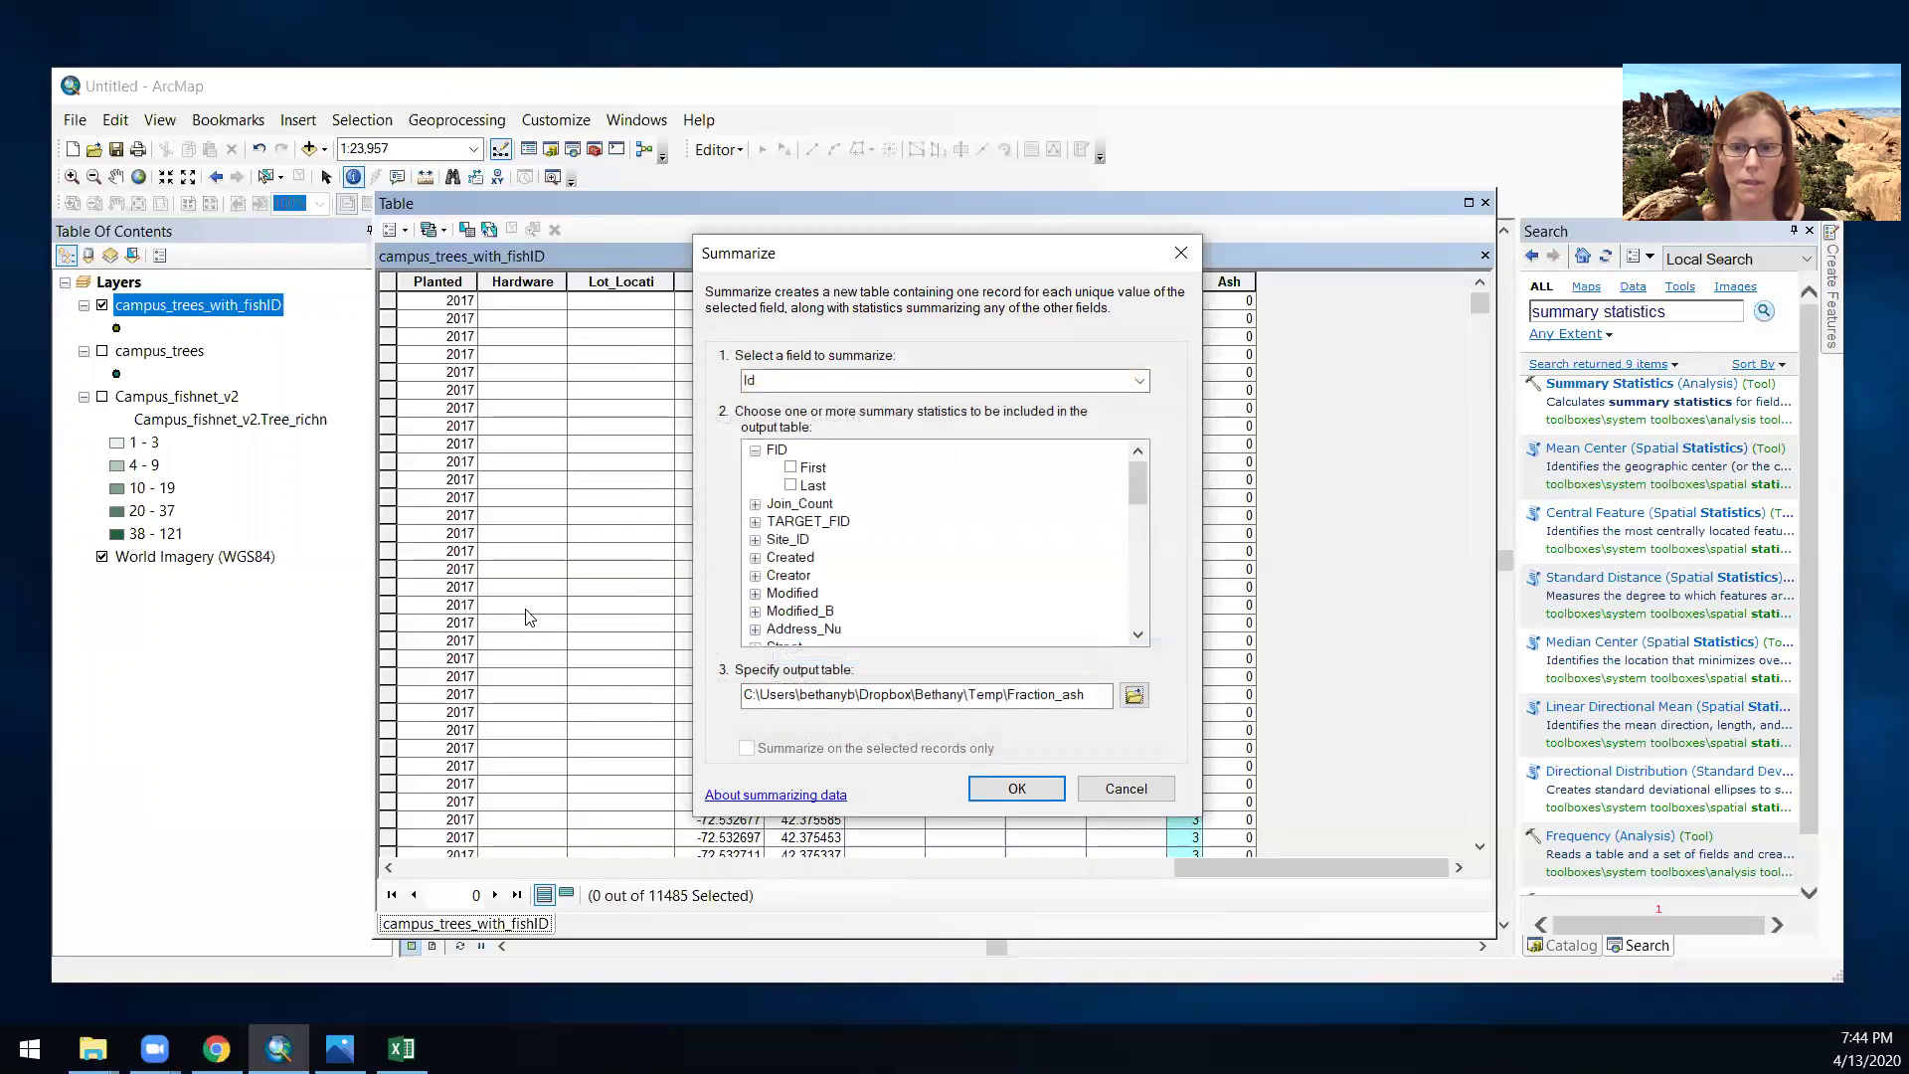
click(1102, 696)
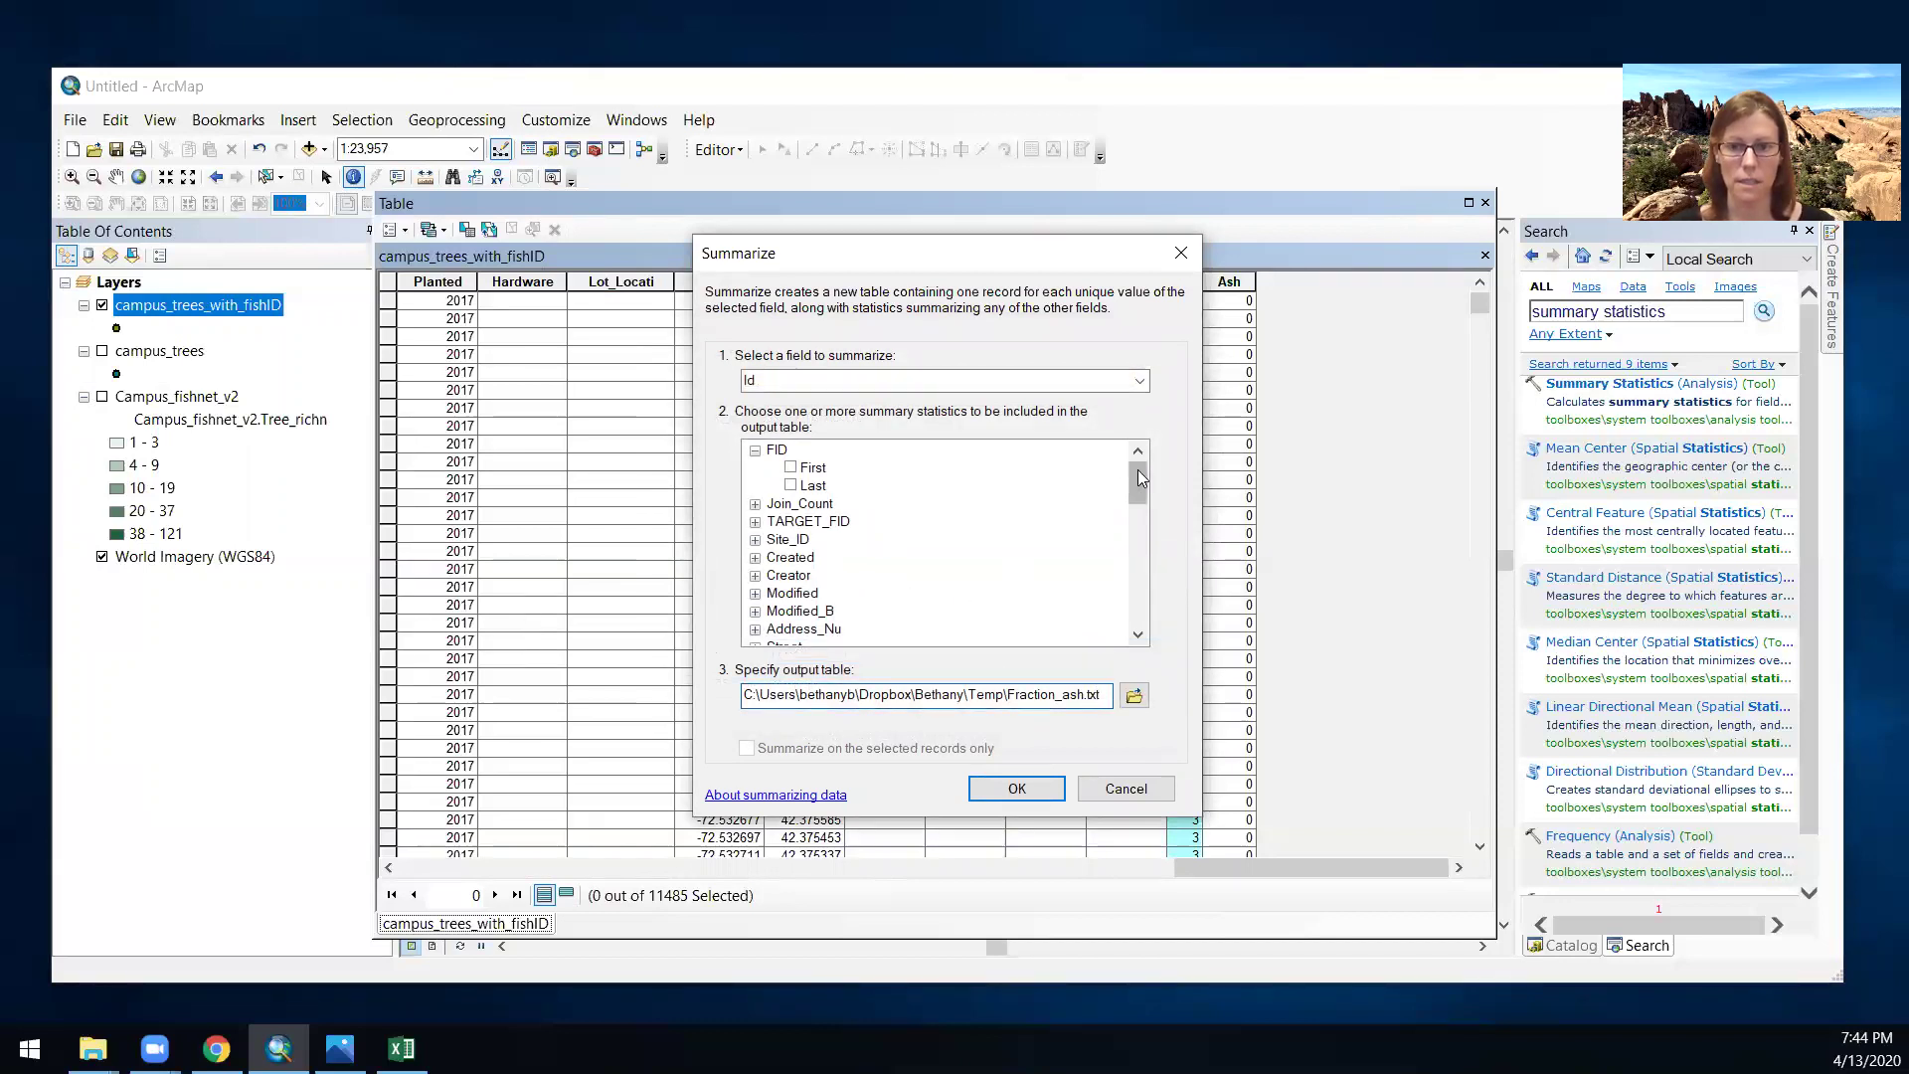
- Include the Average of Ash in the summary, run it and add the result table to the map
drag(1139, 502, 1143, 629)
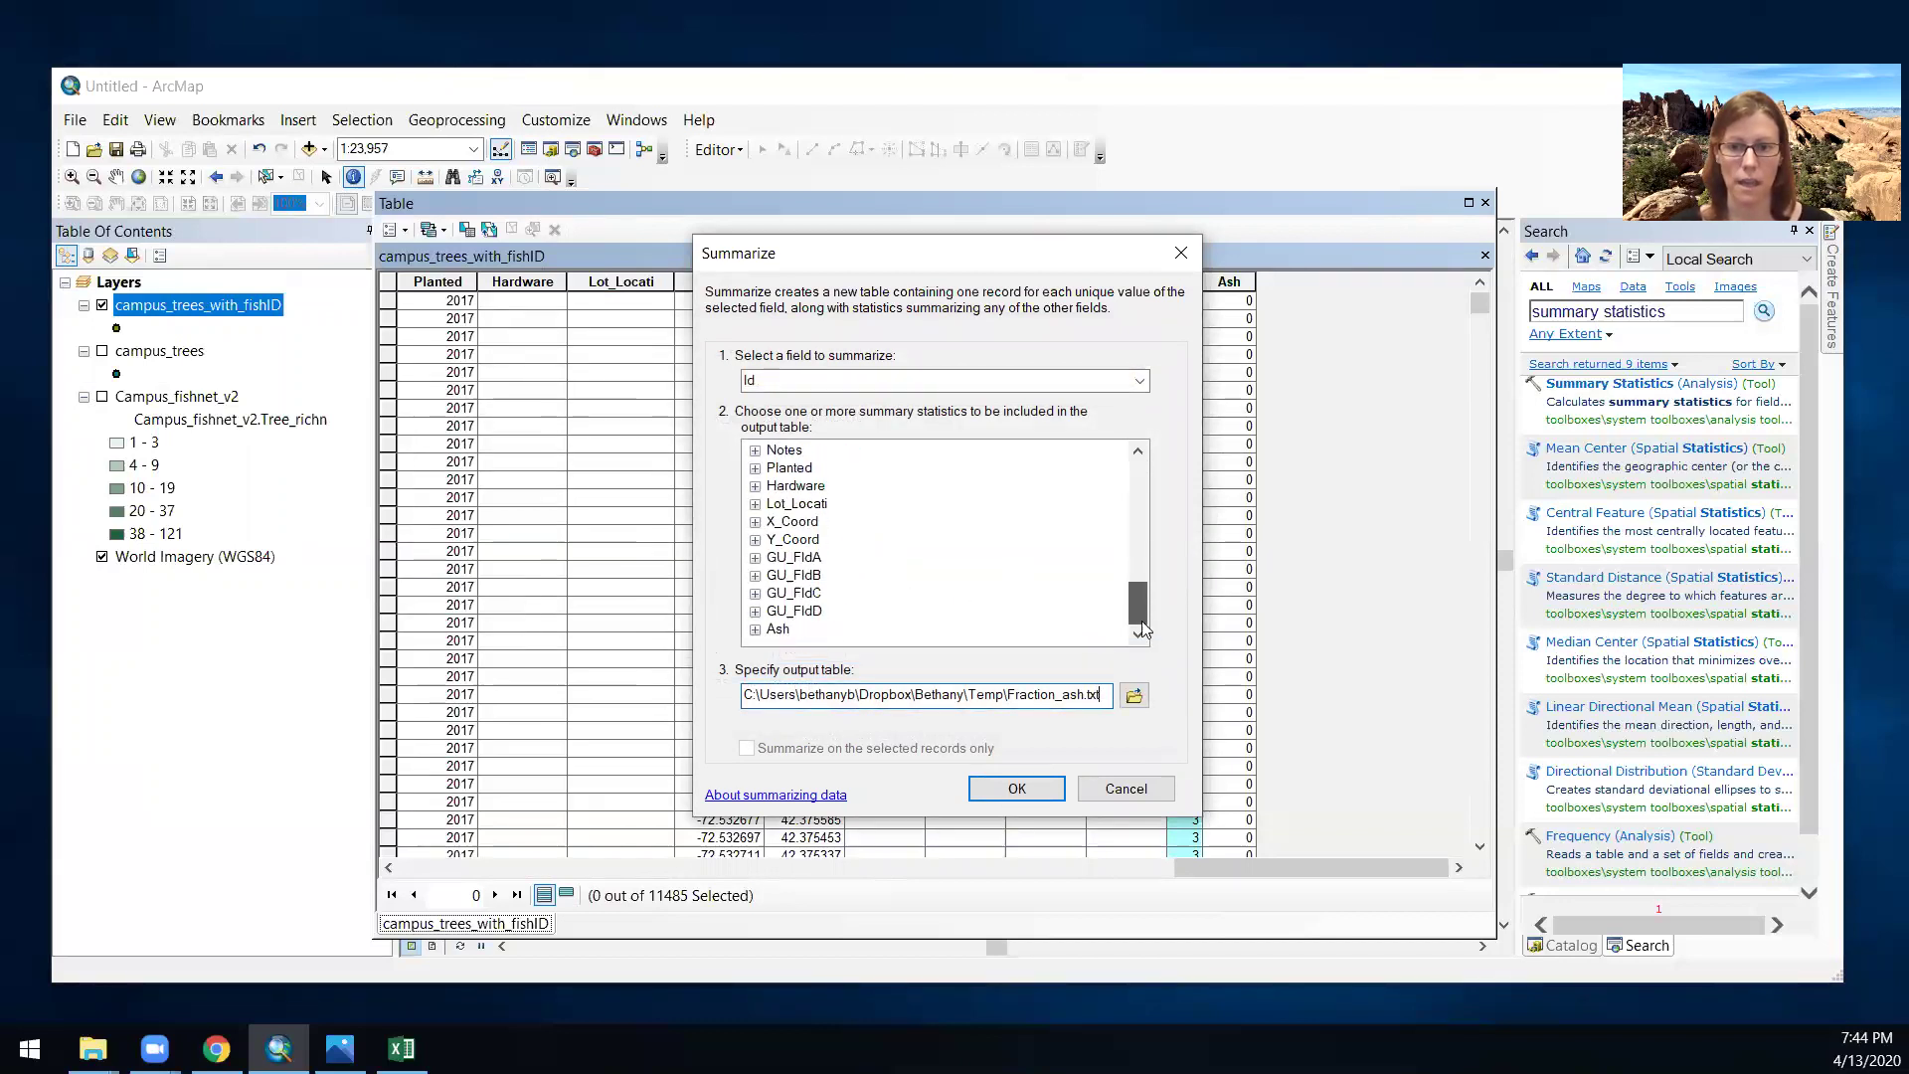
click(756, 630)
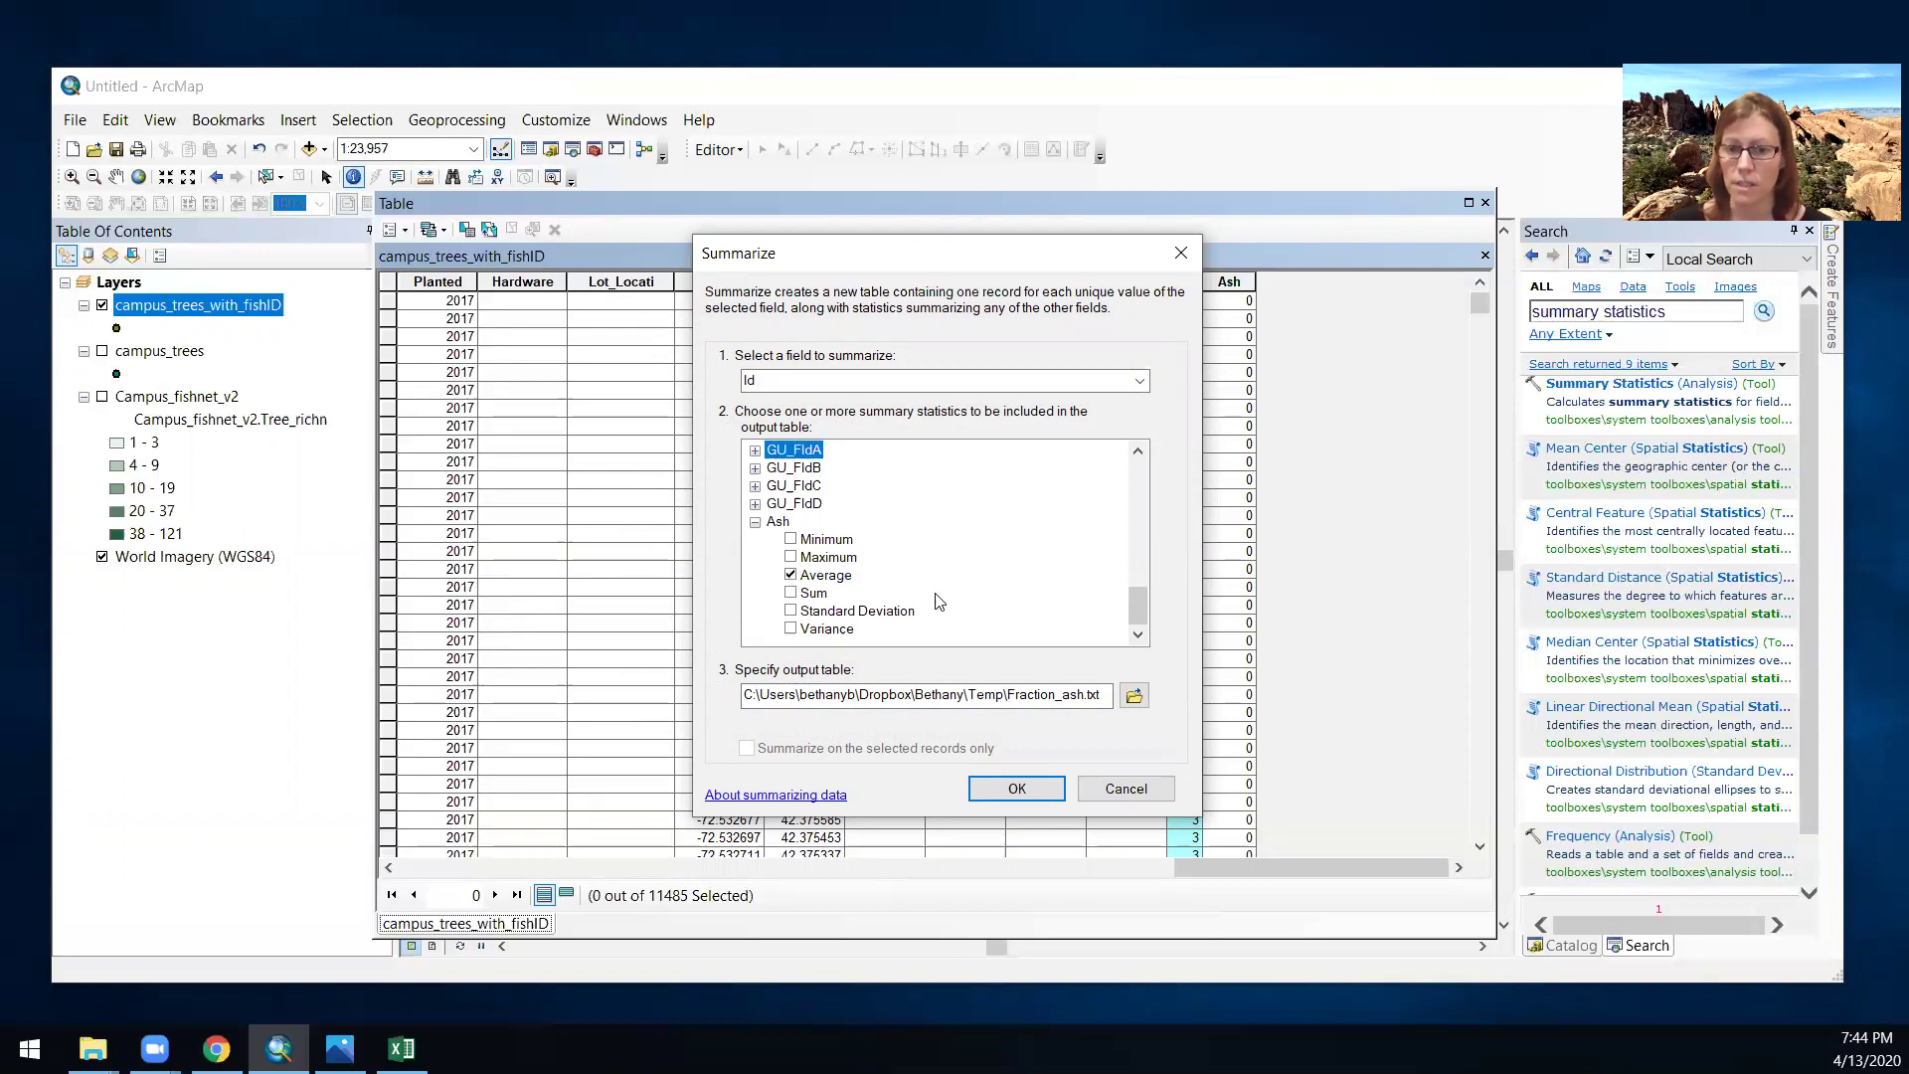
click(1016, 788)
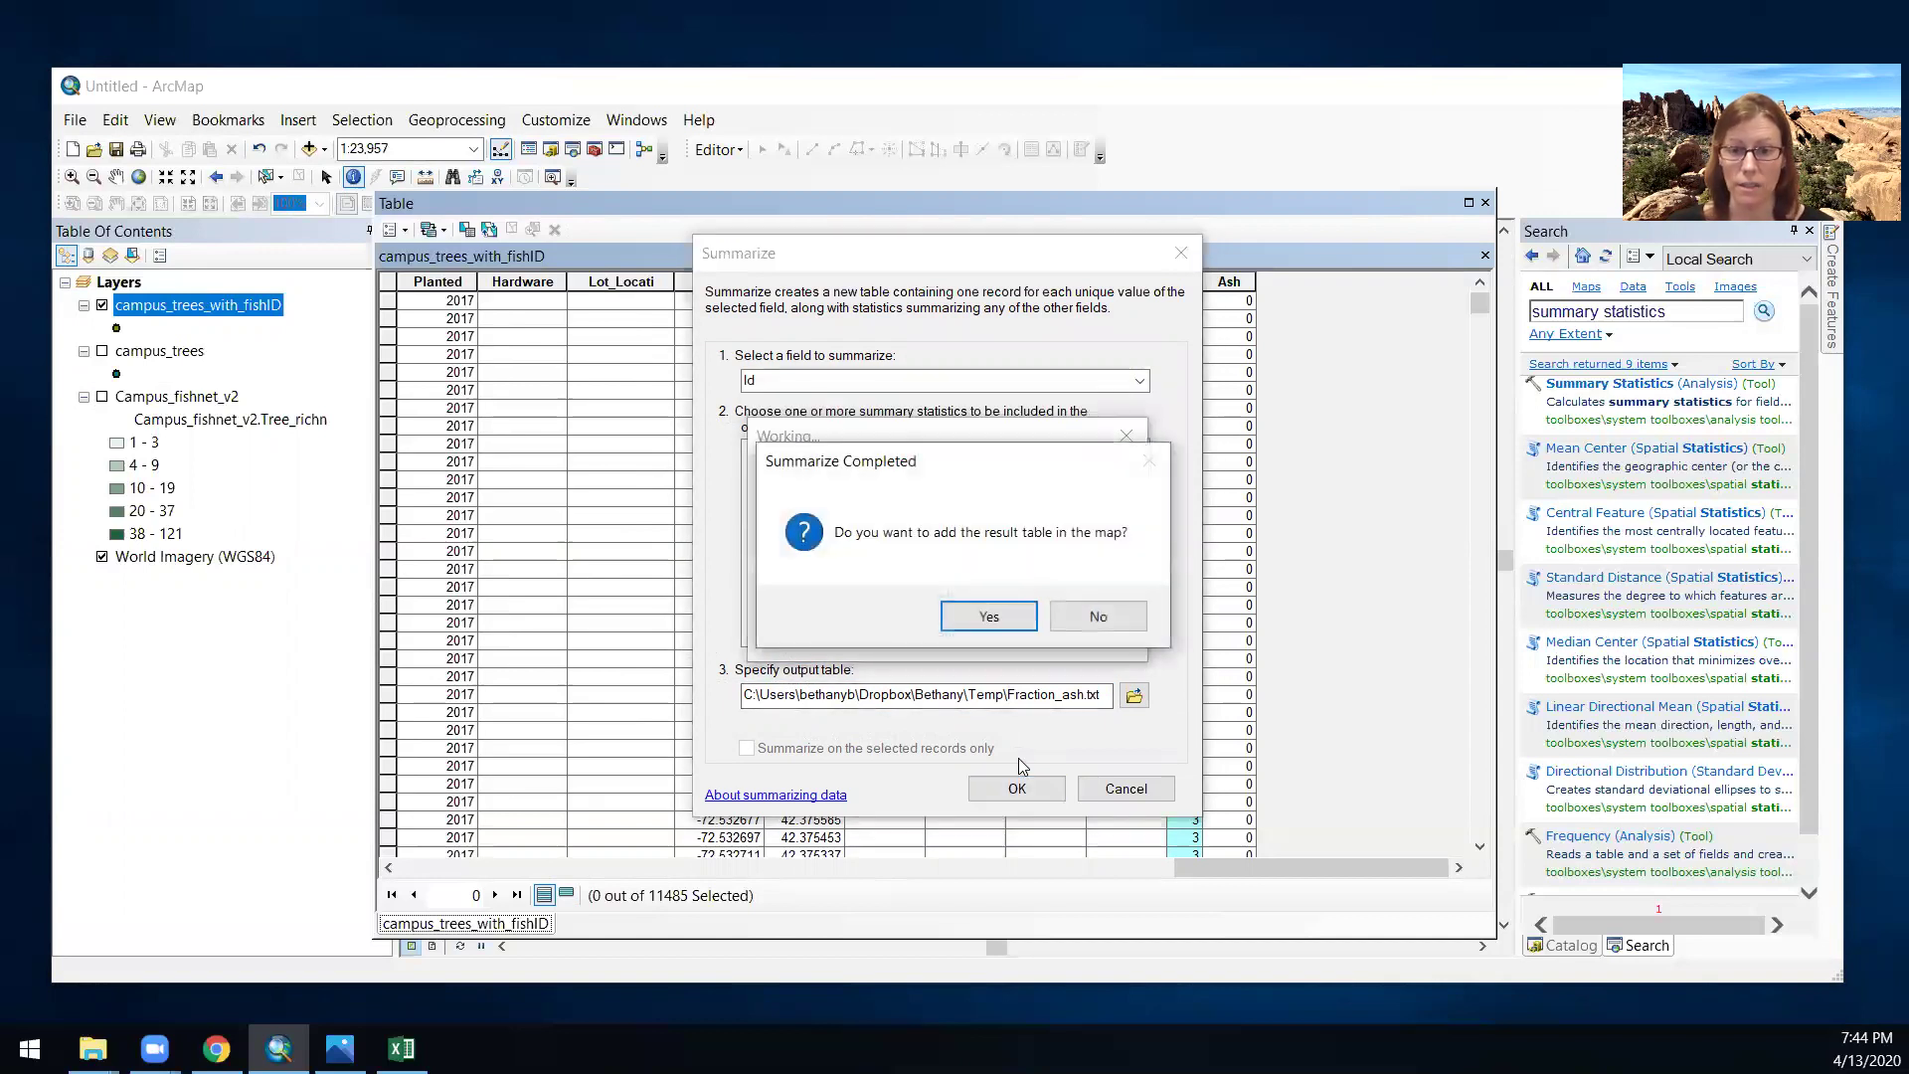
click(989, 617)
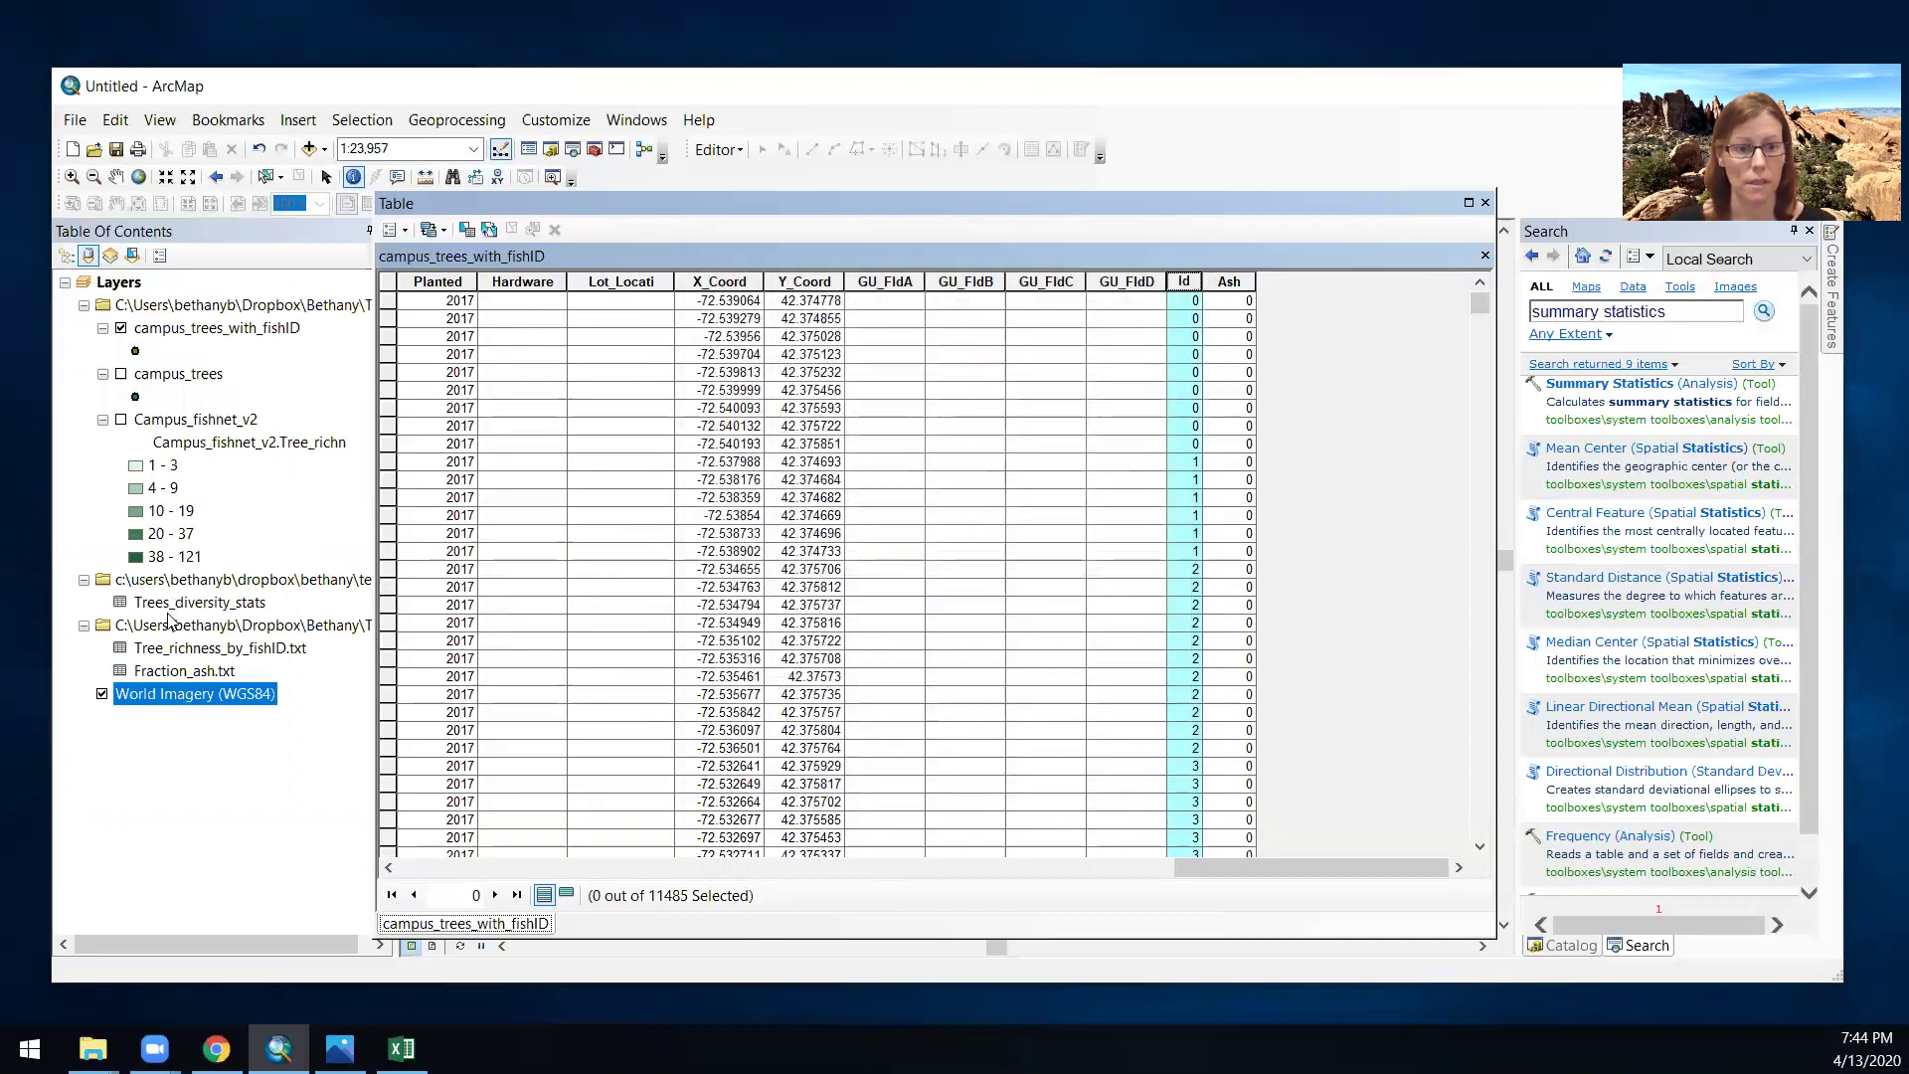
- Examine the Fraction_ash.txt table sorted by Average_Ash in descending order, and close the table
click(173, 681)
right_click(173, 681)
click(213, 691)
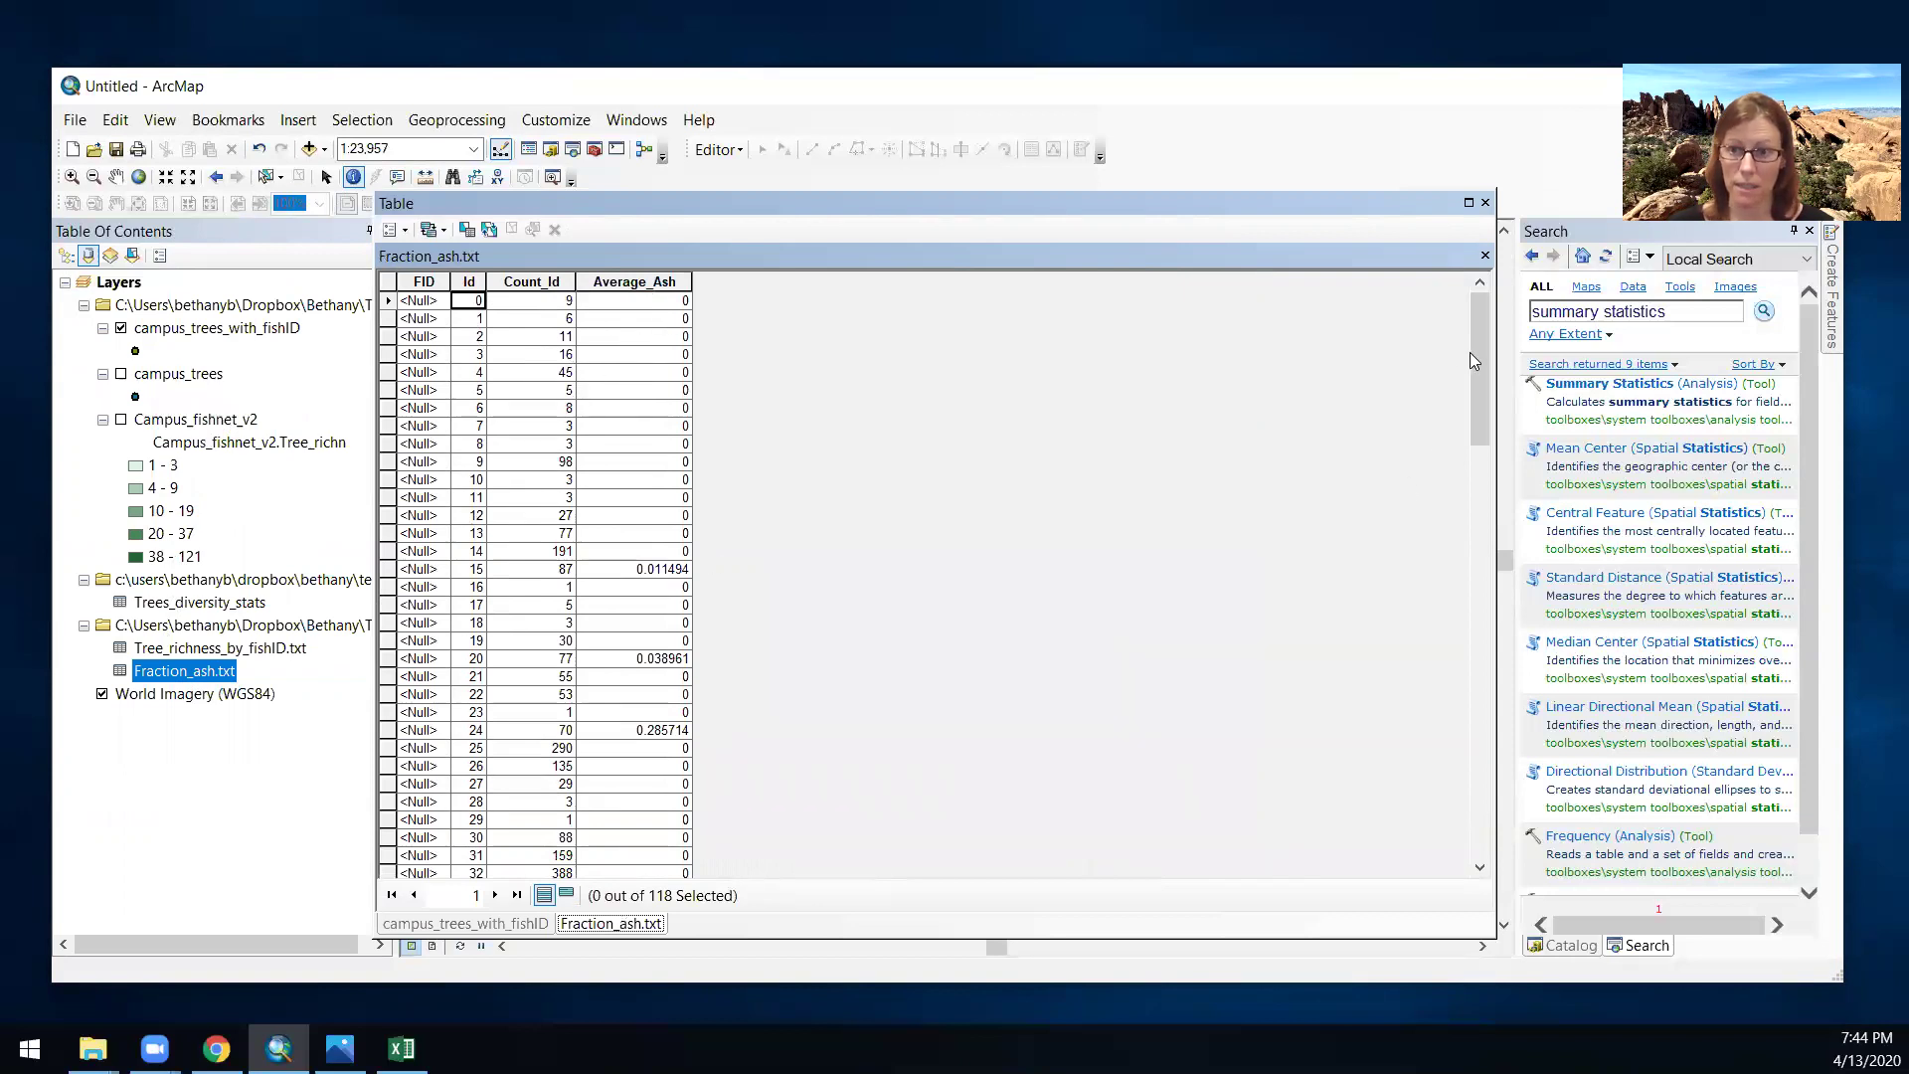
right_click(666, 282)
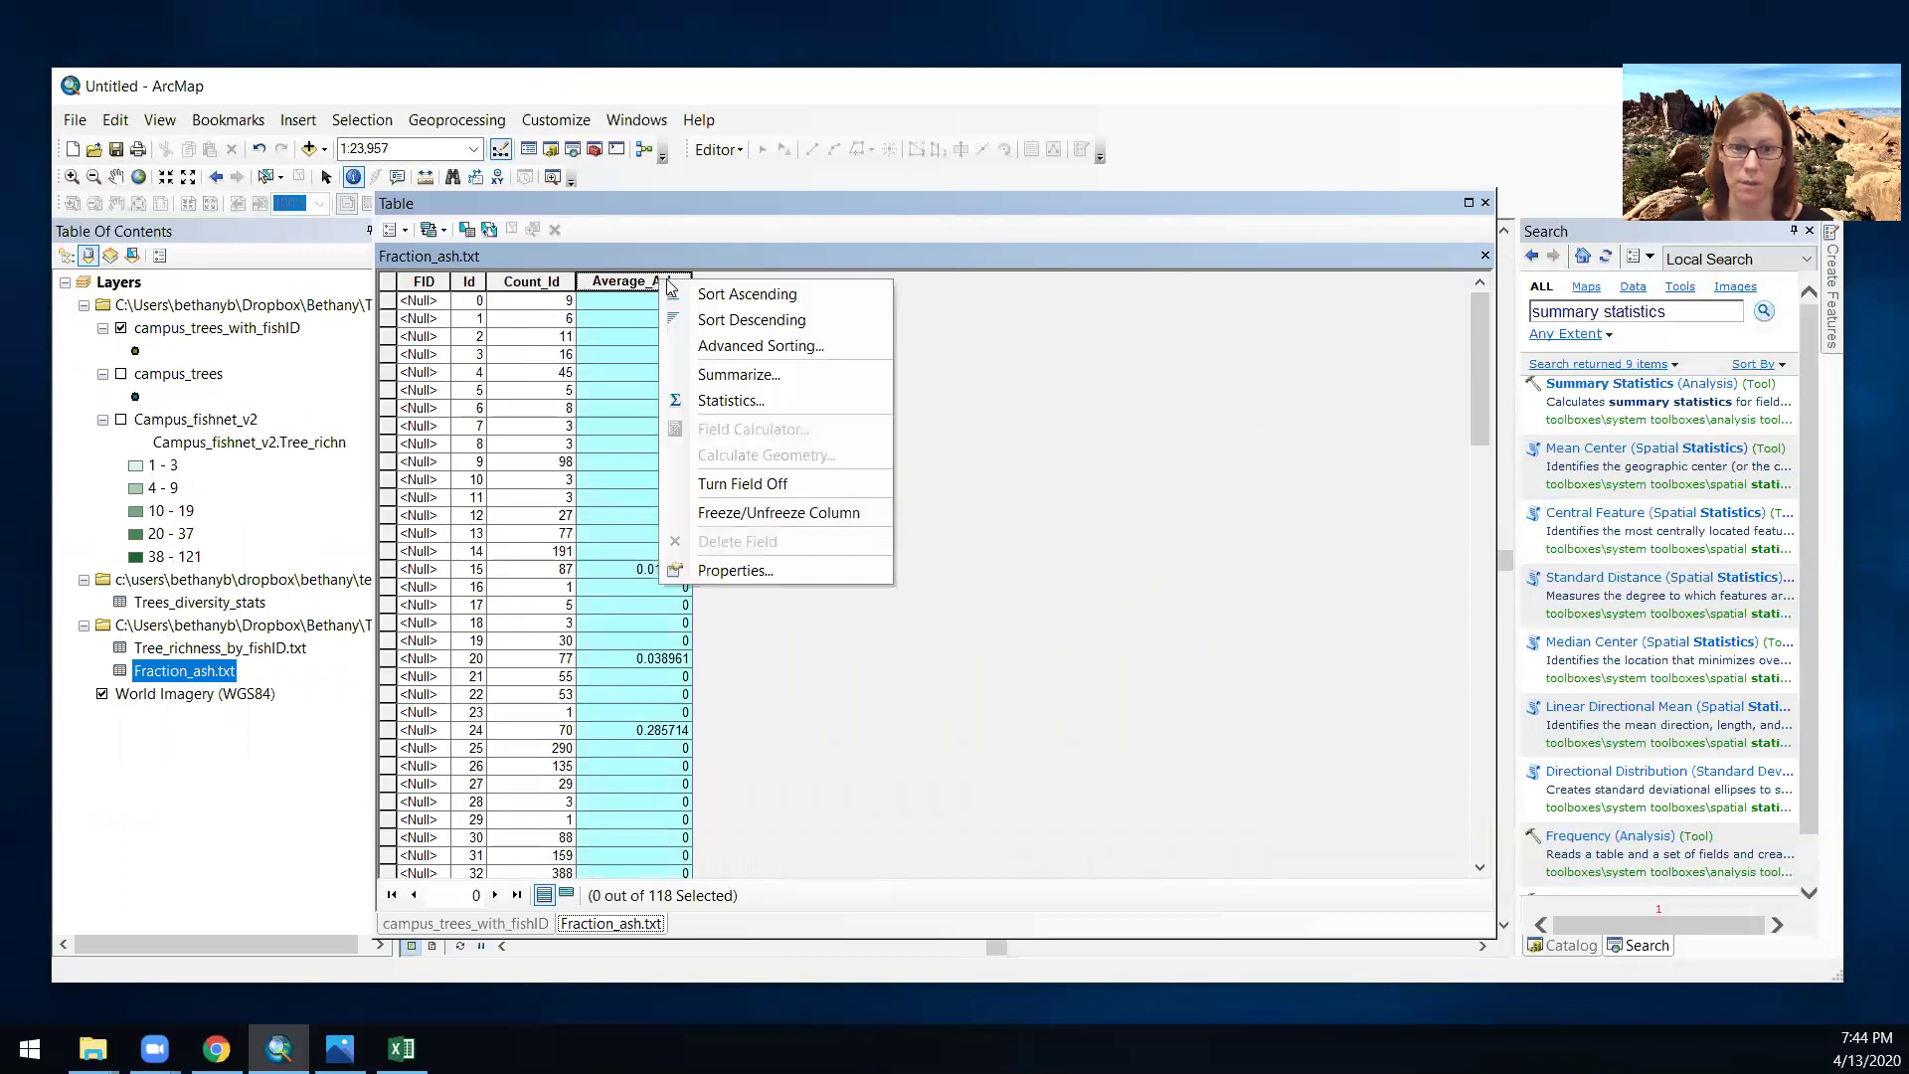
click(692, 319)
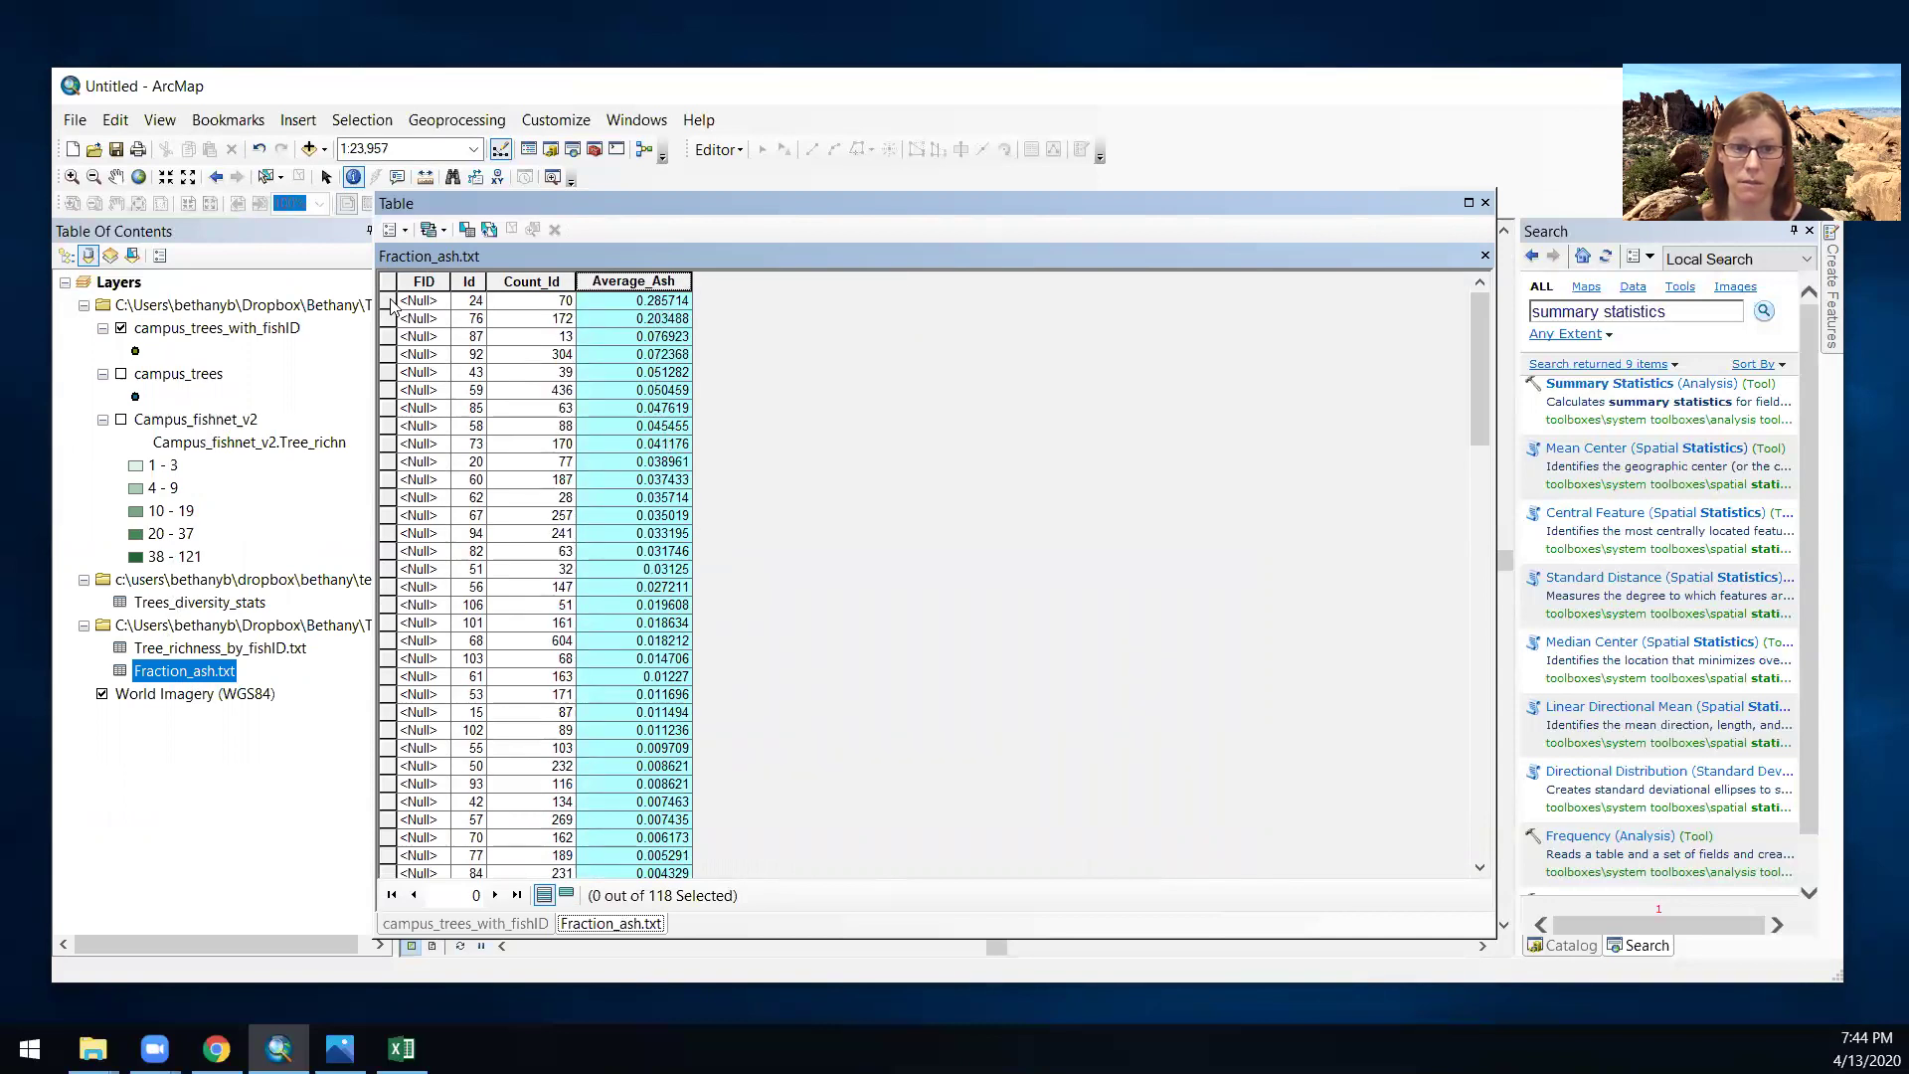
click(1485, 203)
- Join the Fraction_ash.txt table to the Campus_fishnet_v2 layer on the Id field, keeping all records
right_click(239, 421)
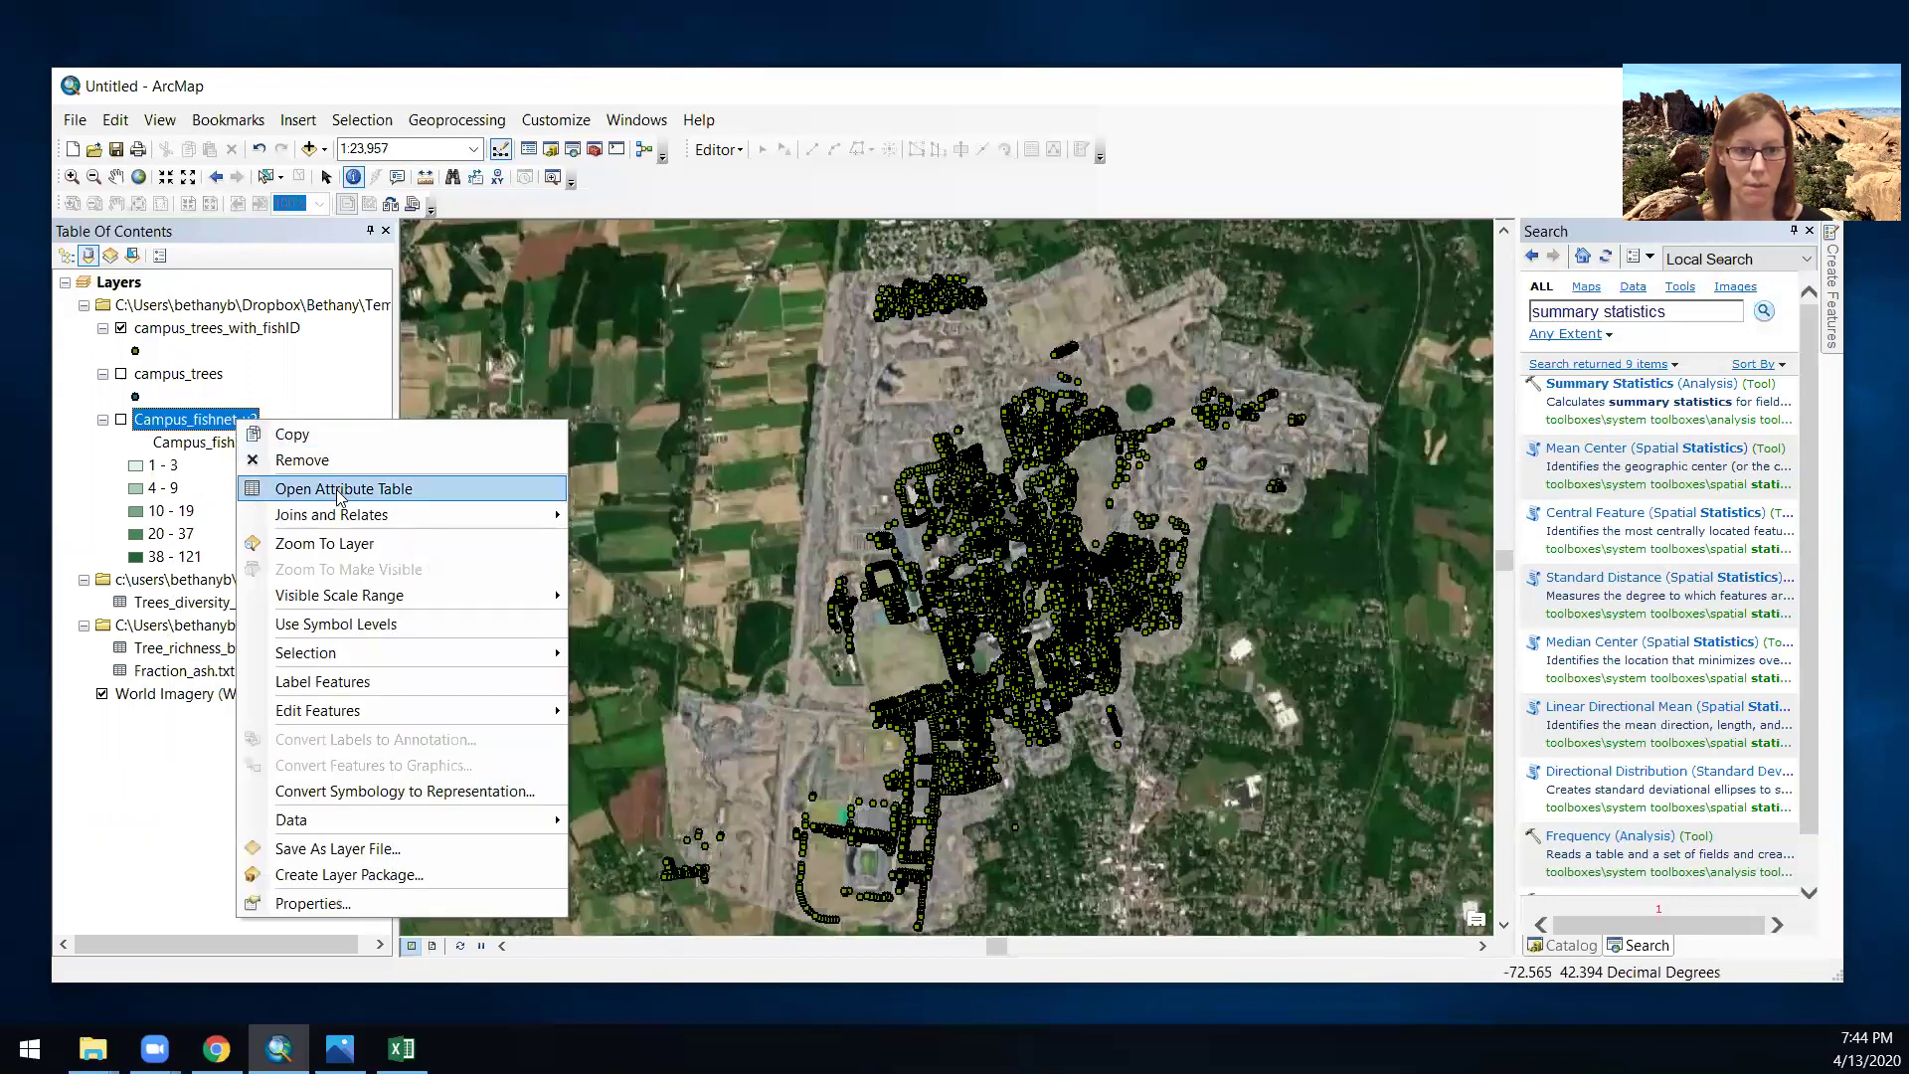
mouse_move(517, 514)
click(637, 515)
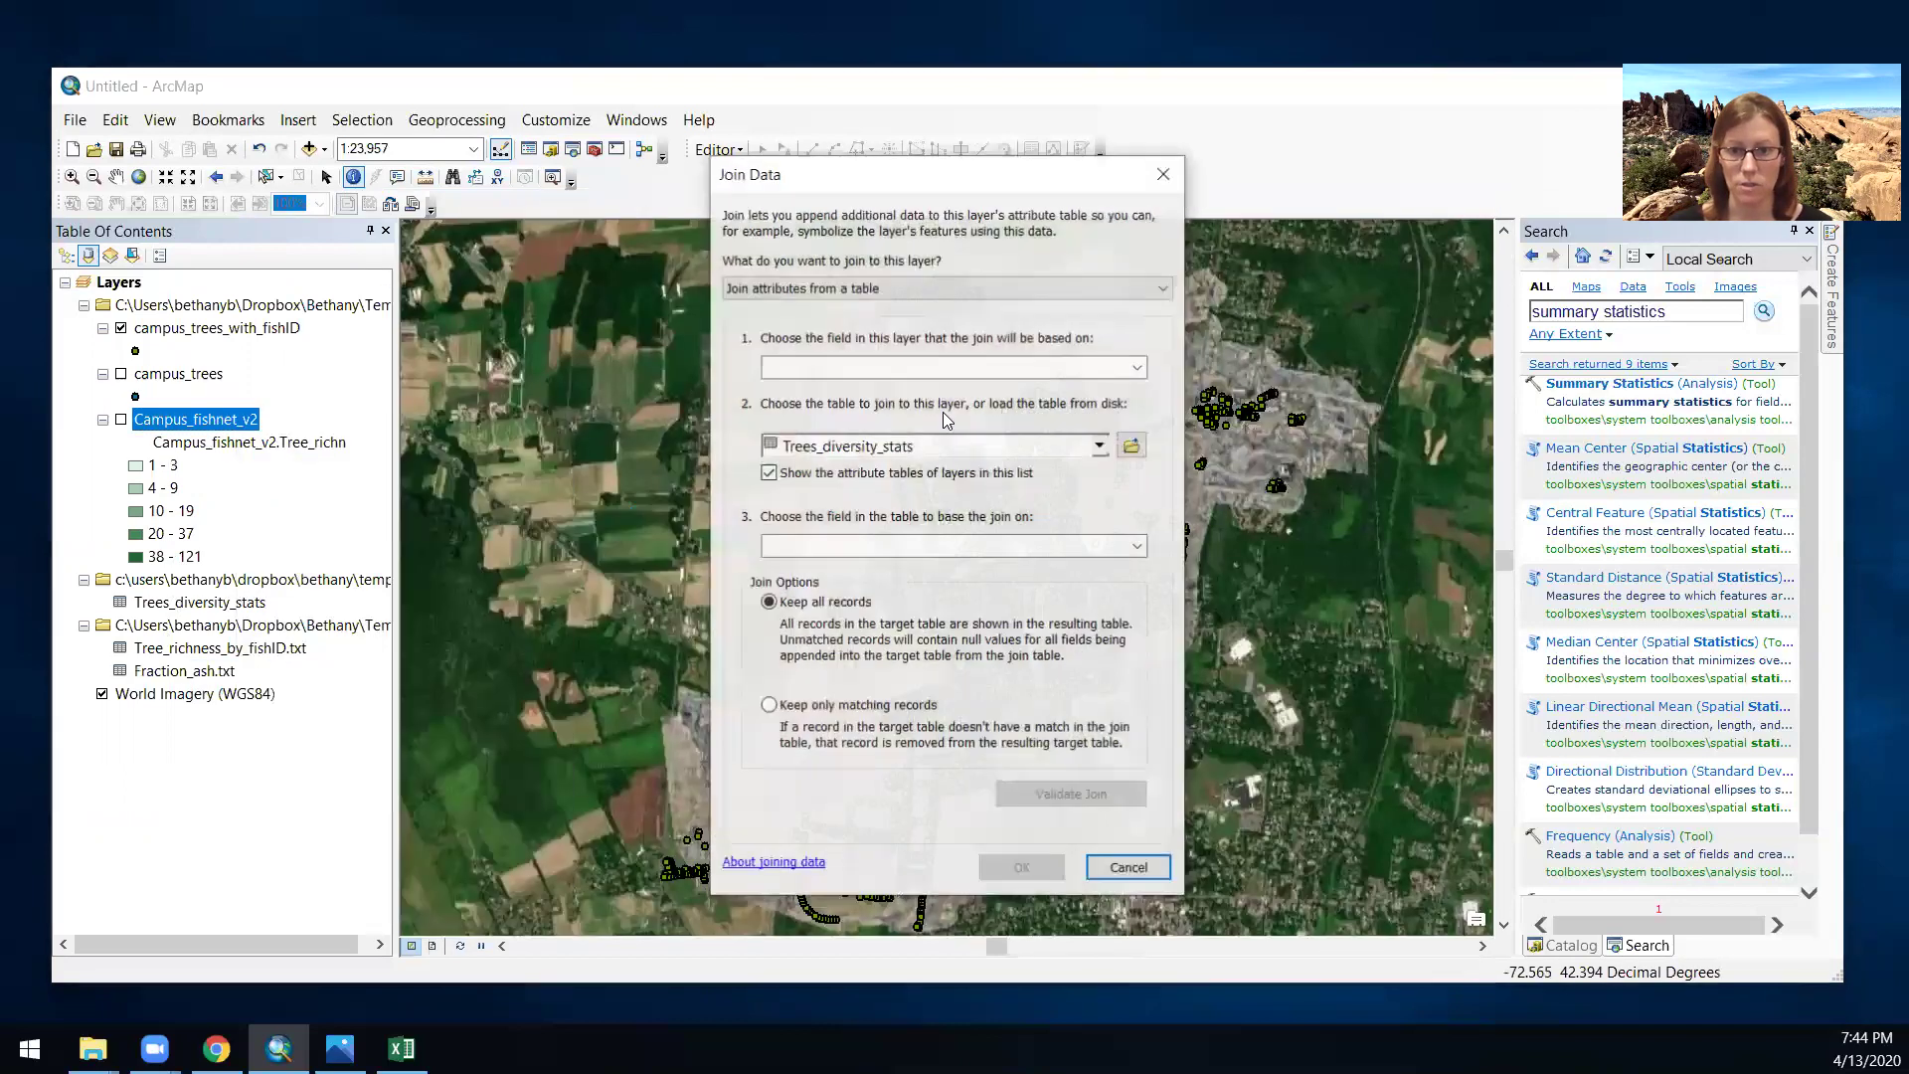
click(1052, 450)
click(879, 507)
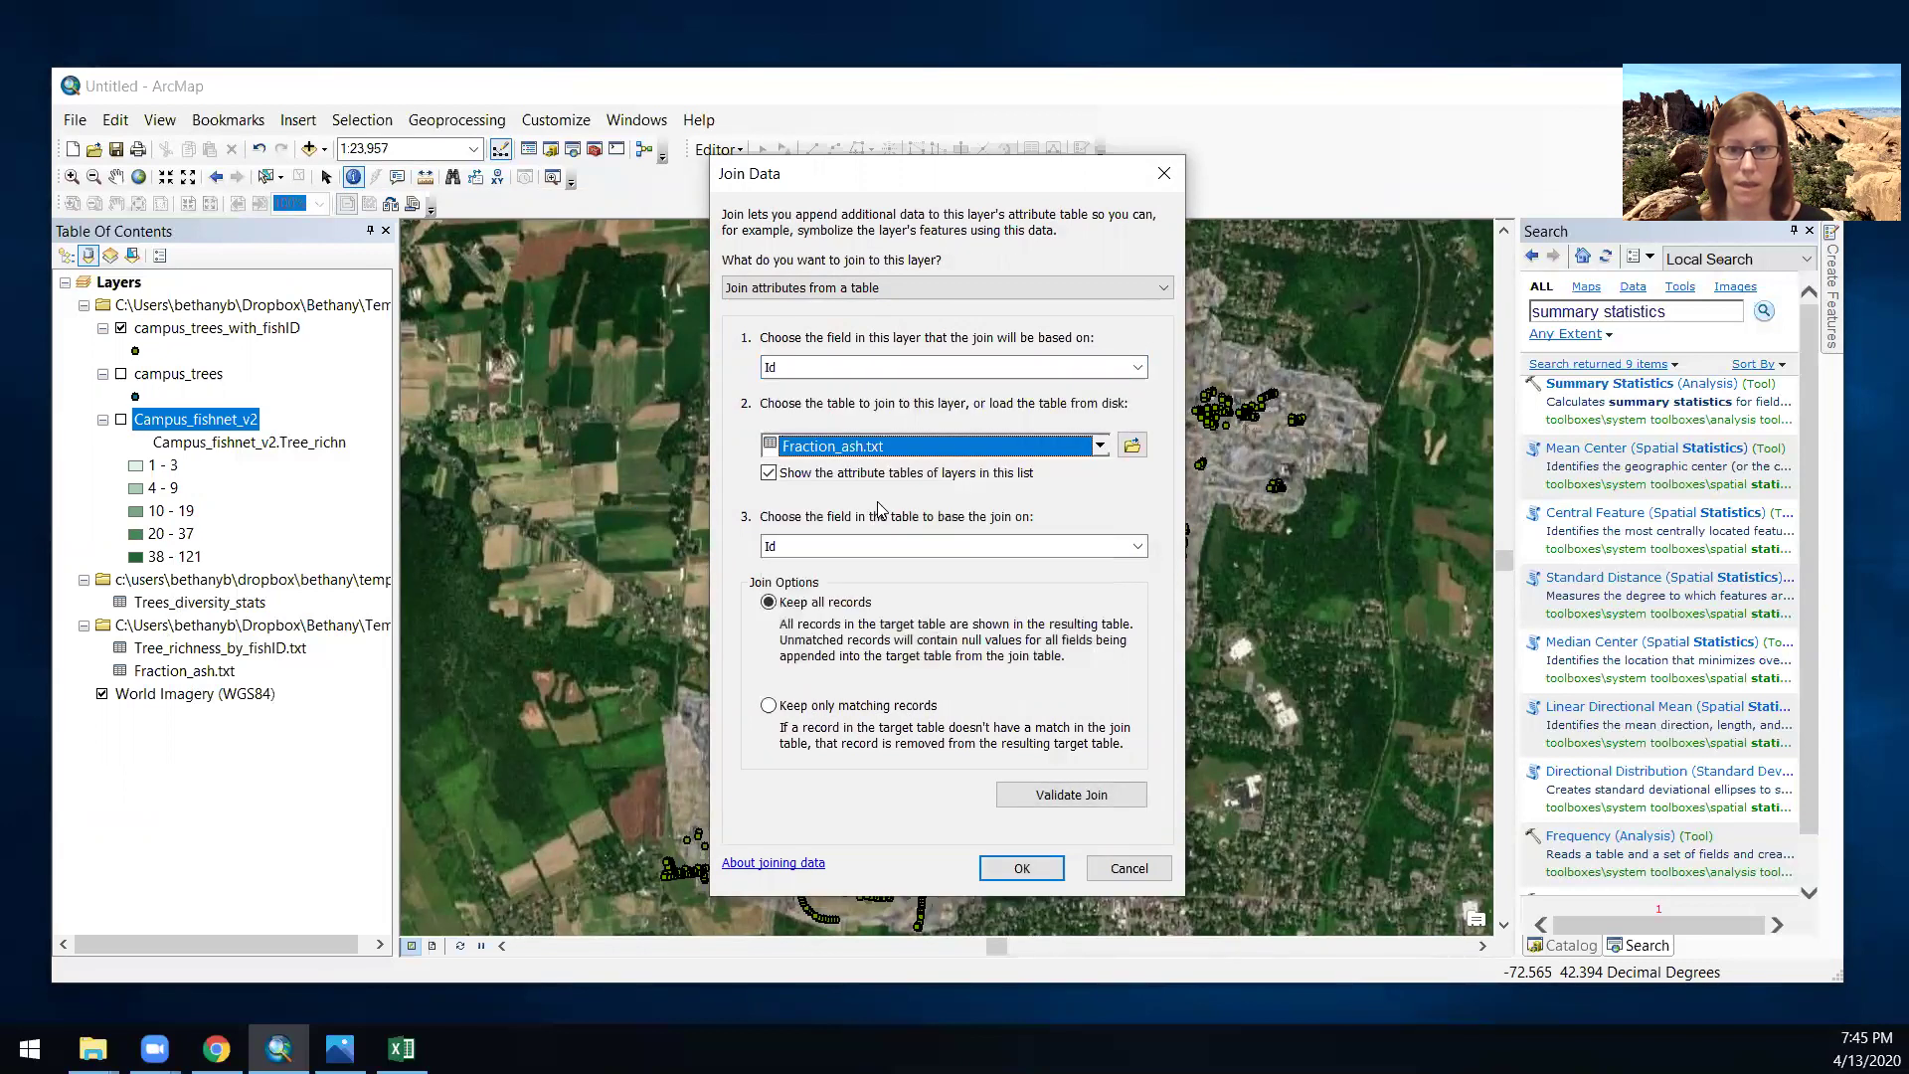
click(1021, 867)
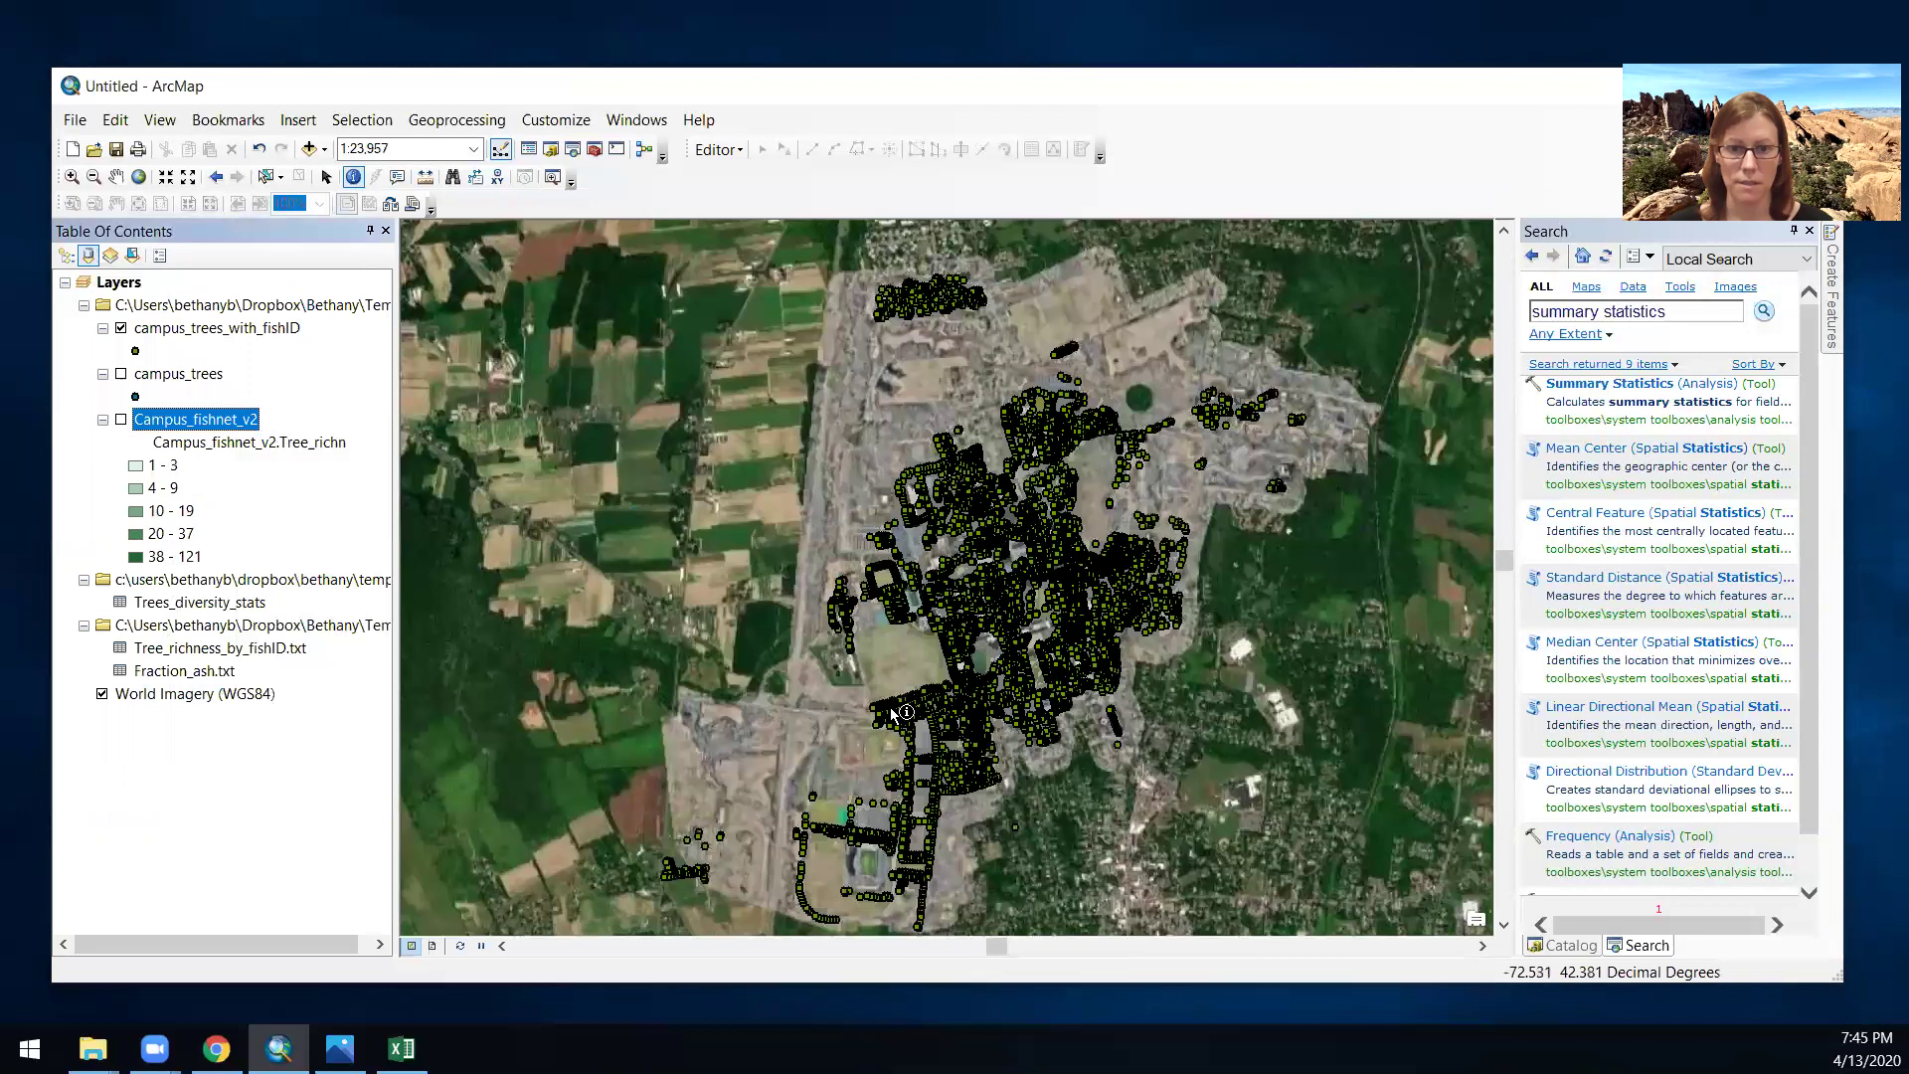
- Add a Float field named Pct_ash to the Campus_fishnet_v2 attribute table
right_click(200, 422)
click(303, 487)
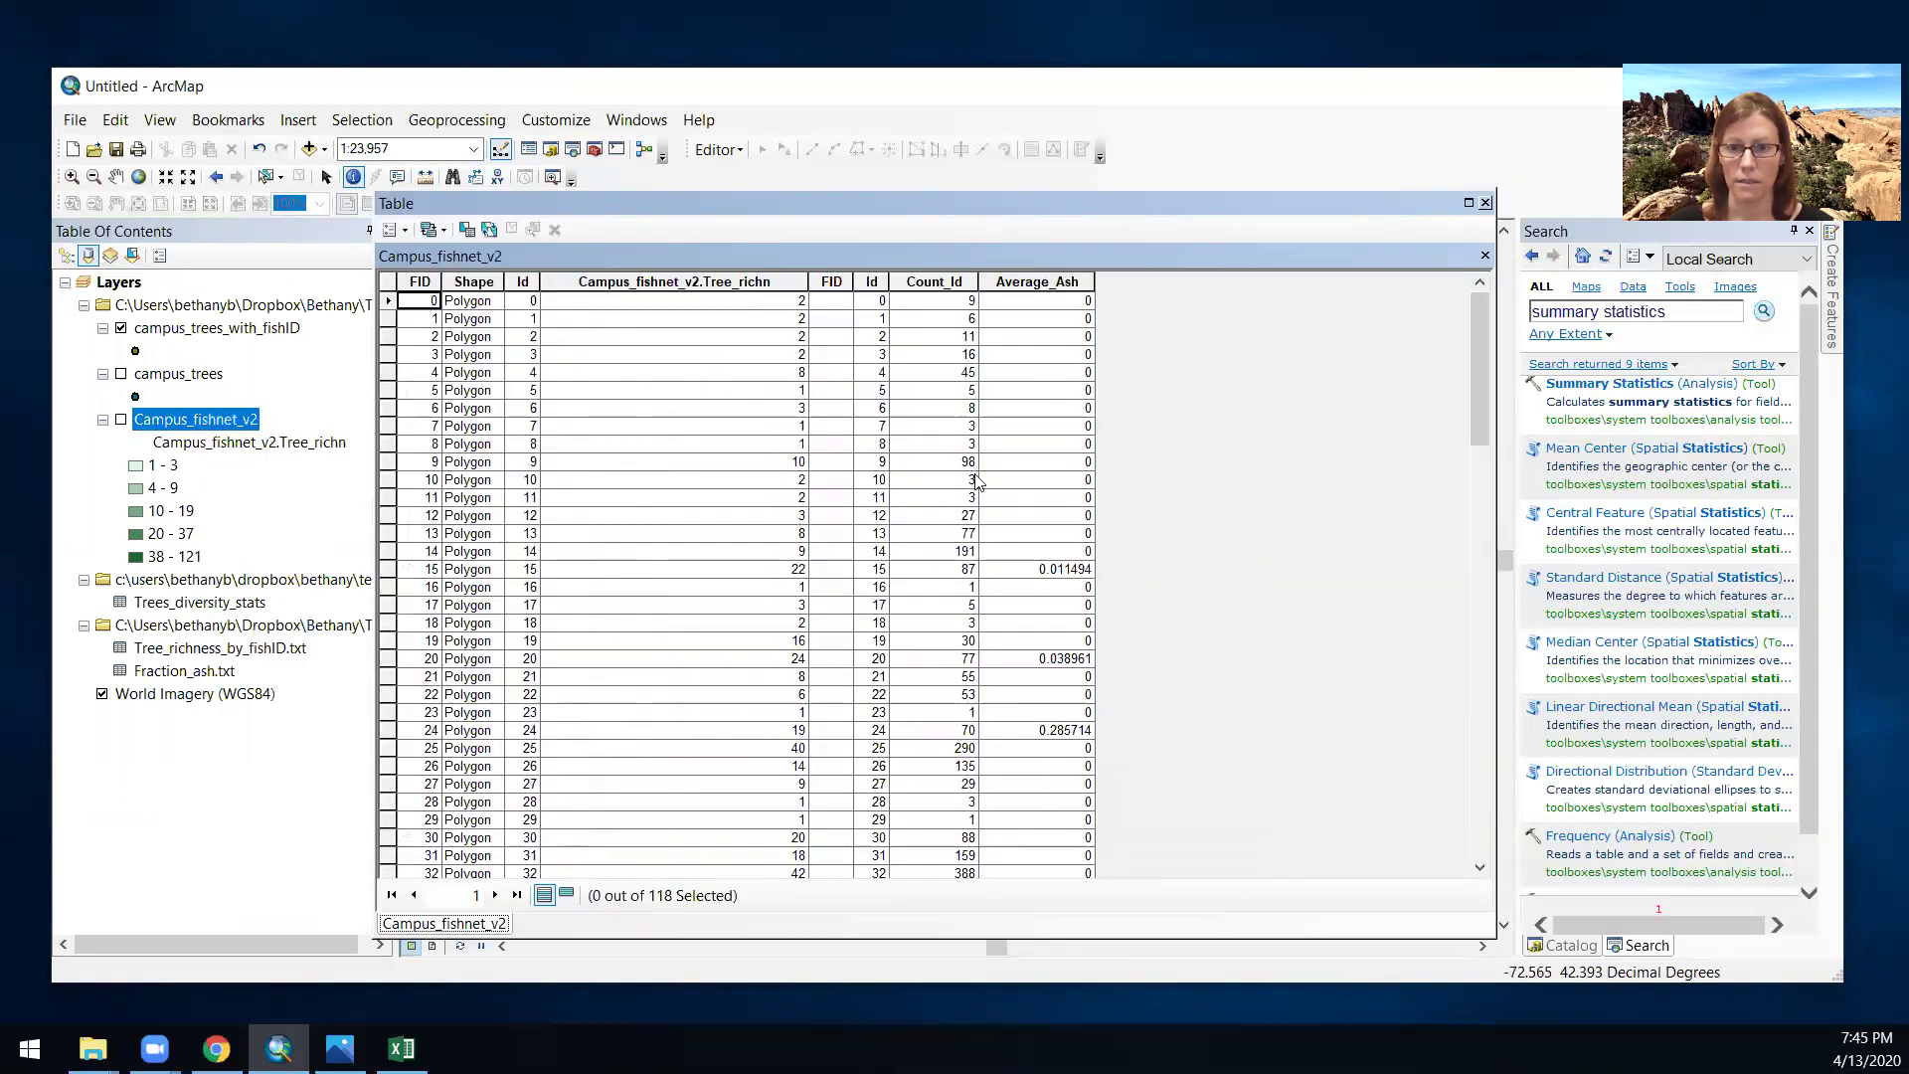
click(391, 230)
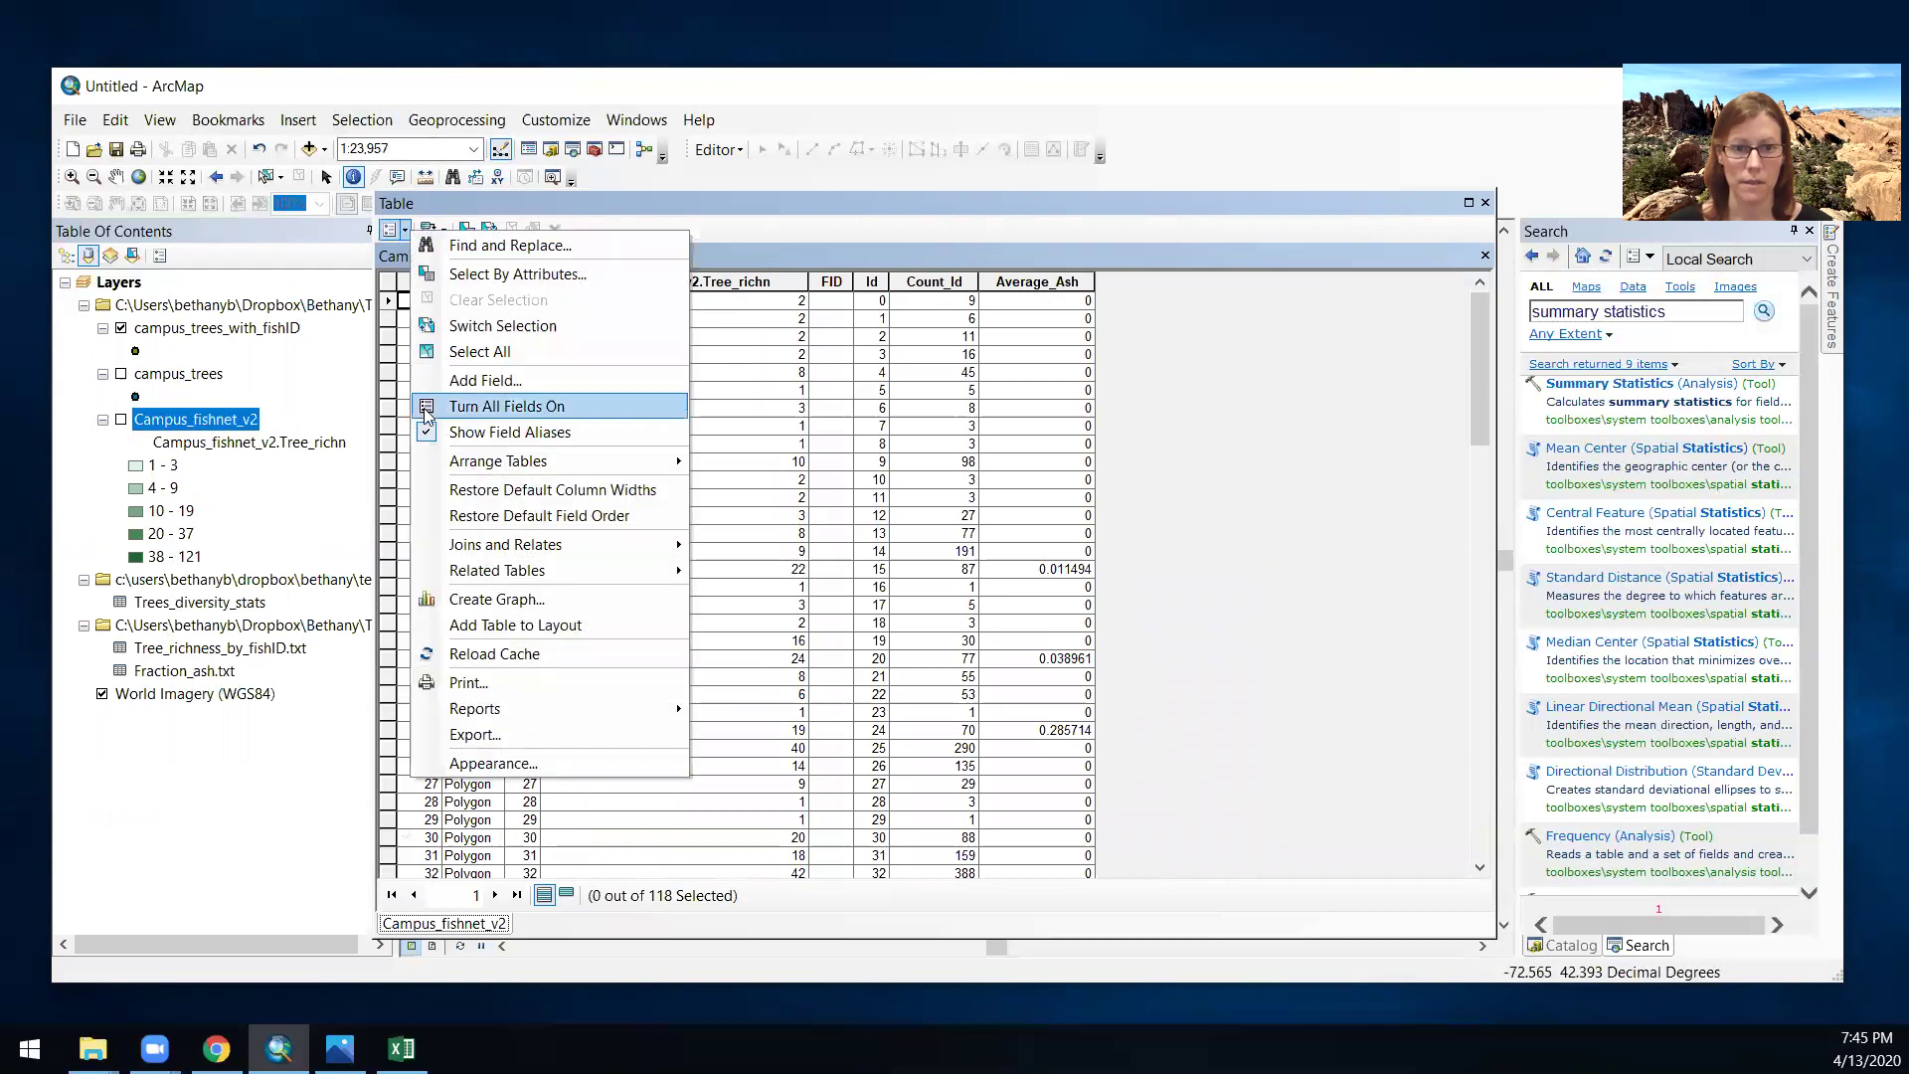
click(498, 380)
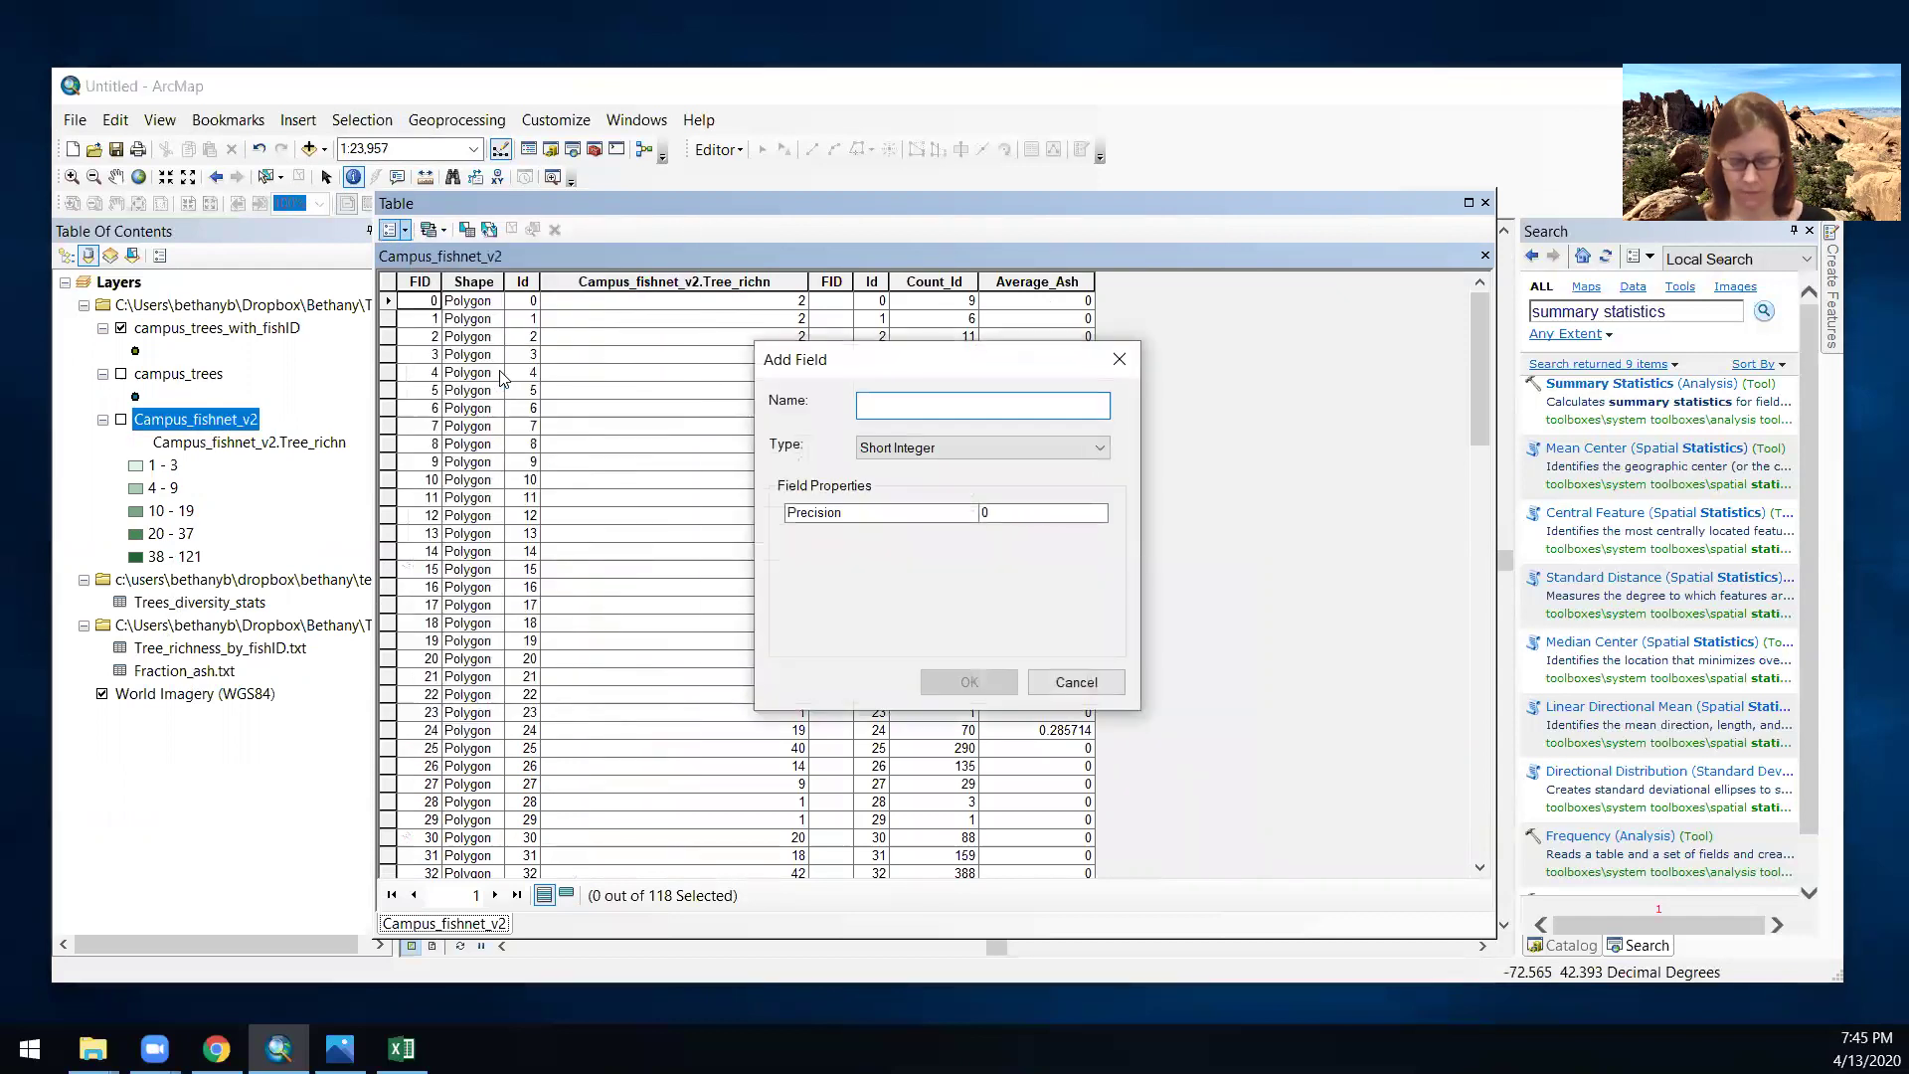
text(P)
key(BackSpace)
text(Pct_ash)
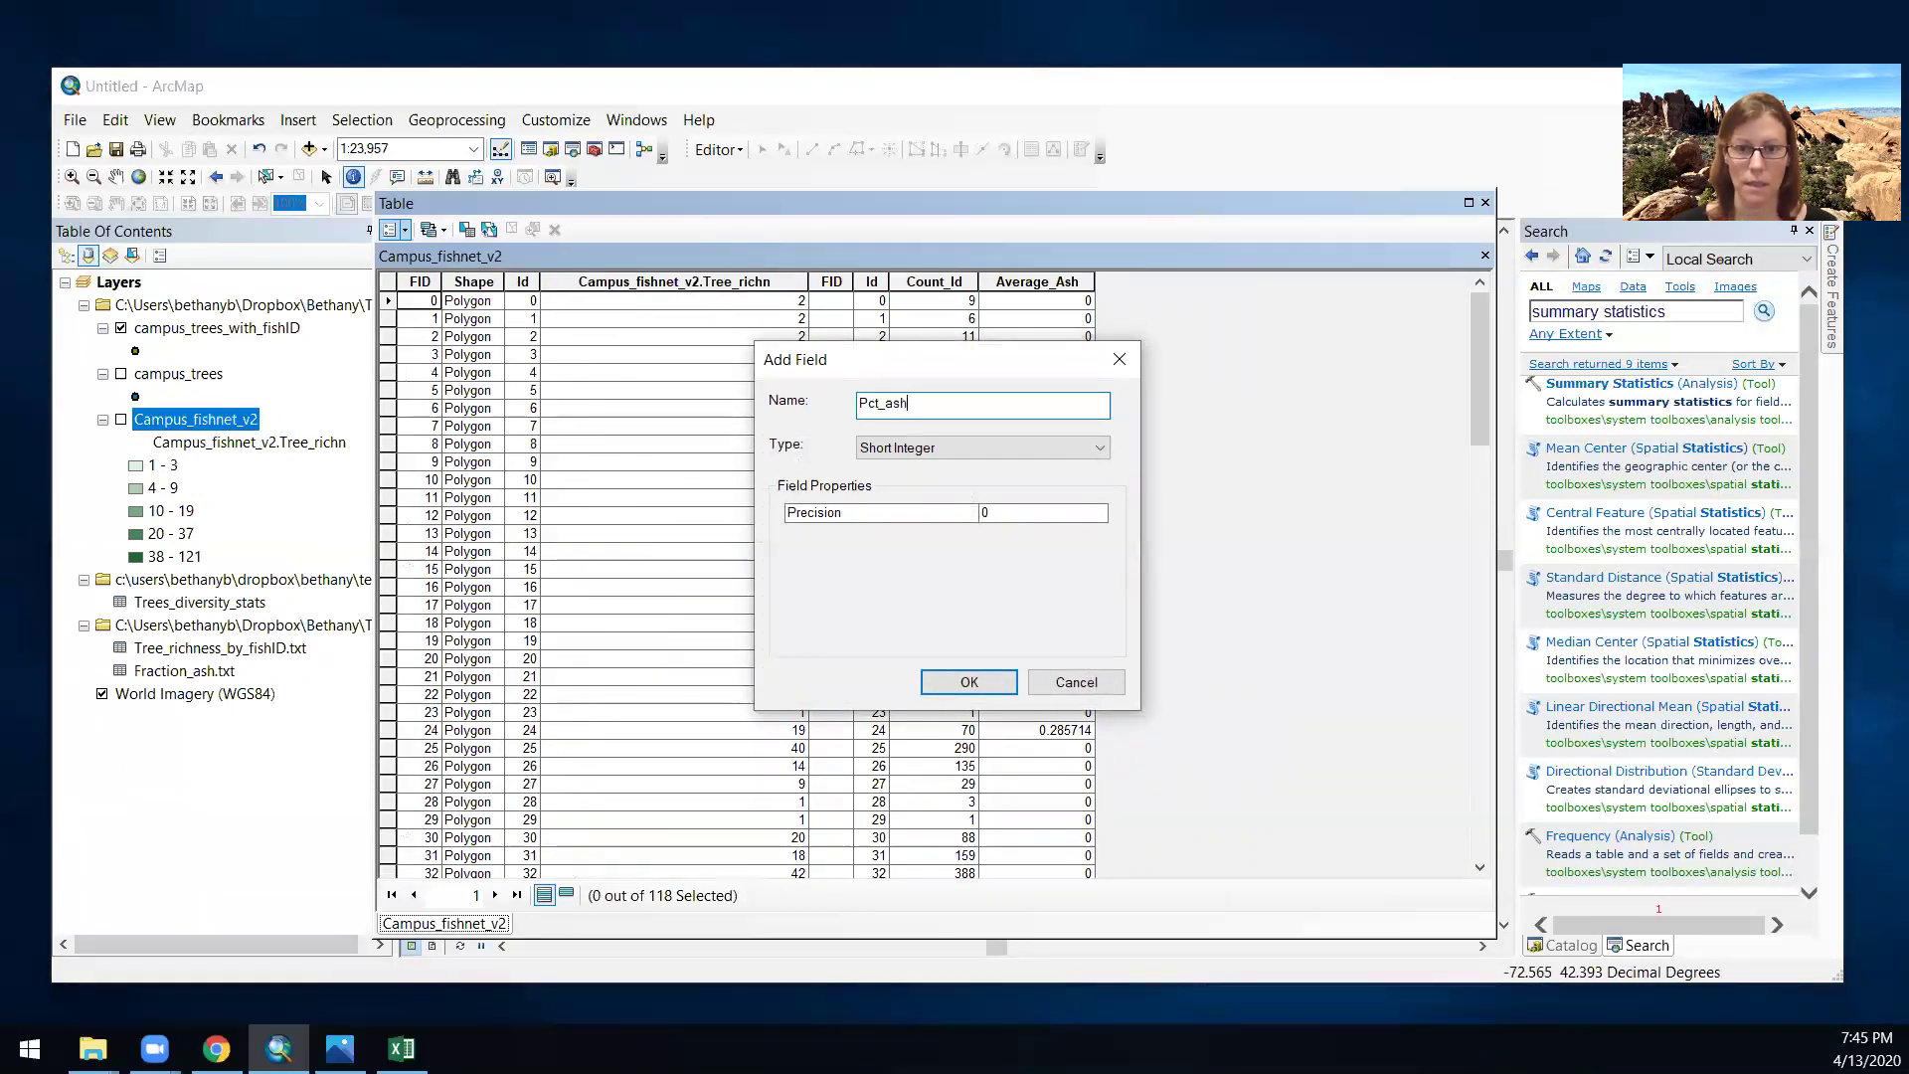
click(883, 448)
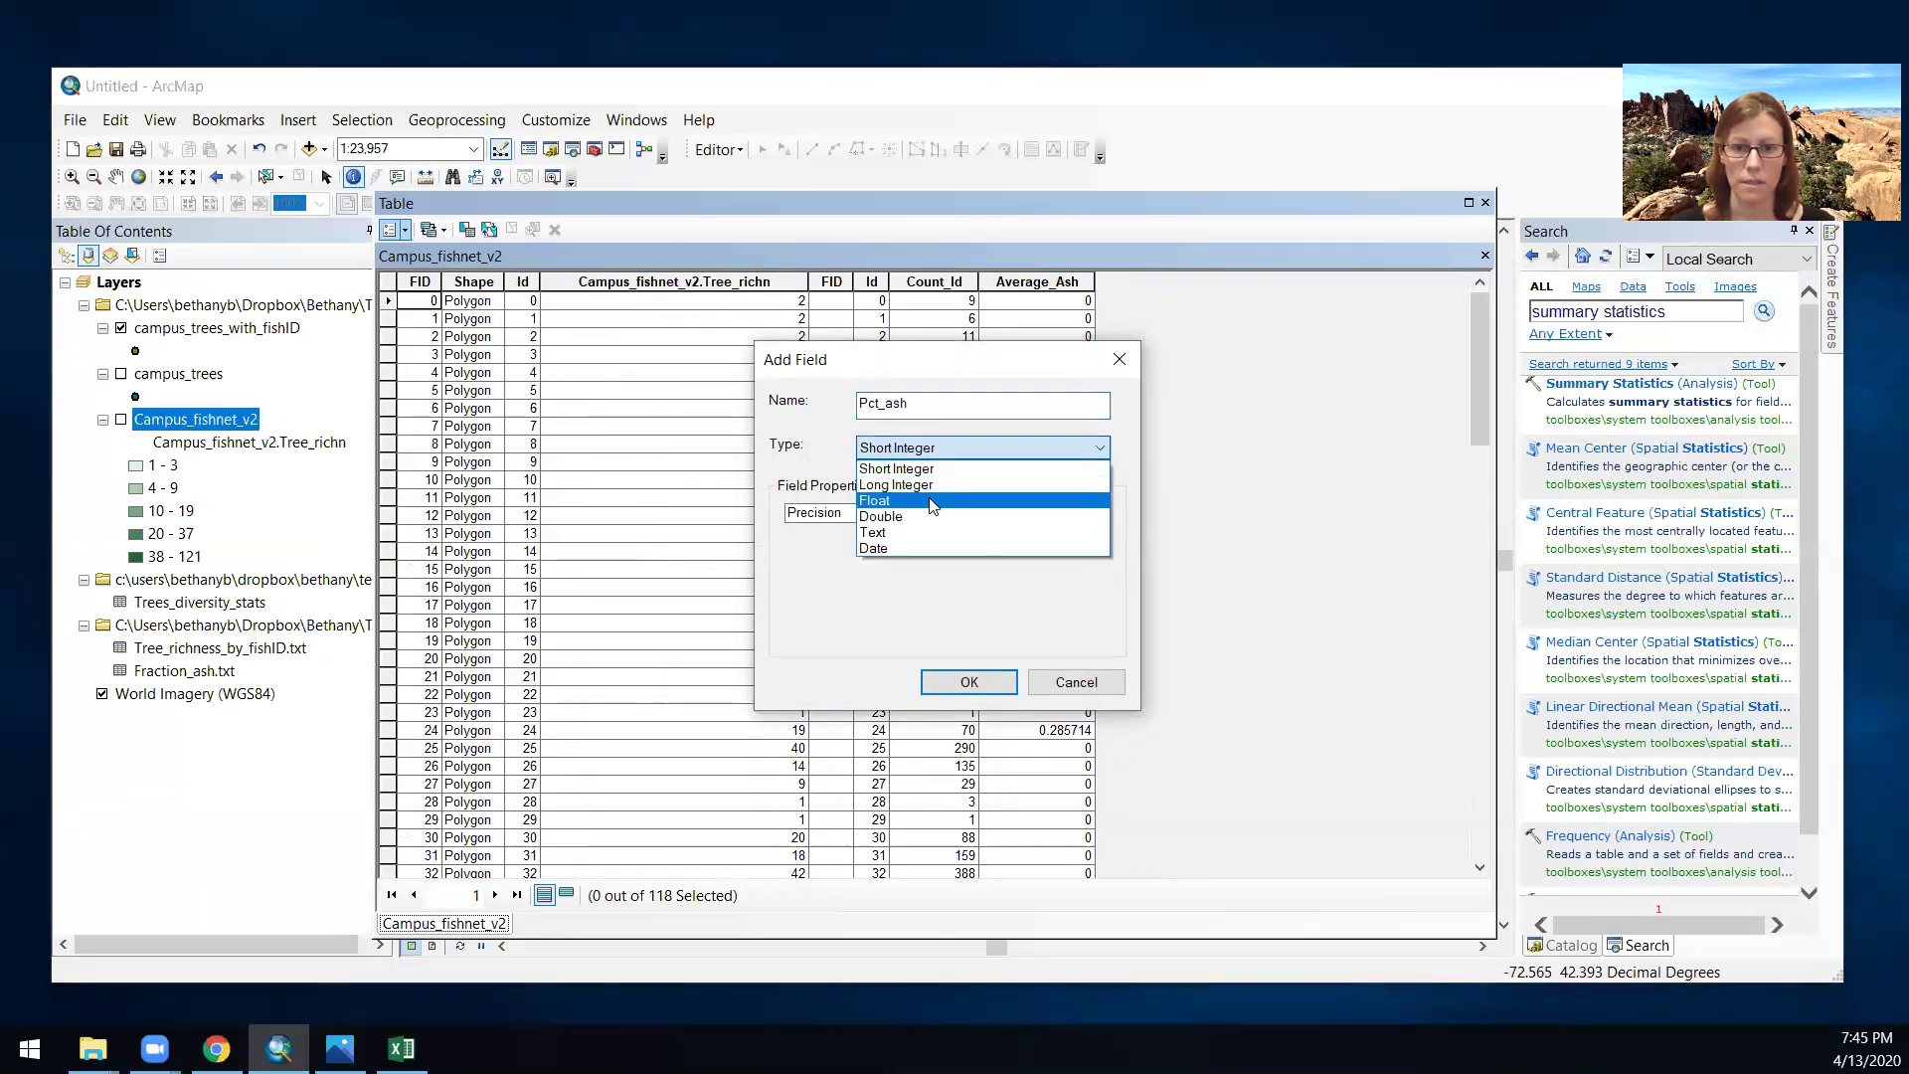
click(934, 502)
click(963, 682)
- Calculate the Pct_ash field as [Fraction_ash.txt.Ave_Ash]*100 with the Field Calculator and close the table
click(1216, 281)
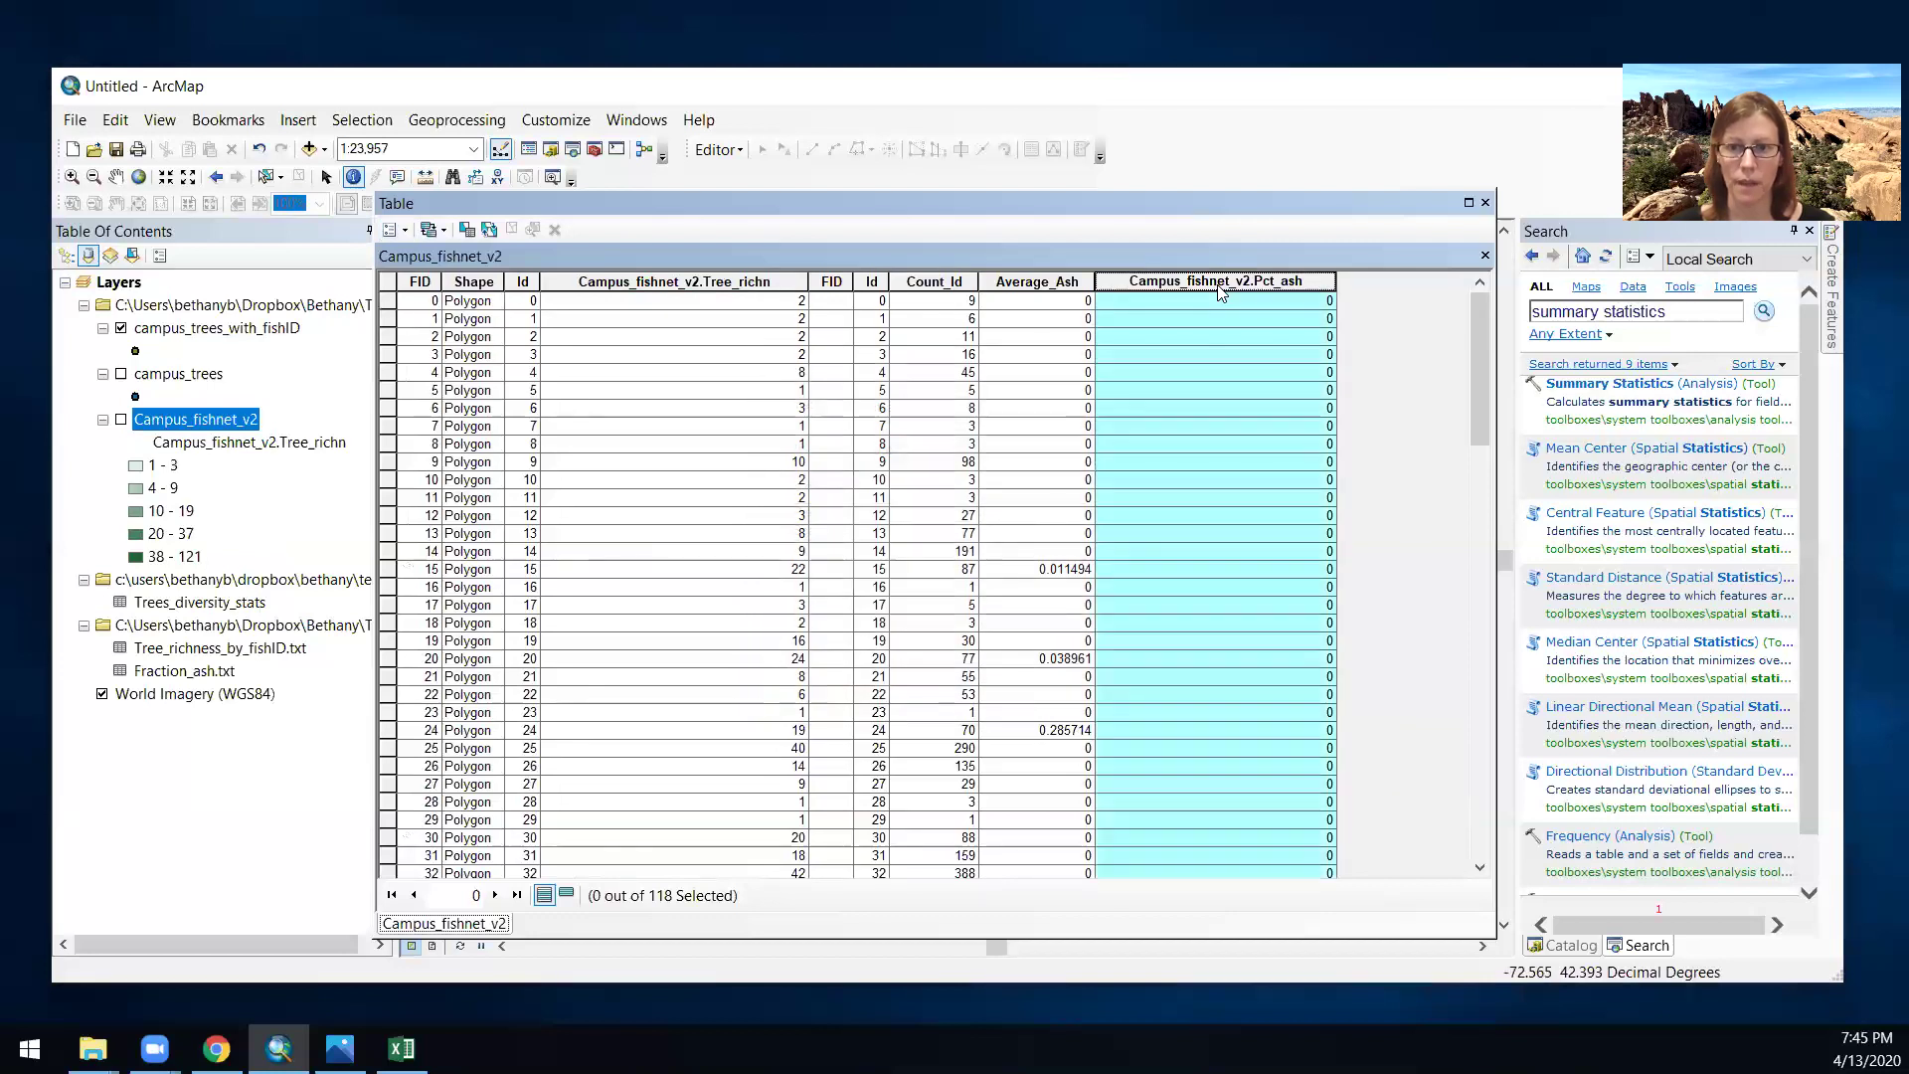
right_click(1217, 282)
click(1298, 448)
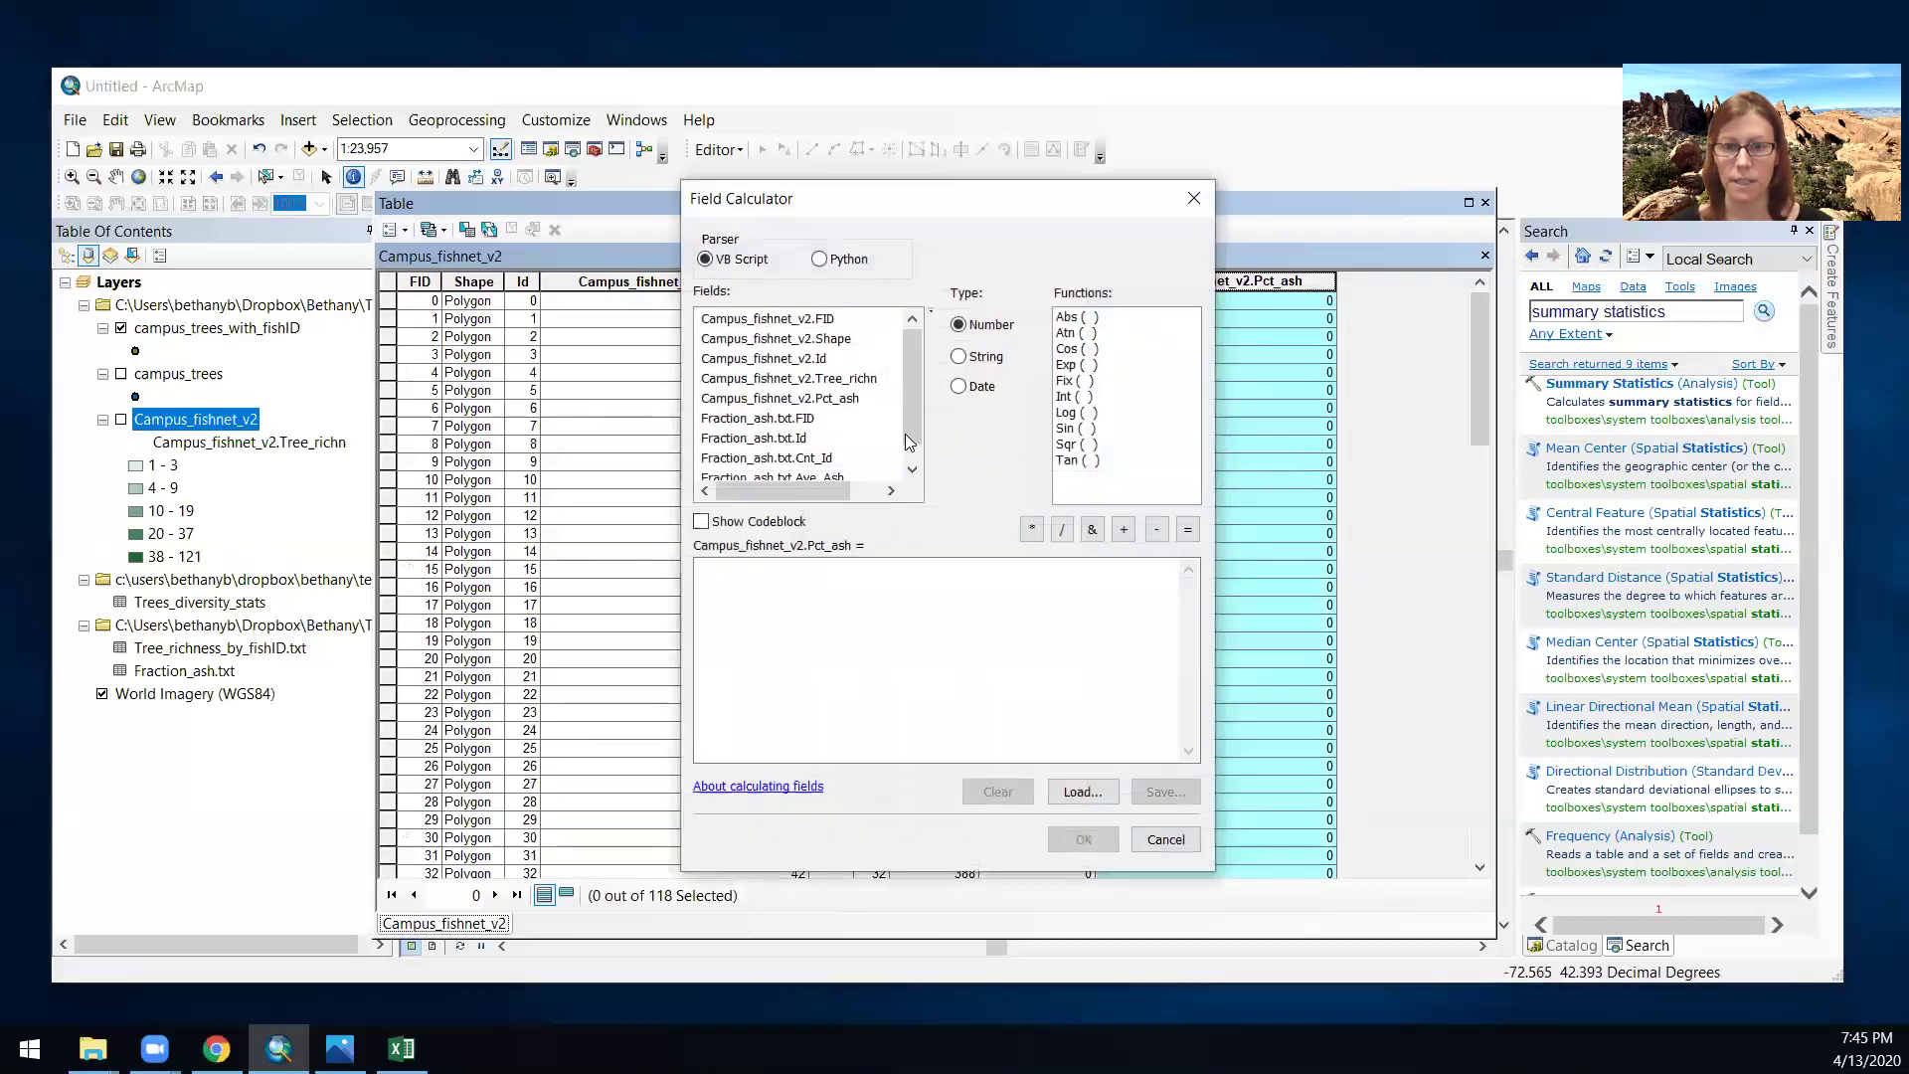
scroll(915, 370, down, 1)
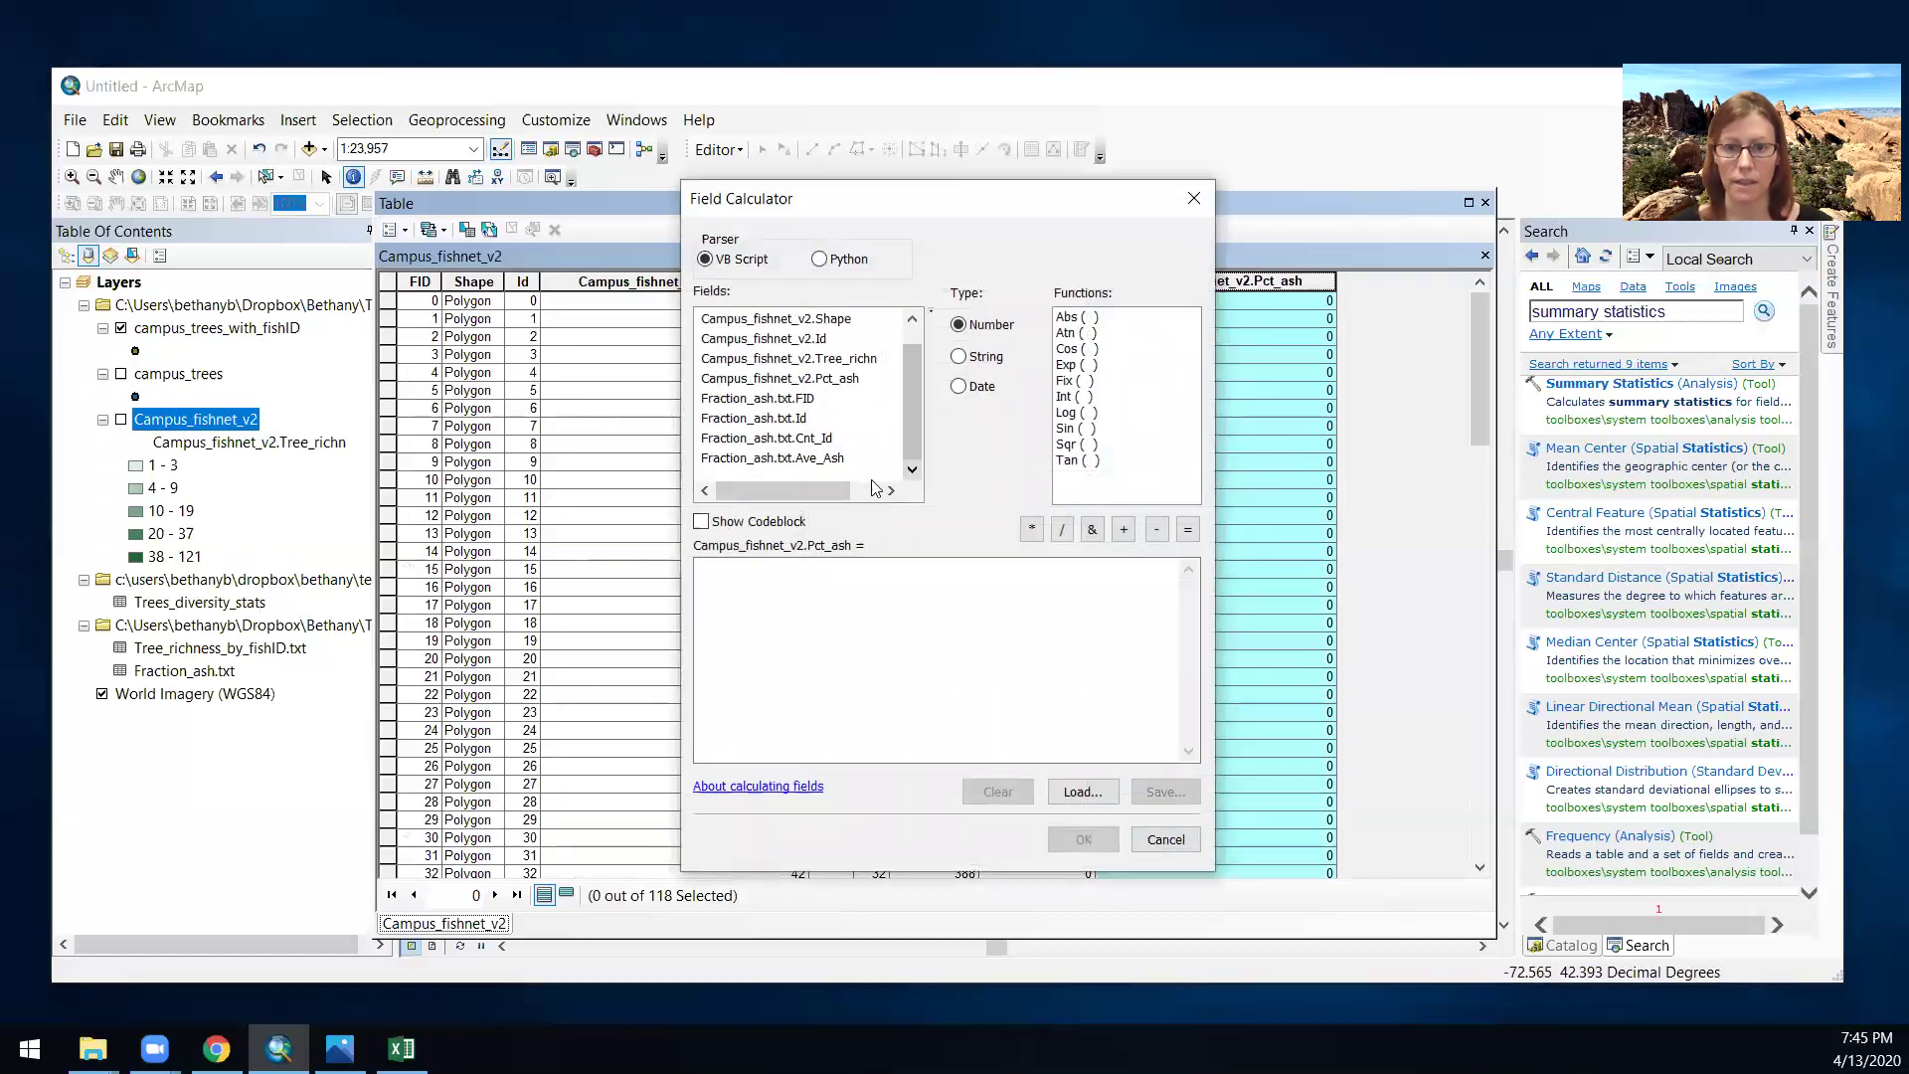
double_click(805, 459)
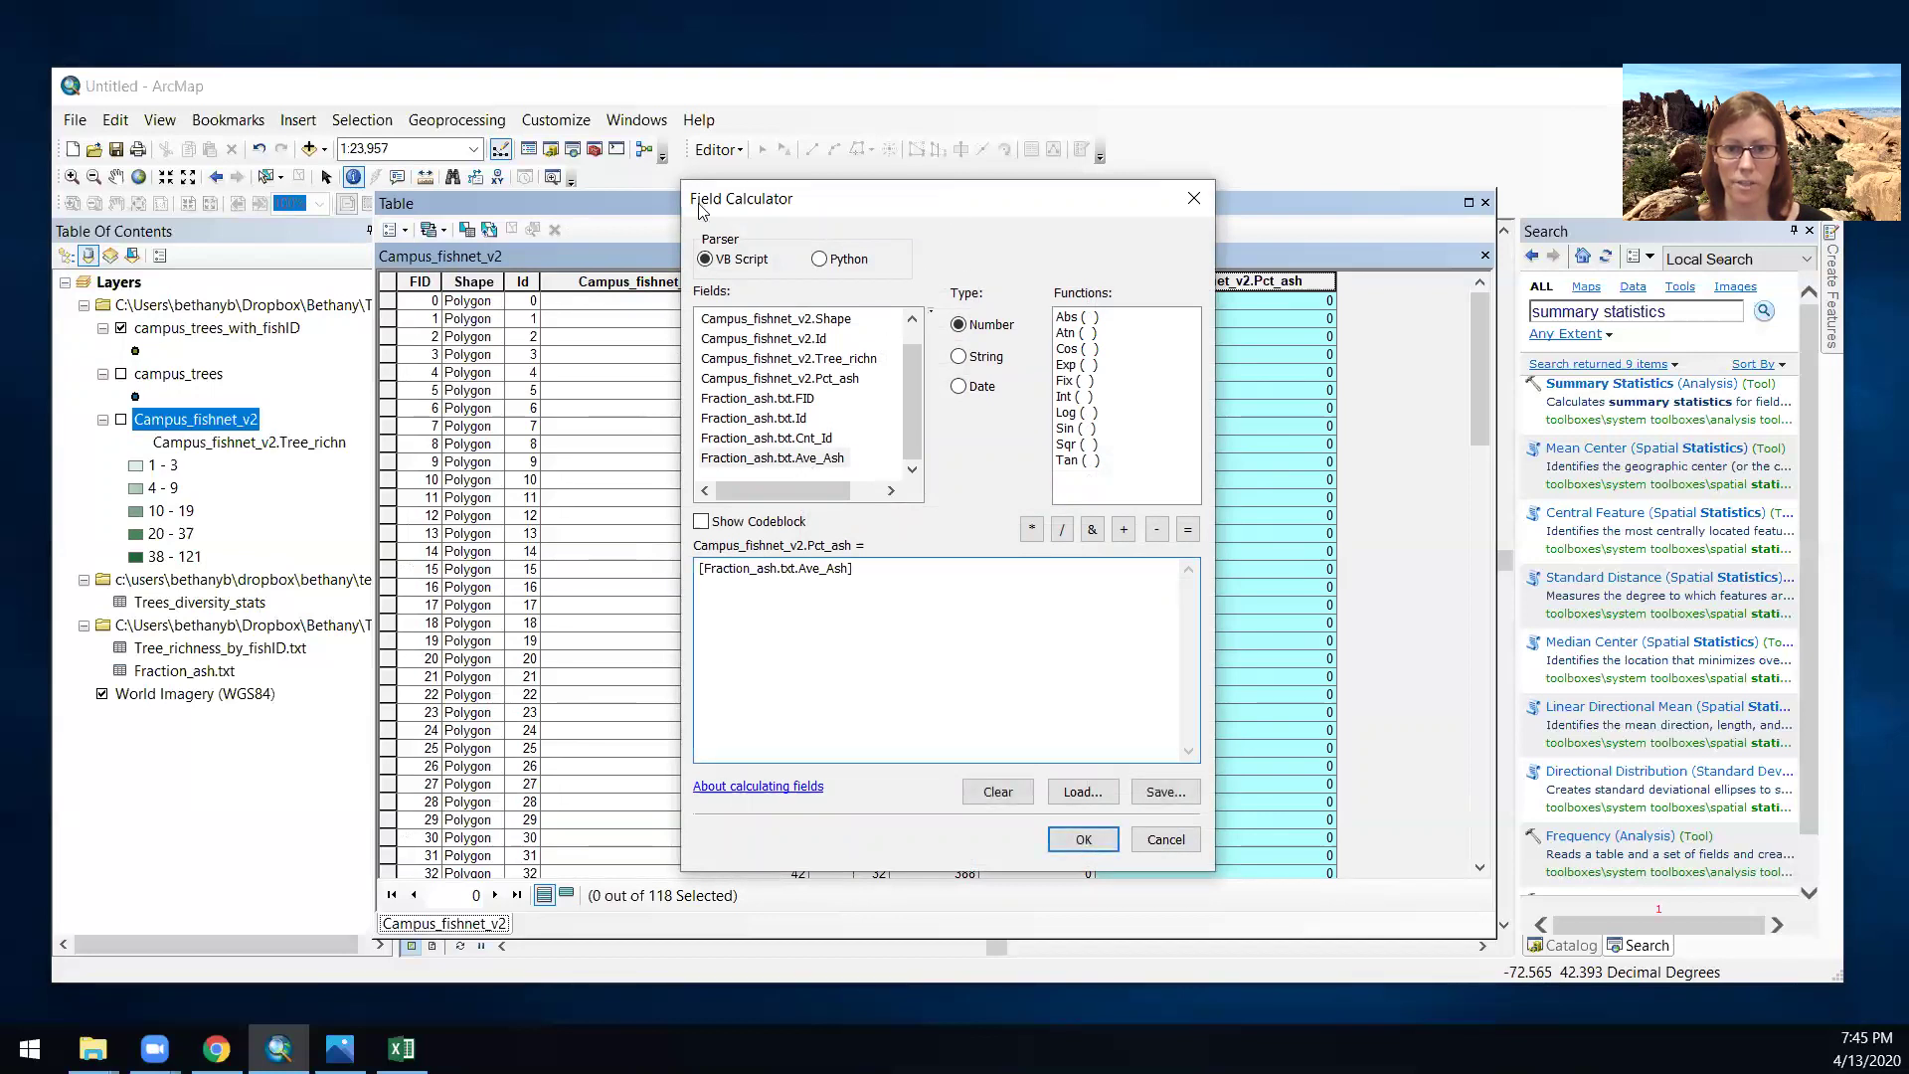
drag(701, 206, 442, 203)
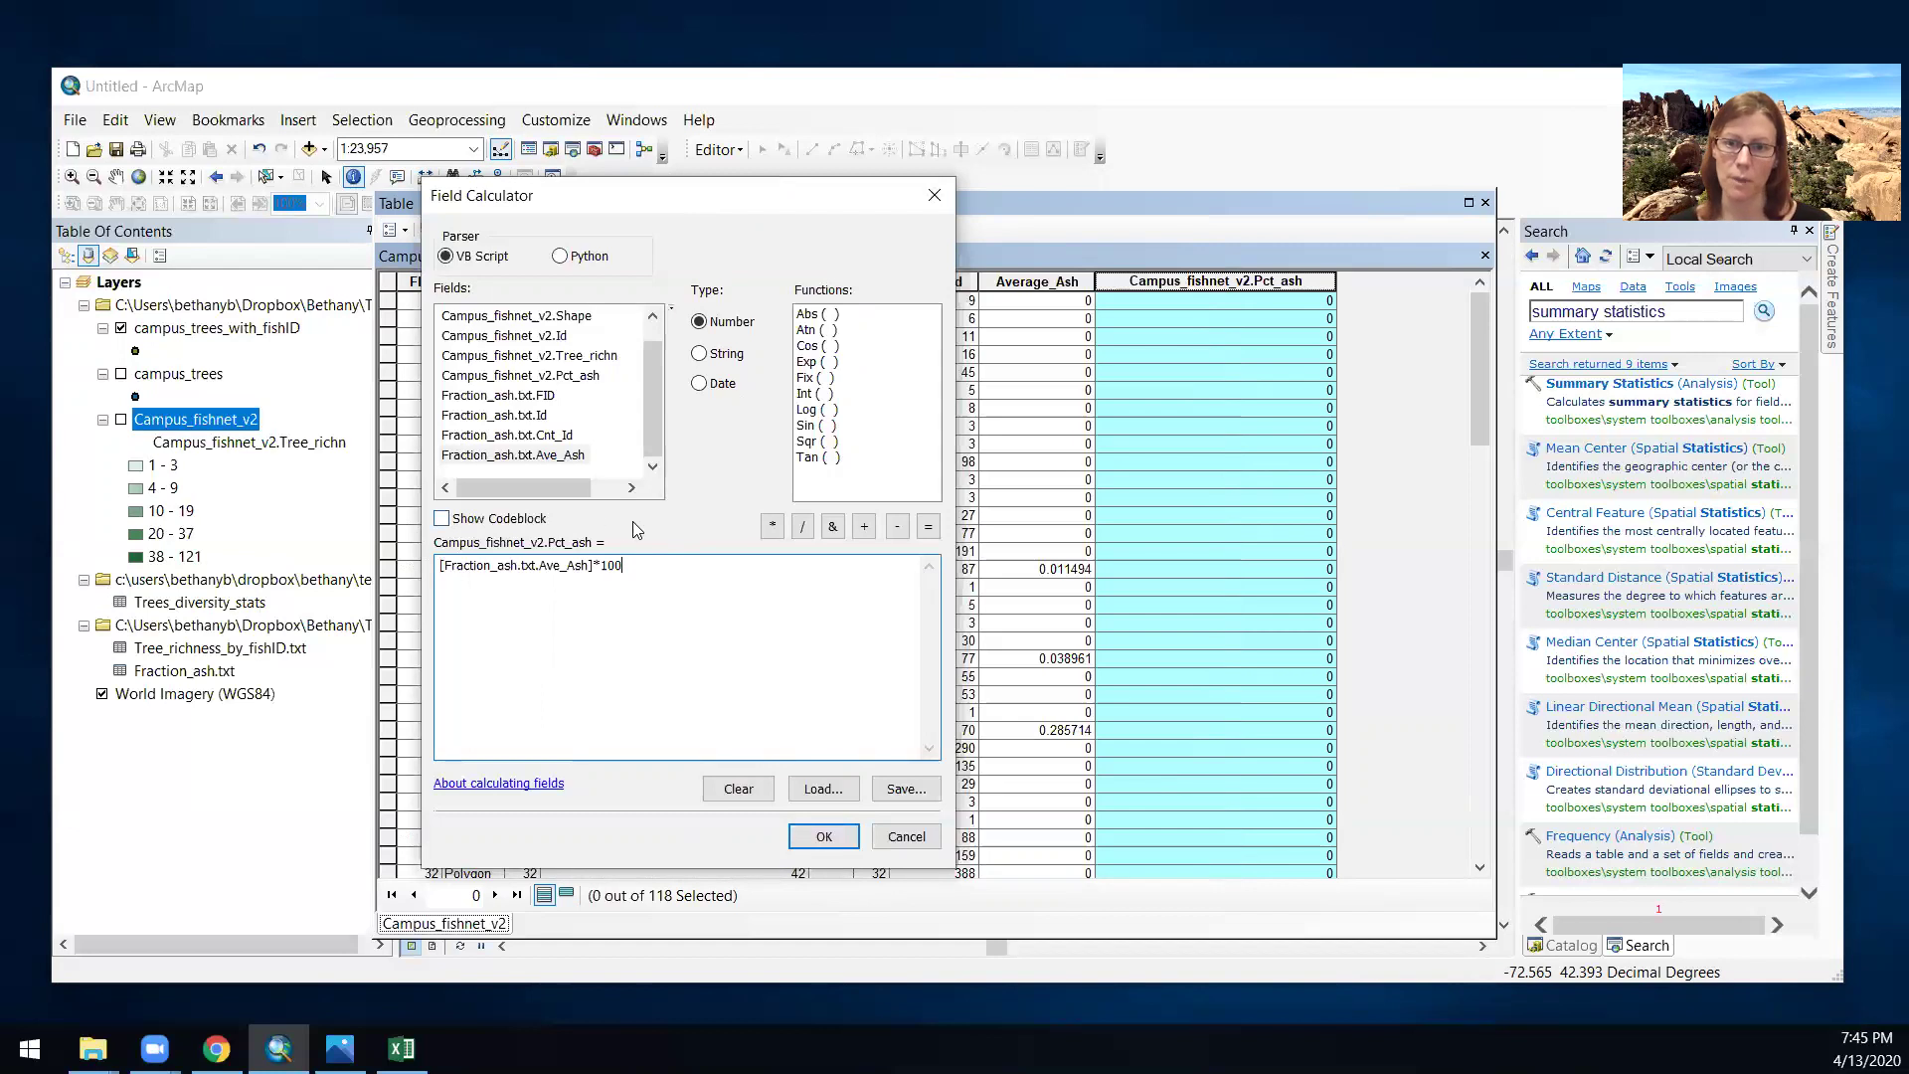
click(840, 836)
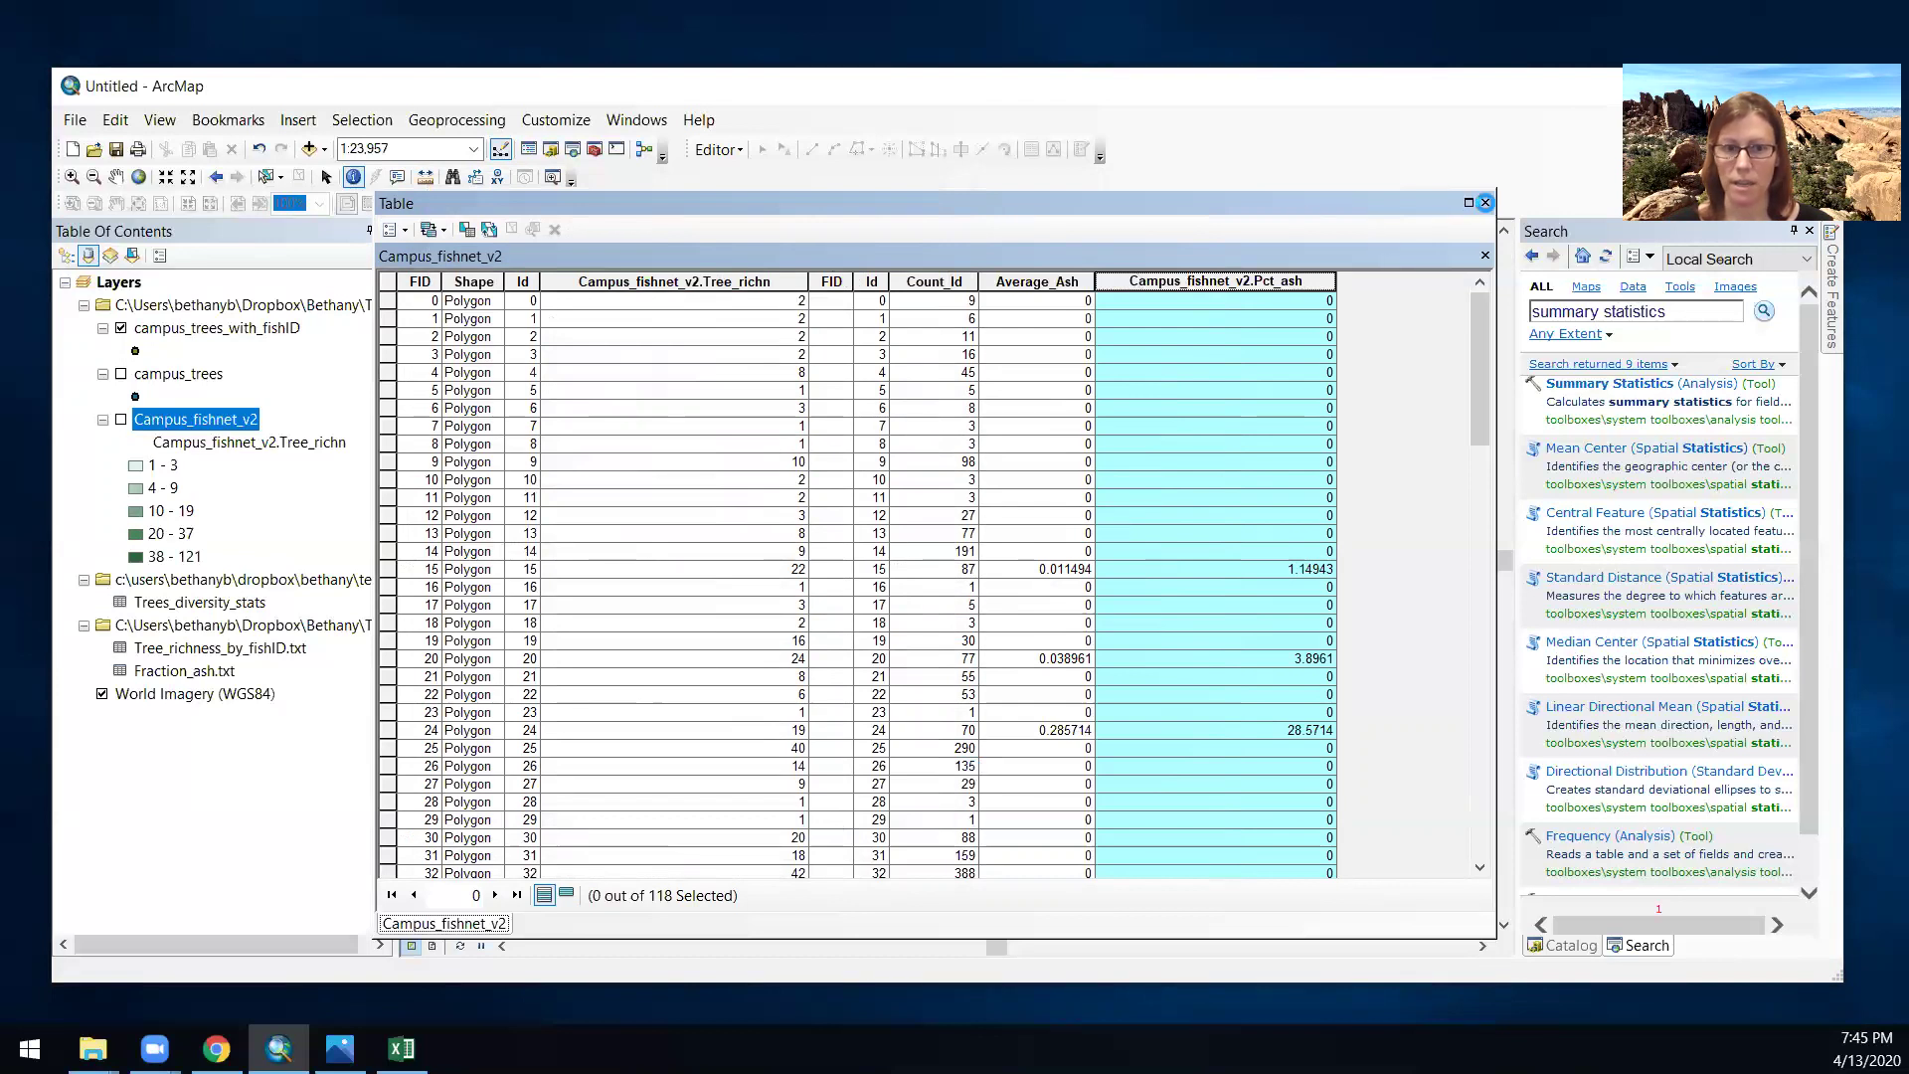
click(1486, 202)
- Symbolize Campus_fishnet_v2 with graduated colors on the Pct_ash field, using the Quantile classification method
right_click(246, 426)
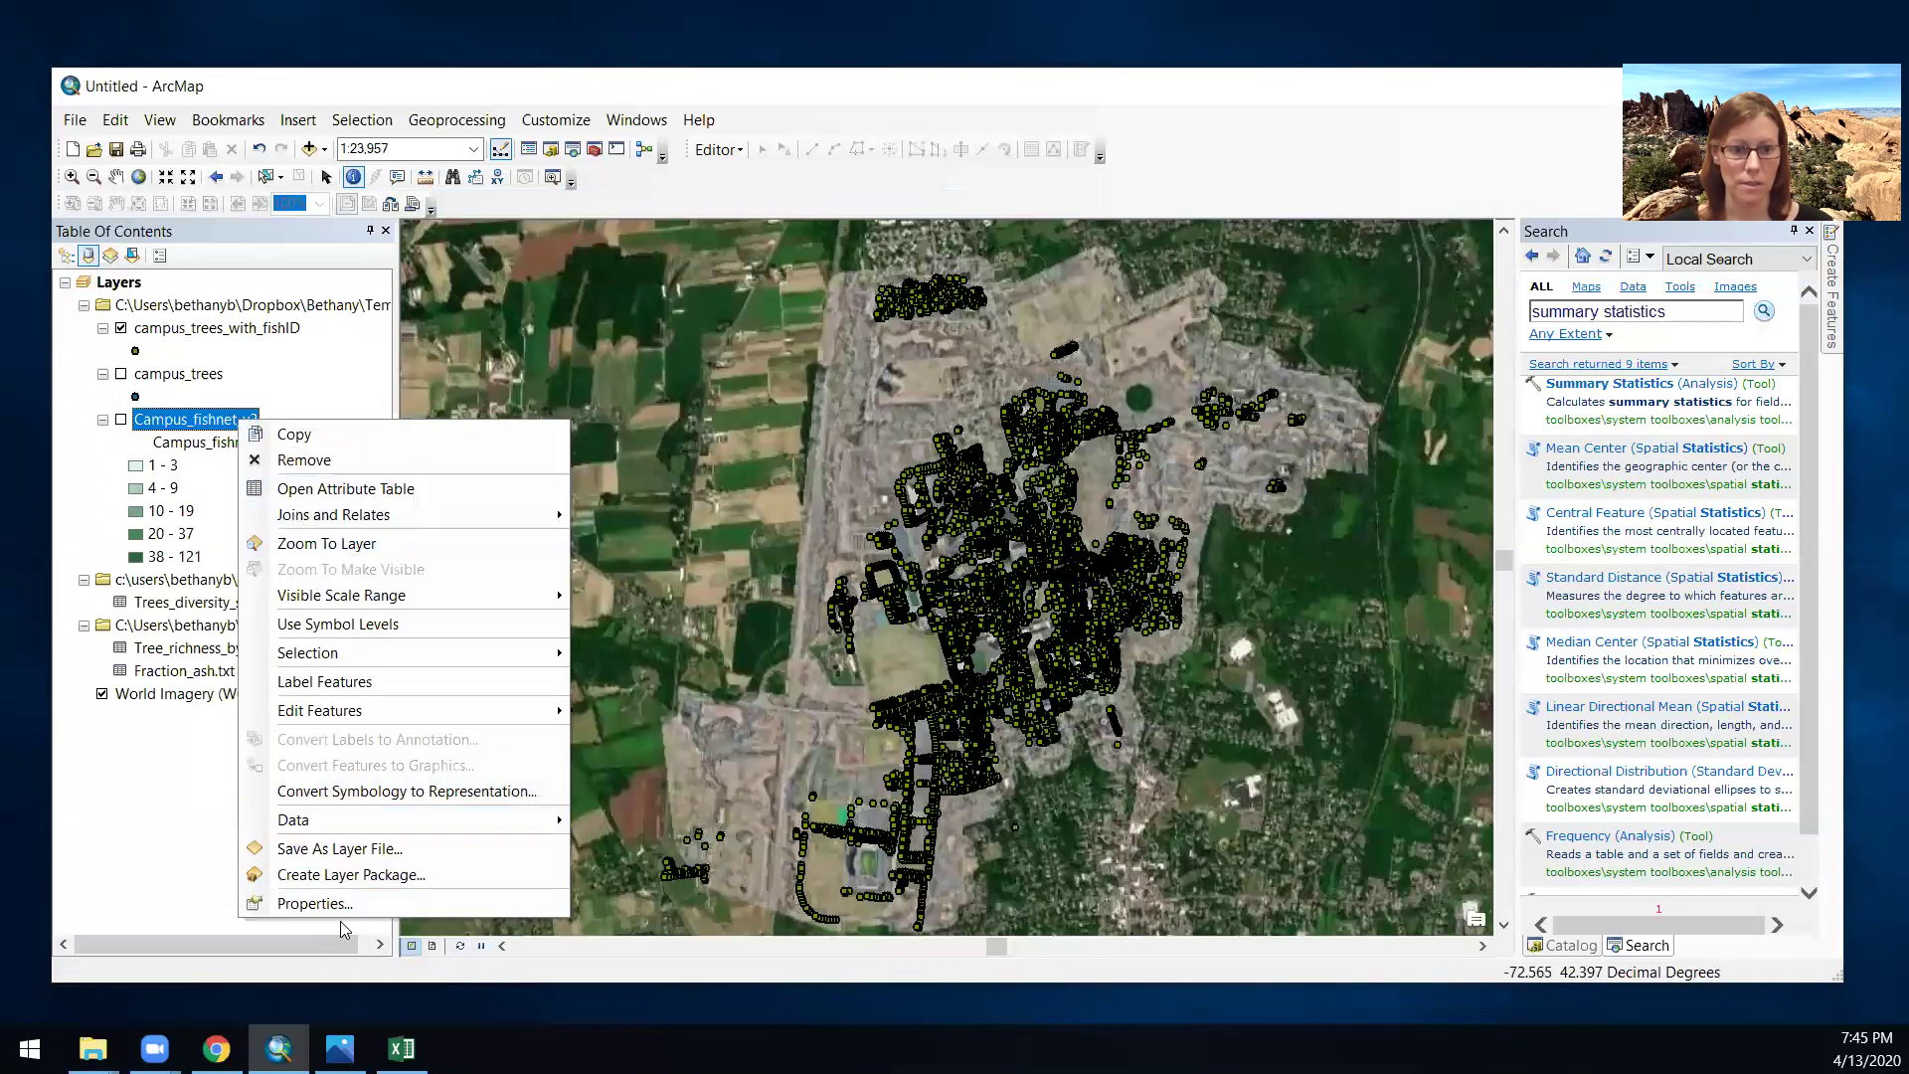
click(311, 902)
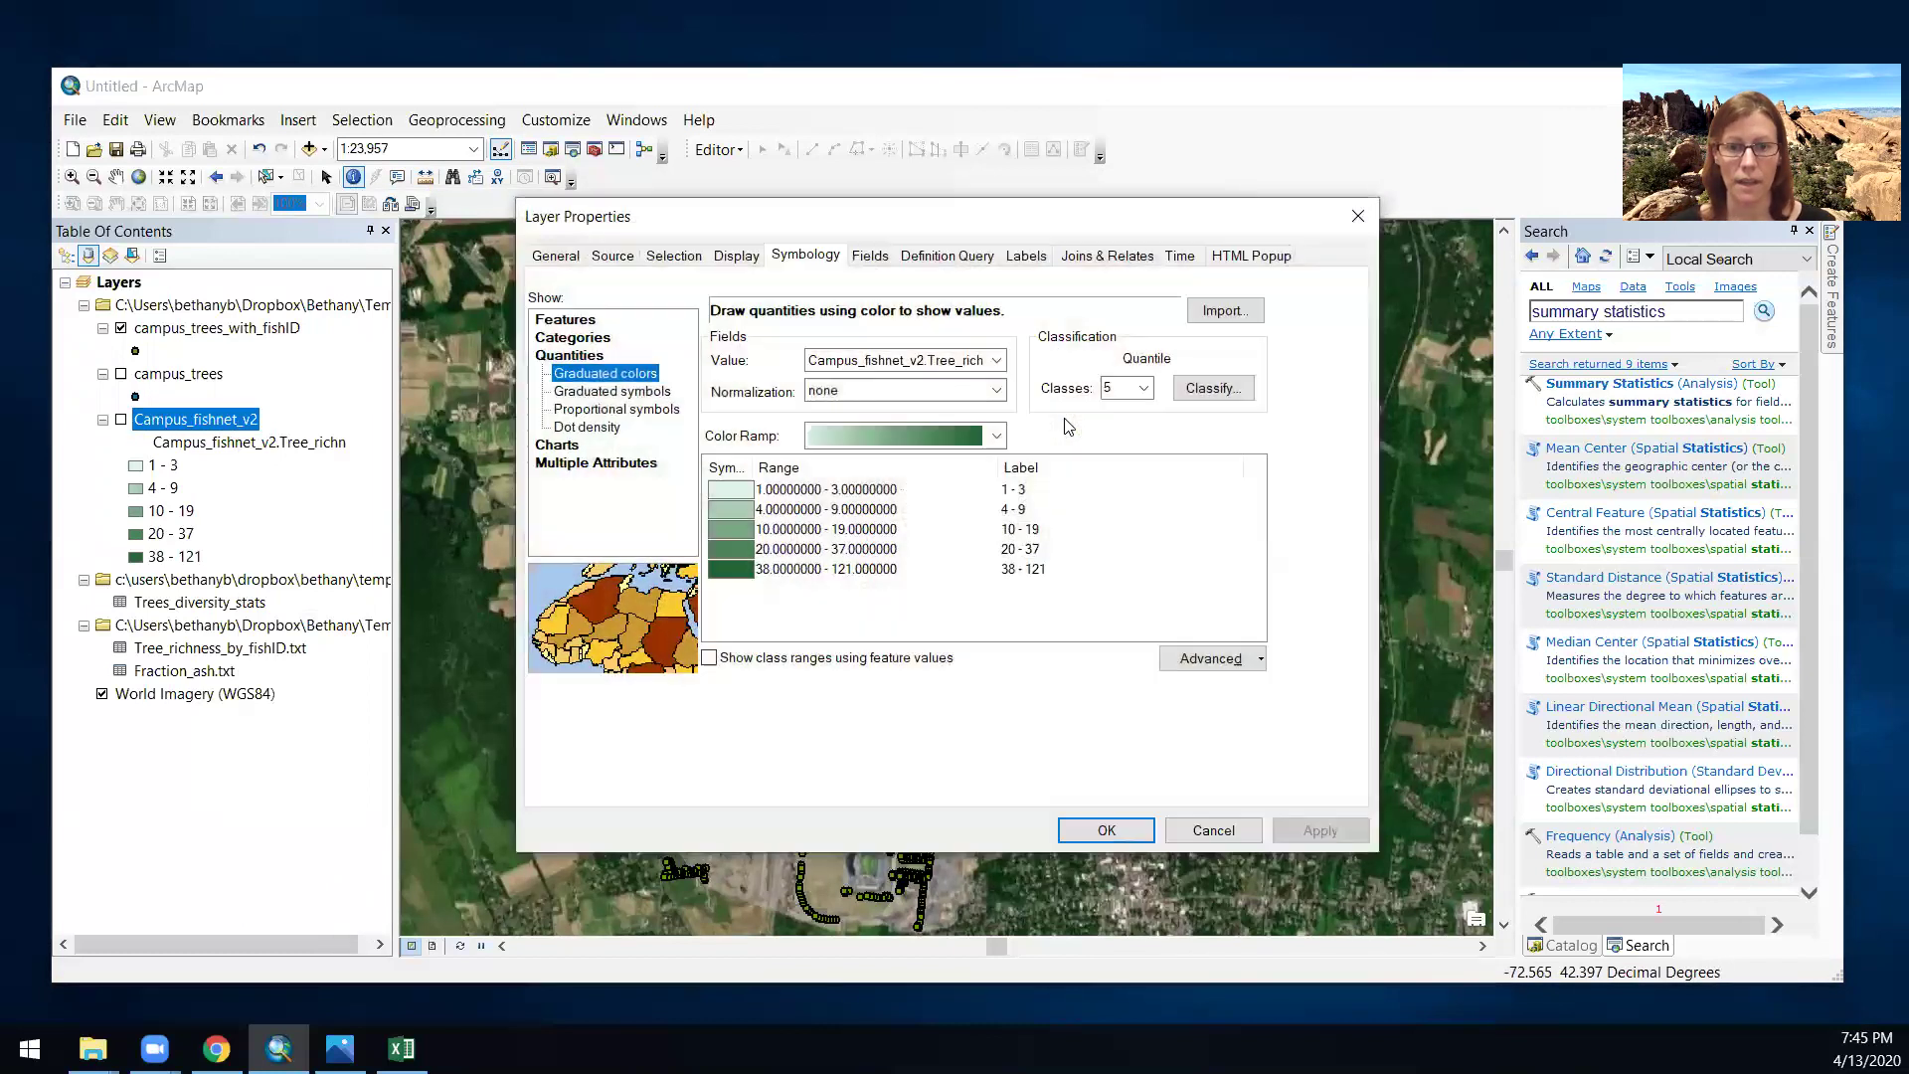
click(995, 361)
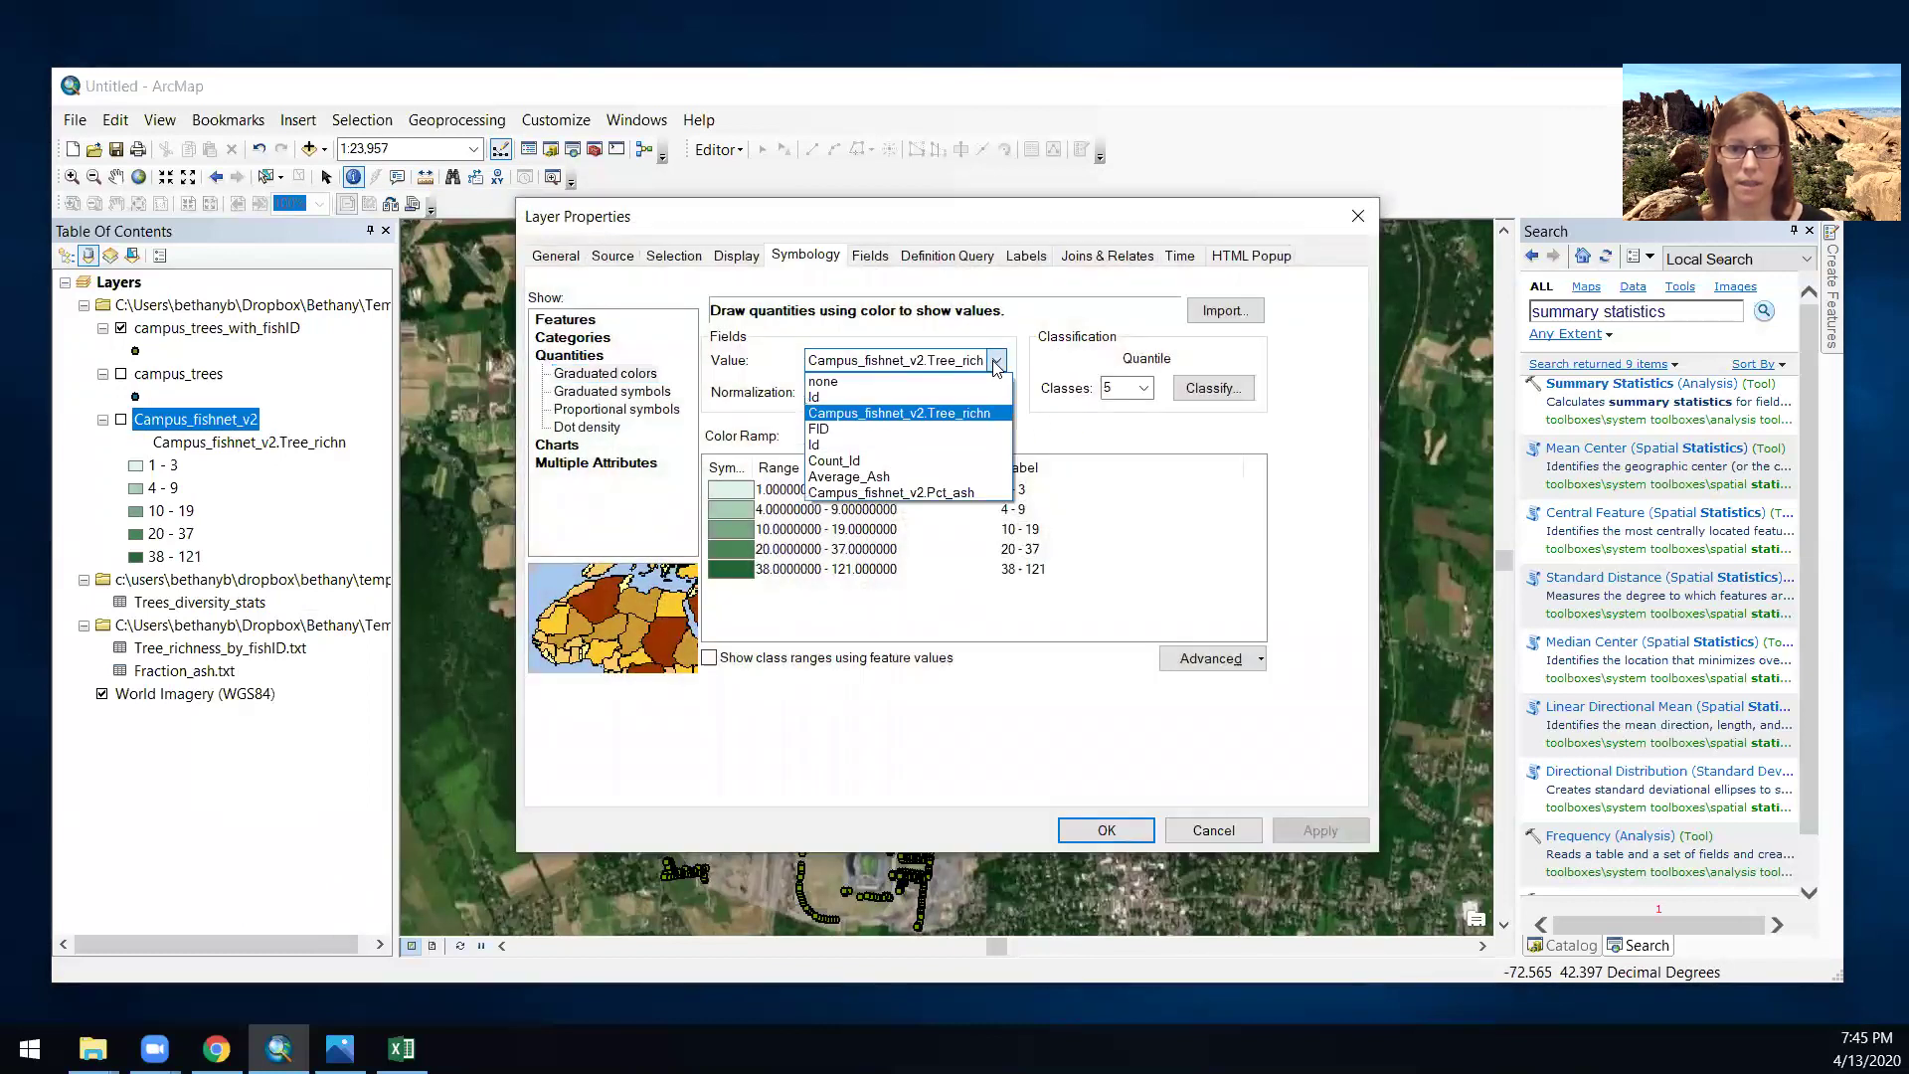
click(956, 493)
click(1204, 390)
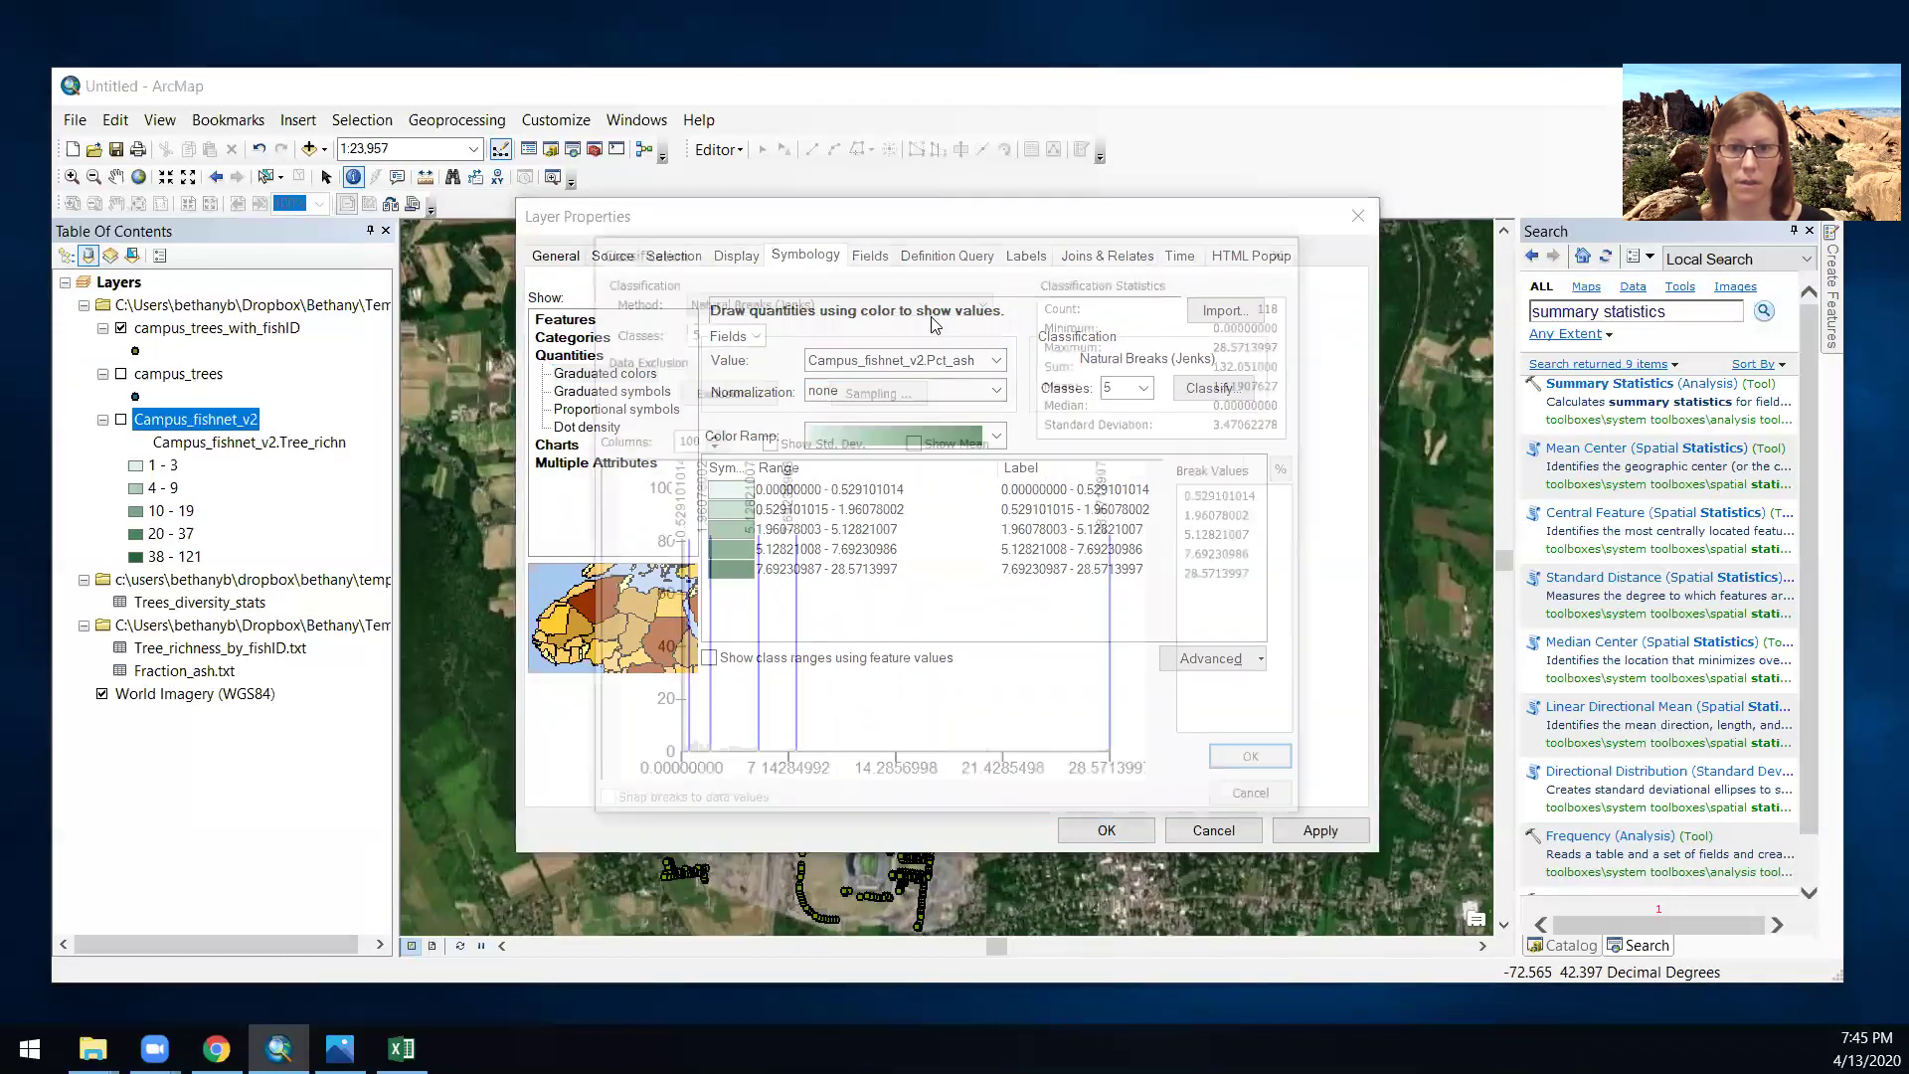
click(785, 301)
click(736, 339)
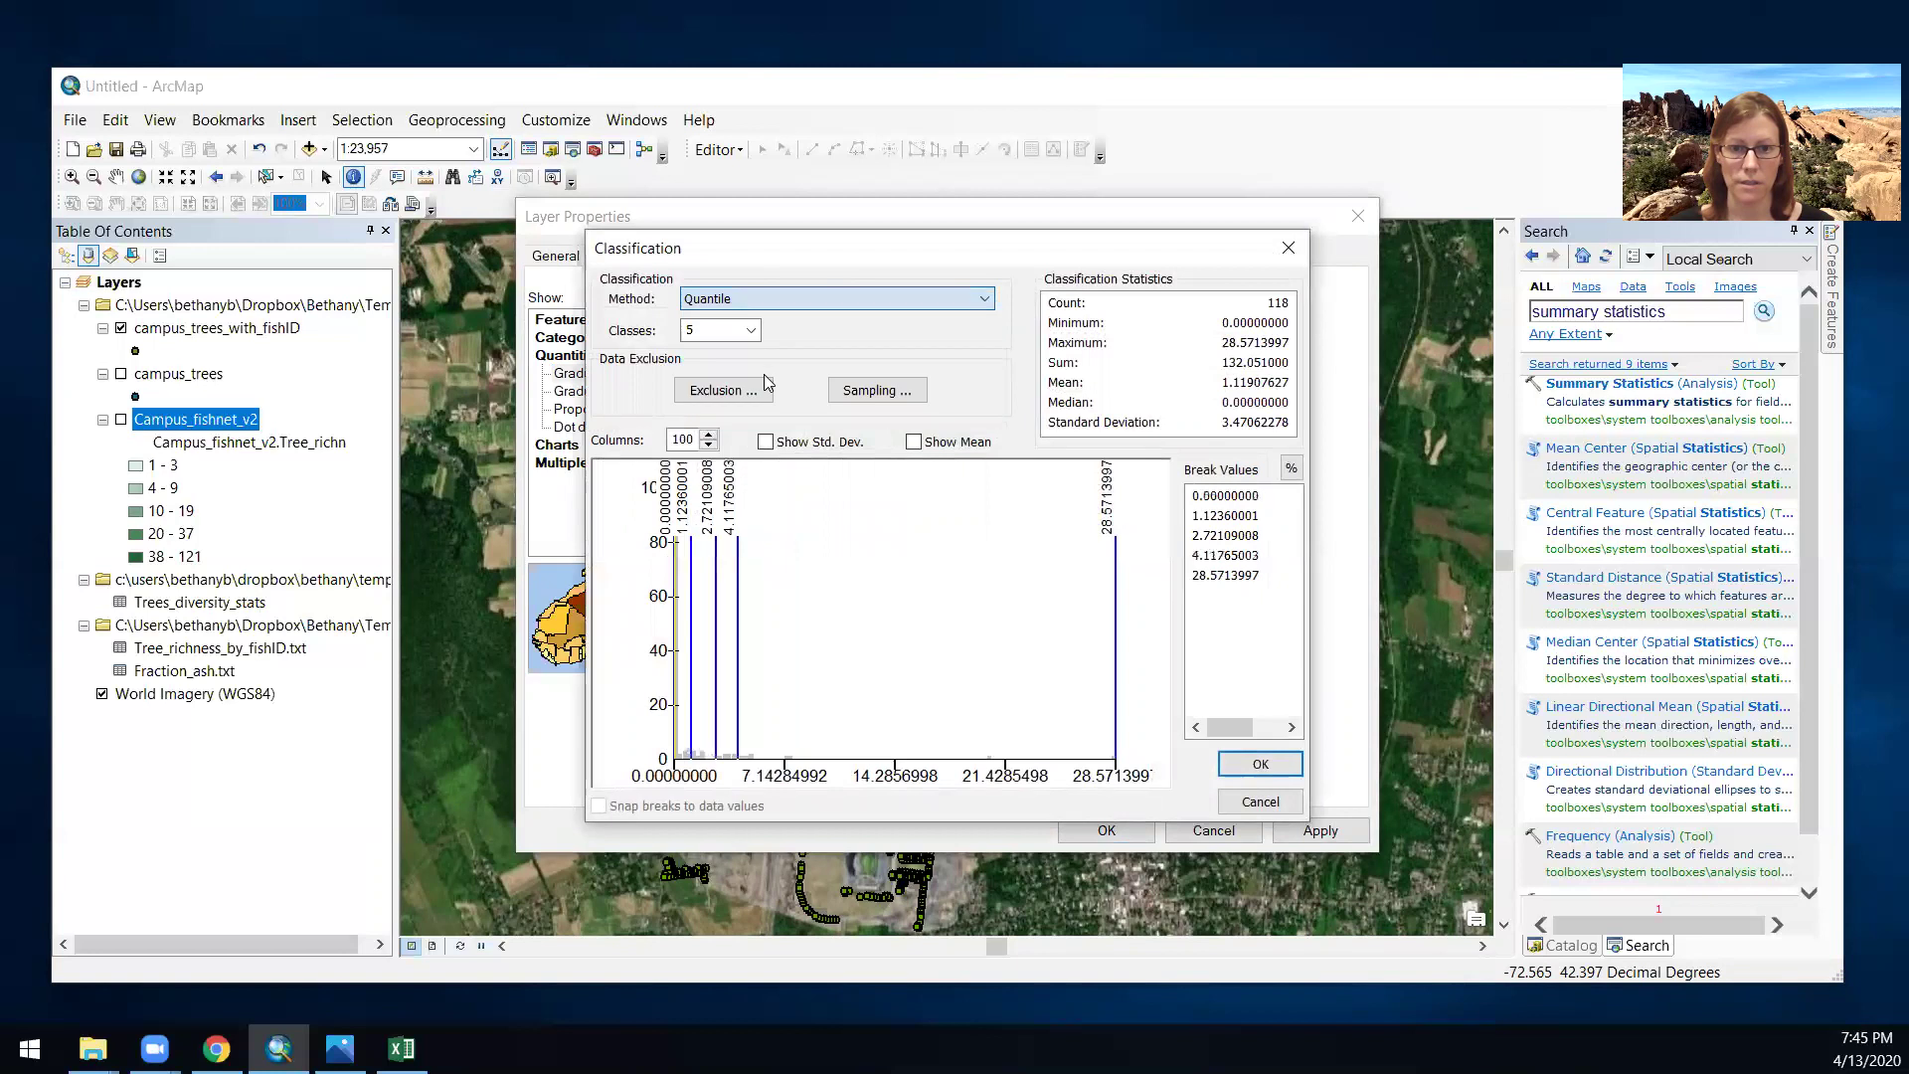
click(1270, 766)
click(1106, 831)
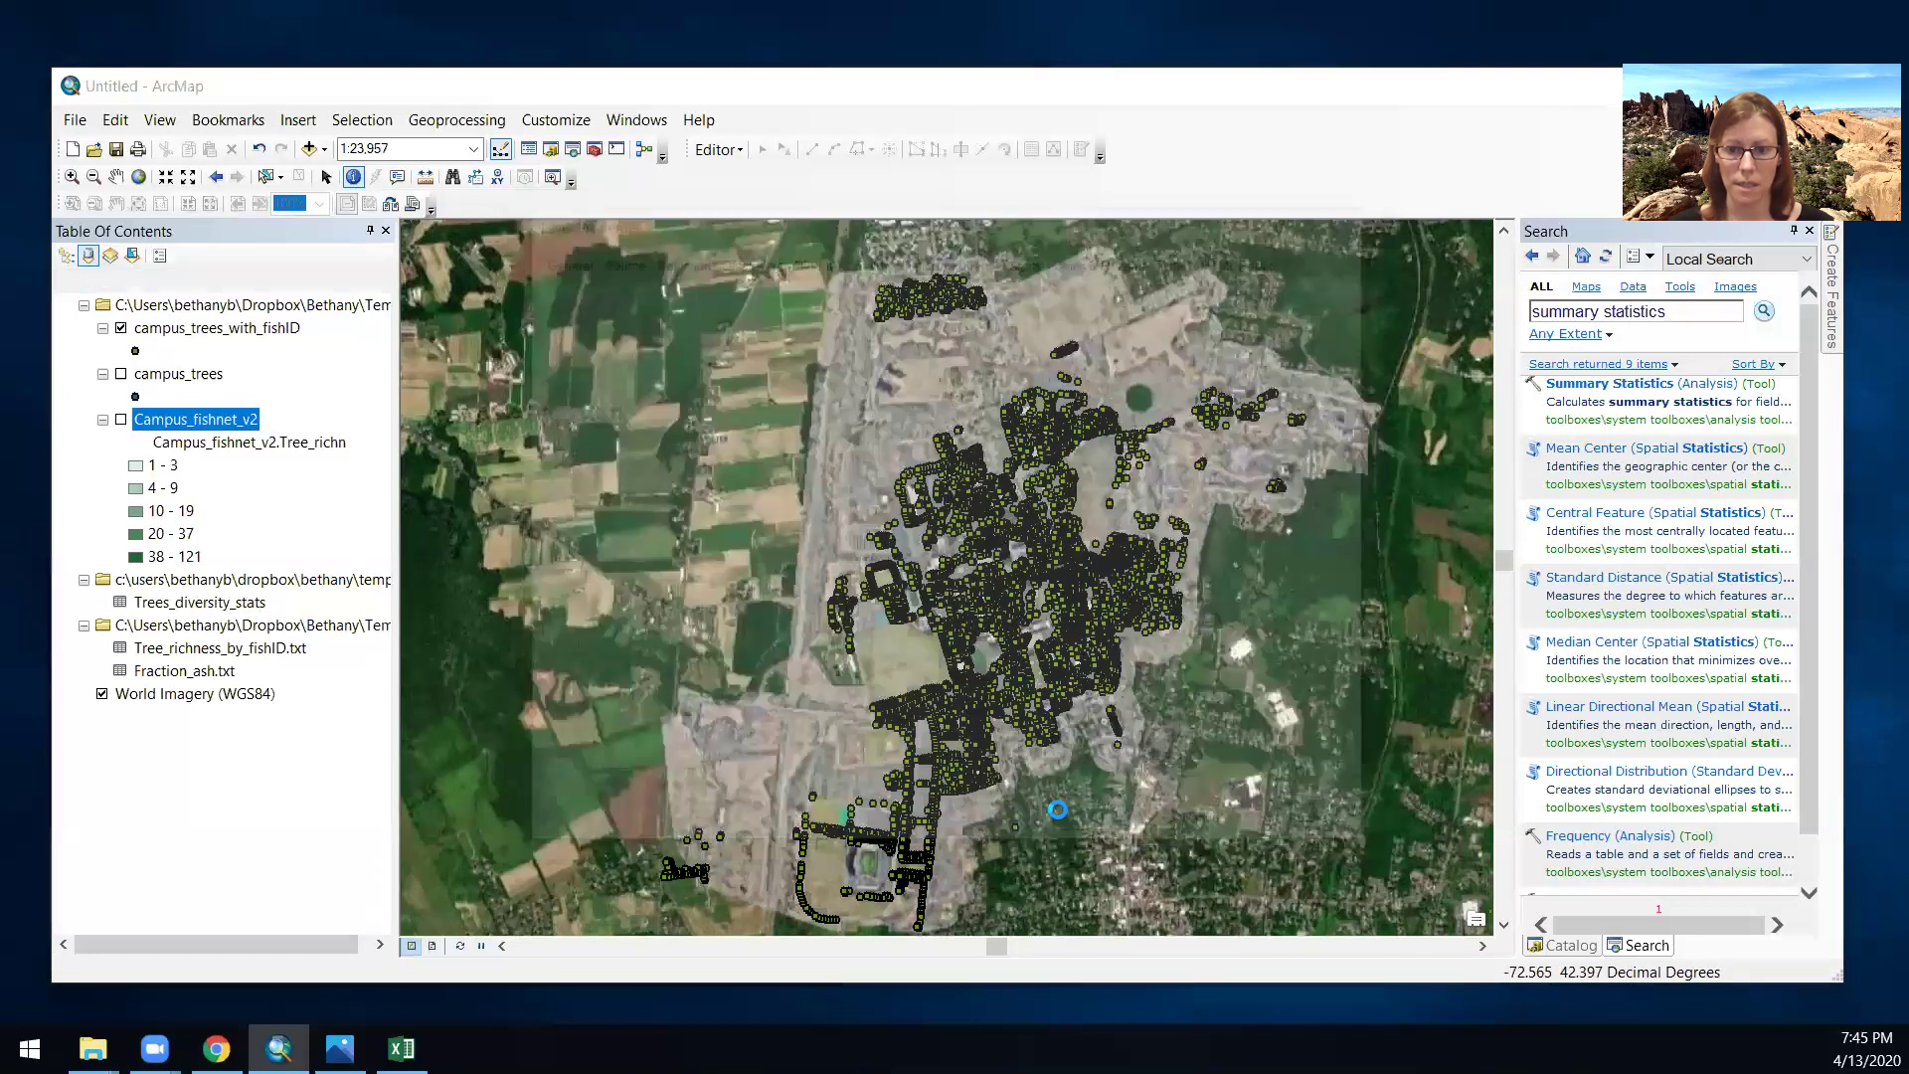
- Display Campus_fishnet_v2 with the campus_trees_with_fishID points hidden, and identify the attributes of one pale cell in the southern half of the grid
click(120, 419)
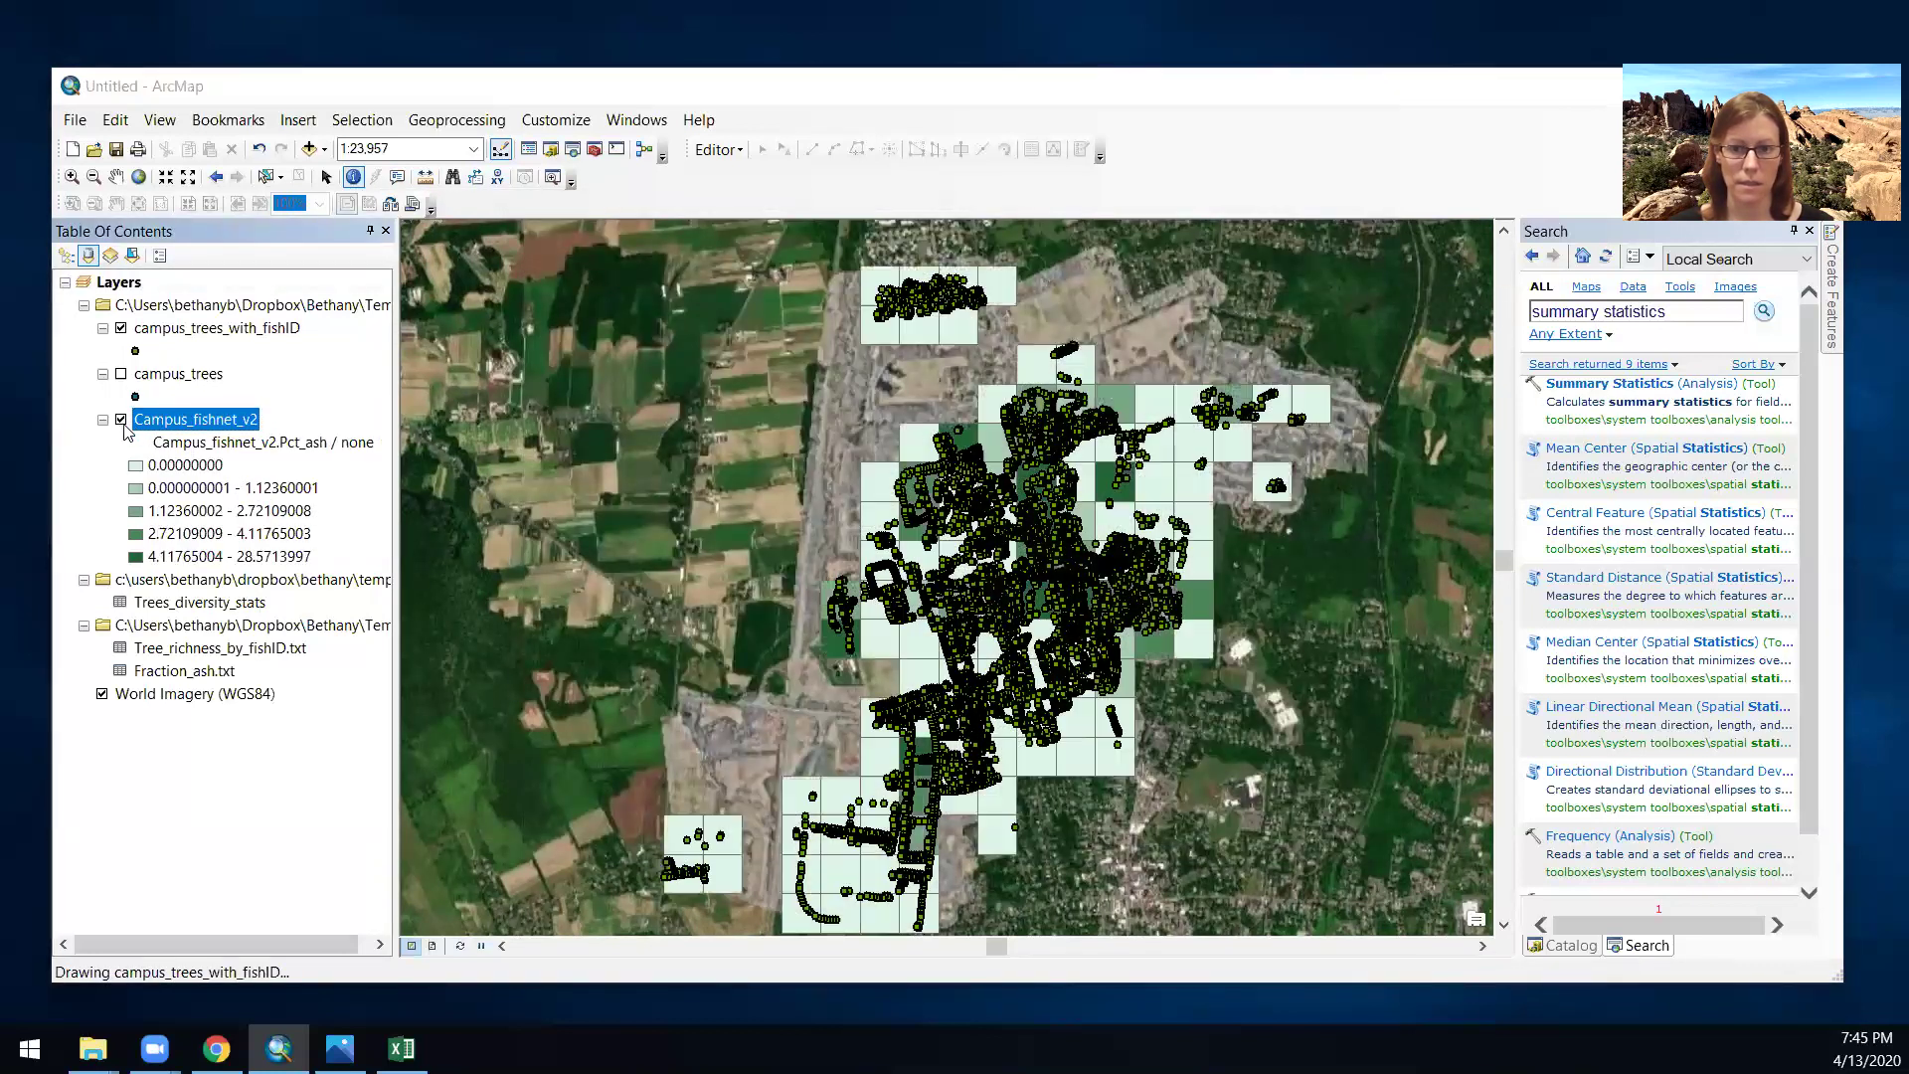
click(123, 330)
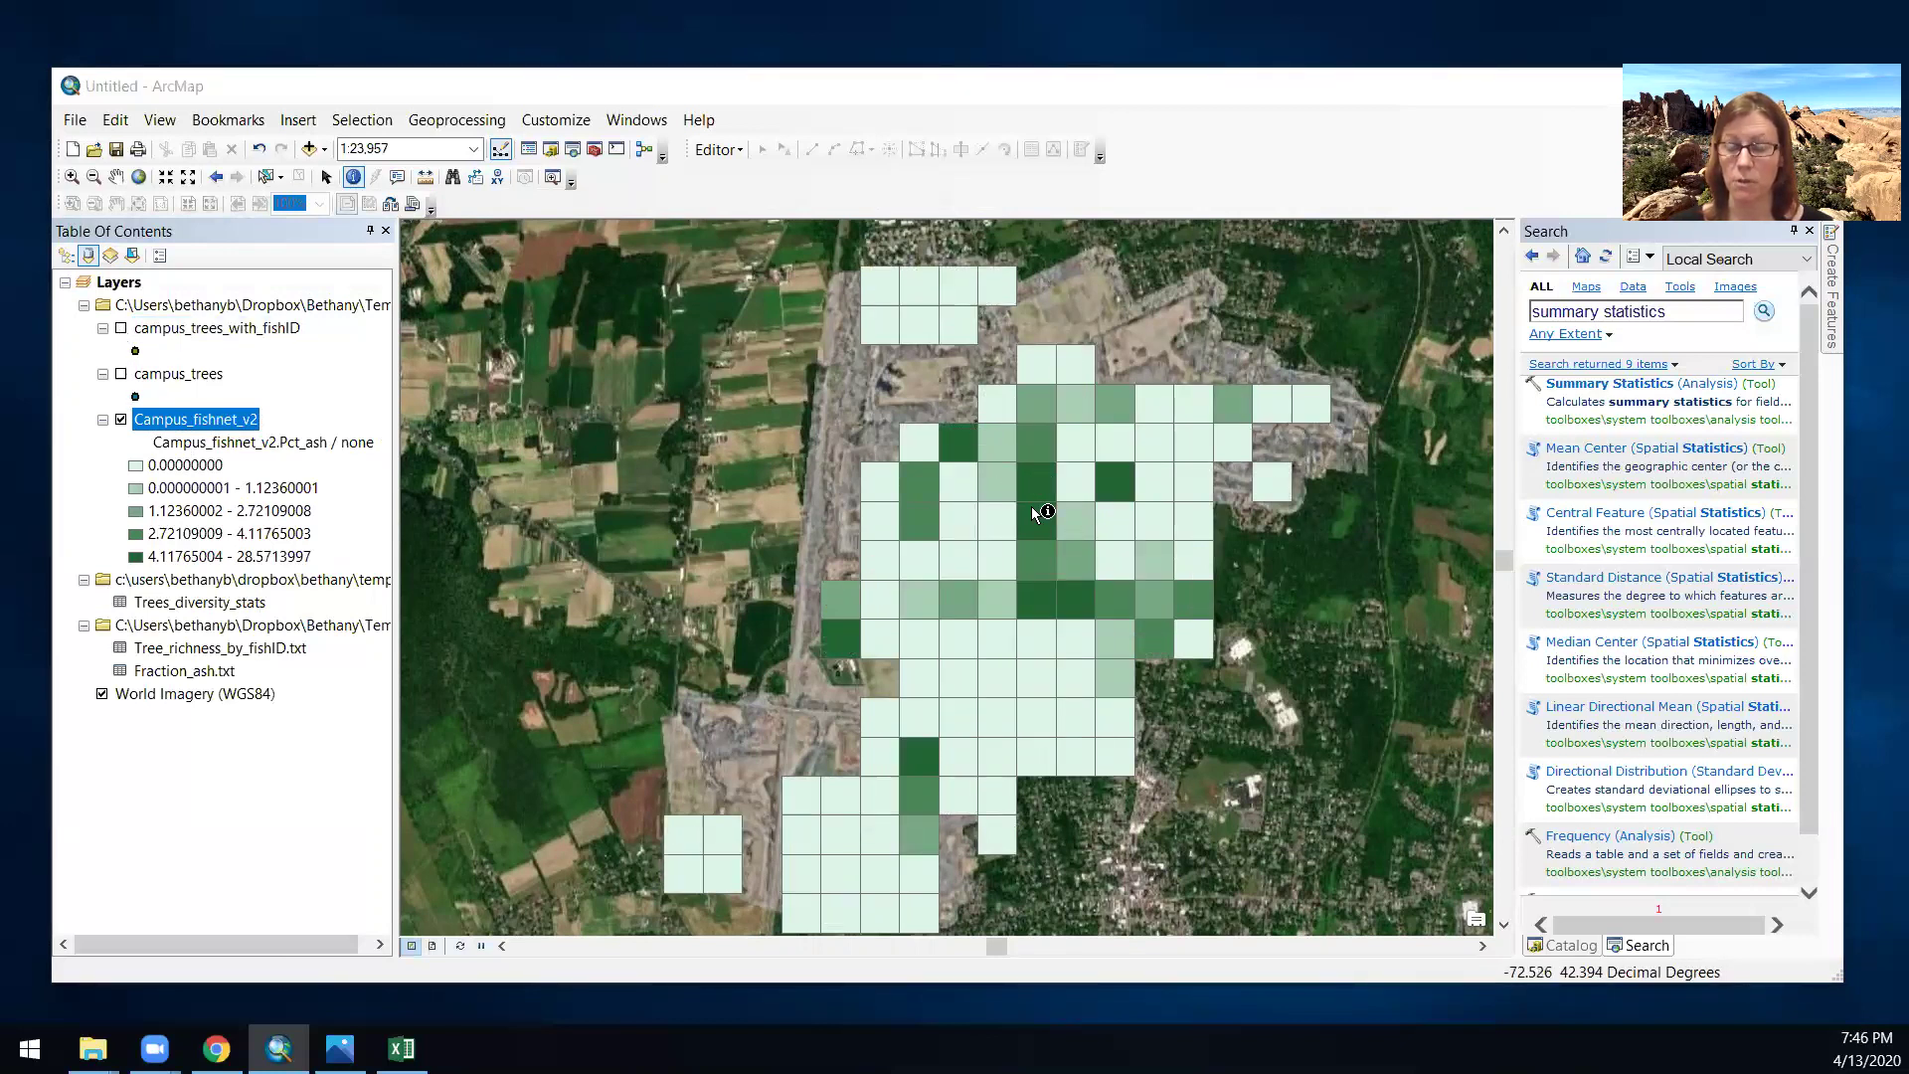
click(971, 685)
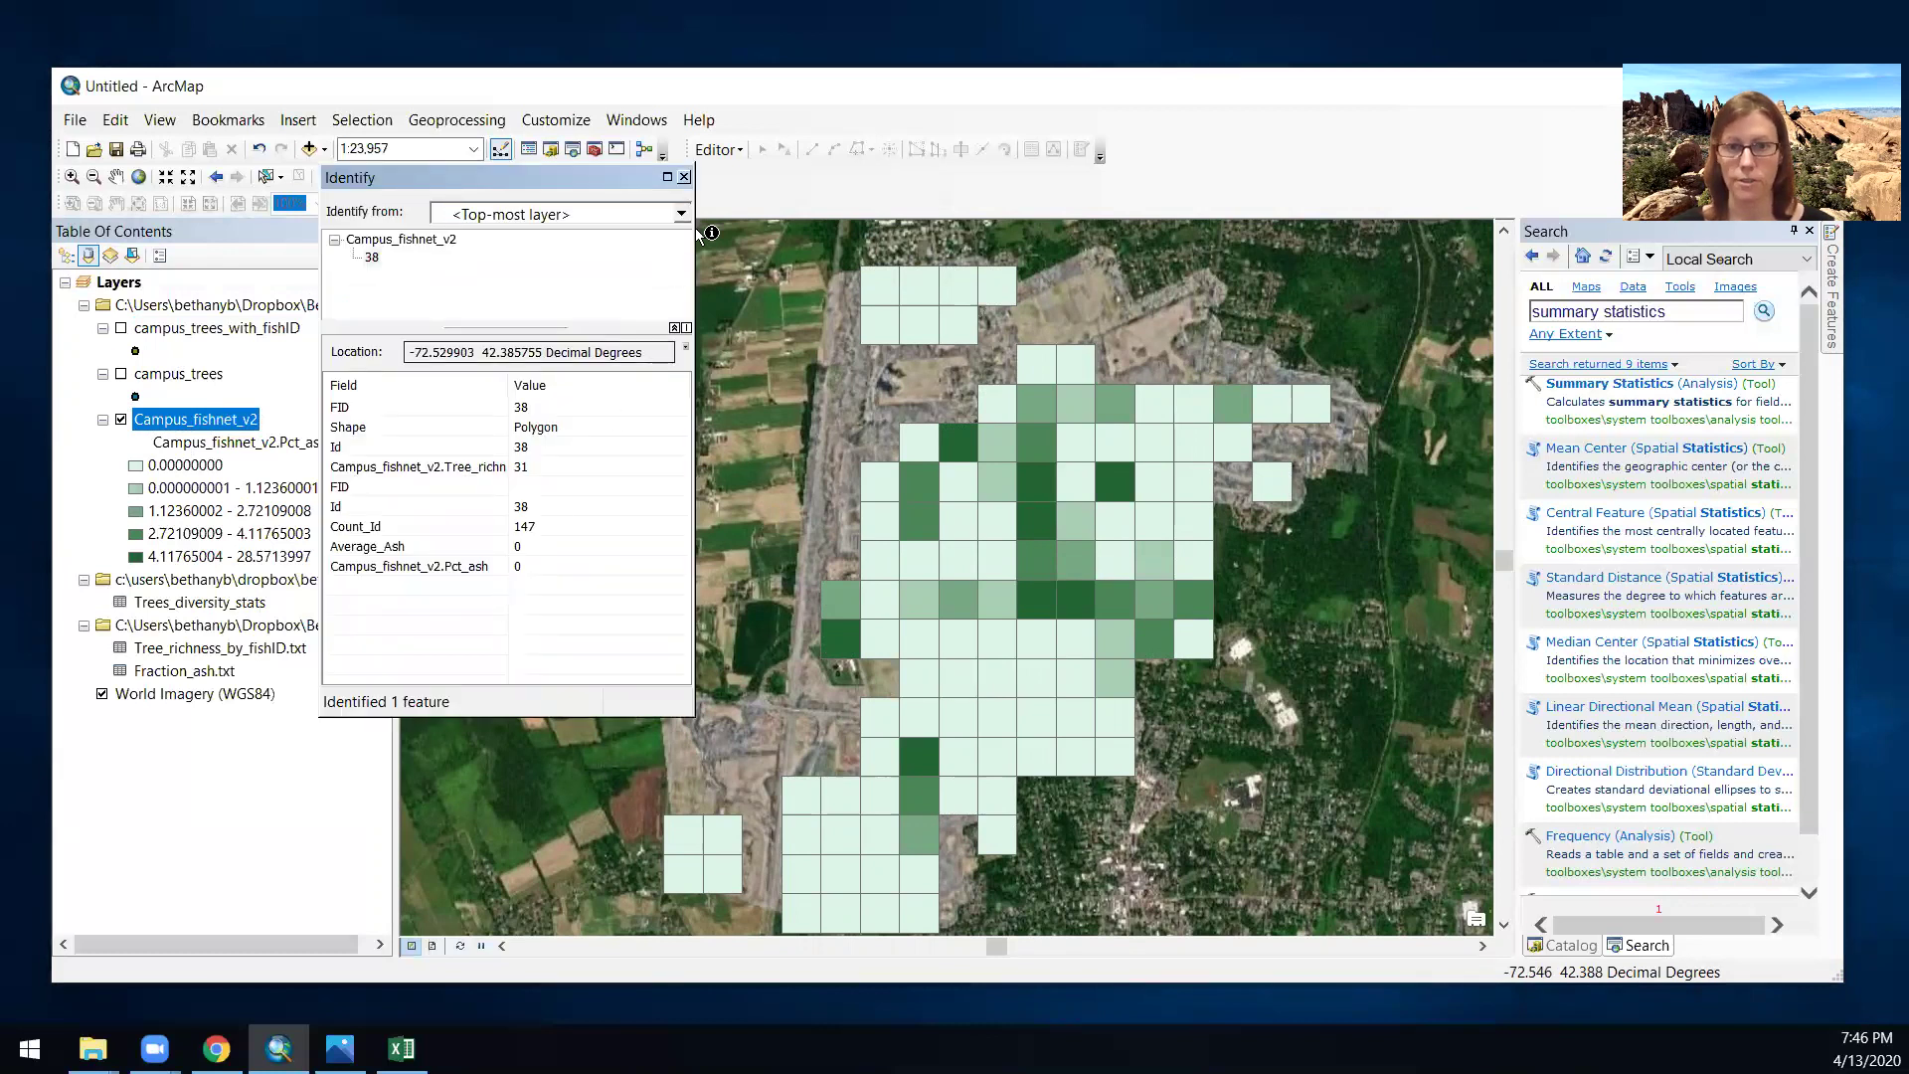
click(684, 177)
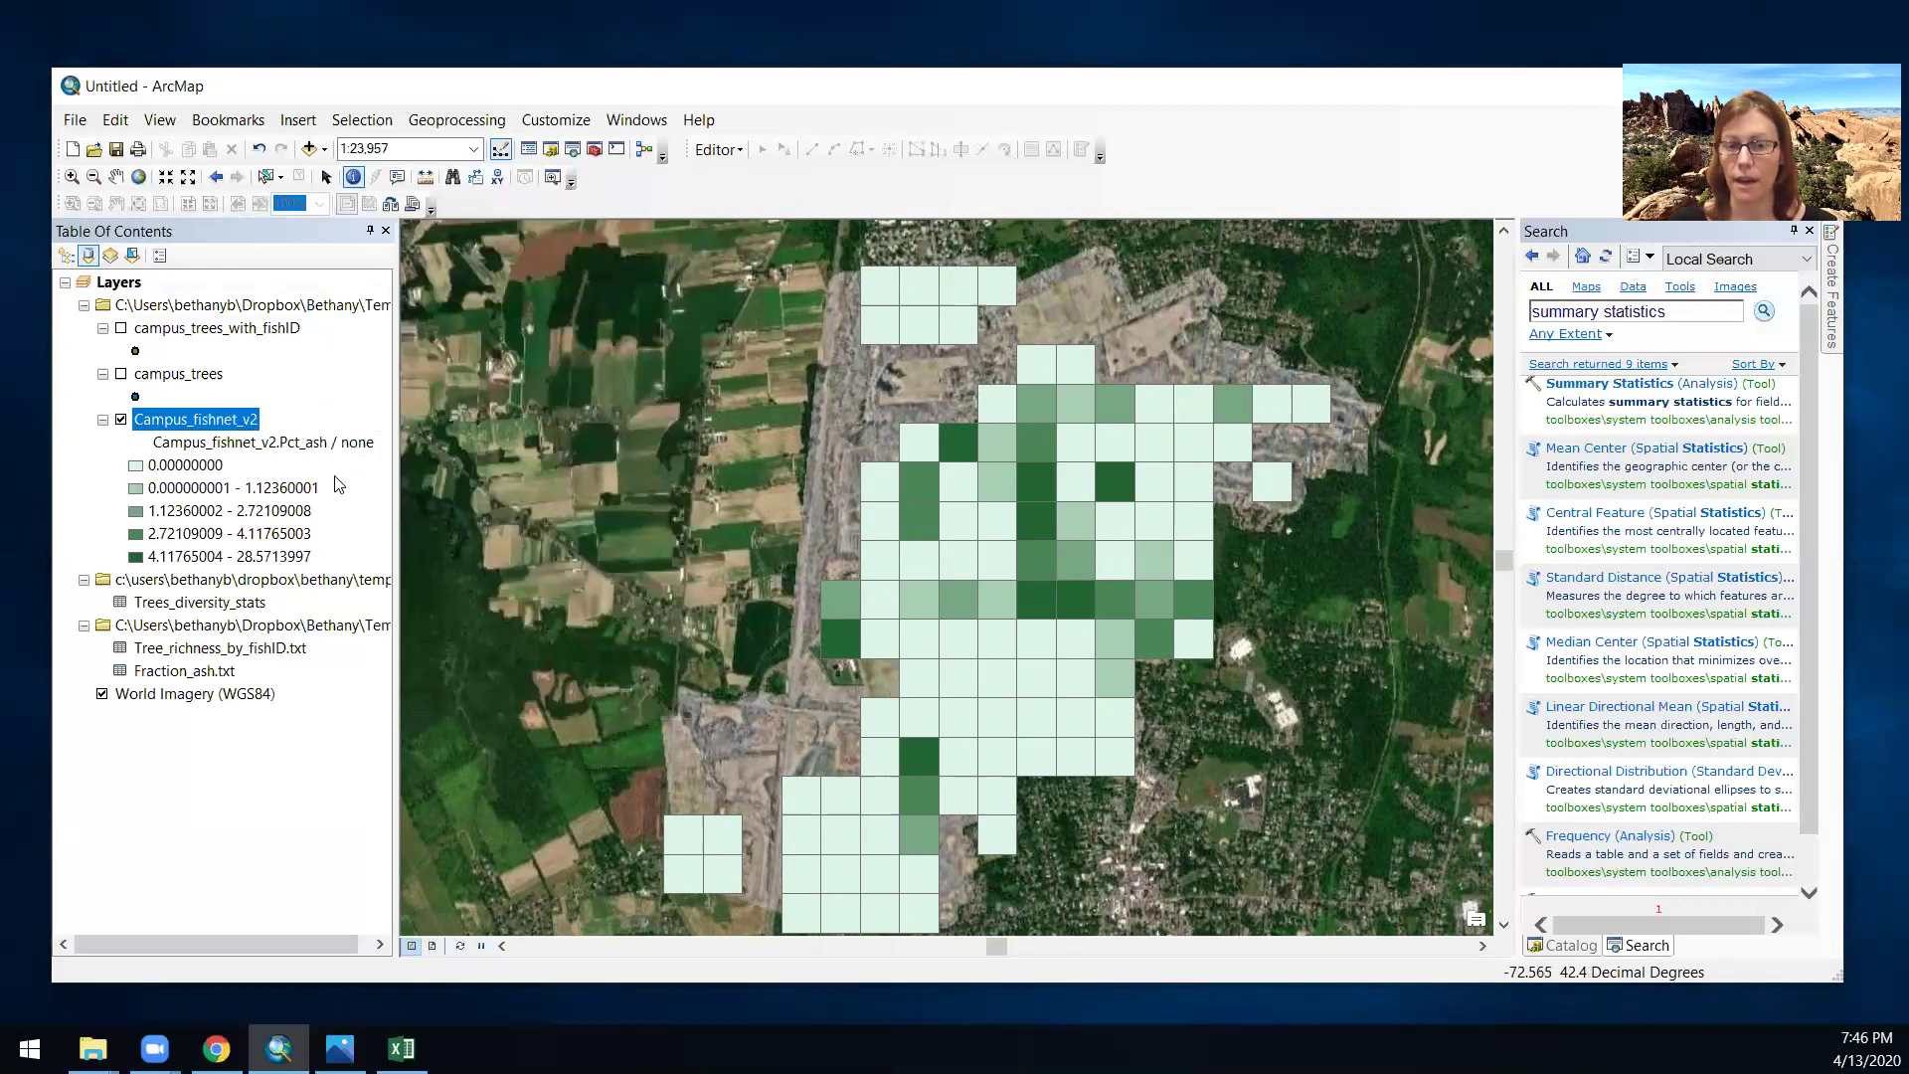